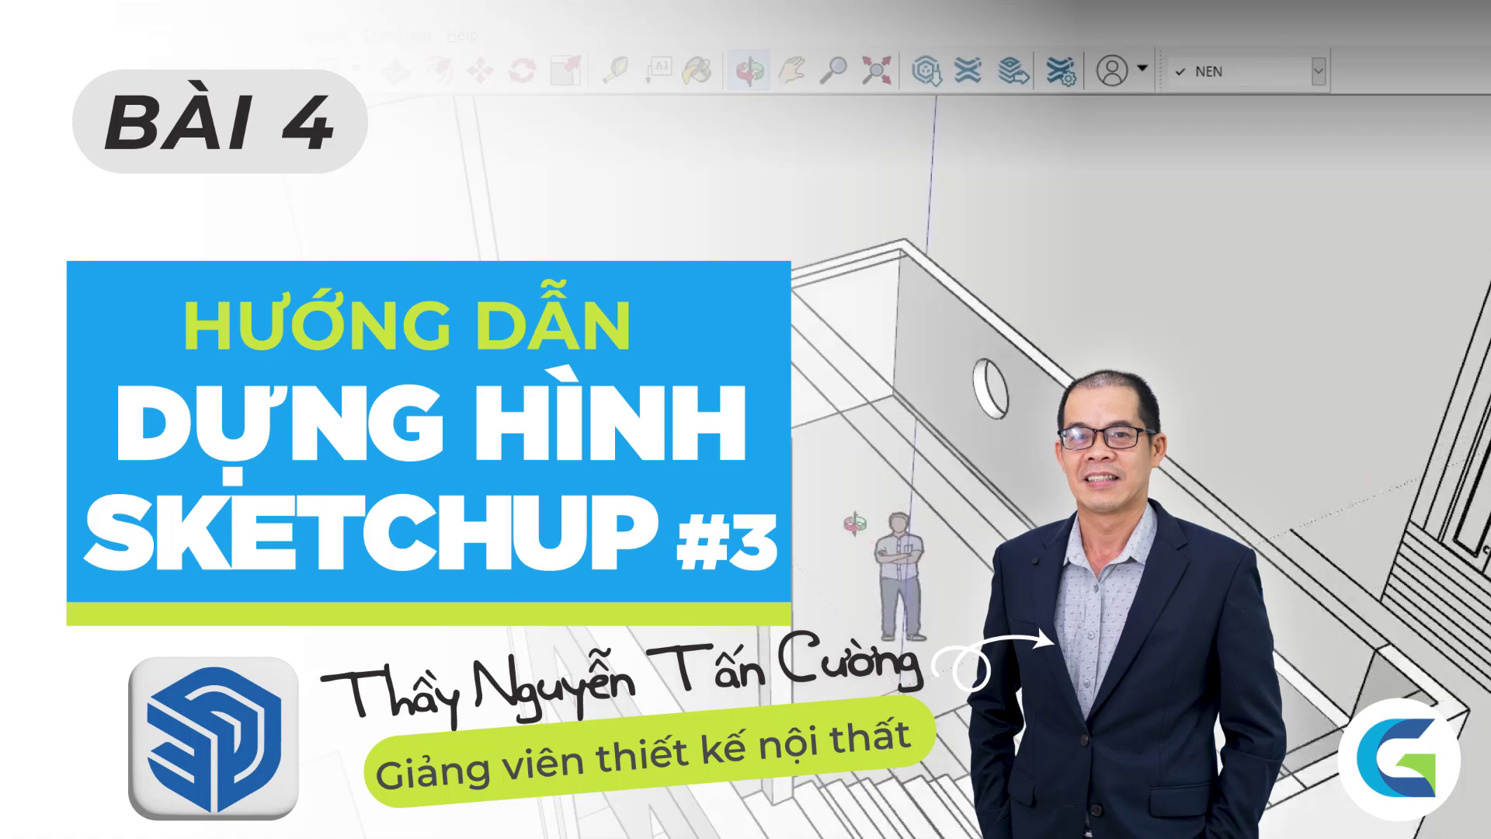
Read detail S in AutoCAD section A-A (ledge 1200 high, 1000 wide), then return to SketchUp.
{"action": "scroll", "coordinate": [505, 462], "scroll_direction": "up", "scroll_amount": 2}
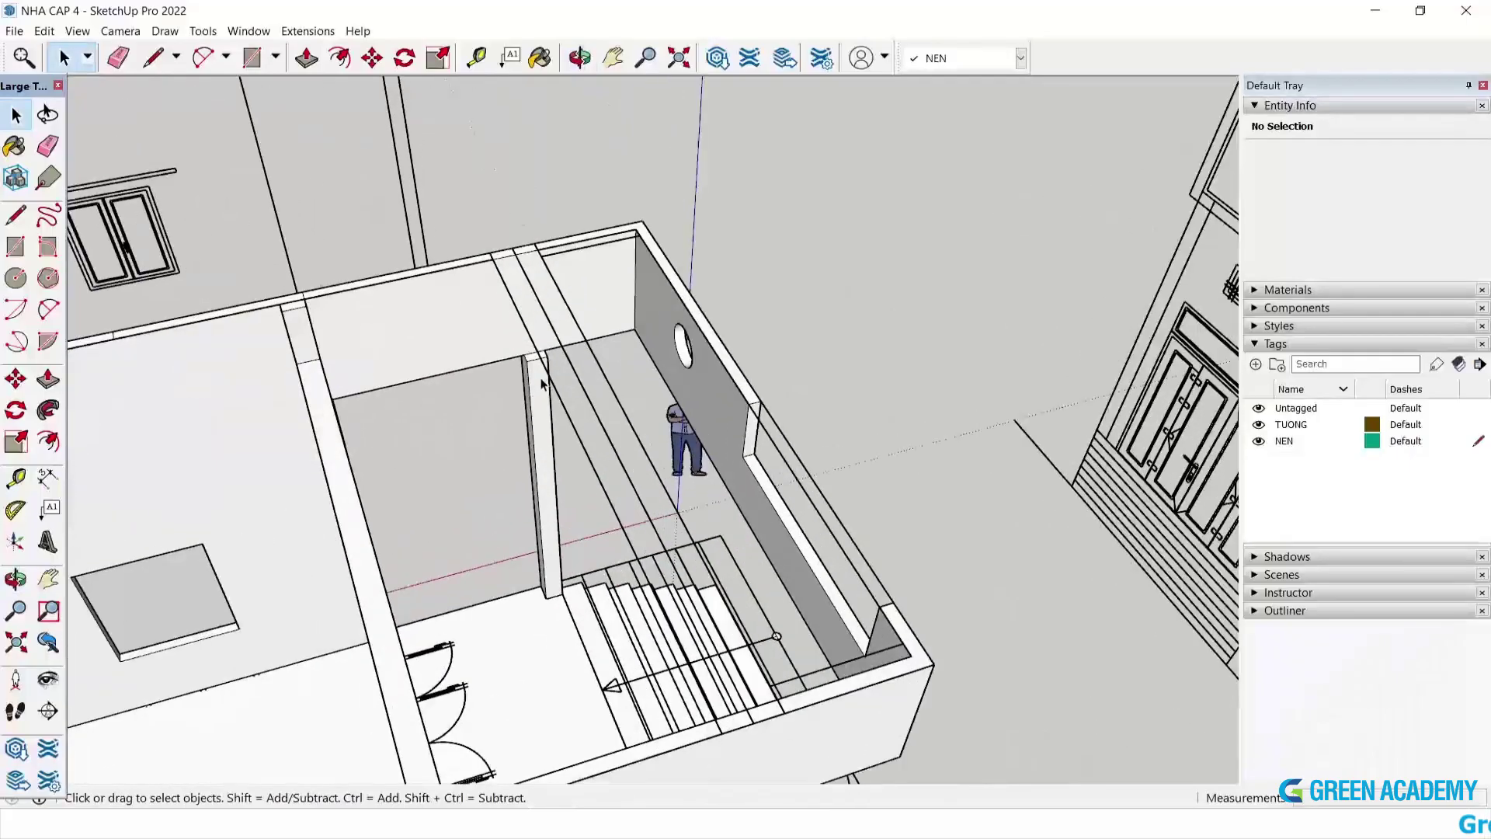
{"action": "scroll", "coordinate": [520, 404], "scroll_direction": "up", "scroll_amount": 2}
{"action": "scroll", "coordinate": [537, 337], "scroll_direction": "up", "scroll_amount": 2}
{"action": "scroll", "coordinate": [559, 349], "scroll_direction": "down", "scroll_amount": 2}
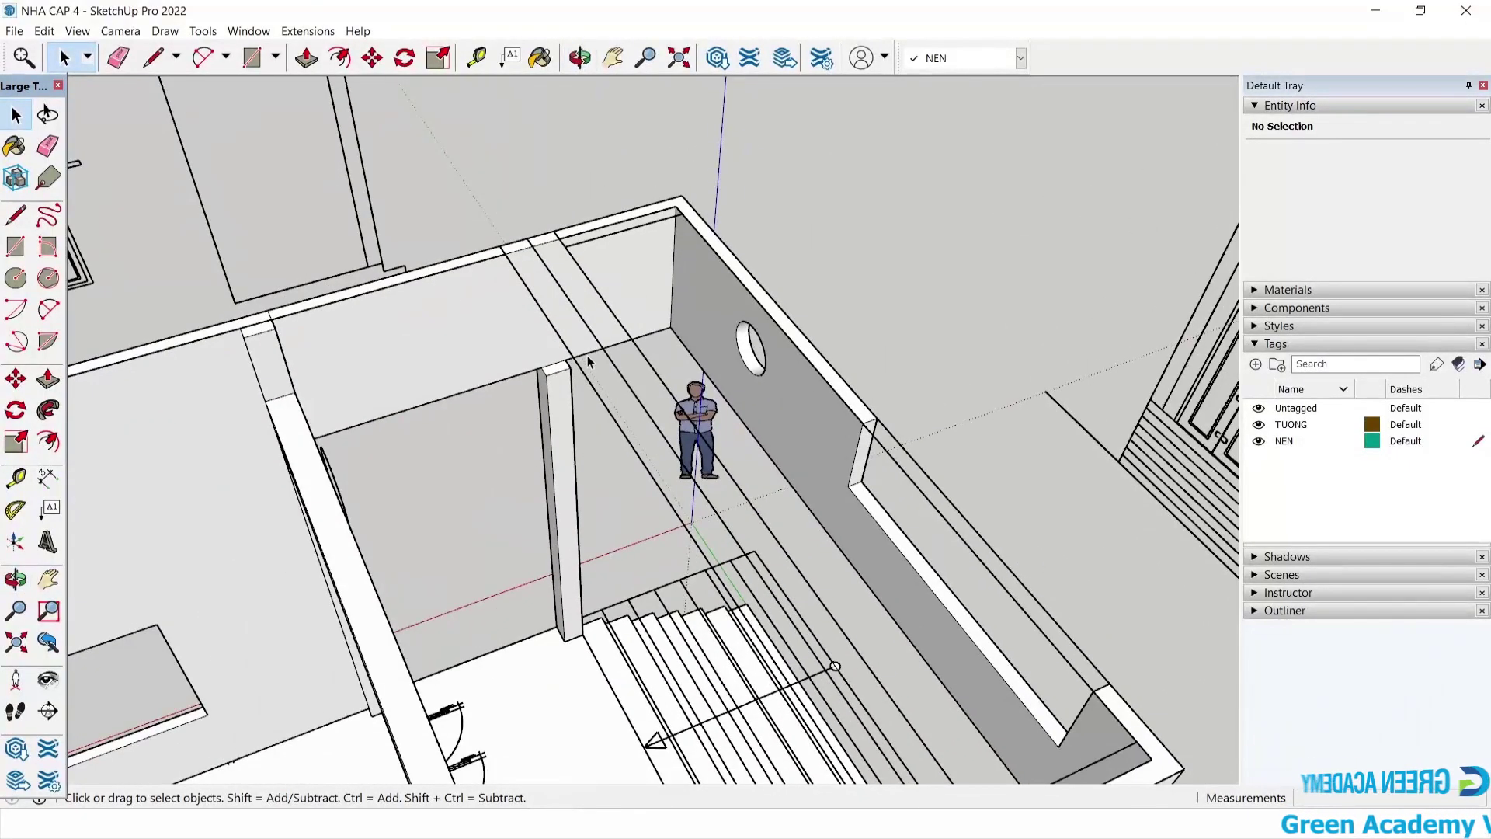
{"action": "left_click", "coordinate": [597, 790]}
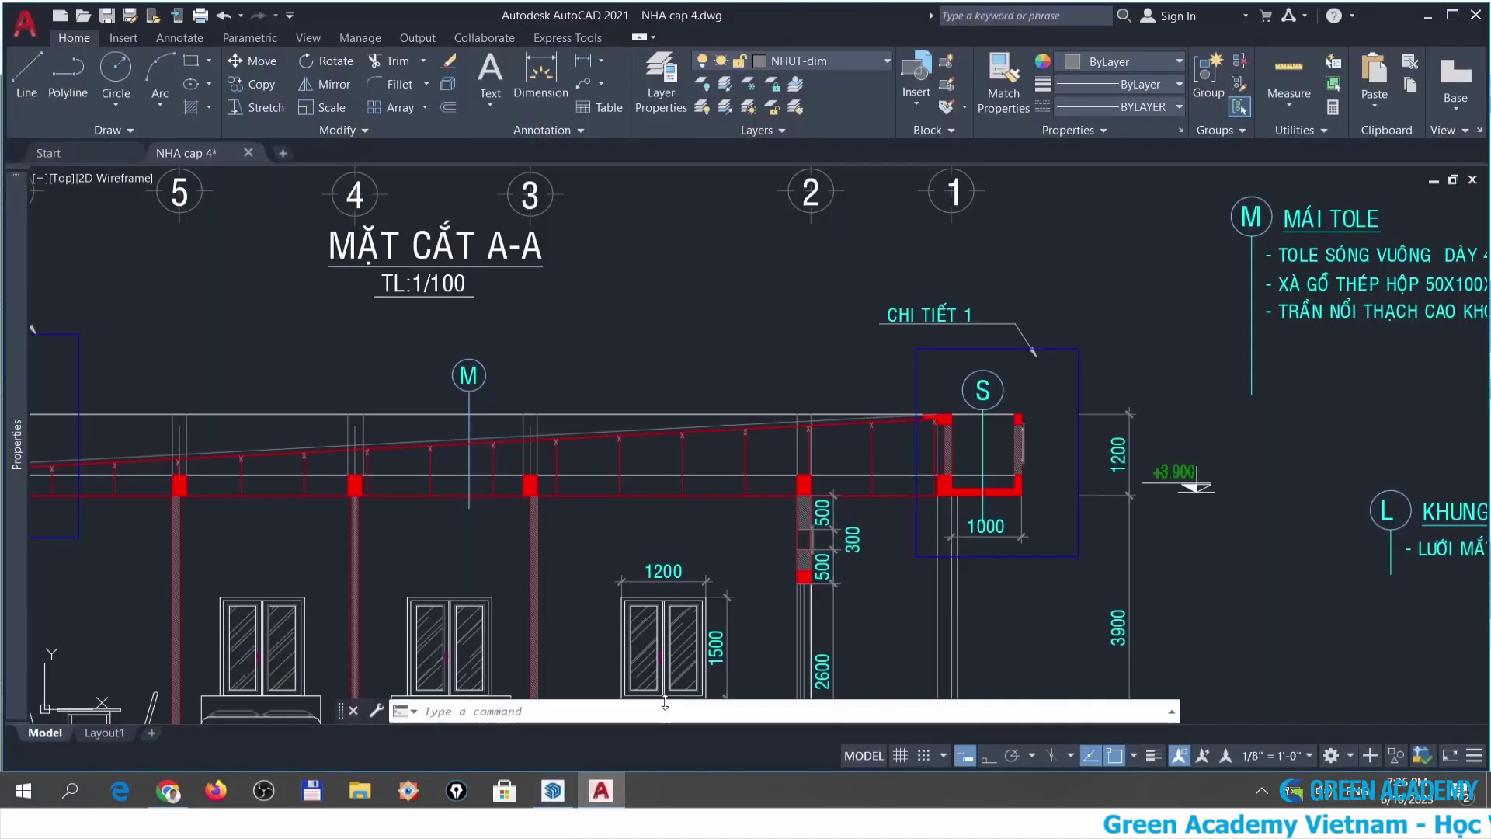
{"action": "scroll", "coordinate": [1000, 491], "scroll_direction": "up", "scroll_amount": 3}
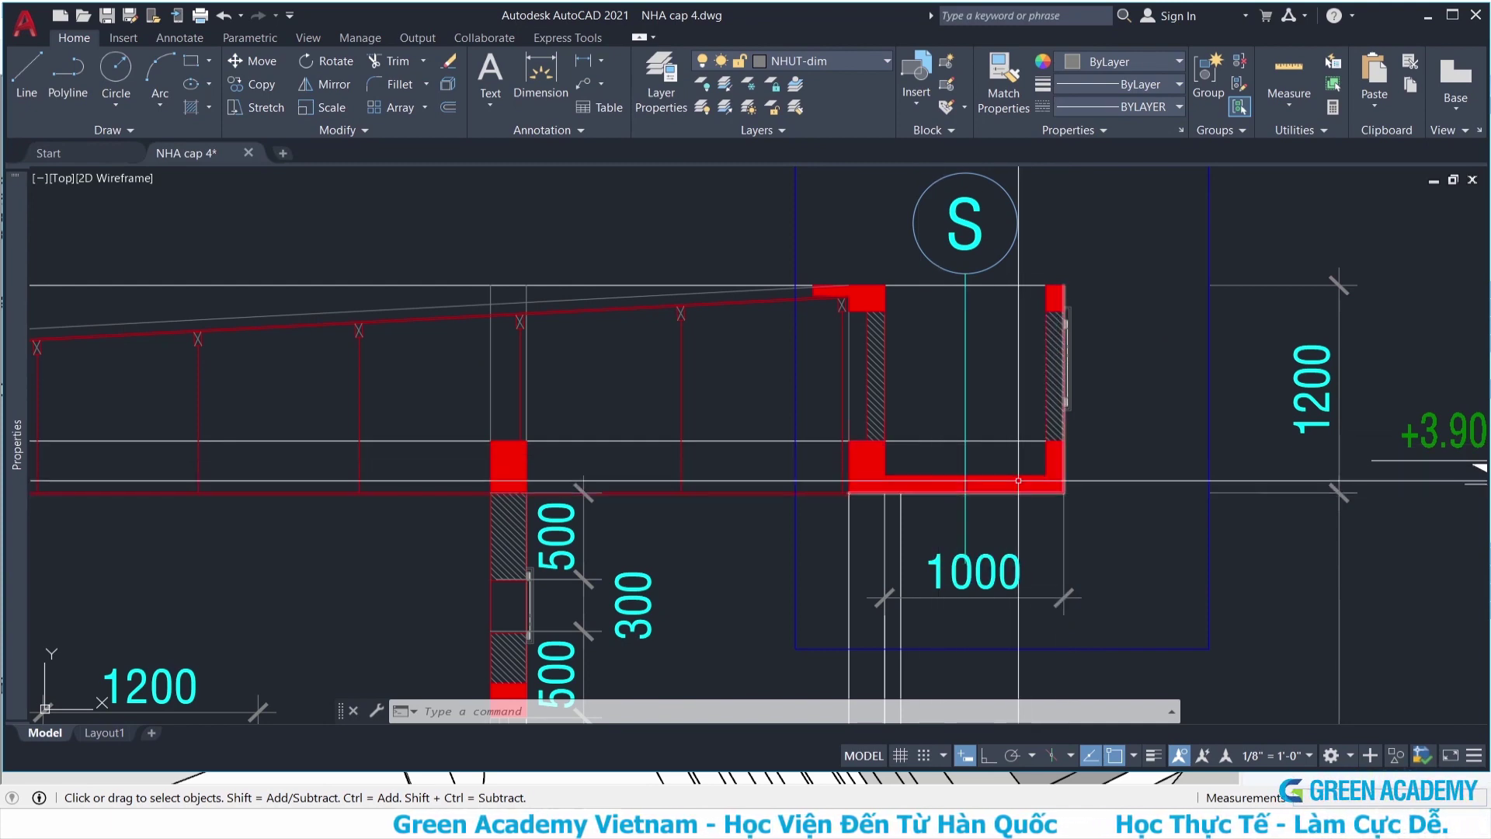
{"action": "middle_click_drag", "start_coordinate": [1075, 503], "coordinate": [1107, 438]}
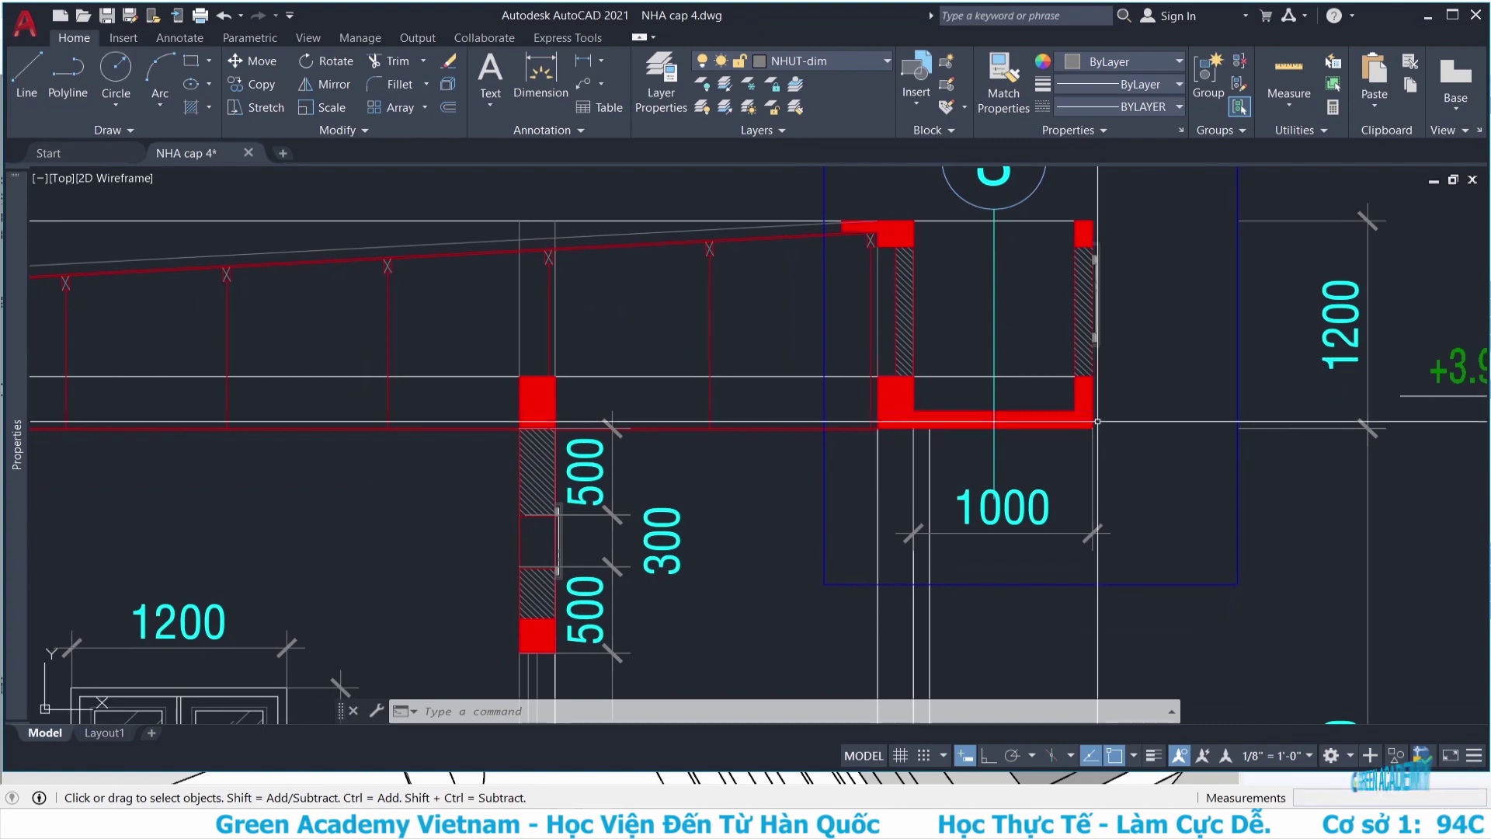
{"action": "scroll", "coordinate": [1107, 437], "scroll_direction": "down", "scroll_amount": 4}
{"action": "scroll", "coordinate": [1004, 455], "scroll_direction": "down", "scroll_amount": 2}
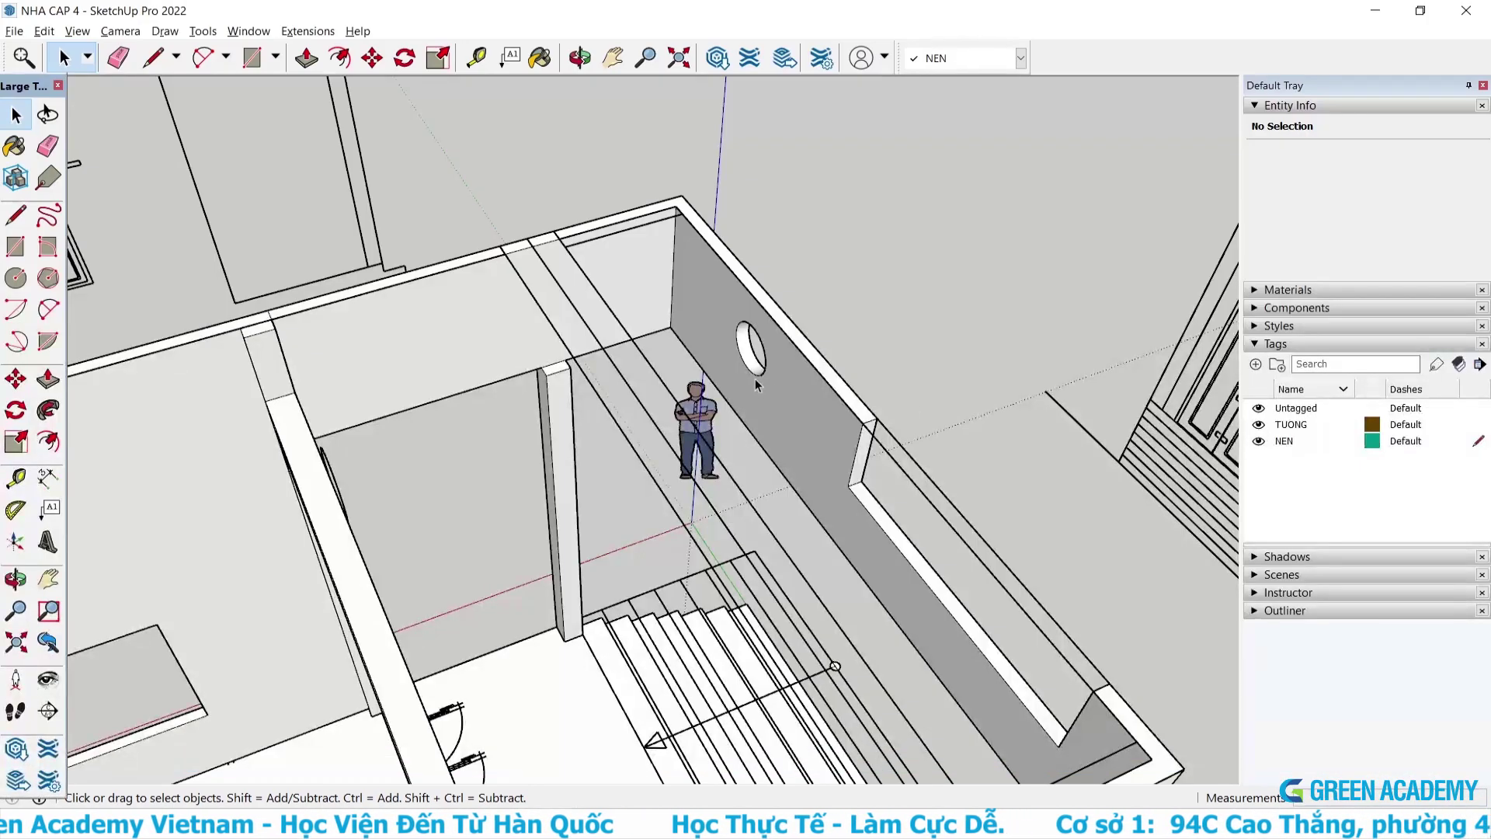
{"action": "middle_click_drag", "start_coordinate": [755, 379], "coordinate": [652, 425]}
Zoom in on the room's column and open the floor group for editing.
{"action": "scroll", "coordinate": [532, 350], "scroll_direction": "up", "scroll_amount": 3}
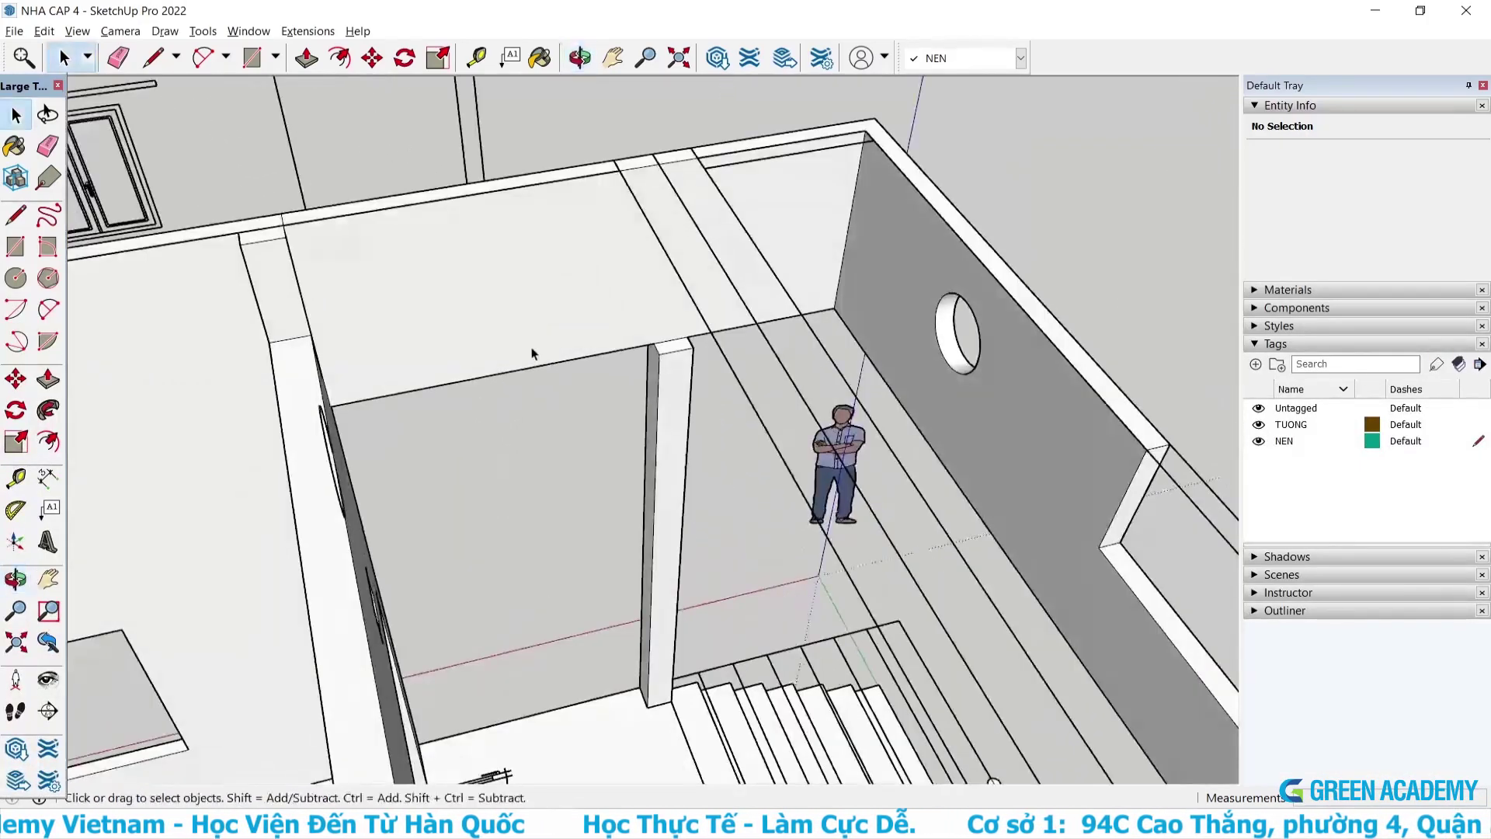
{"action": "scroll", "coordinate": [652, 352], "scroll_direction": "up", "scroll_amount": 2}
{"action": "middle_click_drag", "start_coordinate": [652, 353], "coordinate": [620, 373]}
{"action": "scroll", "coordinate": [501, 338], "scroll_direction": "down", "scroll_amount": 3}
{"action": "scroll", "coordinate": [590, 365], "scroll_direction": "up", "scroll_amount": 3}
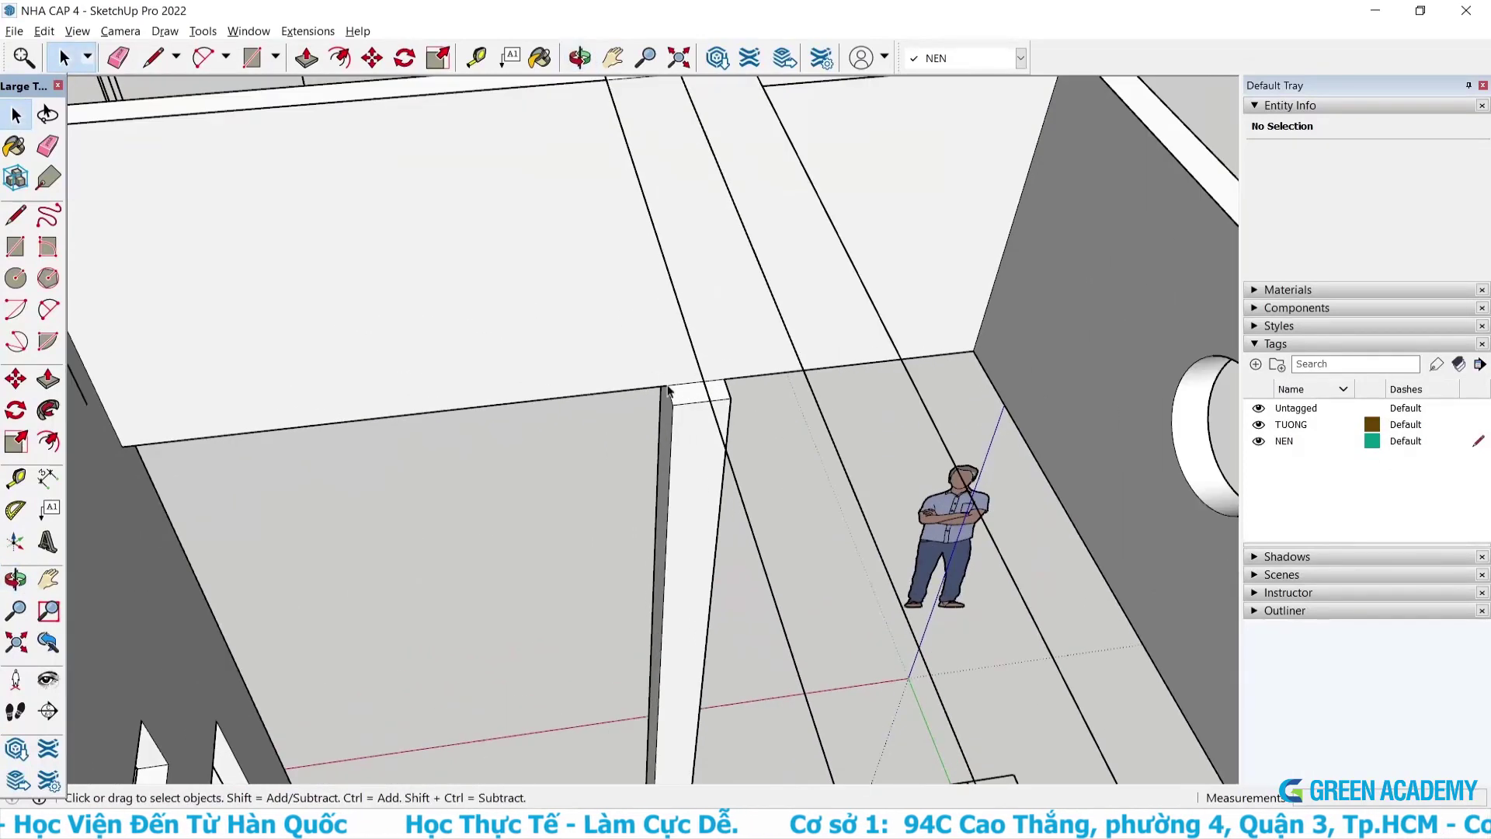
{"action": "scroll", "coordinate": [684, 403], "scroll_direction": "up", "scroll_amount": 2}
{"action": "double_click", "coordinate": [701, 403]}
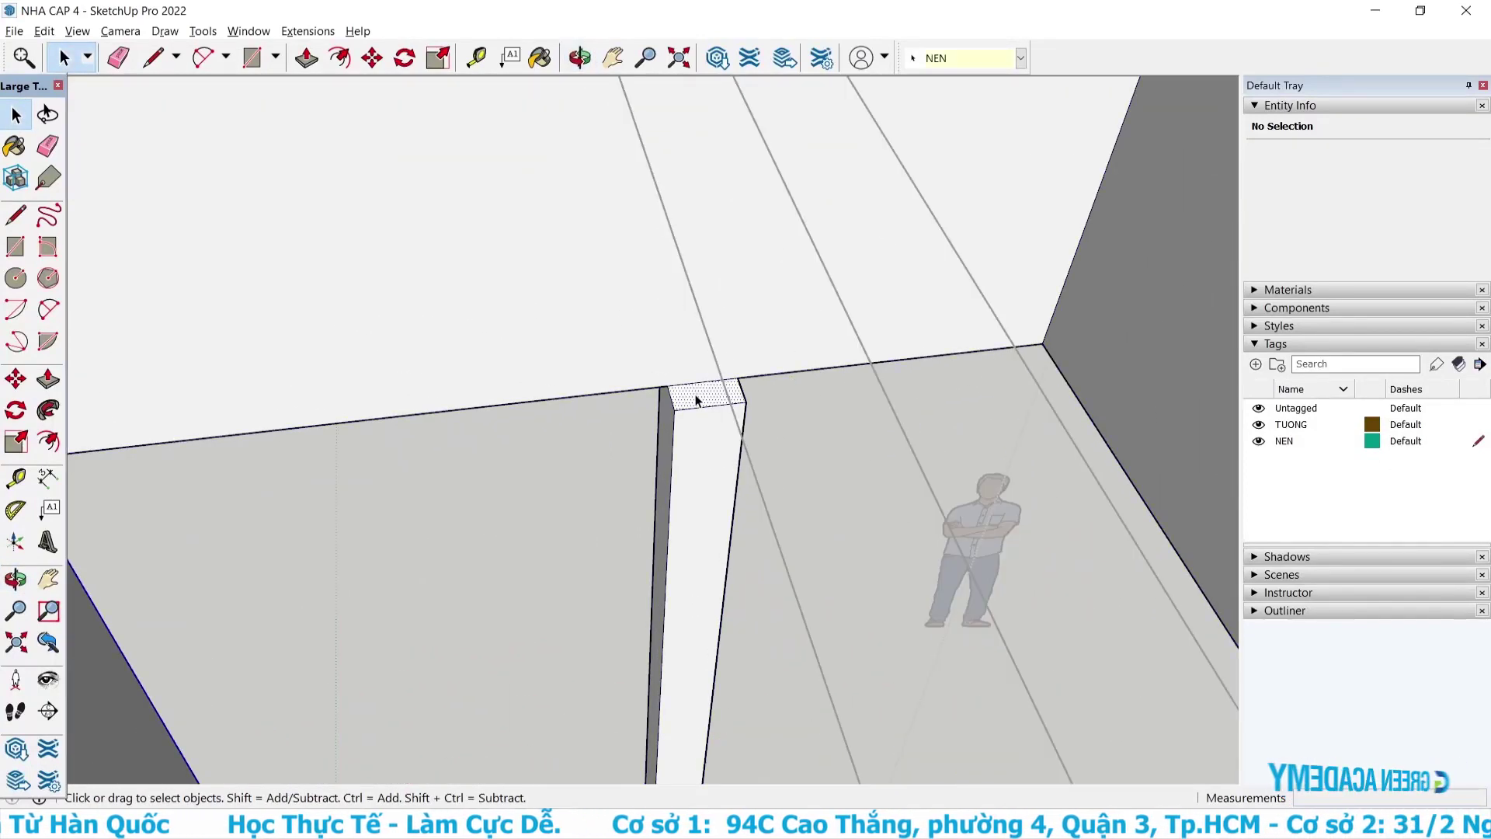
Push/pull the slim wall columns up to the parapet wall tops.
{"action": "scroll", "coordinate": [711, 364], "scroll_direction": "down", "scroll_amount": 2}
{"action": "scroll", "coordinate": [698, 365], "scroll_direction": "down", "scroll_amount": 1}
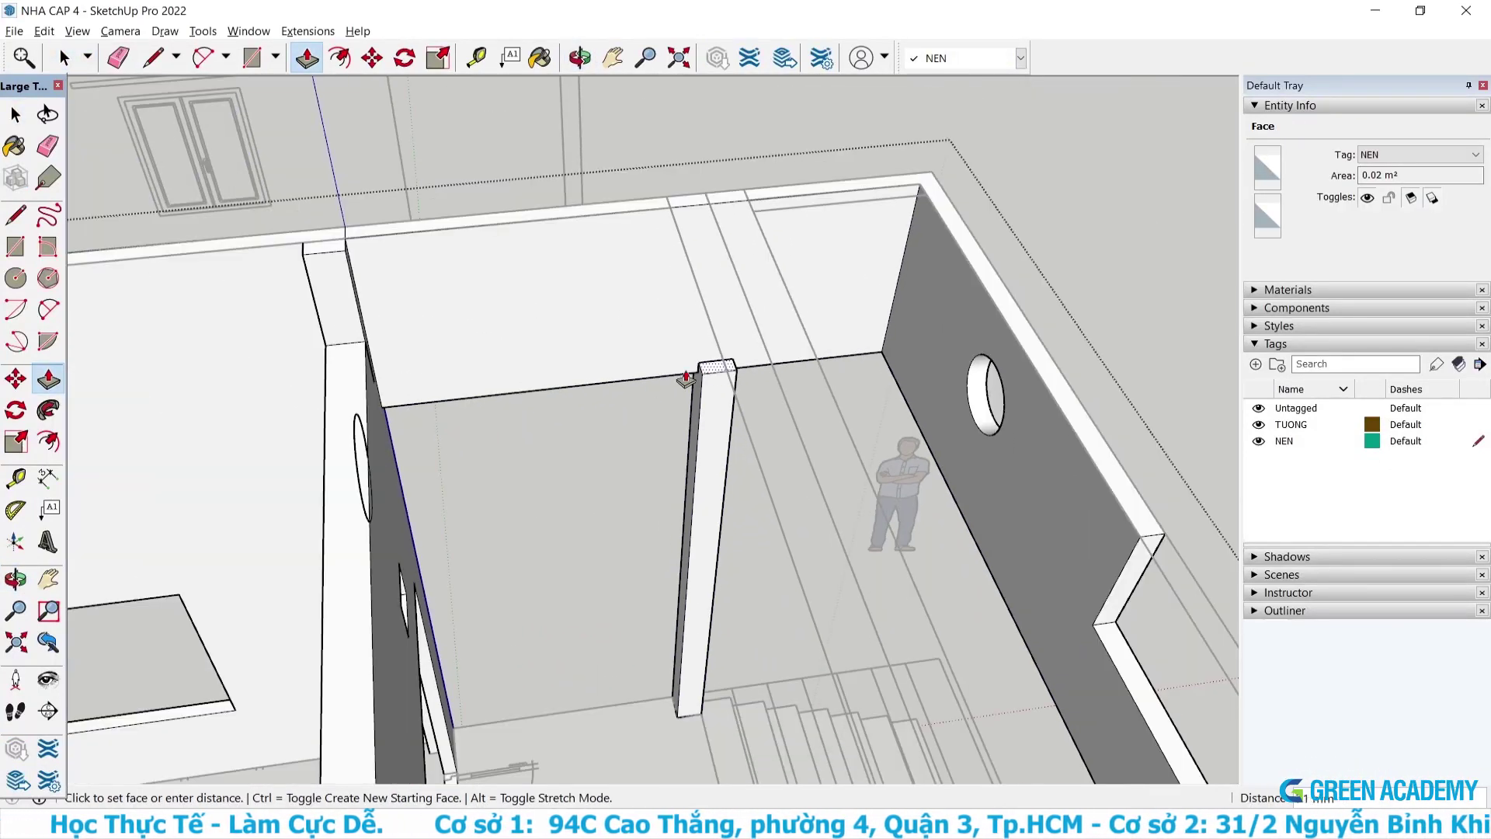
{"action": "middle_click_drag", "start_coordinate": [547, 409], "coordinate": [369, 419]}
{"action": "middle_click_drag", "start_coordinate": [493, 380], "coordinate": [646, 382]}
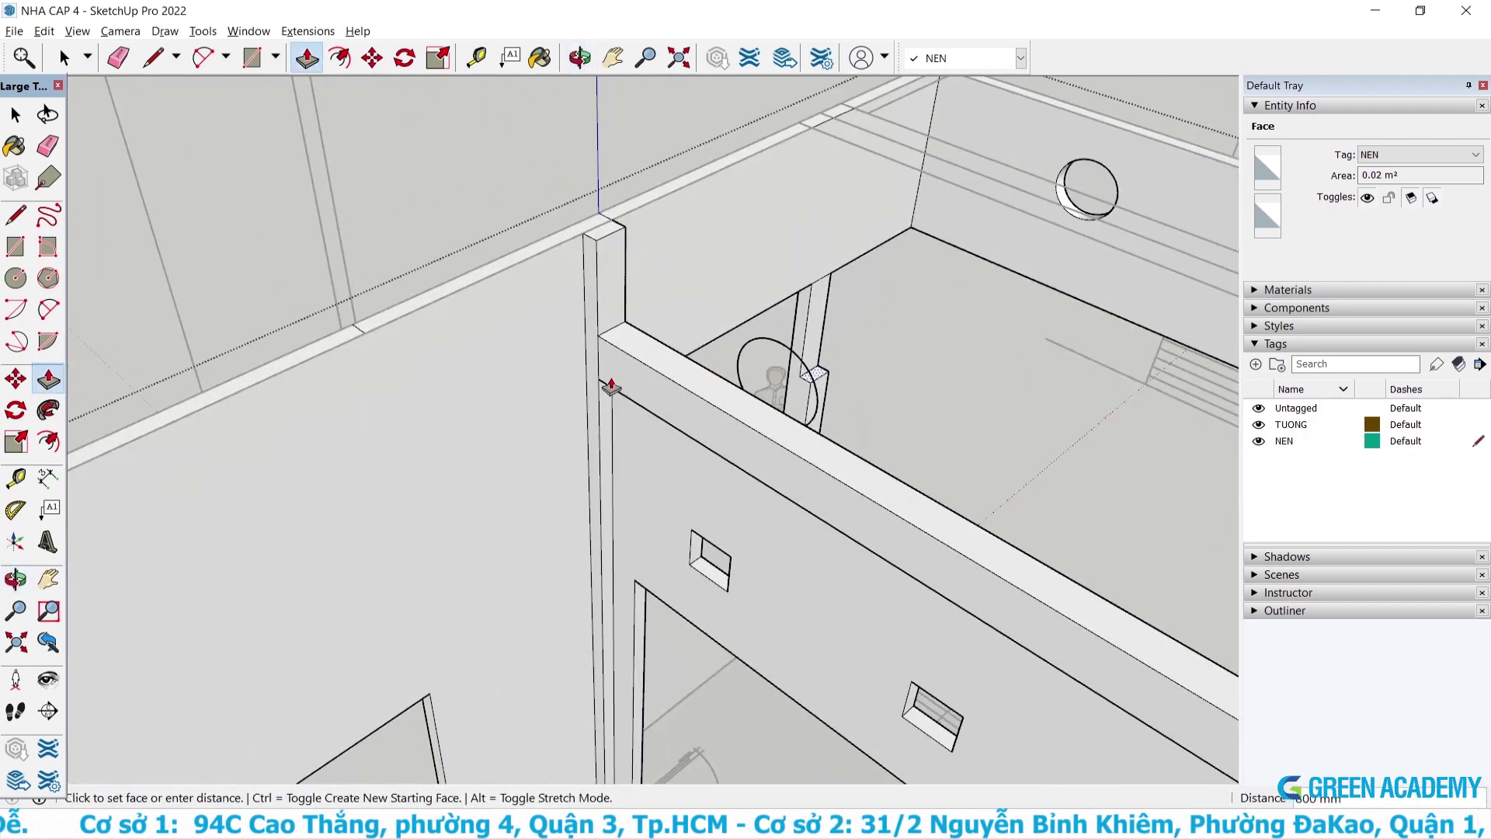
{"action": "scroll", "coordinate": [426, 368], "scroll_direction": "down", "scroll_amount": 3}
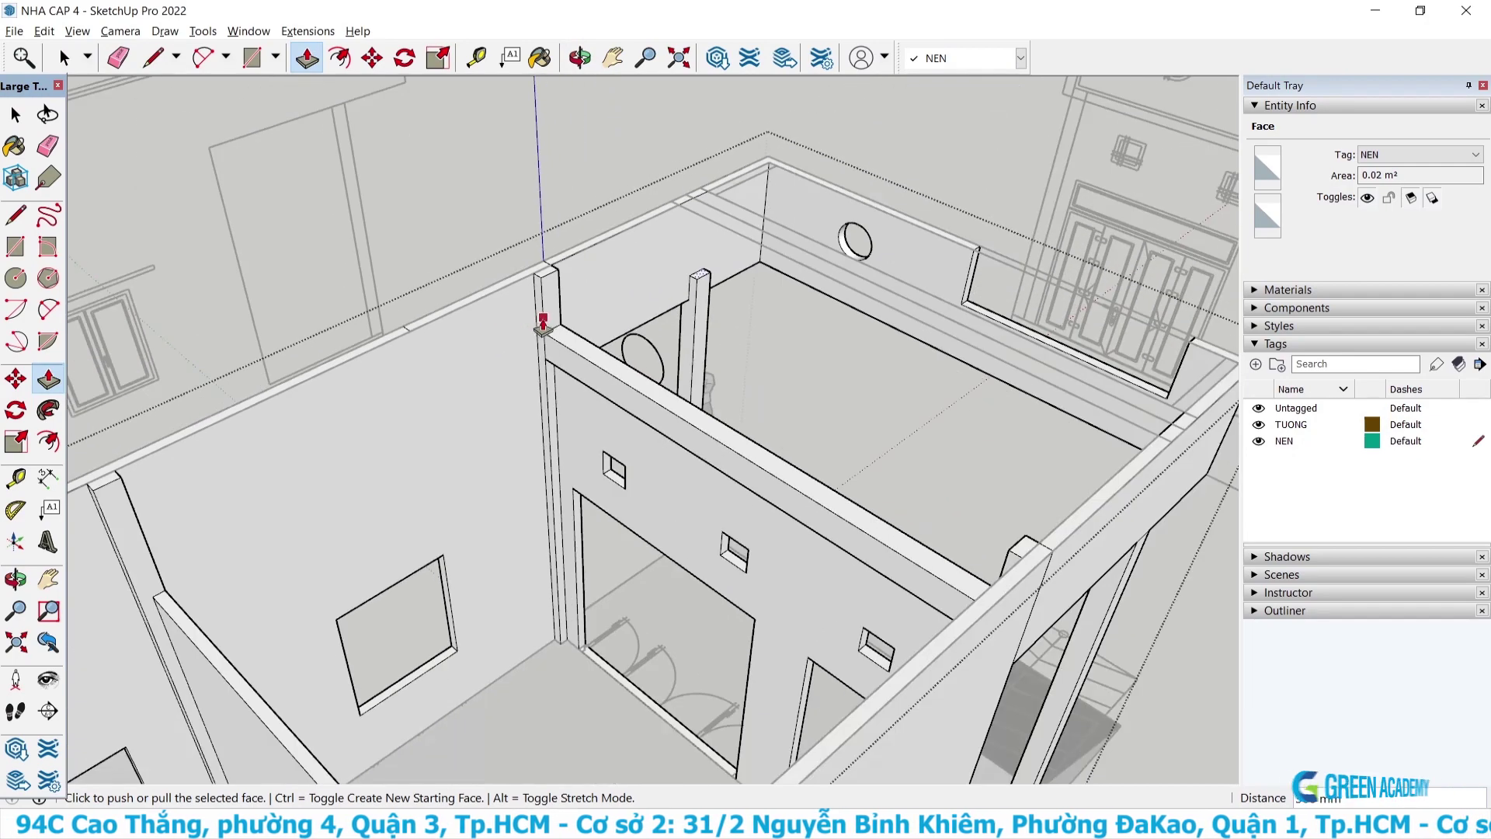
{"action": "scroll", "coordinate": [549, 323], "scroll_direction": "down", "scroll_amount": 2}
{"action": "middle_click_drag", "start_coordinate": [599, 393], "coordinate": [1067, 322]}
{"action": "scroll", "coordinate": [1048, 330], "scroll_direction": "up", "scroll_amount": 3}
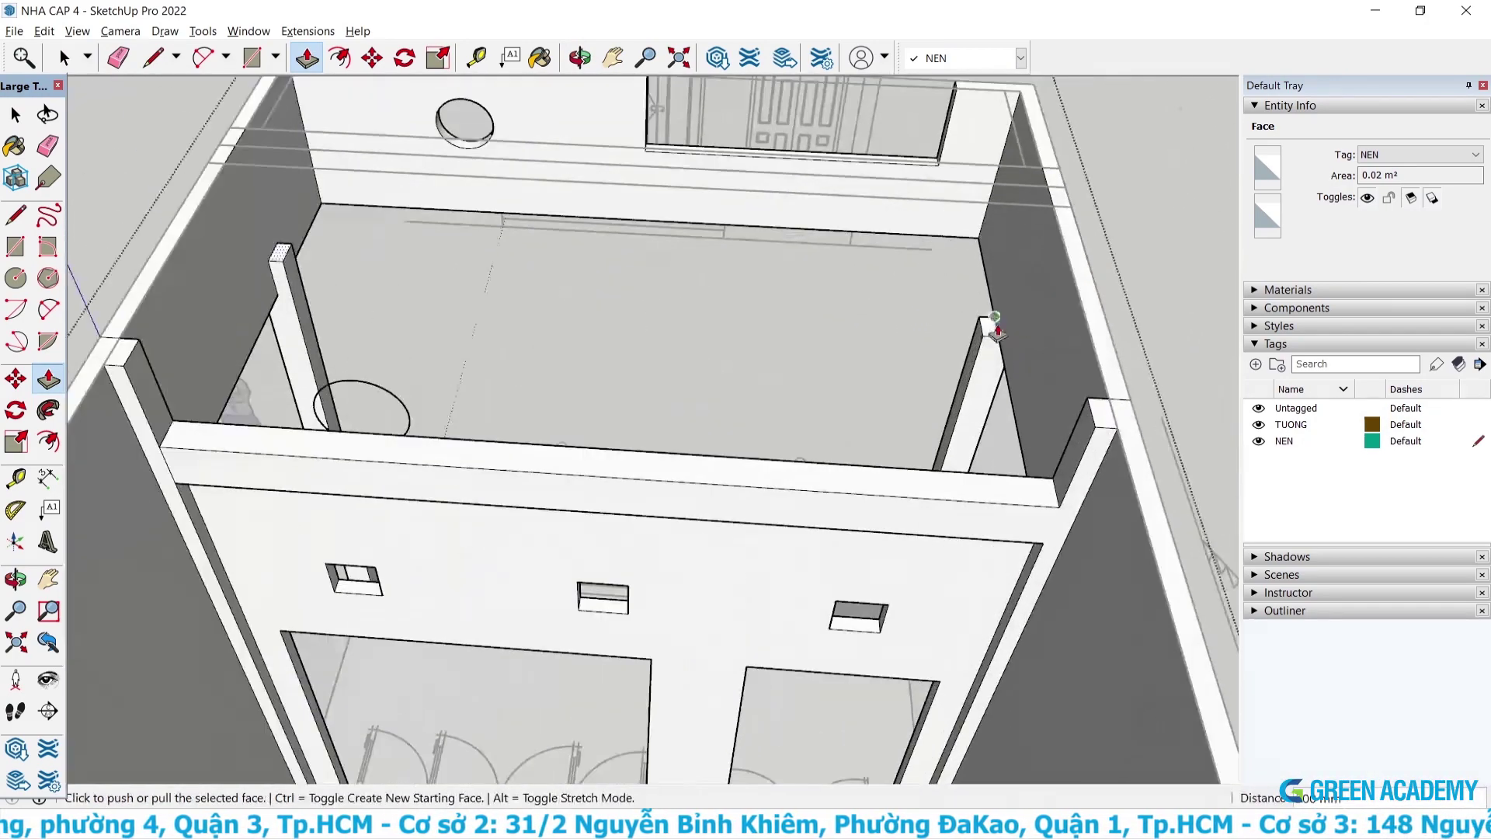
{"action": "scroll", "coordinate": [1028, 343], "scroll_direction": "up", "scroll_amount": 3}
{"action": "scroll", "coordinate": [1002, 334], "scroll_direction": "up", "scroll_amount": 2}
{"action": "key", "text": "space"}
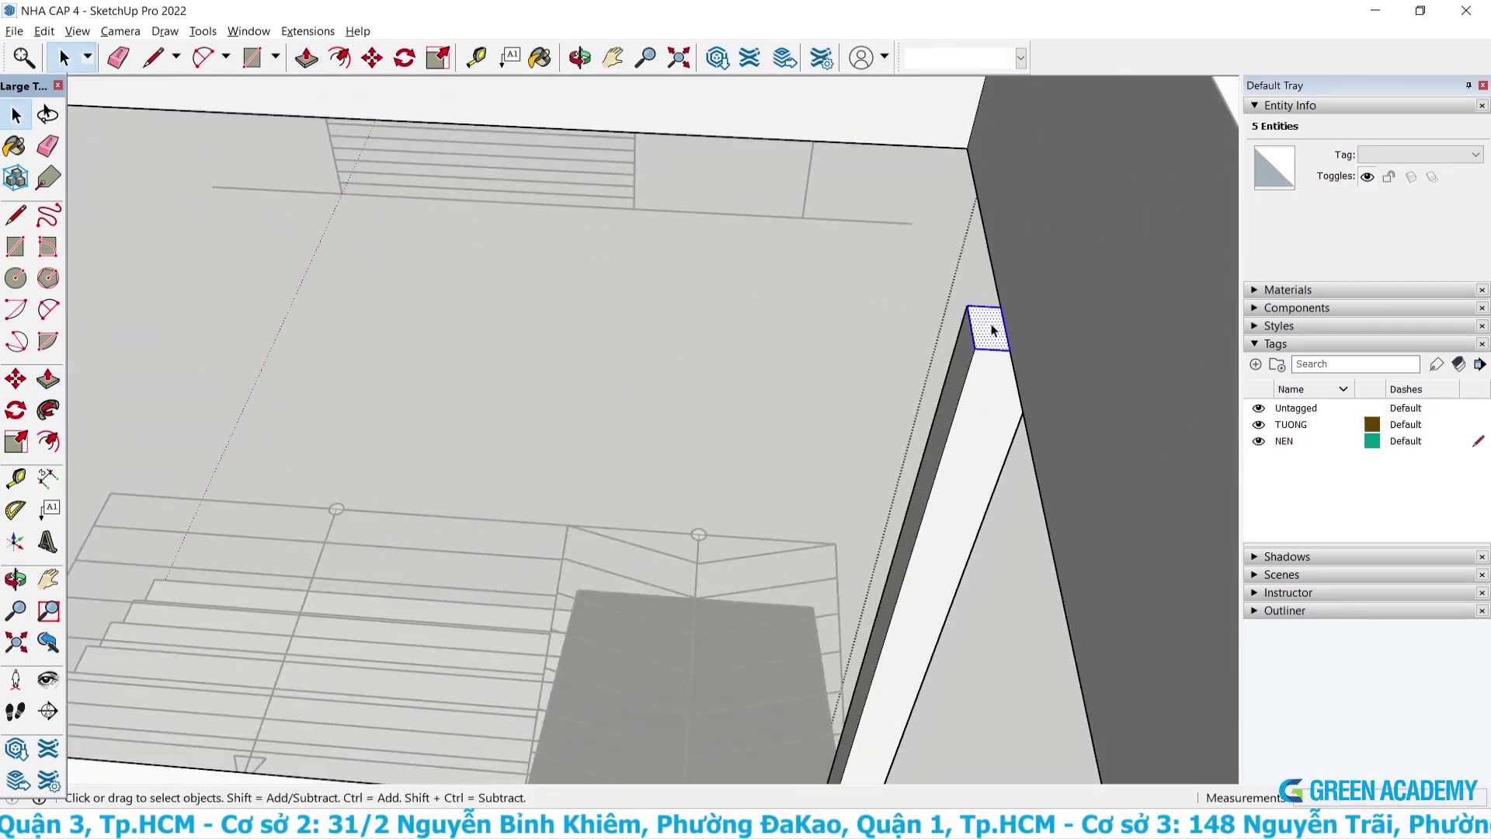
Extend the column top across the room into a beam joining the opposite column, then check it.
{"action": "scroll", "coordinate": [1019, 303], "scroll_direction": "down", "scroll_amount": 3}
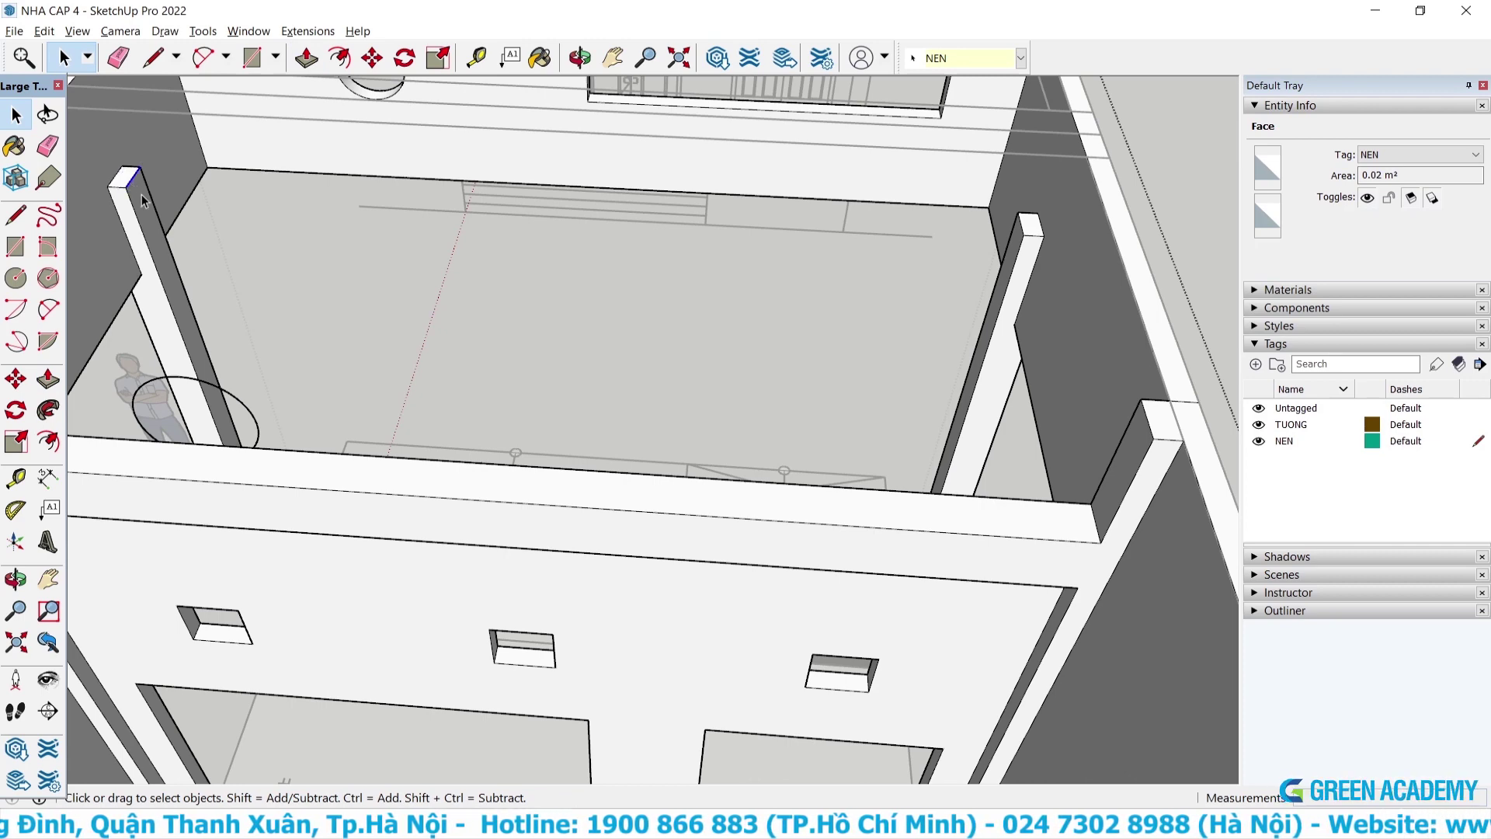
{"action": "key", "text": "m"}
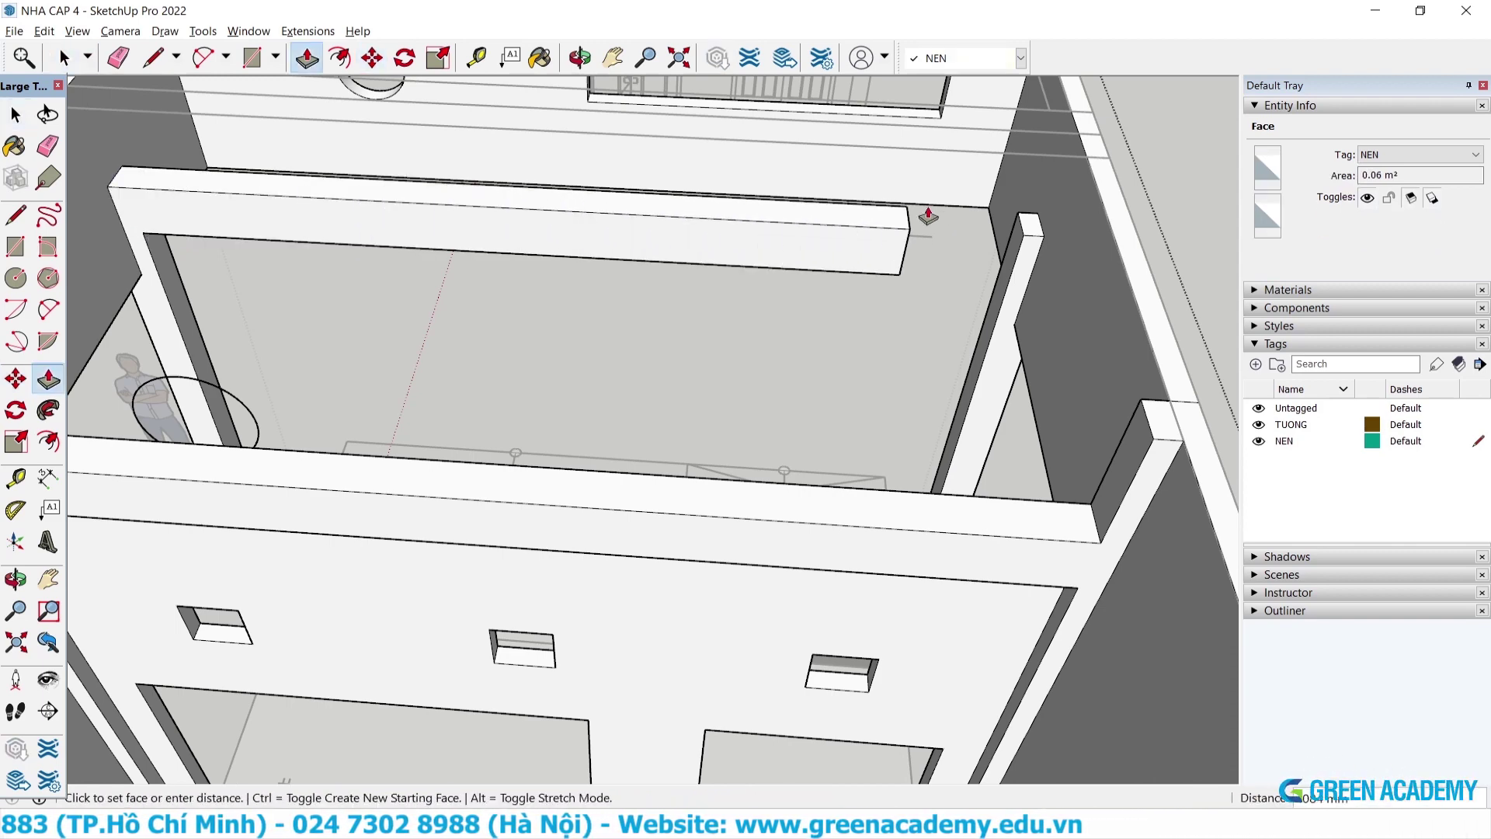
{"action": "key", "text": "space"}
{"action": "scroll", "coordinate": [860, 295], "scroll_direction": "down", "scroll_amount": 5}
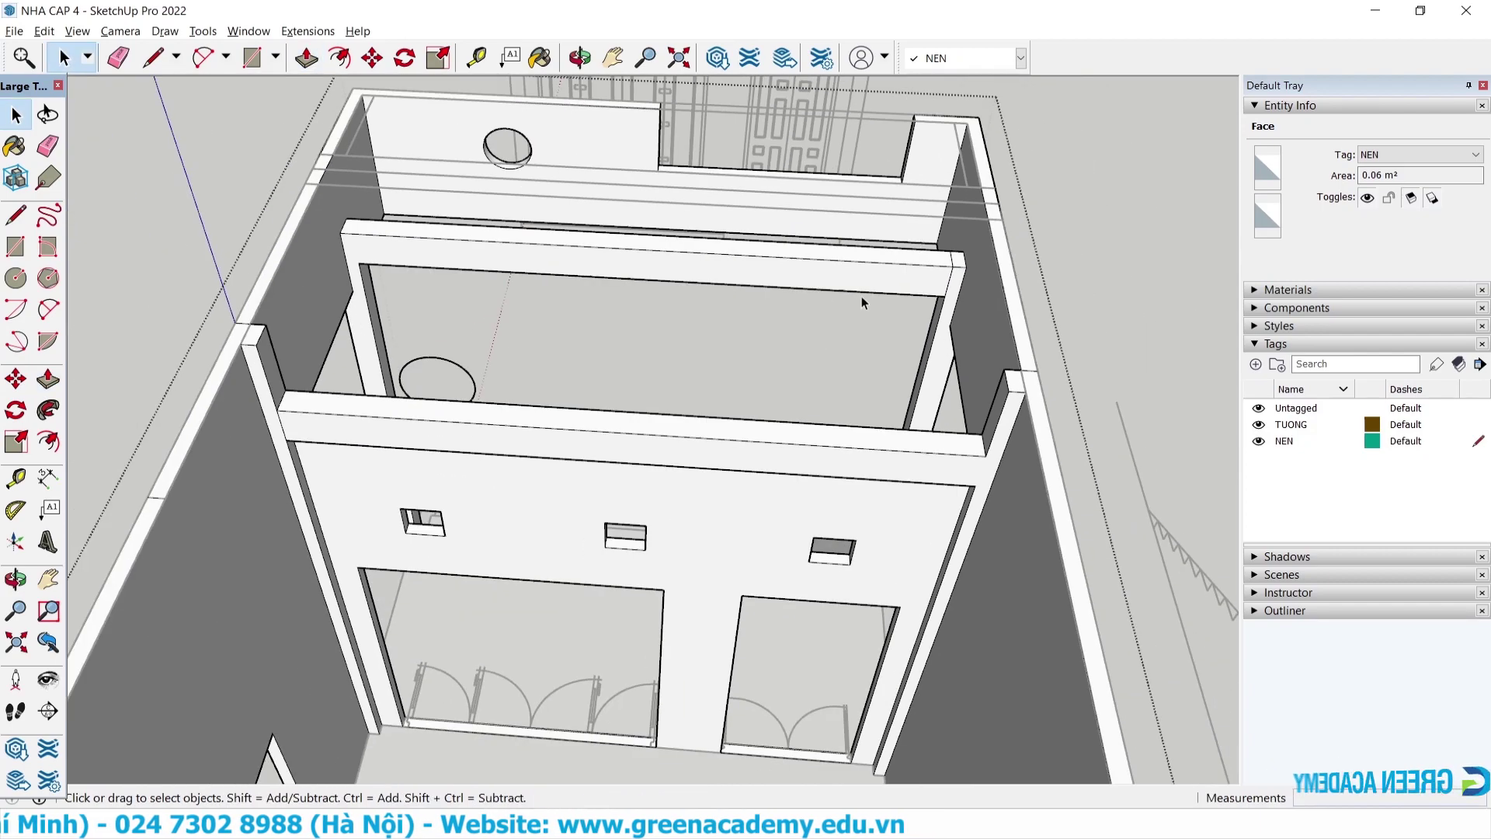
{"action": "mouse_move", "coordinate": [859, 306]}
{"action": "middle_mouse_down"}
{"action": "mouse_move", "coordinate": [598, 290]}
{"action": "mouse_move", "coordinate": [379, 109]}
{"action": "mouse_move", "coordinate": [424, 236]}
{"action": "mouse_move", "coordinate": [226, 299]}
{"action": "middle_mouse_up"}
{"action": "scroll", "coordinate": [379, 108], "scroll_direction": "up", "scroll_amount": 3}
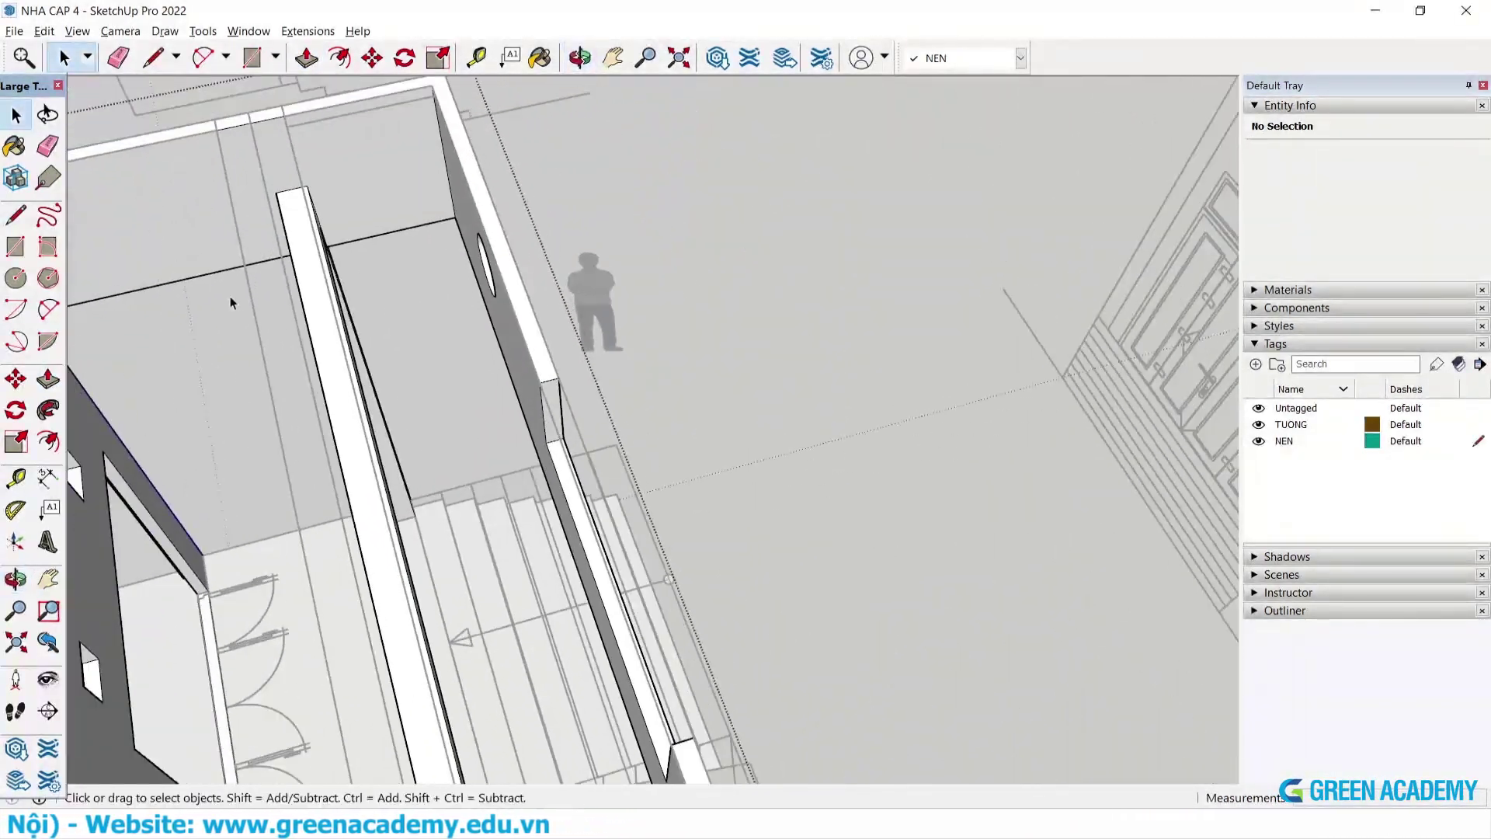
{"action": "scroll", "coordinate": [499, 239], "scroll_direction": "up", "scroll_amount": 3}
{"action": "mouse_move", "coordinate": [499, 240]}
{"action": "middle_mouse_down"}
{"action": "mouse_move", "coordinate": [412, 296]}
{"action": "mouse_move", "coordinate": [294, 189]}
{"action": "mouse_move", "coordinate": [346, 243]}
{"action": "mouse_move", "coordinate": [655, 223]}
{"action": "middle_mouse_up"}
{"action": "scroll", "coordinate": [342, 195], "scroll_direction": "down", "scroll_amount": 5}
{"action": "scroll", "coordinate": [744, 537], "scroll_direction": "down", "scroll_amount": 2}
{"action": "mouse_move", "coordinate": [744, 541]}
{"action": "middle_mouse_down"}
{"action": "mouse_move", "coordinate": [389, 566]}
{"action": "mouse_move", "coordinate": [562, 91]}
{"action": "mouse_move", "coordinate": [691, 101]}
{"action": "mouse_move", "coordinate": [763, 290]}
{"action": "mouse_move", "coordinate": [683, 323]}
{"action": "middle_mouse_up"}
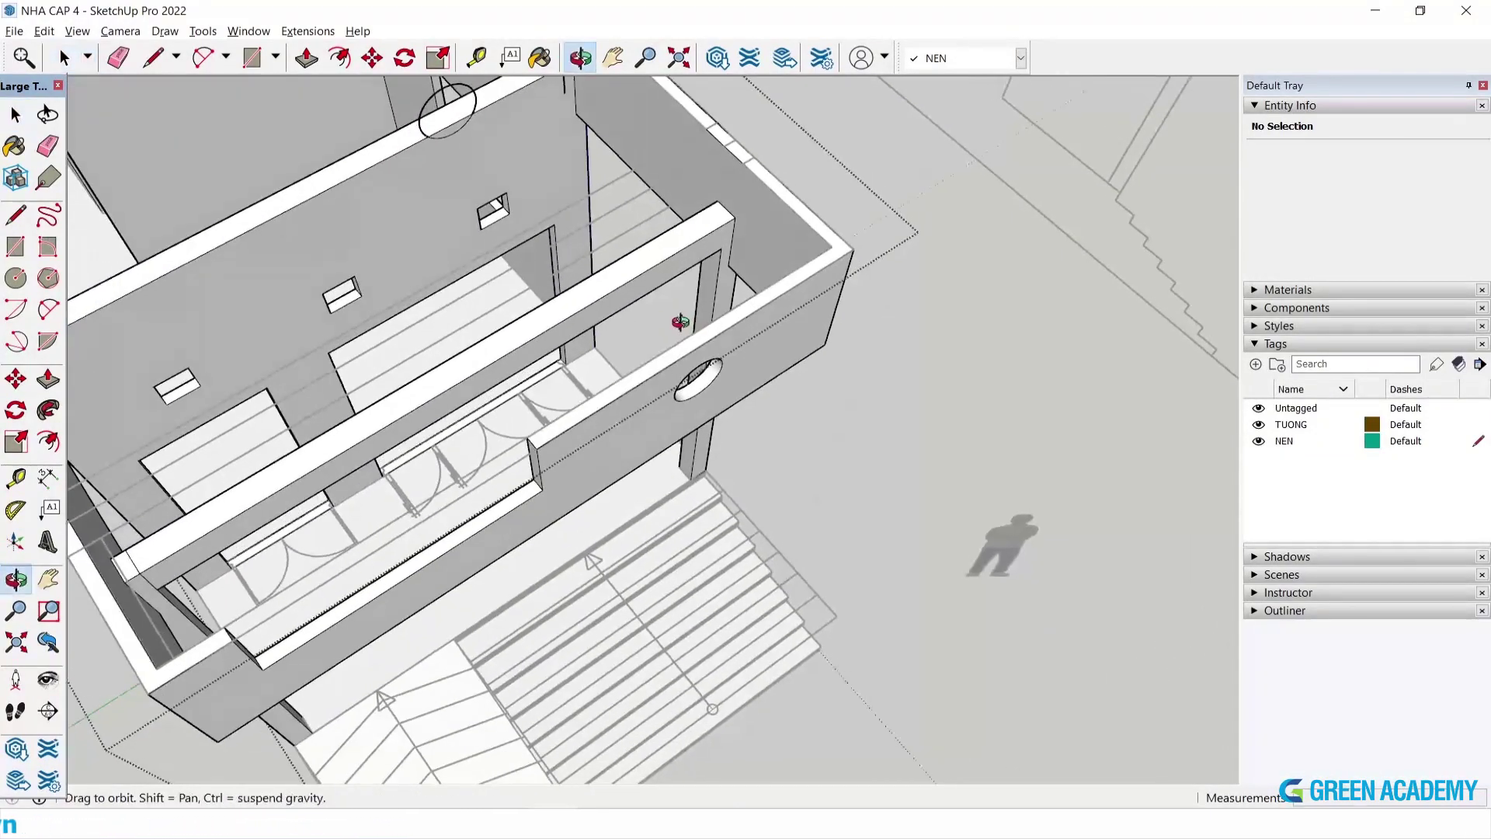
{"action": "scroll", "coordinate": [683, 323], "scroll_direction": "up", "scroll_amount": 2}
{"action": "scroll", "coordinate": [758, 250], "scroll_direction": "up", "scroll_amount": 3}
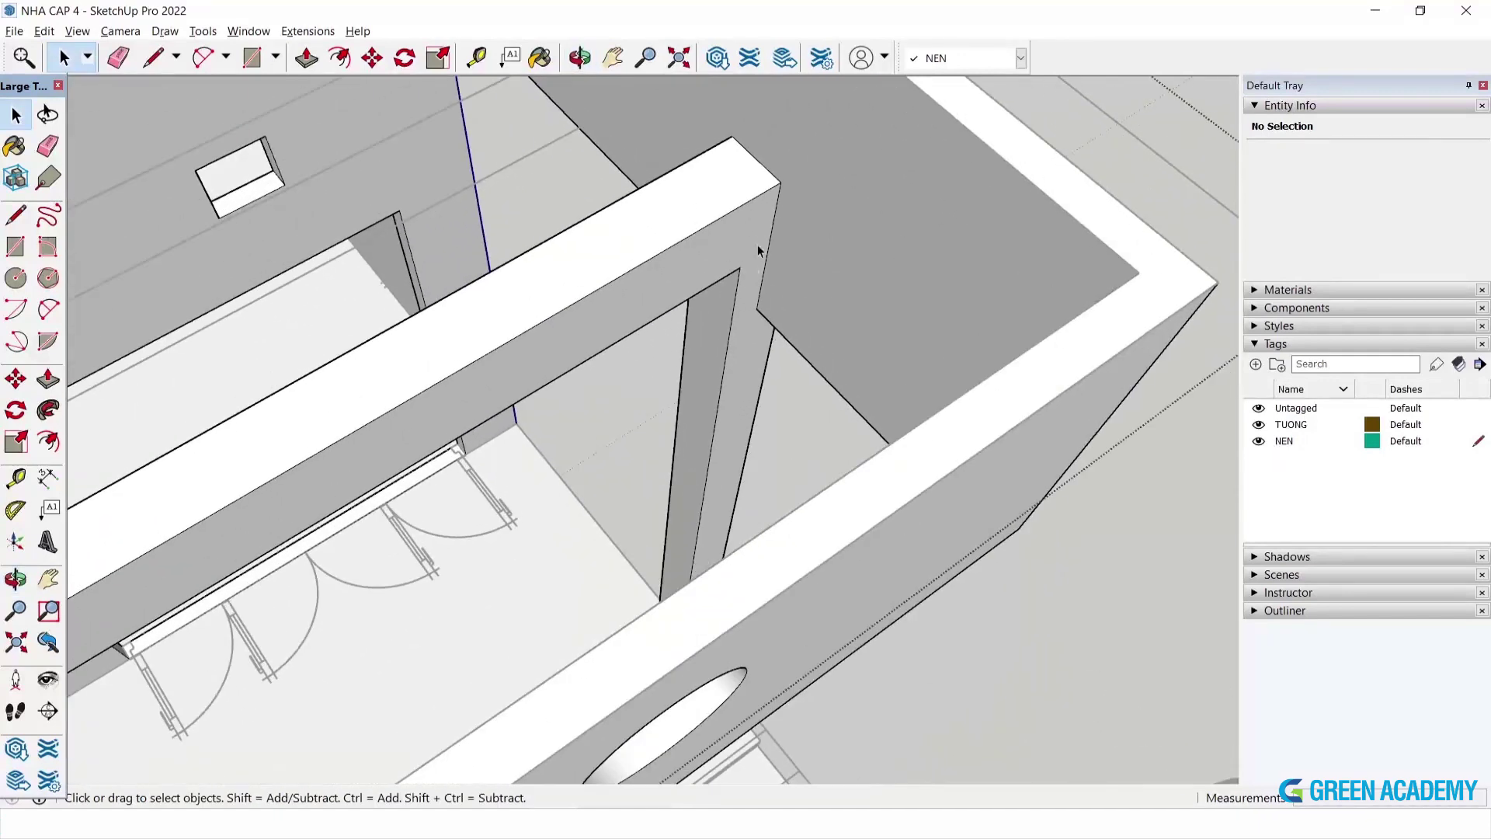
{"action": "left_click", "coordinate": [729, 286]}
{"action": "scroll", "coordinate": [741, 271], "scroll_direction": "up", "scroll_amount": 1}
{"action": "scroll", "coordinate": [755, 258], "scroll_direction": "up", "scroll_amount": 1}
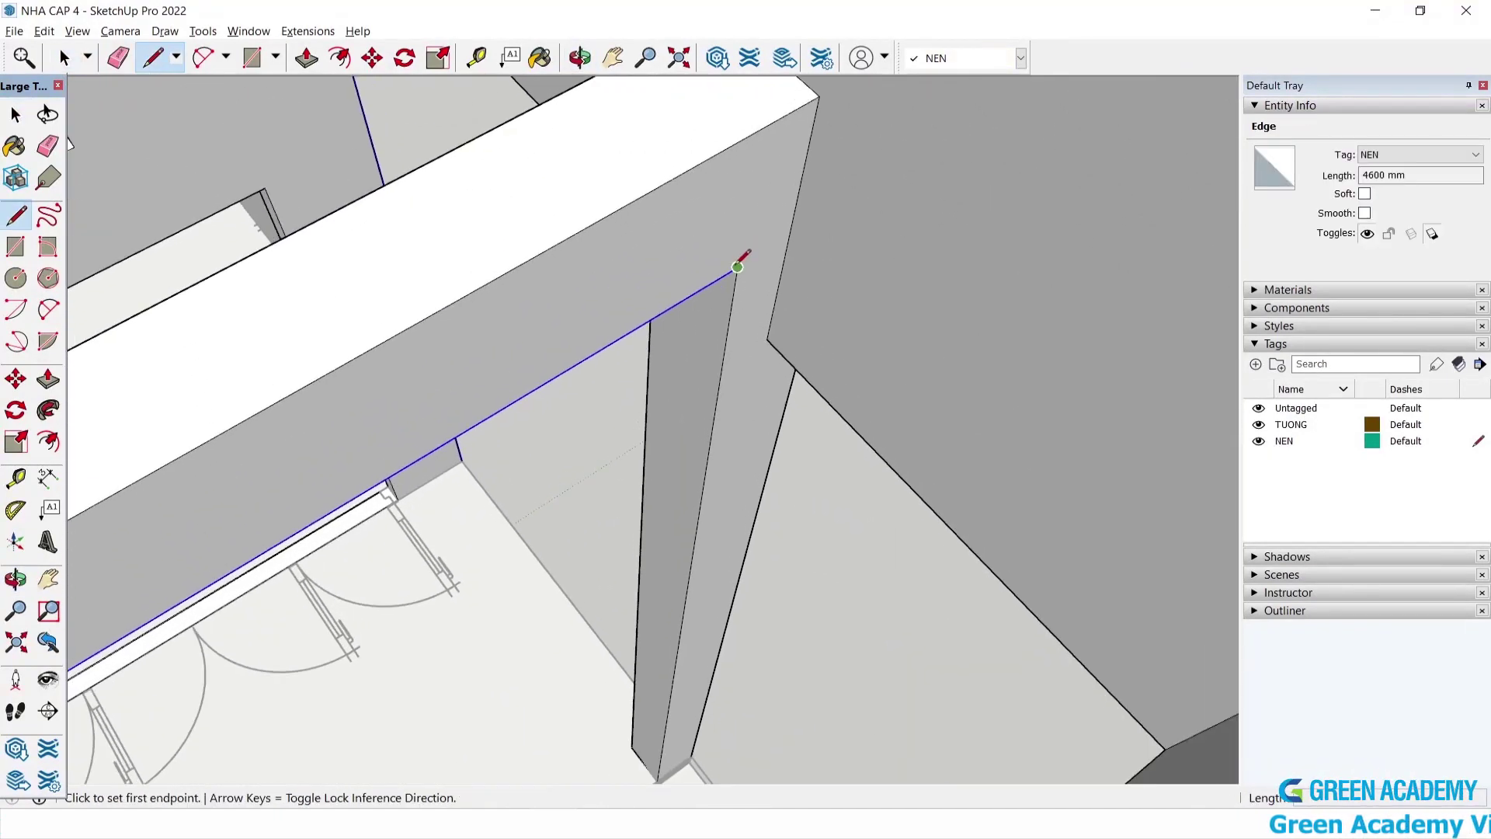
{"action": "key", "text": "space"}
{"action": "scroll", "coordinate": [925, 197], "scroll_direction": "down", "scroll_amount": 2}
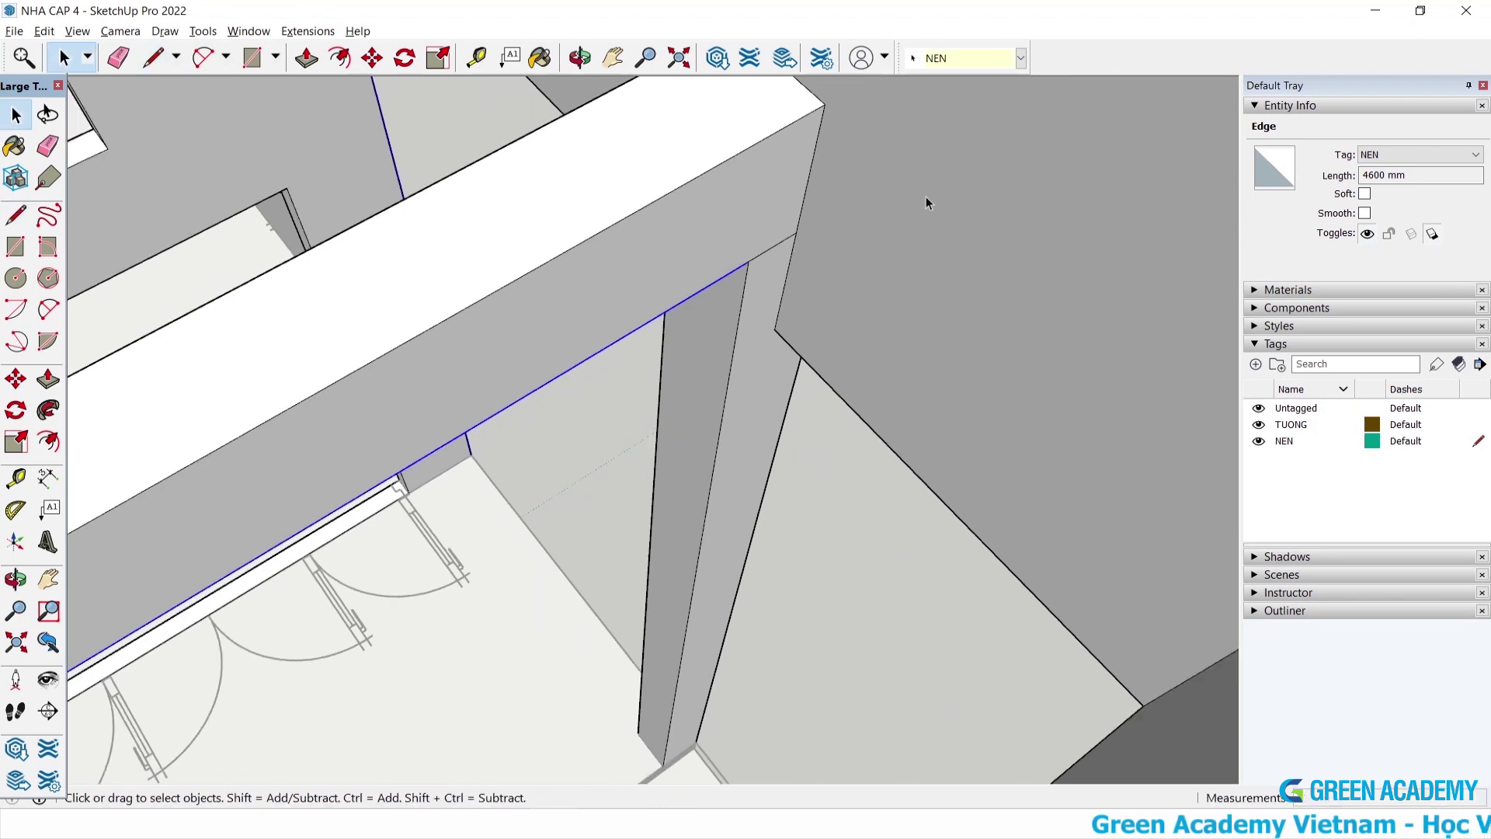
{"action": "scroll", "coordinate": [907, 224], "scroll_direction": "down", "scroll_amount": 3}
{"action": "scroll", "coordinate": [776, 279], "scroll_direction": "down", "scroll_amount": 3}
{"action": "scroll", "coordinate": [819, 235], "scroll_direction": "down", "scroll_amount": 2}
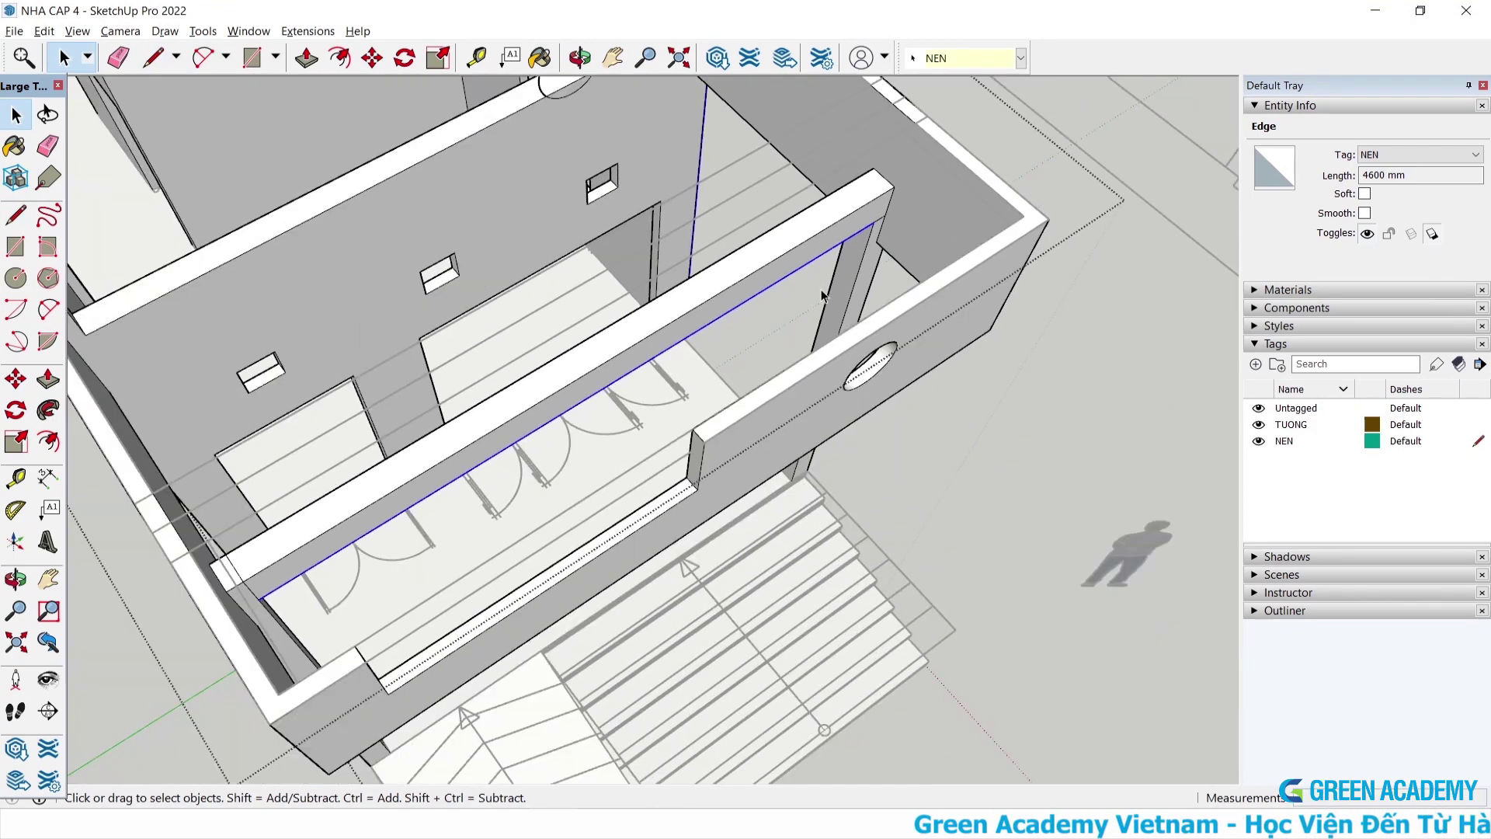
{"action": "scroll", "coordinate": [854, 225], "scroll_direction": "up", "scroll_amount": 2}
{"action": "scroll", "coordinate": [859, 251], "scroll_direction": "up", "scroll_amount": 2}
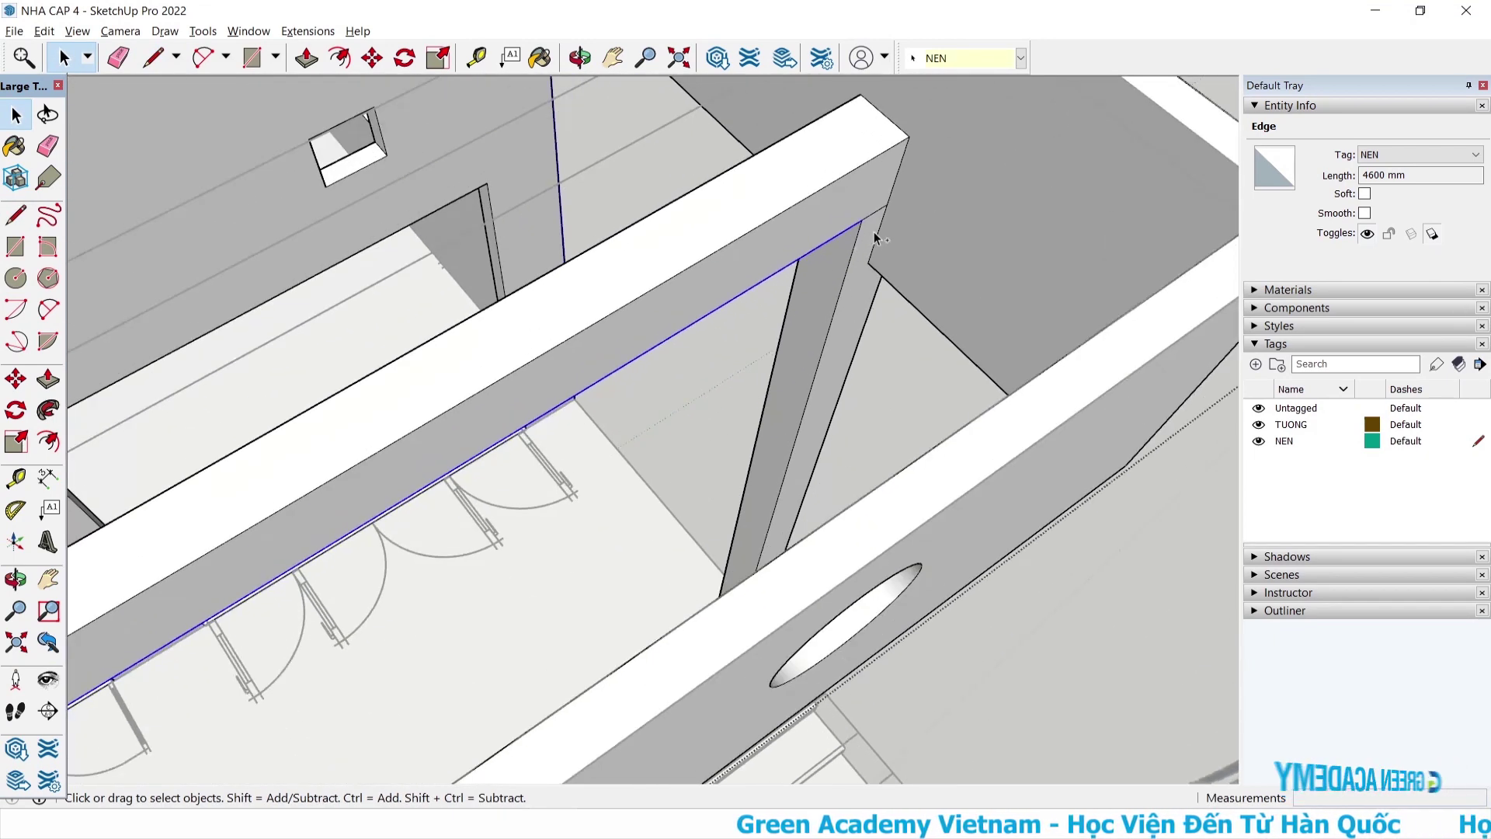
{"action": "left_click", "coordinate": [876, 210]}
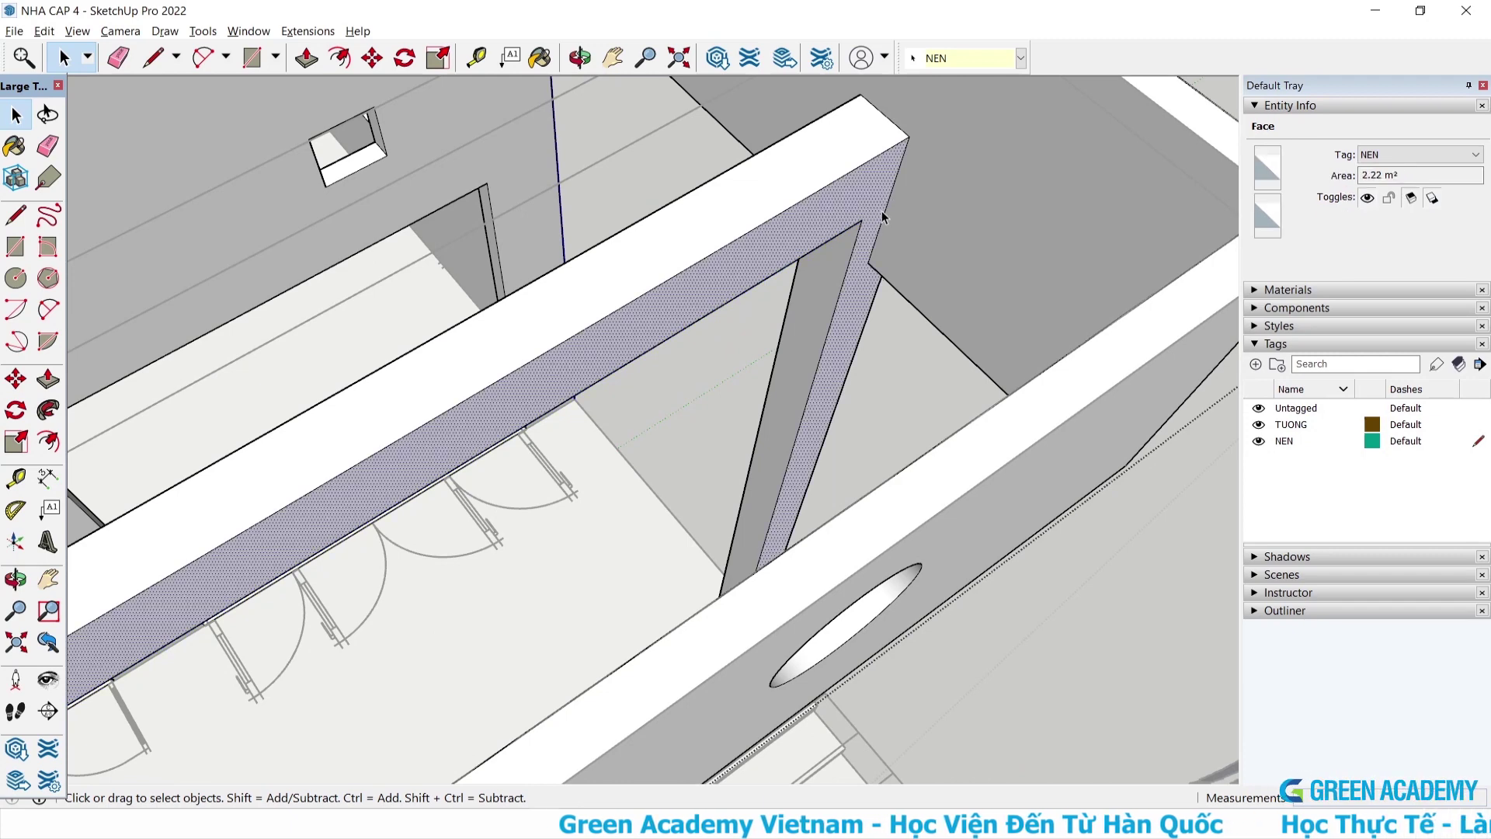
{"action": "scroll", "coordinate": [932, 186], "scroll_direction": "down", "scroll_amount": 3}
{"action": "scroll", "coordinate": [988, 163], "scroll_direction": "down", "scroll_amount": 2}
{"action": "scroll", "coordinate": [225, 613], "scroll_direction": "up", "scroll_amount": 2}
{"action": "scroll", "coordinate": [292, 557], "scroll_direction": "up", "scroll_amount": 3}
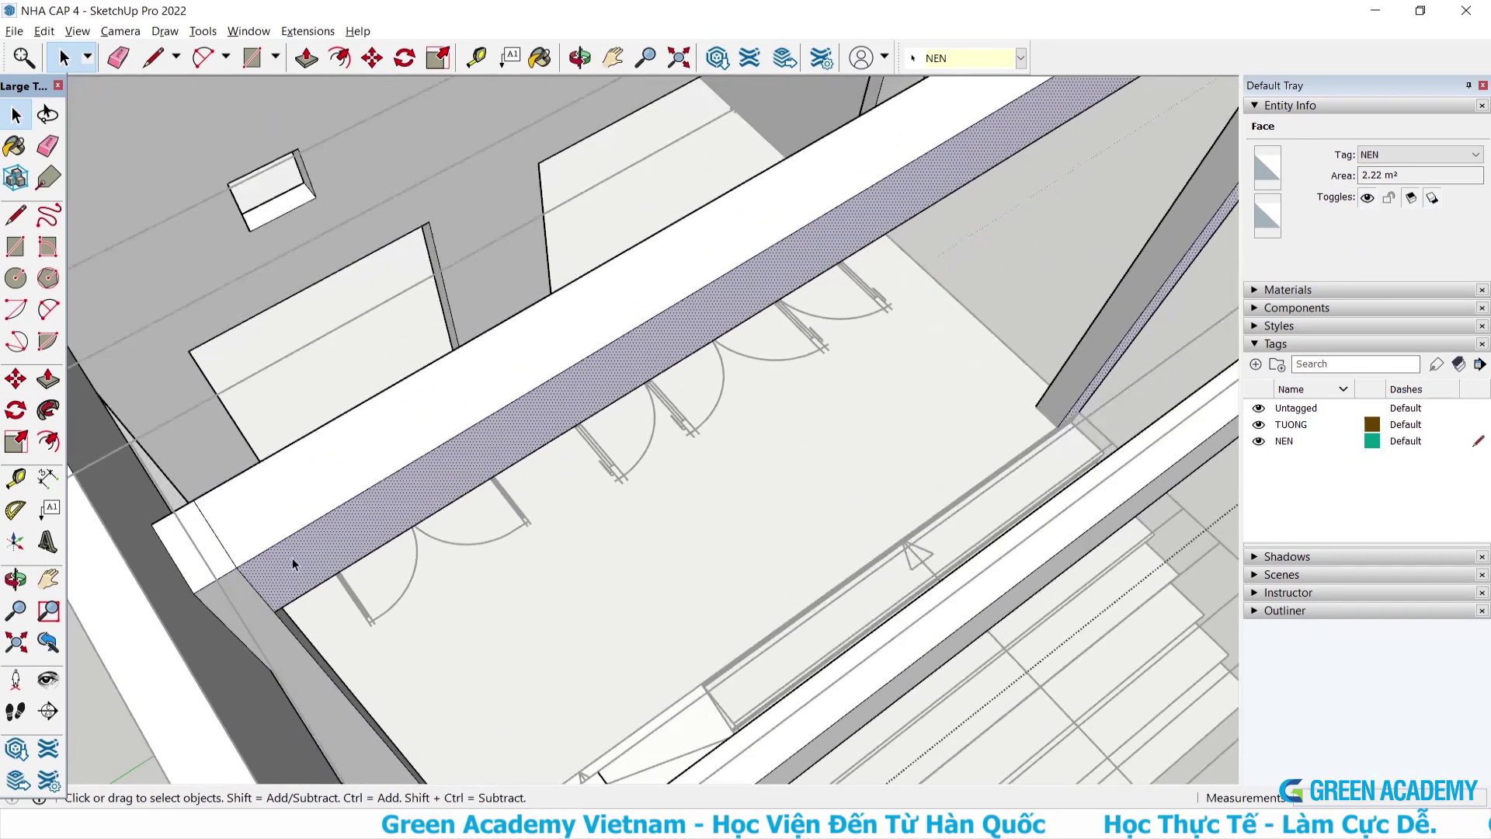
{"action": "left_click", "coordinate": [249, 585]}
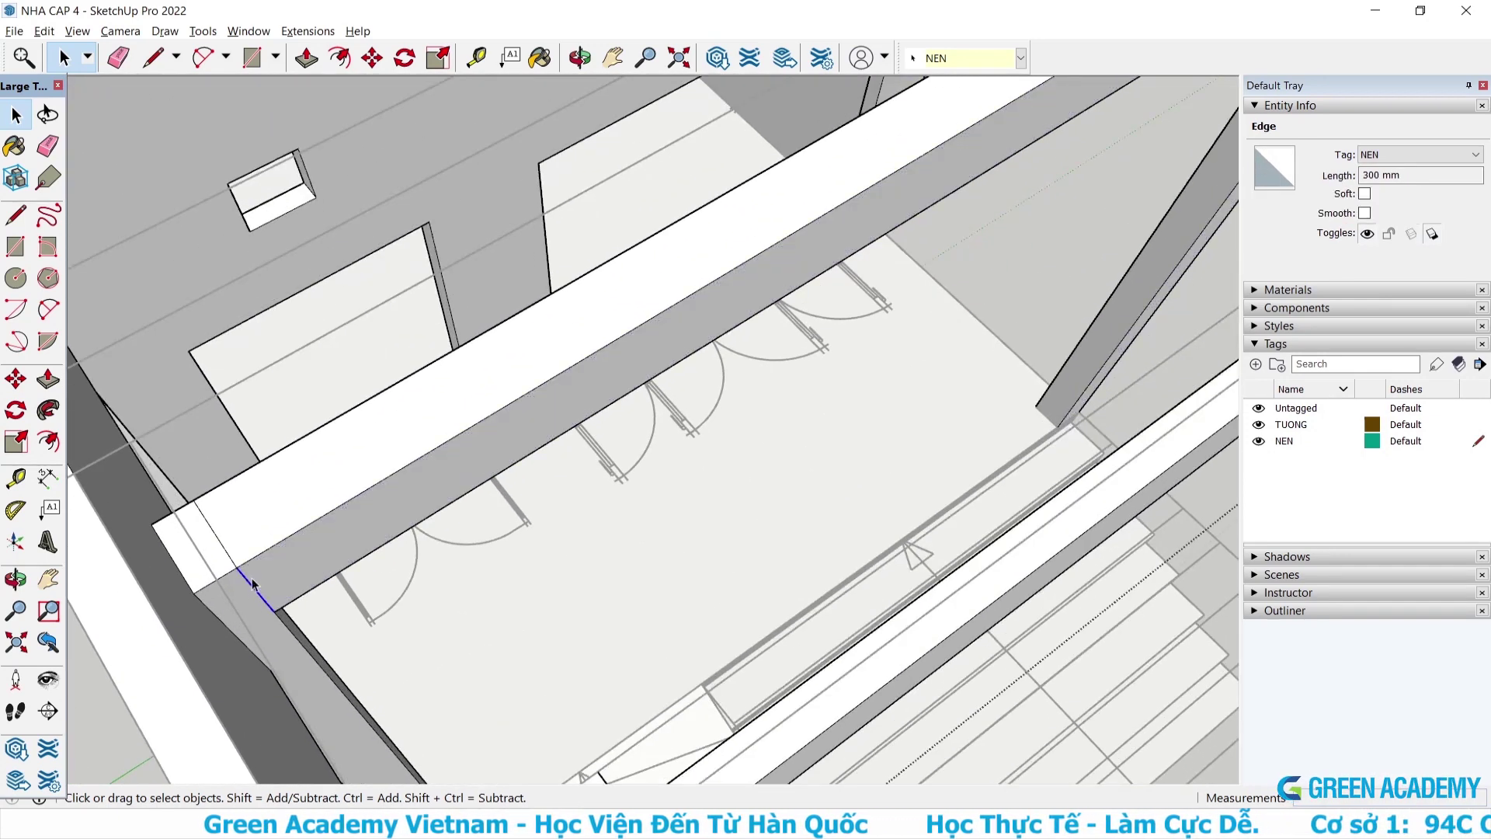
{"action": "key", "text": "Escape"}
{"action": "scroll", "coordinate": [287, 514], "scroll_direction": "down", "scroll_amount": 2}
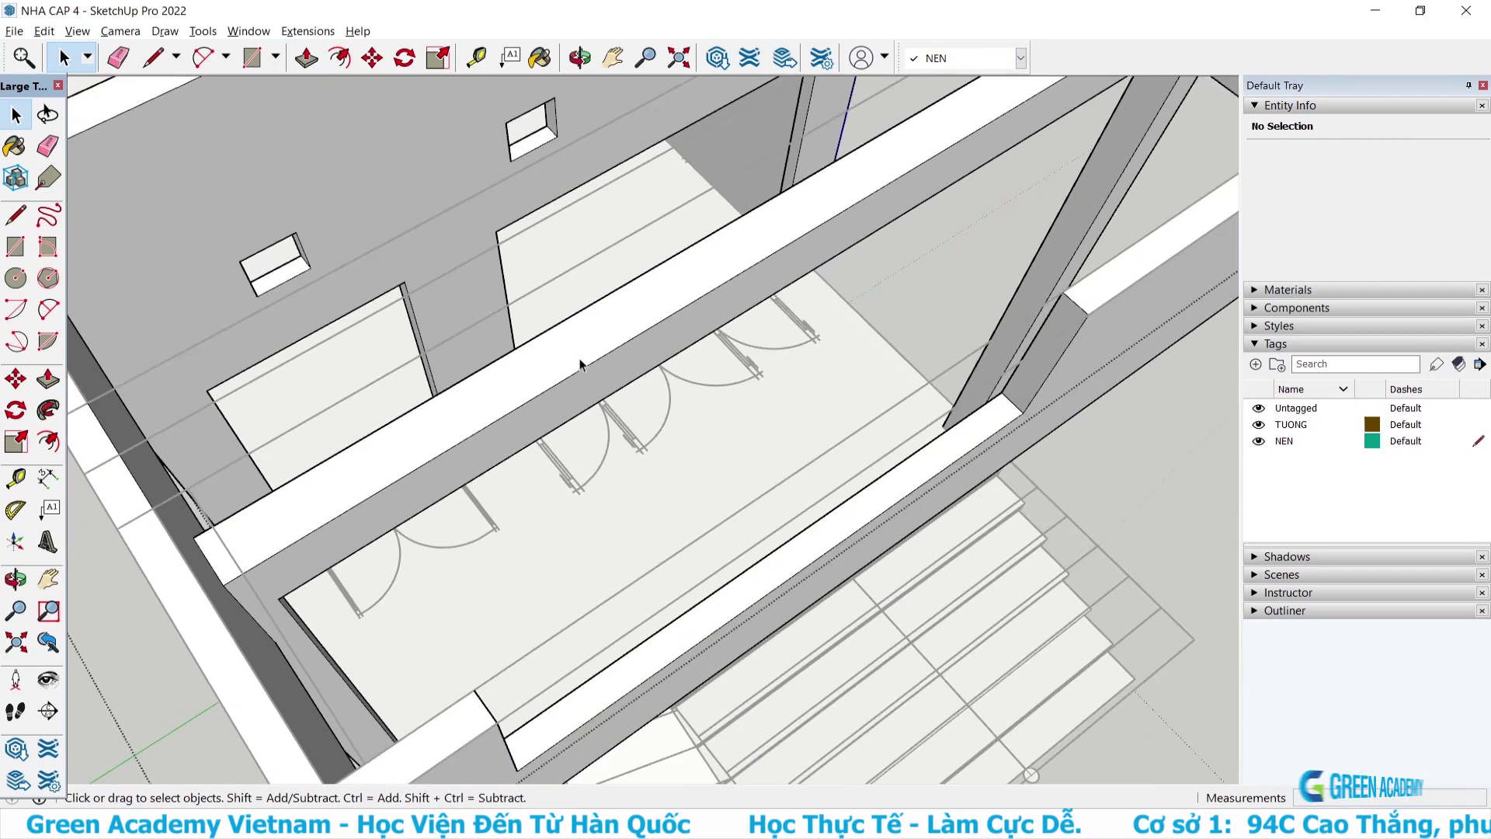
{"action": "scroll", "coordinate": [582, 366], "scroll_direction": "down", "scroll_amount": 2}
{"action": "scroll", "coordinate": [668, 326], "scroll_direction": "down", "scroll_amount": 2}
{"action": "scroll", "coordinate": [665, 328], "scroll_direction": "down", "scroll_amount": 2}
{"action": "middle_click_drag", "start_coordinate": [665, 328], "coordinate": [366, 532]}
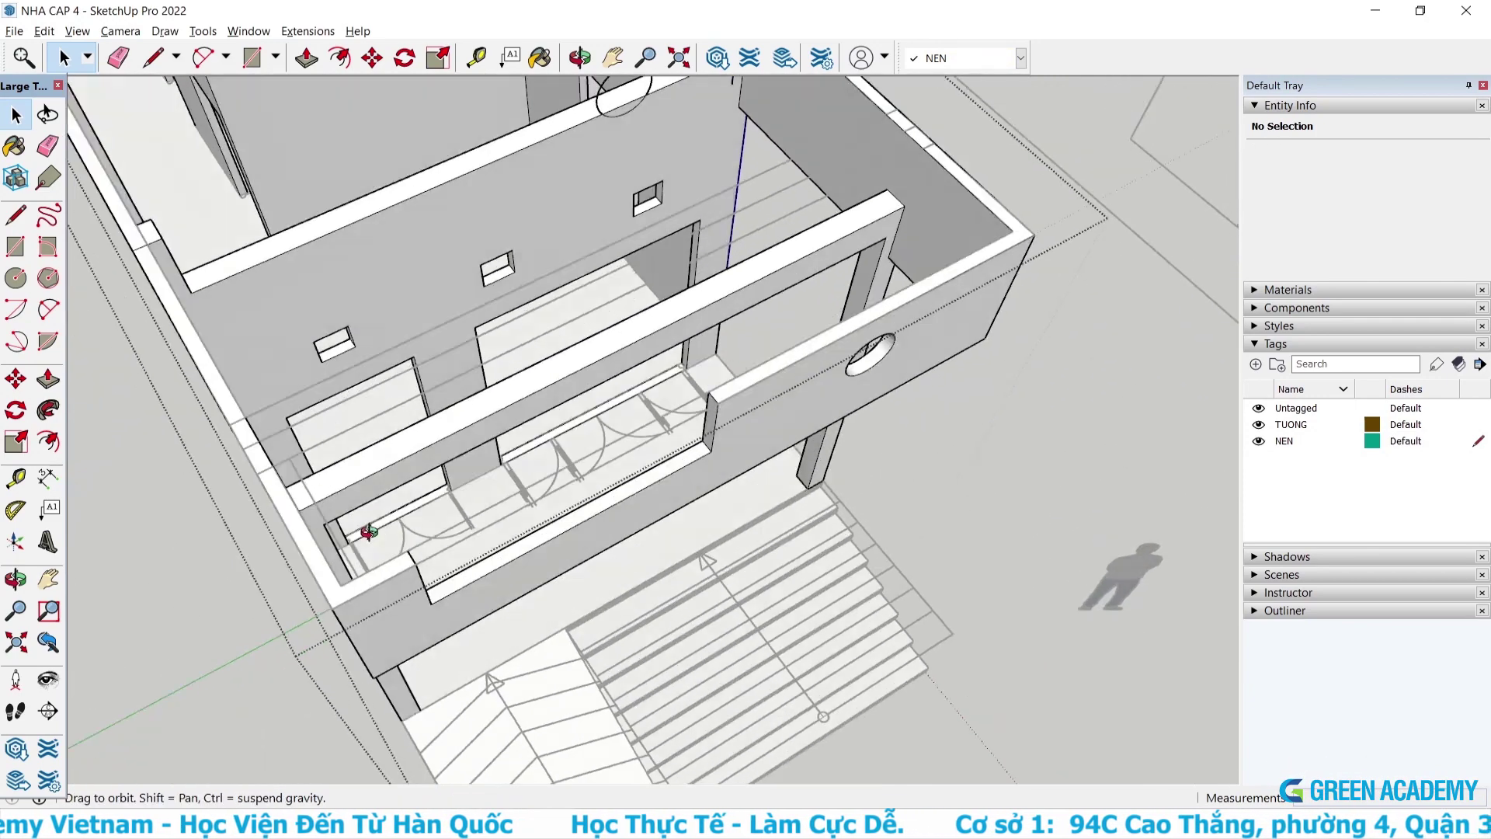
{"action": "scroll", "coordinate": [349, 482], "scroll_direction": "up", "scroll_amount": 3}
{"action": "scroll", "coordinate": [329, 442], "scroll_direction": "up", "scroll_amount": 2}
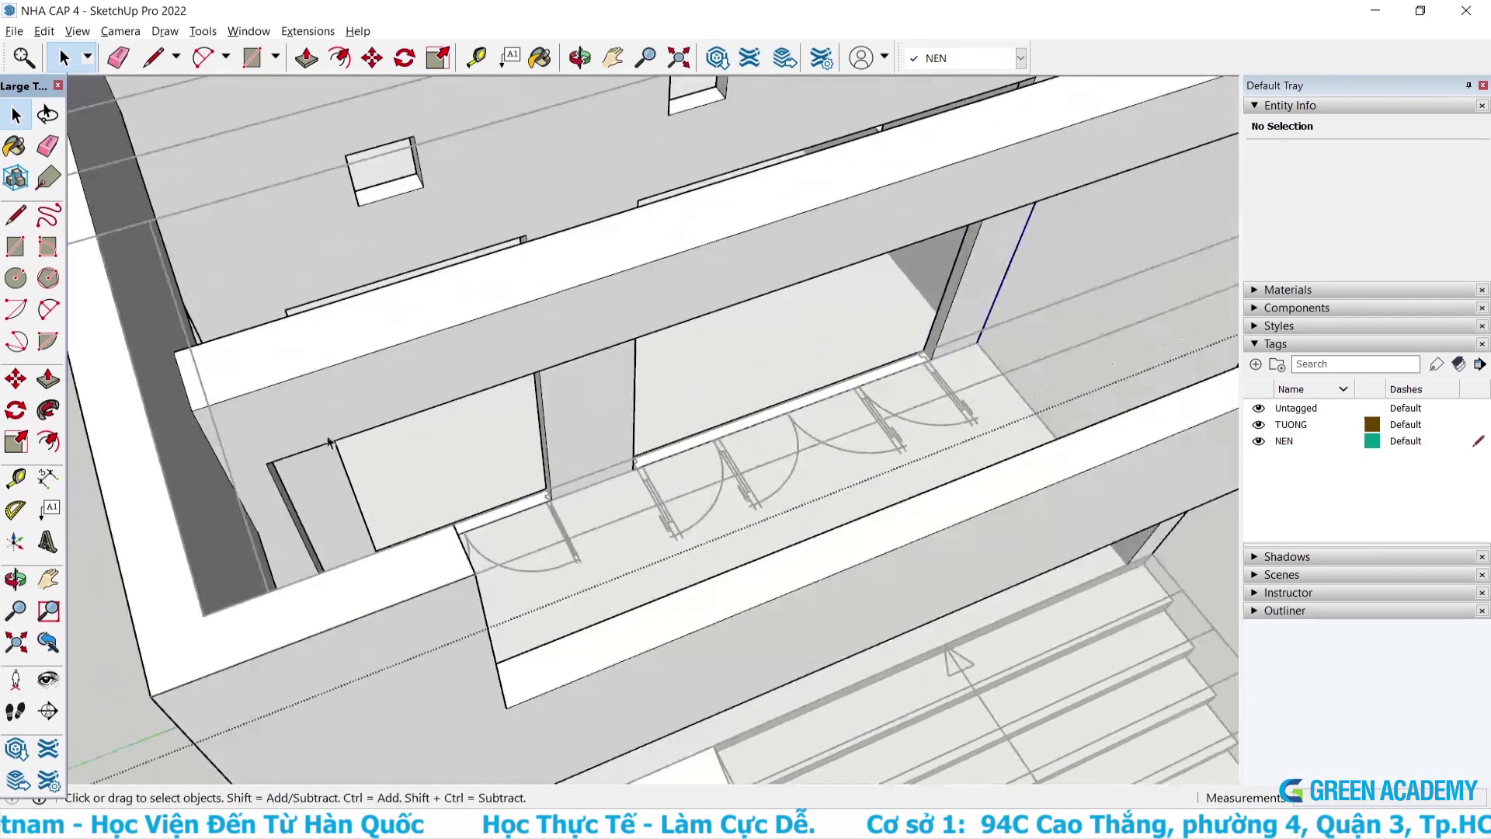
Copy the front beam's 4800 mm edge 200 mm over to mark off a strip.
{"action": "left_click", "coordinate": [274, 388]}
{"action": "scroll", "coordinate": [279, 385], "scroll_direction": "up", "scroll_amount": 2}
{"action": "key", "text": "m"}
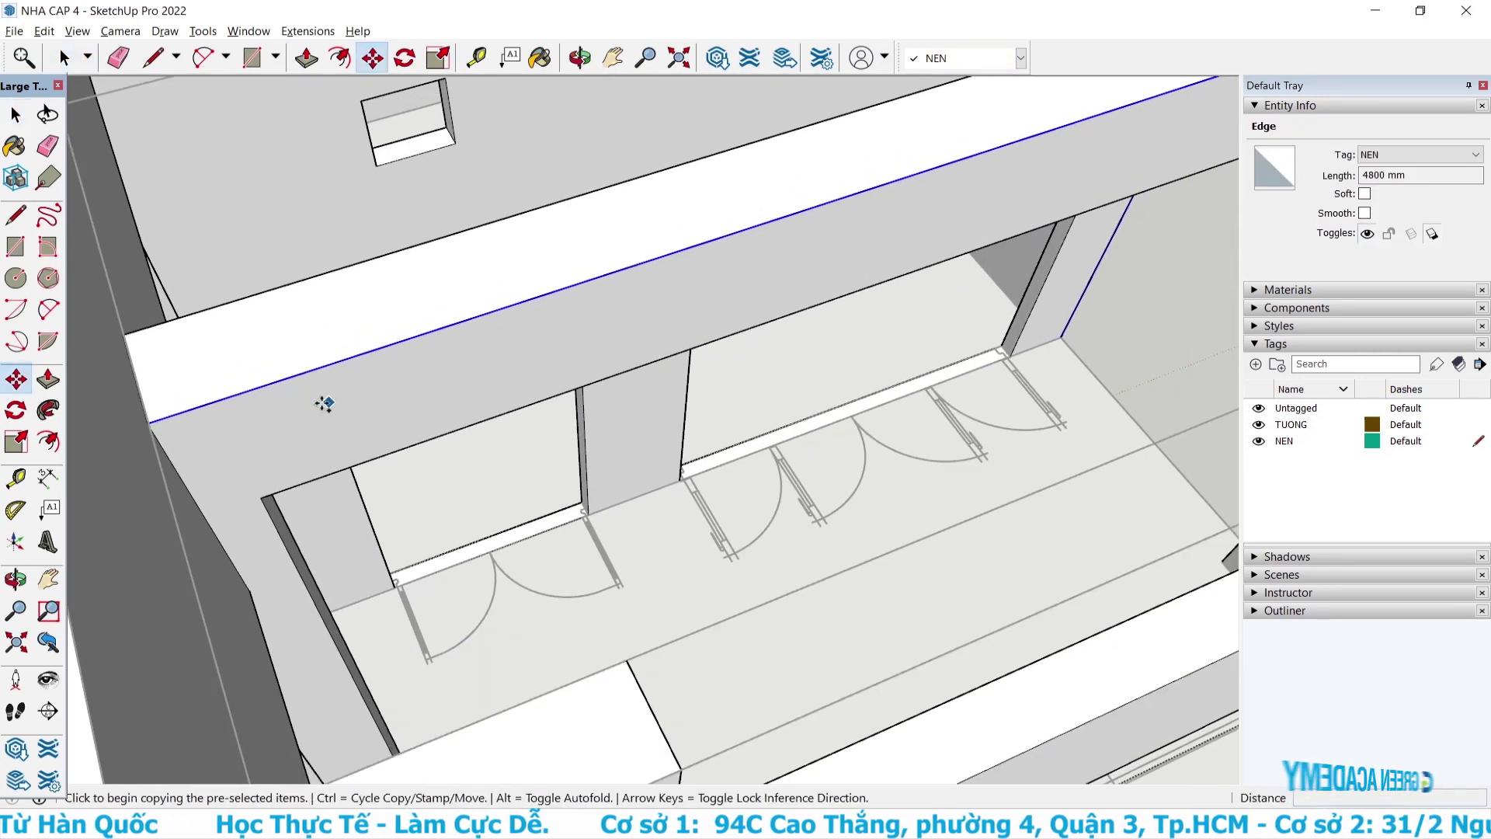
{"action": "left_click", "coordinate": [147, 423]}
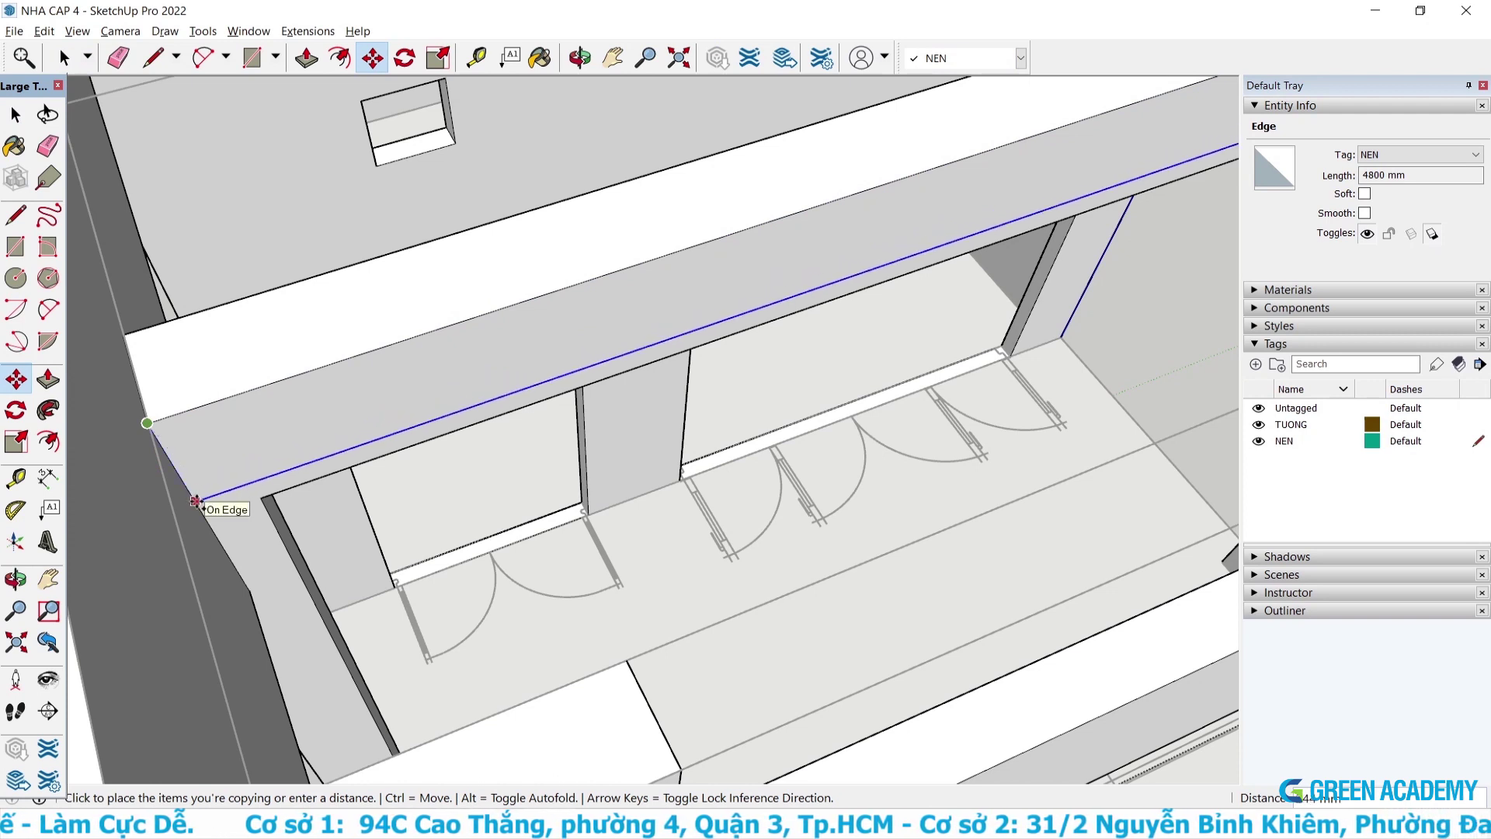
{"action": "type", "text": "200"}
{"action": "key", "text": "Return"}
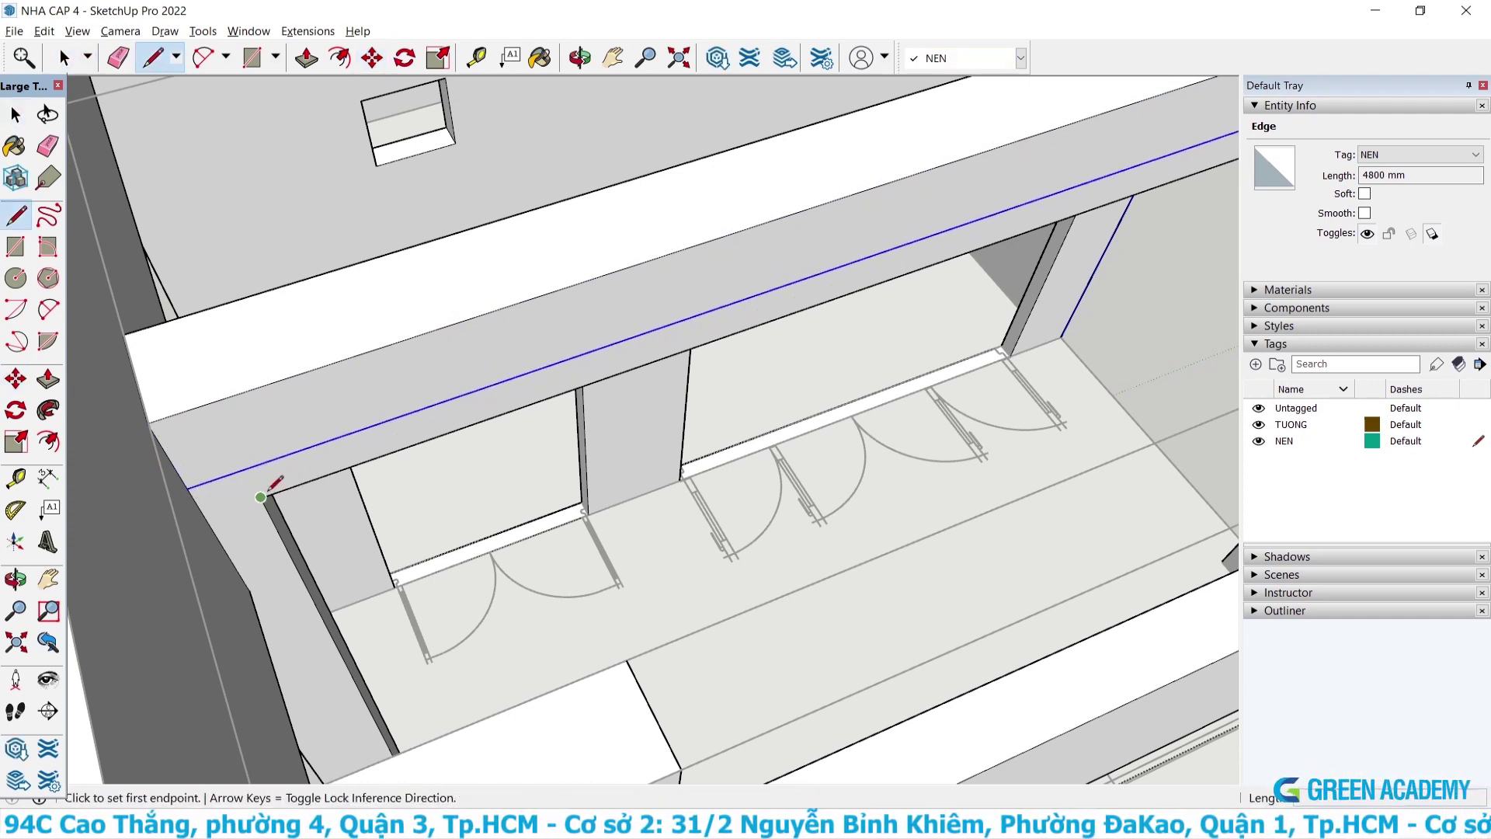
{"action": "middle_click_drag", "start_coordinate": [206, 526], "coordinate": [916, 365]}
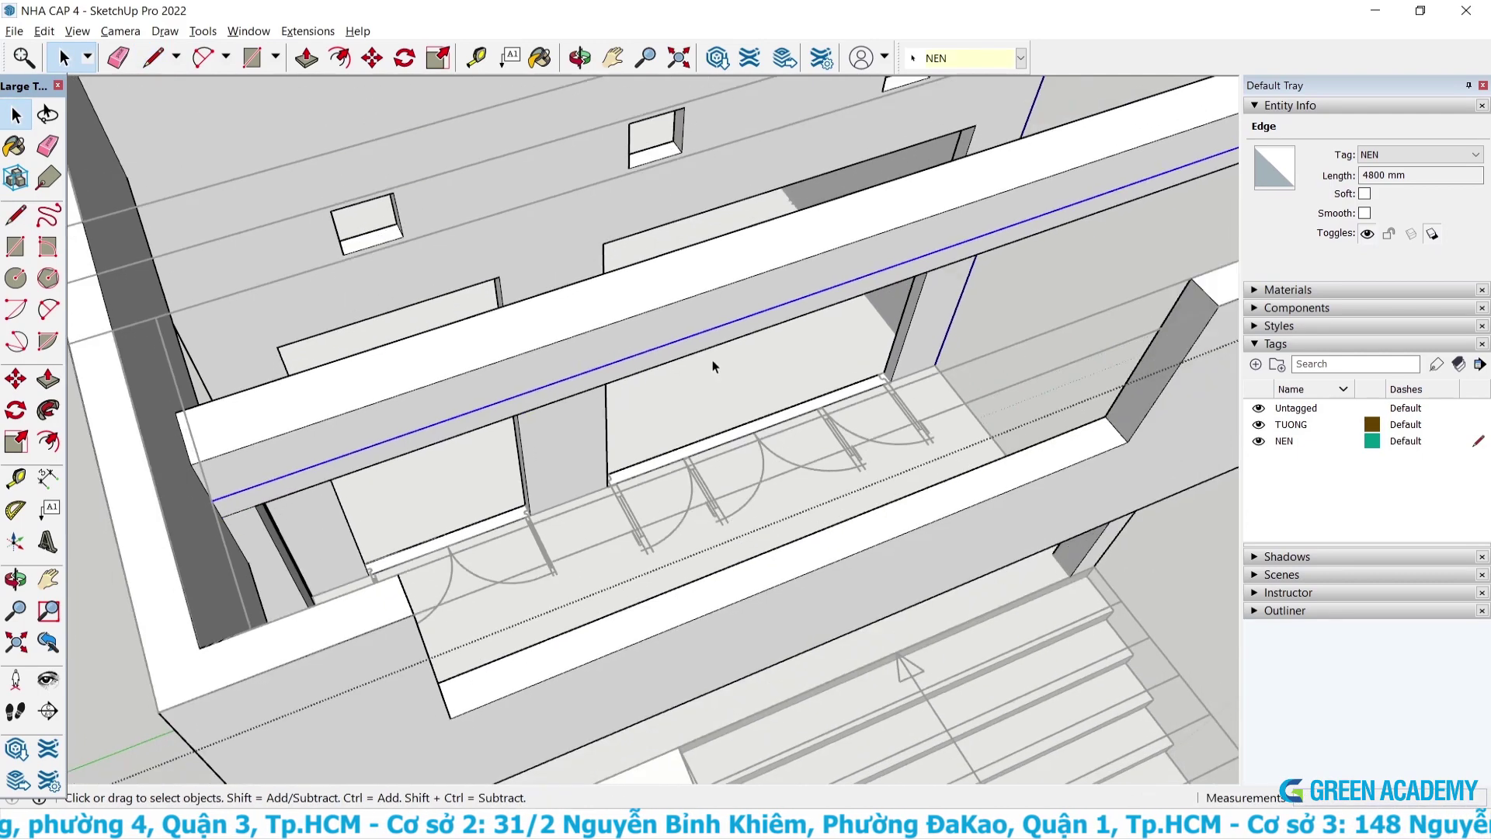
{"action": "scroll", "coordinate": [916, 360], "scroll_direction": "up", "scroll_amount": 2}
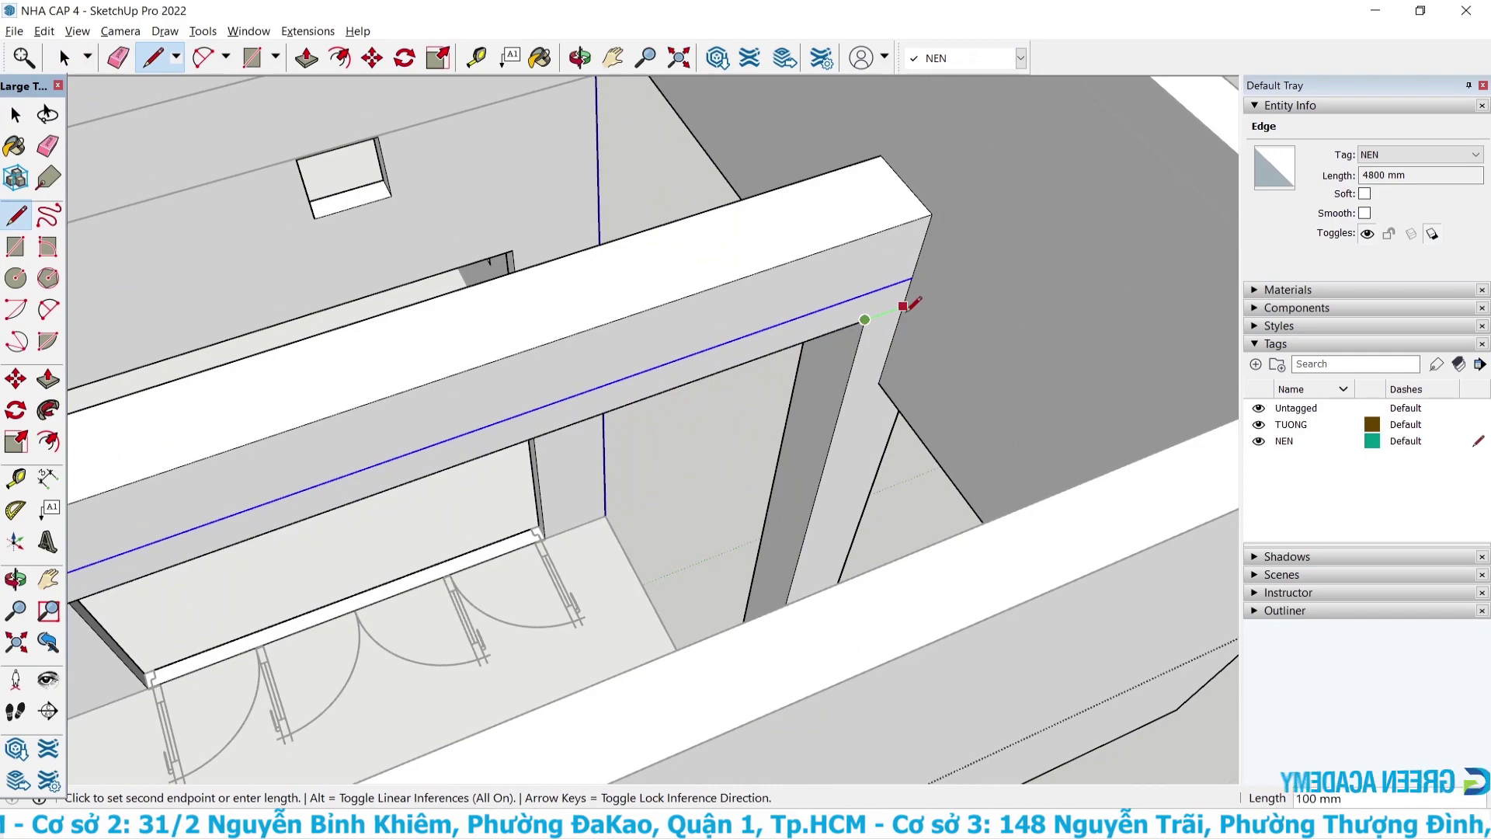
Push/pull the new strip face outward 55 mm to deepen the beam into a ledge.
{"action": "left_click", "coordinate": [852, 318]}
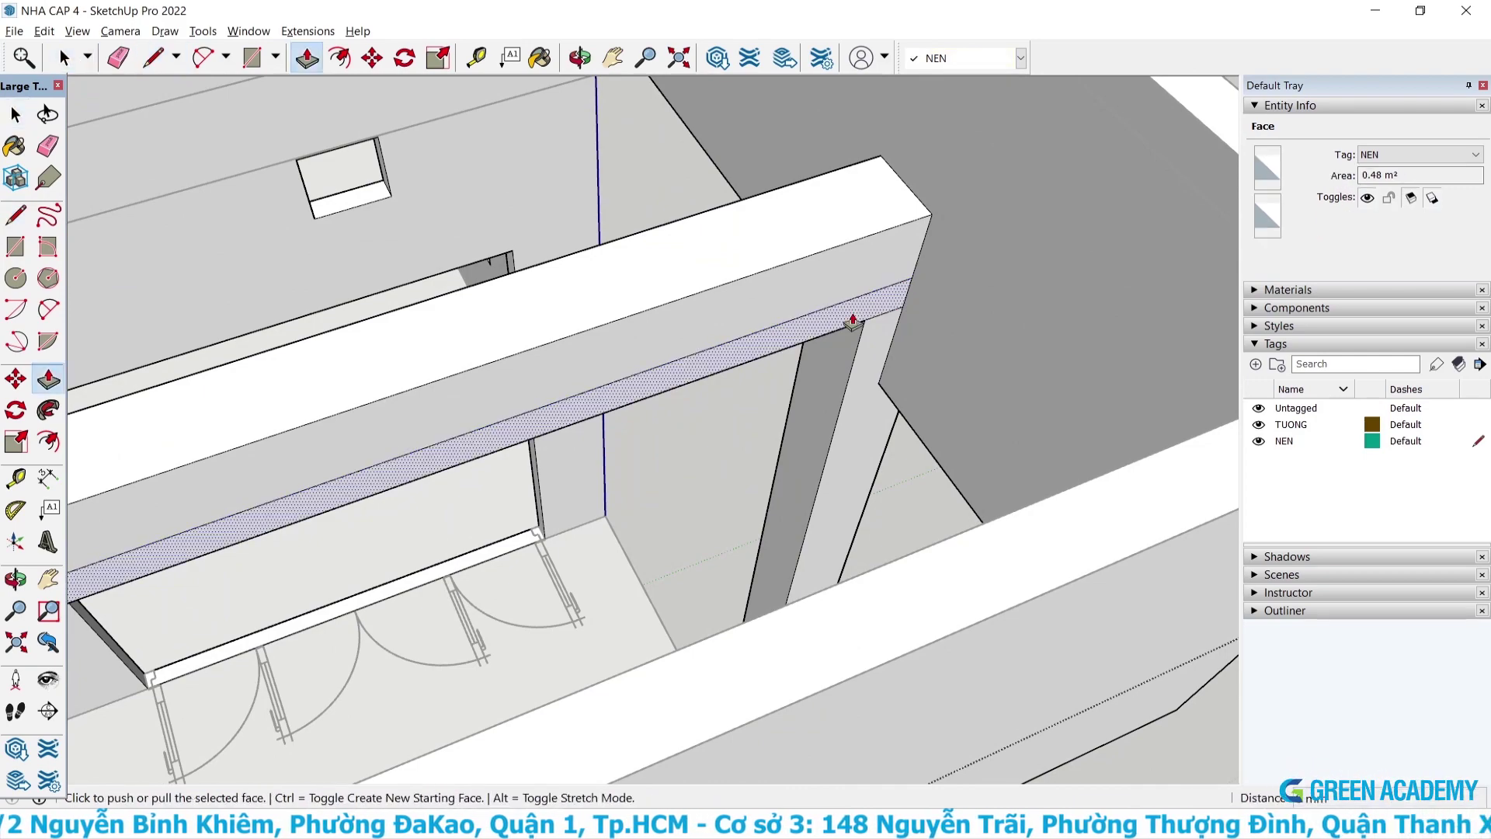
{"action": "scroll", "coordinate": [830, 373], "scroll_direction": "down", "scroll_amount": 2}
{"action": "middle_click_drag", "start_coordinate": [805, 383], "coordinate": [985, 218]}
{"action": "left_click_drag", "start_coordinate": [950, 159], "coordinate": [1003, 172]}
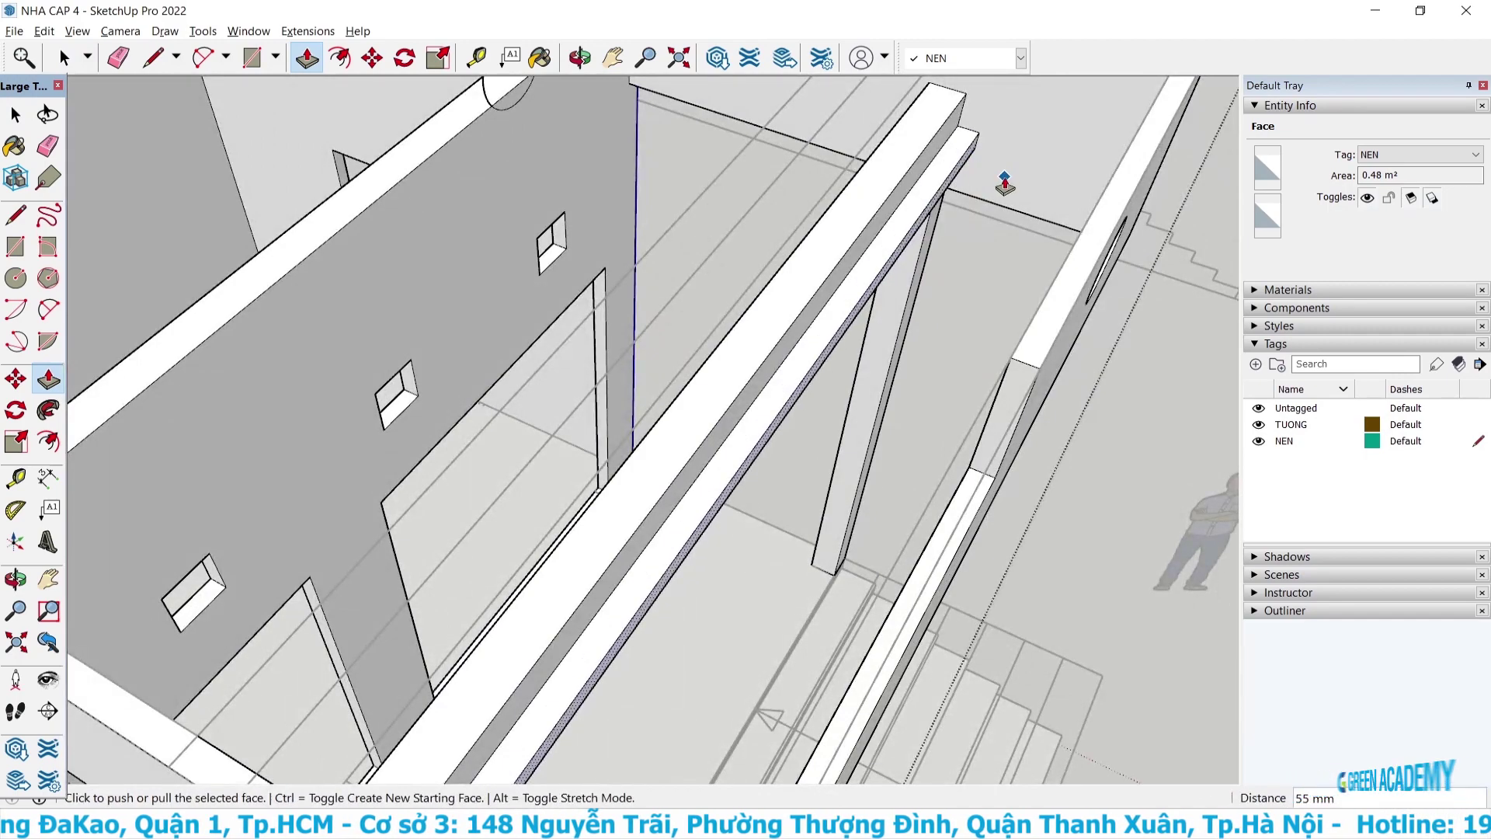
{"action": "mouse_move", "coordinate": [1004, 183]}
{"action": "middle_mouse_down"}
{"action": "mouse_move", "coordinate": [1035, 222]}
{"action": "mouse_move", "coordinate": [1127, 206]}
{"action": "middle_mouse_up"}
{"action": "scroll", "coordinate": [1043, 187], "scroll_direction": "up", "scroll_amount": 3}
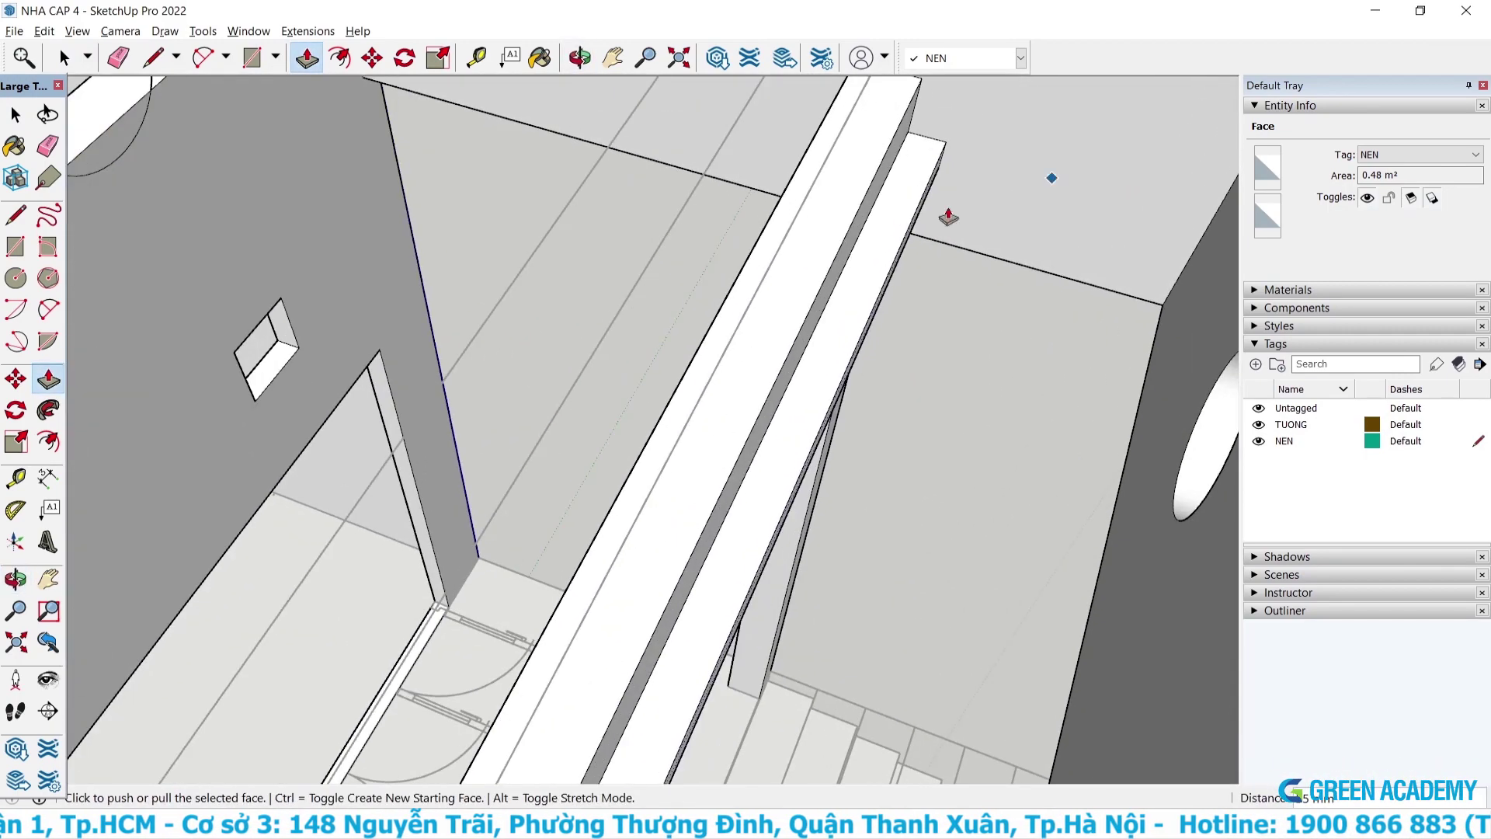
{"action": "mouse_move", "coordinate": [1052, 176]}
{"action": "middle_mouse_down"}
{"action": "mouse_move", "coordinate": [948, 233]}
{"action": "mouse_move", "coordinate": [522, 282]}
{"action": "mouse_move", "coordinate": [474, 326]}
{"action": "mouse_move", "coordinate": [355, 265]}
{"action": "mouse_move", "coordinate": [365, 246]}
{"action": "mouse_move", "coordinate": [696, 318]}
{"action": "mouse_move", "coordinate": [815, 233]}
{"action": "mouse_move", "coordinate": [878, 515]}
{"action": "mouse_move", "coordinate": [707, 294]}
{"action": "mouse_move", "coordinate": [699, 225]}
{"action": "middle_mouse_up"}
{"action": "scroll", "coordinate": [828, 205], "scroll_direction": "down", "scroll_amount": 5}
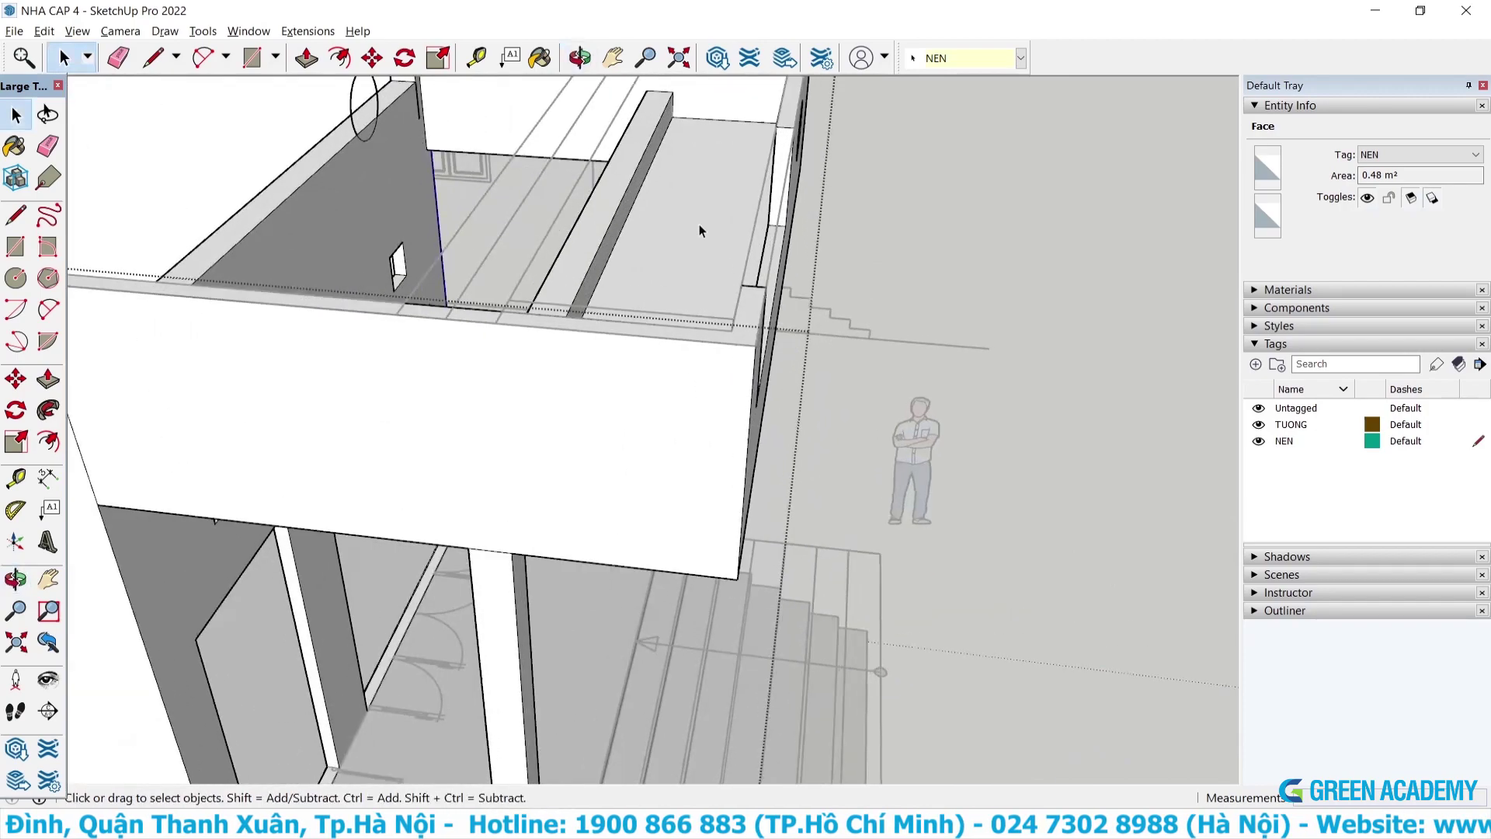
{"action": "scroll", "coordinate": [872, 323], "scroll_direction": "up", "scroll_amount": 5}
{"action": "middle_click_drag", "start_coordinate": [872, 323], "coordinate": [861, 310]}
{"action": "scroll", "coordinate": [845, 305], "scroll_direction": "up", "scroll_amount": 1}
{"action": "scroll", "coordinate": [845, 305], "scroll_direction": "down", "scroll_amount": 5}
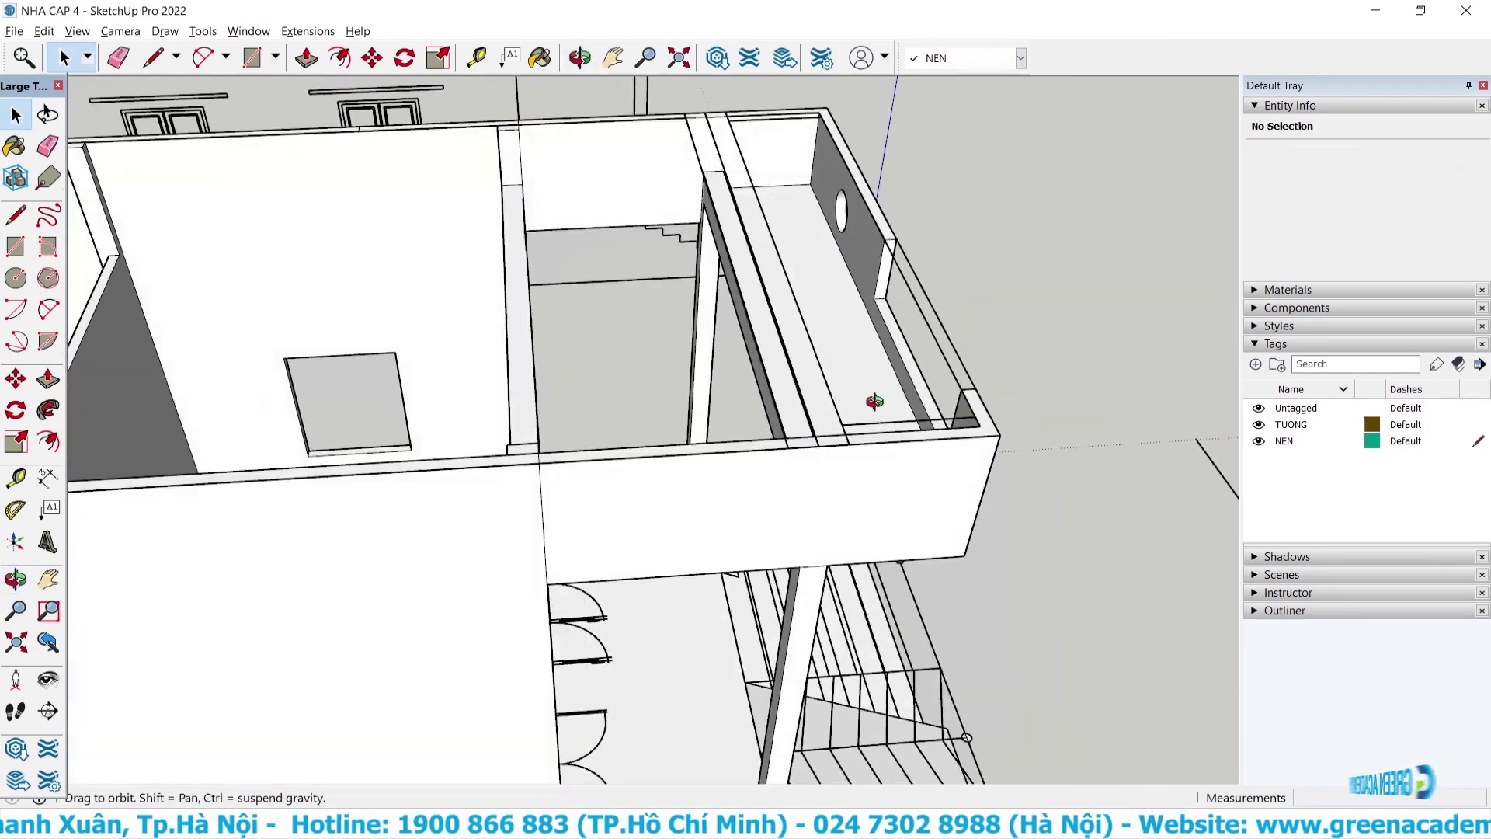
{"action": "mouse_move", "coordinate": [692, 406]}
{"action": "middle_mouse_down"}
{"action": "mouse_move", "coordinate": [745, 412]}
{"action": "mouse_move", "coordinate": [758, 376]}
{"action": "mouse_move", "coordinate": [816, 386]}
{"action": "middle_mouse_up"}
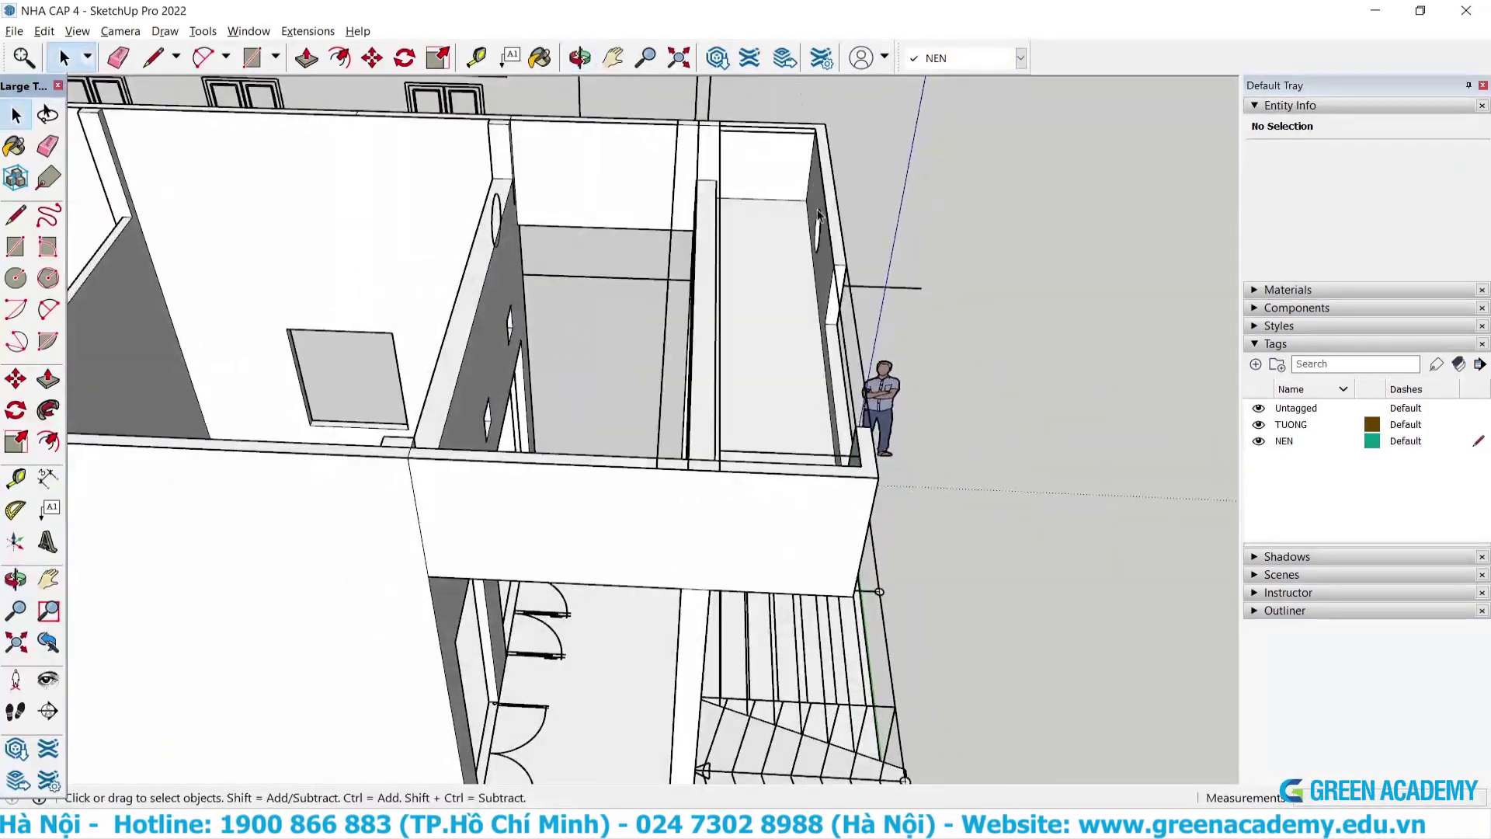
{"action": "mouse_move", "coordinate": [701, 445]}
{"action": "middle_mouse_down"}
{"action": "mouse_move", "coordinate": [712, 342]}
{"action": "mouse_move", "coordinate": [730, 419]}
{"action": "mouse_move", "coordinate": [452, 357]}
{"action": "mouse_move", "coordinate": [350, 375]}
{"action": "middle_mouse_up"}
{"action": "scroll", "coordinate": [613, 497], "scroll_direction": "up", "scroll_amount": 3}
{"action": "middle_click_drag", "start_coordinate": [613, 497], "coordinate": [466, 310]}
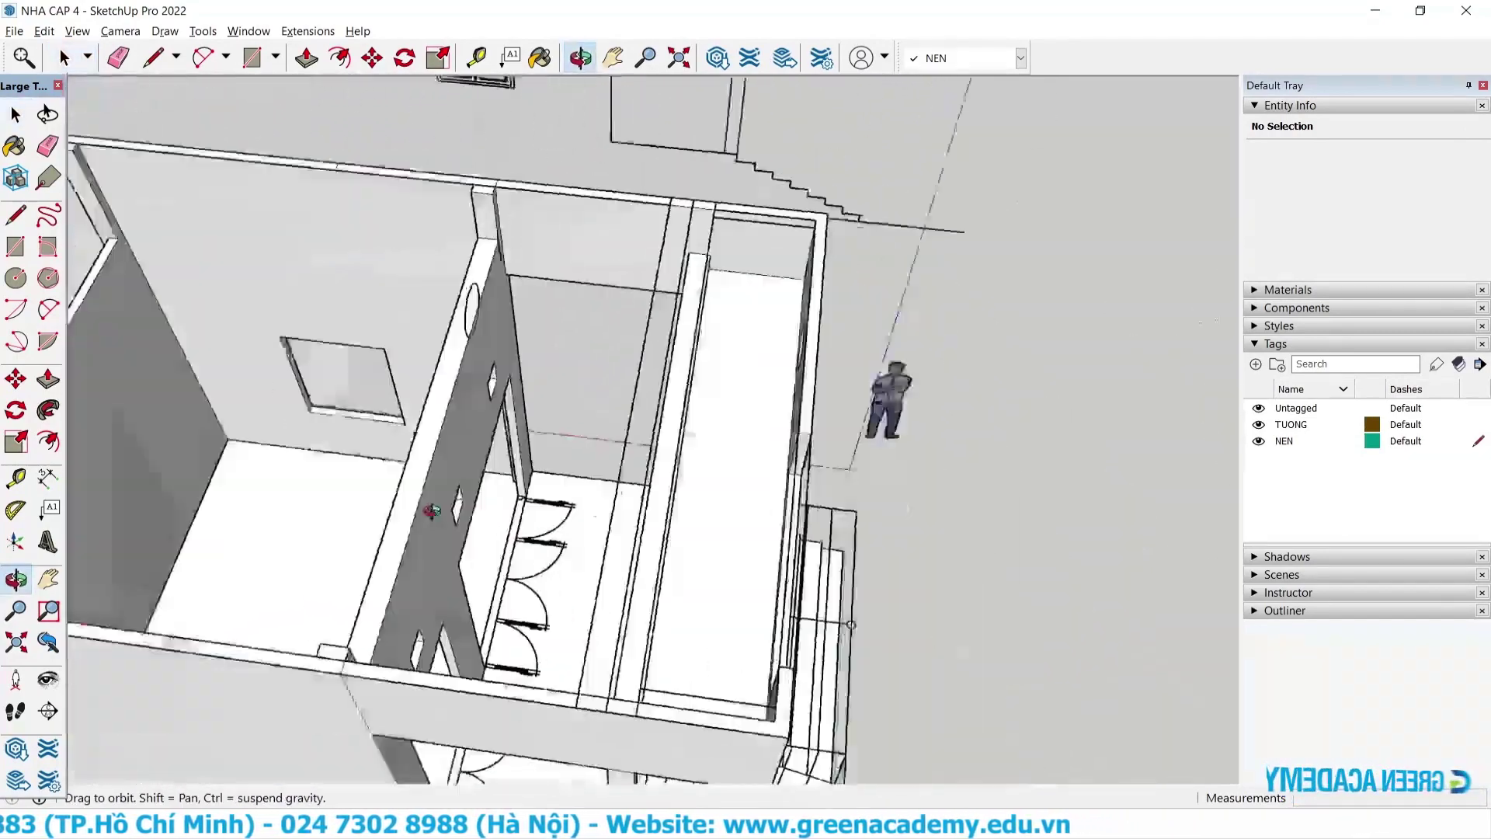
{"action": "scroll", "coordinate": [402, 199], "scroll_direction": "up", "scroll_amount": 2}
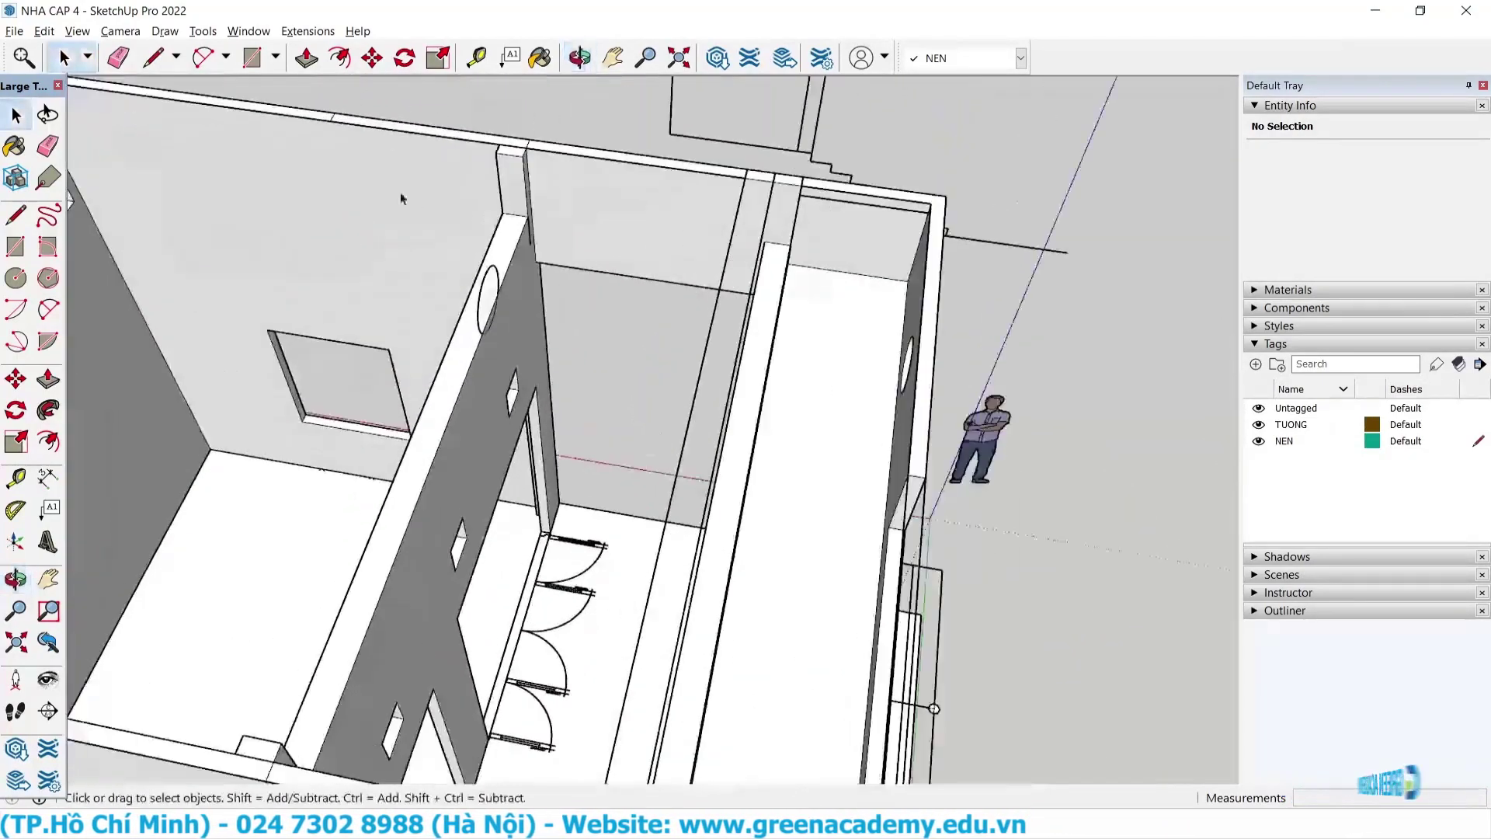
{"action": "double_click", "coordinate": [490, 278]}
{"action": "key", "text": "ctrl+a"}
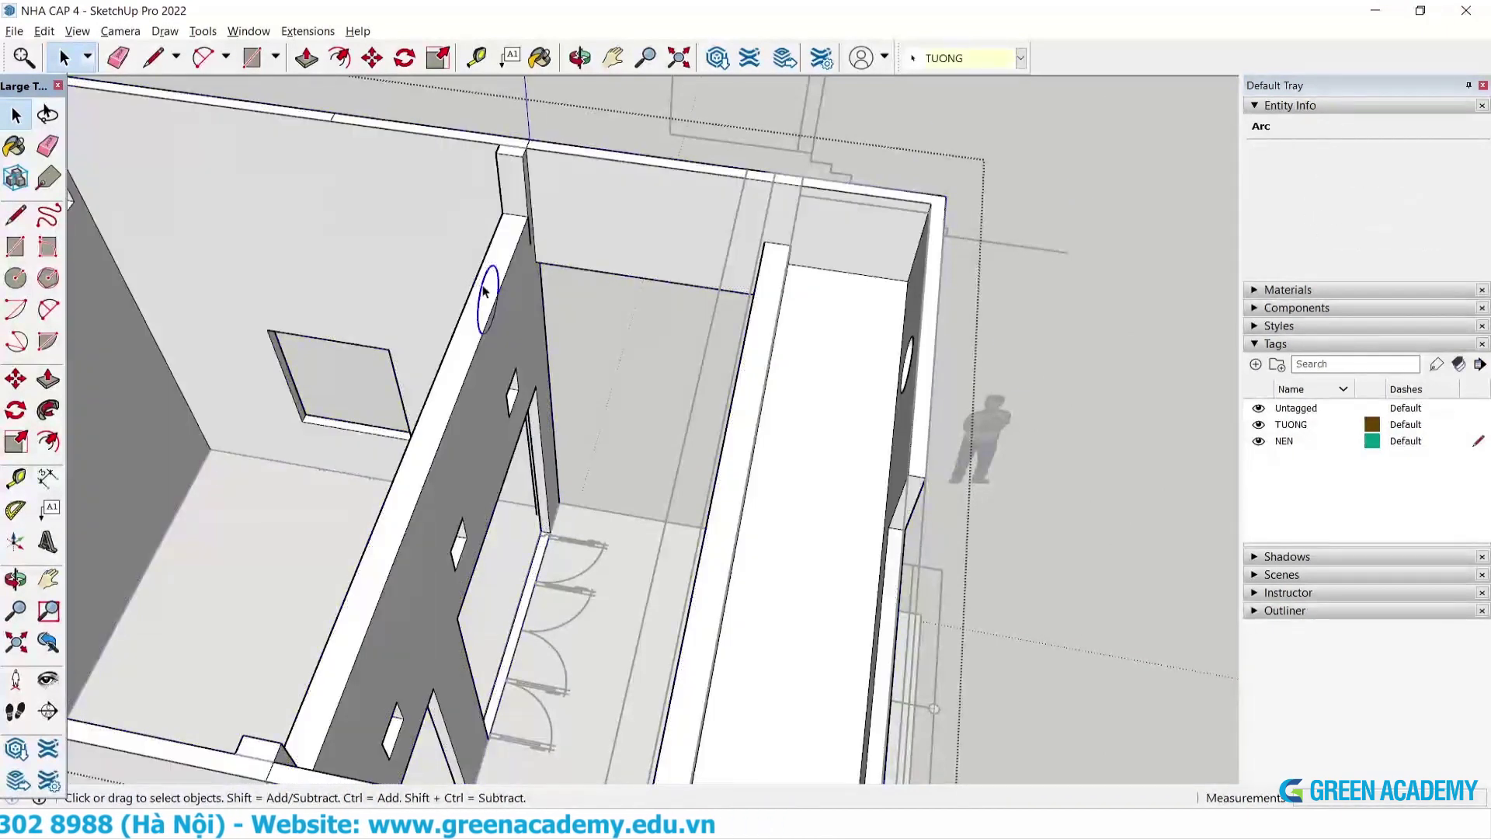
{"action": "scroll", "coordinate": [450, 353], "scroll_direction": "up", "scroll_amount": 3}
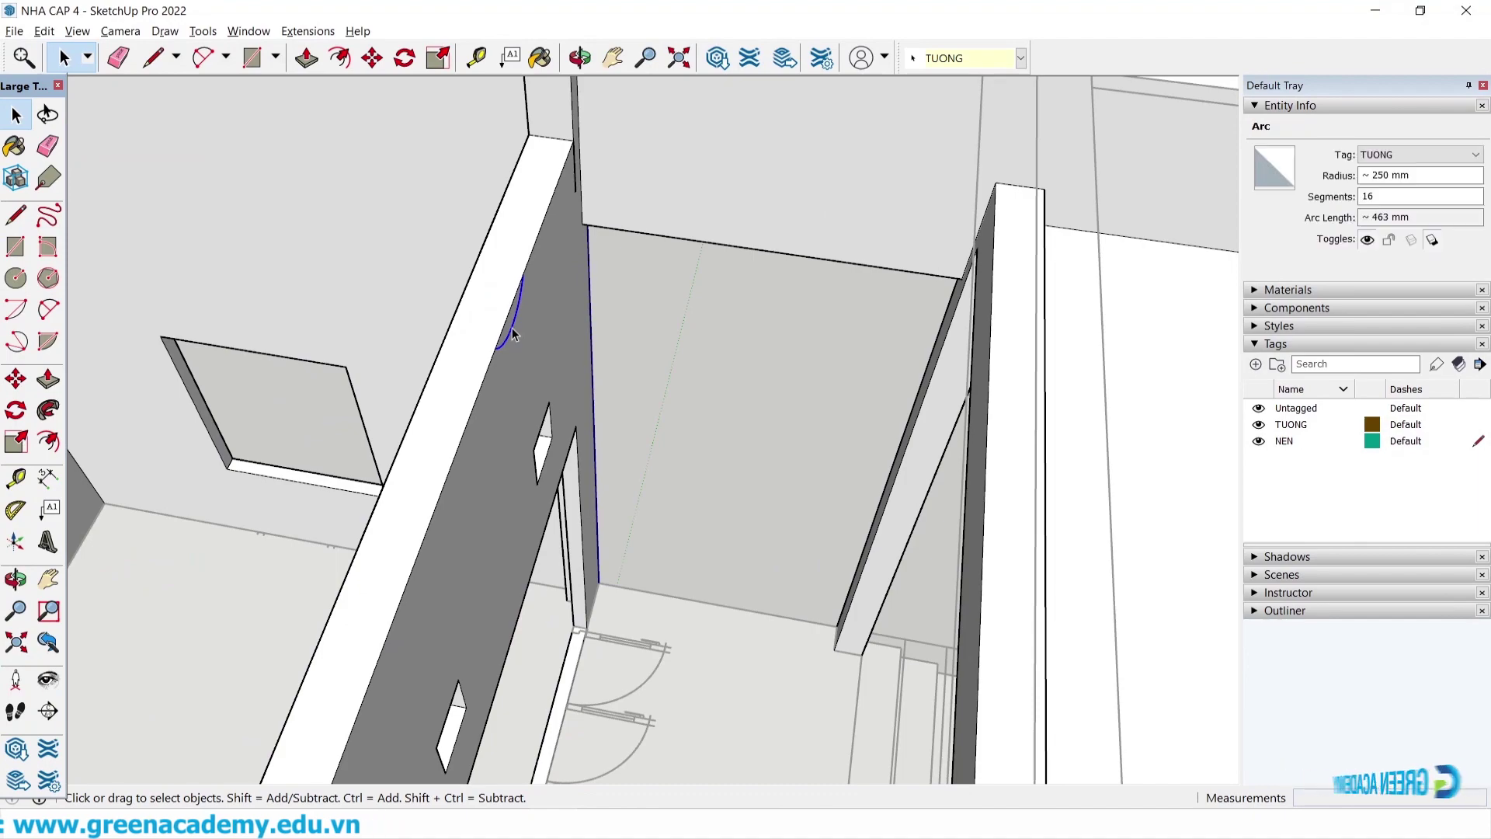
{"action": "scroll", "coordinate": [685, 345], "scroll_direction": "down", "scroll_amount": 3}
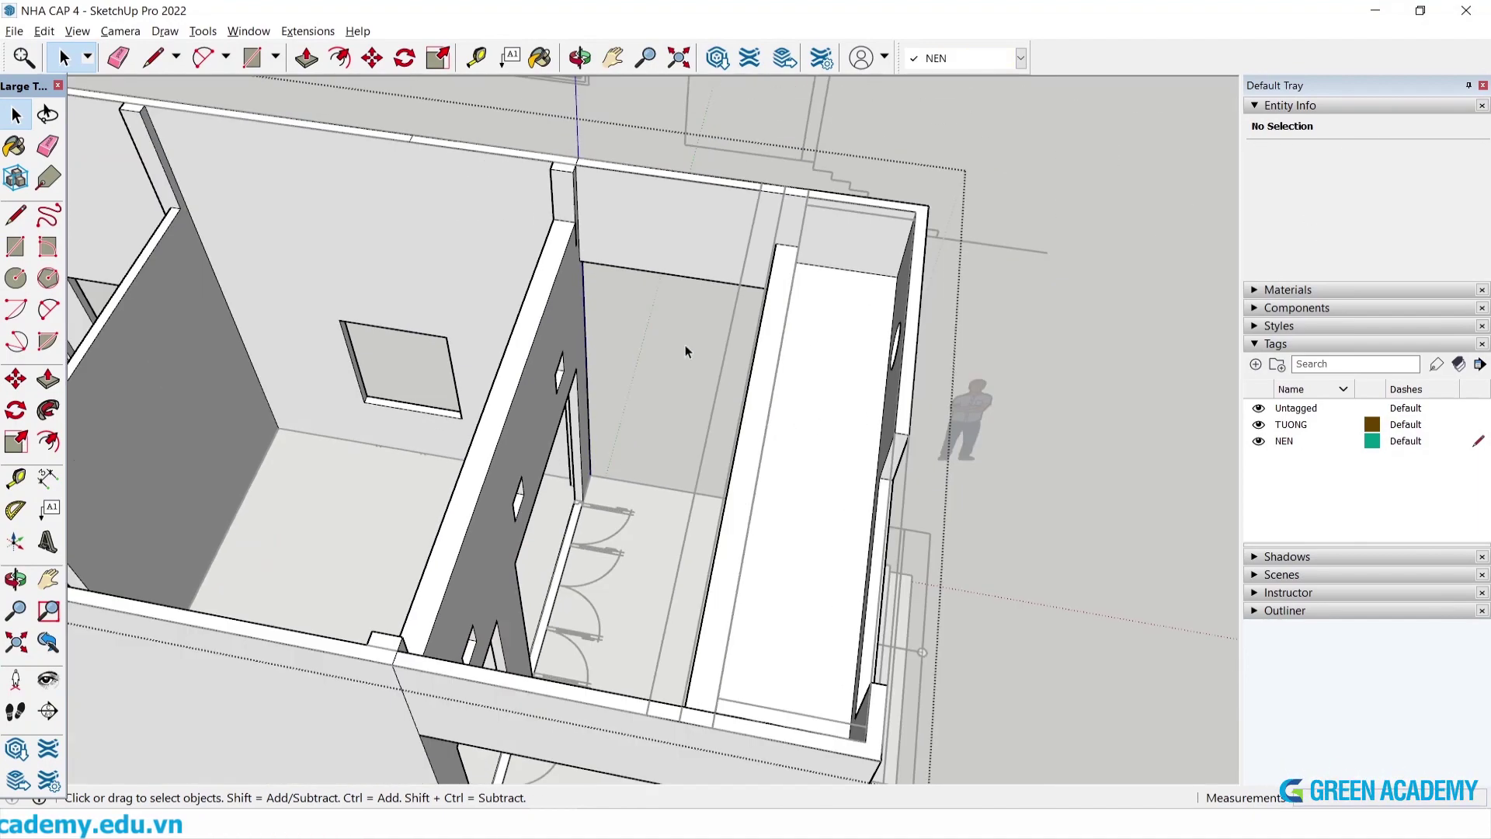
{"action": "mouse_move", "coordinate": [922, 439]}
{"action": "middle_mouse_down"}
{"action": "mouse_move", "coordinate": [966, 453]}
{"action": "mouse_move", "coordinate": [1064, 433]}
{"action": "mouse_move", "coordinate": [915, 386]}
{"action": "mouse_move", "coordinate": [789, 442]}
{"action": "mouse_move", "coordinate": [528, 385]}
{"action": "mouse_move", "coordinate": [618, 393]}
{"action": "mouse_move", "coordinate": [674, 355]}
{"action": "mouse_move", "coordinate": [953, 441]}
{"action": "mouse_move", "coordinate": [737, 376]}
{"action": "mouse_move", "coordinate": [674, 118]}
{"action": "mouse_move", "coordinate": [795, 237]}
{"action": "middle_mouse_up"}
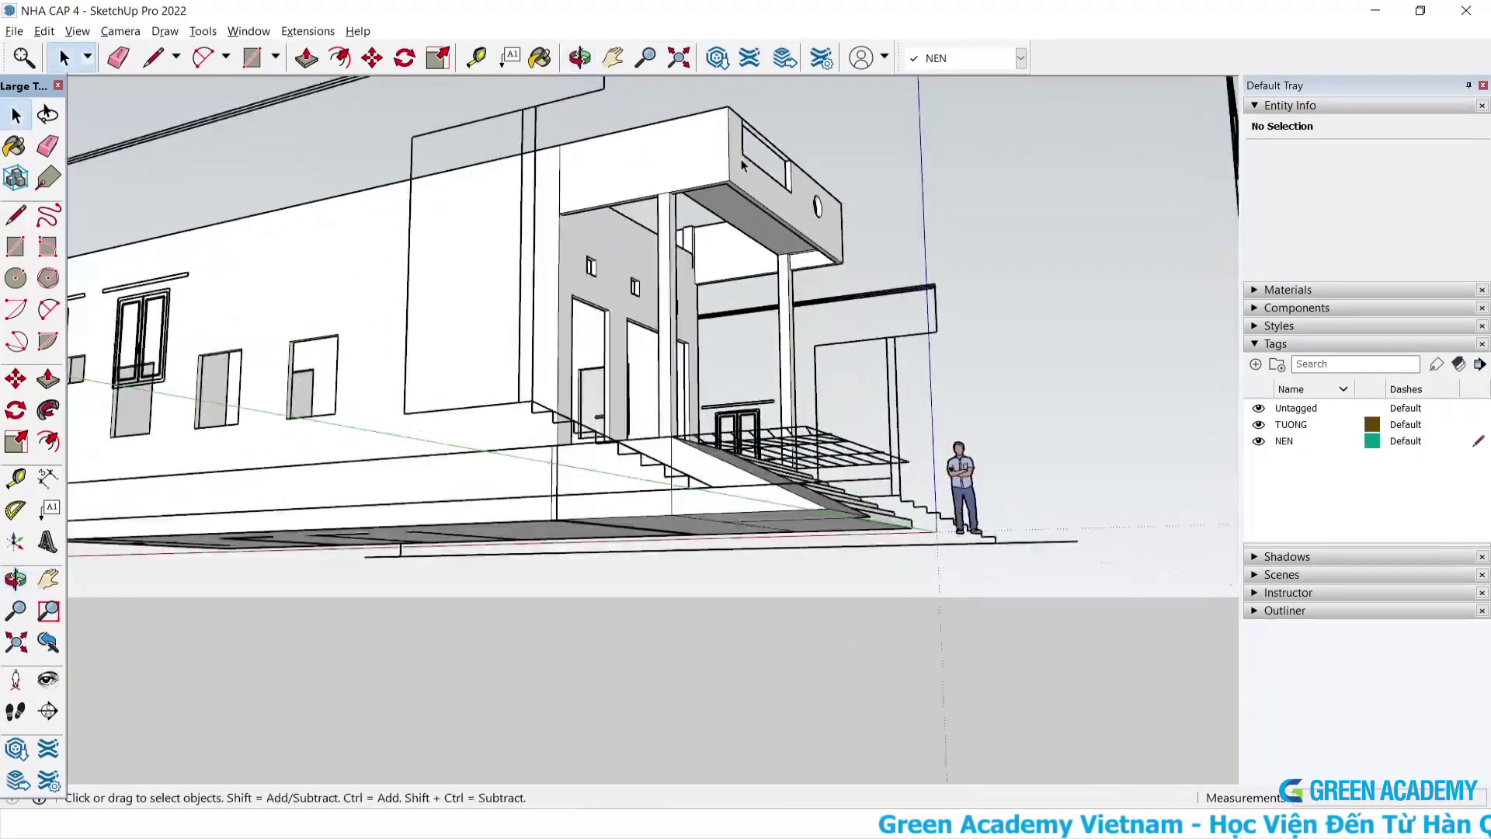
{"action": "scroll", "coordinate": [795, 238], "scroll_direction": "up", "scroll_amount": 5}
{"action": "scroll", "coordinate": [709, 346], "scroll_direction": "up", "scroll_amount": 3}
{"action": "mouse_move", "coordinate": [709, 346]}
{"action": "middle_mouse_down"}
{"action": "mouse_move", "coordinate": [792, 239]}
{"action": "mouse_move", "coordinate": [792, 176]}
{"action": "mouse_move", "coordinate": [913, 244]}
{"action": "mouse_move", "coordinate": [1068, 290]}
{"action": "mouse_move", "coordinate": [1121, 389]}
{"action": "mouse_move", "coordinate": [1158, 539]}
{"action": "mouse_move", "coordinate": [1239, 619]}
{"action": "mouse_move", "coordinate": [1218, 559]}
{"action": "mouse_move", "coordinate": [1018, 559]}
{"action": "mouse_move", "coordinate": [828, 520]}
{"action": "mouse_move", "coordinate": [776, 337]}
{"action": "mouse_move", "coordinate": [849, 349]}
{"action": "mouse_move", "coordinate": [802, 312]}
{"action": "mouse_move", "coordinate": [708, 393]}
{"action": "mouse_move", "coordinate": [865, 399]}
{"action": "mouse_move", "coordinate": [921, 553]}
{"action": "mouse_move", "coordinate": [1058, 566]}
{"action": "mouse_move", "coordinate": [739, 306]}
{"action": "mouse_move", "coordinate": [695, 300]}
{"action": "mouse_move", "coordinate": [919, 424]}
{"action": "mouse_move", "coordinate": [1031, 536]}
{"action": "mouse_move", "coordinate": [566, 293]}
{"action": "mouse_move", "coordinate": [666, 396]}
{"action": "mouse_move", "coordinate": [740, 646]}
{"action": "middle_mouse_up"}
{"action": "scroll", "coordinate": [652, 372], "scroll_direction": "up", "scroll_amount": 3}
{"action": "scroll", "coordinate": [683, 256], "scroll_direction": "up", "scroll_amount": 2}
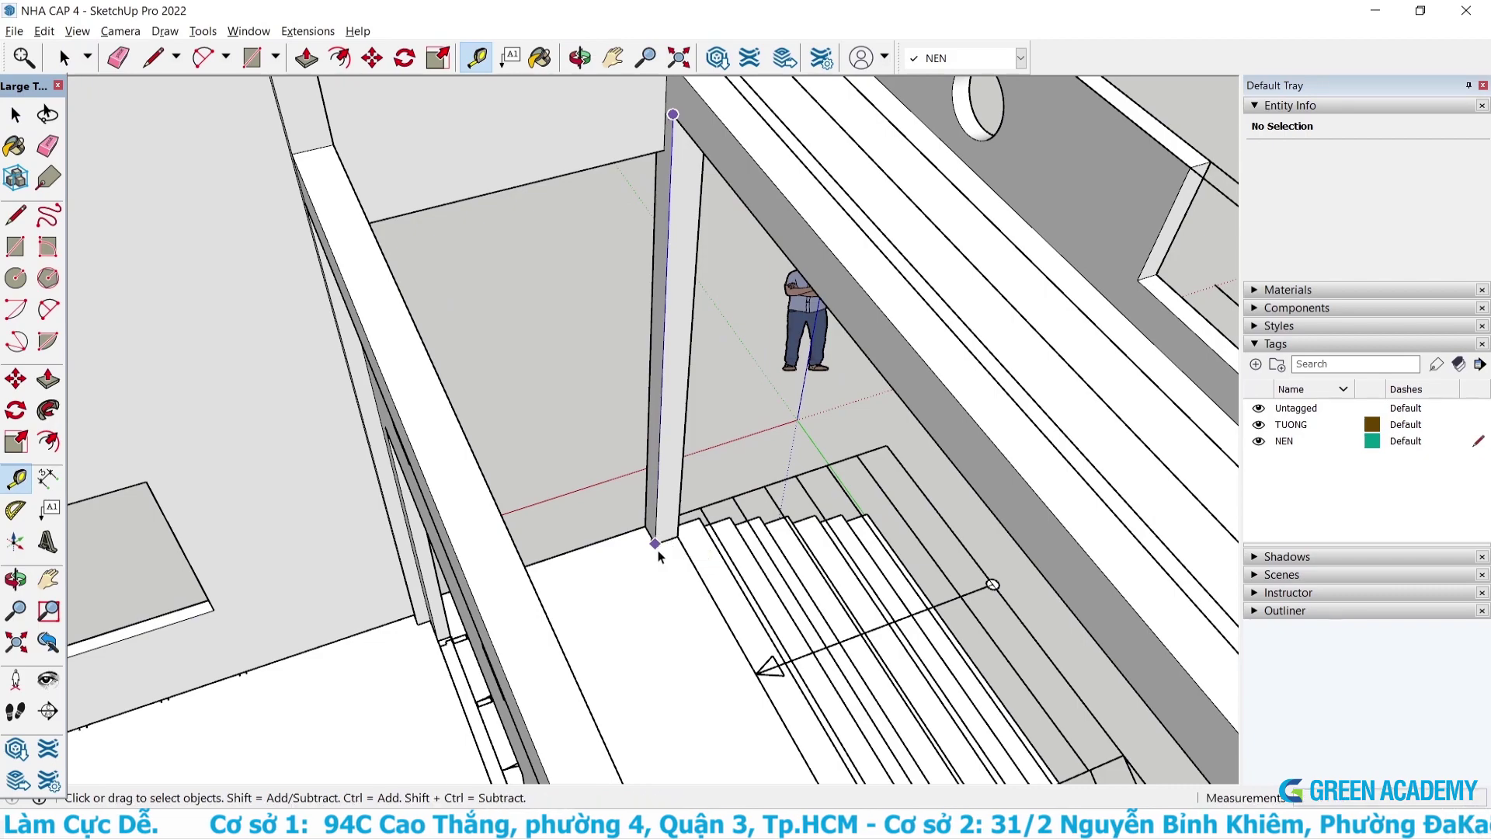
{"action": "scroll", "coordinate": [637, 540], "scroll_direction": "down", "scroll_amount": 3}
{"action": "mouse_move", "coordinate": [637, 540]}
{"action": "middle_mouse_down"}
{"action": "mouse_move", "coordinate": [639, 413]}
{"action": "mouse_move", "coordinate": [747, 523]}
{"action": "mouse_move", "coordinate": [558, 170]}
{"action": "mouse_move", "coordinate": [632, 174]}
{"action": "mouse_move", "coordinate": [698, 218]}
{"action": "middle_mouse_up"}
{"action": "scroll", "coordinate": [749, 245], "scroll_direction": "up", "scroll_amount": 3}
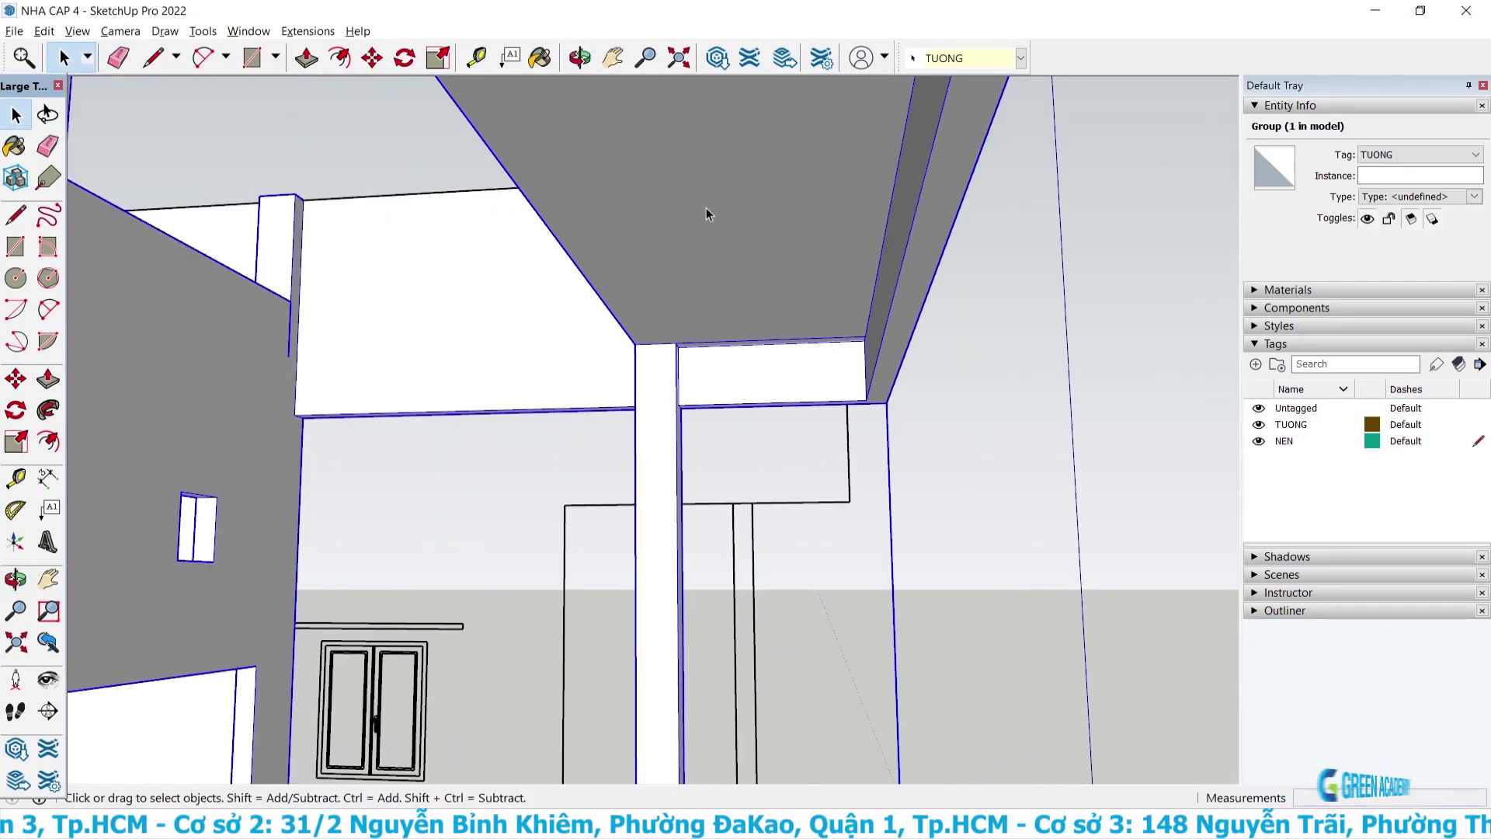
Push the roof slab's underside face down.
{"action": "left_click", "coordinate": [704, 211]}
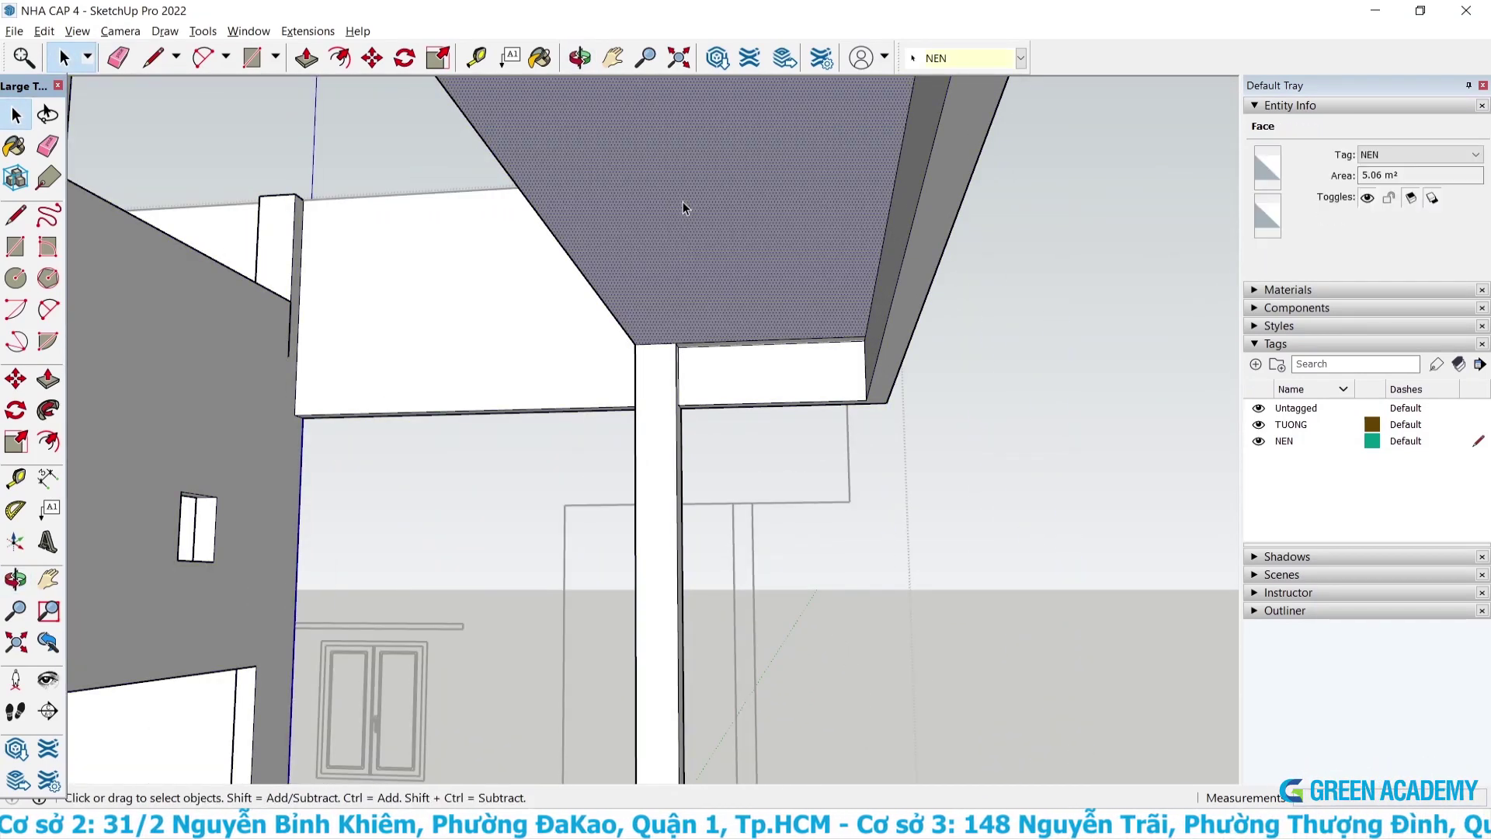
{"action": "key", "text": "p"}
{"action": "left_click", "coordinate": [683, 204]}
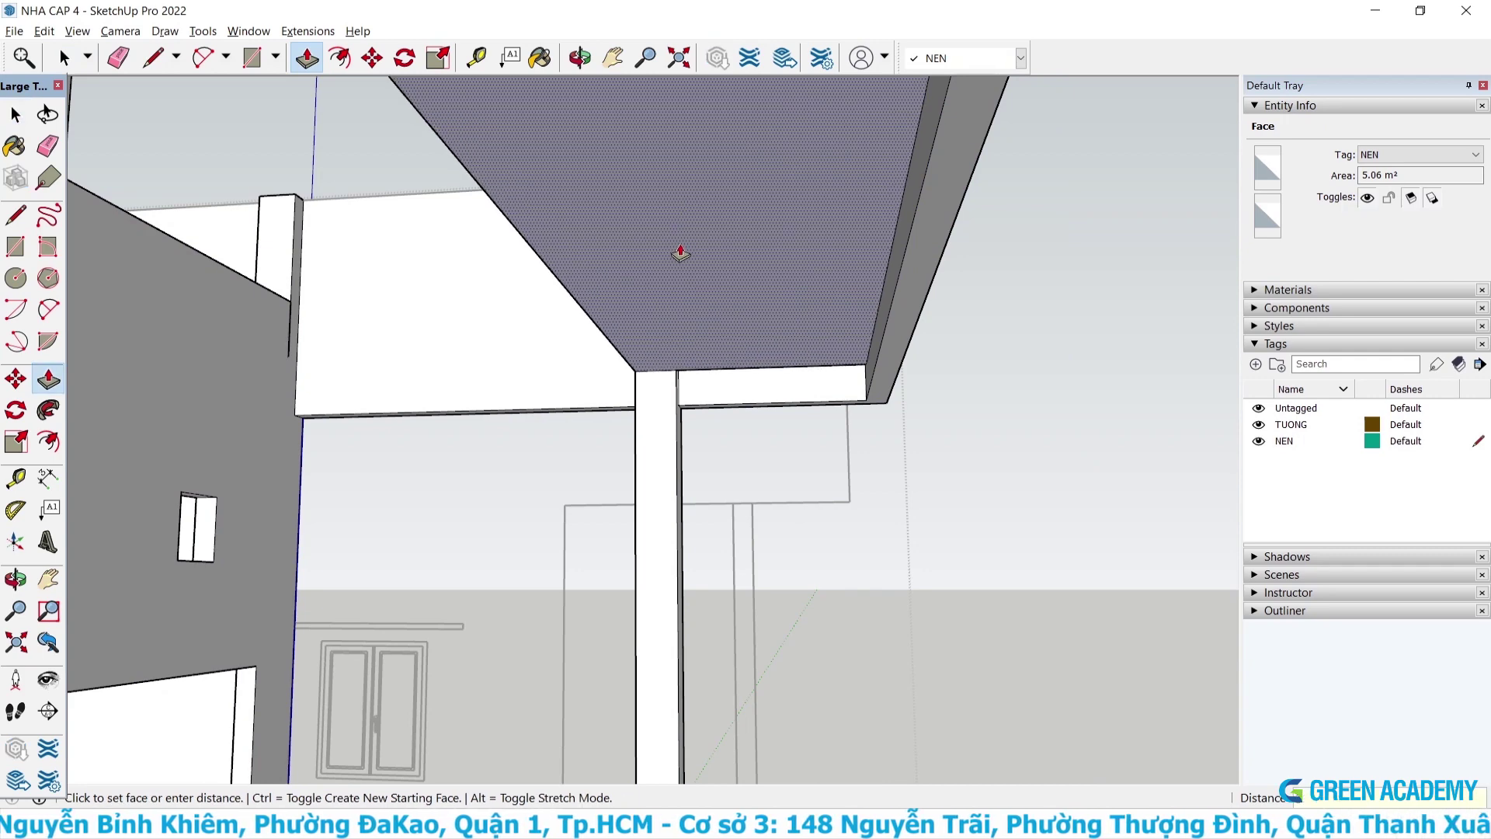
{"action": "left_click", "coordinate": [680, 252]}
{"action": "key", "text": "space"}
{"action": "scroll", "coordinate": [704, 257], "scroll_direction": "up", "scroll_amount": 3}
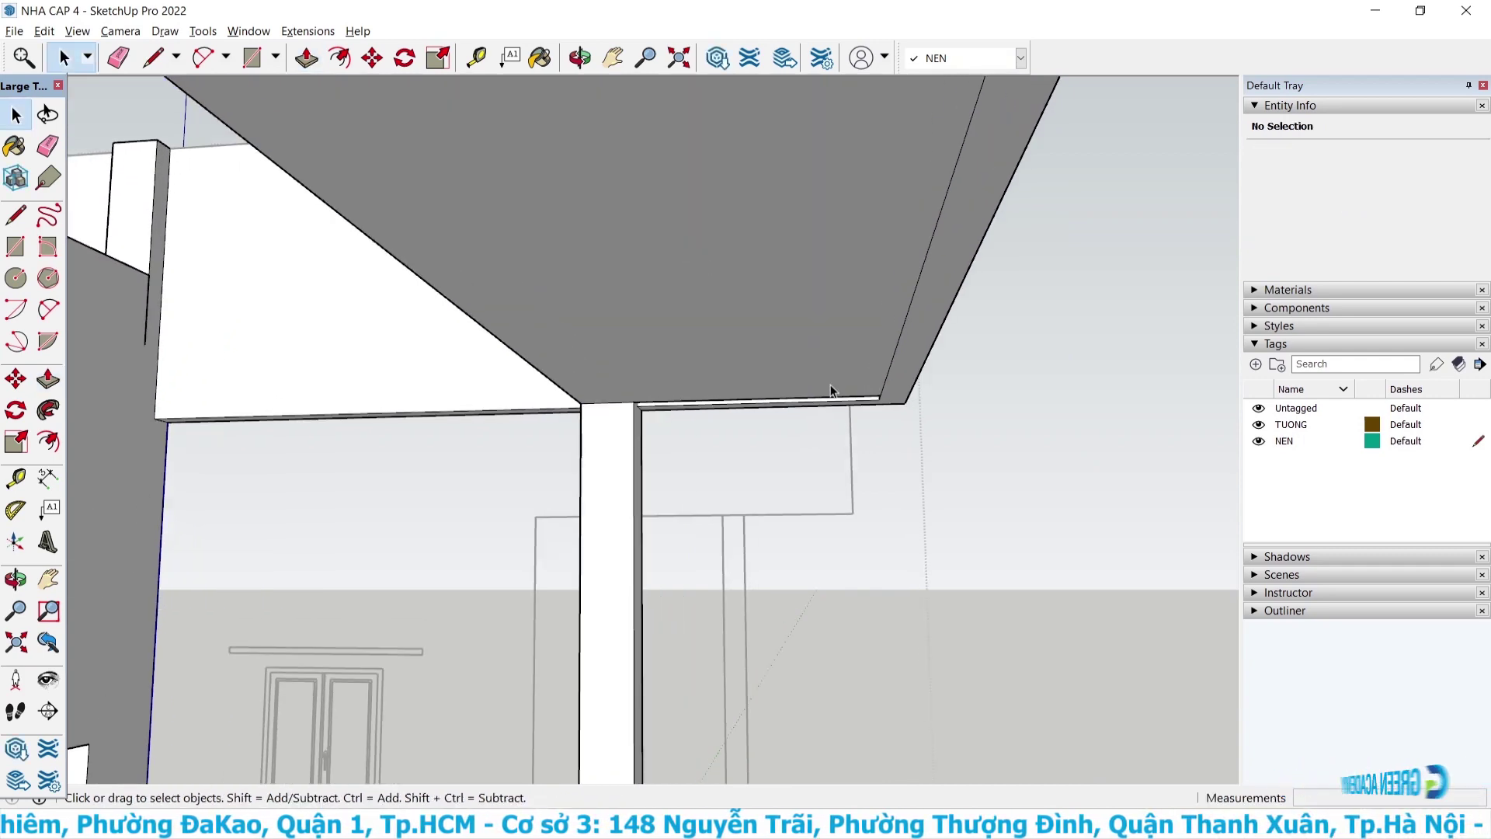
{"action": "scroll", "coordinate": [837, 360], "scroll_direction": "up", "scroll_amount": 2}
Push the narrow 0.27 m² eave ledge face flush with the beam edge beside the corner column.
{"action": "mouse_move", "coordinate": [900, 402]}
{"action": "middle_mouse_down"}
{"action": "mouse_move", "coordinate": [965, 419]}
{"action": "mouse_move", "coordinate": [945, 375]}
{"action": "mouse_move", "coordinate": [975, 342]}
{"action": "mouse_move", "coordinate": [910, 288]}
{"action": "mouse_move", "coordinate": [722, 306]}
{"action": "mouse_move", "coordinate": [432, 510]}
{"action": "mouse_move", "coordinate": [241, 535]}
{"action": "middle_mouse_up"}
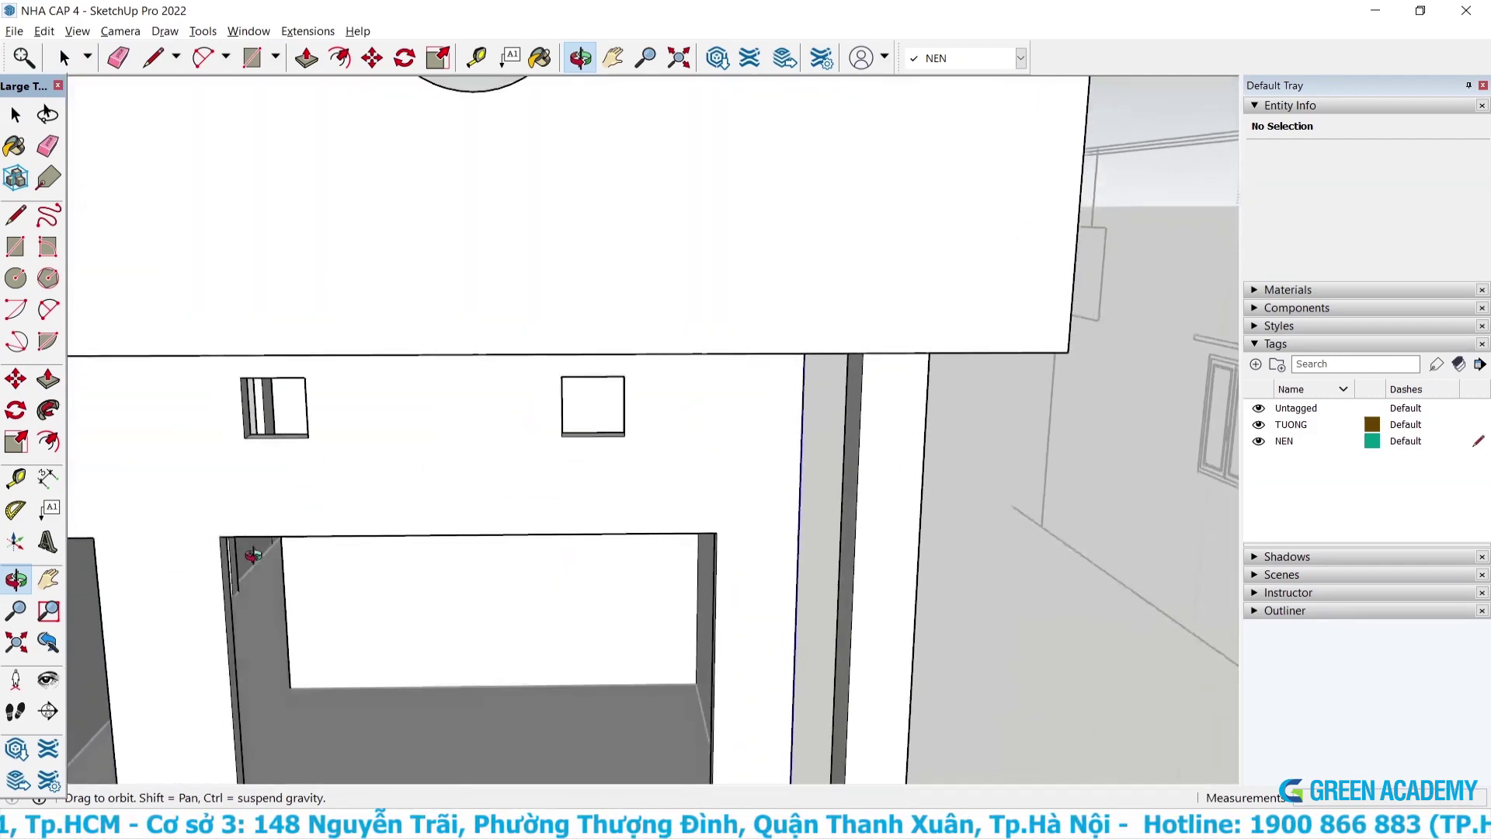
{"action": "mouse_move", "coordinate": [1124, 247]}
{"action": "middle_mouse_down"}
{"action": "mouse_move", "coordinate": [459, 323]}
{"action": "mouse_move", "coordinate": [619, 217]}
{"action": "mouse_move", "coordinate": [612, 240]}
{"action": "mouse_move", "coordinate": [577, 166]}
{"action": "mouse_move", "coordinate": [456, 542]}
{"action": "mouse_move", "coordinate": [423, 722]}
{"action": "mouse_move", "coordinate": [884, 152]}
{"action": "middle_mouse_up"}
{"action": "scroll", "coordinate": [784, 163], "scroll_direction": "up", "scroll_amount": 3}
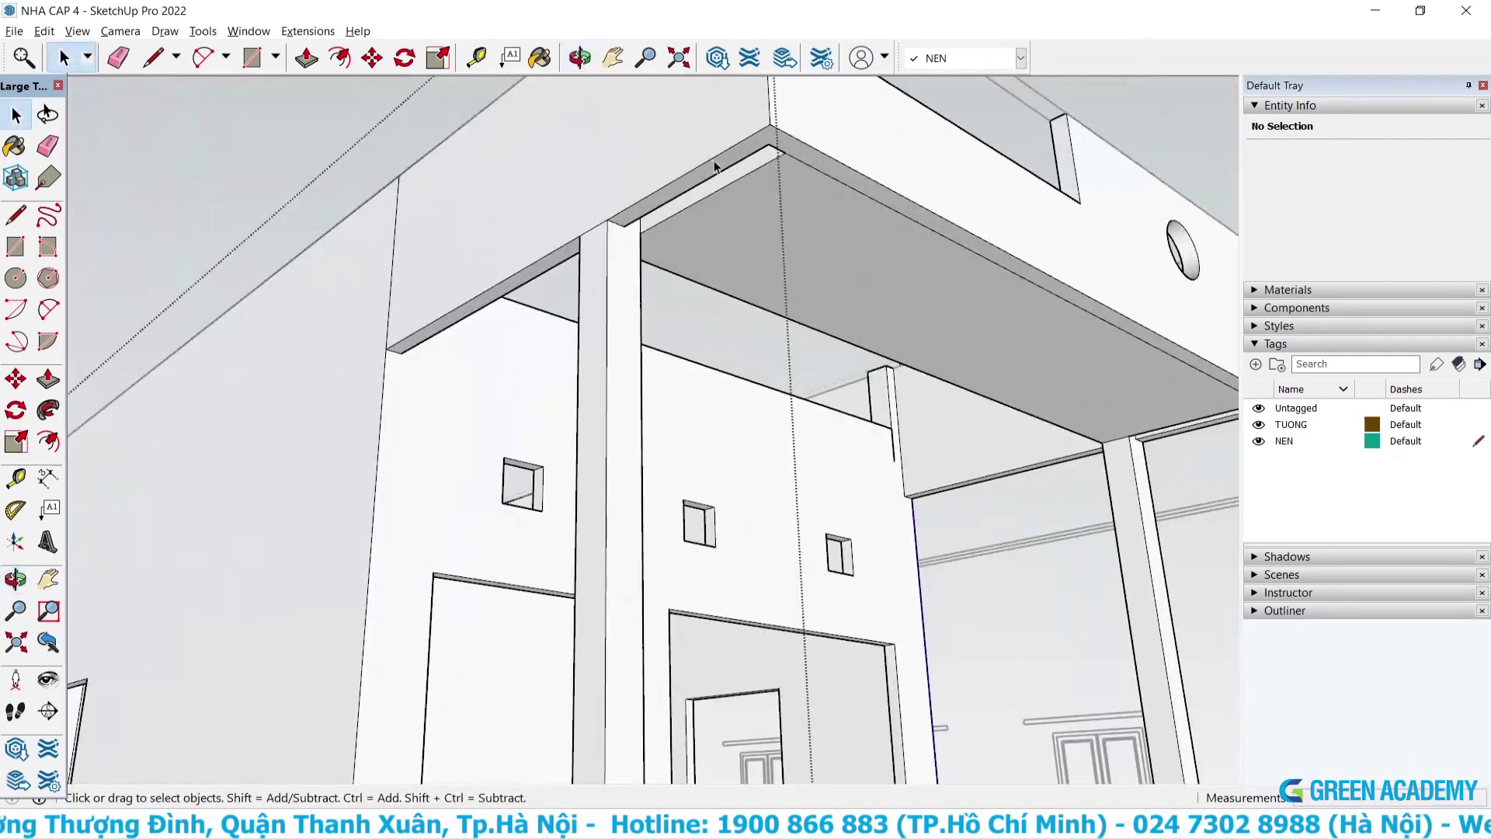
{"action": "scroll", "coordinate": [746, 194], "scroll_direction": "up", "scroll_amount": 3}
{"action": "scroll", "coordinate": [719, 223], "scroll_direction": "up", "scroll_amount": 1}
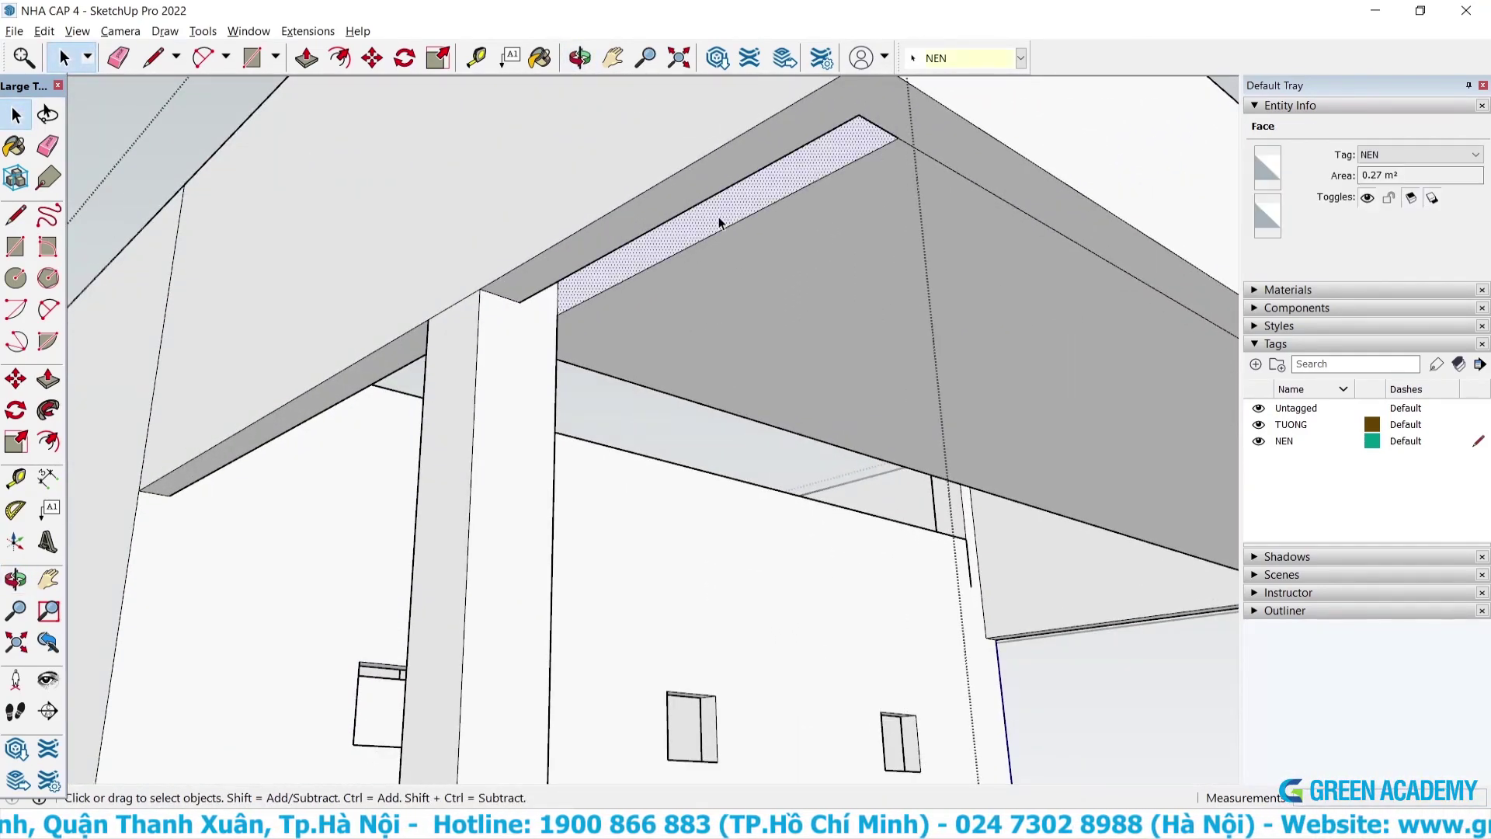
{"action": "mouse_move", "coordinate": [719, 224]}
{"action": "middle_mouse_down"}
{"action": "mouse_move", "coordinate": [546, 160]}
{"action": "mouse_move", "coordinate": [417, 196]}
{"action": "mouse_move", "coordinate": [461, 212]}
{"action": "middle_mouse_up"}
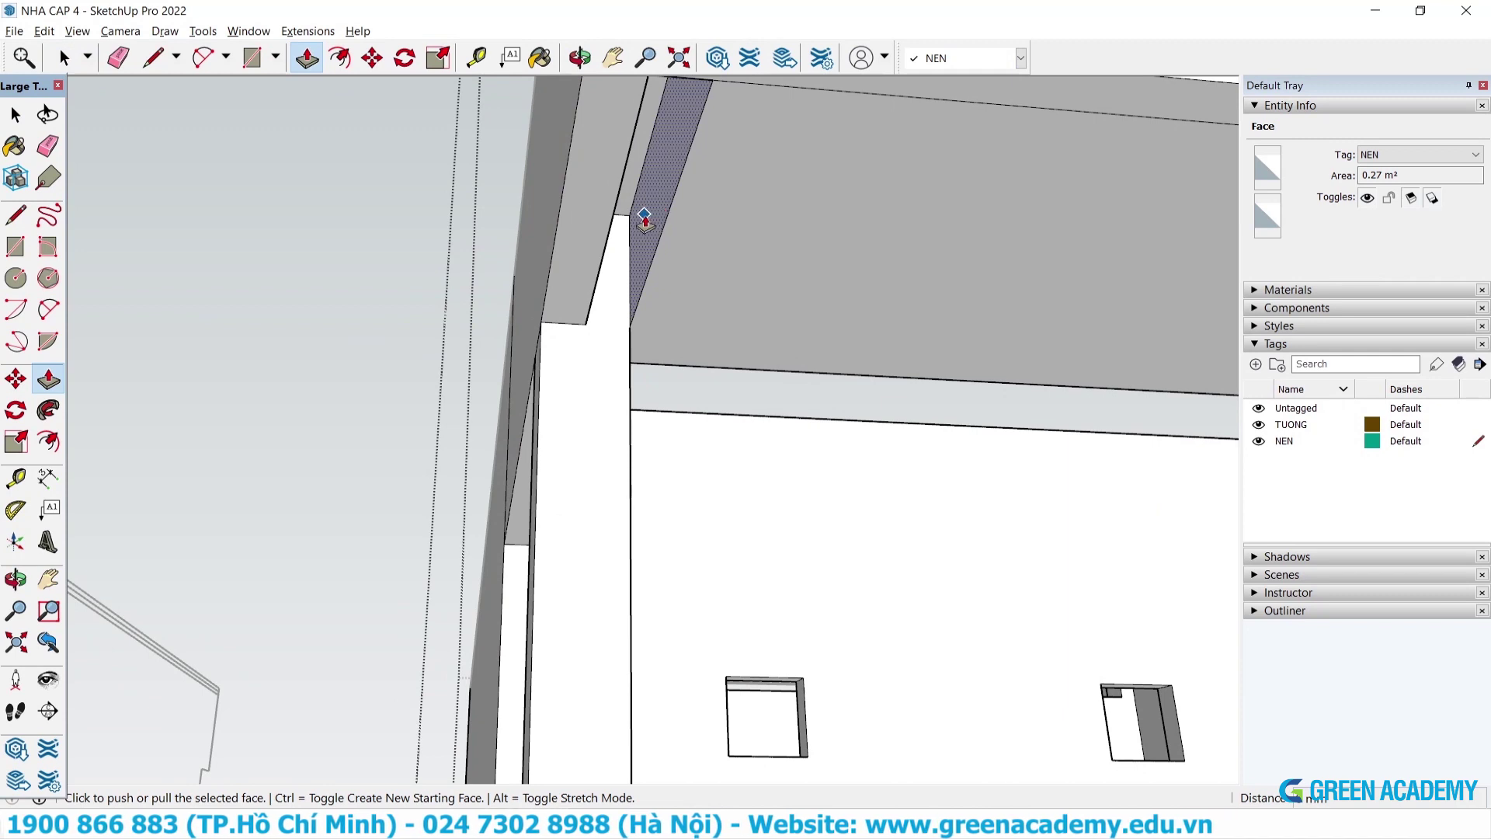
{"action": "mouse_move", "coordinate": [646, 247]}
{"action": "middle_mouse_down"}
{"action": "mouse_move", "coordinate": [526, 254]}
{"action": "mouse_move", "coordinate": [603, 191]}
{"action": "middle_mouse_up"}
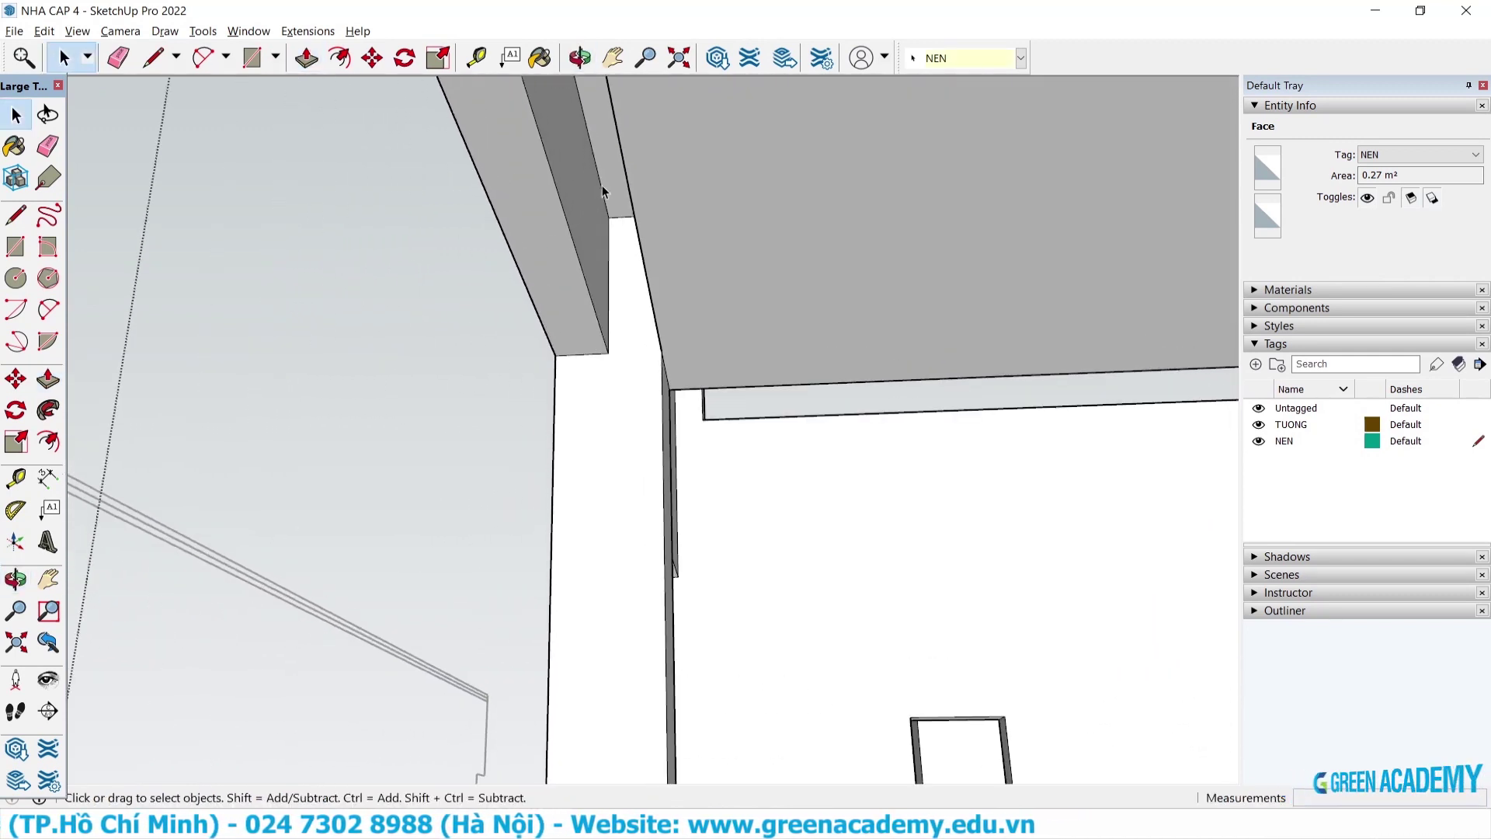
{"action": "key", "text": "p"}
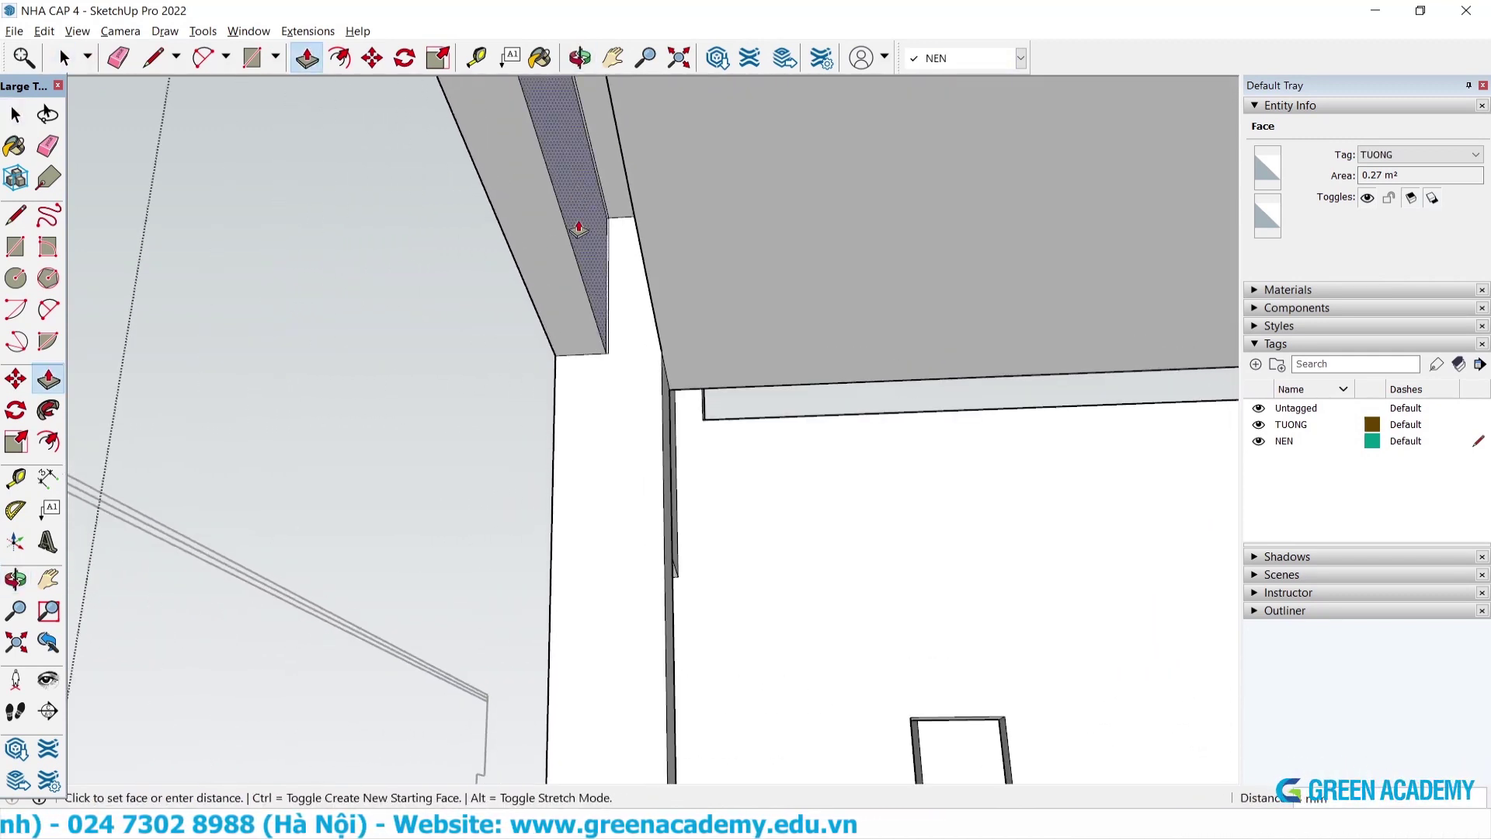
{"action": "left_click", "coordinate": [572, 226]}
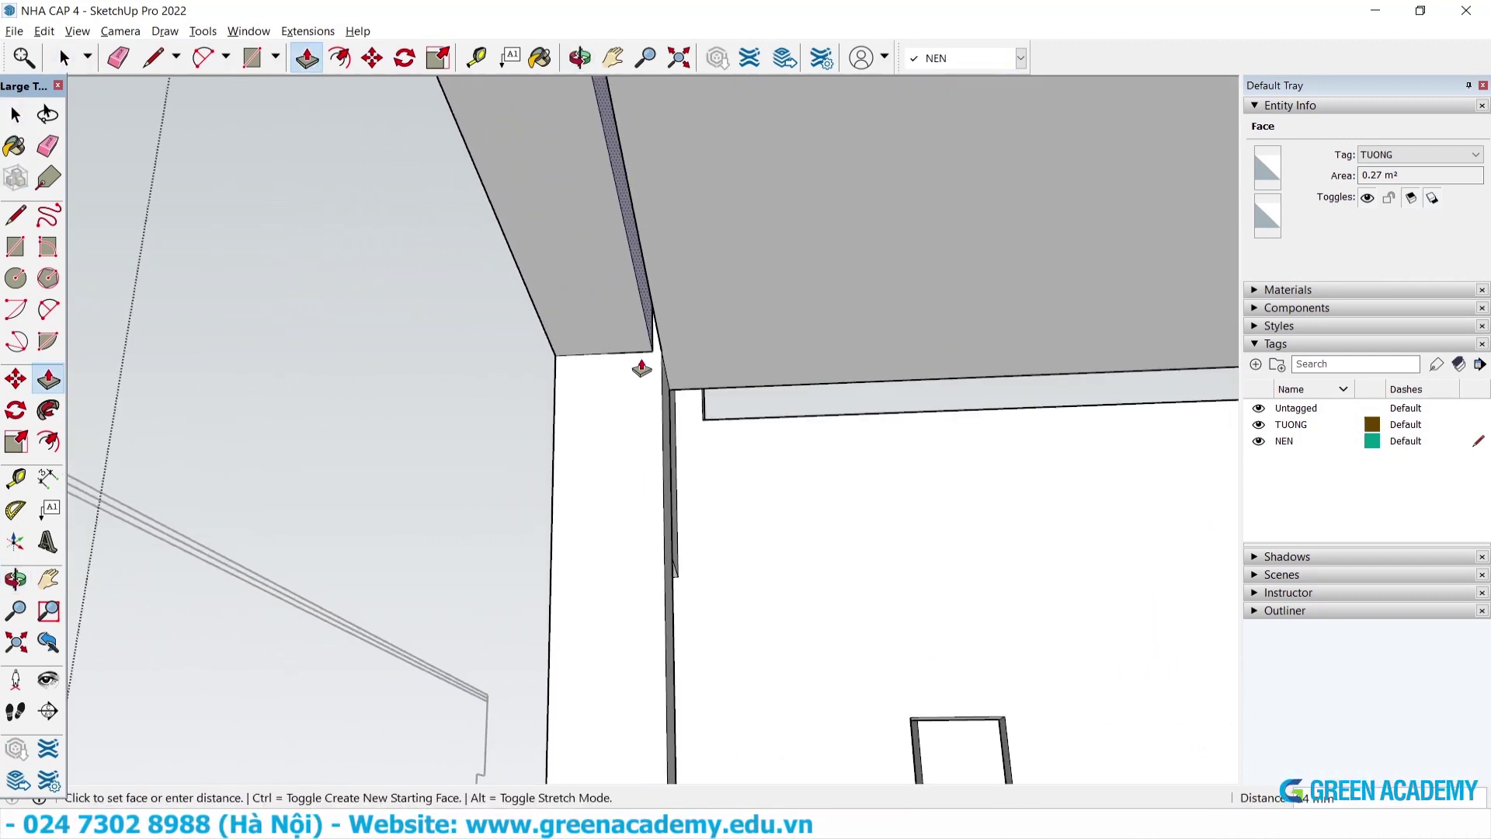
{"action": "left_click", "coordinate": [662, 408]}
{"action": "key", "text": "space"}
{"action": "mouse_move", "coordinate": [697, 423]}
{"action": "middle_mouse_down"}
{"action": "mouse_move", "coordinate": [767, 377]}
{"action": "mouse_move", "coordinate": [705, 340]}
{"action": "mouse_move", "coordinate": [333, 398]}
{"action": "mouse_move", "coordinate": [1118, 305]}
{"action": "mouse_move", "coordinate": [946, 315]}
{"action": "middle_mouse_up"}
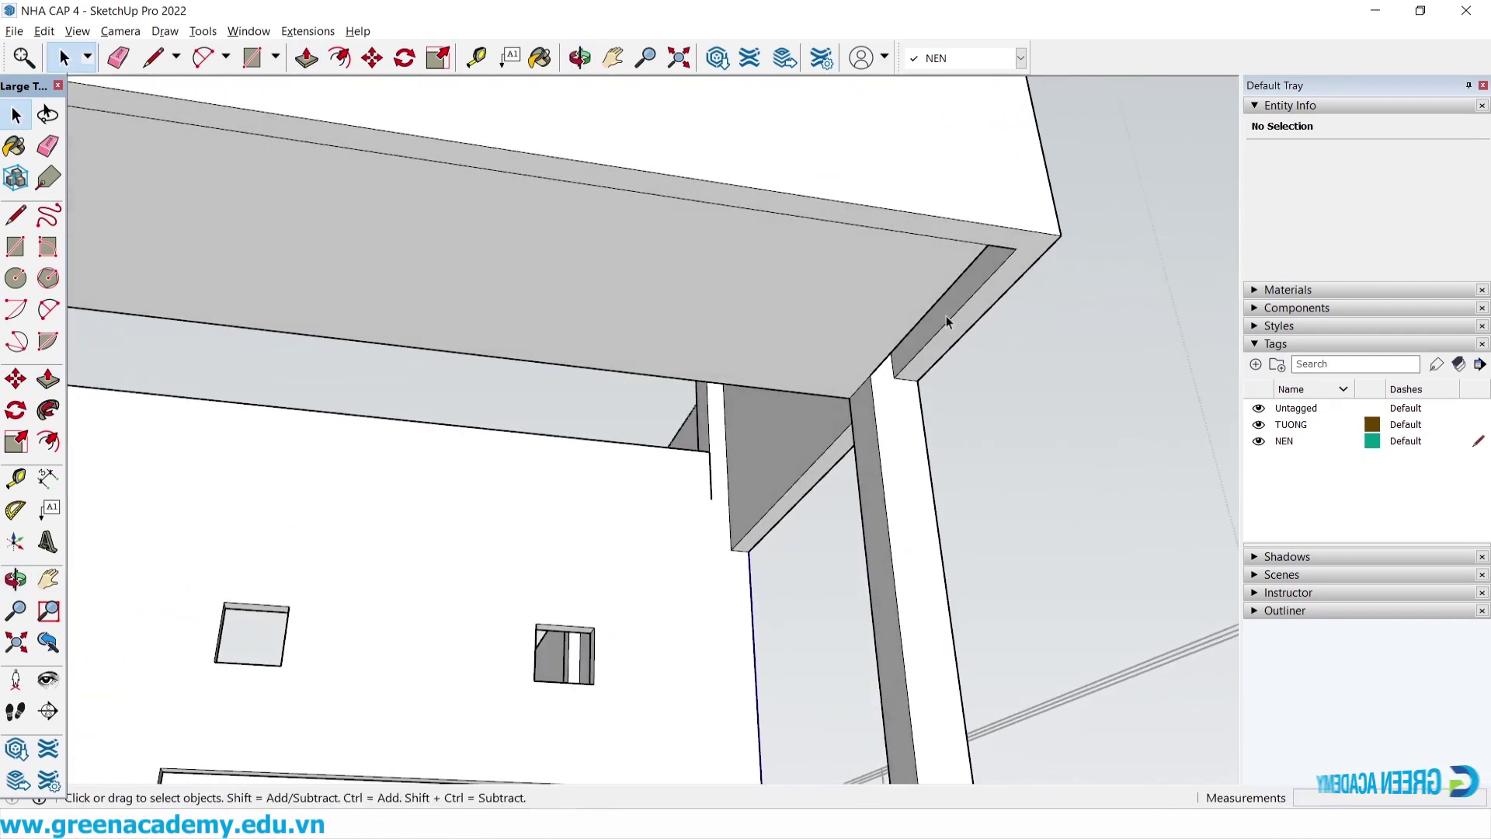
{"action": "scroll", "coordinate": [945, 316], "scroll_direction": "up", "scroll_amount": 2}
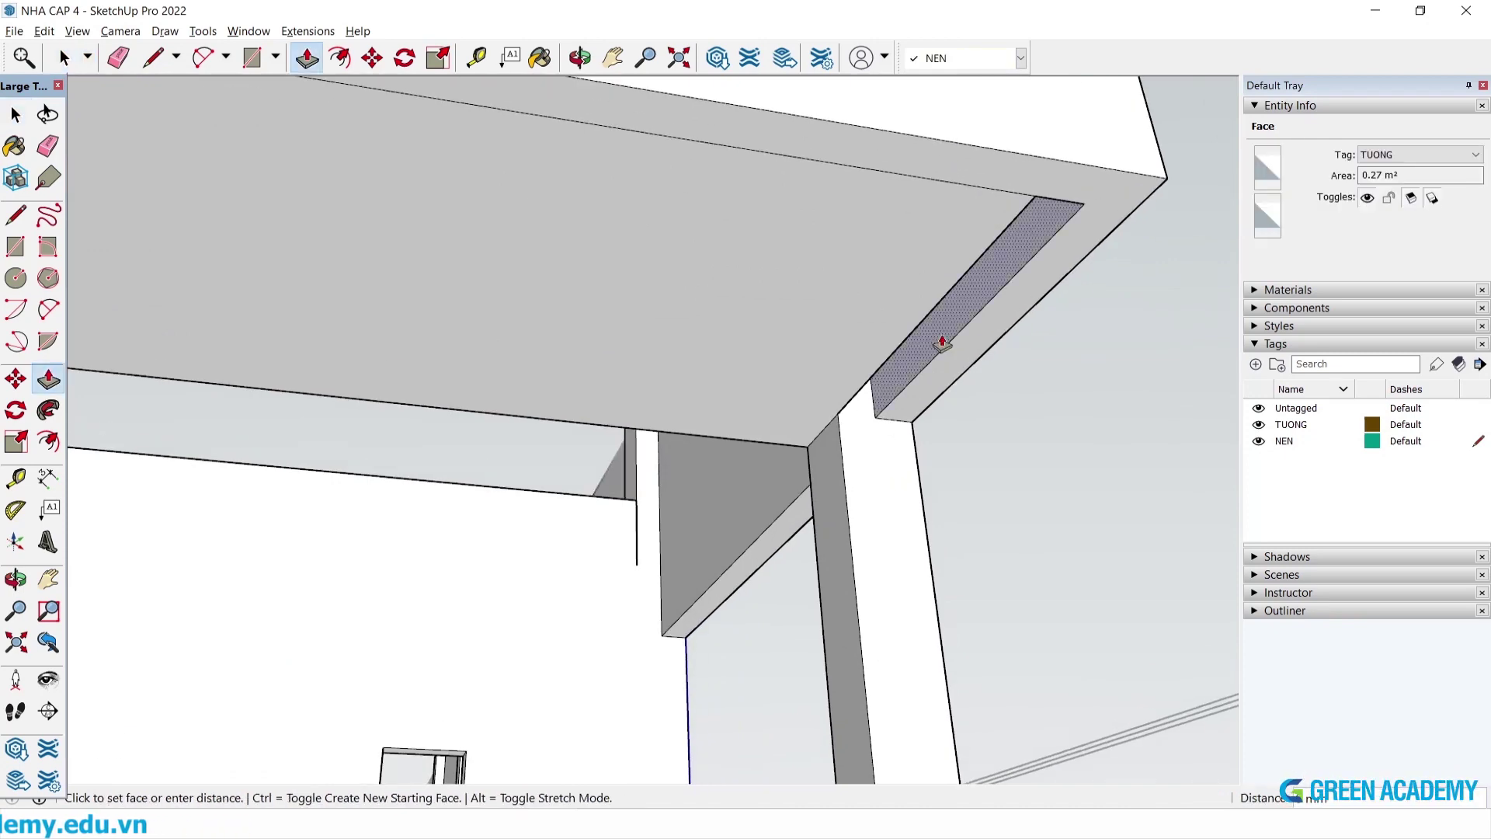
{"action": "key", "text": "space"}
{"action": "scroll", "coordinate": [915, 410], "scroll_direction": "down", "scroll_amount": 3}
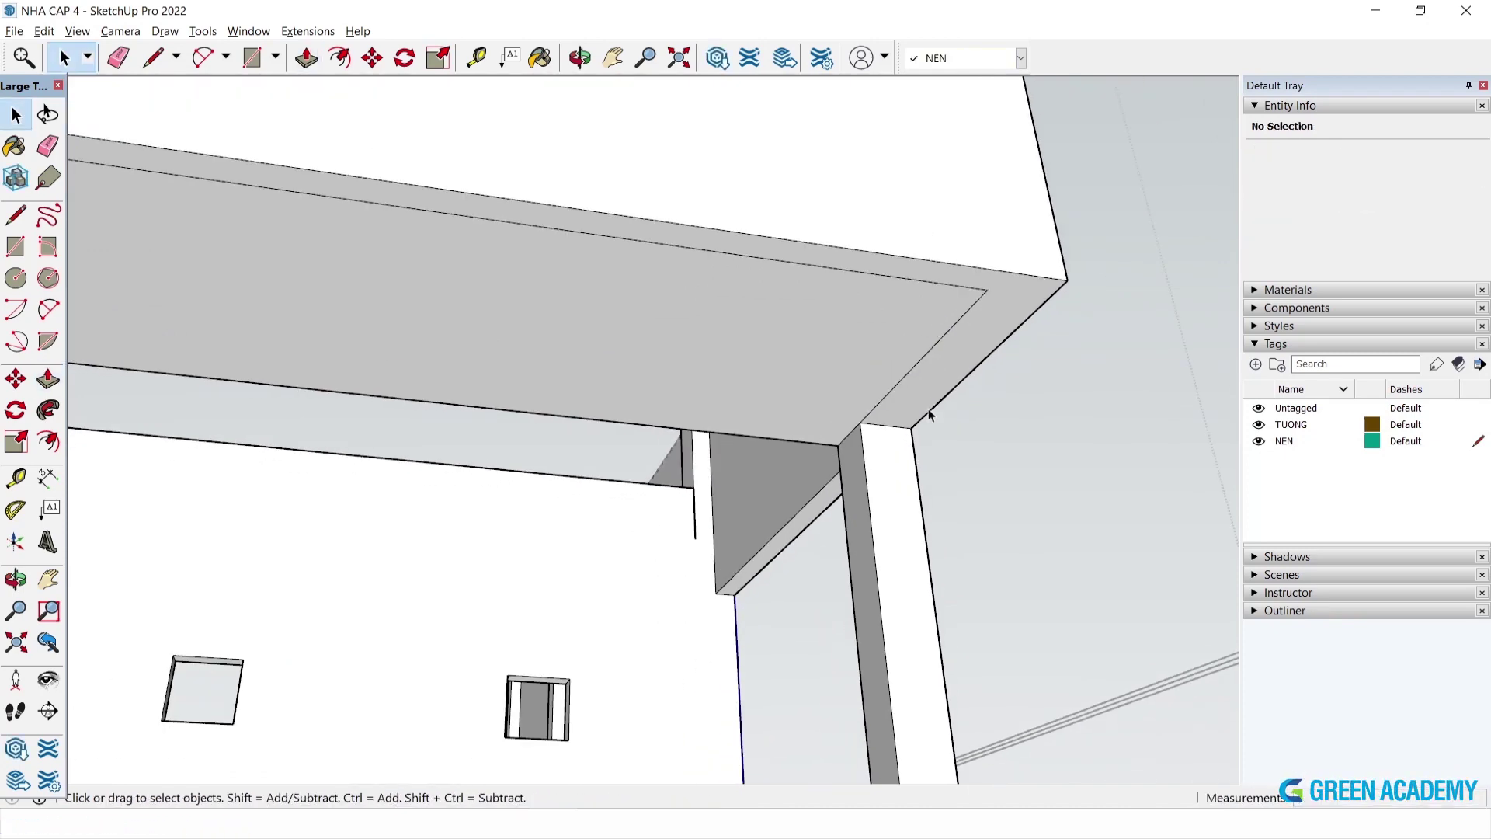
{"action": "scroll", "coordinate": [908, 336], "scroll_direction": "down", "scroll_amount": 3}
Sink the ledge beam's top face into a recessed gutter channel between its raised edges.
{"action": "mouse_move", "coordinate": [908, 336]}
{"action": "middle_mouse_down"}
{"action": "mouse_move", "coordinate": [955, 472]}
{"action": "mouse_move", "coordinate": [845, 365]}
{"action": "mouse_move", "coordinate": [885, 502]}
{"action": "mouse_move", "coordinate": [912, 355]}
{"action": "mouse_move", "coordinate": [898, 143]}
{"action": "mouse_move", "coordinate": [873, 51]}
{"action": "mouse_move", "coordinate": [902, 300]}
{"action": "mouse_move", "coordinate": [957, 286]}
{"action": "mouse_move", "coordinate": [1072, 309]}
{"action": "mouse_move", "coordinate": [816, 153]}
{"action": "mouse_move", "coordinate": [871, 266]}
{"action": "middle_mouse_up"}
{"action": "scroll", "coordinate": [676, 189], "scroll_direction": "up", "scroll_amount": 3}
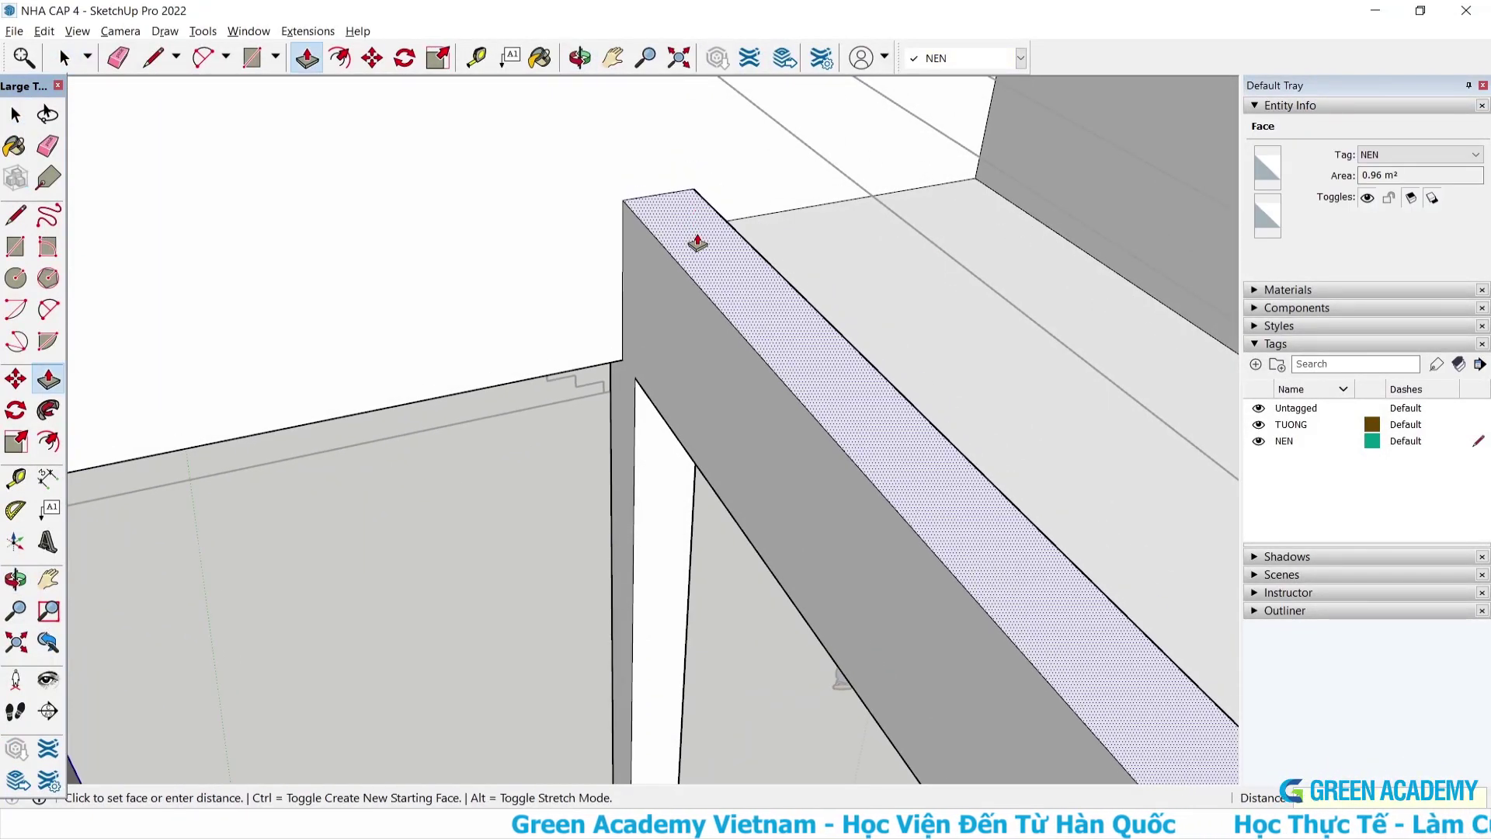
{"action": "key", "text": "space"}
{"action": "scroll", "coordinate": [720, 312], "scroll_direction": "down", "scroll_amount": 3}
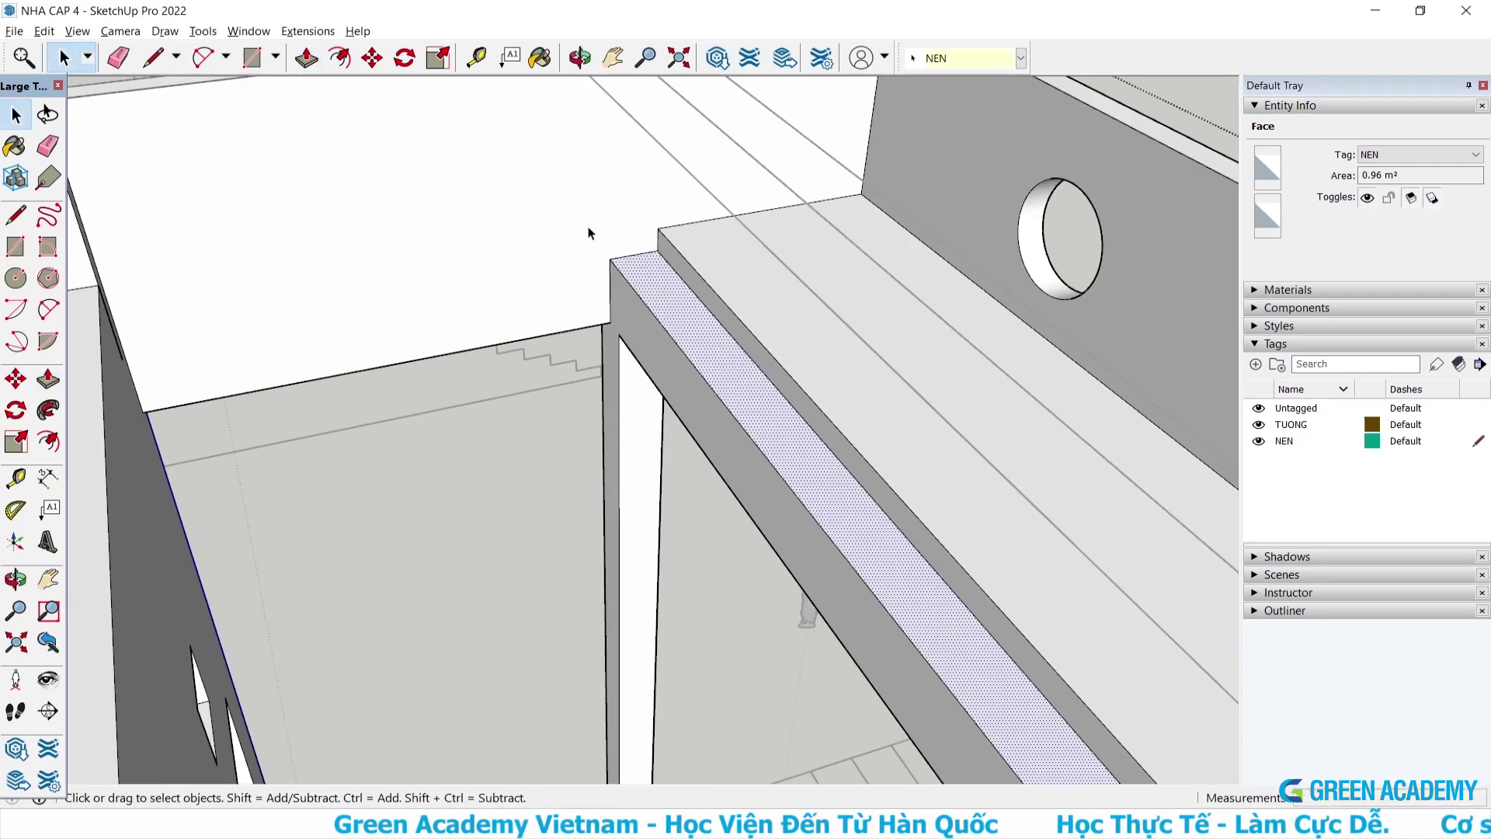
{"action": "mouse_move", "coordinate": [807, 345]}
{"action": "middle_mouse_down"}
{"action": "mouse_move", "coordinate": [712, 248]}
{"action": "mouse_move", "coordinate": [606, 270]}
{"action": "middle_mouse_up"}
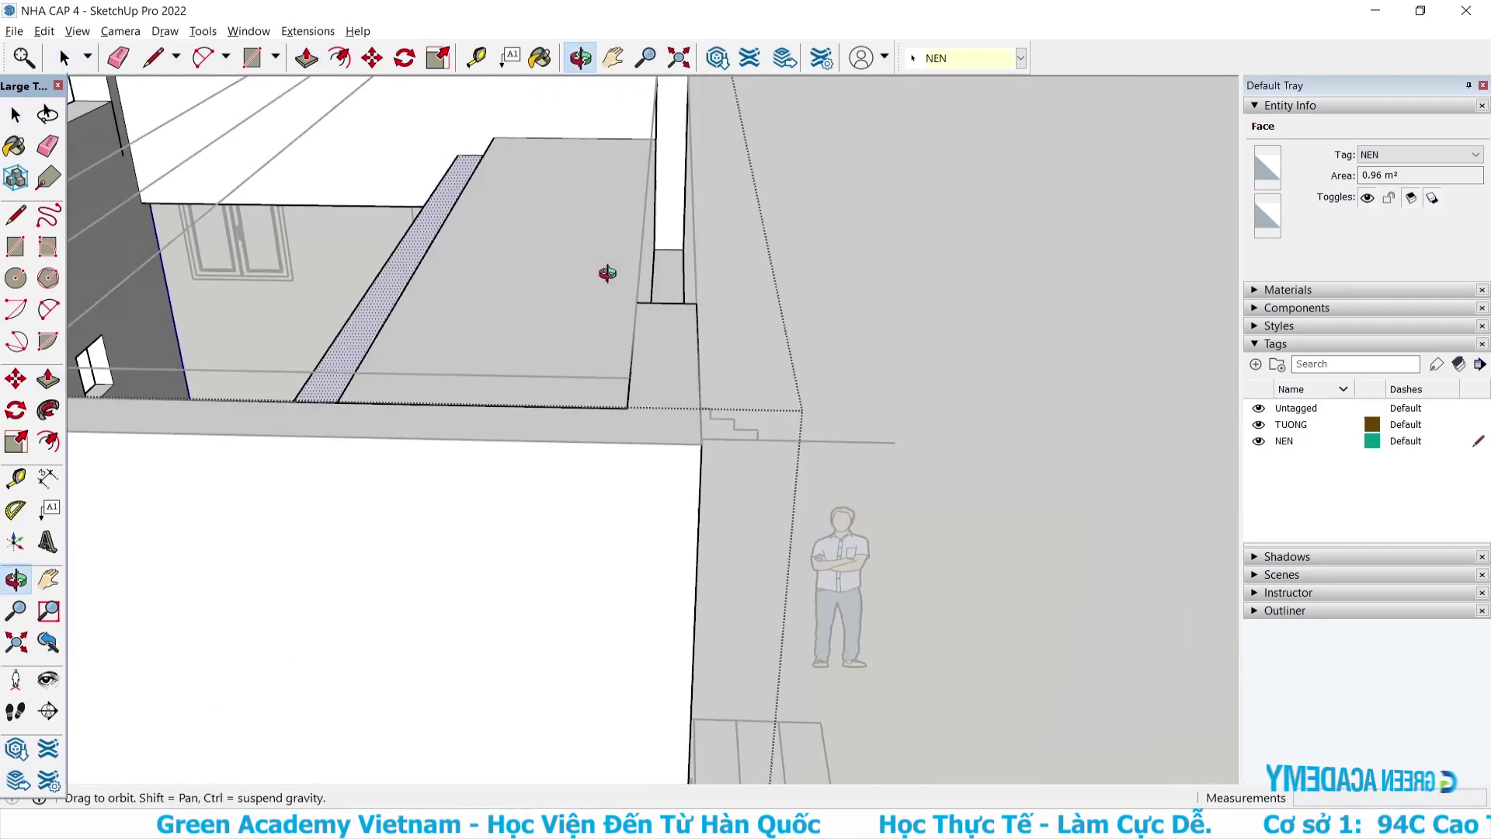
{"action": "scroll", "coordinate": [678, 284], "scroll_direction": "up", "scroll_amount": 3}
{"action": "key", "text": "p"}
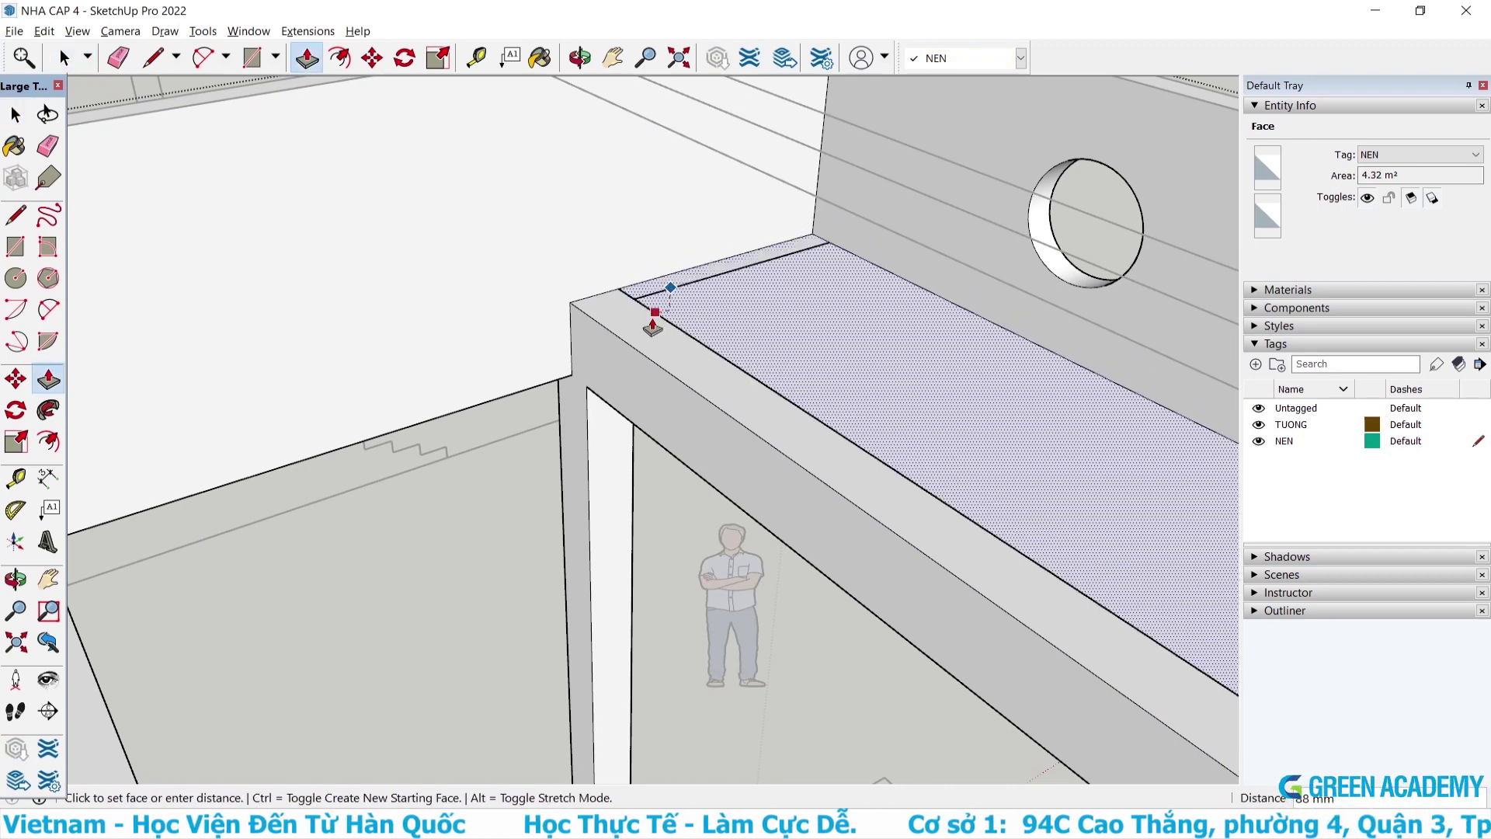
{"action": "double_click", "coordinate": [653, 322]}
{"action": "key", "text": "space"}
{"action": "mouse_move", "coordinate": [639, 300]}
{"action": "middle_mouse_down"}
{"action": "mouse_move", "coordinate": [599, 360]}
{"action": "mouse_move", "coordinate": [506, 410]}
{"action": "mouse_move", "coordinate": [418, 394]}
{"action": "middle_mouse_up"}
{"action": "scroll", "coordinate": [621, 342], "scroll_direction": "up", "scroll_amount": 3}
{"action": "key", "text": "r"}
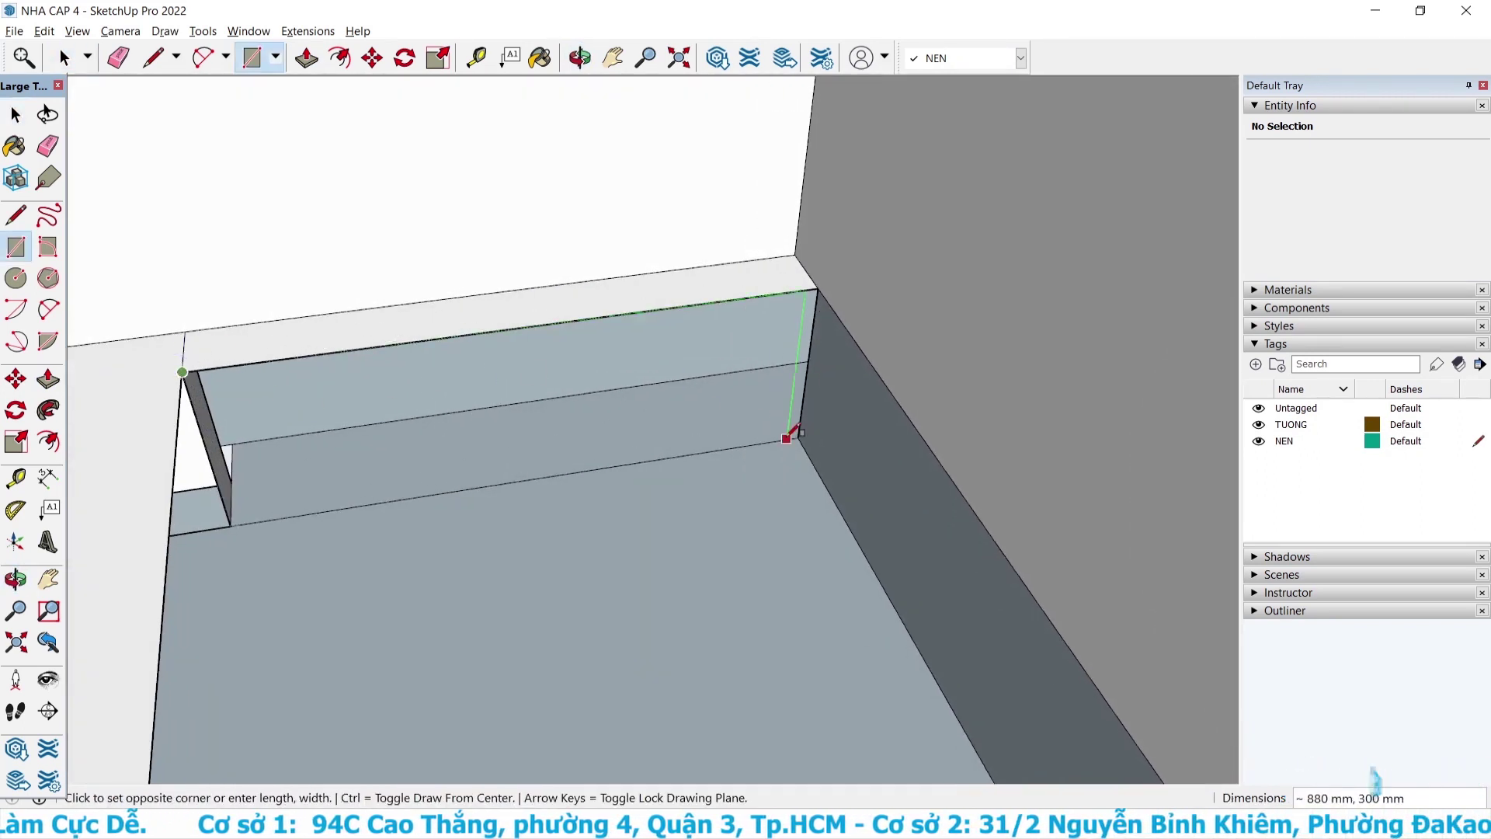
Close the recess end with a rectangle face and select the trough's end wall.
{"action": "left_click", "coordinate": [799, 436]}
{"action": "key", "text": "space"}
{"action": "mouse_move", "coordinate": [792, 426]}
{"action": "middle_mouse_down"}
{"action": "mouse_move", "coordinate": [719, 294]}
{"action": "mouse_move", "coordinate": [718, 422]}
{"action": "middle_mouse_up"}
{"action": "left_click", "coordinate": [718, 423]}
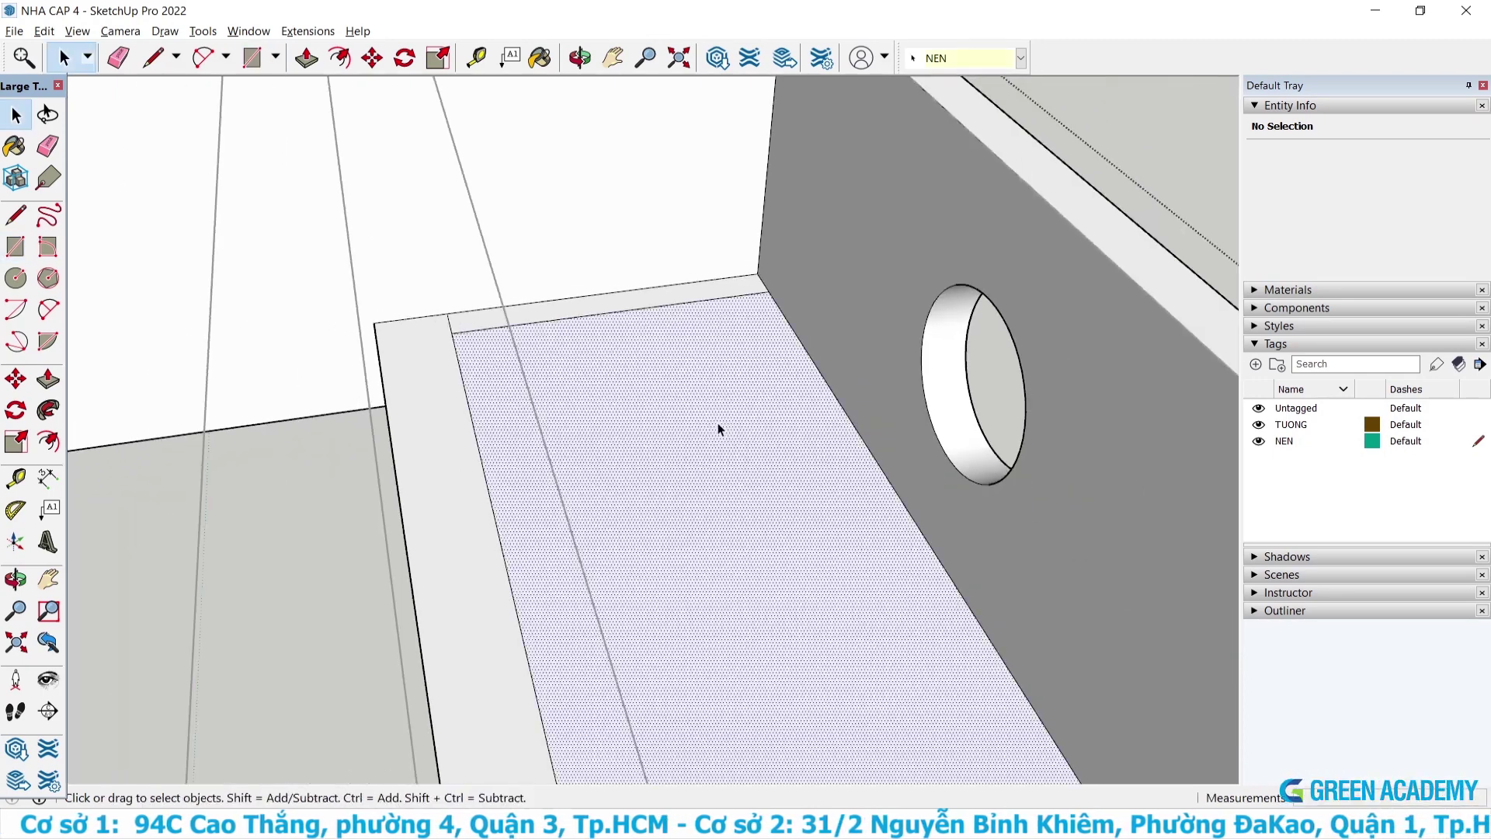
{"action": "scroll", "coordinate": [716, 426], "scroll_direction": "down", "scroll_amount": 3}
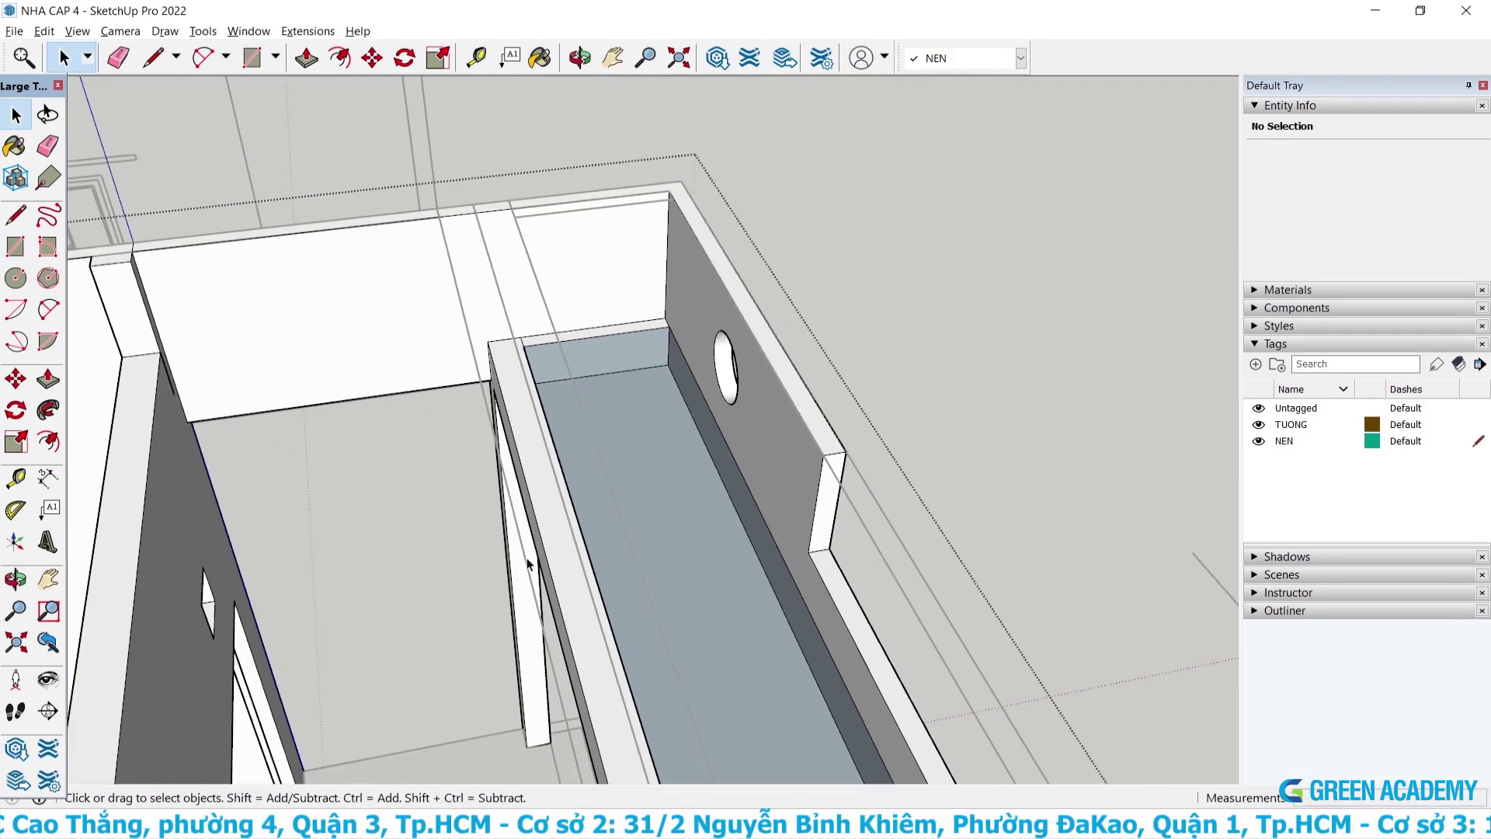
{"action": "mouse_move", "coordinate": [609, 402]}
{"action": "middle_mouse_down"}
{"action": "mouse_move", "coordinate": [692, 572]}
{"action": "mouse_move", "coordinate": [648, 376]}
{"action": "middle_mouse_up"}
{"action": "scroll", "coordinate": [648, 376], "scroll_direction": "down", "scroll_amount": 2}
{"action": "left_click", "coordinate": [552, 300]}
{"action": "mouse_move", "coordinate": [552, 299]}
{"action": "middle_mouse_down"}
{"action": "mouse_move", "coordinate": [846, 459]}
{"action": "mouse_move", "coordinate": [765, 226]}
{"action": "mouse_move", "coordinate": [702, 323]}
{"action": "mouse_move", "coordinate": [726, 362]}
{"action": "middle_mouse_up"}
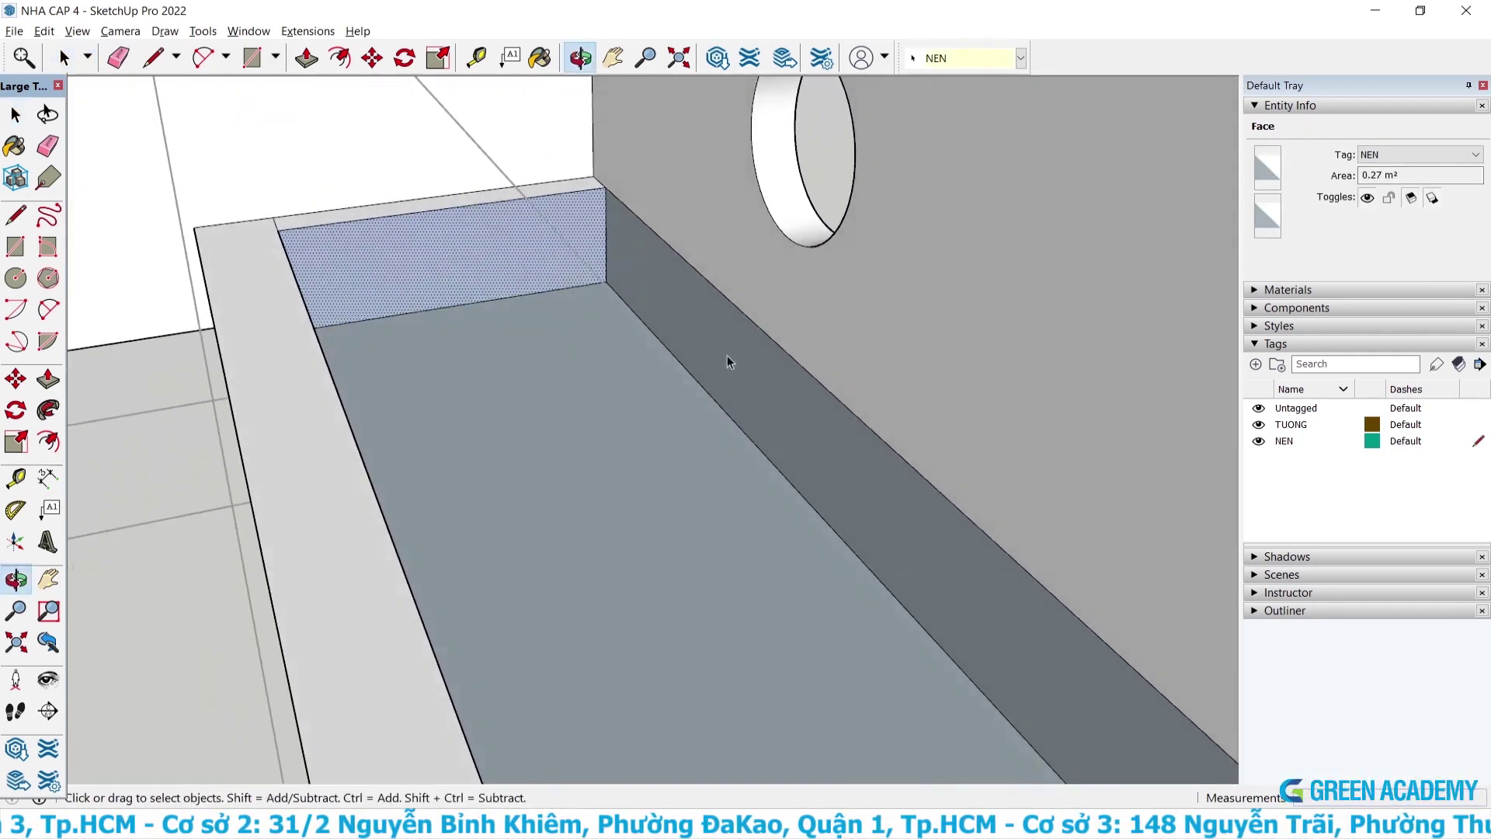
Reverse the trough's end-wall and side-wall faces so they face outward.
{"action": "right_click", "coordinate": [557, 230]}
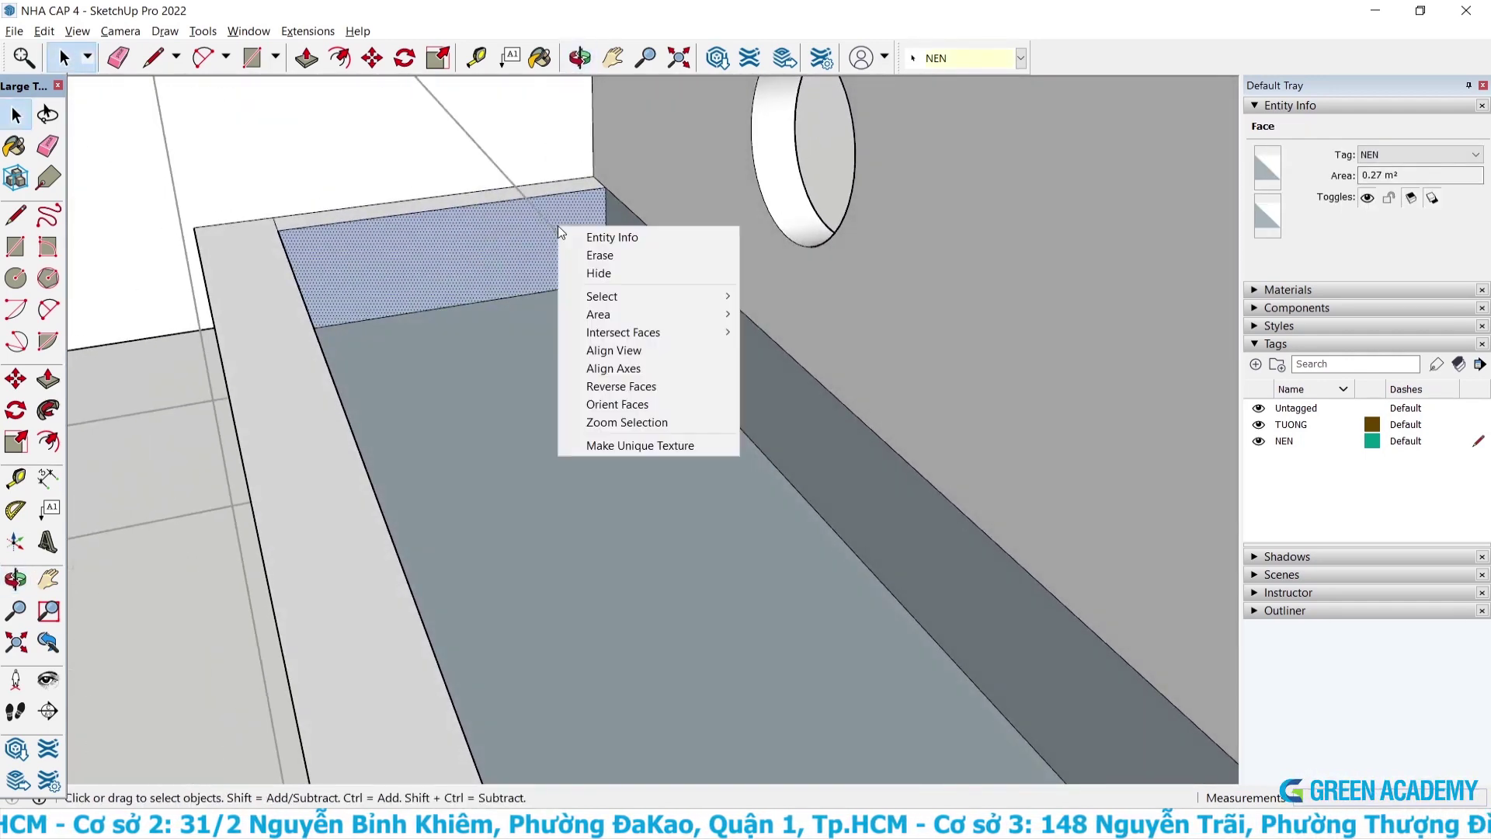
{"action": "left_click", "coordinate": [621, 386]}
{"action": "right_click", "coordinate": [742, 367]}
{"action": "key", "text": "Escape"}
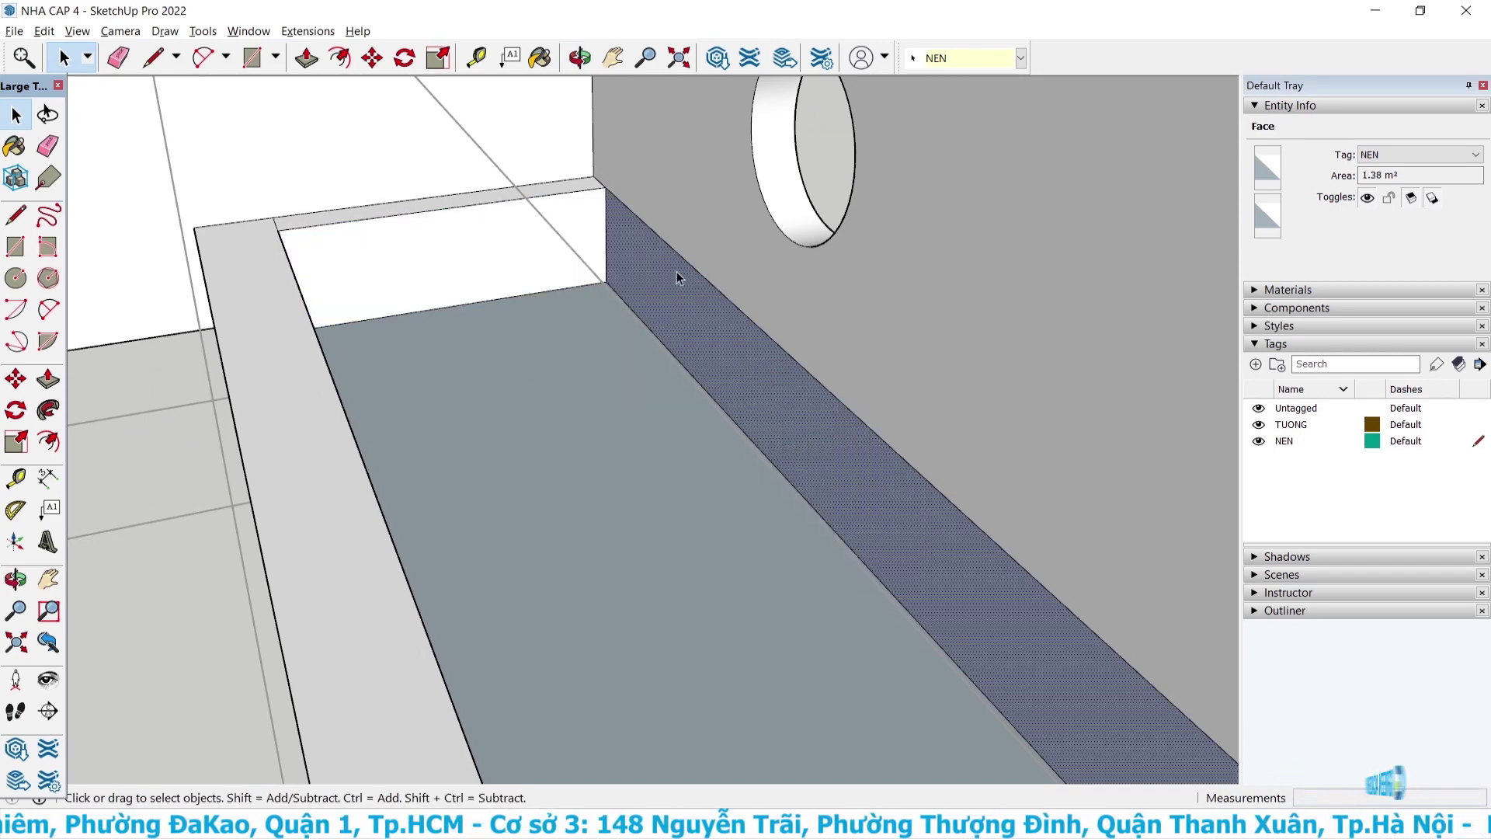
{"action": "mouse_move", "coordinate": [676, 277]}
{"action": "middle_mouse_down"}
{"action": "mouse_move", "coordinate": [616, 213]}
{"action": "mouse_move", "coordinate": [662, 316]}
{"action": "mouse_move", "coordinate": [605, 99]}
{"action": "mouse_move", "coordinate": [692, 286]}
{"action": "middle_mouse_up"}
{"action": "right_click", "coordinate": [733, 319]}
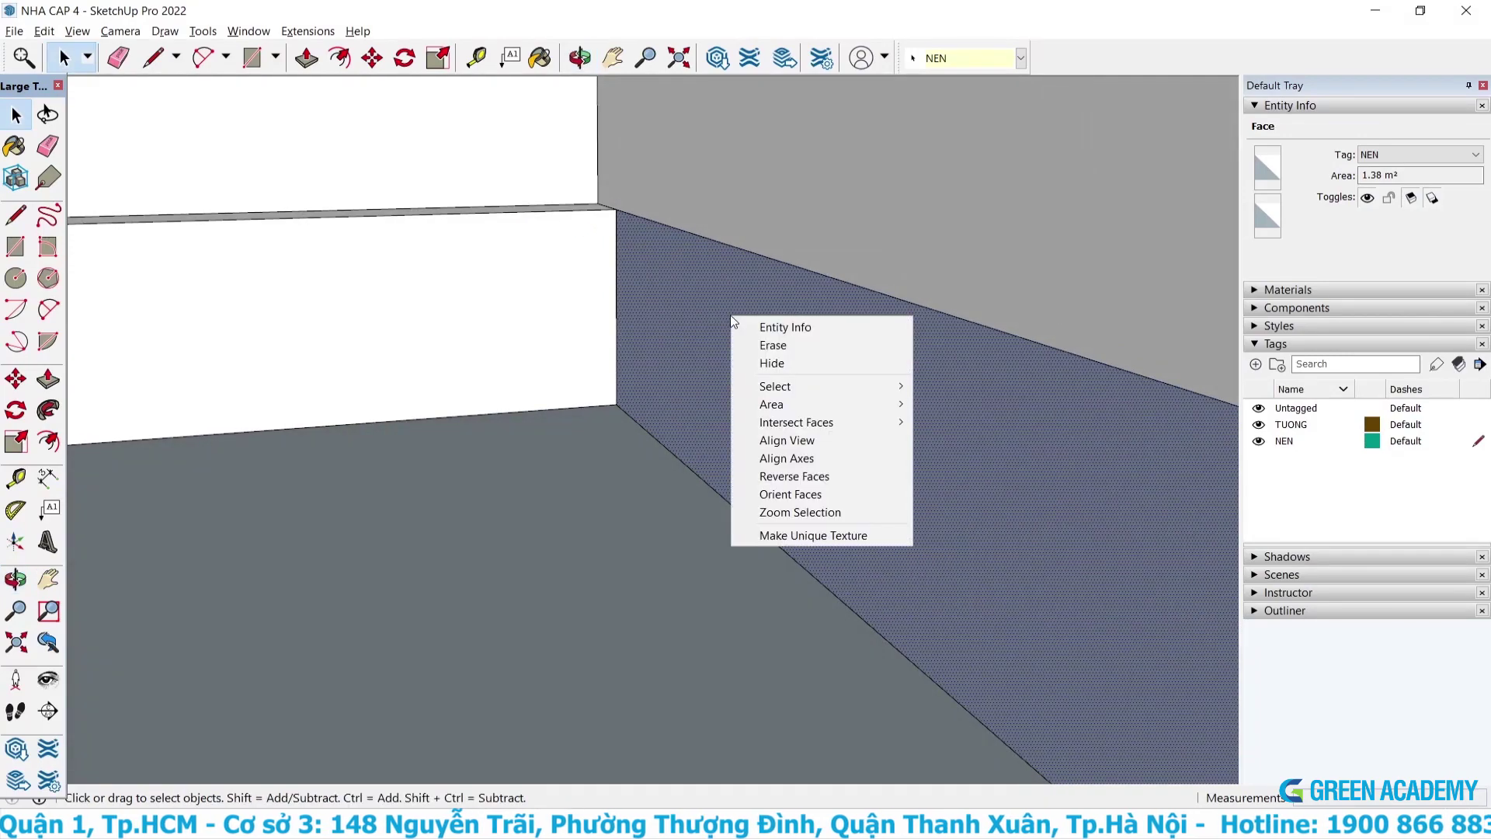
{"action": "left_click", "coordinate": [817, 476]}
Zoom to extents, then orbit back in close on the trough.
{"action": "scroll", "coordinate": [579, 313], "scroll_direction": "up", "scroll_amount": 3}
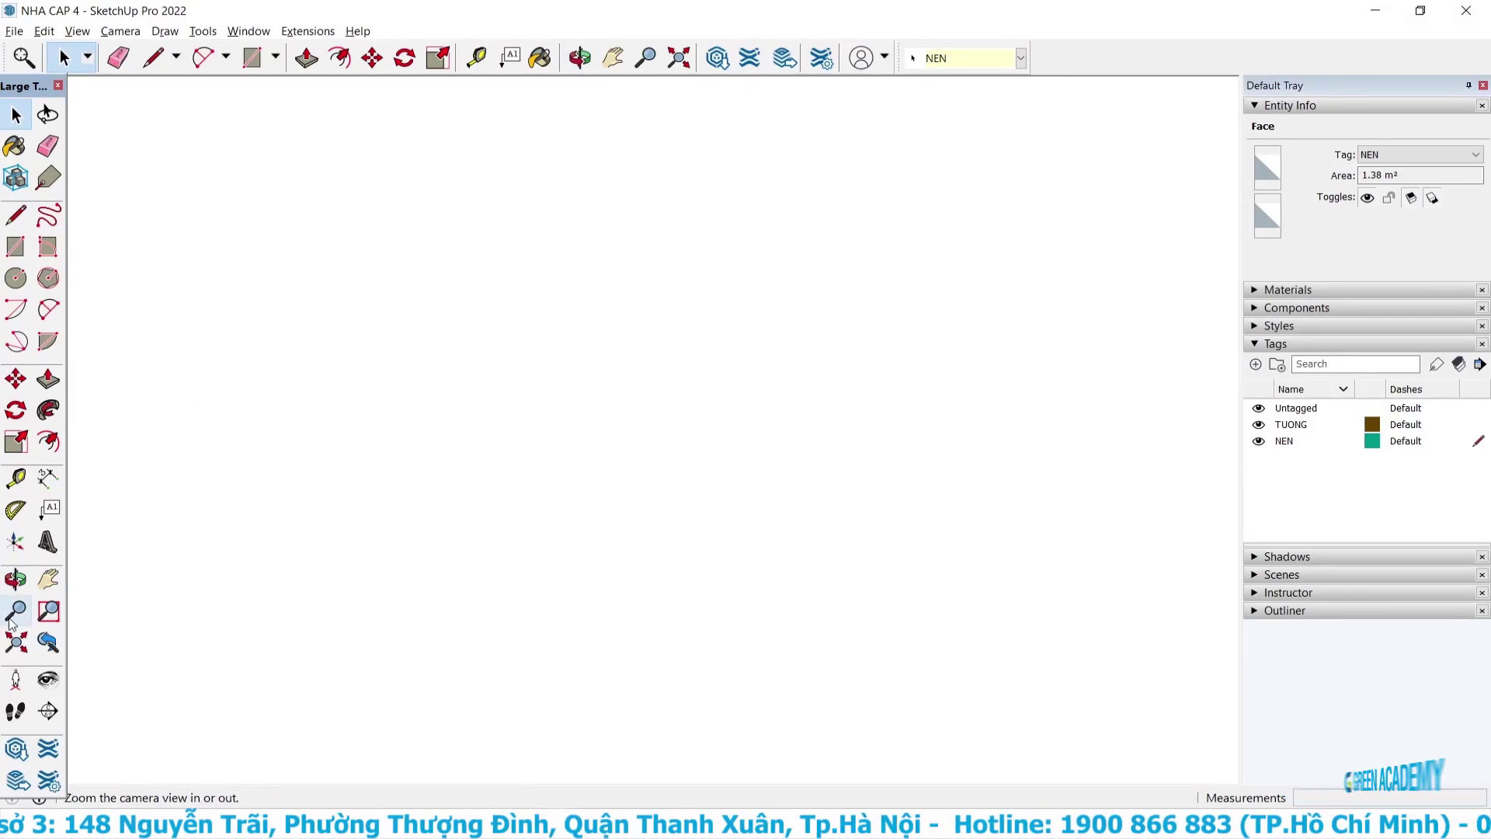
{"action": "left_click", "coordinate": [23, 642]}
{"action": "middle_click_drag", "start_coordinate": [706, 110], "coordinate": [948, 113]}
{"action": "scroll", "coordinate": [947, 113], "scroll_direction": "up", "scroll_amount": 3}
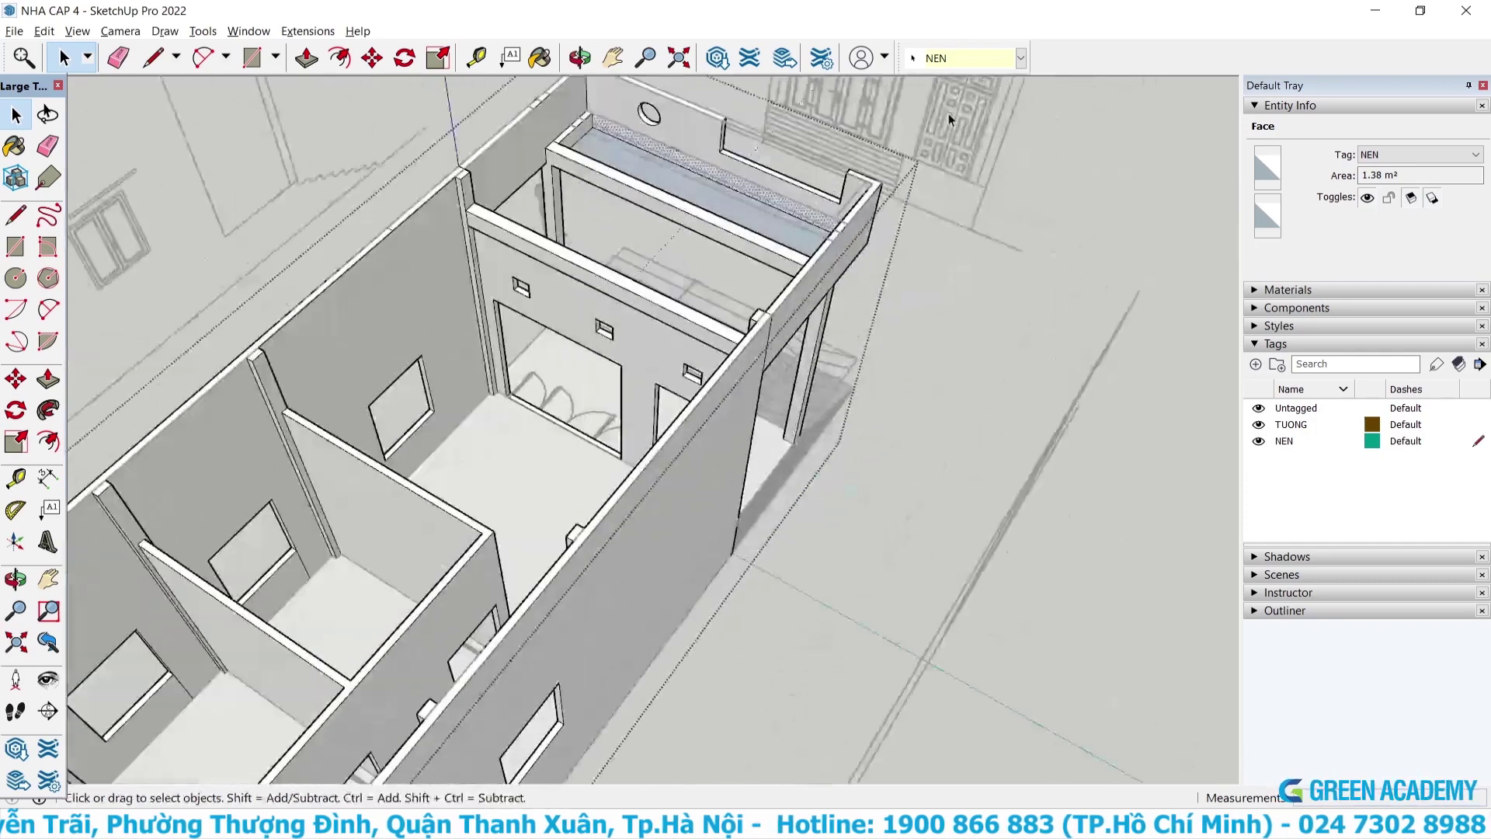
{"action": "scroll", "coordinate": [559, 342], "scroll_direction": "up", "scroll_amount": 3}
{"action": "middle_click_drag", "start_coordinate": [559, 343], "coordinate": [919, 358]}
{"action": "scroll", "coordinate": [1070, 138], "scroll_direction": "up", "scroll_amount": 2}
{"action": "mouse_move", "coordinate": [1070, 138]}
{"action": "middle_mouse_down"}
{"action": "mouse_move", "coordinate": [992, 293]}
{"action": "mouse_move", "coordinate": [1213, 505]}
{"action": "mouse_move", "coordinate": [1068, 185]}
{"action": "mouse_move", "coordinate": [1149, 299]}
{"action": "middle_mouse_up"}
{"action": "scroll", "coordinate": [992, 293], "scroll_direction": "up", "scroll_amount": 3}
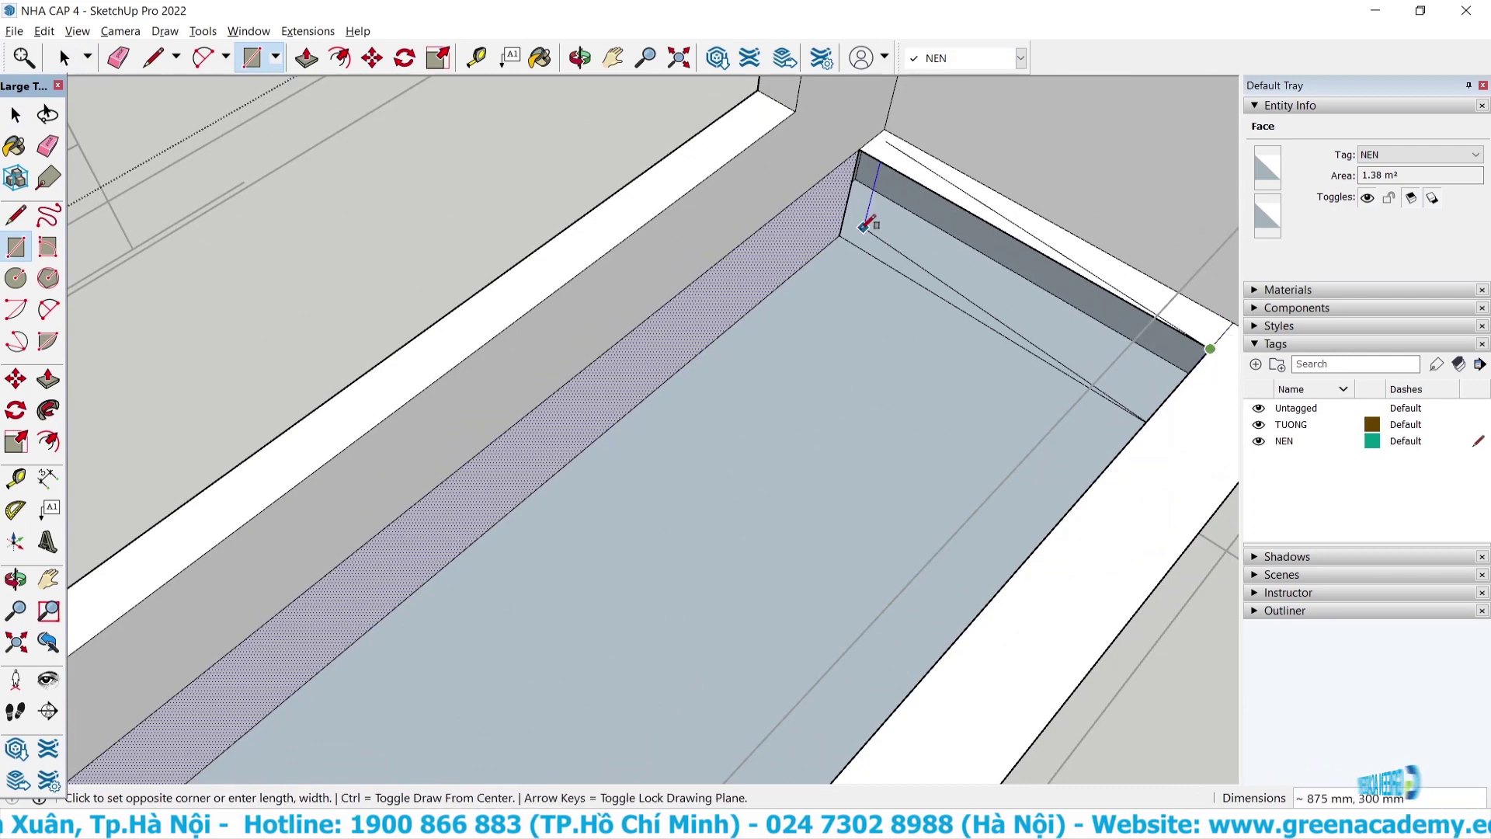
Push the trough floor 300 mm lower inside the beam.
{"action": "key", "text": "Escape"}
{"action": "left_click", "coordinate": [849, 323]}
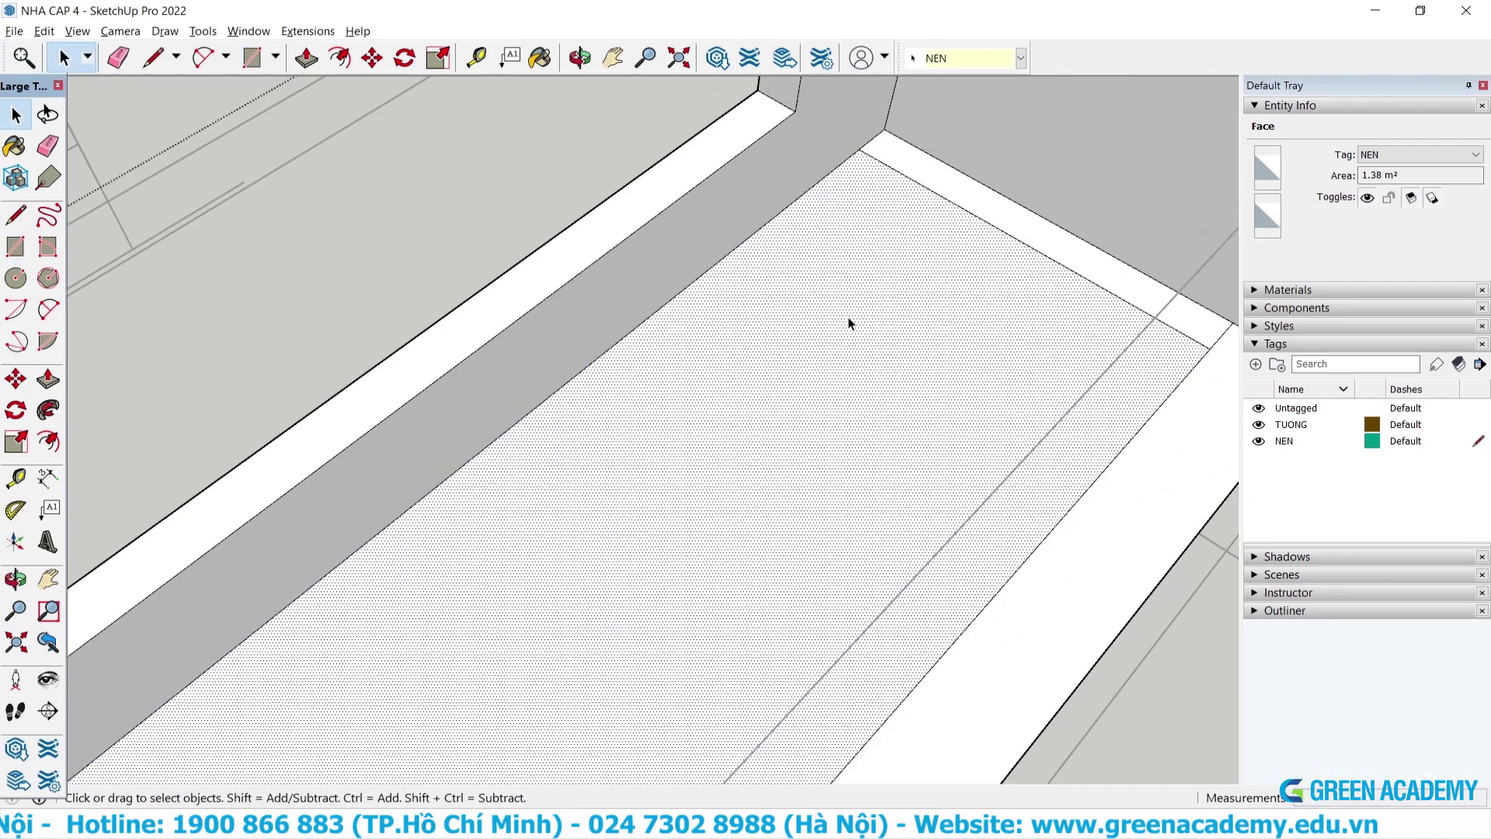
{"action": "scroll", "coordinate": [848, 325], "scroll_direction": "down", "scroll_amount": 3}
{"action": "mouse_move", "coordinate": [847, 318]}
{"action": "middle_mouse_down"}
{"action": "mouse_move", "coordinate": [870, 301]}
{"action": "mouse_move", "coordinate": [896, 423]}
{"action": "mouse_move", "coordinate": [836, 368]}
{"action": "mouse_move", "coordinate": [766, 240]}
{"action": "middle_mouse_up"}
{"action": "left_click", "coordinate": [766, 240]}
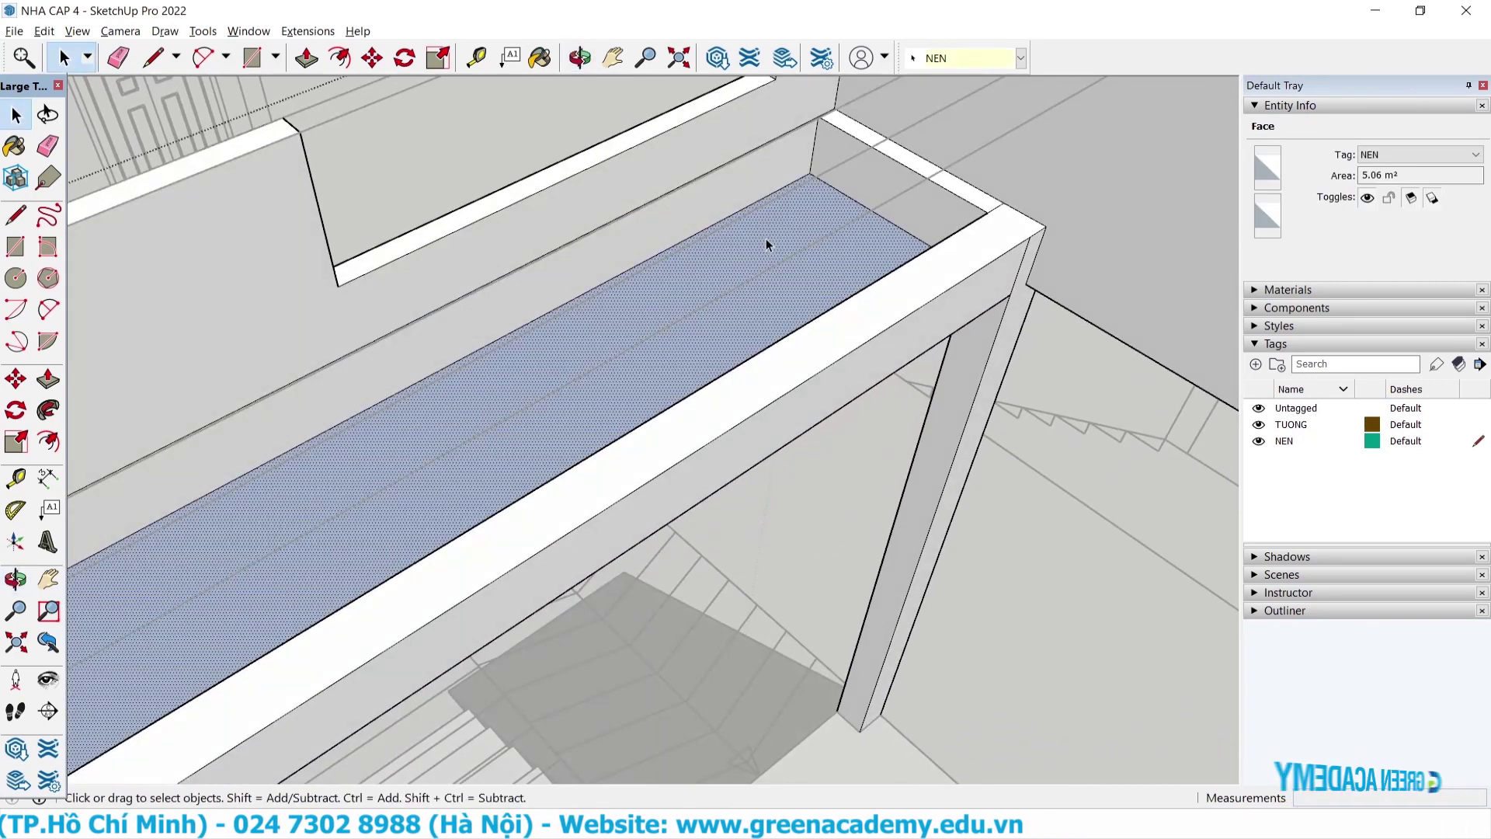
{"action": "key", "text": "p"}
{"action": "left_click", "coordinate": [765, 247]}
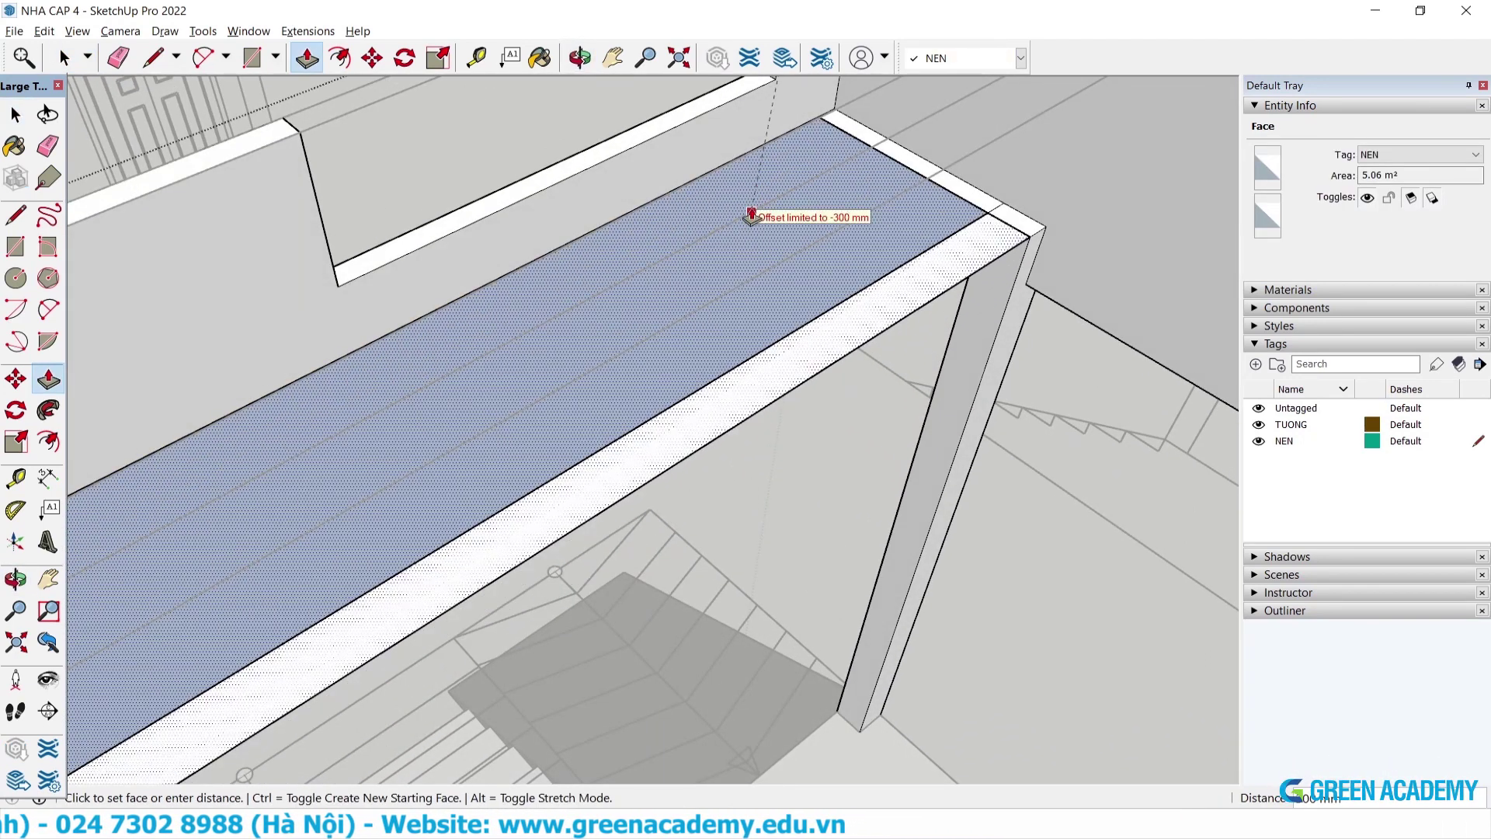
{"action": "left_click", "coordinate": [753, 227]}
{"action": "scroll", "coordinate": [757, 225], "scroll_direction": "down", "scroll_amount": 3}
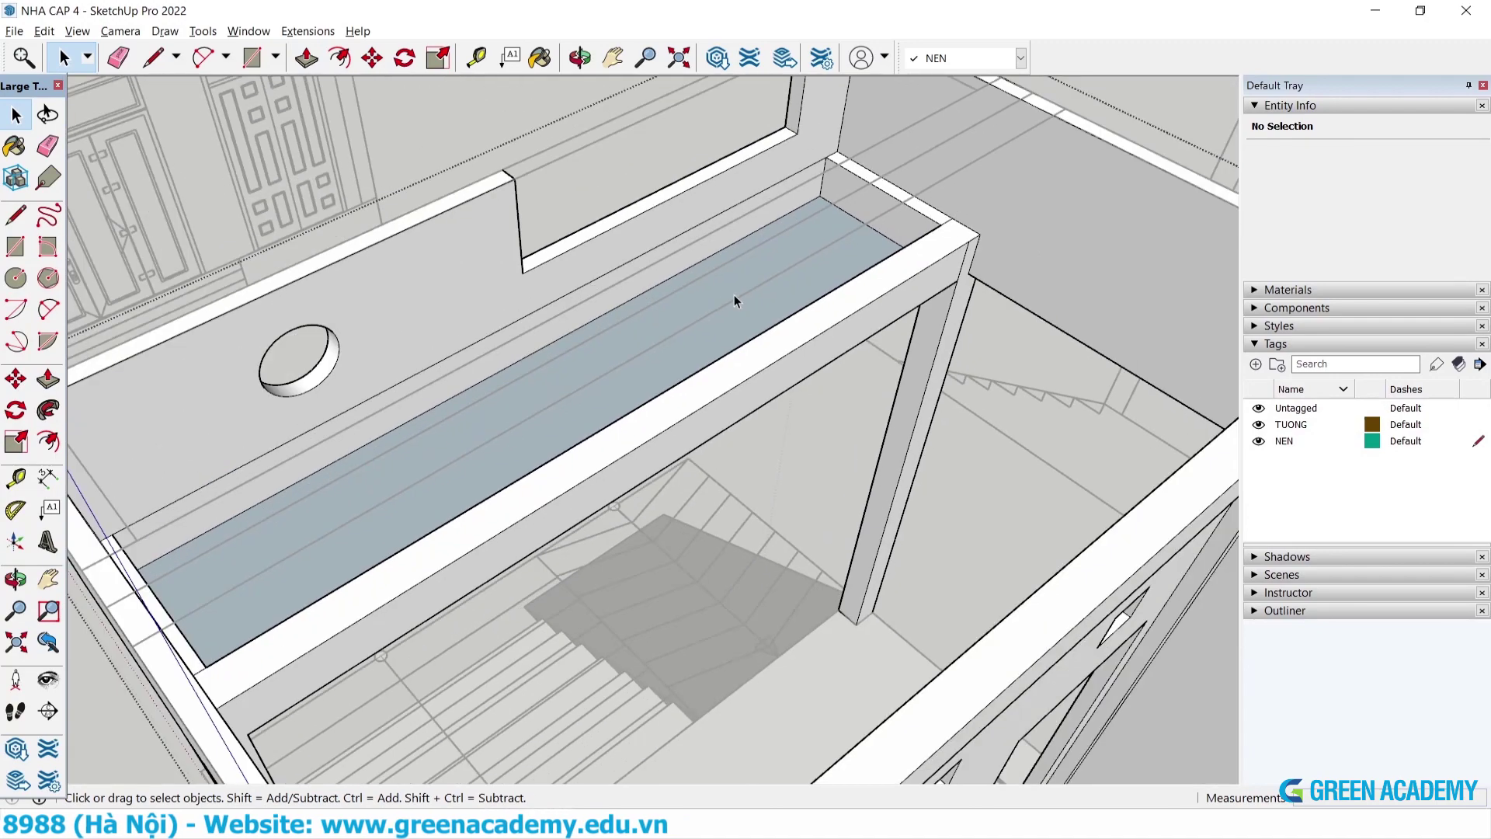
{"action": "middle_click_drag", "start_coordinate": [735, 299], "coordinate": [771, 290]}
{"action": "scroll", "coordinate": [818, 199], "scroll_direction": "up", "scroll_amount": 3}
{"action": "scroll", "coordinate": [820, 204], "scroll_direction": "up", "scroll_amount": 3}
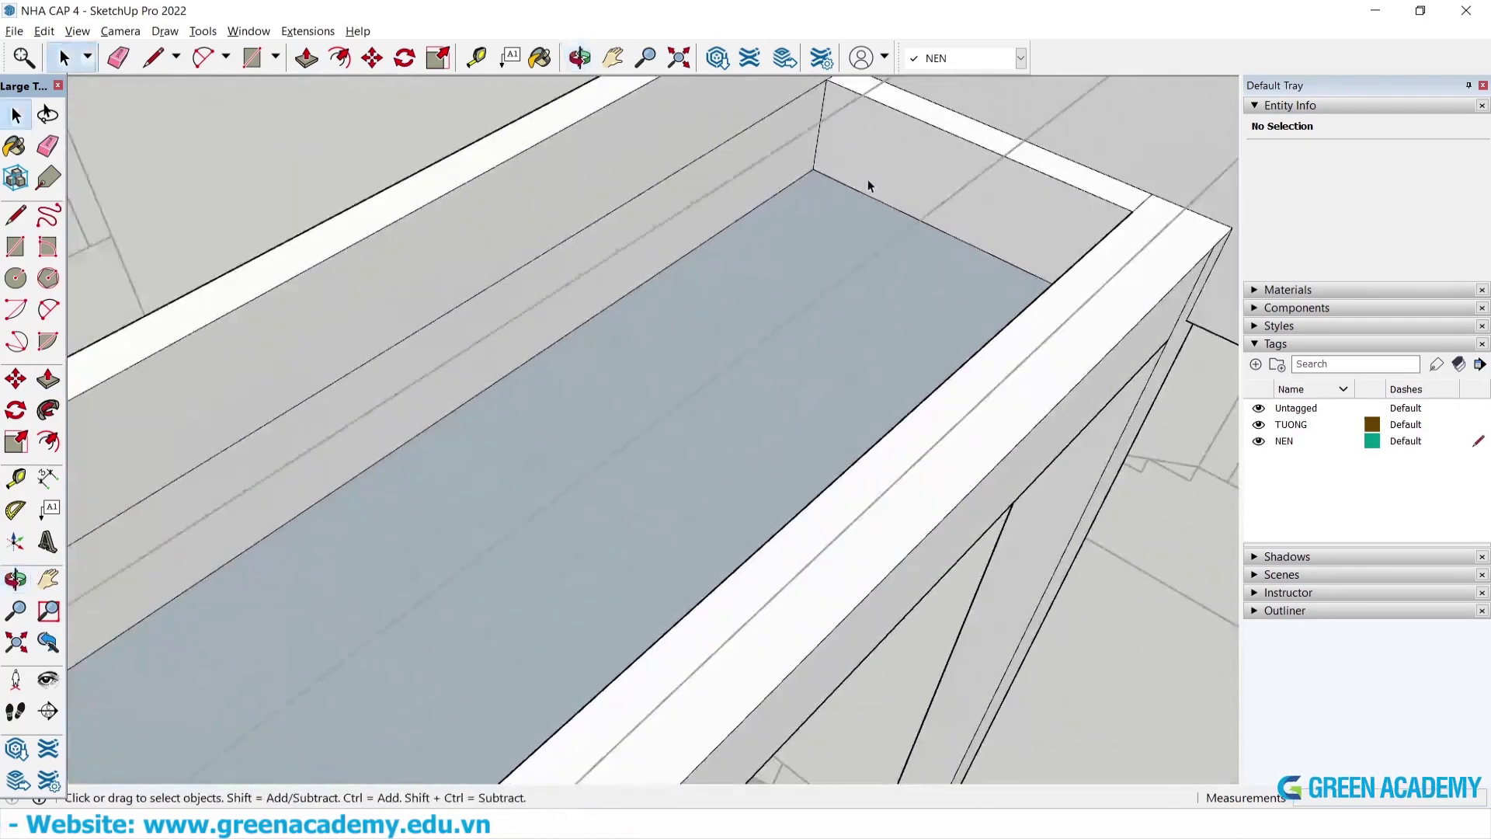
Select the floor-wall edge to copy it along the side wall's base.
{"action": "left_click", "coordinate": [766, 199]}
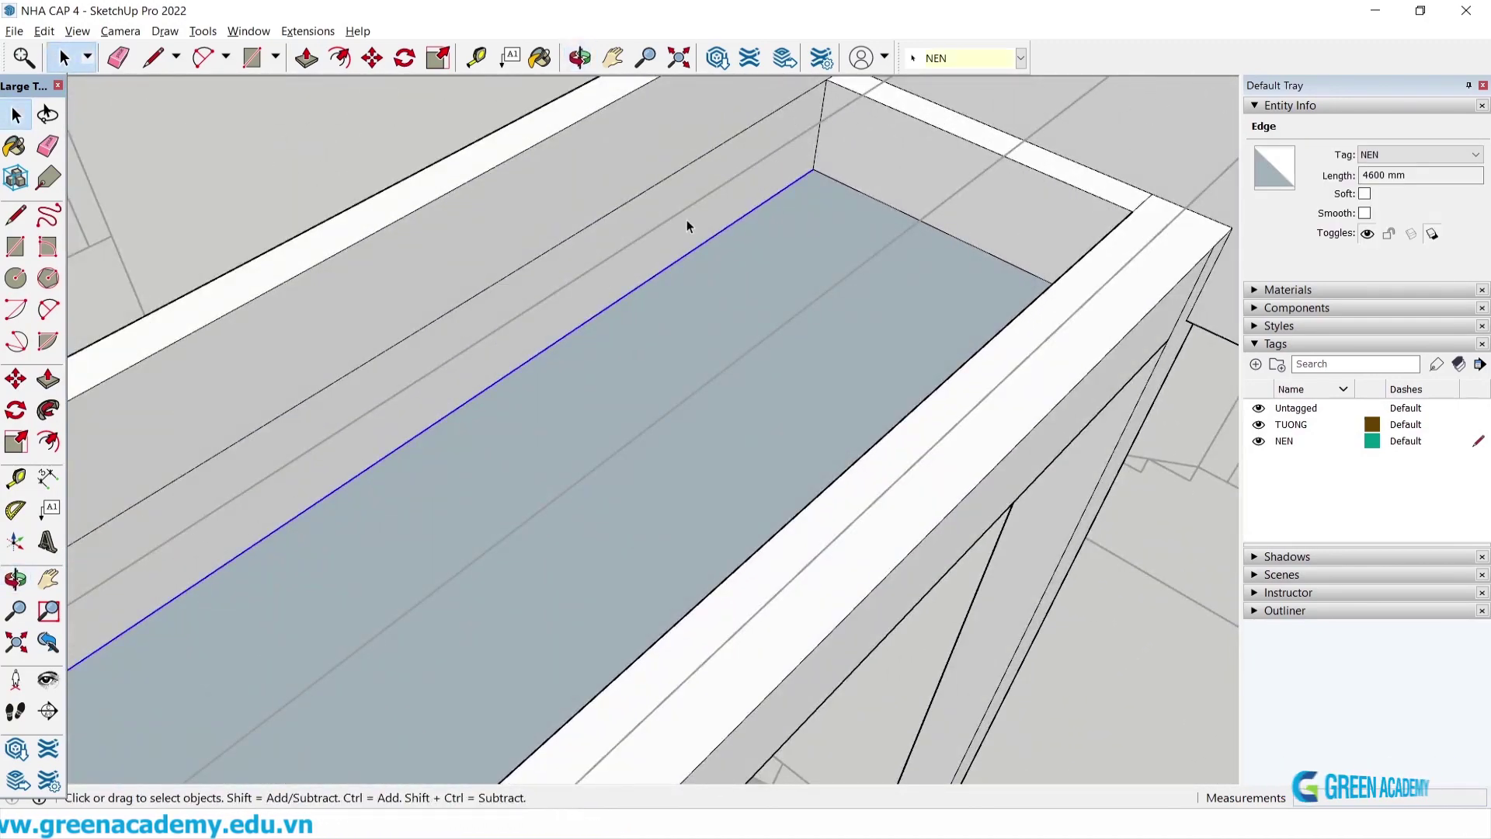
{"action": "key", "text": "m"}
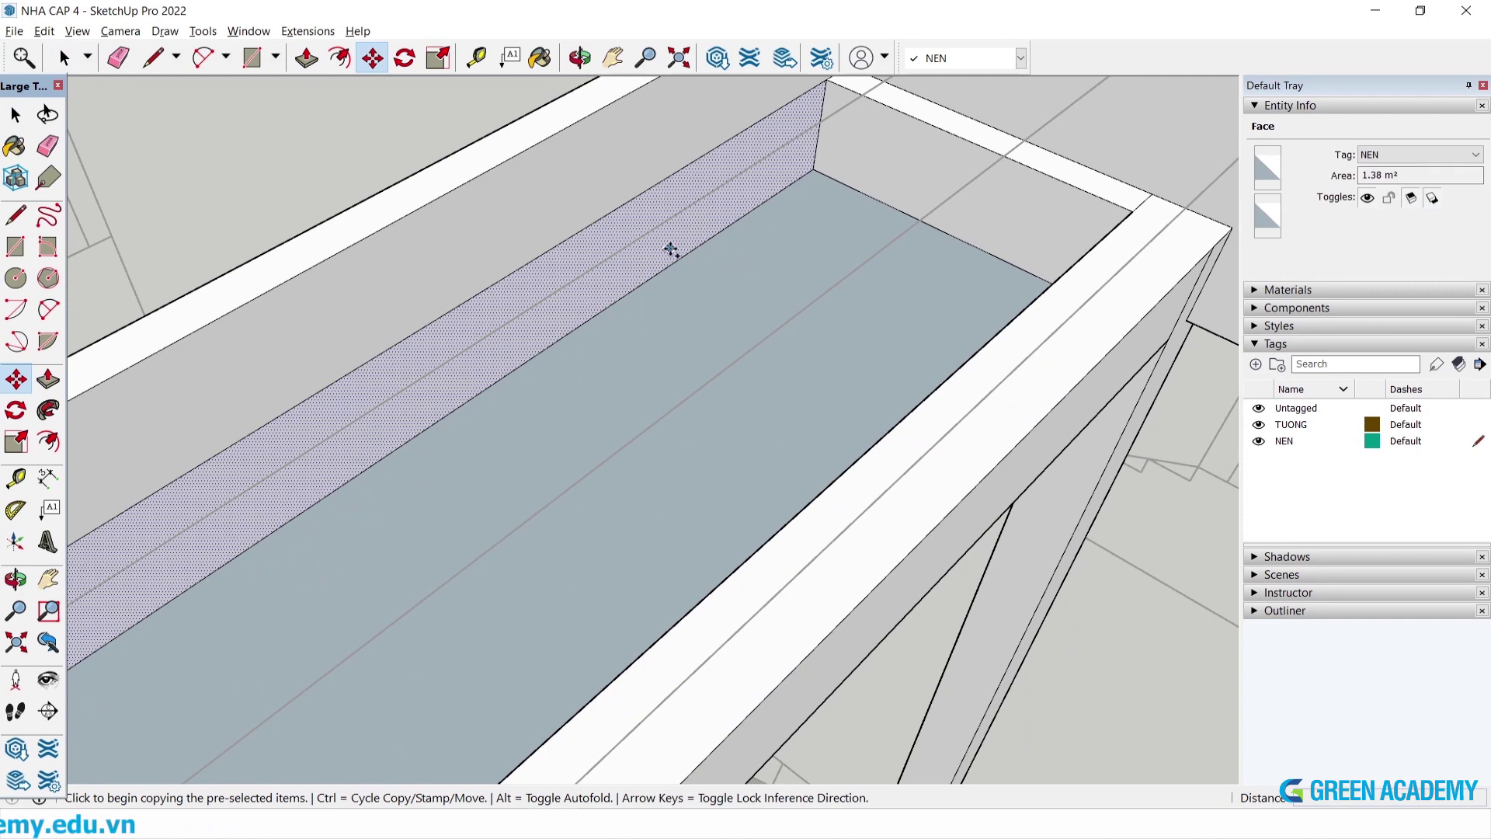
{"action": "key", "text": "space"}
{"action": "left_click", "coordinate": [675, 263]}
{"action": "key", "text": "m"}
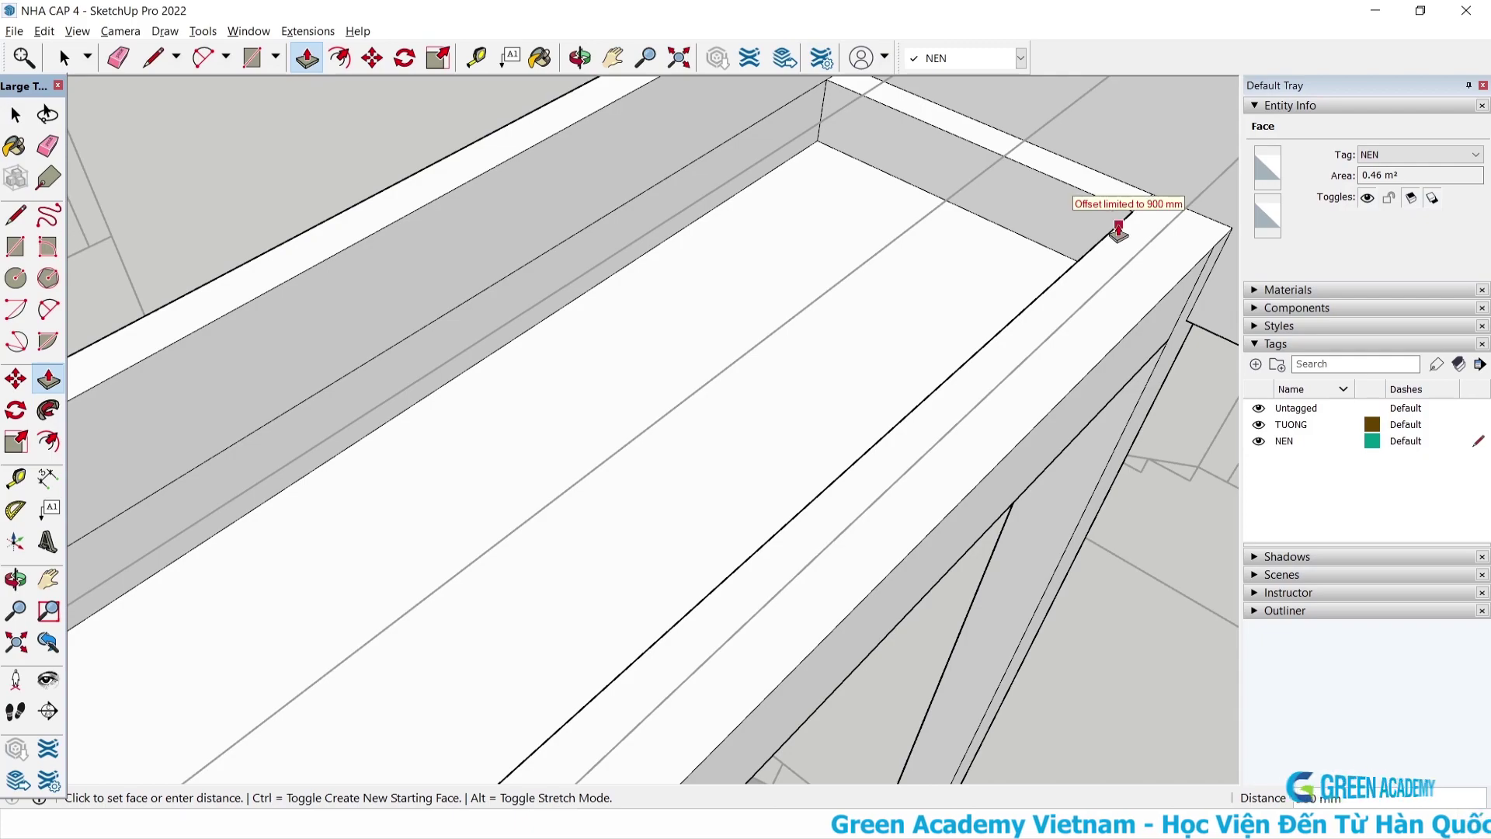
Orbit and zoom to inspect the grey strip running along the top of the wall.
{"action": "scroll", "coordinate": [922, 233], "scroll_direction": "down", "scroll_amount": 5}
{"action": "mouse_move", "coordinate": [922, 233]}
{"action": "middle_mouse_down"}
{"action": "mouse_move", "coordinate": [832, 383]}
{"action": "mouse_move", "coordinate": [882, 143]}
{"action": "mouse_move", "coordinate": [1029, 11]}
{"action": "mouse_move", "coordinate": [1184, 226]}
{"action": "mouse_move", "coordinate": [913, 417]}
{"action": "mouse_move", "coordinate": [753, 382]}
{"action": "mouse_move", "coordinate": [627, 291]}
{"action": "mouse_move", "coordinate": [1098, 394]}
{"action": "middle_mouse_up"}
{"action": "scroll", "coordinate": [753, 382], "scroll_direction": "up", "scroll_amount": 3}
{"action": "scroll", "coordinate": [626, 290], "scroll_direction": "down", "scroll_amount": 5}
{"action": "scroll", "coordinate": [1098, 395], "scroll_direction": "up", "scroll_amount": 5}
{"action": "scroll", "coordinate": [924, 281], "scroll_direction": "down", "scroll_amount": 2}
{"action": "middle_click_drag", "start_coordinate": [965, 323], "coordinate": [1051, 399]}
{"action": "scroll", "coordinate": [1136, 425], "scroll_direction": "up", "scroll_amount": 2}
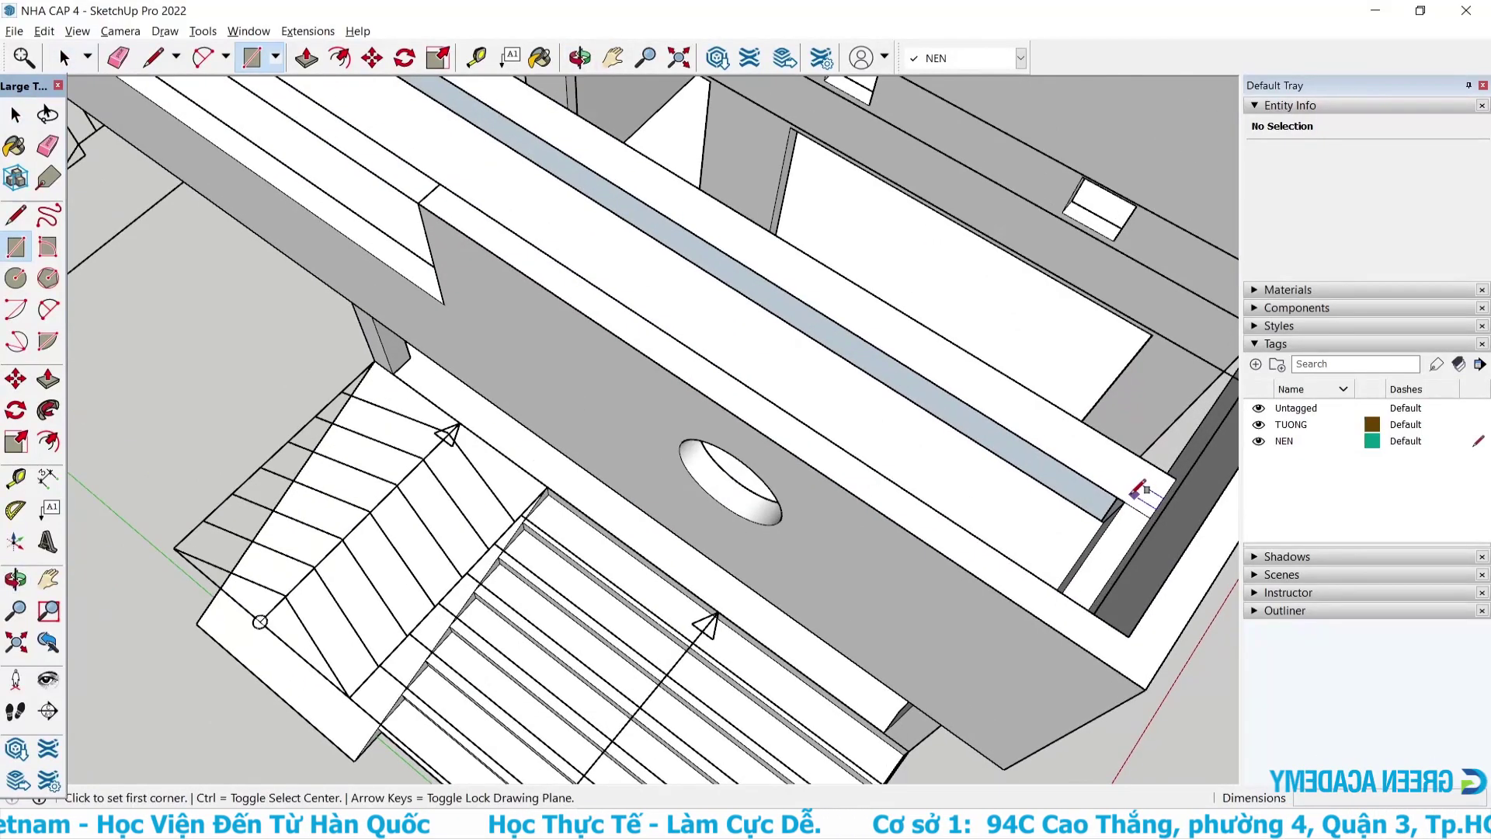
{"action": "scroll", "coordinate": [1134, 435], "scroll_direction": "up", "scroll_amount": 2}
{"action": "scroll", "coordinate": [1130, 474], "scroll_direction": "up", "scroll_amount": 2}
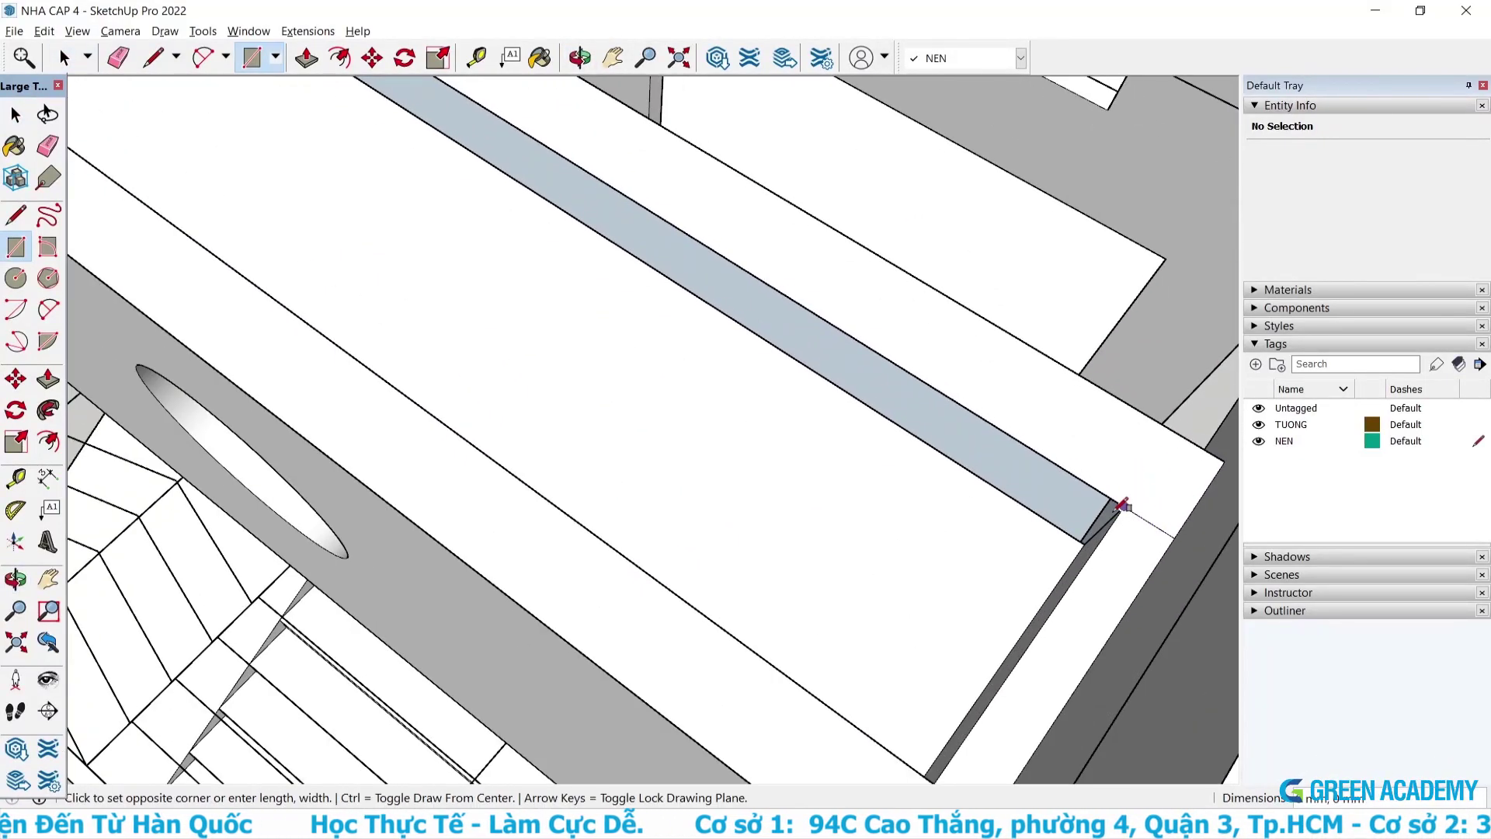
{"action": "scroll", "coordinate": [1122, 505], "scroll_direction": "down", "scroll_amount": 3}
Orbit to the strip's far end and open the wall group for editing.
{"action": "middle_click_drag", "start_coordinate": [1098, 466], "coordinate": [684, 295]}
{"action": "scroll", "coordinate": [683, 295], "scroll_direction": "up", "scroll_amount": 3}
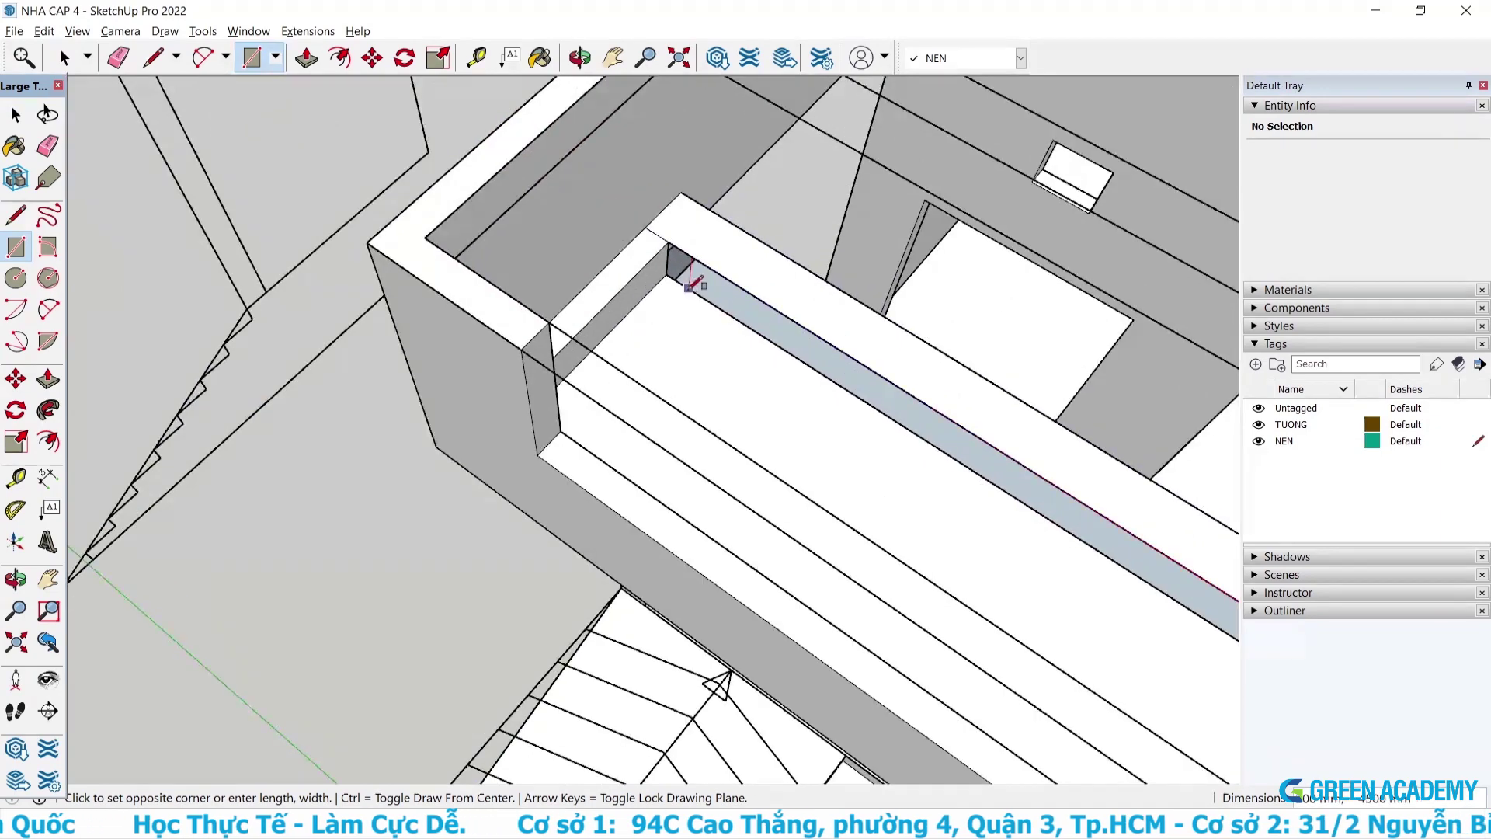
{"action": "mouse_move", "coordinate": [709, 324]}
{"action": "middle_mouse_down"}
{"action": "mouse_move", "coordinate": [649, 226]}
{"action": "mouse_move", "coordinate": [768, 299]}
{"action": "mouse_move", "coordinate": [689, 150]}
{"action": "mouse_move", "coordinate": [685, 280]}
{"action": "middle_mouse_up"}
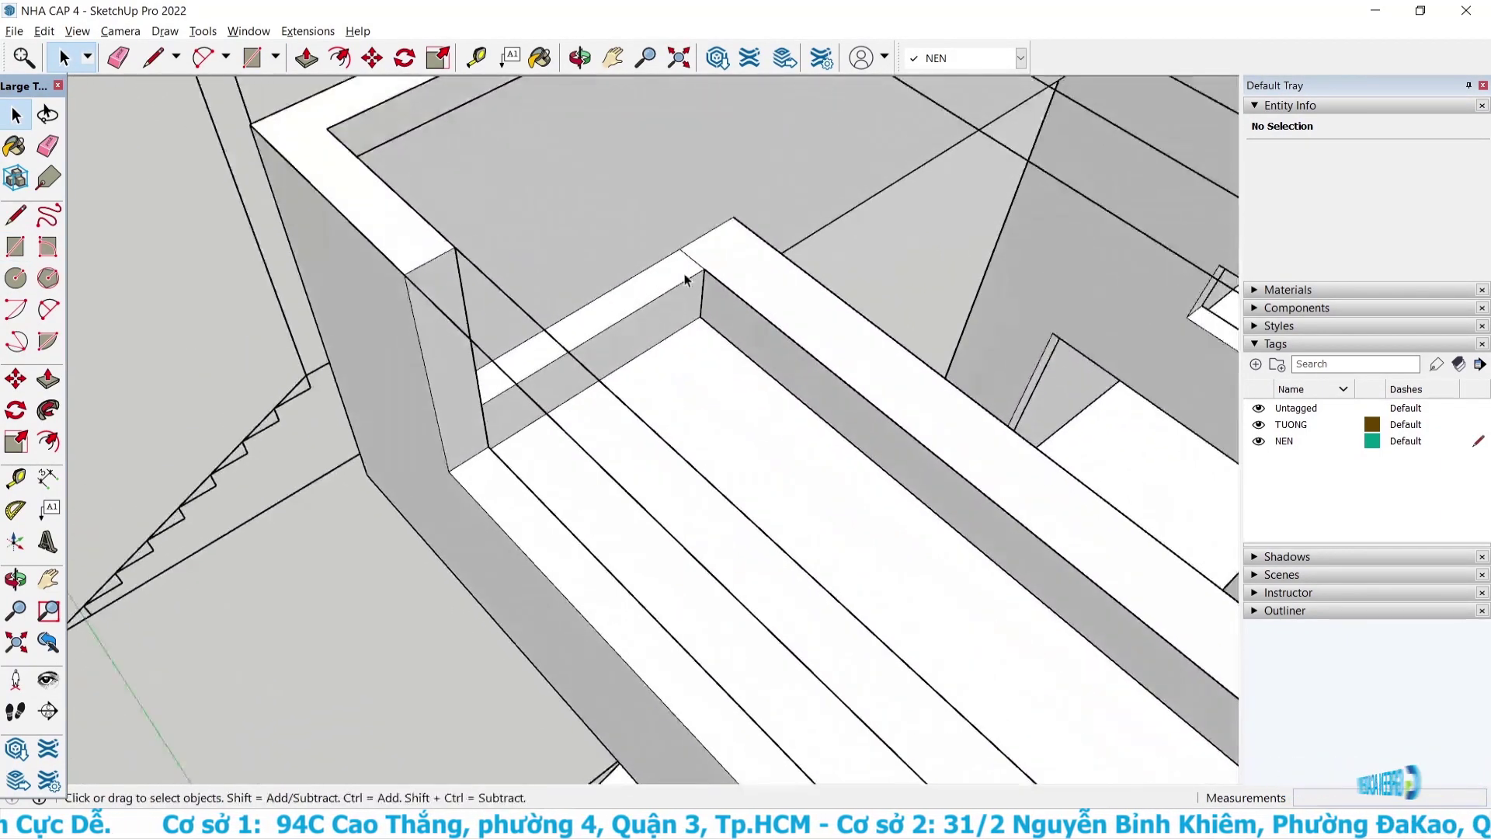
{"action": "double_click", "coordinate": [693, 264]}
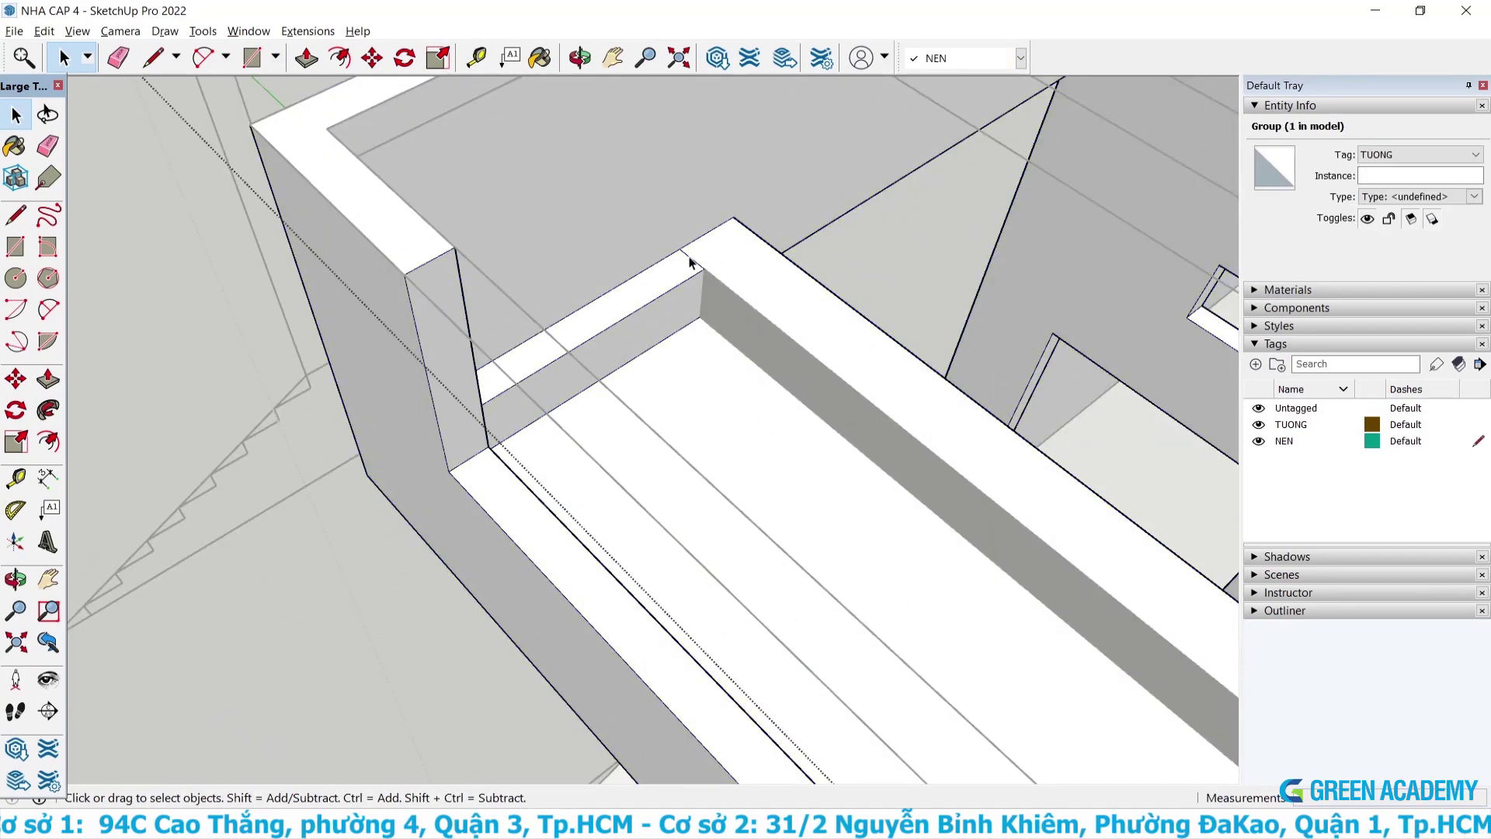
{"action": "scroll", "coordinate": [454, 281], "scroll_direction": "down", "scroll_amount": 3}
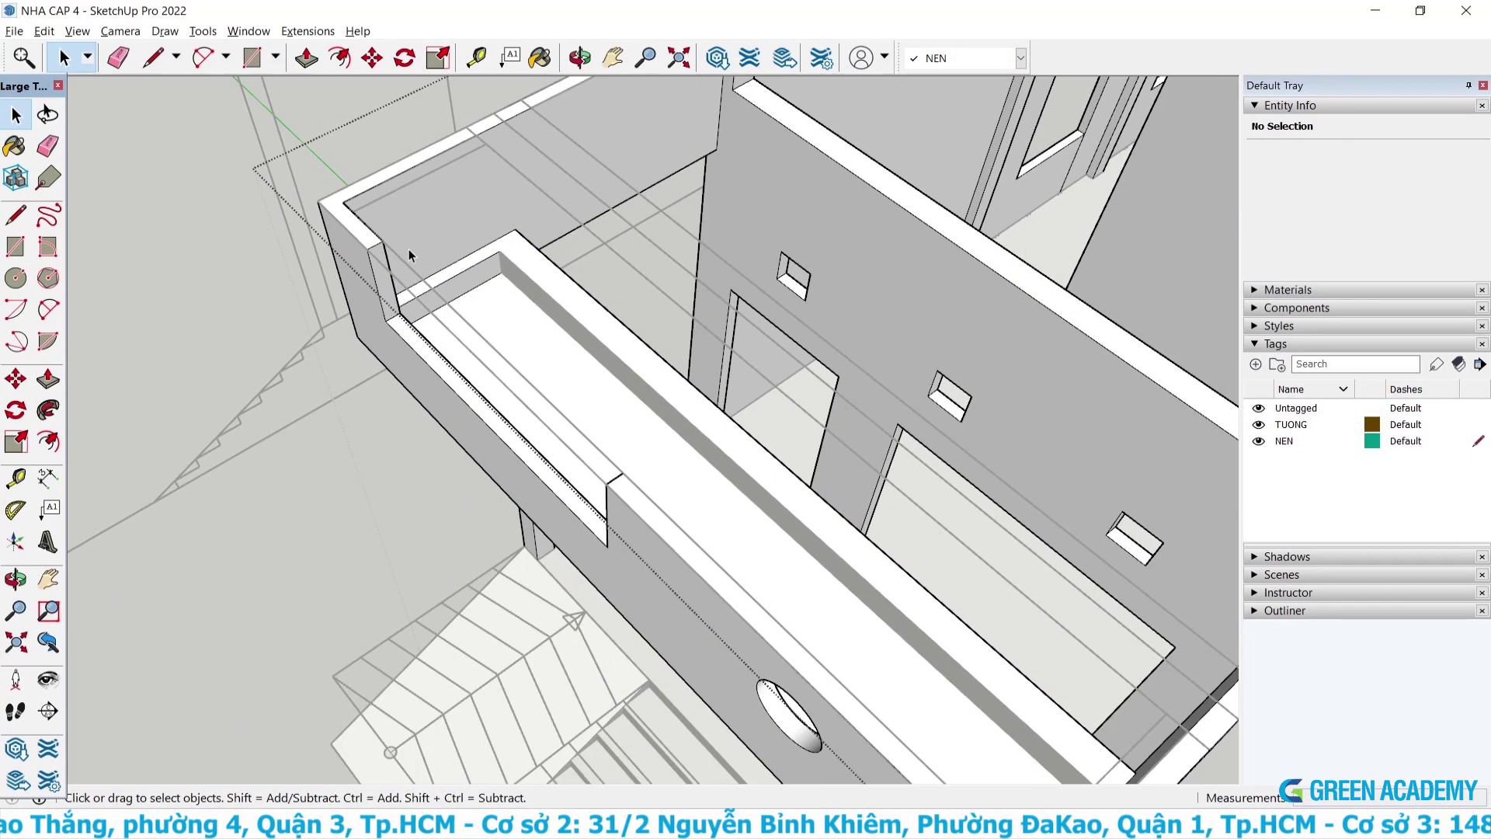
{"action": "scroll", "coordinate": [409, 249], "scroll_direction": "down", "scroll_amount": 2}
{"action": "middle_click_drag", "start_coordinate": [409, 249], "coordinate": [970, 600]}
{"action": "scroll", "coordinate": [971, 600], "scroll_direction": "up", "scroll_amount": 2}
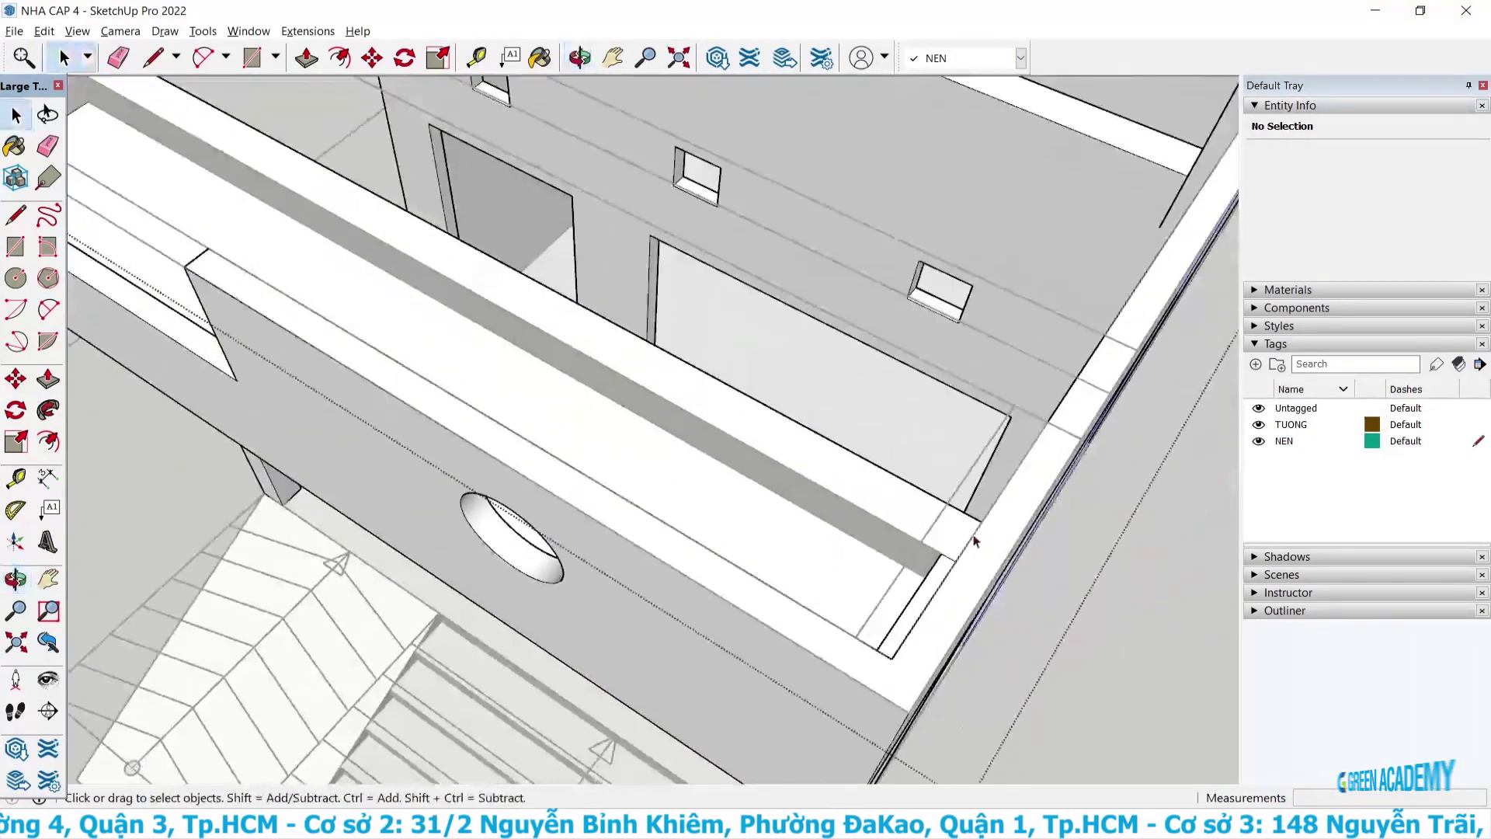
{"action": "scroll", "coordinate": [963, 575], "scroll_direction": "up", "scroll_amount": 2}
{"action": "scroll", "coordinate": [954, 547], "scroll_direction": "up", "scroll_amount": 2}
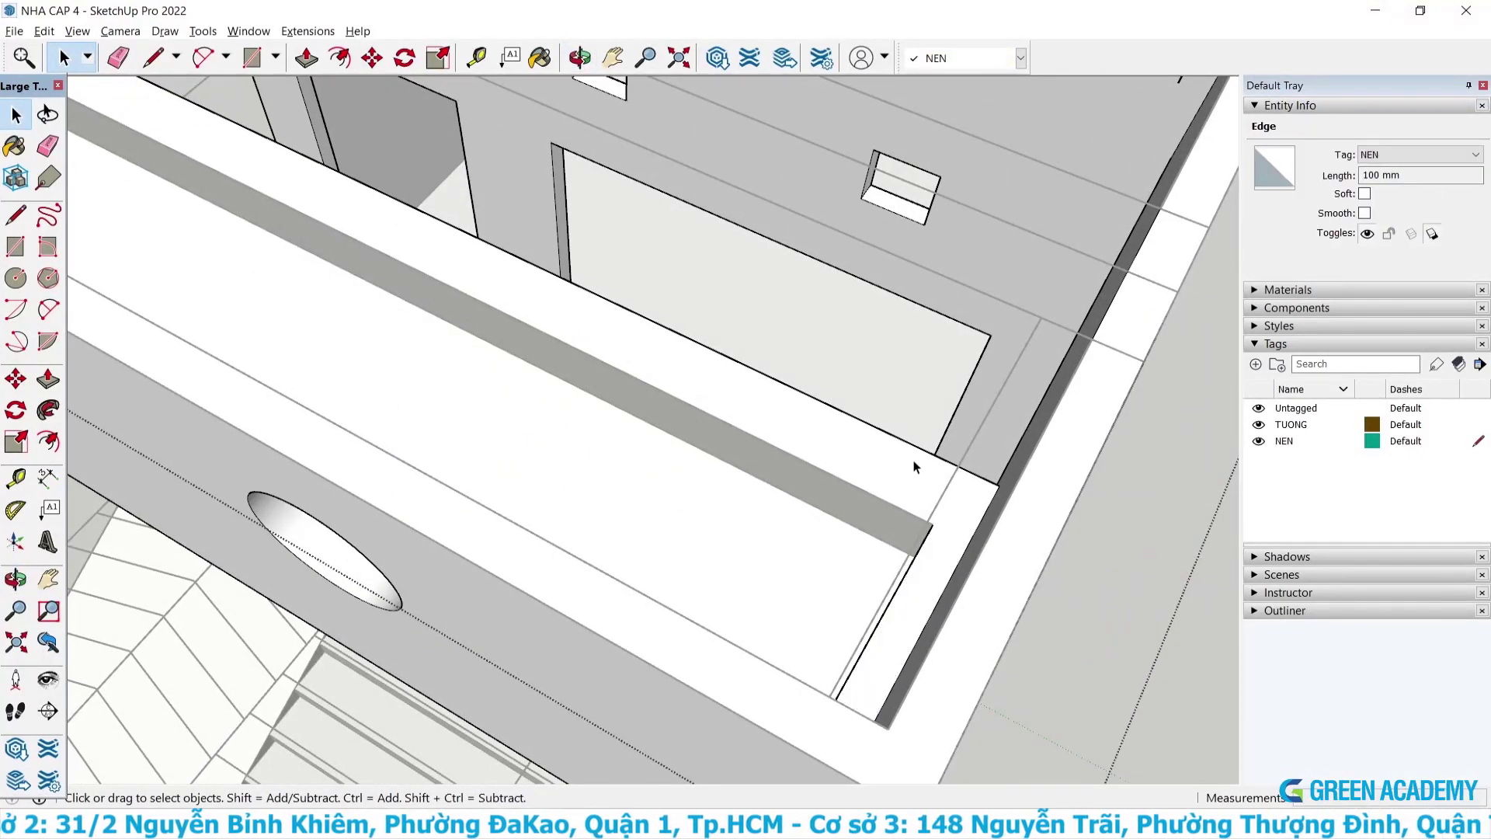
{"action": "scroll", "coordinate": [845, 458], "scroll_direction": "down", "scroll_amount": 4}
{"action": "mouse_move", "coordinate": [845, 458]}
{"action": "middle_mouse_down"}
{"action": "mouse_move", "coordinate": [739, 469]}
{"action": "mouse_move", "coordinate": [616, 409]}
{"action": "mouse_move", "coordinate": [670, 314]}
{"action": "mouse_move", "coordinate": [1086, 663]}
{"action": "mouse_move", "coordinate": [697, 3]}
{"action": "mouse_move", "coordinate": [513, 327]}
{"action": "middle_mouse_up"}
{"action": "scroll", "coordinate": [510, 323], "scroll_direction": "up", "scroll_amount": 3}
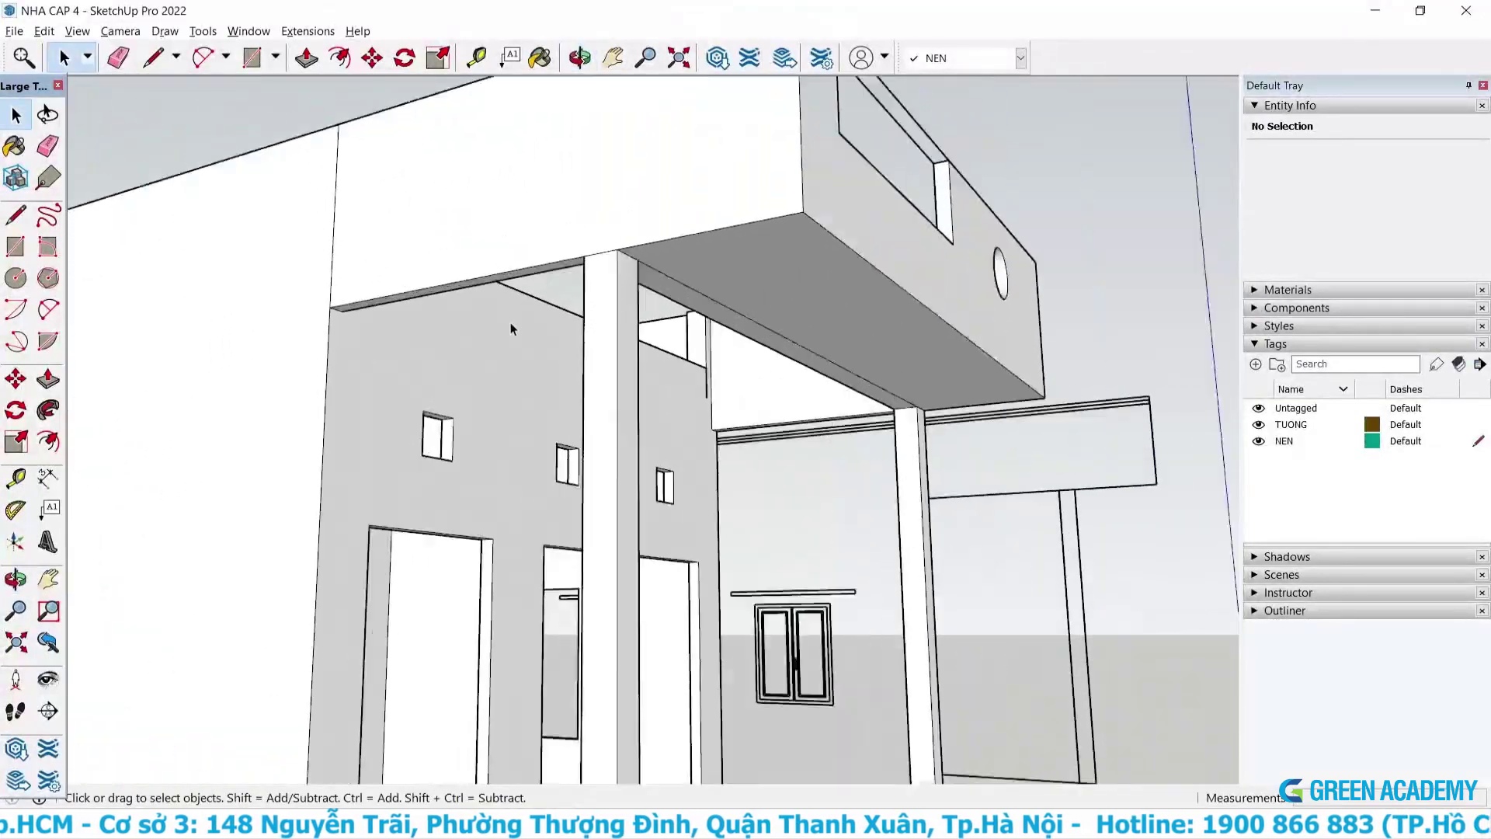
{"action": "scroll", "coordinate": [561, 273], "scroll_direction": "up", "scroll_amount": 2}
{"action": "mouse_move", "coordinate": [561, 274]}
{"action": "middle_mouse_down"}
{"action": "mouse_move", "coordinate": [786, 430]}
{"action": "mouse_move", "coordinate": [739, 720]}
{"action": "mouse_move", "coordinate": [849, 396]}
{"action": "mouse_move", "coordinate": [673, 531]}
{"action": "mouse_move", "coordinate": [858, 525]}
{"action": "mouse_move", "coordinate": [871, 492]}
{"action": "middle_mouse_up"}
{"action": "scroll", "coordinate": [672, 530], "scroll_direction": "up", "scroll_amount": 3}
{"action": "scroll", "coordinate": [673, 530], "scroll_direction": "up", "scroll_amount": 3}
{"action": "scroll", "coordinate": [672, 530], "scroll_direction": "up", "scroll_amount": 1}
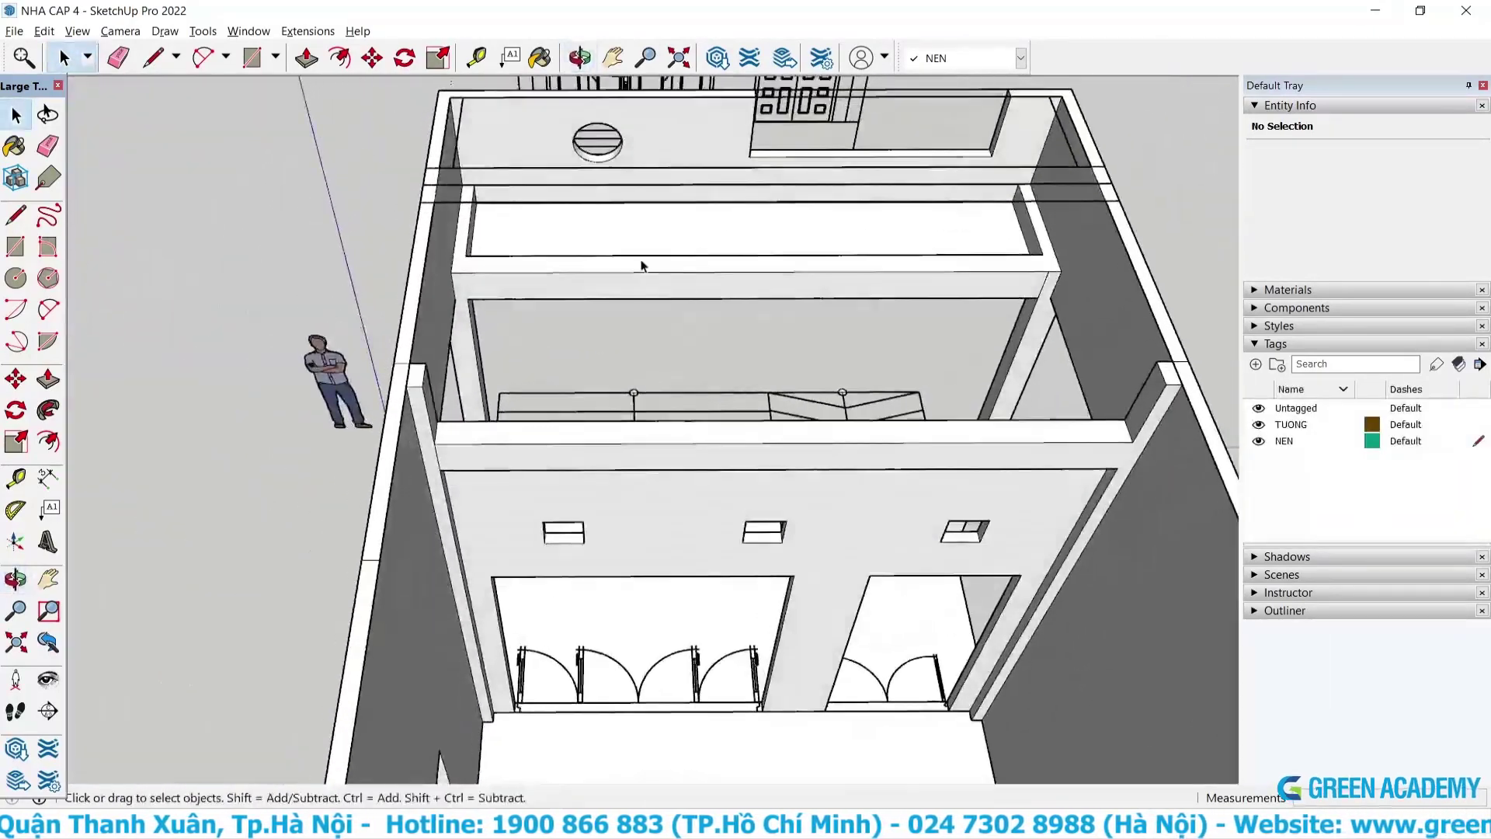
{"action": "mouse_move", "coordinate": [642, 266]}
{"action": "middle_mouse_down"}
{"action": "mouse_move", "coordinate": [795, 335]}
{"action": "mouse_move", "coordinate": [971, 380]}
{"action": "mouse_move", "coordinate": [1153, 346]}
{"action": "middle_mouse_up"}
{"action": "scroll", "coordinate": [1152, 346], "scroll_direction": "up", "scroll_amount": 3}
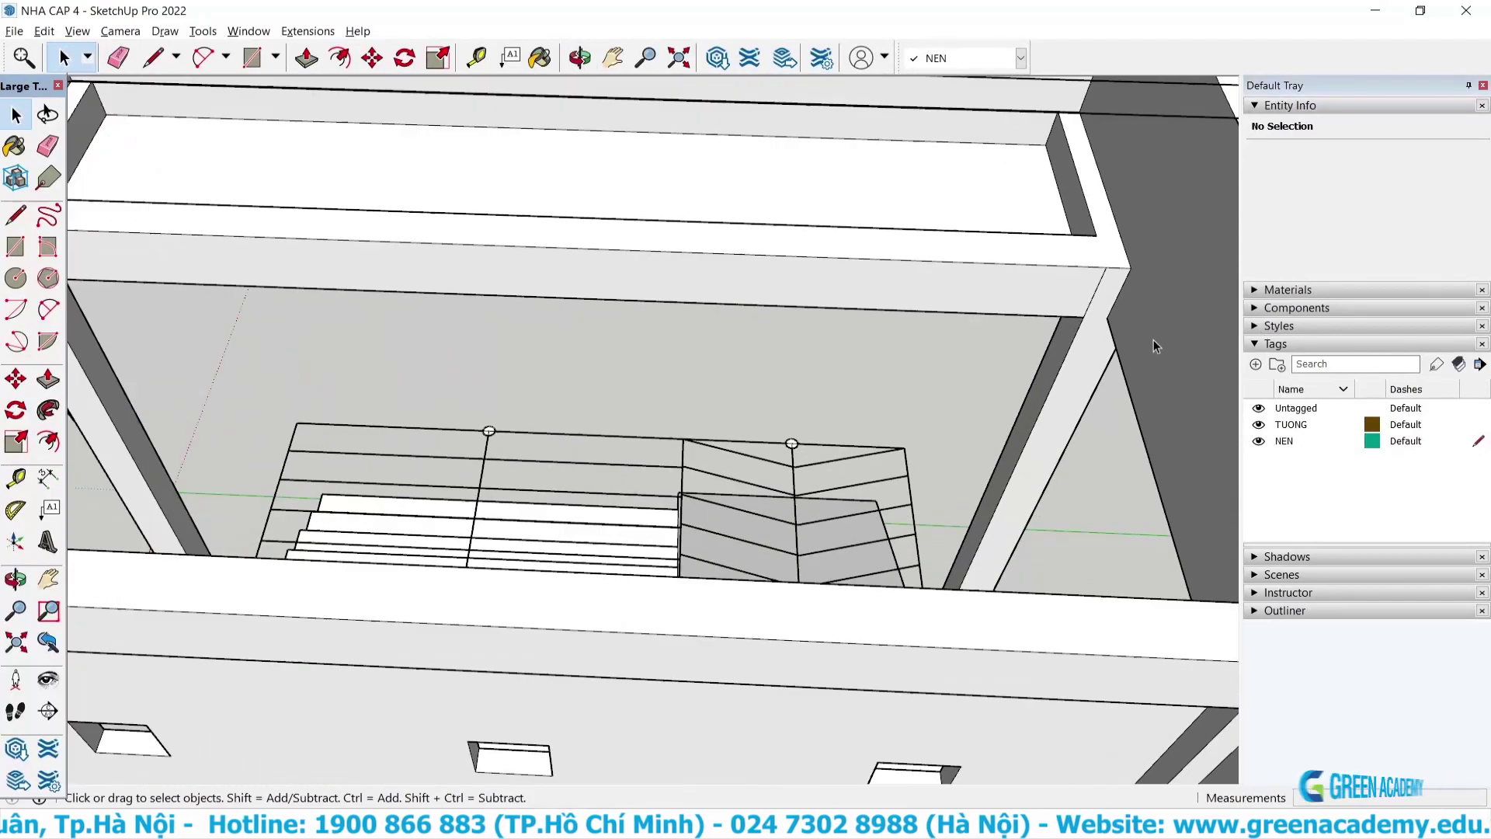
Draw a rectangle across the wall tops of the small room beside the stair.
{"action": "key", "text": "r"}
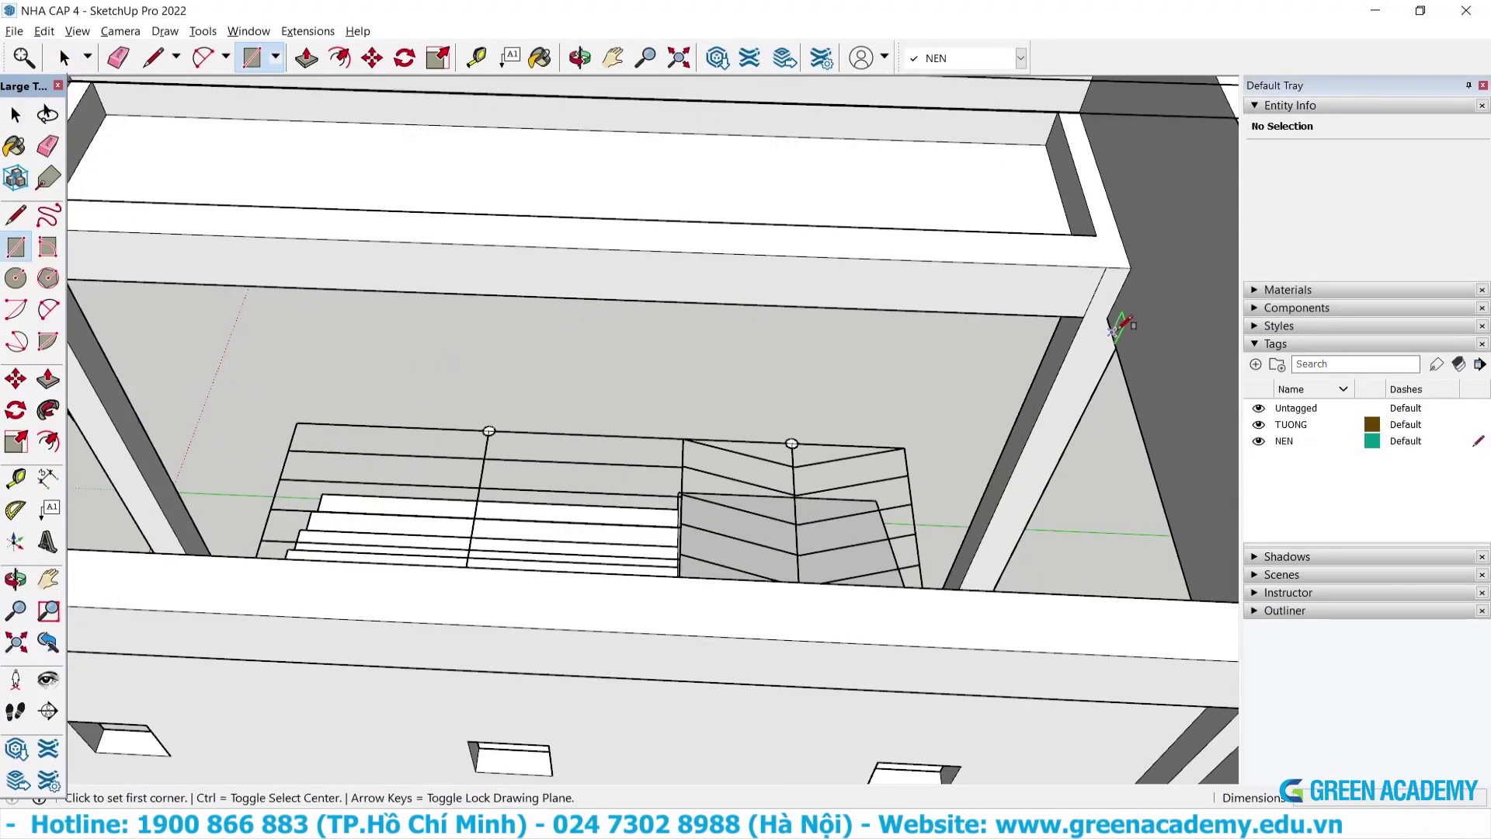
{"action": "scroll", "coordinate": [890, 308], "scroll_direction": "down", "scroll_amount": 5}
{"action": "mouse_move", "coordinate": [888, 309]}
{"action": "middle_mouse_down"}
{"action": "mouse_move", "coordinate": [419, 523]}
{"action": "mouse_move", "coordinate": [499, 236]}
{"action": "middle_mouse_up"}
{"action": "scroll", "coordinate": [503, 151], "scroll_direction": "up", "scroll_amount": 4}
{"action": "scroll", "coordinate": [582, 126], "scroll_direction": "up", "scroll_amount": 3}
{"action": "mouse_move", "coordinate": [583, 127]}
{"action": "middle_mouse_down"}
{"action": "mouse_move", "coordinate": [539, 116]}
{"action": "mouse_move", "coordinate": [423, 240]}
{"action": "mouse_move", "coordinate": [505, 300]}
{"action": "mouse_move", "coordinate": [603, 253]}
{"action": "mouse_move", "coordinate": [553, 256]}
{"action": "mouse_move", "coordinate": [483, 137]}
{"action": "middle_mouse_up"}
{"action": "scroll", "coordinate": [412, 234], "scroll_direction": "up", "scroll_amount": 1}
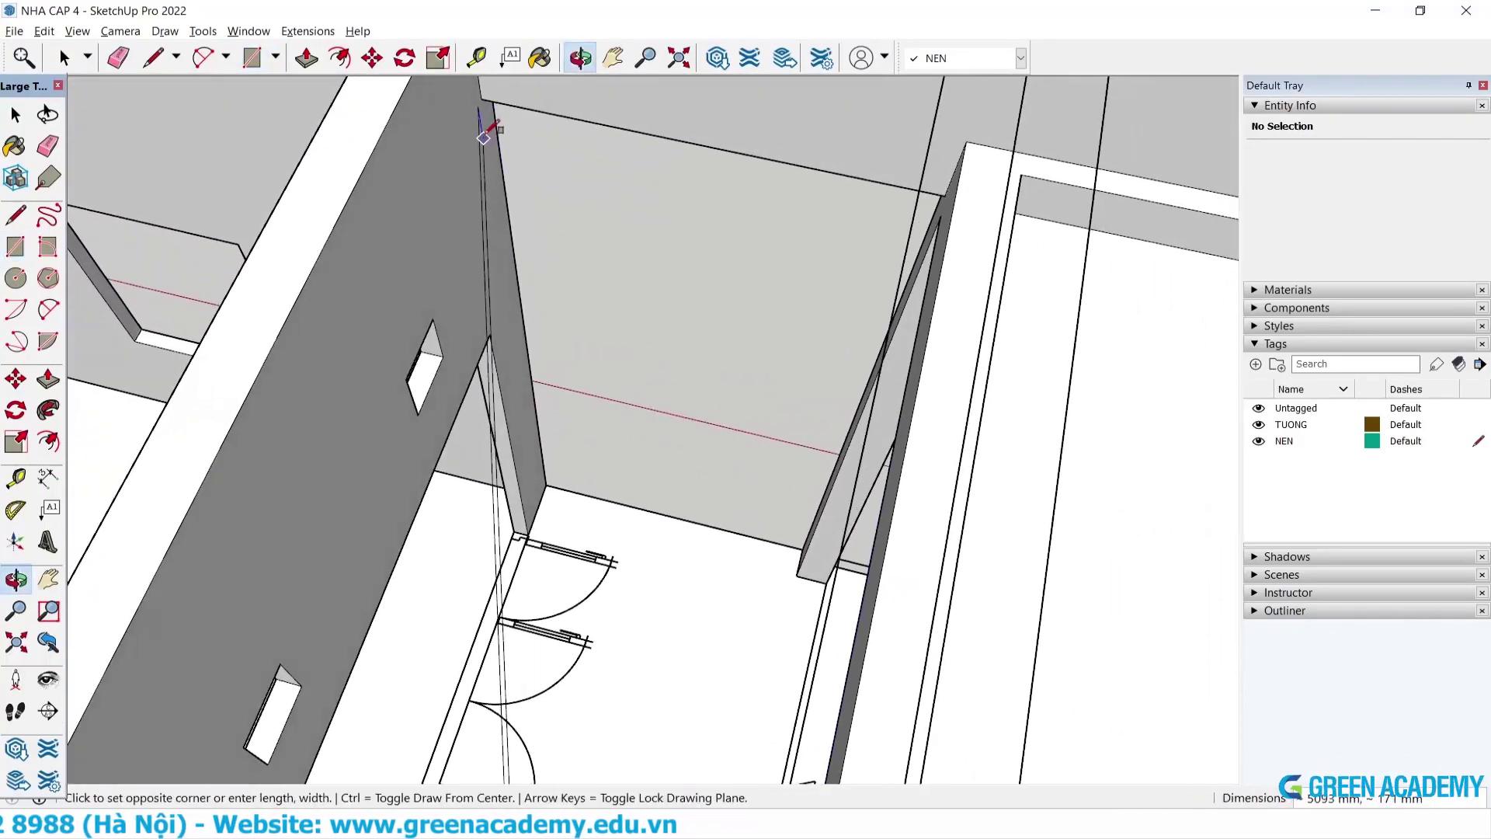
{"action": "left_click", "coordinate": [482, 97]}
{"action": "key", "text": "space"}
Orbit around to check the new 8.64 m² slab face, then select it.
{"action": "scroll", "coordinate": [552, 236], "scroll_direction": "down", "scroll_amount": 5}
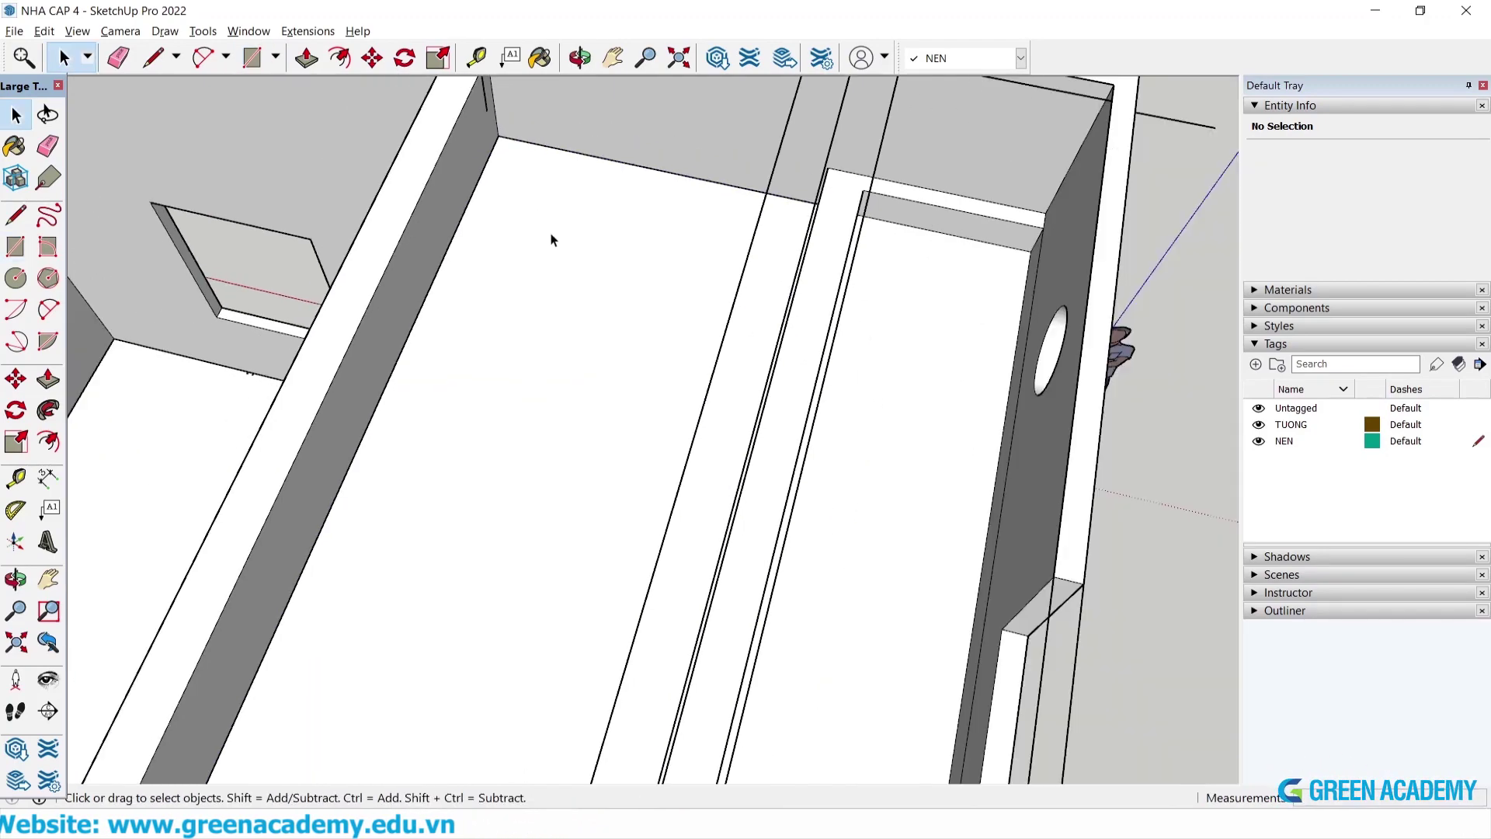
{"action": "key", "text": "o"}
{"action": "mouse_move", "coordinate": [553, 236]}
{"action": "left_mouse_down"}
{"action": "mouse_move", "coordinate": [599, 469]}
{"action": "mouse_move", "coordinate": [633, 100]}
{"action": "mouse_move", "coordinate": [710, 2]}
{"action": "mouse_move", "coordinate": [743, 105]}
{"action": "left_mouse_up"}
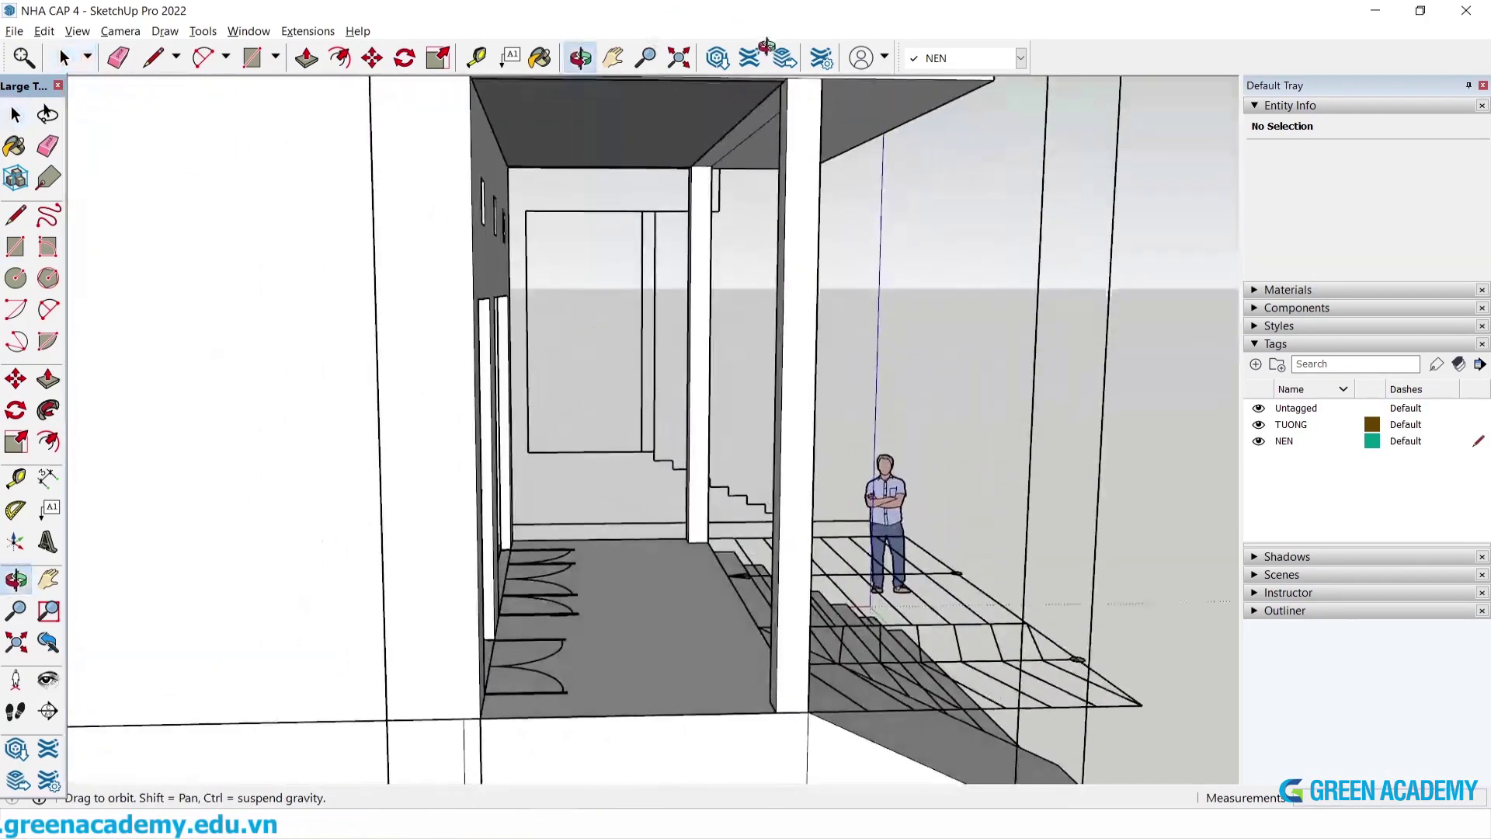
{"action": "key", "text": "space"}
{"action": "scroll", "coordinate": [743, 105], "scroll_direction": "up", "scroll_amount": 3}
{"action": "scroll", "coordinate": [706, 110], "scroll_direction": "up", "scroll_amount": 2}
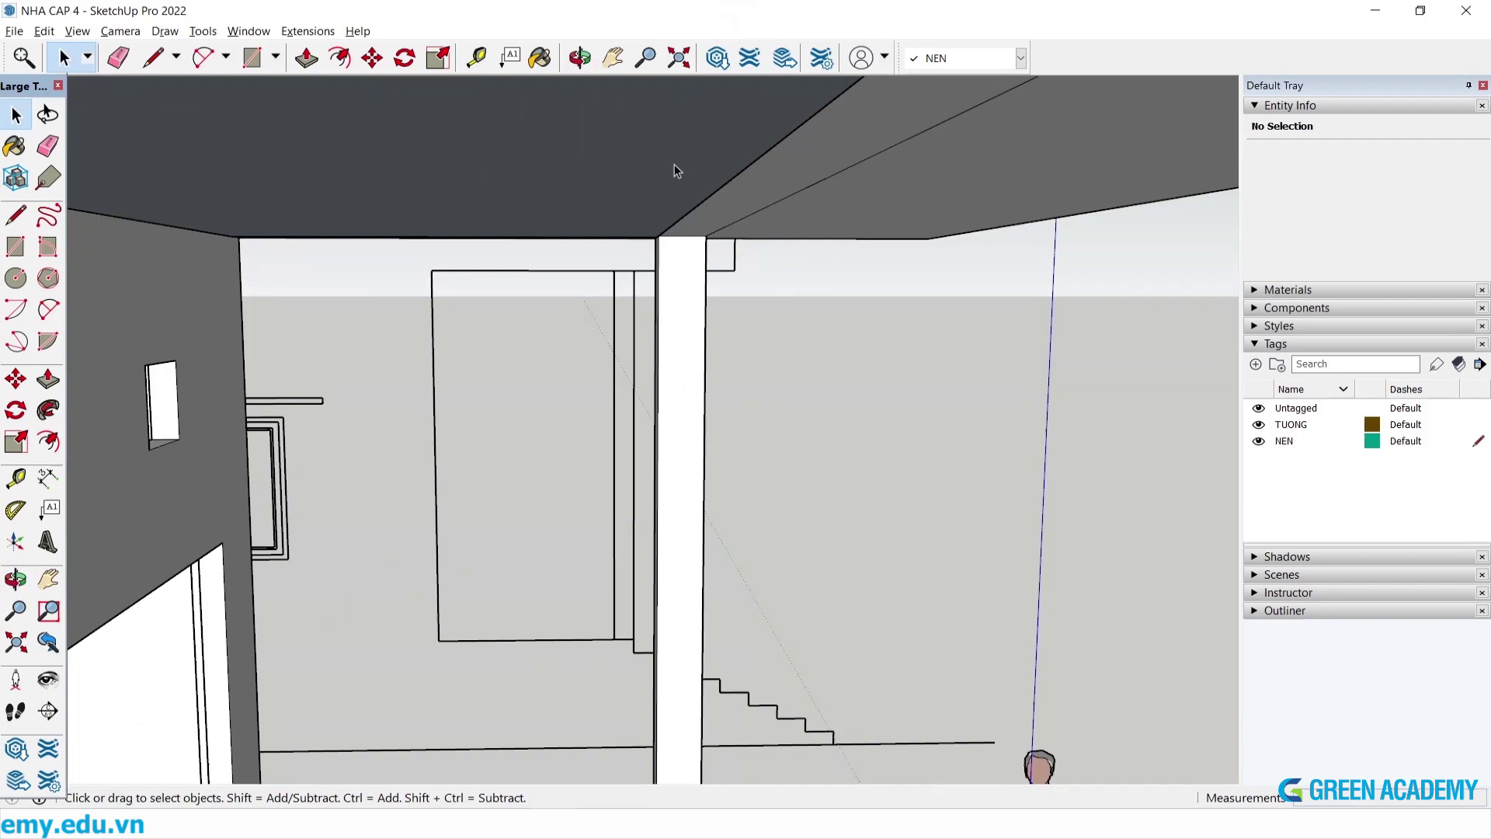
{"action": "middle_click_drag", "start_coordinate": [674, 171], "coordinate": [726, 192]}
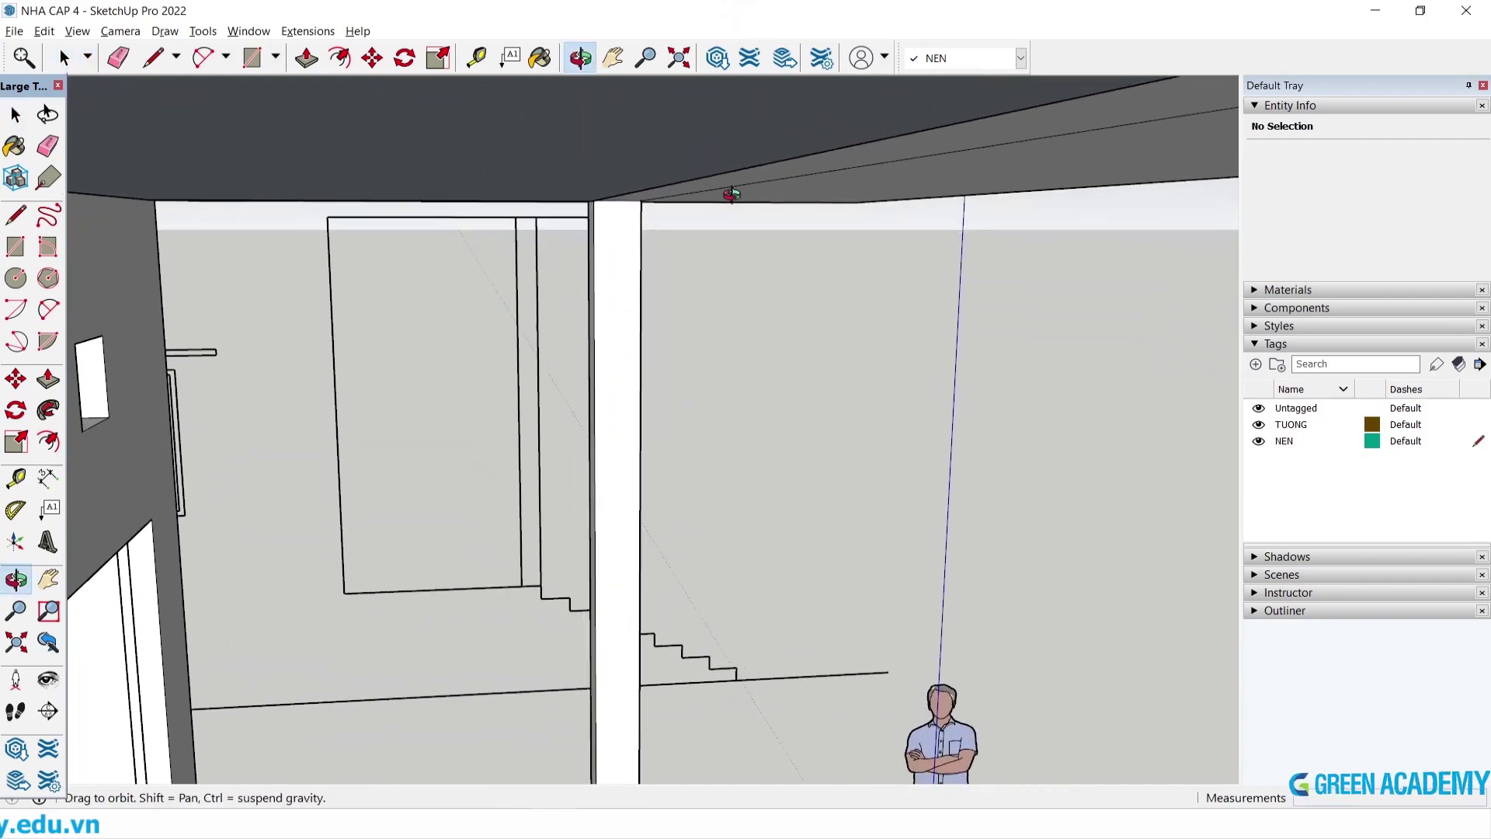
{"action": "scroll", "coordinate": [529, 383], "scroll_direction": "down", "scroll_amount": 5}
{"action": "mouse_move", "coordinate": [529, 383]}
{"action": "middle_mouse_down"}
{"action": "mouse_move", "coordinate": [588, 407]}
{"action": "mouse_move", "coordinate": [528, 306]}
{"action": "middle_mouse_up"}
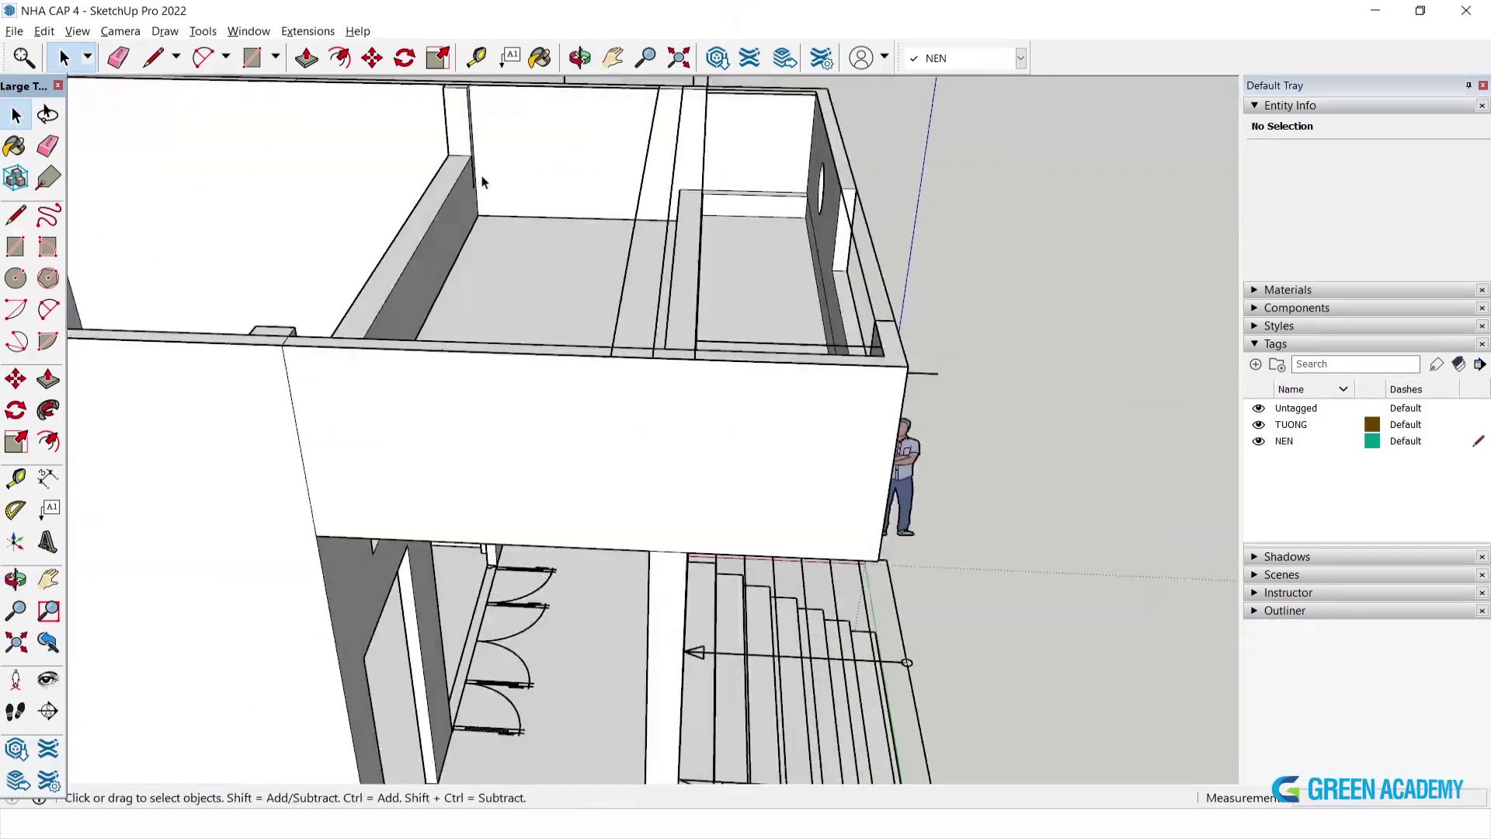
{"action": "scroll", "coordinate": [528, 306], "scroll_direction": "up", "scroll_amount": 4}
{"action": "left_click", "coordinate": [528, 306]}
{"action": "key", "text": "p"}
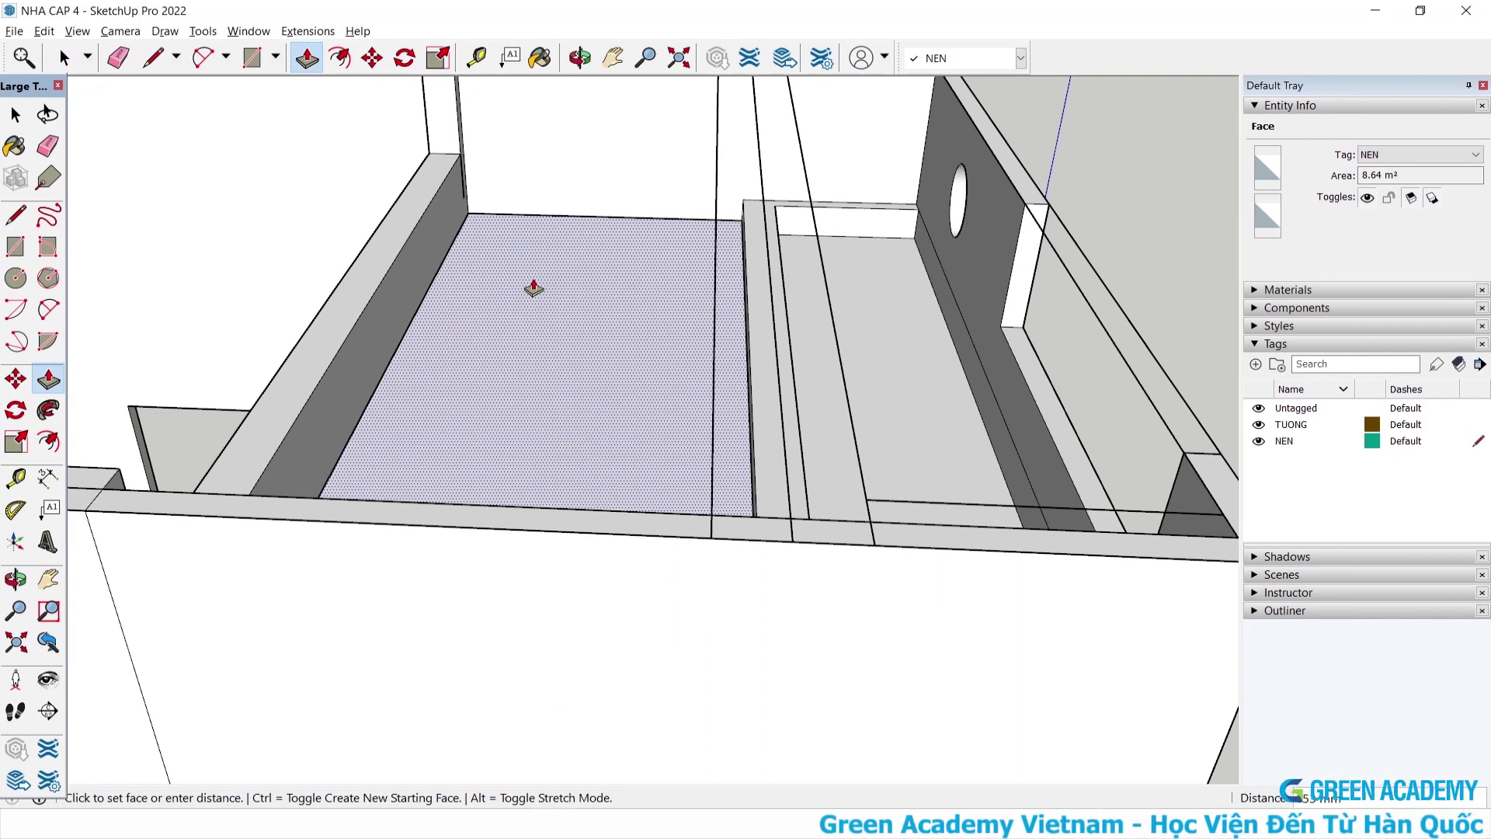
Finish the small slab's 153 mm extrusion and orbit to the porch ceiling underside.
{"action": "key", "text": "space"}
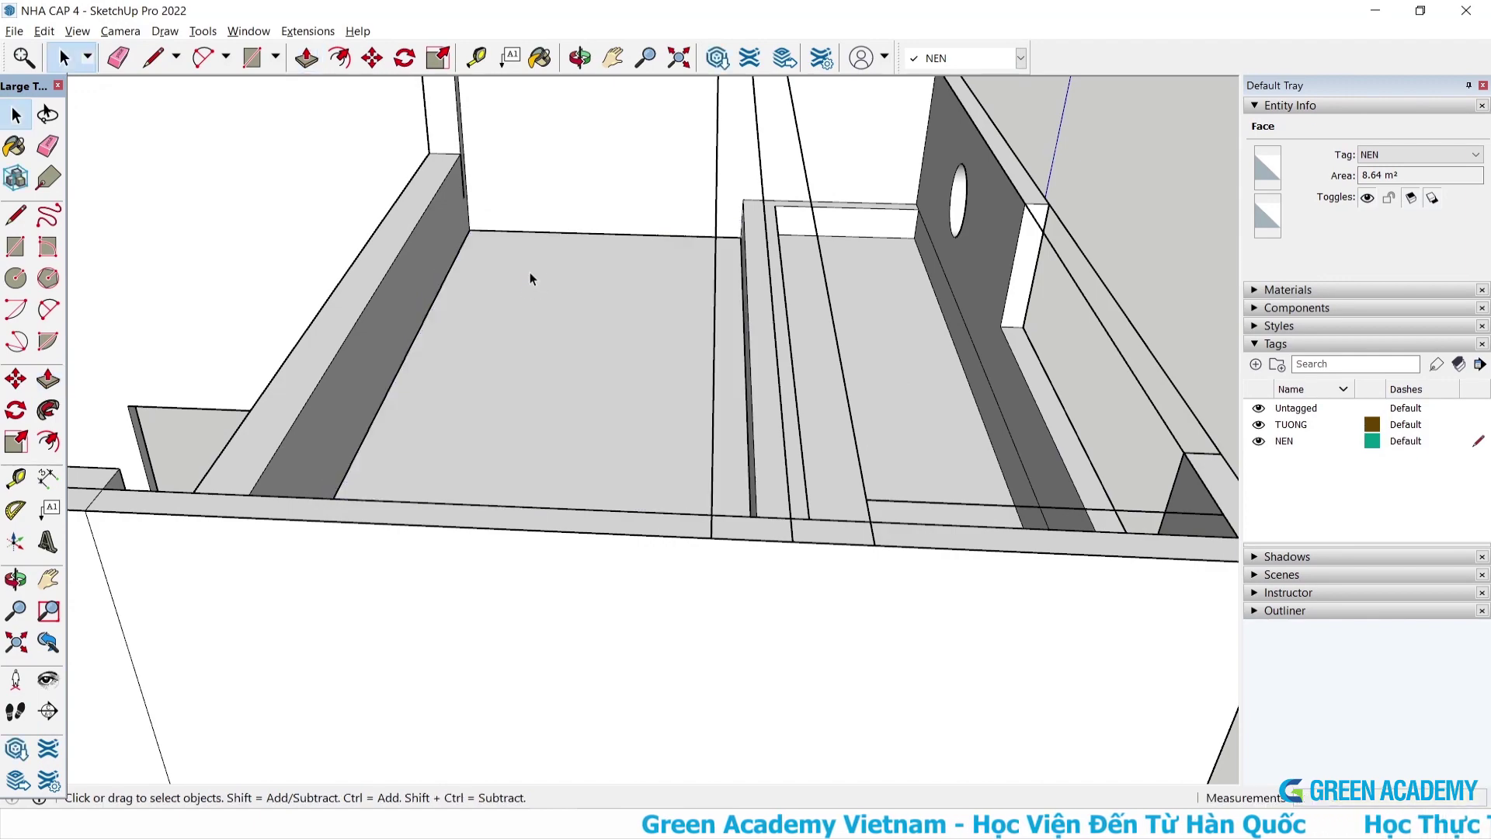
{"action": "scroll", "coordinate": [530, 272], "scroll_direction": "down", "scroll_amount": 5}
{"action": "middle_click_drag", "start_coordinate": [594, 262], "coordinate": [541, 75]}
{"action": "scroll", "coordinate": [552, 233], "scroll_direction": "up", "scroll_amount": 5}
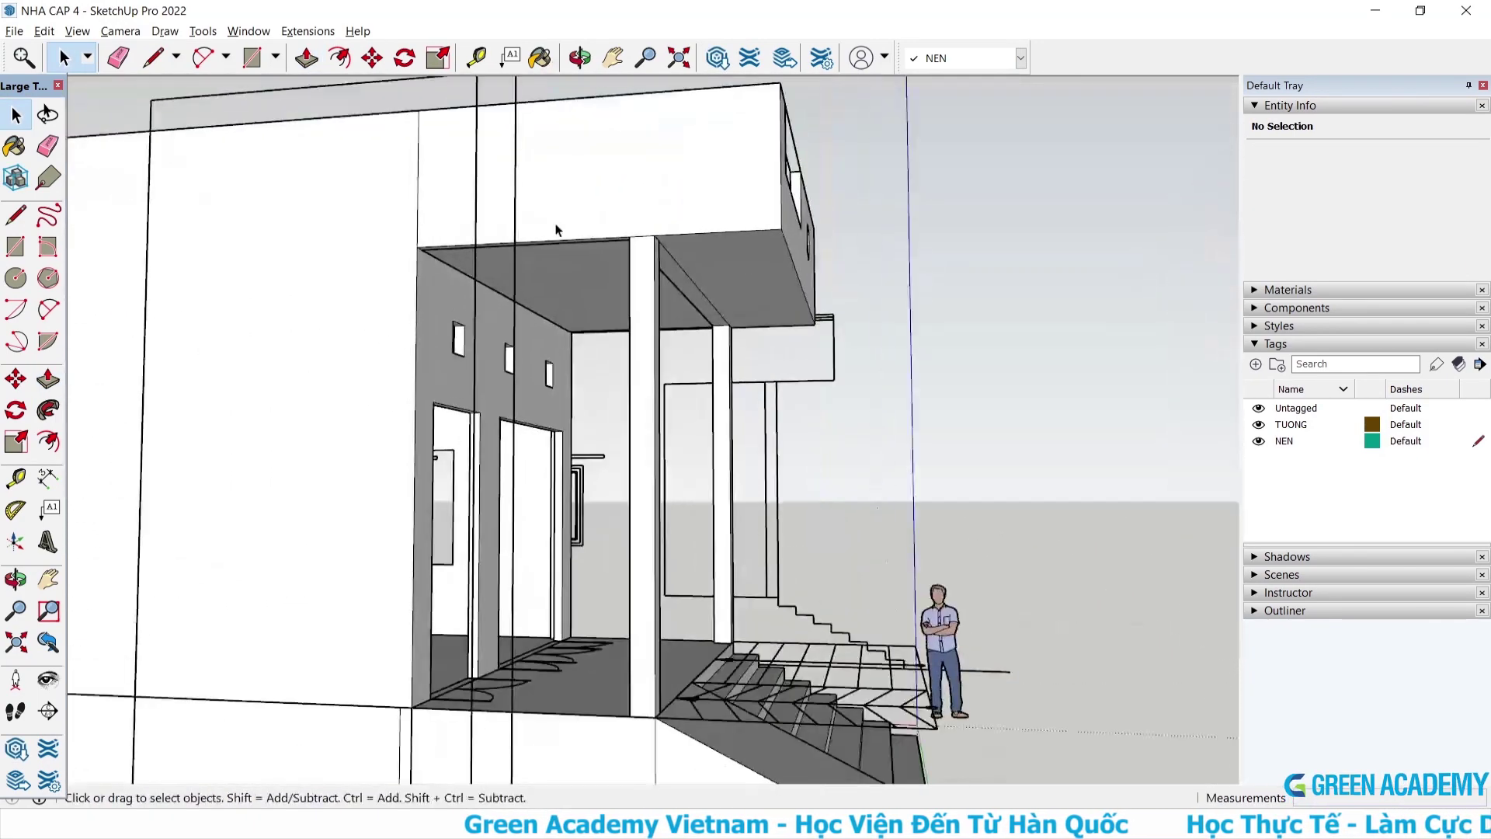
{"action": "scroll", "coordinate": [592, 233], "scroll_direction": "up", "scroll_amount": 4}
{"action": "mouse_move", "coordinate": [593, 233]}
{"action": "middle_mouse_down"}
{"action": "mouse_move", "coordinate": [641, 92]}
{"action": "mouse_move", "coordinate": [724, 316]}
{"action": "mouse_move", "coordinate": [678, 380]}
{"action": "mouse_move", "coordinate": [572, 360]}
{"action": "middle_mouse_up"}
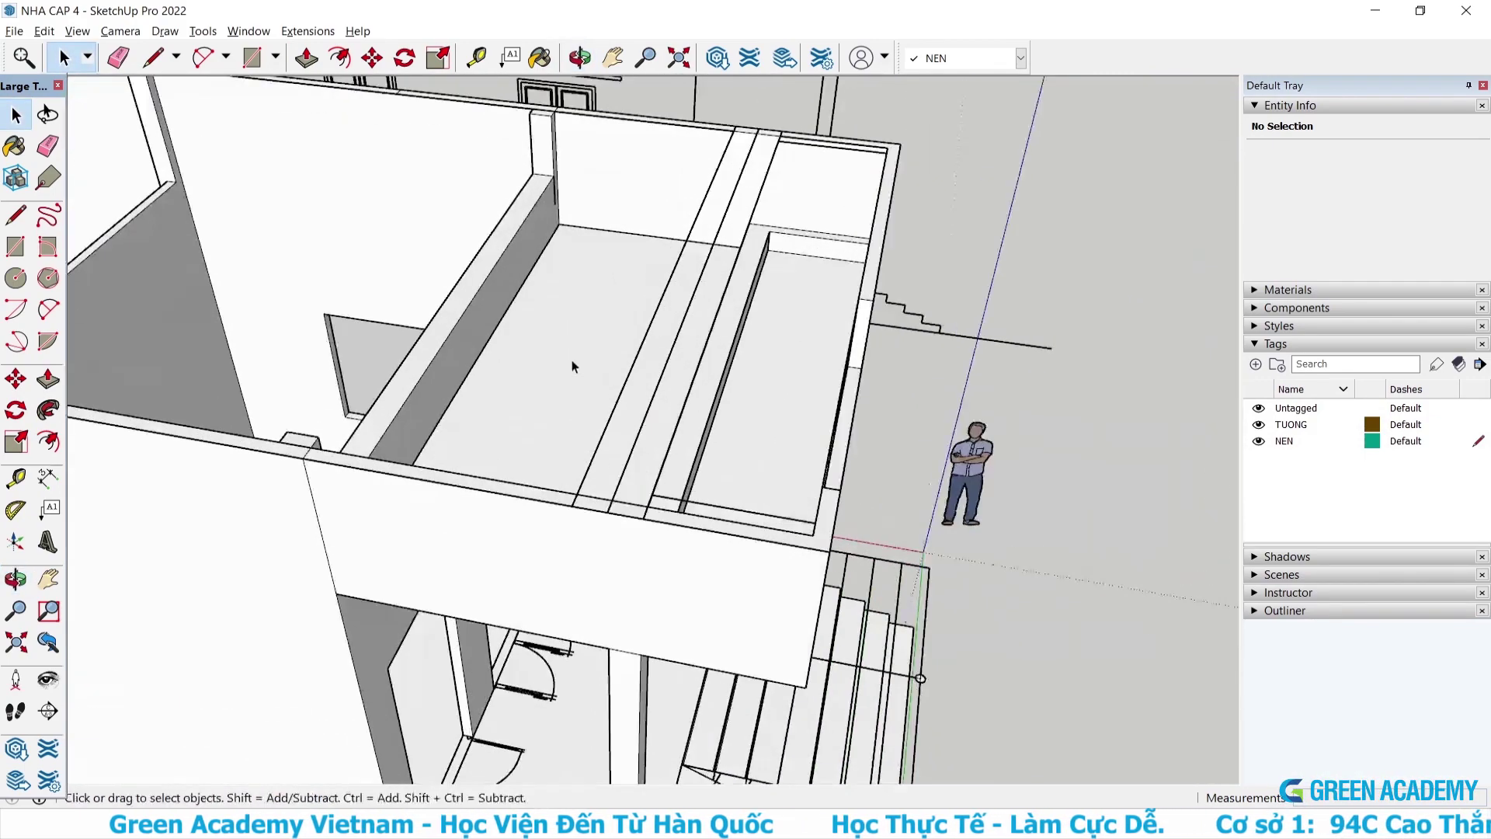
Make the small slab pieces one group and clear the selection.
{"action": "right_click", "coordinate": [618, 309]}
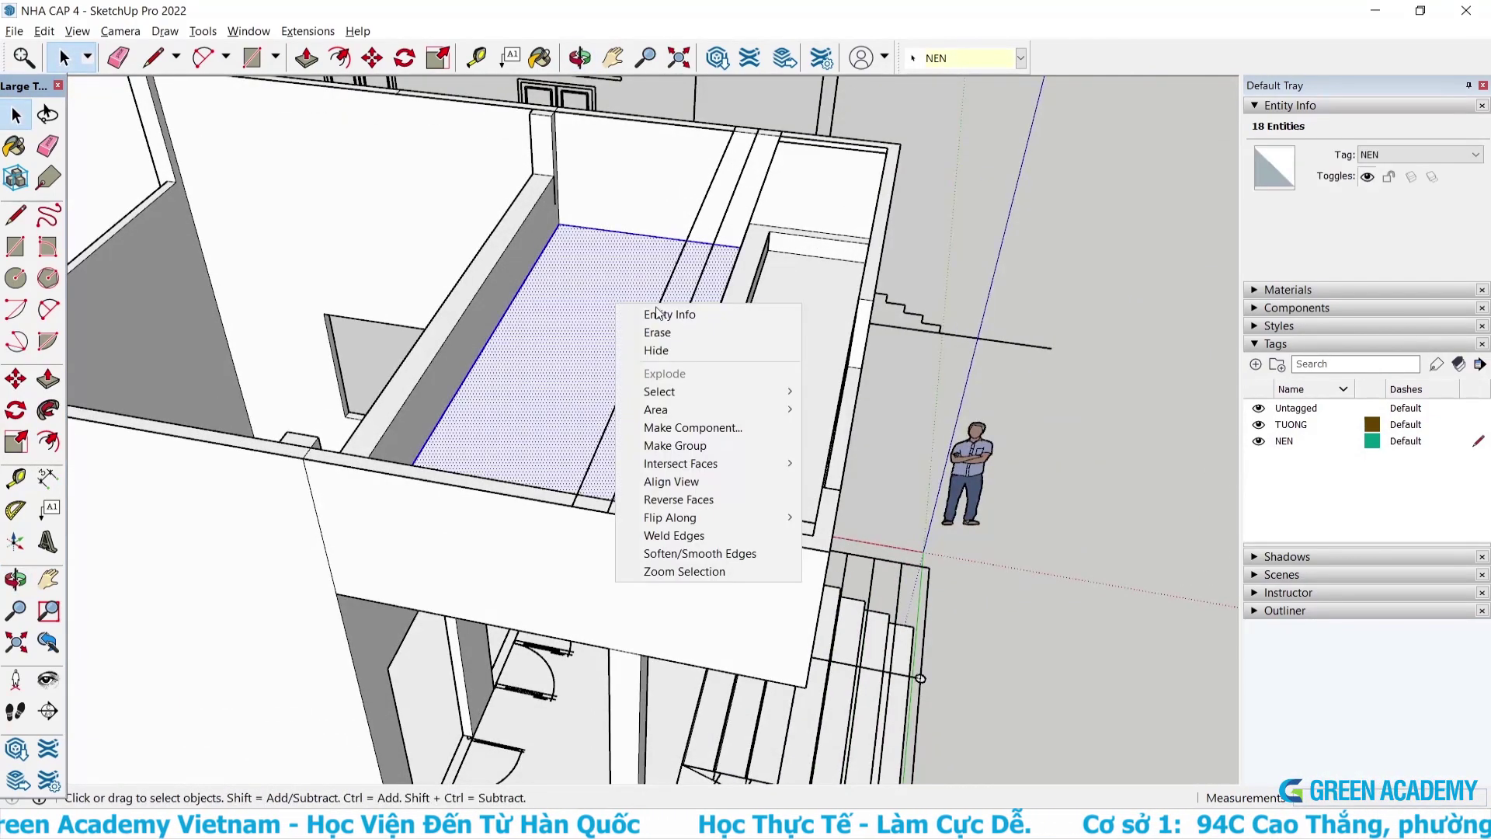
{"action": "left_click", "coordinate": [682, 445]}
{"action": "left_click", "coordinate": [1228, 393]}
{"action": "mouse_move", "coordinate": [1228, 393]}
{"action": "middle_mouse_down"}
{"action": "mouse_move", "coordinate": [754, 293]}
{"action": "mouse_move", "coordinate": [737, 275]}
{"action": "mouse_move", "coordinate": [819, 282]}
{"action": "middle_mouse_up"}
{"action": "scroll", "coordinate": [738, 276], "scroll_direction": "up", "scroll_amount": 5}
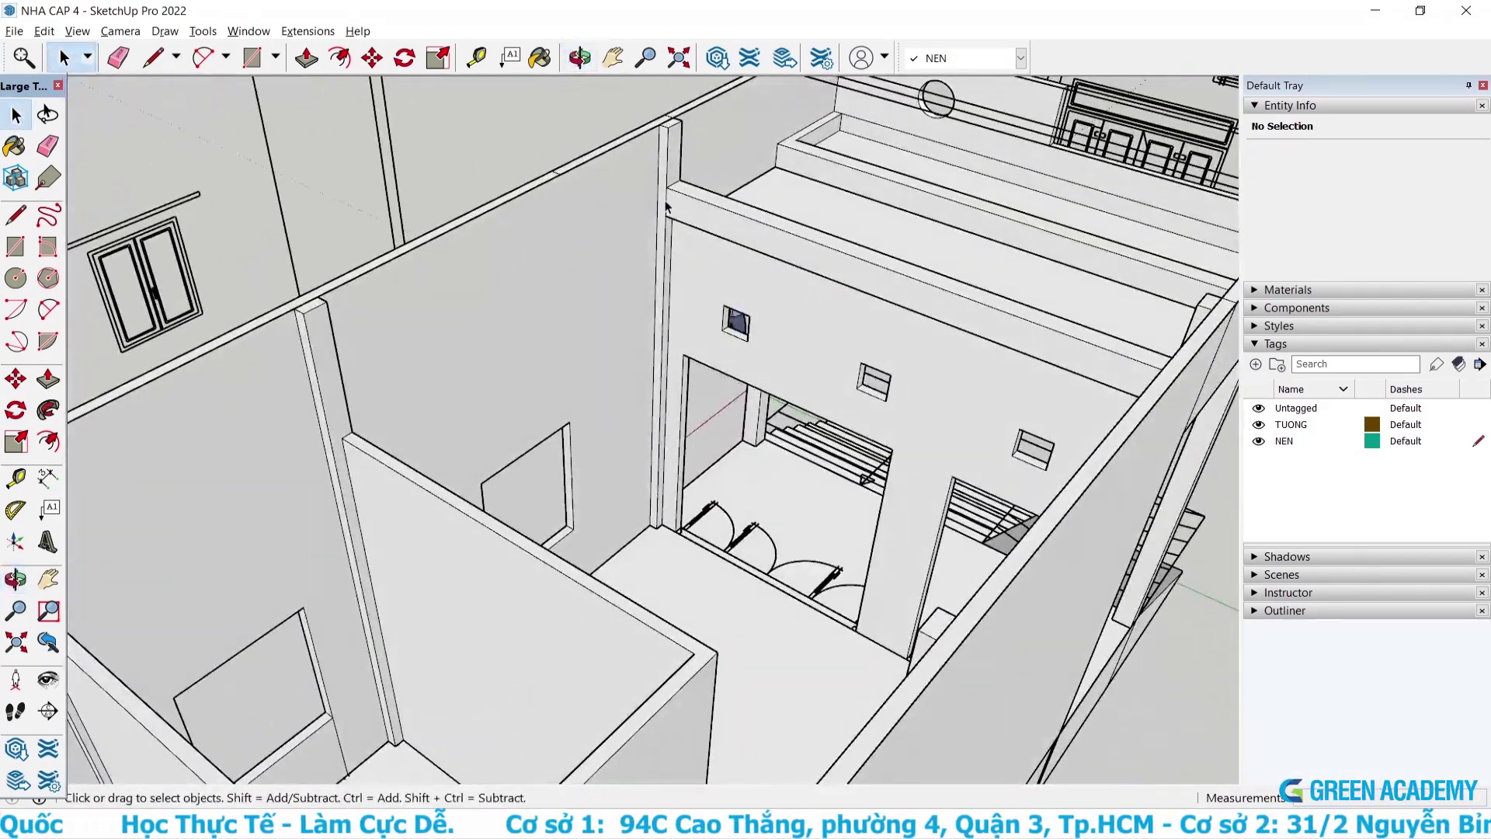
Orbit and zoom to a top-down view of the upper-floor walls.
{"action": "scroll", "coordinate": [666, 206], "scroll_direction": "down", "scroll_amount": 3}
{"action": "scroll", "coordinate": [698, 208], "scroll_direction": "down", "scroll_amount": 3}
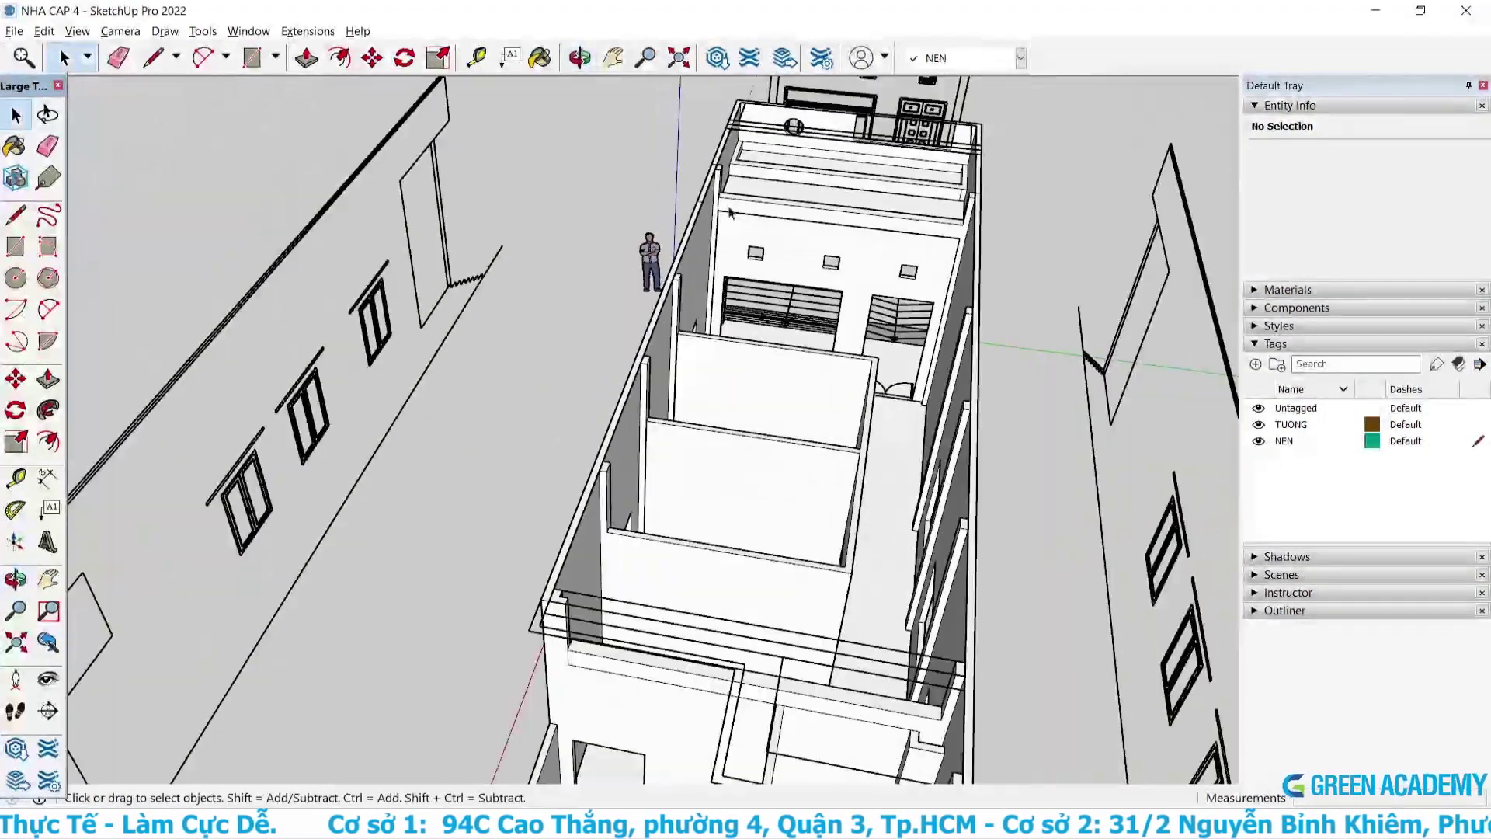
{"action": "middle_click_drag", "start_coordinate": [729, 211], "coordinate": [784, 293]}
{"action": "scroll", "coordinate": [784, 293], "scroll_direction": "up", "scroll_amount": 2}
{"action": "scroll", "coordinate": [784, 293], "scroll_direction": "up", "scroll_amount": 3}
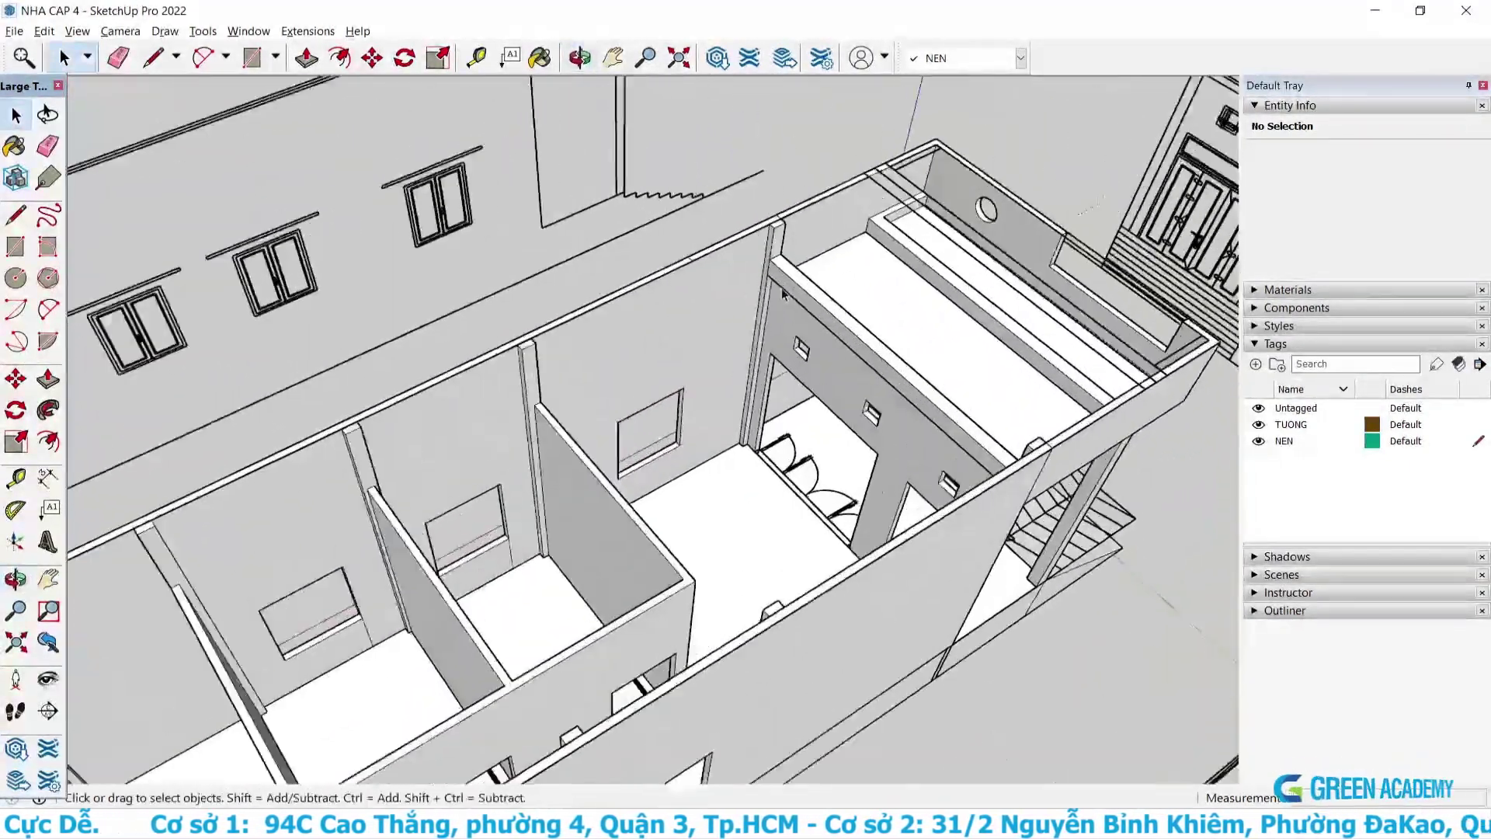
{"action": "scroll", "coordinate": [784, 294], "scroll_direction": "up", "scroll_amount": 2}
{"action": "scroll", "coordinate": [771, 279], "scroll_direction": "up", "scroll_amount": 2}
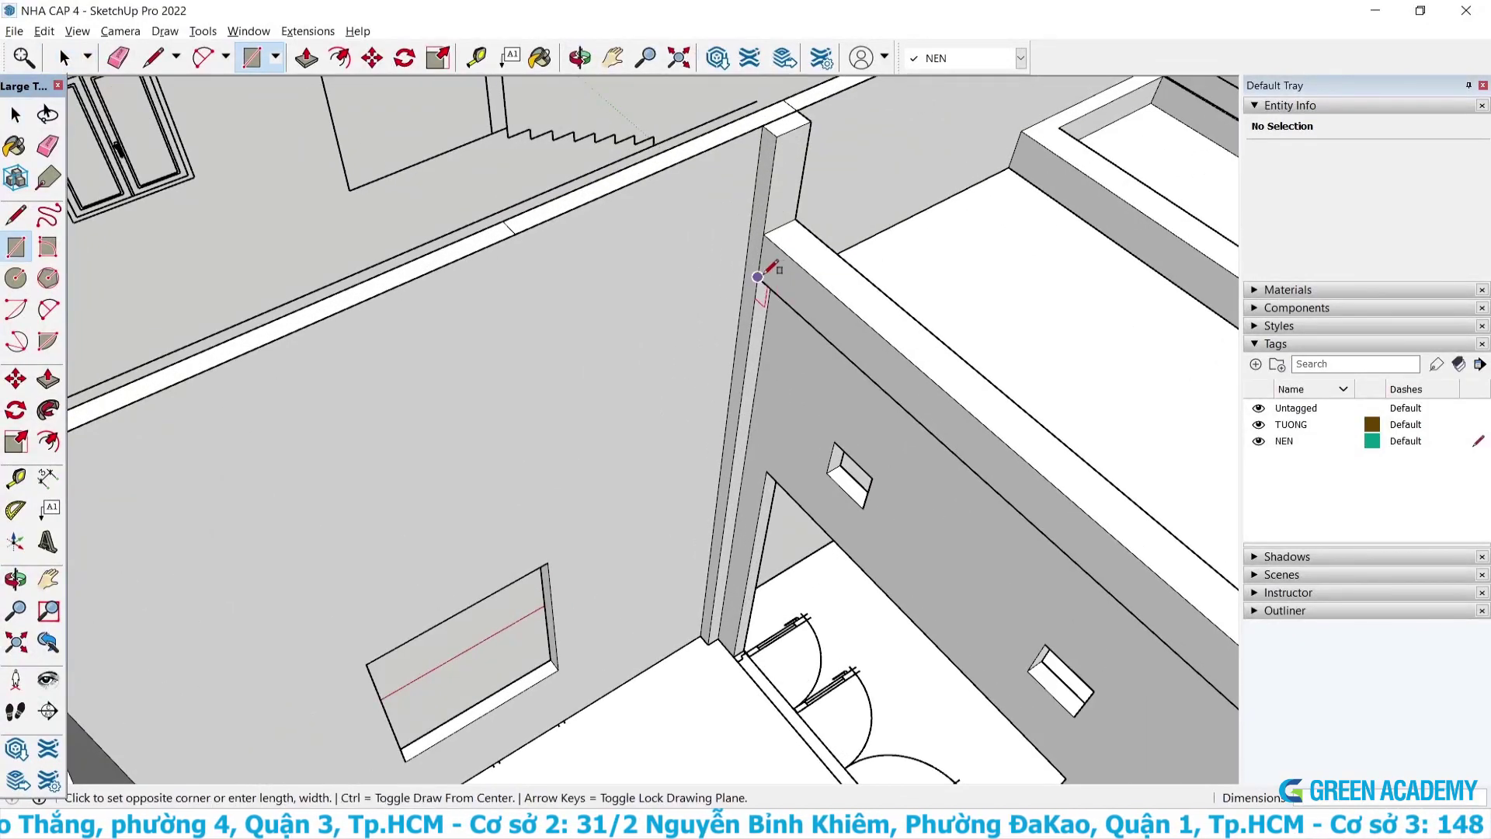
{"action": "scroll", "coordinate": [757, 277], "scroll_direction": "down", "scroll_amount": 3}
{"action": "scroll", "coordinate": [765, 233], "scroll_direction": "down", "scroll_amount": 3}
{"action": "scroll", "coordinate": [775, 206], "scroll_direction": "down", "scroll_amount": 2}
{"action": "mouse_move", "coordinate": [776, 207]}
{"action": "middle_mouse_down"}
{"action": "mouse_move", "coordinate": [426, 506]}
{"action": "mouse_move", "coordinate": [403, 434]}
{"action": "mouse_move", "coordinate": [231, 340]}
{"action": "middle_mouse_up"}
Draw the 11100 × 4600 mm rectangle across the main room's wall tops.
{"action": "scroll", "coordinate": [404, 435], "scroll_direction": "up", "scroll_amount": 3}
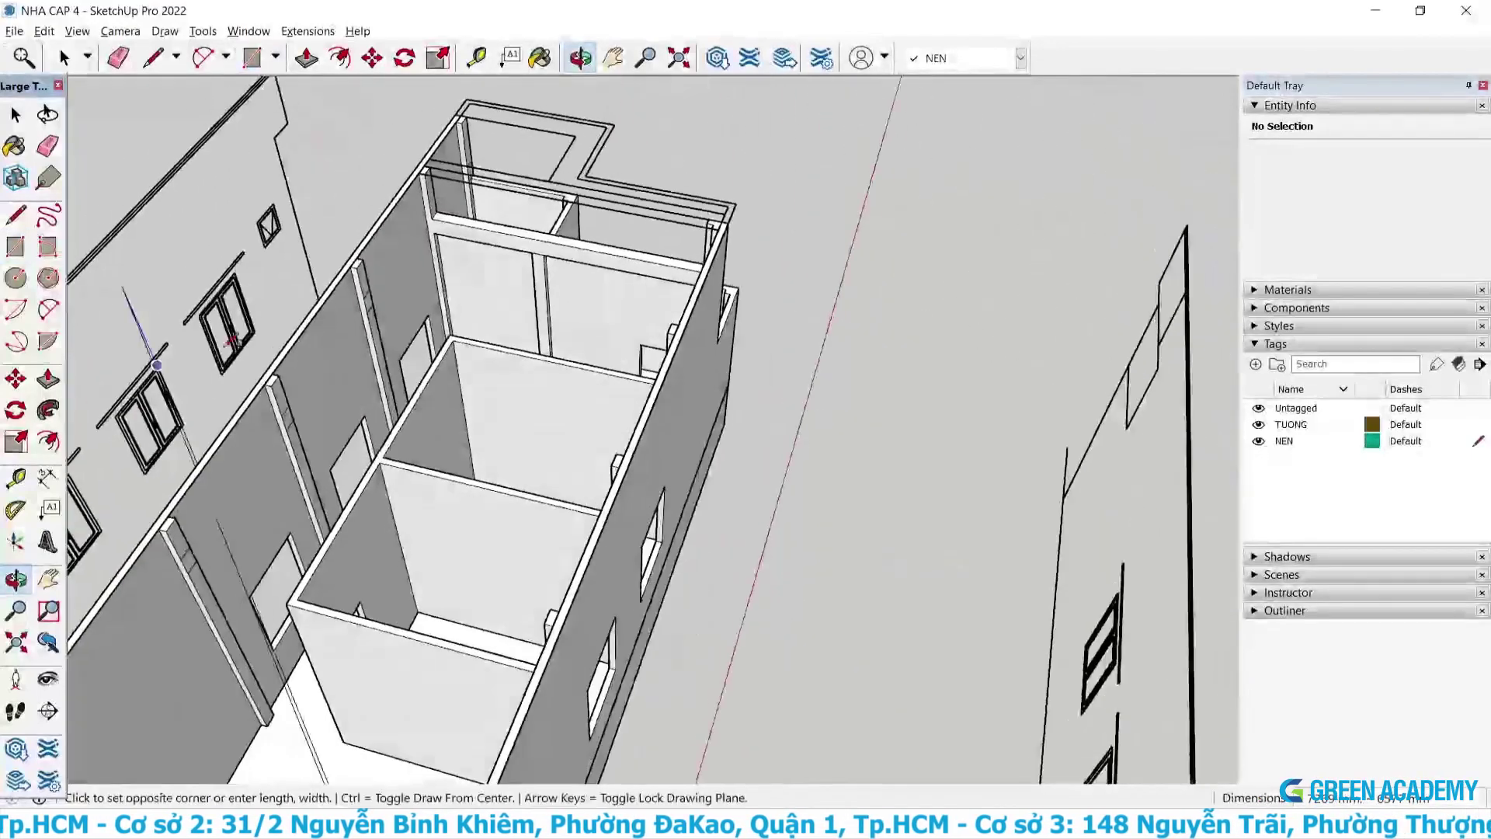
{"action": "scroll", "coordinate": [231, 340], "scroll_direction": "up", "scroll_amount": 3}
{"action": "scroll", "coordinate": [466, 155], "scroll_direction": "up", "scroll_amount": 3}
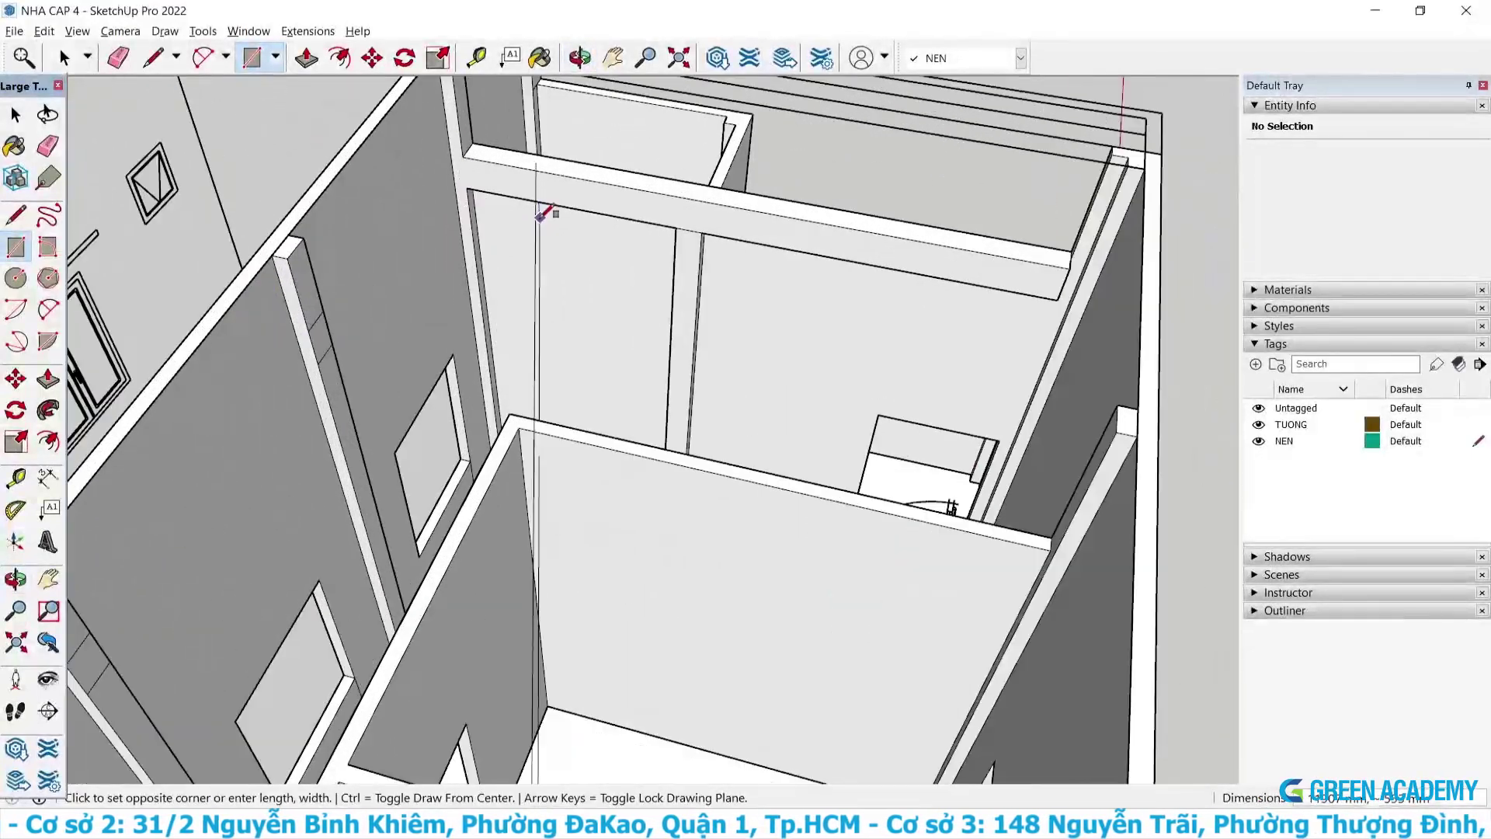
{"action": "left_click", "coordinate": [466, 154]}
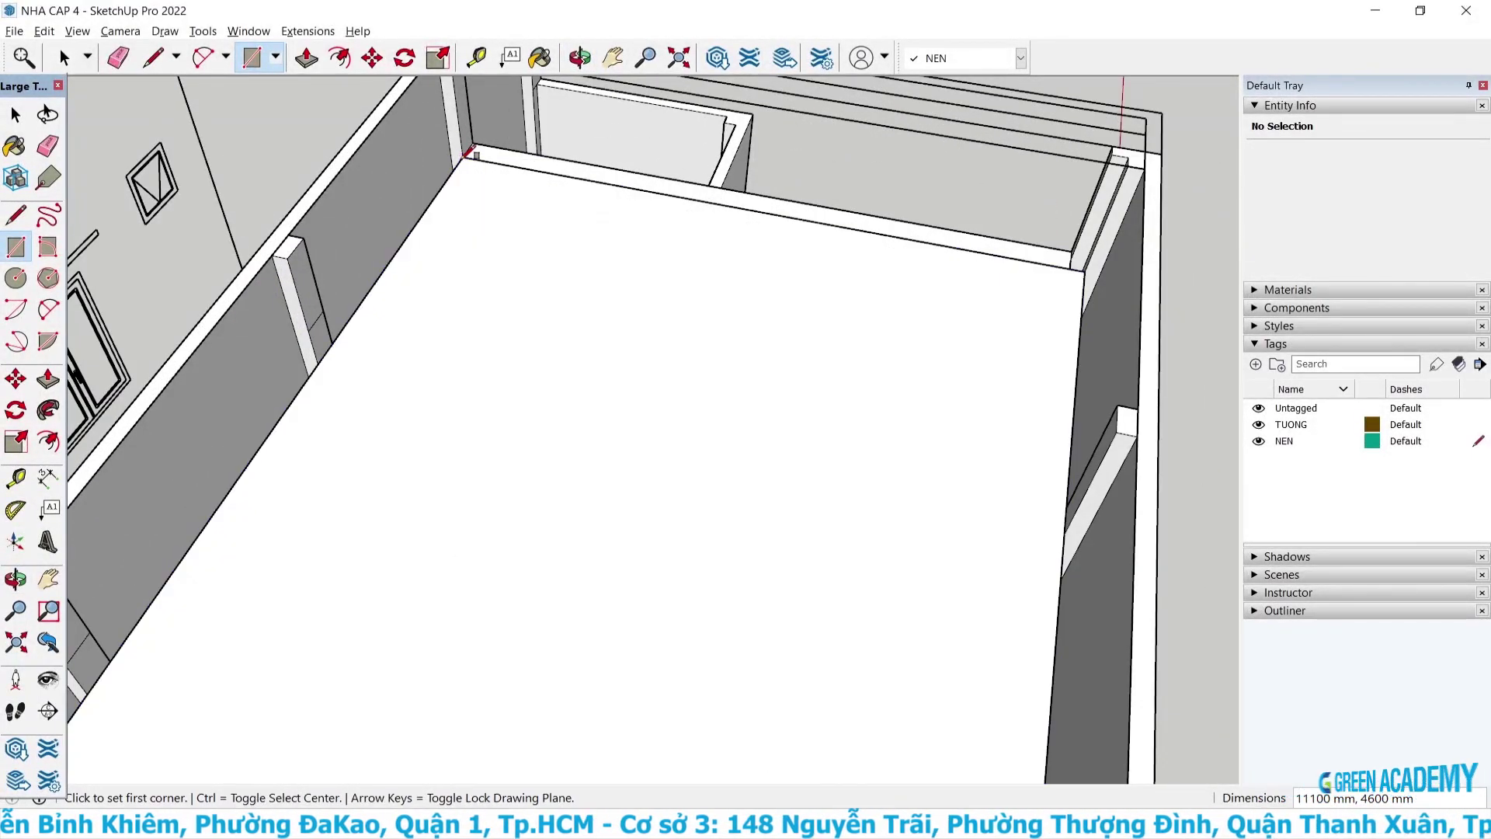
{"action": "key", "text": "space"}
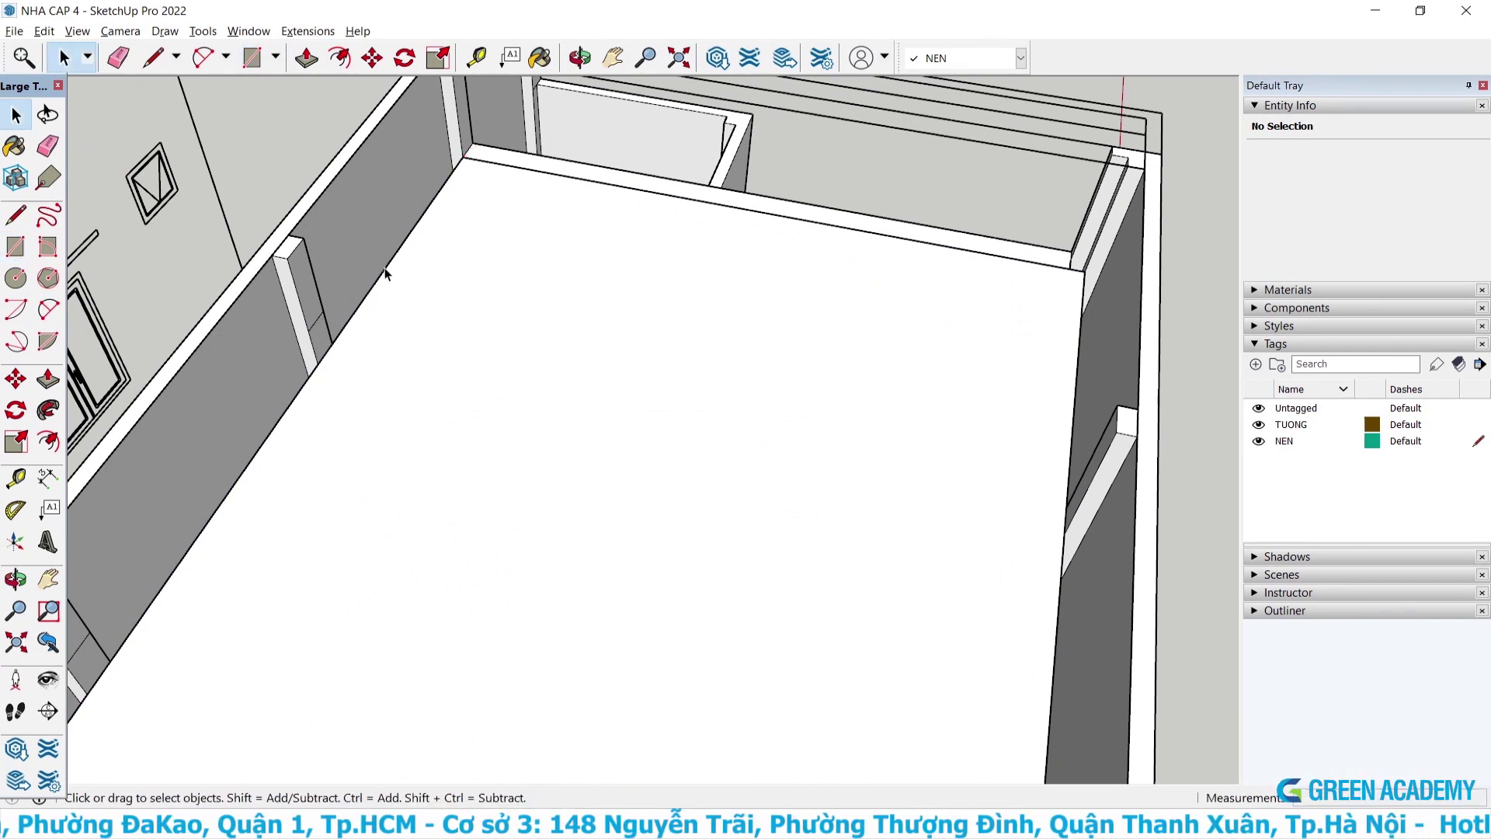
Move both long edges of the slab face along green out to the wall lines.
{"action": "left_click", "coordinate": [574, 461]}
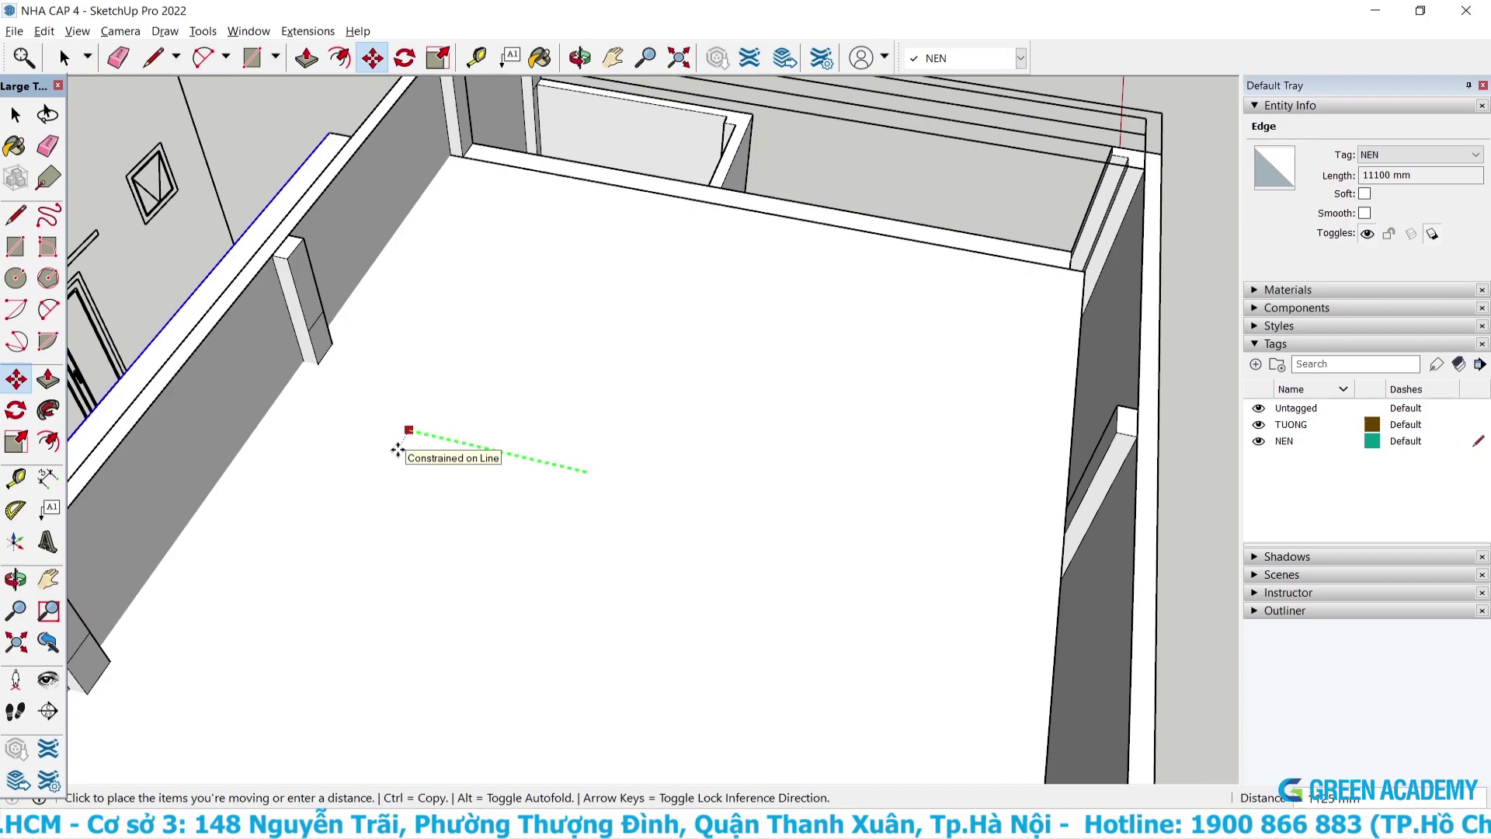
{"action": "key", "text": "Return"}
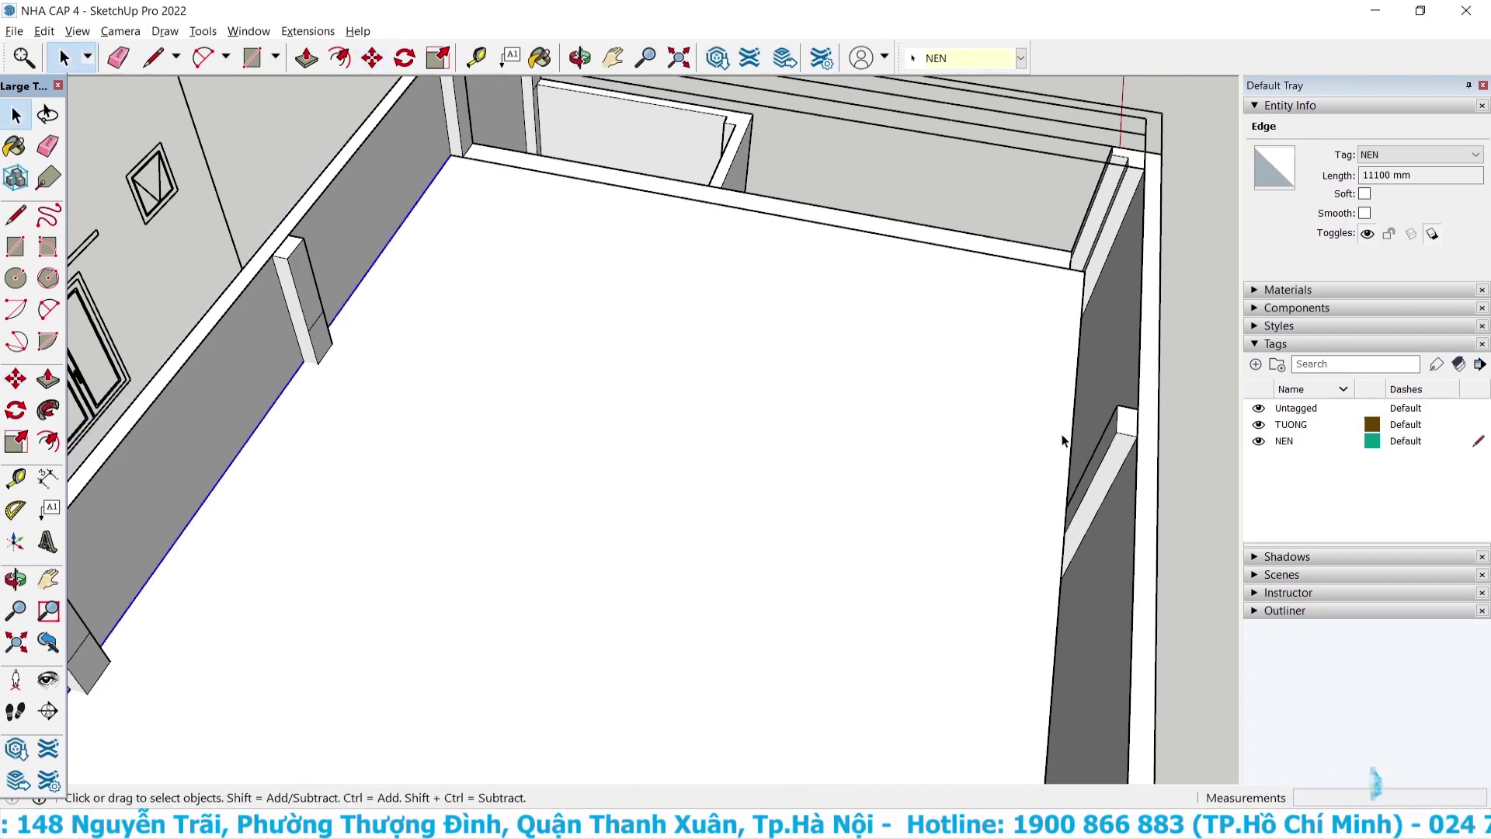
{"action": "left_click", "coordinate": [1069, 438]}
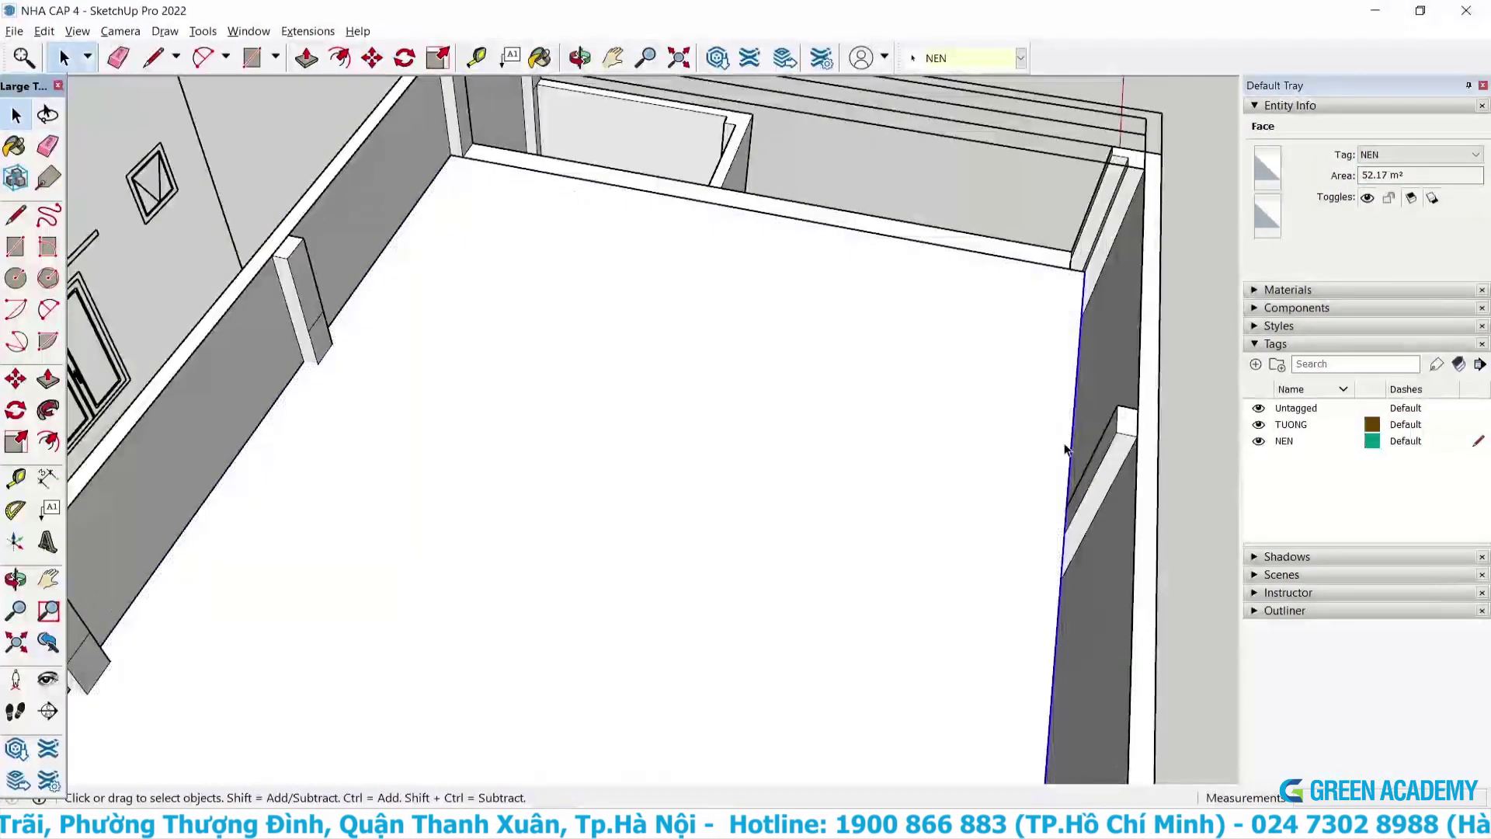
{"action": "left_click", "coordinate": [613, 477]}
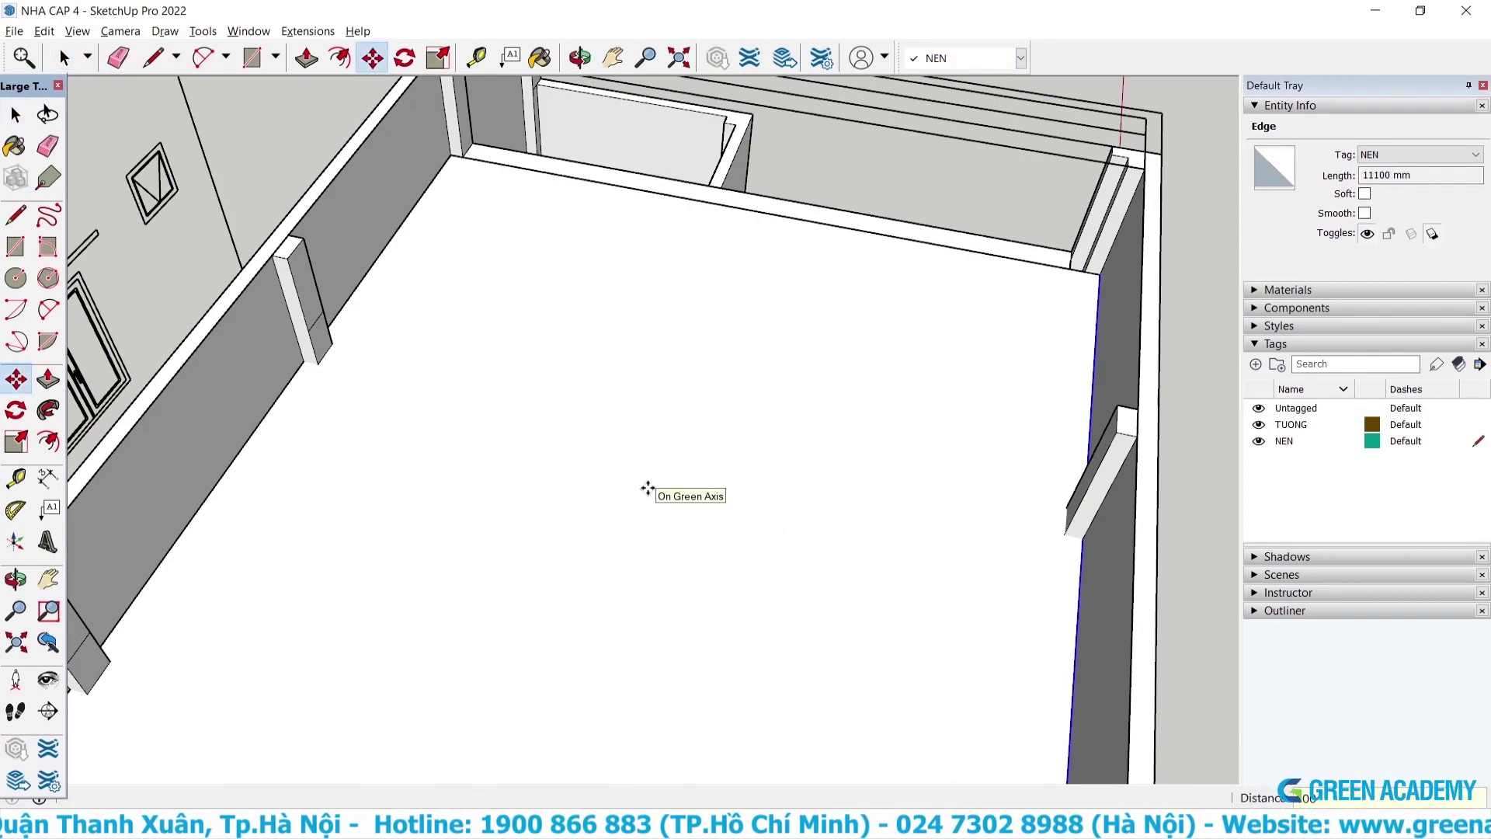
Orbit over the building to review the 53.28 m² roof face and select it.
{"action": "scroll", "coordinate": [532, 318], "scroll_direction": "down", "scroll_amount": 5}
{"action": "scroll", "coordinate": [586, 299], "scroll_direction": "down", "scroll_amount": 3}
{"action": "mouse_move", "coordinate": [586, 372]}
{"action": "middle_mouse_down"}
{"action": "mouse_move", "coordinate": [566, 442]}
{"action": "mouse_move", "coordinate": [507, 537]}
{"action": "mouse_move", "coordinate": [575, 373]}
{"action": "mouse_move", "coordinate": [494, 83]}
{"action": "mouse_move", "coordinate": [575, 49]}
{"action": "mouse_move", "coordinate": [712, 26]}
{"action": "mouse_move", "coordinate": [575, 61]}
{"action": "mouse_move", "coordinate": [465, 276]}
{"action": "middle_mouse_up"}
{"action": "scroll", "coordinate": [506, 538], "scroll_direction": "up", "scroll_amount": 3}
{"action": "scroll", "coordinate": [464, 276], "scroll_direction": "up", "scroll_amount": 3}
{"action": "scroll", "coordinate": [505, 334], "scroll_direction": "up", "scroll_amount": 3}
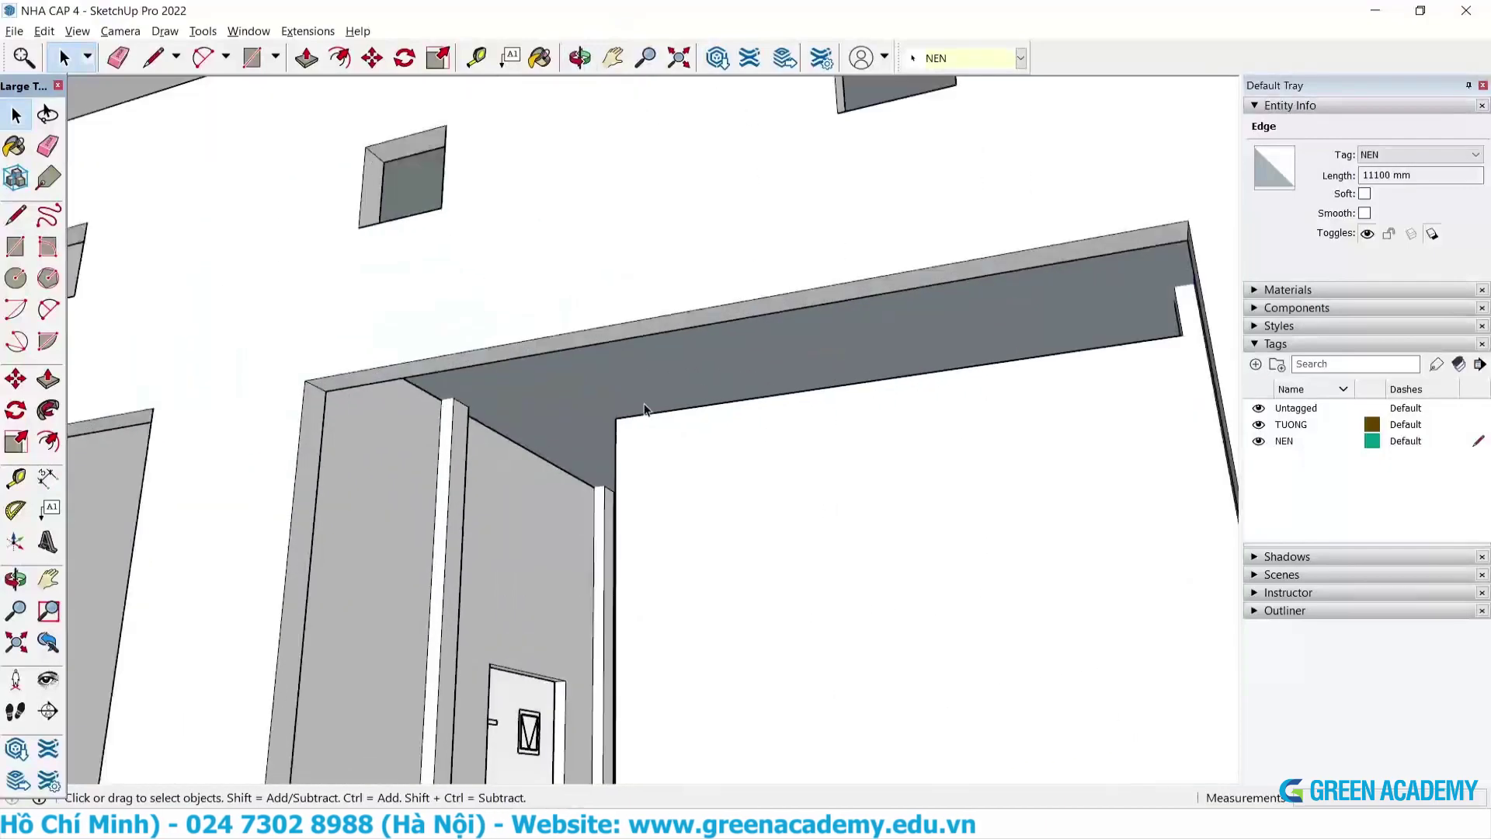
{"action": "scroll", "coordinate": [557, 399], "scroll_direction": "up", "scroll_amount": 3}
{"action": "scroll", "coordinate": [558, 400], "scroll_direction": "down", "scroll_amount": 3}
{"action": "scroll", "coordinate": [557, 400], "scroll_direction": "down", "scroll_amount": 3}
{"action": "mouse_move", "coordinate": [557, 399]}
{"action": "middle_mouse_down"}
{"action": "mouse_move", "coordinate": [563, 350]}
{"action": "mouse_move", "coordinate": [569, 383]}
{"action": "mouse_move", "coordinate": [283, 539]}
{"action": "mouse_move", "coordinate": [89, 471]}
{"action": "mouse_move", "coordinate": [100, 398]}
{"action": "mouse_move", "coordinate": [223, 452]}
{"action": "mouse_move", "coordinate": [236, 473]}
{"action": "mouse_move", "coordinate": [471, 308]}
{"action": "middle_mouse_up"}
{"action": "scroll", "coordinate": [569, 383], "scroll_direction": "up", "scroll_amount": 3}
{"action": "left_click", "coordinate": [514, 389]}
Push/Pull the 53.28 m² roof slab face up 30 mm.
{"action": "key", "text": "p"}
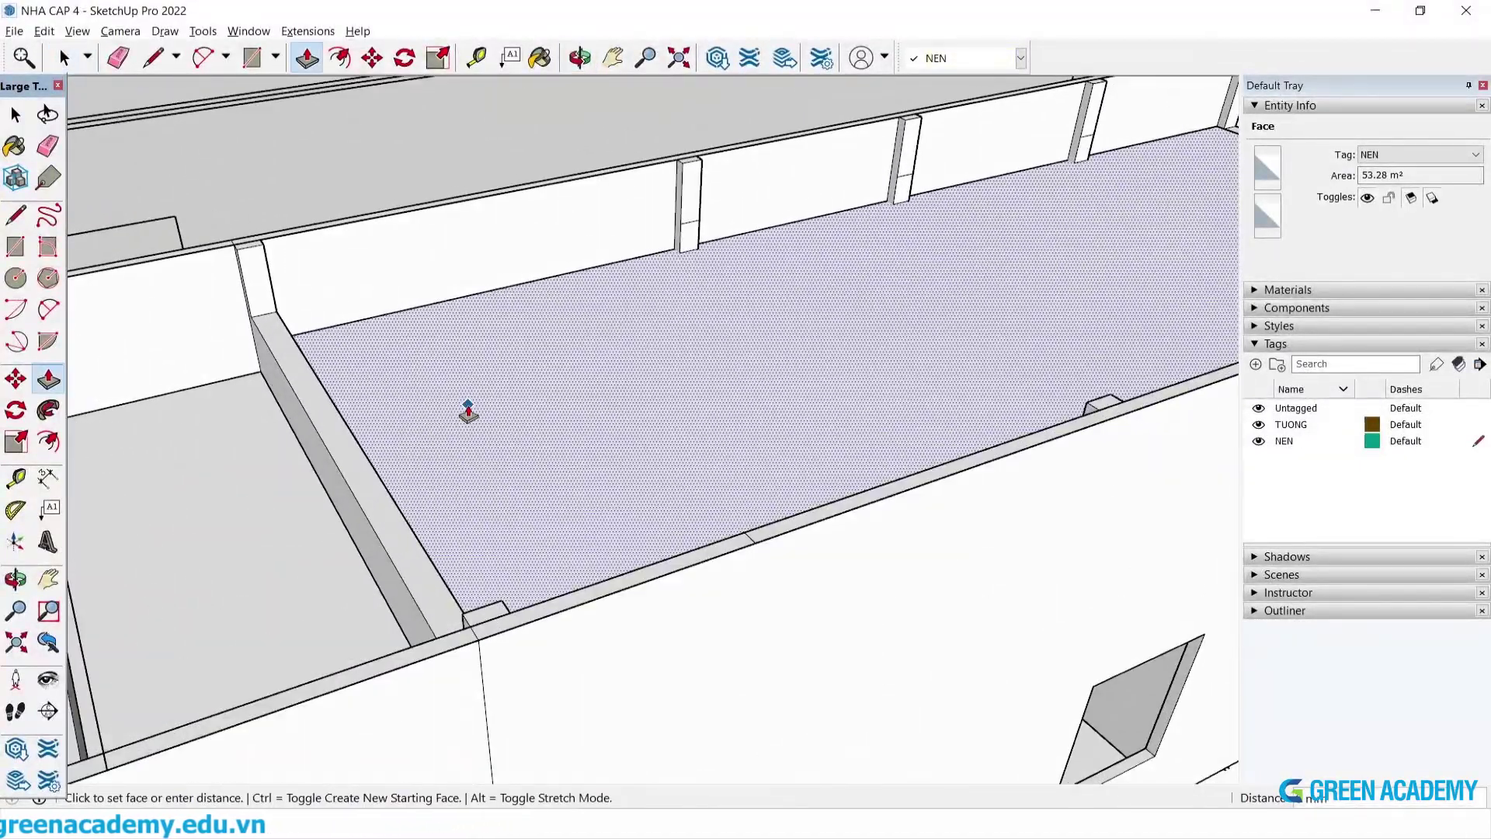
{"action": "left_click", "coordinate": [467, 403]}
{"action": "key", "text": "Escape"}
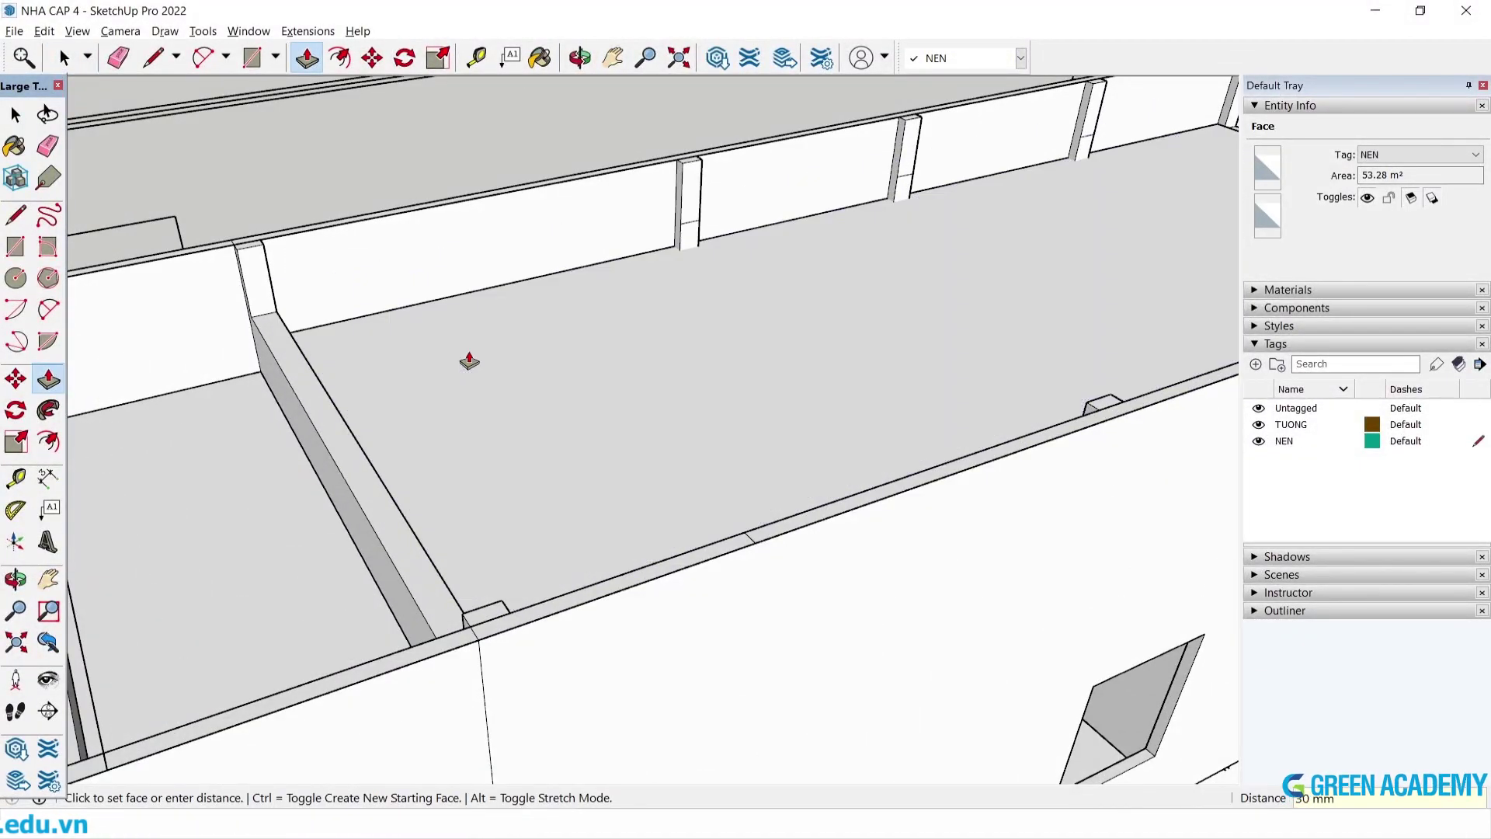
{"action": "key", "text": "space"}
Group the roof slab into one 1.6 m³ solid and orbit underneath it.
{"action": "right_click", "coordinate": [489, 362]}
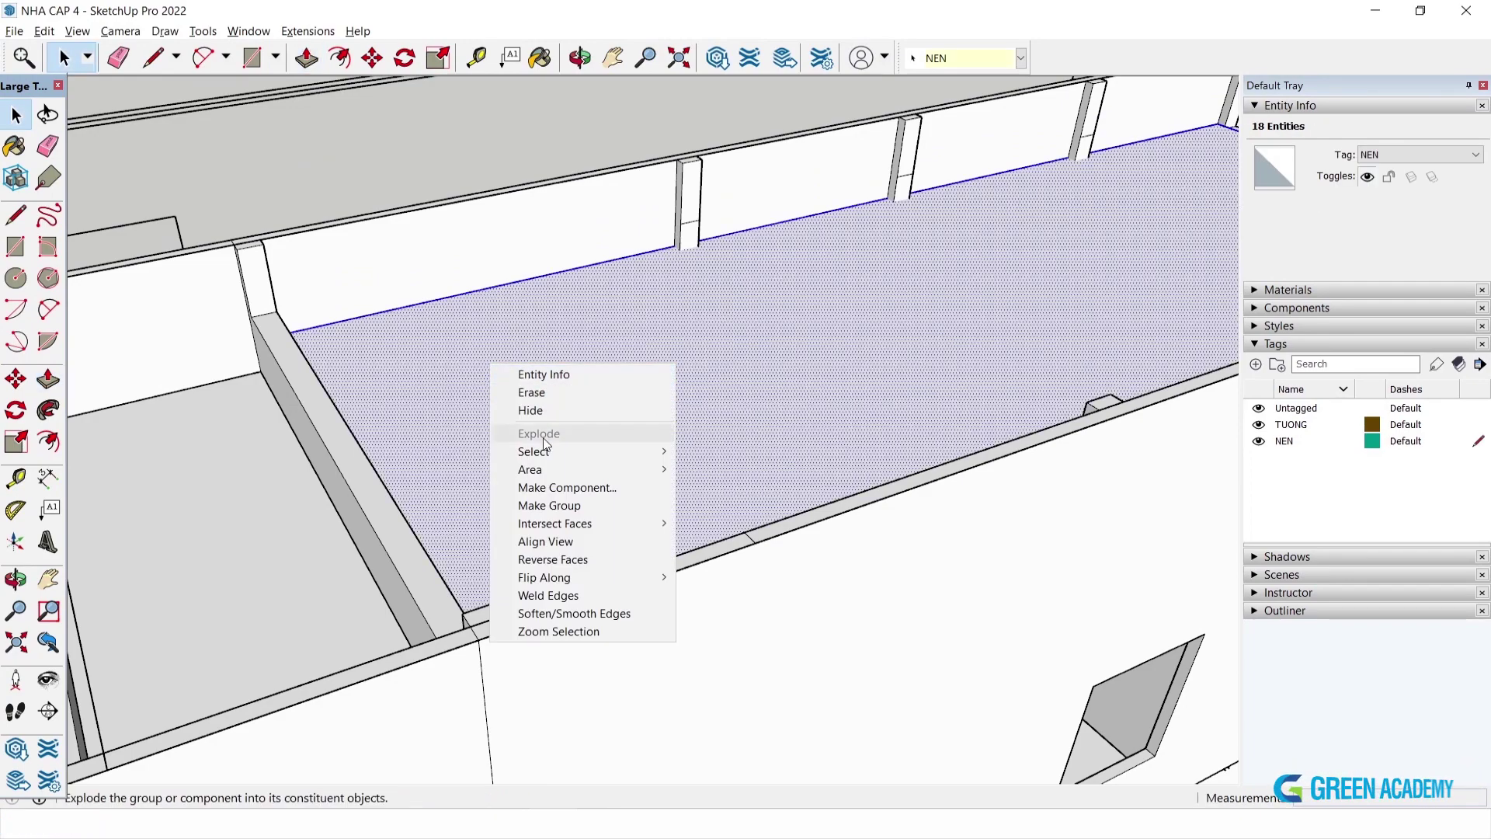
{"action": "left_click", "coordinate": [579, 505]}
{"action": "mouse_move", "coordinate": [576, 389]}
{"action": "middle_mouse_down"}
{"action": "mouse_move", "coordinate": [744, 41]}
{"action": "mouse_move", "coordinate": [509, 47]}
{"action": "mouse_move", "coordinate": [442, 150]}
{"action": "mouse_move", "coordinate": [601, 97]}
{"action": "mouse_move", "coordinate": [623, 156]}
{"action": "mouse_move", "coordinate": [370, 220]}
{"action": "mouse_move", "coordinate": [418, 145]}
{"action": "mouse_move", "coordinate": [642, 426]}
{"action": "mouse_move", "coordinate": [590, 466]}
{"action": "mouse_move", "coordinate": [623, 661]}
{"action": "mouse_move", "coordinate": [675, 492]}
{"action": "mouse_move", "coordinate": [704, 585]}
{"action": "mouse_move", "coordinate": [397, 563]}
{"action": "mouse_move", "coordinate": [744, 616]}
{"action": "middle_mouse_up"}
{"action": "scroll", "coordinate": [730, 613], "scroll_direction": "up", "scroll_amount": 3}
{"action": "scroll", "coordinate": [737, 615], "scroll_direction": "up", "scroll_amount": 2}
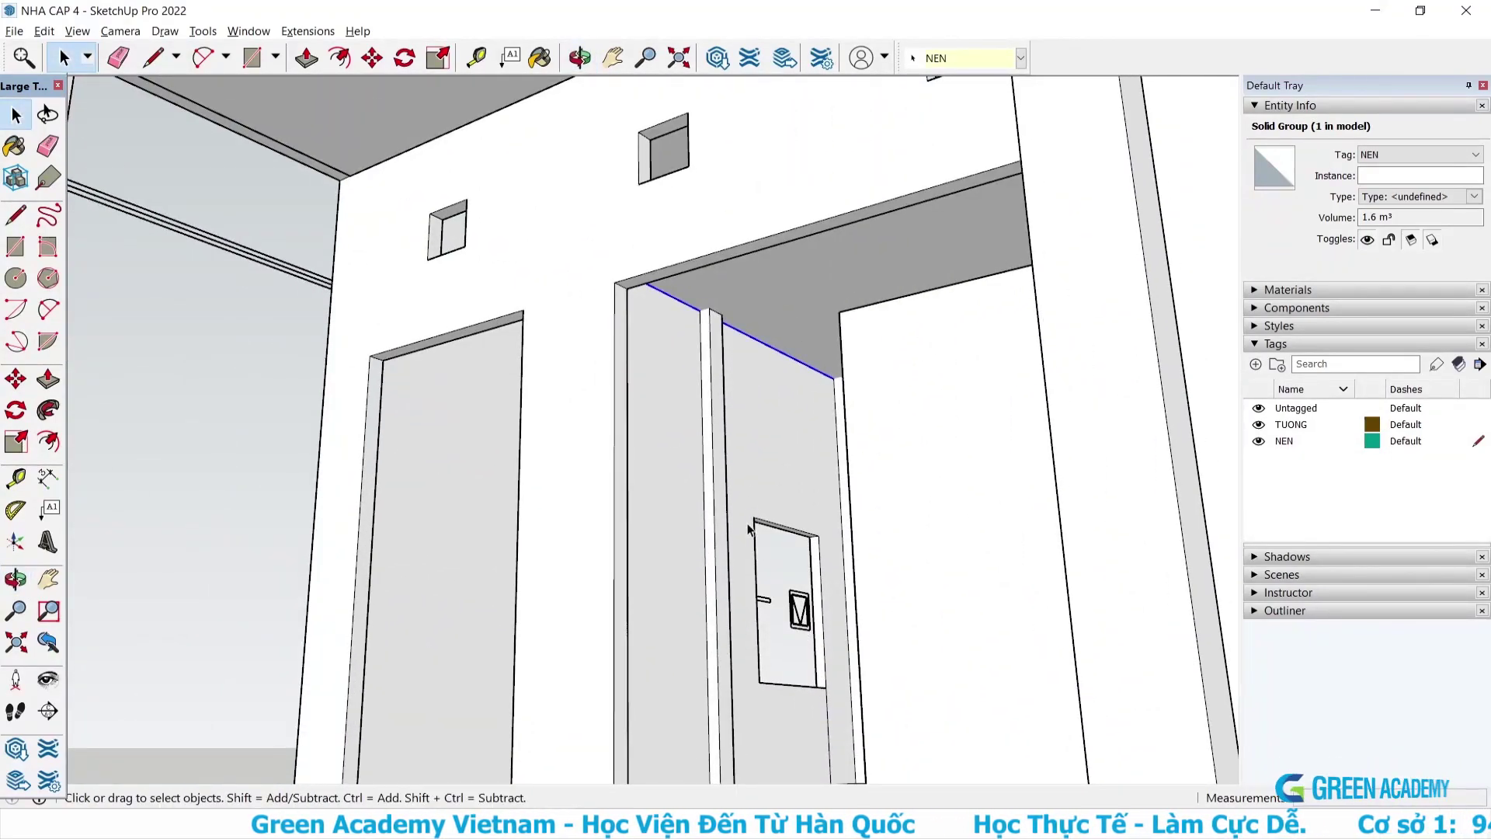
{"action": "middle_click_drag", "start_coordinate": [738, 421], "coordinate": [725, 422]}
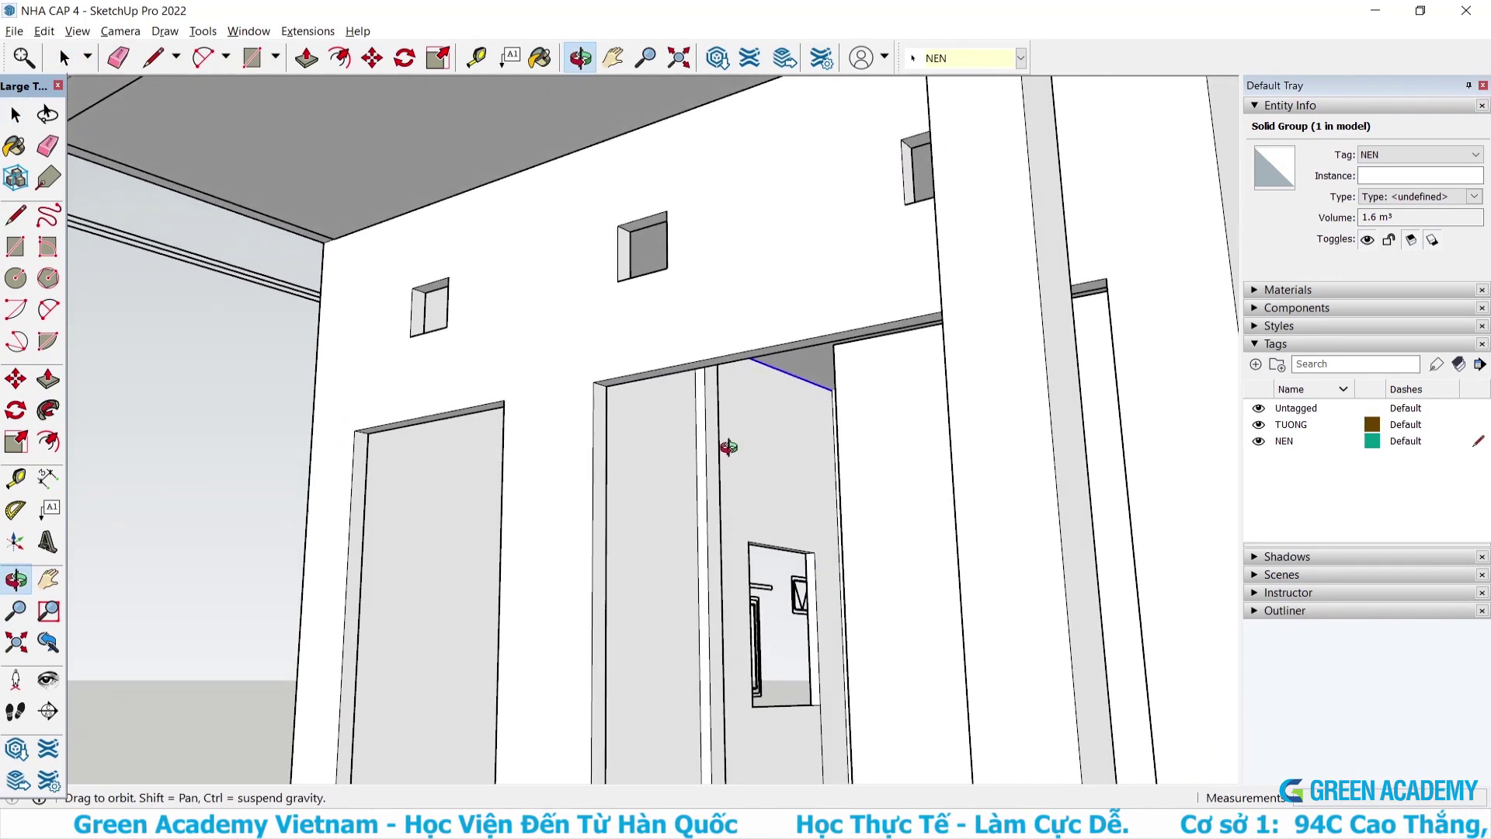
{"action": "scroll", "coordinate": [725, 430], "scroll_direction": "down", "scroll_amount": 3}
{"action": "key", "text": "z"}
{"action": "mouse_move", "coordinate": [760, 467]}
{"action": "left_mouse_down"}
{"action": "mouse_move", "coordinate": [688, 603]}
{"action": "mouse_move", "coordinate": [689, 635]}
{"action": "left_mouse_up"}
{"action": "scroll", "coordinate": [689, 603], "scroll_direction": "up", "scroll_amount": 5}
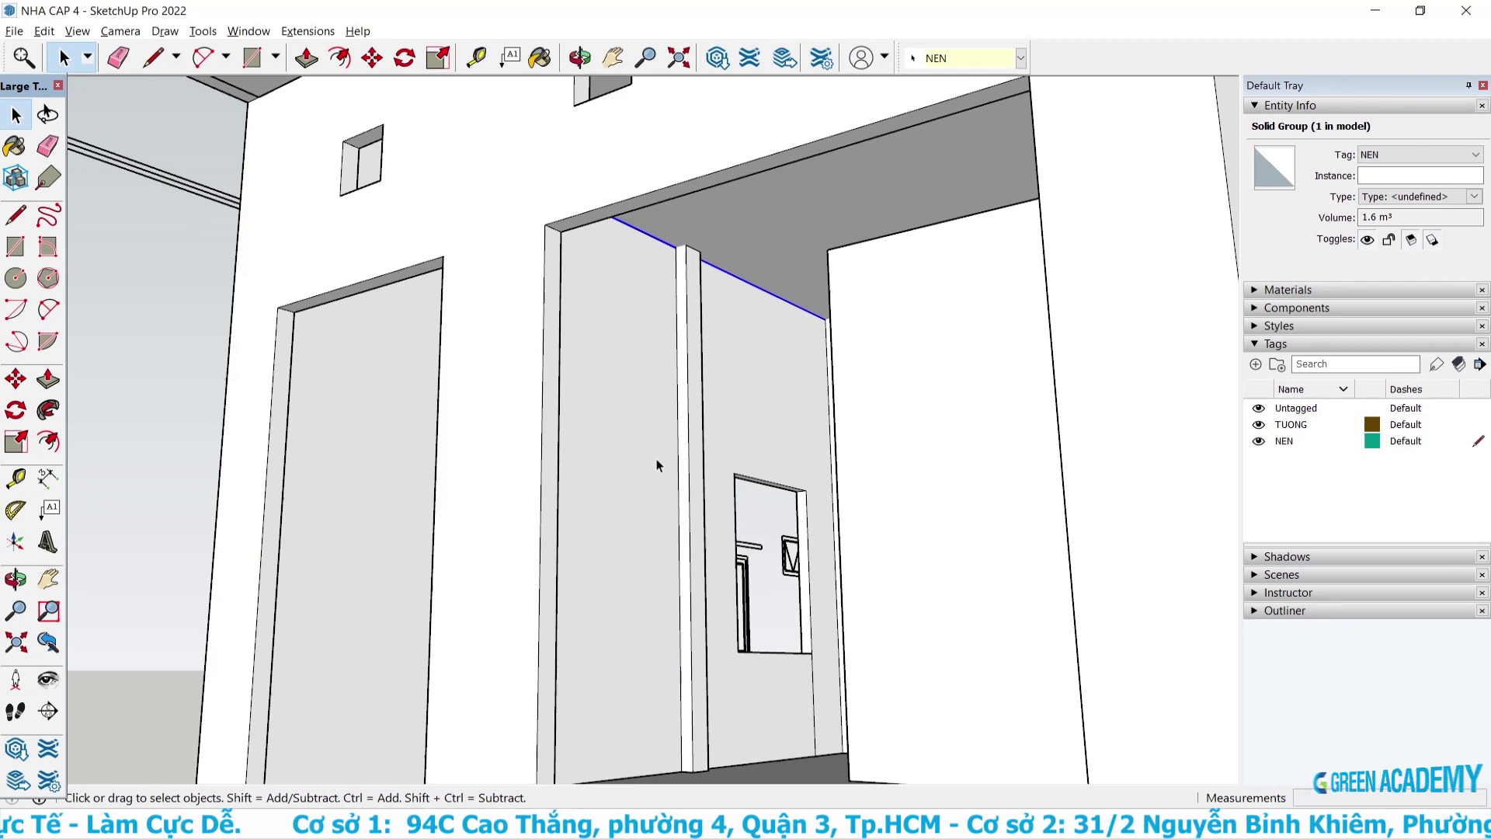
{"action": "left_click", "coordinate": [603, 296]}
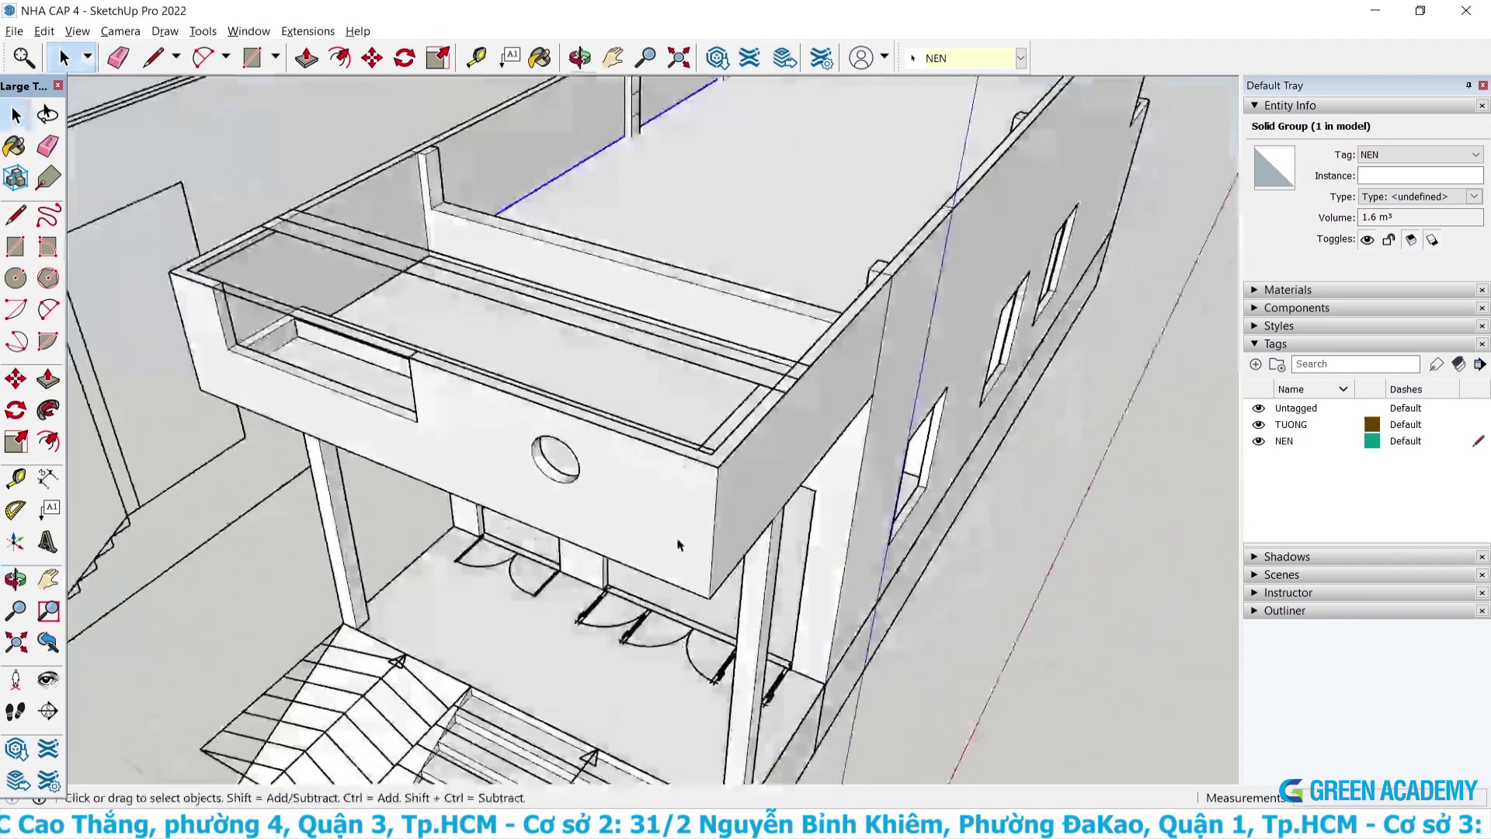
{"action": "middle_click_drag", "start_coordinate": [678, 544], "coordinate": [520, 232]}
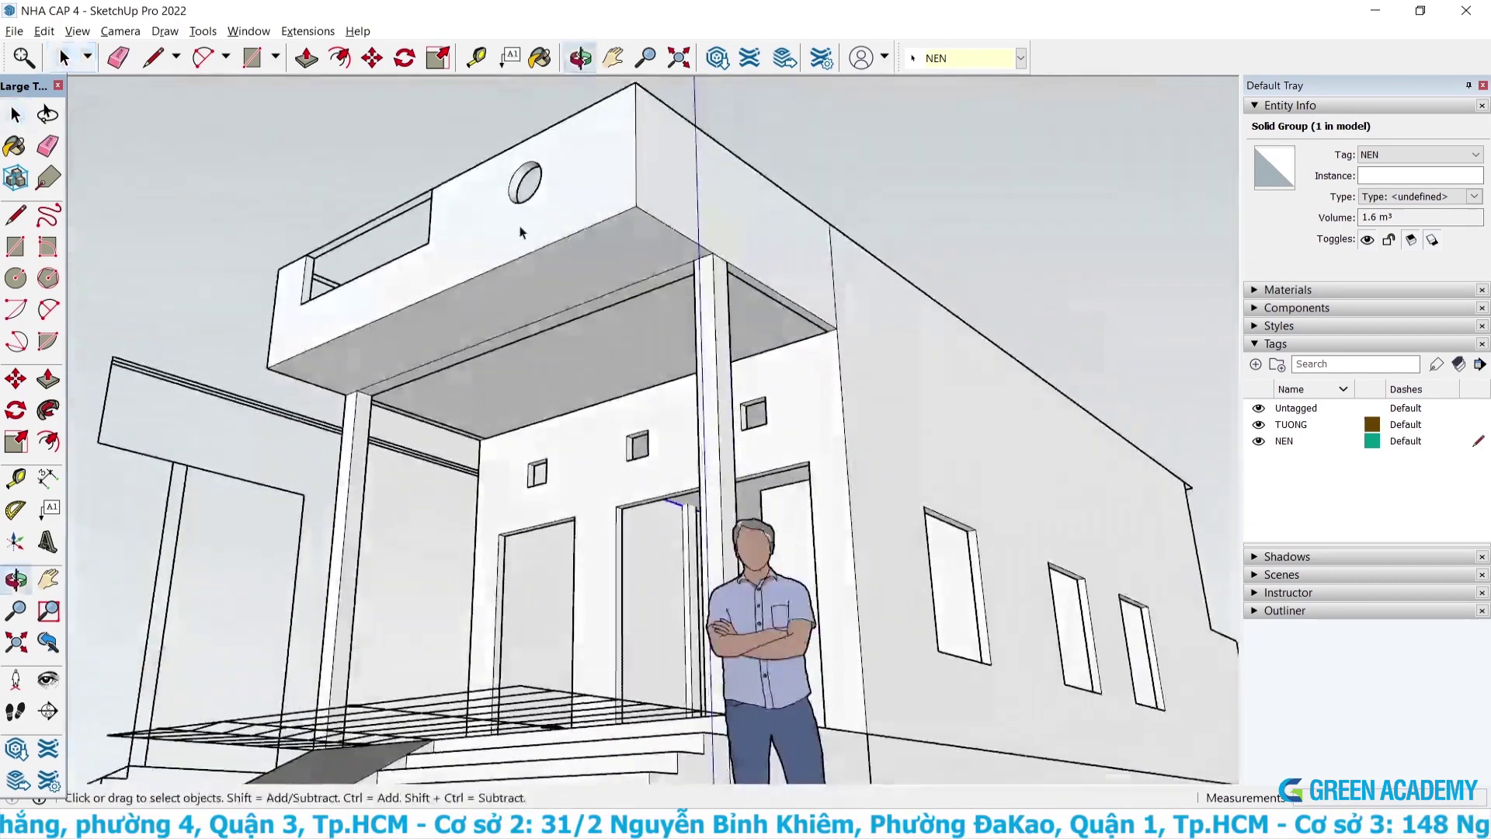
{"action": "mouse_move", "coordinate": [671, 388]}
{"action": "middle_mouse_down"}
{"action": "mouse_move", "coordinate": [719, 506]}
{"action": "mouse_move", "coordinate": [691, 456]}
{"action": "mouse_move", "coordinate": [662, 454]}
{"action": "middle_mouse_up"}
Hide the two selected floor-slab groups and orbit to a side view of the walls.
{"action": "right_click", "coordinate": [662, 454]}
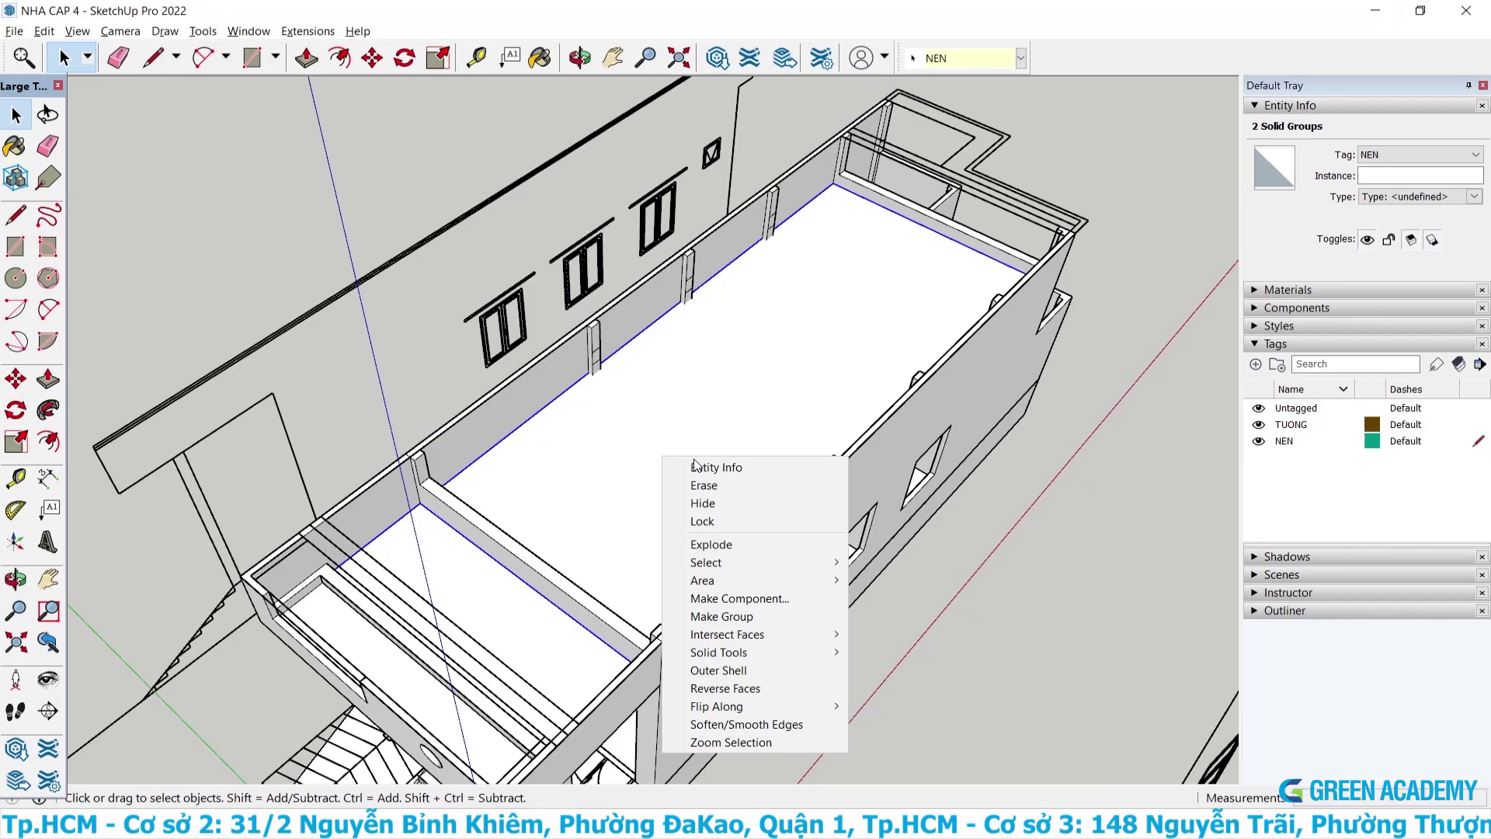
{"action": "left_click", "coordinate": [713, 510]}
{"action": "scroll", "coordinate": [678, 387], "scroll_direction": "up", "scroll_amount": 3}
{"action": "middle_click_drag", "start_coordinate": [677, 387], "coordinate": [508, 310]}
{"action": "scroll", "coordinate": [583, 381], "scroll_direction": "down", "scroll_amount": 5}
{"action": "mouse_move", "coordinate": [653, 453]}
{"action": "middle_mouse_down"}
{"action": "mouse_move", "coordinate": [516, 216]}
{"action": "mouse_move", "coordinate": [553, 227]}
{"action": "mouse_move", "coordinate": [575, 257]}
{"action": "middle_mouse_up"}
{"action": "scroll", "coordinate": [579, 260], "scroll_direction": "up", "scroll_amount": 2}
{"action": "scroll", "coordinate": [582, 262], "scroll_direction": "up", "scroll_amount": 3}
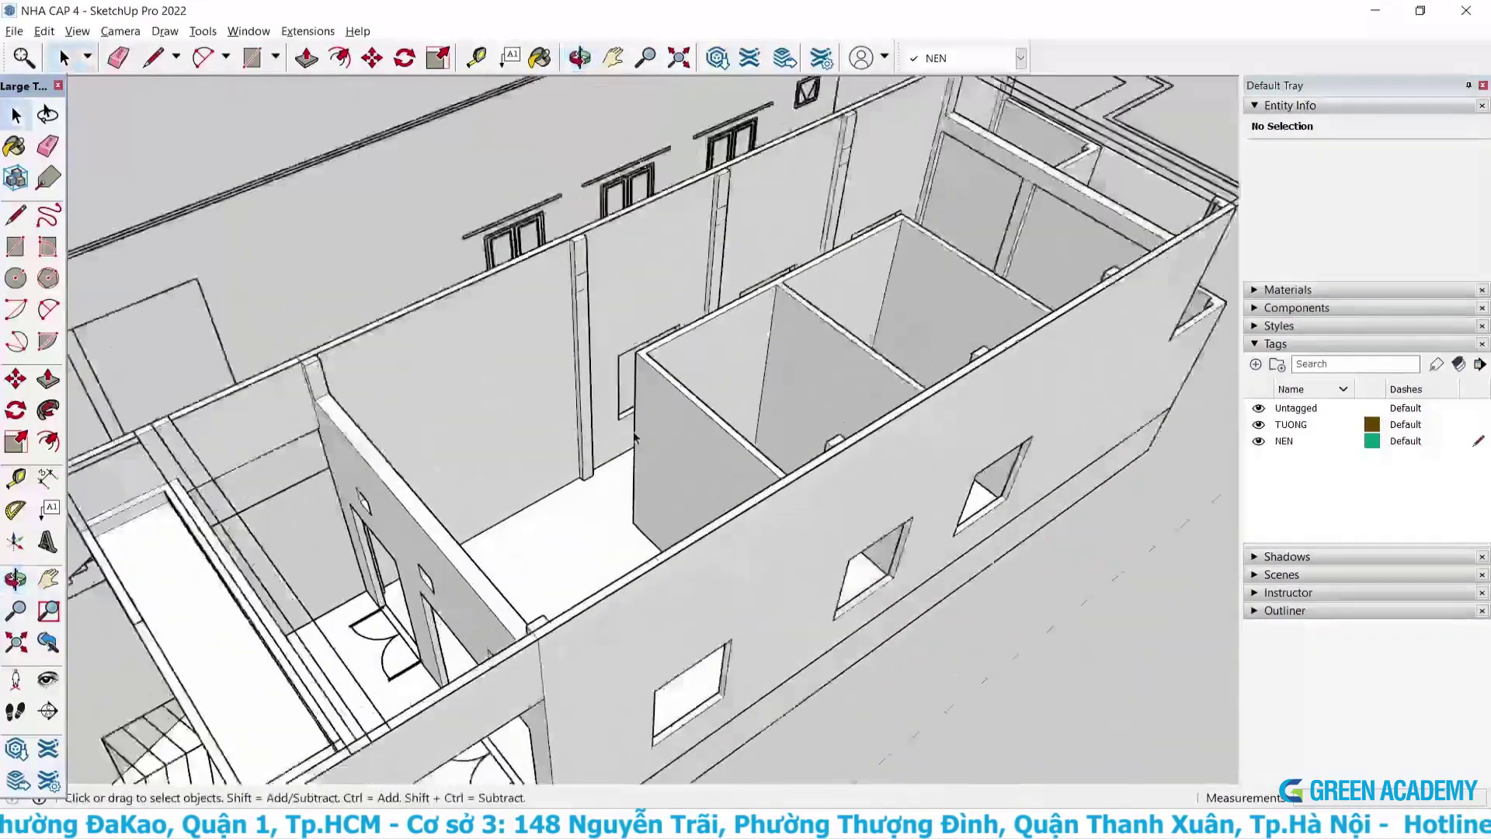
{"action": "scroll", "coordinate": [584, 264], "scroll_direction": "up", "scroll_amount": 3}
{"action": "scroll", "coordinate": [584, 267], "scroll_direction": "up", "scroll_amount": 2}
Measure the upper-floor column height with Tape Measure: 4200 mm.
{"action": "key", "text": "t"}
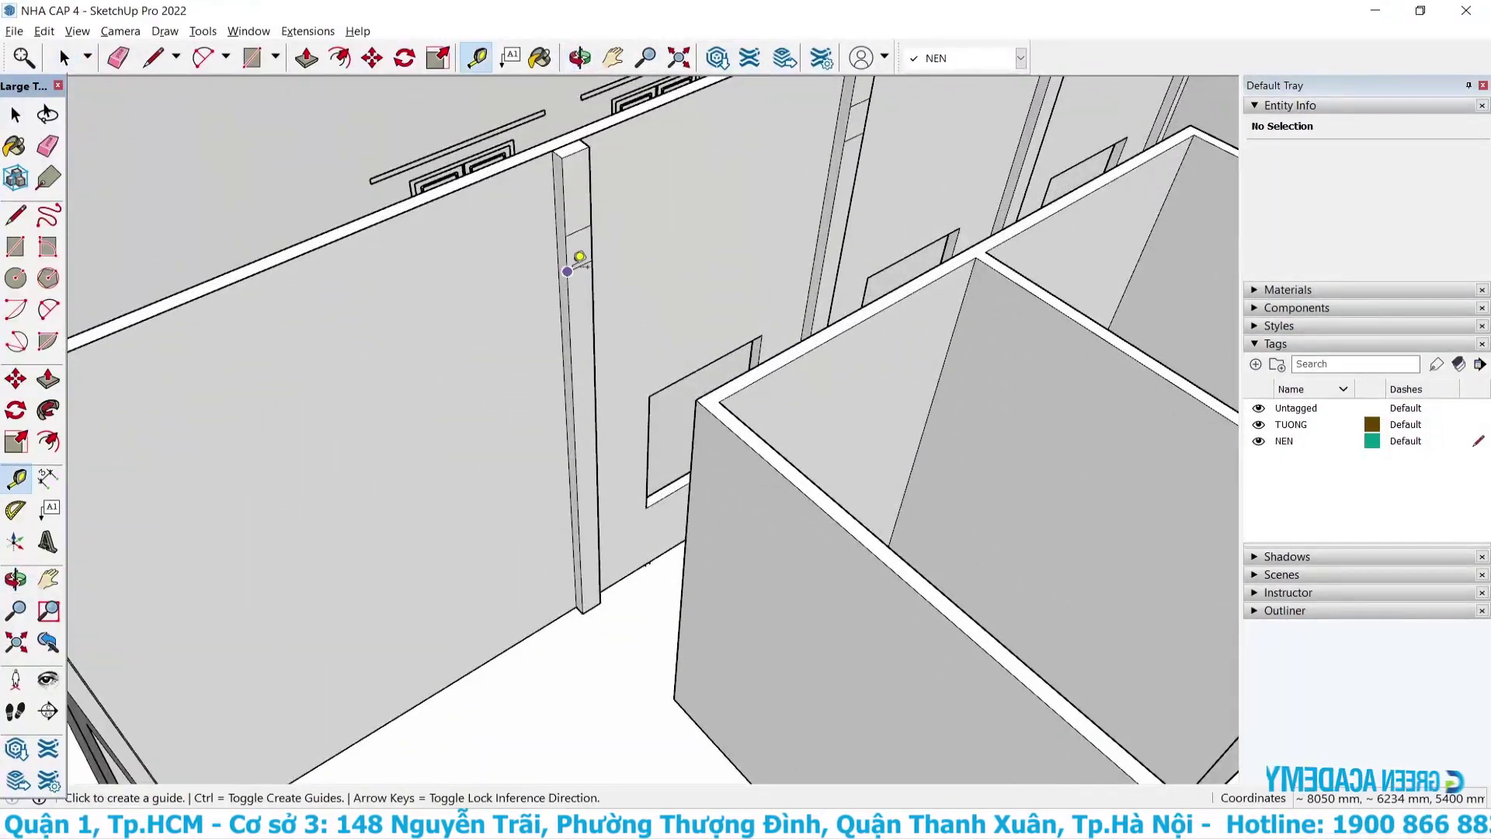
{"action": "left_click", "coordinate": [567, 271]}
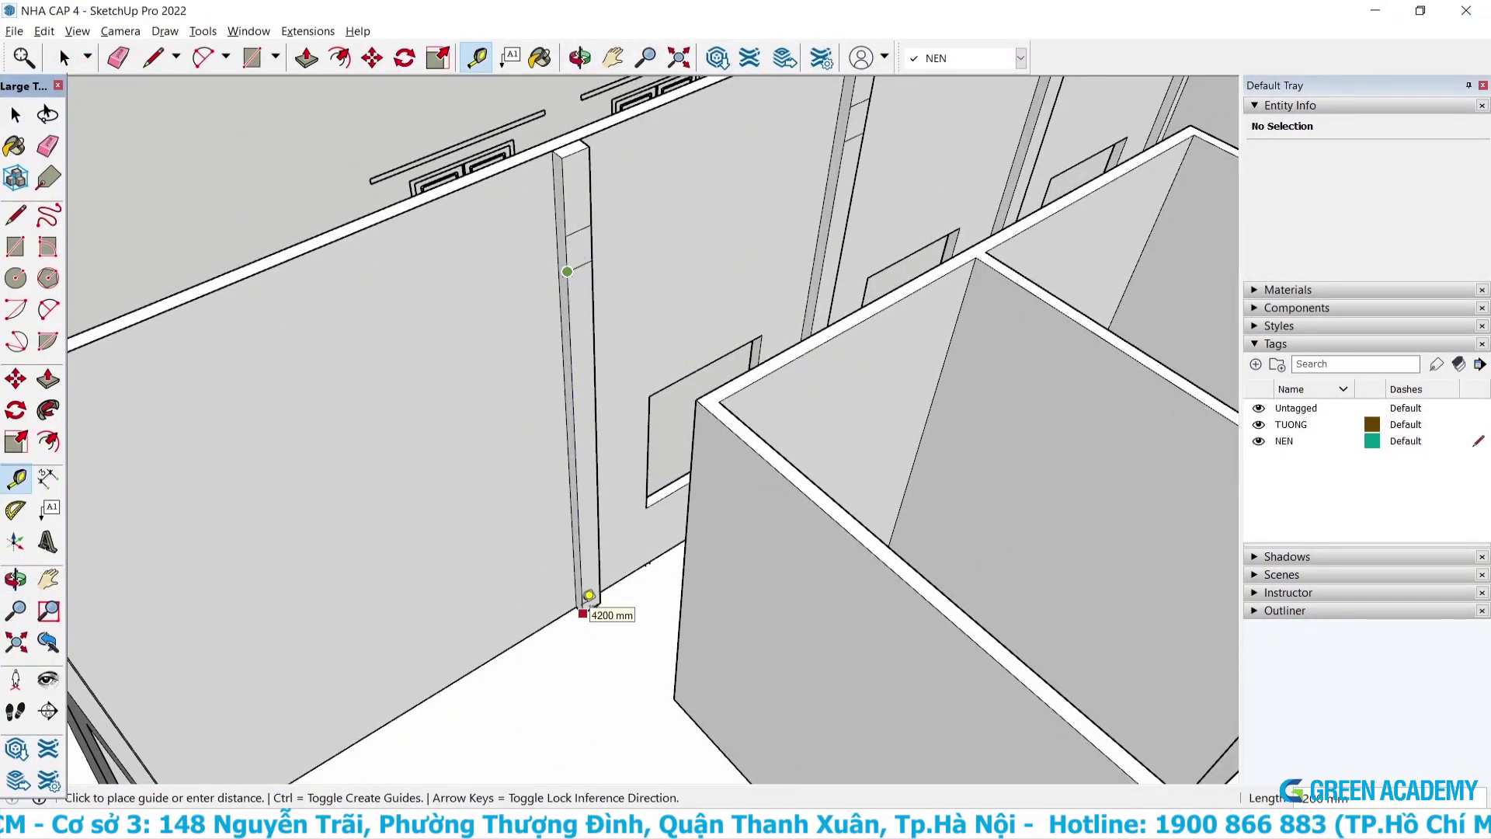
{"action": "key", "text": "space"}
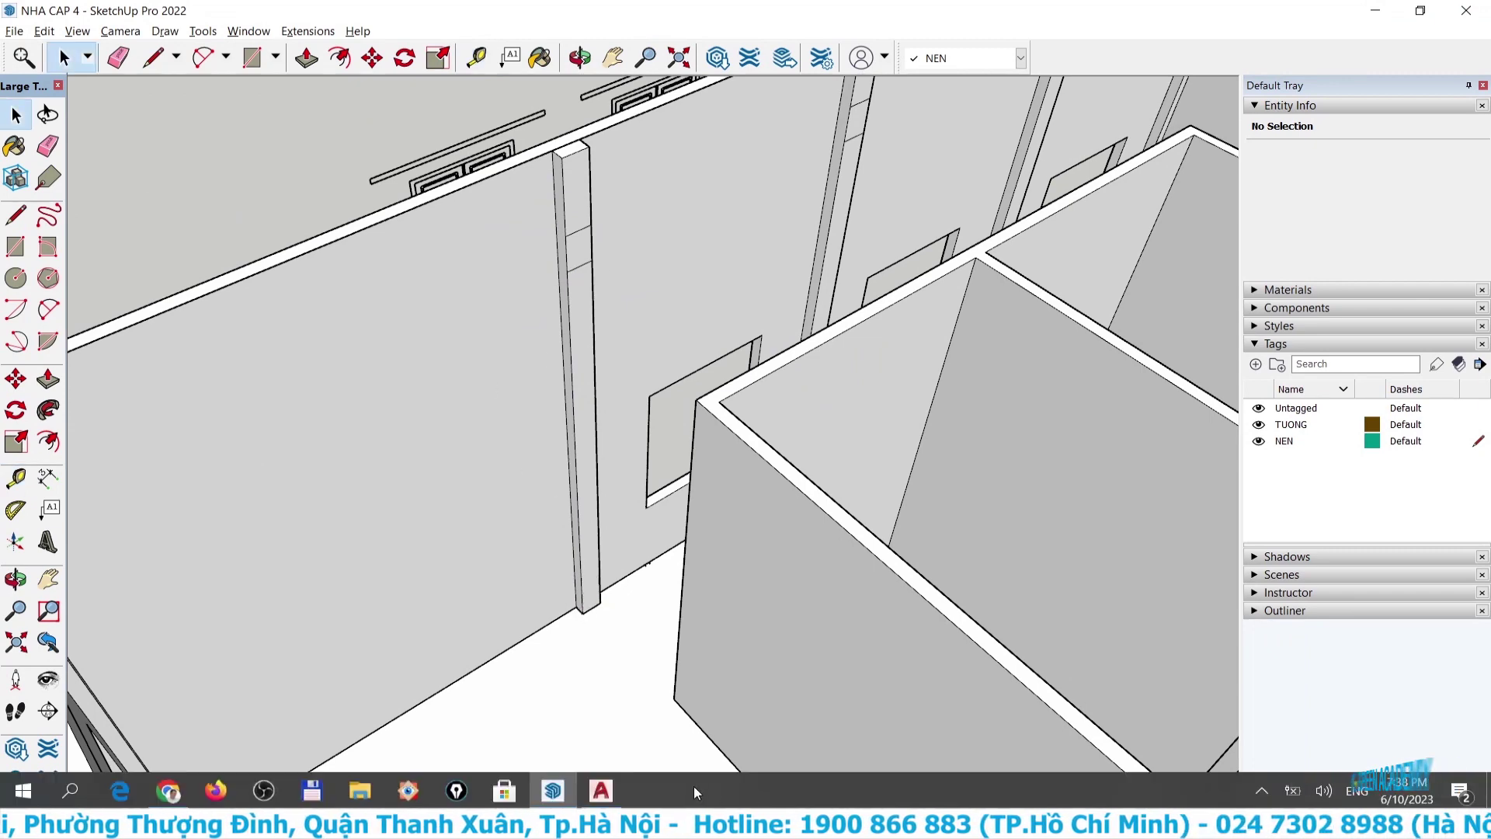
Switch to the AutoCAD section drawing and cancel the pending measurement.
{"action": "left_click", "coordinate": [601, 789]}
{"action": "scroll", "coordinate": [795, 284], "scroll_direction": "down", "scroll_amount": 3}
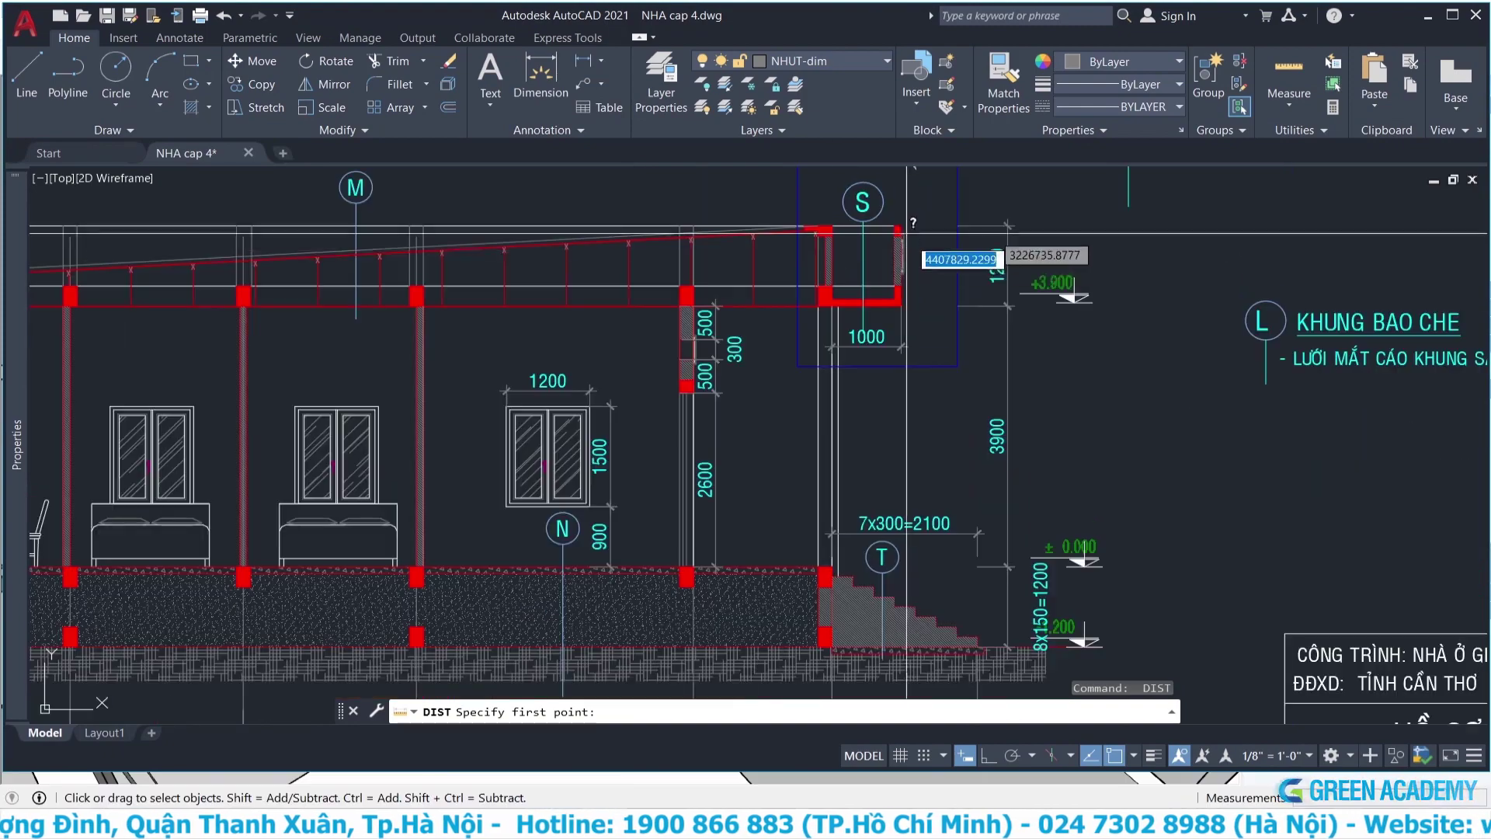
{"action": "key", "text": "Escape"}
{"action": "key", "text": "Escape"}
{"action": "scroll", "coordinate": [590, 353], "scroll_direction": "up", "scroll_amount": 4}
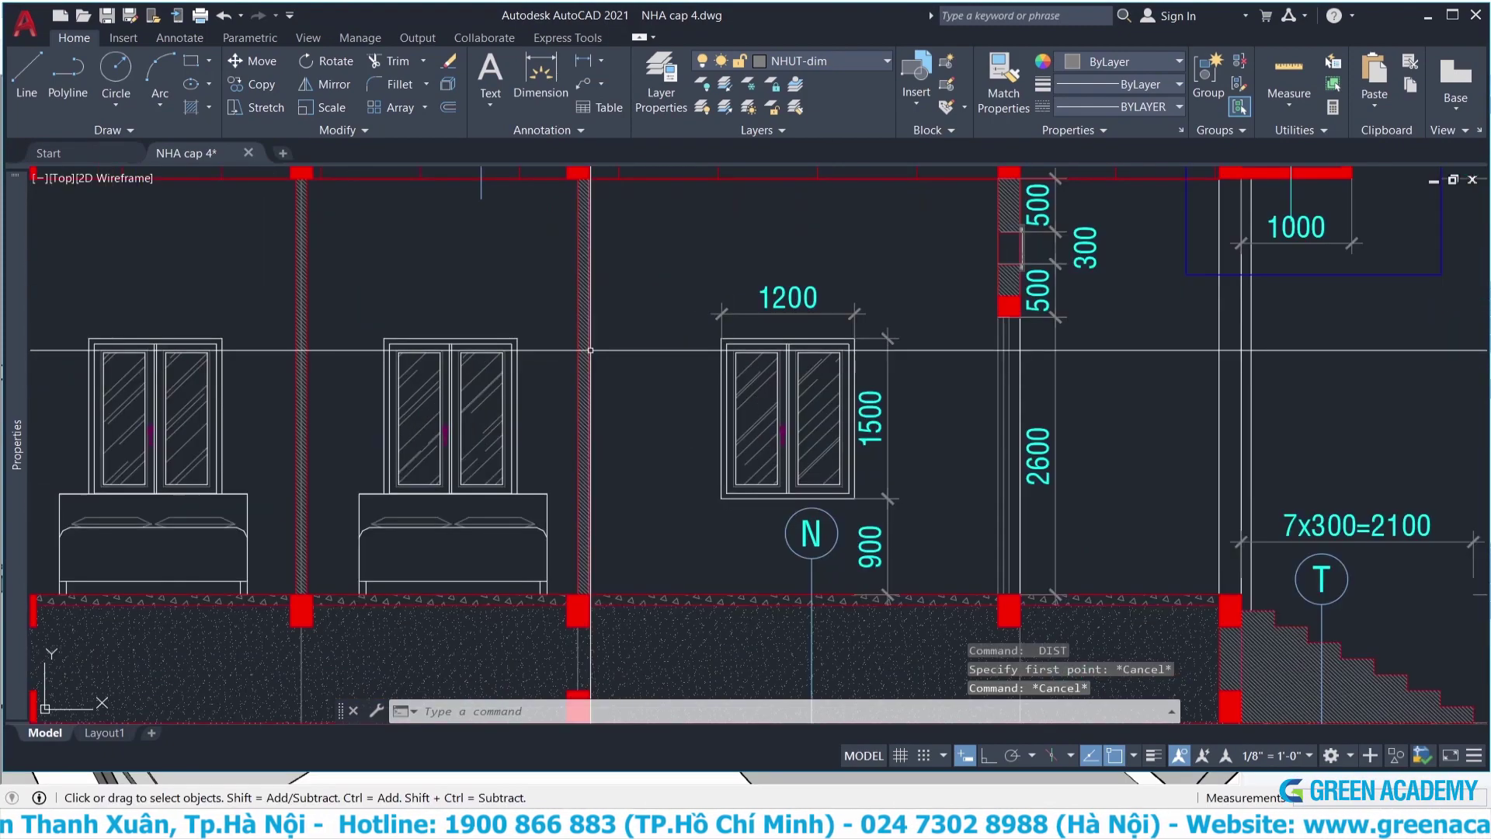
{"action": "scroll", "coordinate": [645, 388], "scroll_direction": "up", "scroll_amount": 3}
{"action": "scroll", "coordinate": [621, 374], "scroll_direction": "down", "scroll_amount": 5}
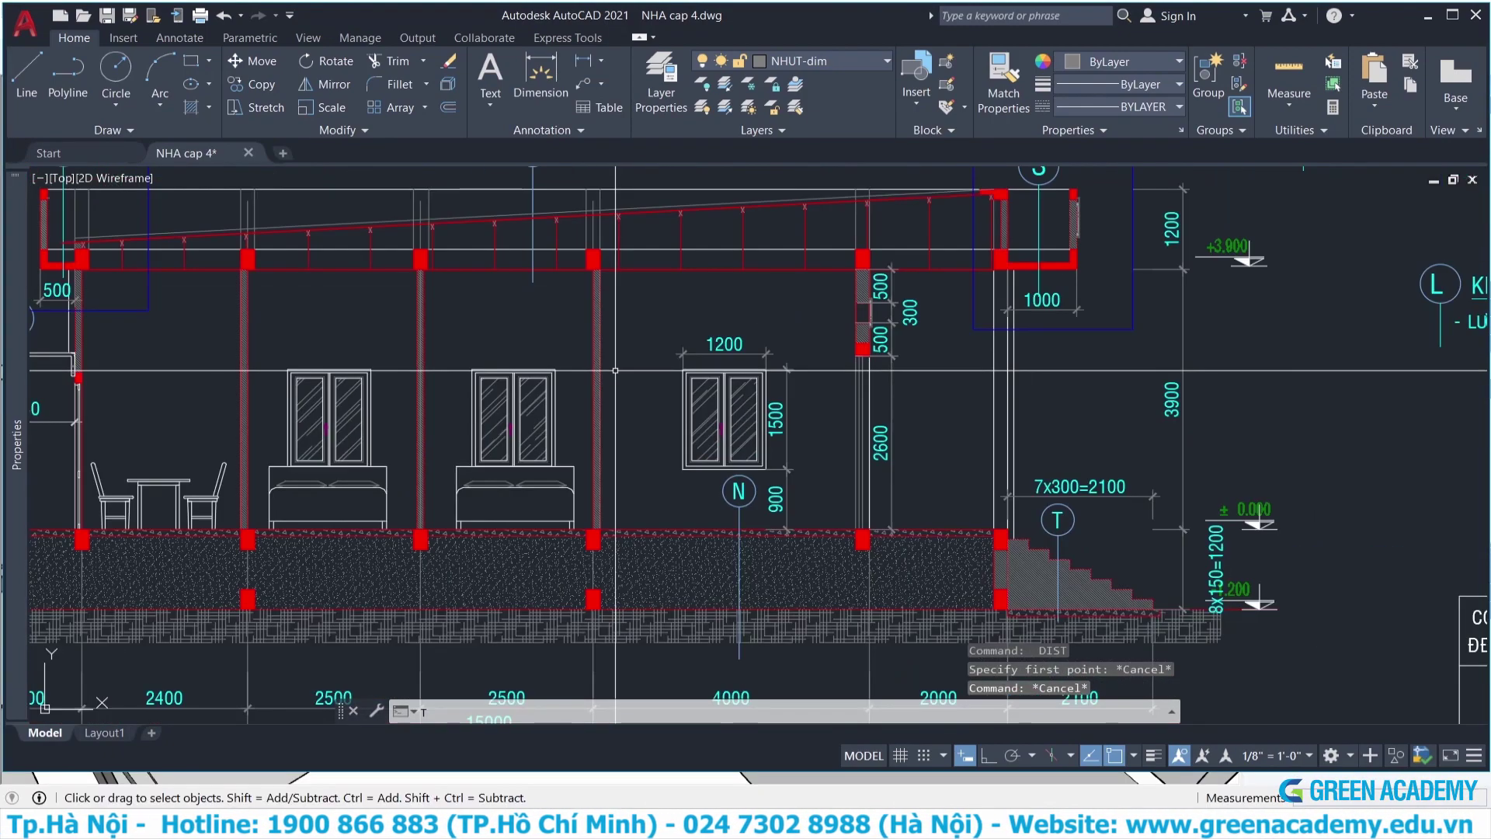
Measure the section's column from top to base with DI, reading 3890 mm.
{"action": "type", "text": "TDI"}
{"action": "key", "text": "Return"}
{"action": "scroll", "coordinate": [611, 326], "scroll_direction": "up", "scroll_amount": 2}
{"action": "type", "text": "DI"}
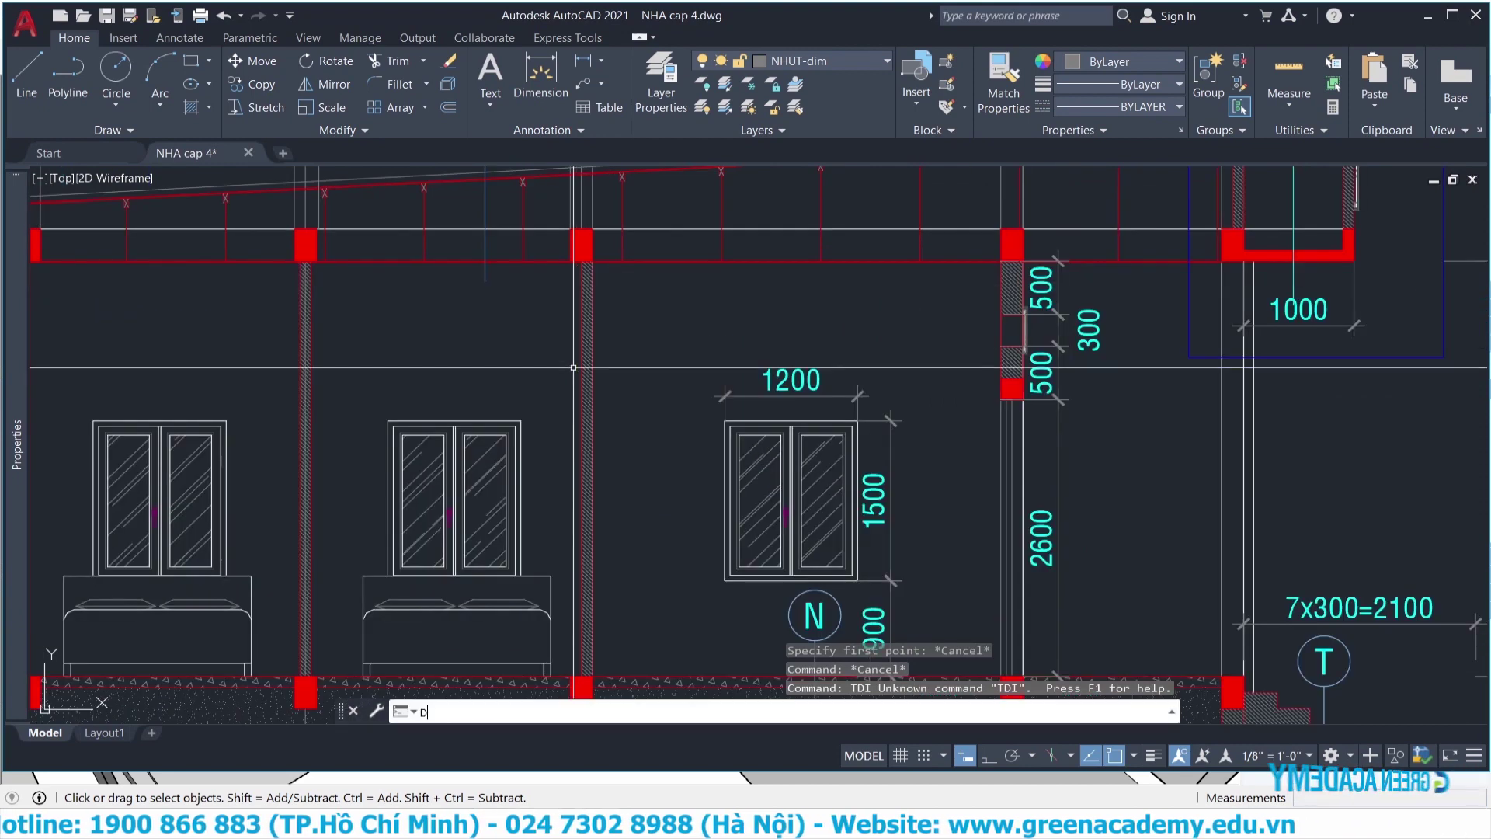
{"action": "key", "text": "Return"}
{"action": "left_click", "coordinate": [580, 245]}
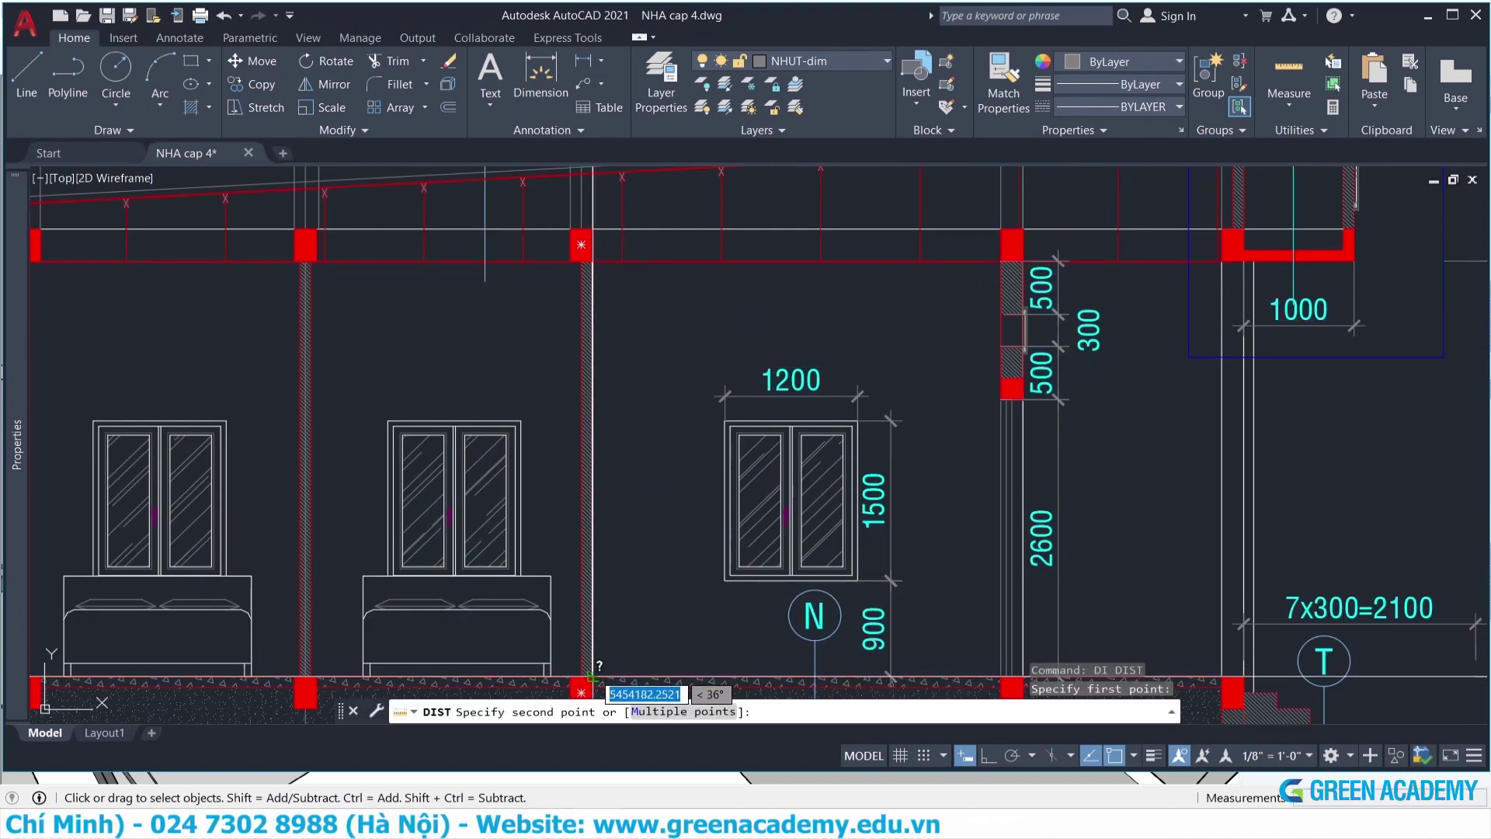
{"action": "left_click", "coordinate": [590, 677]}
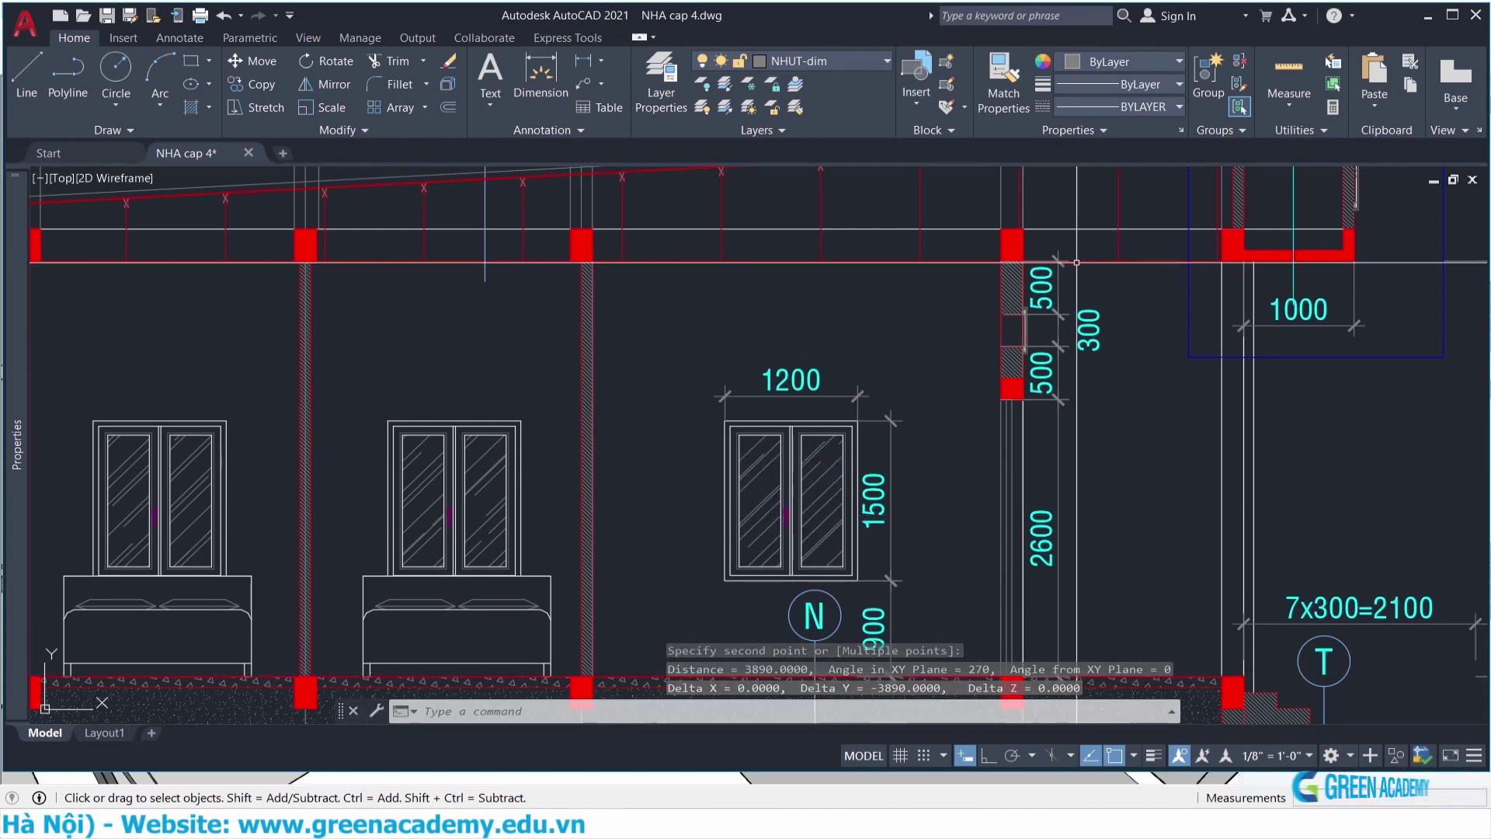
Minimize AutoCAD and open the SketchUp wall group for editing.
{"action": "left_click", "coordinate": [1420, 17]}
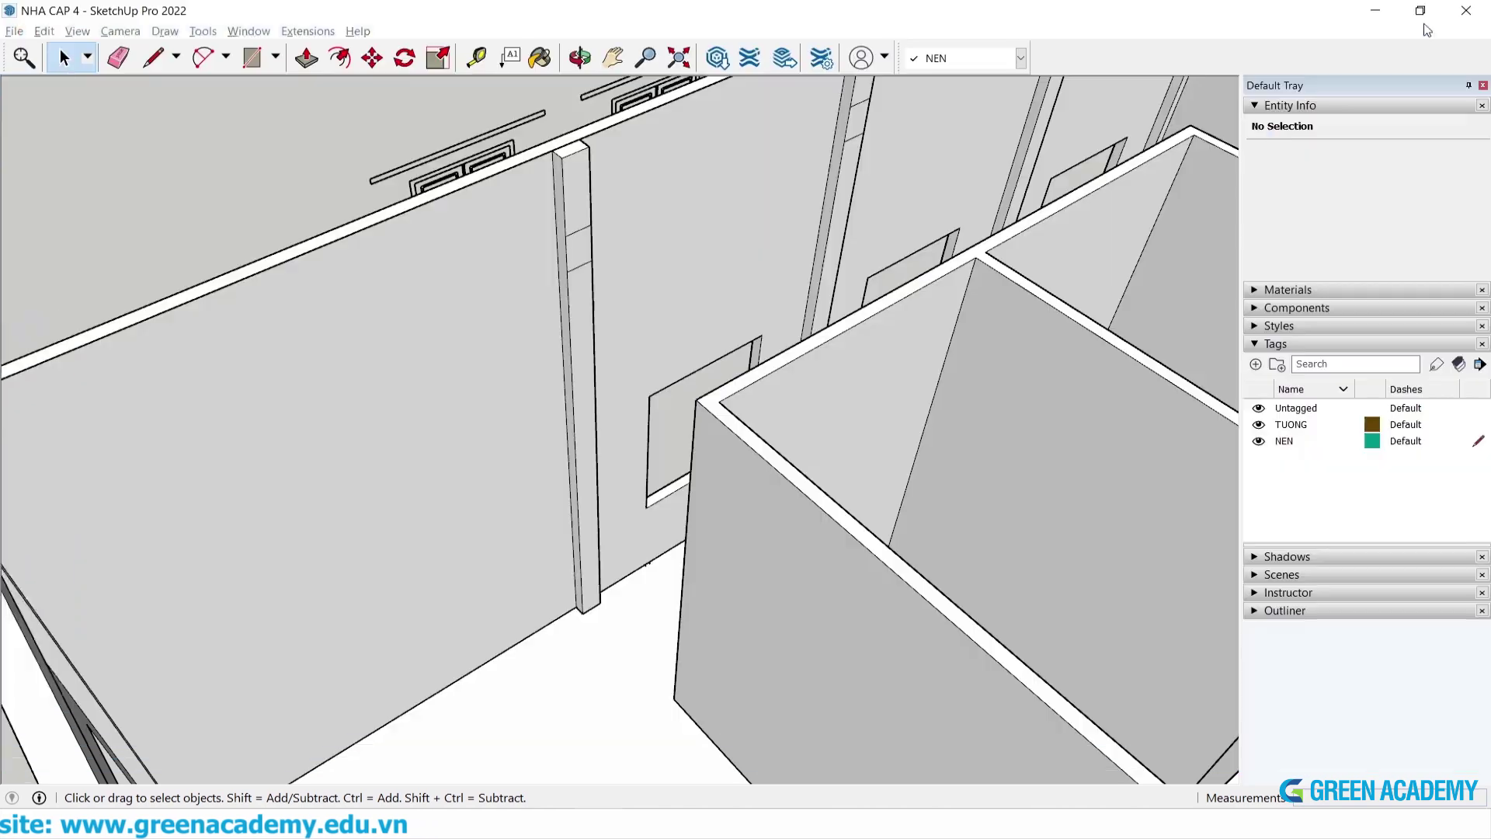
{"action": "key", "text": "t"}
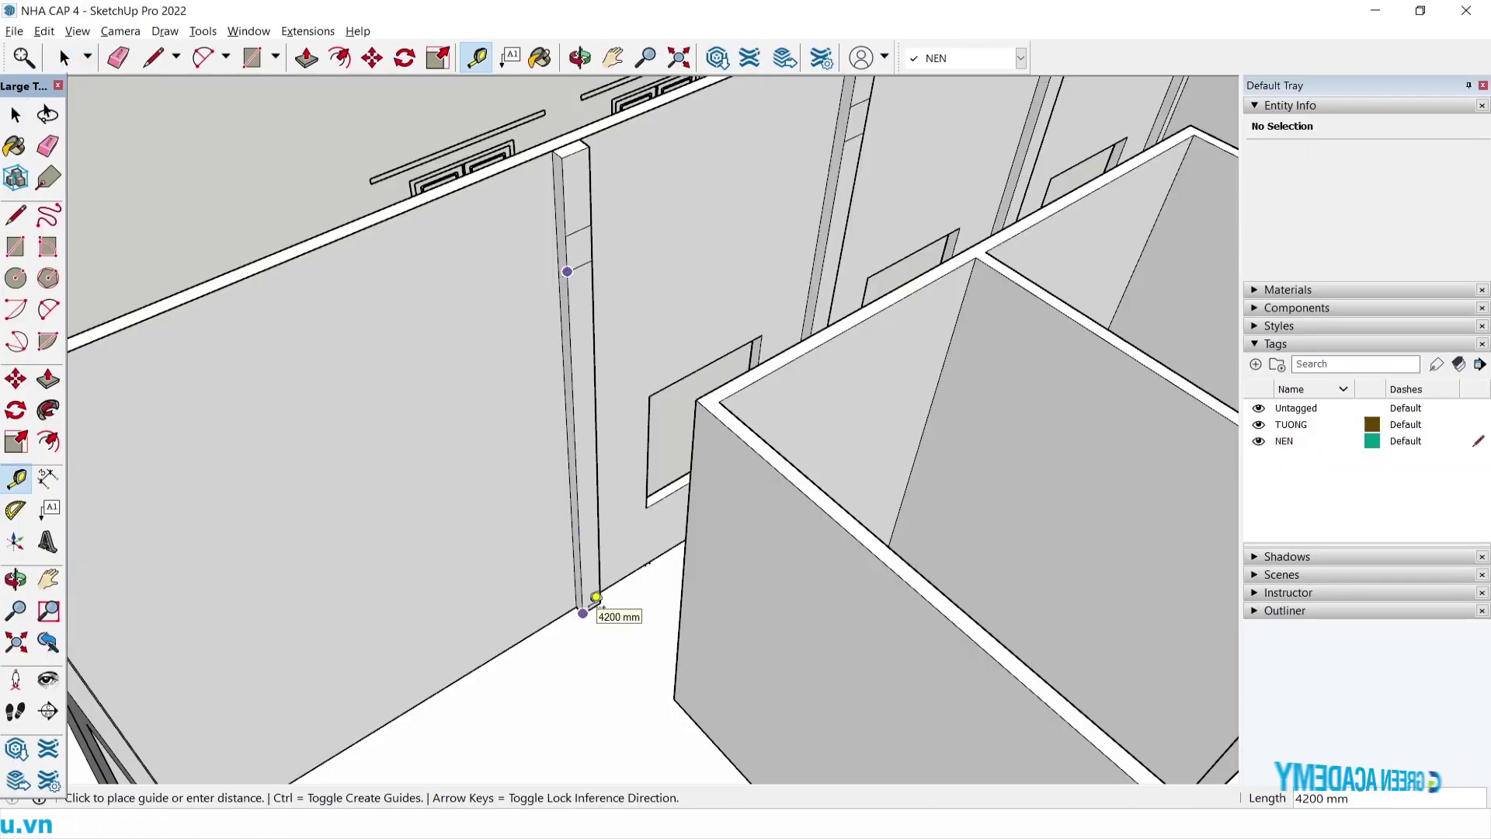
{"action": "key", "text": "space"}
{"action": "scroll", "coordinate": [595, 235], "scroll_direction": "up", "scroll_amount": 2}
{"action": "double_click", "coordinate": [565, 267]}
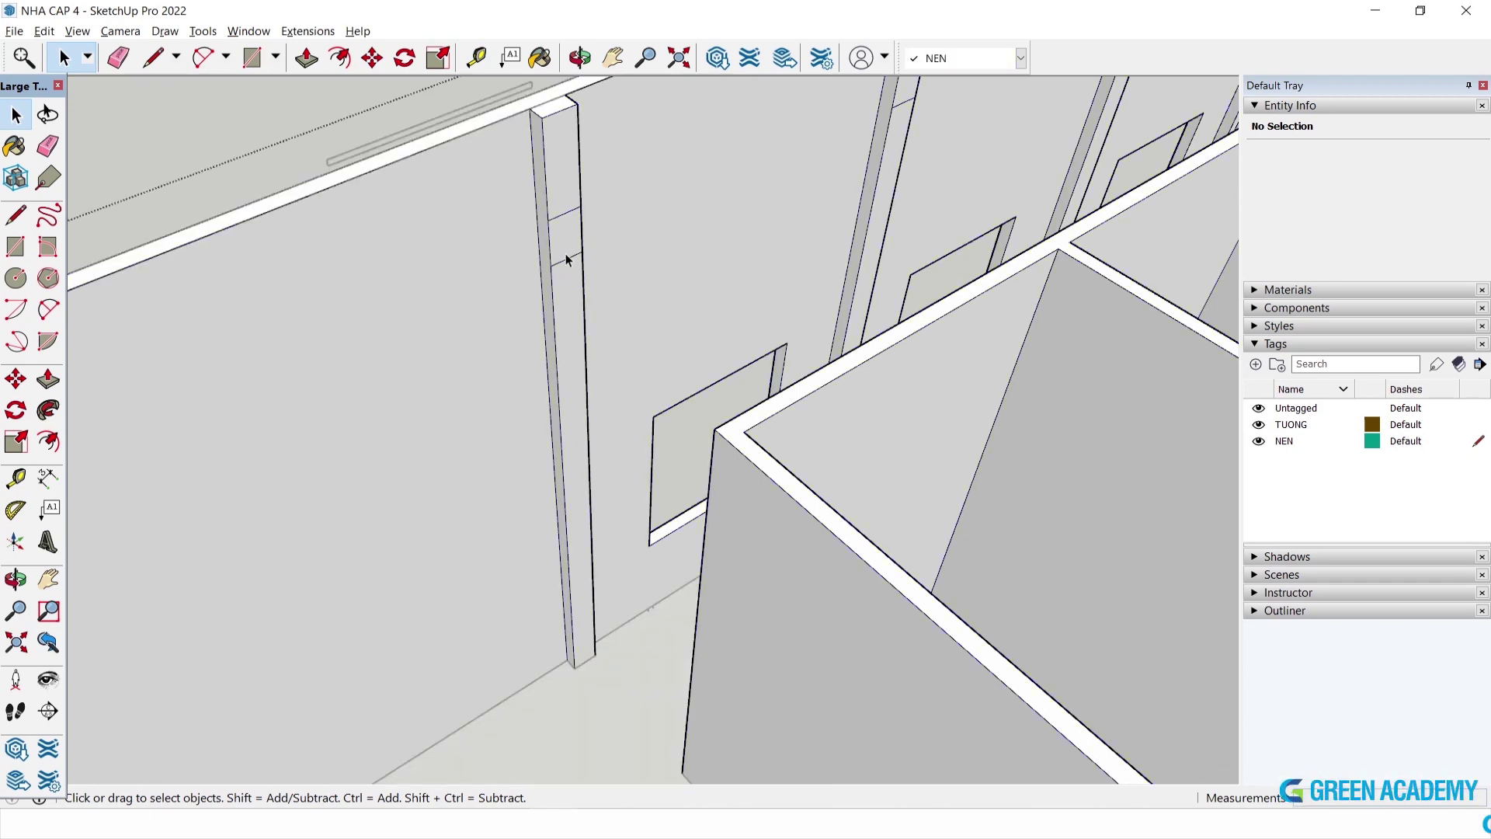
Select the paired beam-mark edges on all three columns.
{"action": "left_click", "coordinate": [567, 220]}
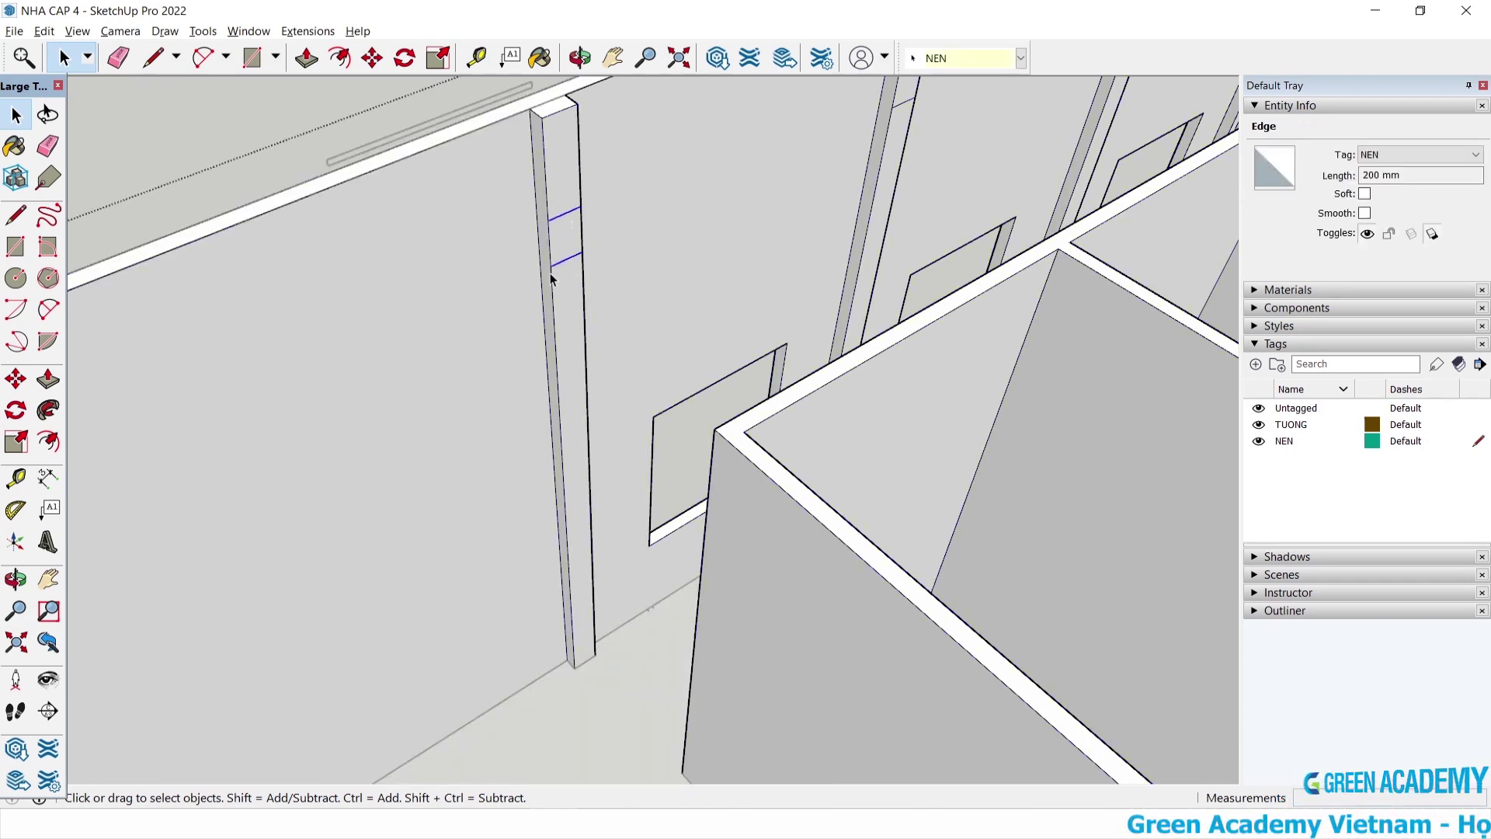
{"action": "left_click", "coordinate": [552, 267], "text": "ctrl"}
{"action": "scroll", "coordinate": [864, 203], "scroll_direction": "down", "scroll_amount": 2}
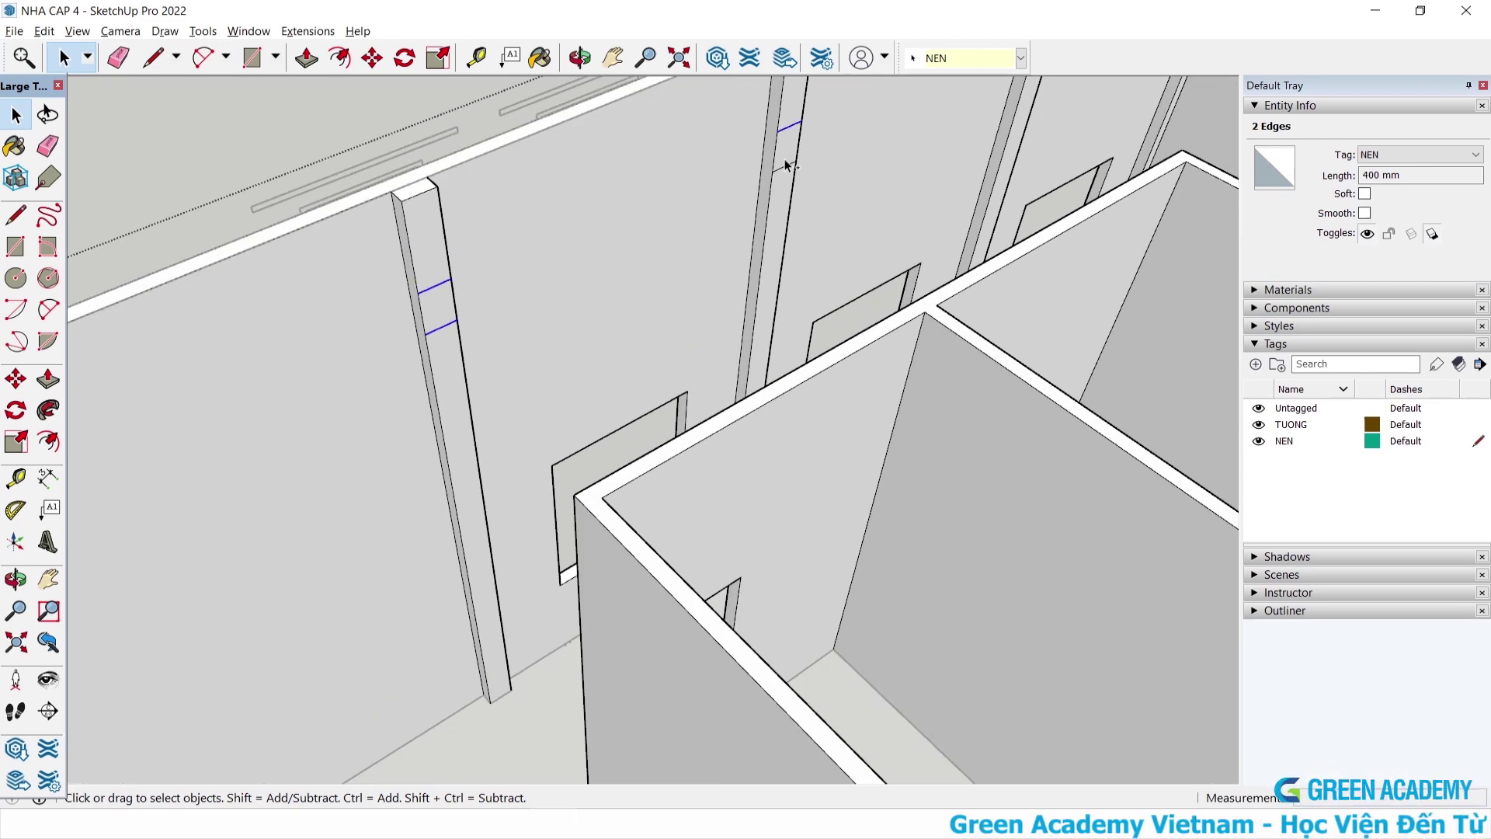
{"action": "scroll", "coordinate": [686, 295], "scroll_direction": "down", "scroll_amount": 2}
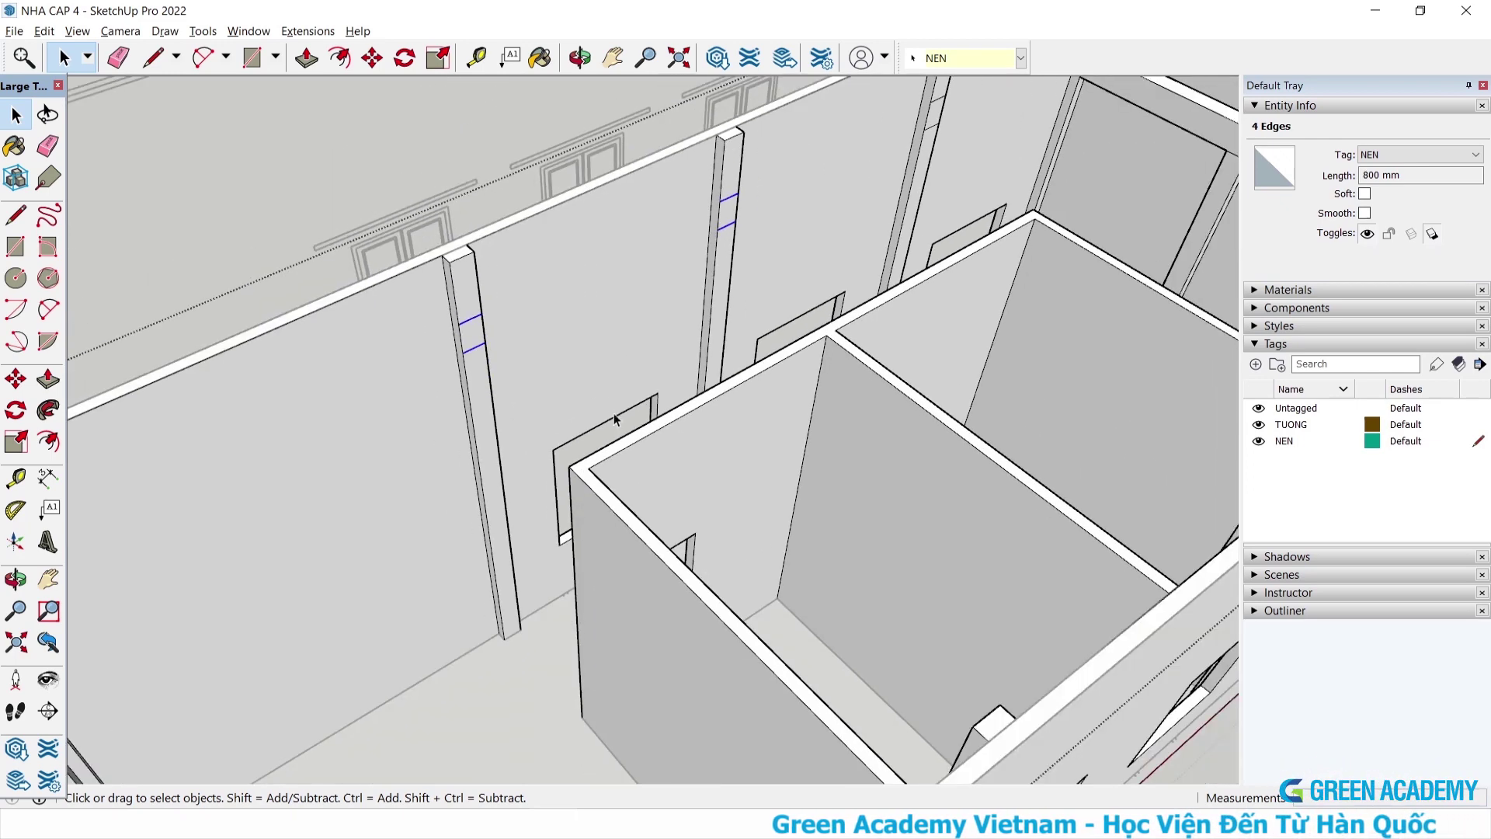
{"action": "scroll", "coordinate": [863, 165], "scroll_direction": "up", "scroll_amount": 2}
{"action": "scroll", "coordinate": [863, 164], "scroll_direction": "up", "scroll_amount": 2}
{"action": "left_click", "coordinate": [815, 187], "text": "ctrl"}
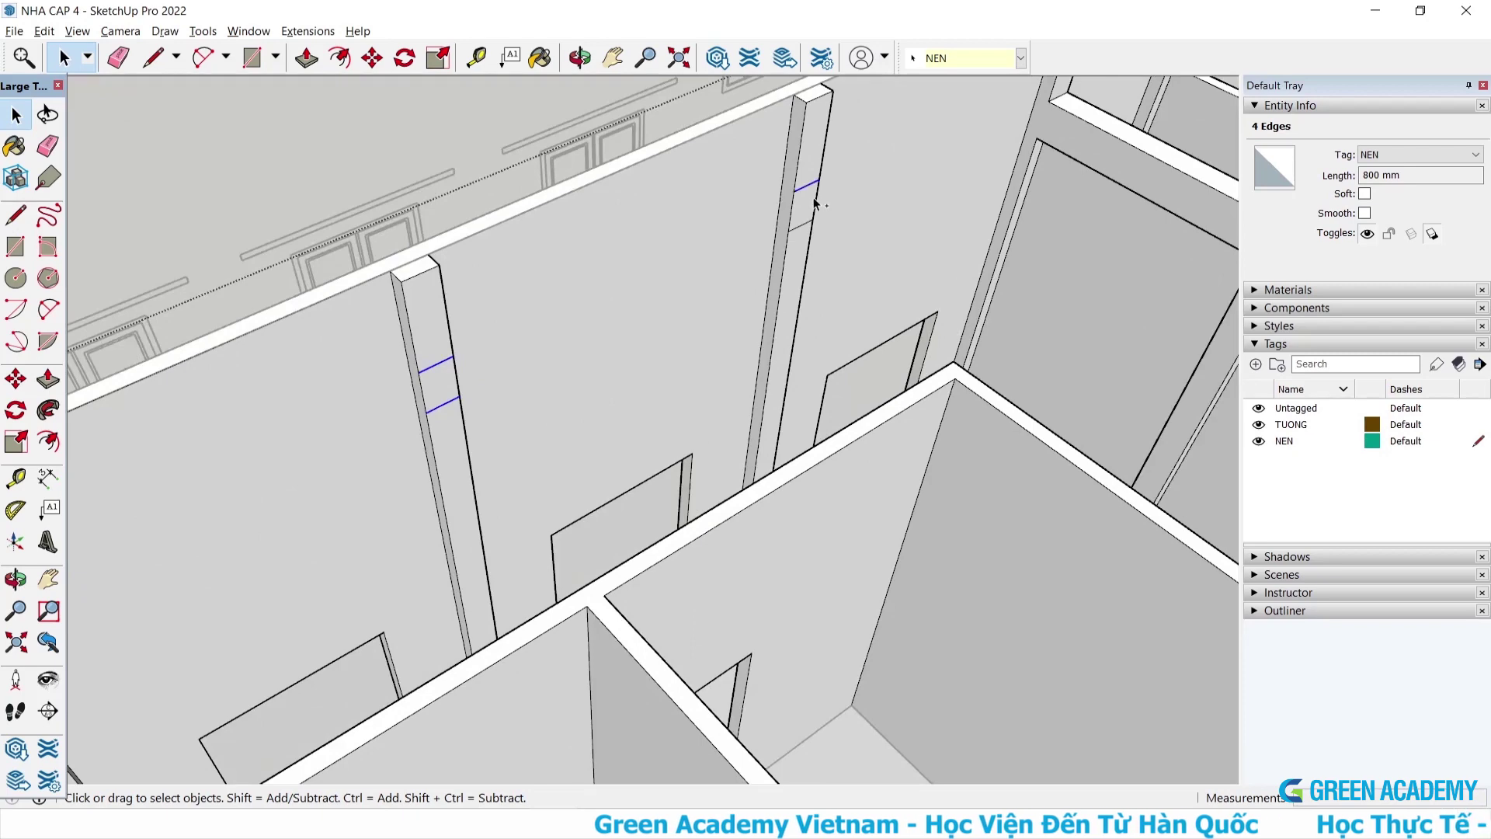
{"action": "left_click", "coordinate": [947, 202], "text": "ctrl"}
{"action": "scroll", "coordinate": [948, 202], "scroll_direction": "down", "scroll_amount": 2}
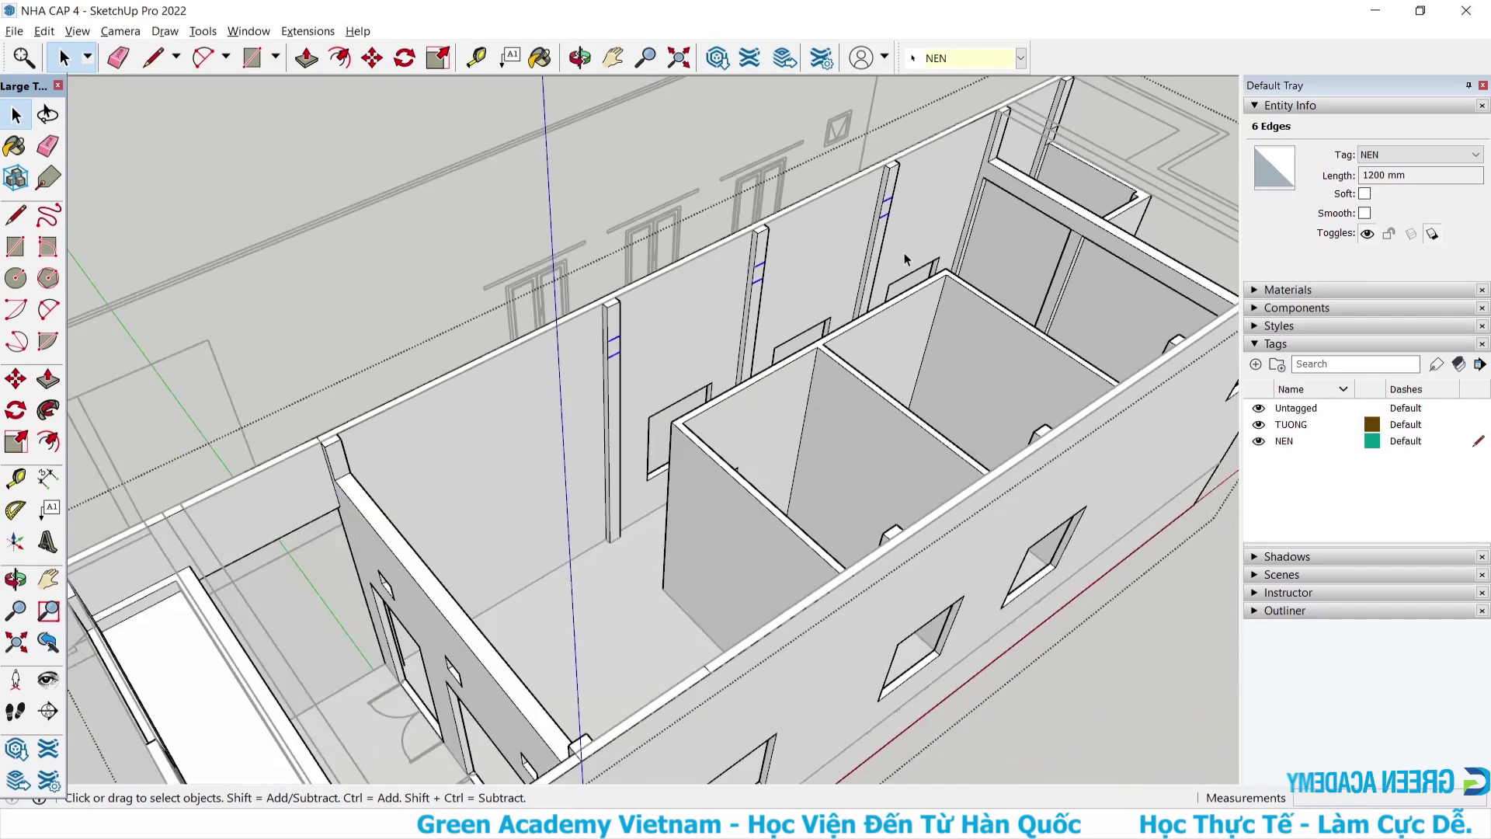
{"action": "scroll", "coordinate": [547, 487], "scroll_direction": "up", "scroll_amount": 2}
{"action": "scroll", "coordinate": [636, 344], "scroll_direction": "up", "scroll_amount": 1}
{"action": "scroll", "coordinate": [636, 345], "scroll_direction": "up", "scroll_amount": 1}
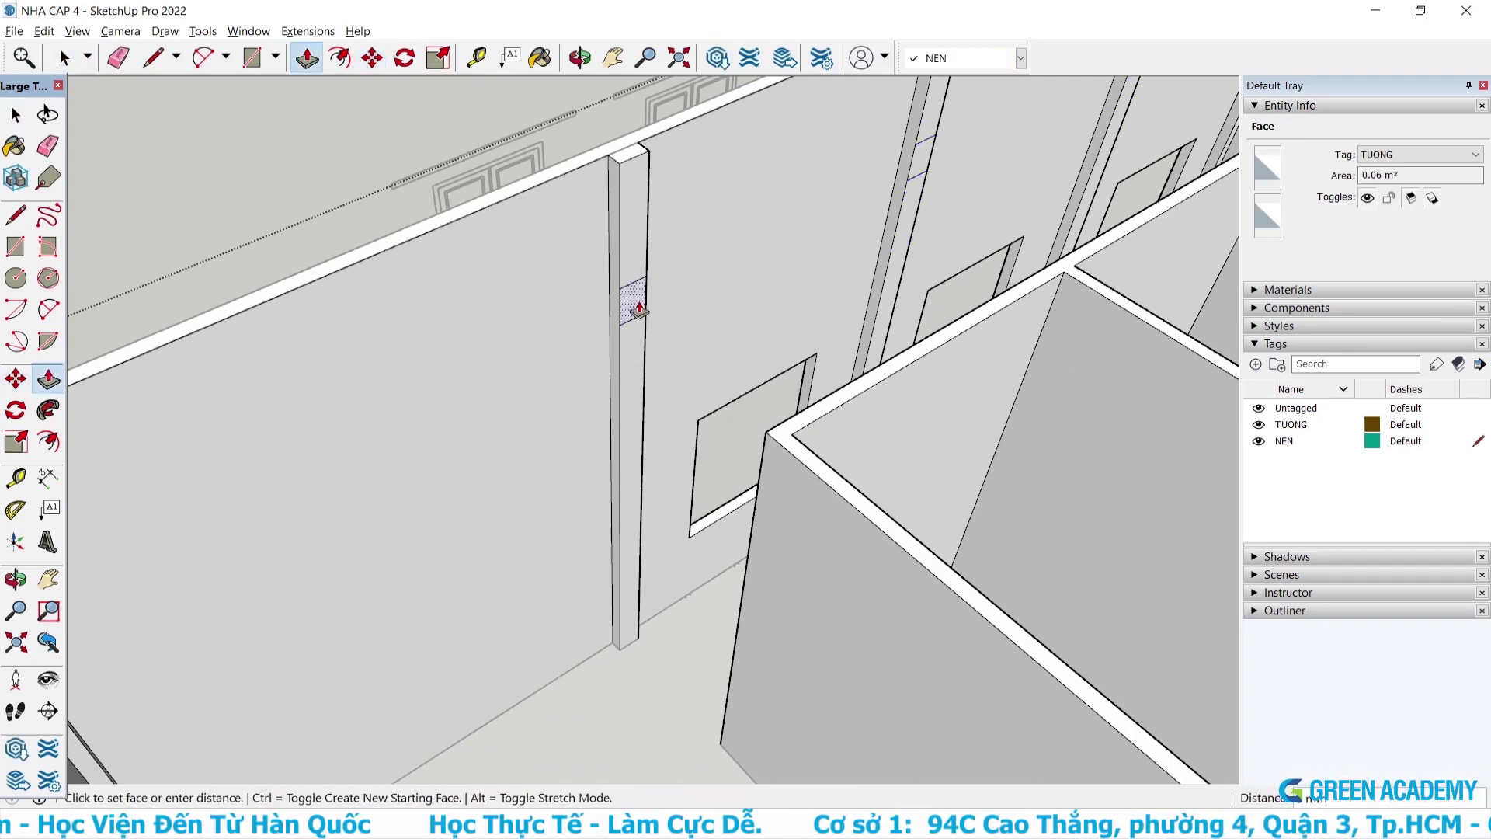
Orbit and zoom to look down into the second-floor rooms at the column tops.
{"action": "scroll", "coordinate": [663, 324], "scroll_direction": "down", "scroll_amount": 3}
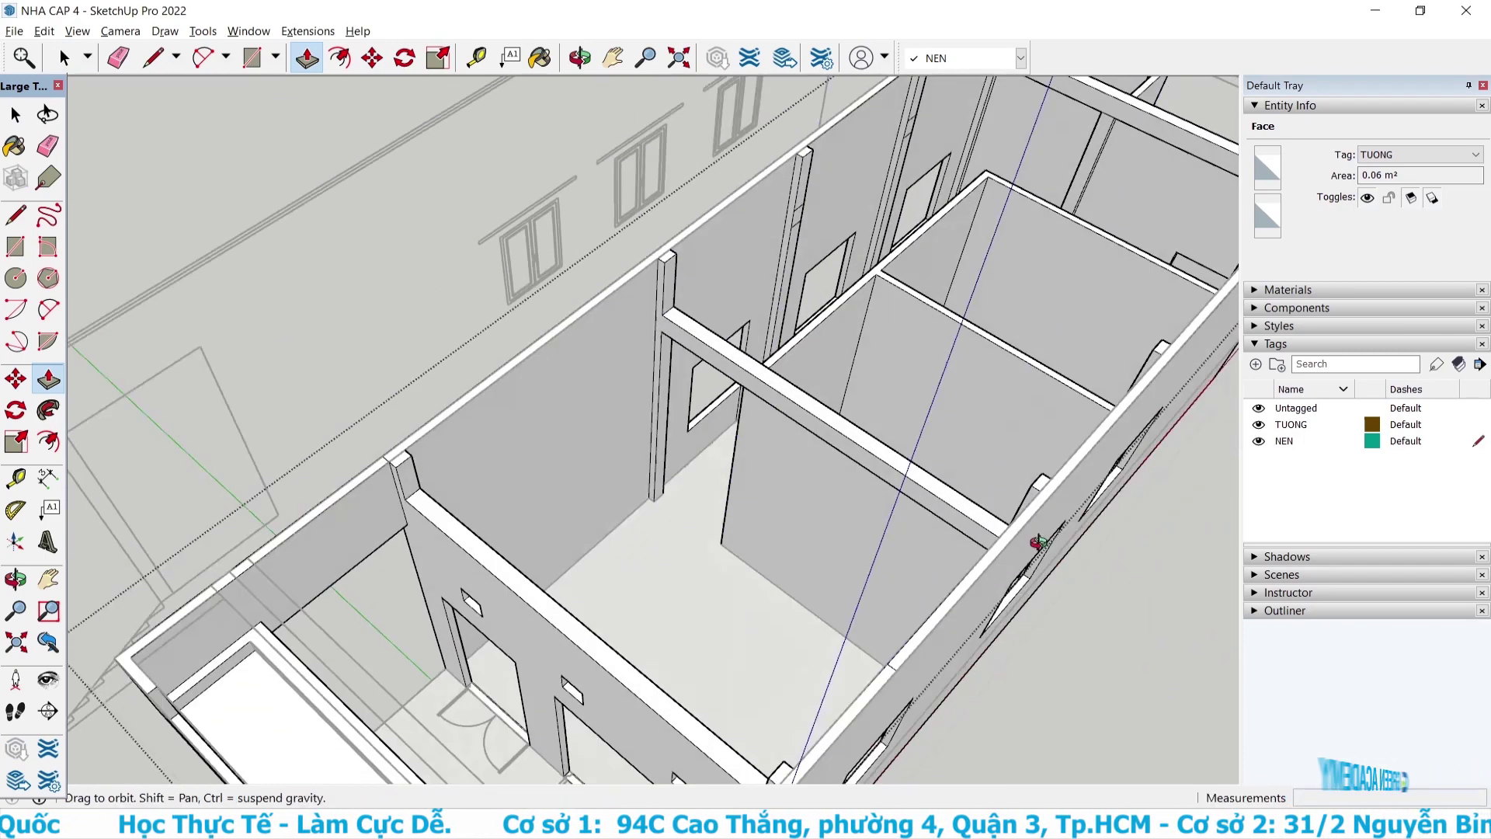
{"action": "middle_click_drag", "start_coordinate": [985, 487], "coordinate": [1177, 543]}
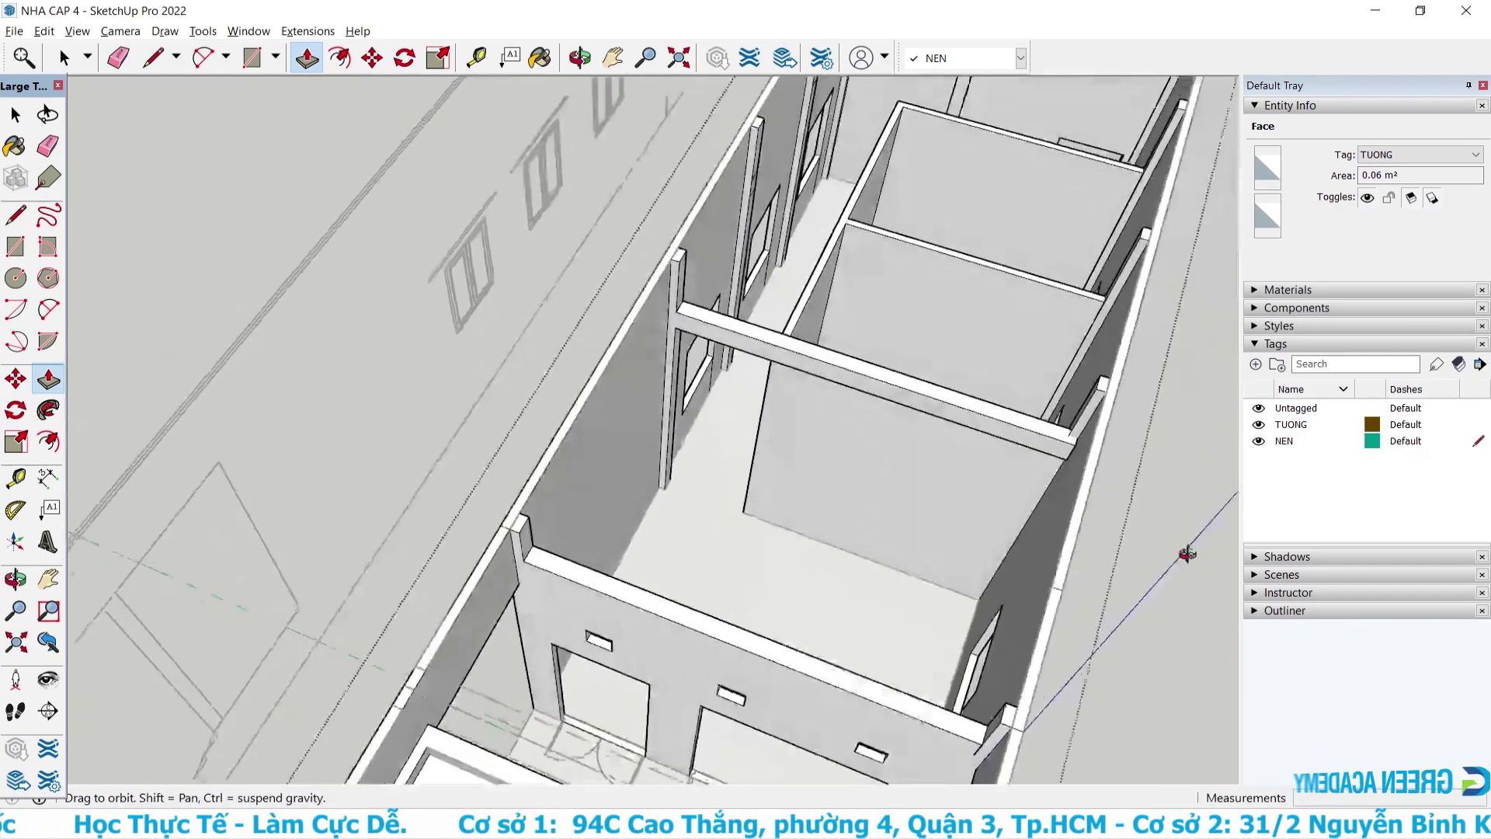
{"action": "scroll", "coordinate": [1107, 372], "scroll_direction": "up", "scroll_amount": 5}
{"action": "scroll", "coordinate": [1107, 373], "scroll_direction": "up", "scroll_amount": 2}
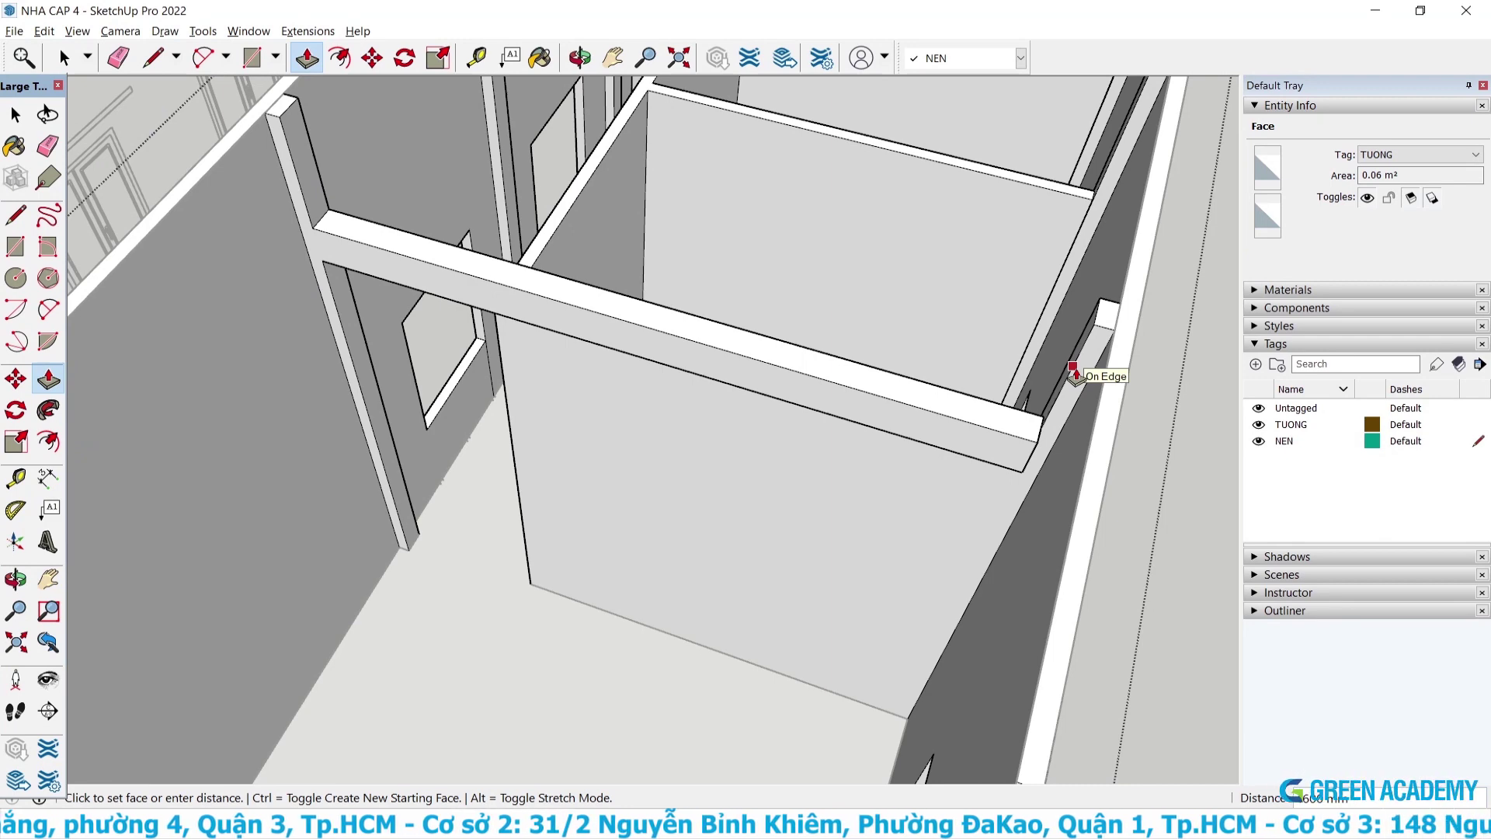
{"action": "scroll", "coordinate": [876, 509], "scroll_direction": "down", "scroll_amount": 2}
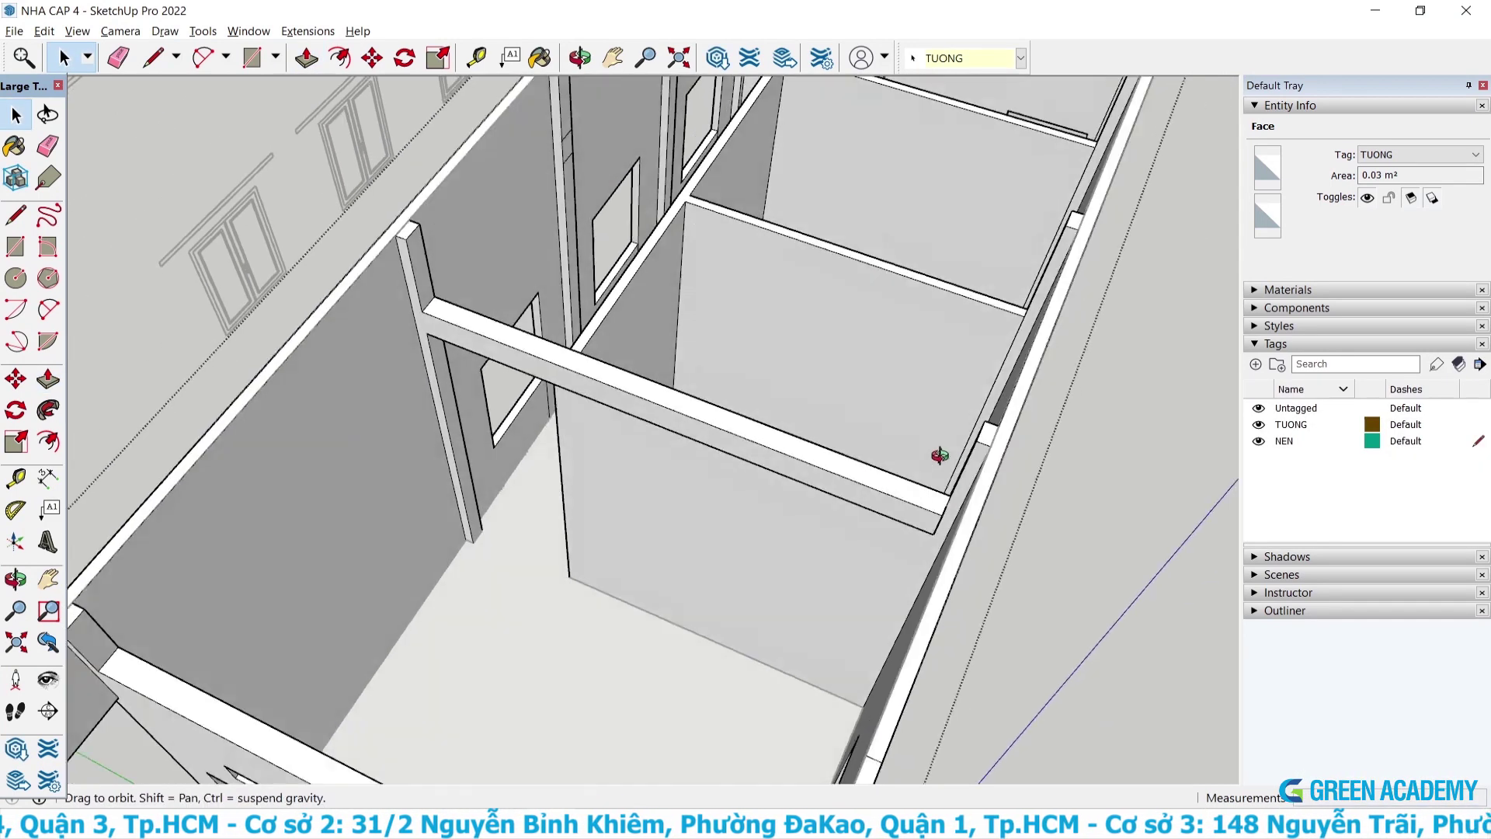
{"action": "scroll", "coordinate": [528, 179], "scroll_direction": "up", "scroll_amount": 3}
{"action": "scroll", "coordinate": [528, 179], "scroll_direction": "up", "scroll_amount": 3}
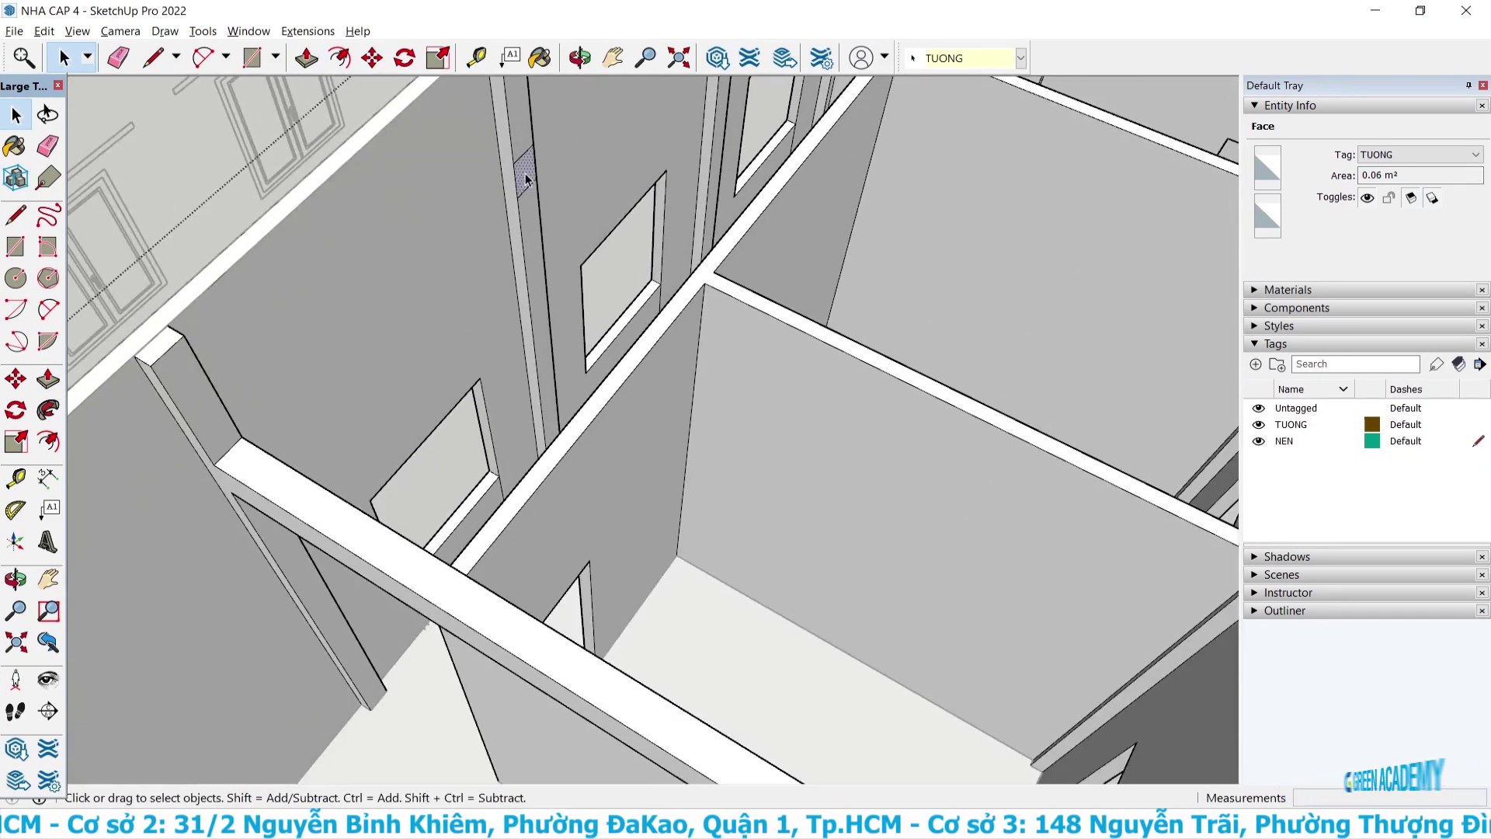
Push-pull the 0.06 m² column band 4600 mm across the room to form a lower beam.
{"action": "key", "text": "p"}
{"action": "left_click", "coordinate": [526, 178]}
{"action": "scroll", "coordinate": [791, 311], "scroll_direction": "down", "scroll_amount": 2}
{"action": "scroll", "coordinate": [1025, 427], "scroll_direction": "down", "scroll_amount": 1}
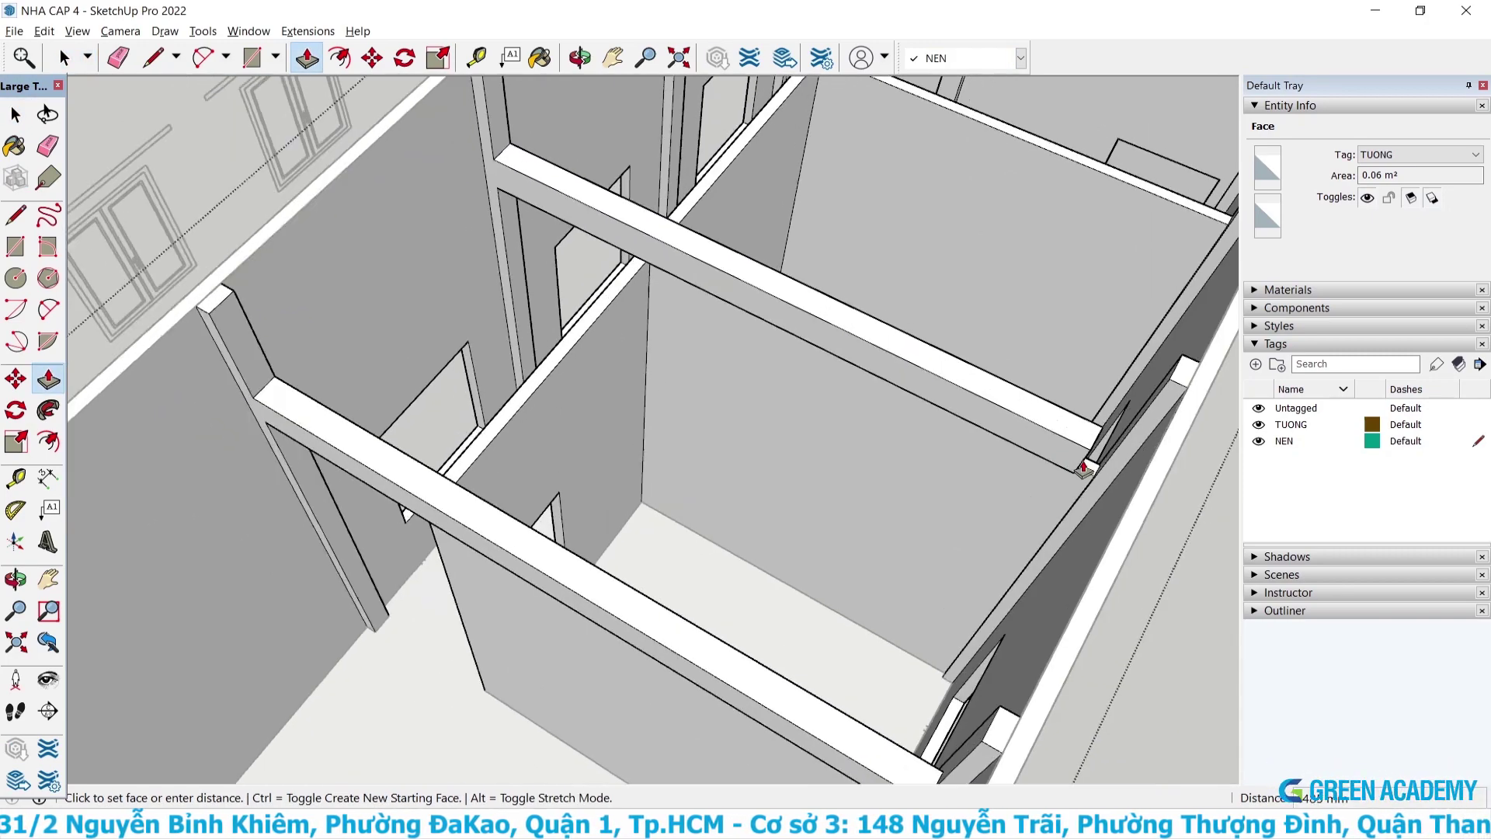
{"action": "scroll", "coordinate": [1083, 466], "scroll_direction": "up", "scroll_amount": 1}
{"action": "mouse_move", "coordinate": [1031, 528]}
{"action": "middle_mouse_down"}
{"action": "mouse_move", "coordinate": [1188, 542]}
{"action": "mouse_move", "coordinate": [1204, 525]}
{"action": "middle_mouse_up"}
{"action": "scroll", "coordinate": [675, 449], "scroll_direction": "down", "scroll_amount": 3}
{"action": "scroll", "coordinate": [669, 481], "scroll_direction": "up", "scroll_amount": 3}
{"action": "mouse_move", "coordinate": [669, 481]}
{"action": "middle_mouse_down"}
{"action": "mouse_move", "coordinate": [925, 525]}
{"action": "mouse_move", "coordinate": [761, 493]}
{"action": "middle_mouse_up"}
{"action": "scroll", "coordinate": [769, 492], "scroll_direction": "down", "scroll_amount": 1}
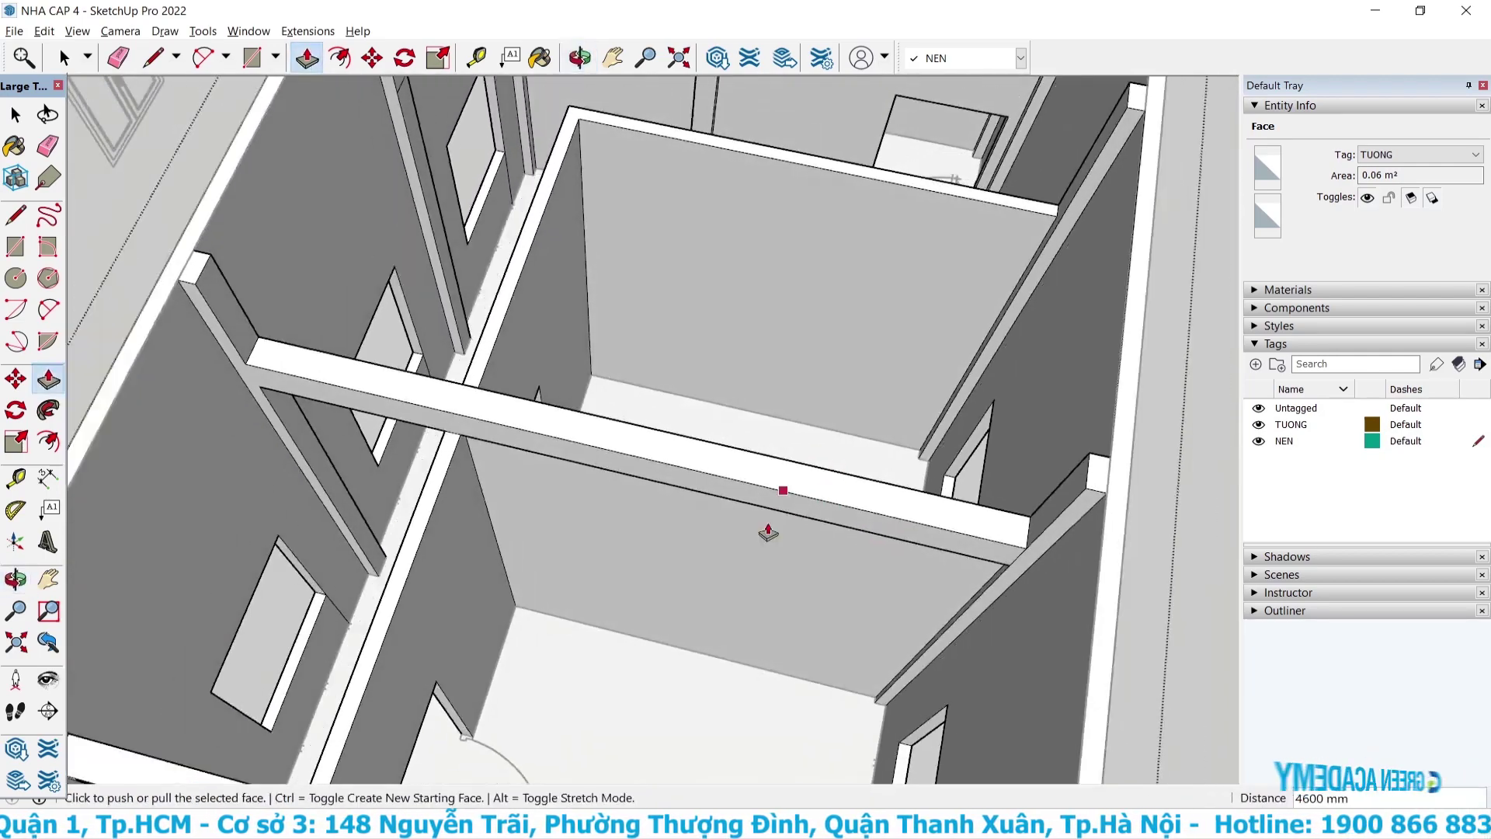
{"action": "scroll", "coordinate": [702, 293], "scroll_direction": "down", "scroll_amount": 2}
{"action": "scroll", "coordinate": [505, 156], "scroll_direction": "up", "scroll_amount": 2}
{"action": "scroll", "coordinate": [401, 221], "scroll_direction": "up", "scroll_amount": 2}
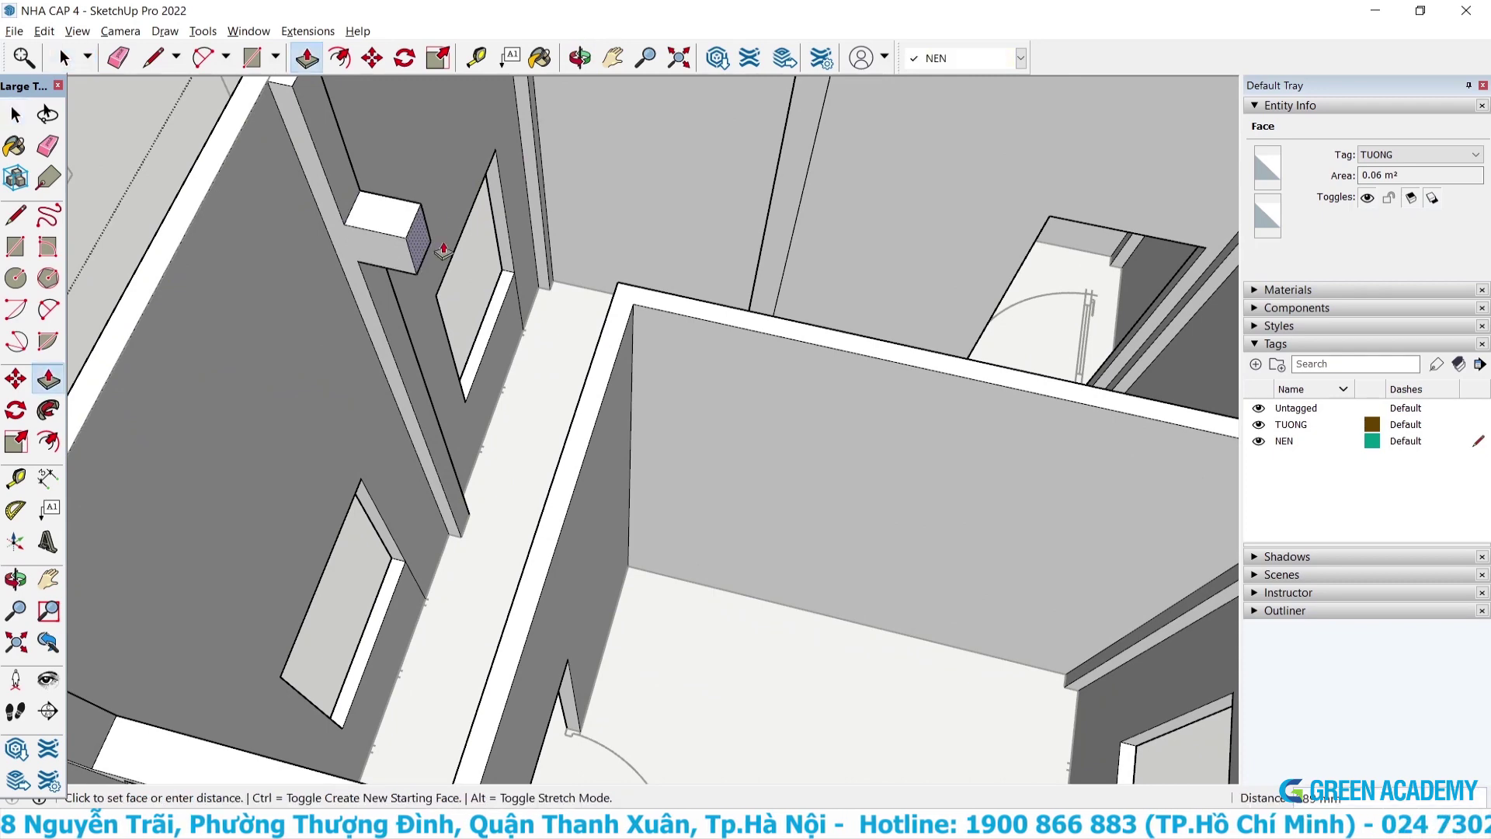
{"action": "scroll", "coordinate": [683, 307], "scroll_direction": "down", "scroll_amount": 2}
{"action": "scroll", "coordinate": [1072, 396], "scroll_direction": "up", "scroll_amount": 2}
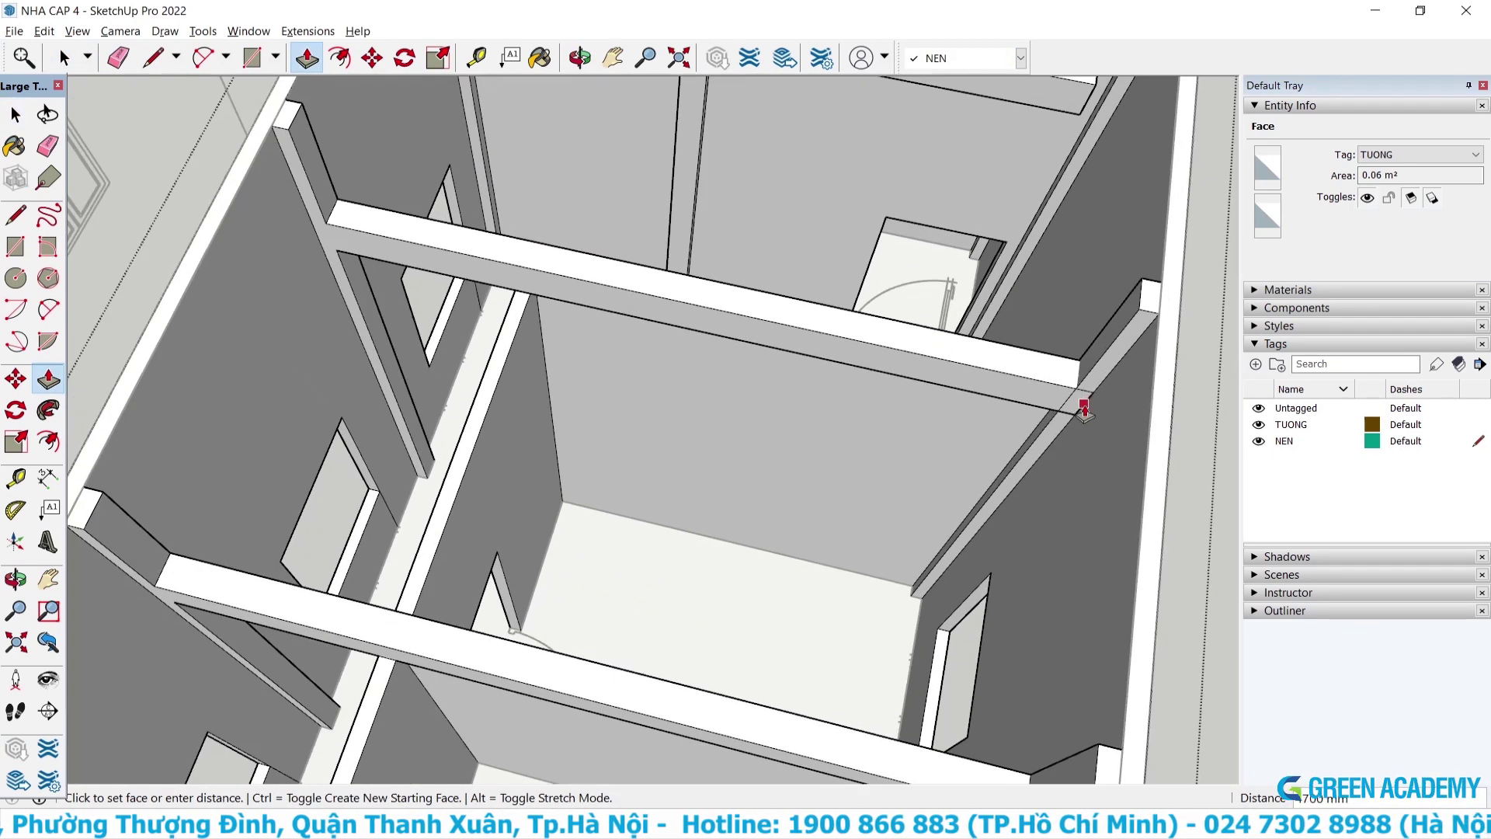
{"action": "scroll", "coordinate": [1044, 427], "scroll_direction": "down", "scroll_amount": 2}
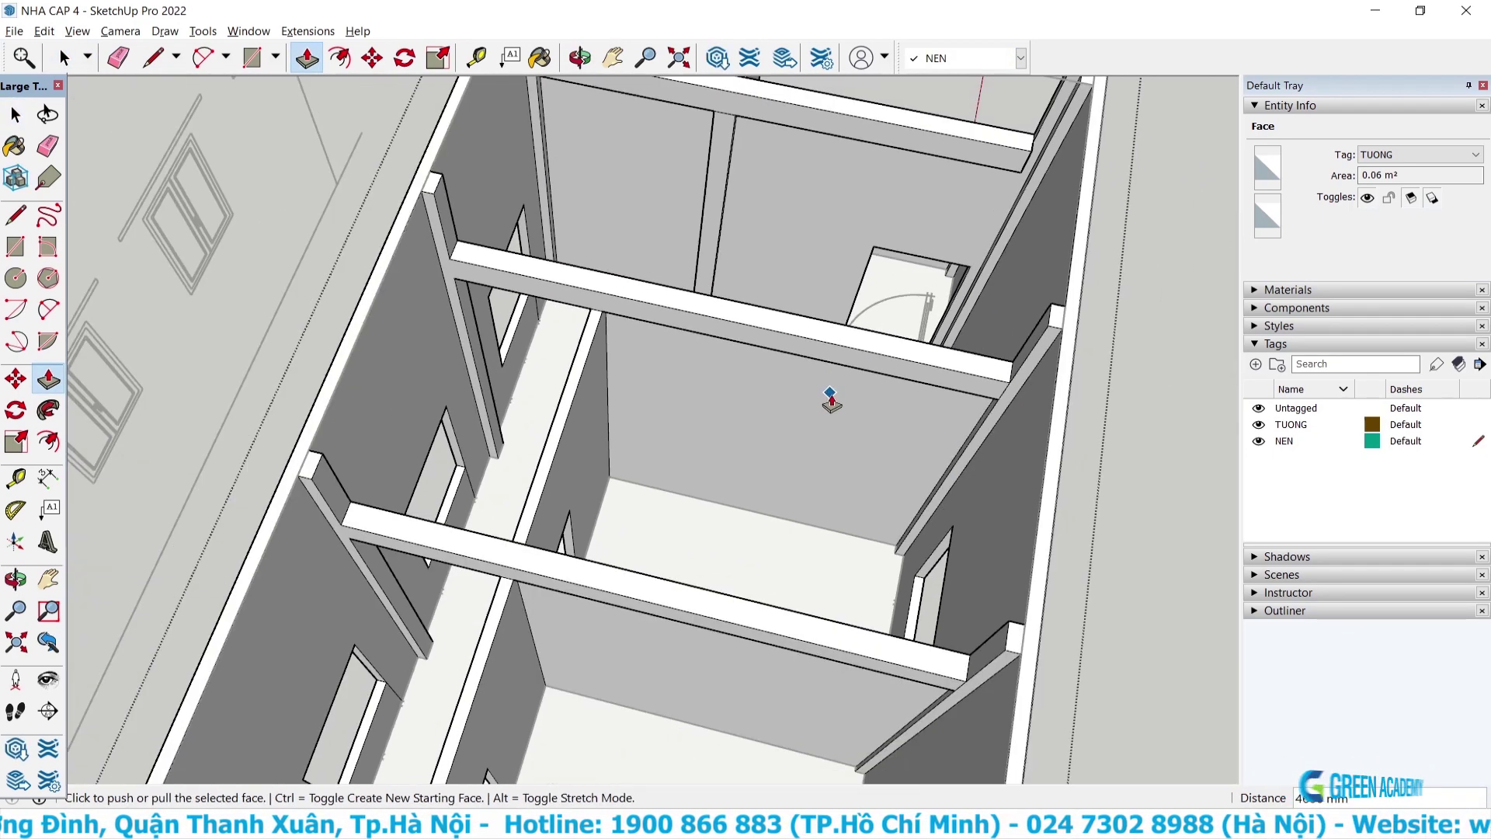
{"action": "scroll", "coordinate": [825, 396], "scroll_direction": "down", "scroll_amount": 2}
{"action": "scroll", "coordinate": [1017, 166], "scroll_direction": "up", "scroll_amount": 3}
{"action": "middle_click_drag", "start_coordinate": [812, 334], "coordinate": [858, 295]}
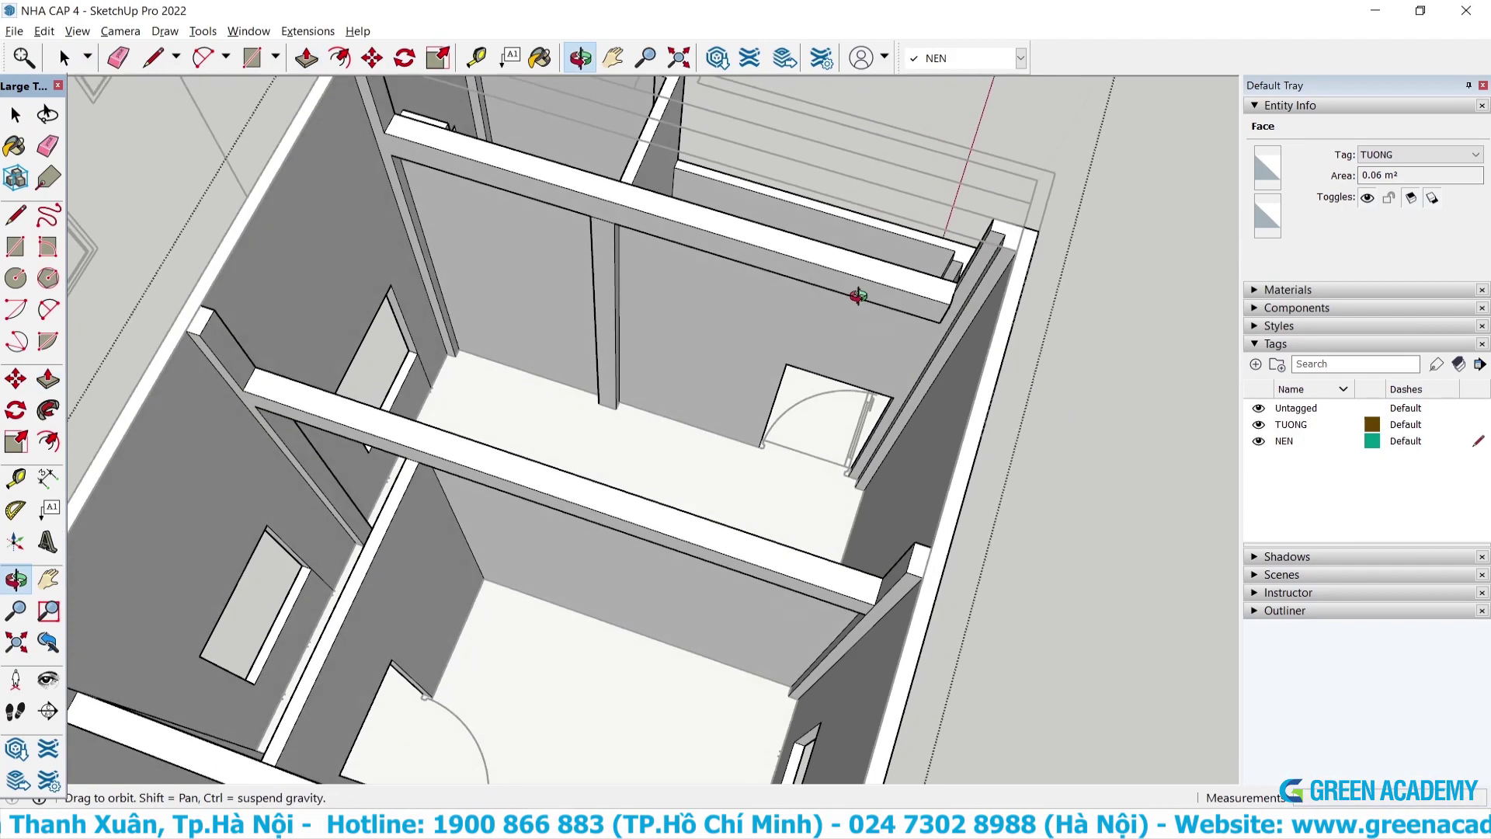
{"action": "scroll", "coordinate": [858, 299], "scroll_direction": "up", "scroll_amount": 2}
{"action": "scroll", "coordinate": [963, 295], "scroll_direction": "up", "scroll_amount": 3}
{"action": "scroll", "coordinate": [971, 310], "scroll_direction": "up", "scroll_amount": 2}
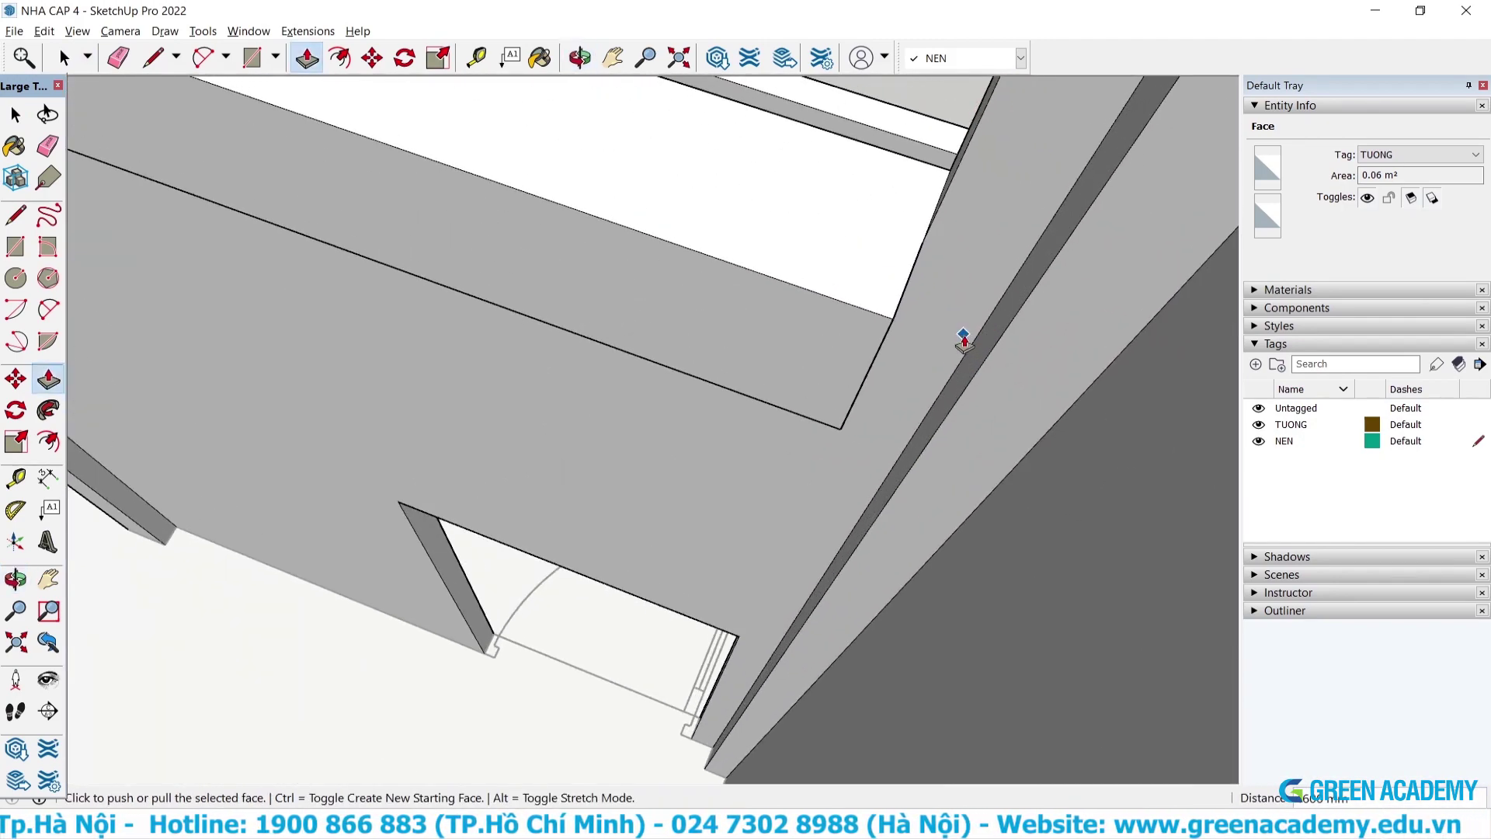
{"action": "mouse_move", "coordinate": [965, 333]}
{"action": "middle_mouse_down"}
{"action": "mouse_move", "coordinate": [892, 289]}
{"action": "mouse_move", "coordinate": [873, 342]}
{"action": "middle_mouse_up"}
{"action": "key", "text": "space"}
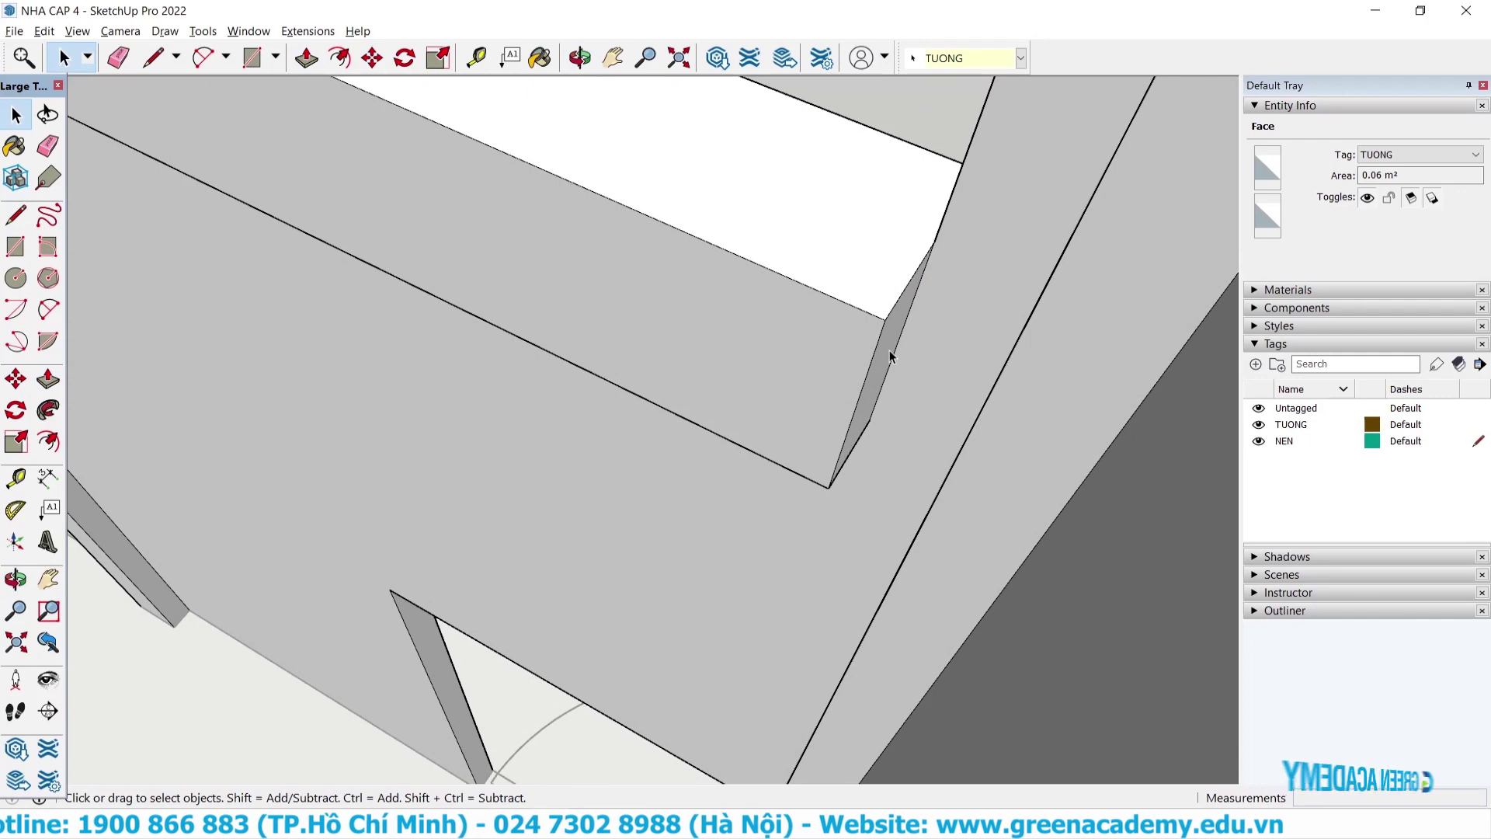
Push-pull the thin wall end face until it meets the adjoining column.
{"action": "key", "text": "p"}
{"action": "left_click", "coordinate": [883, 346]}
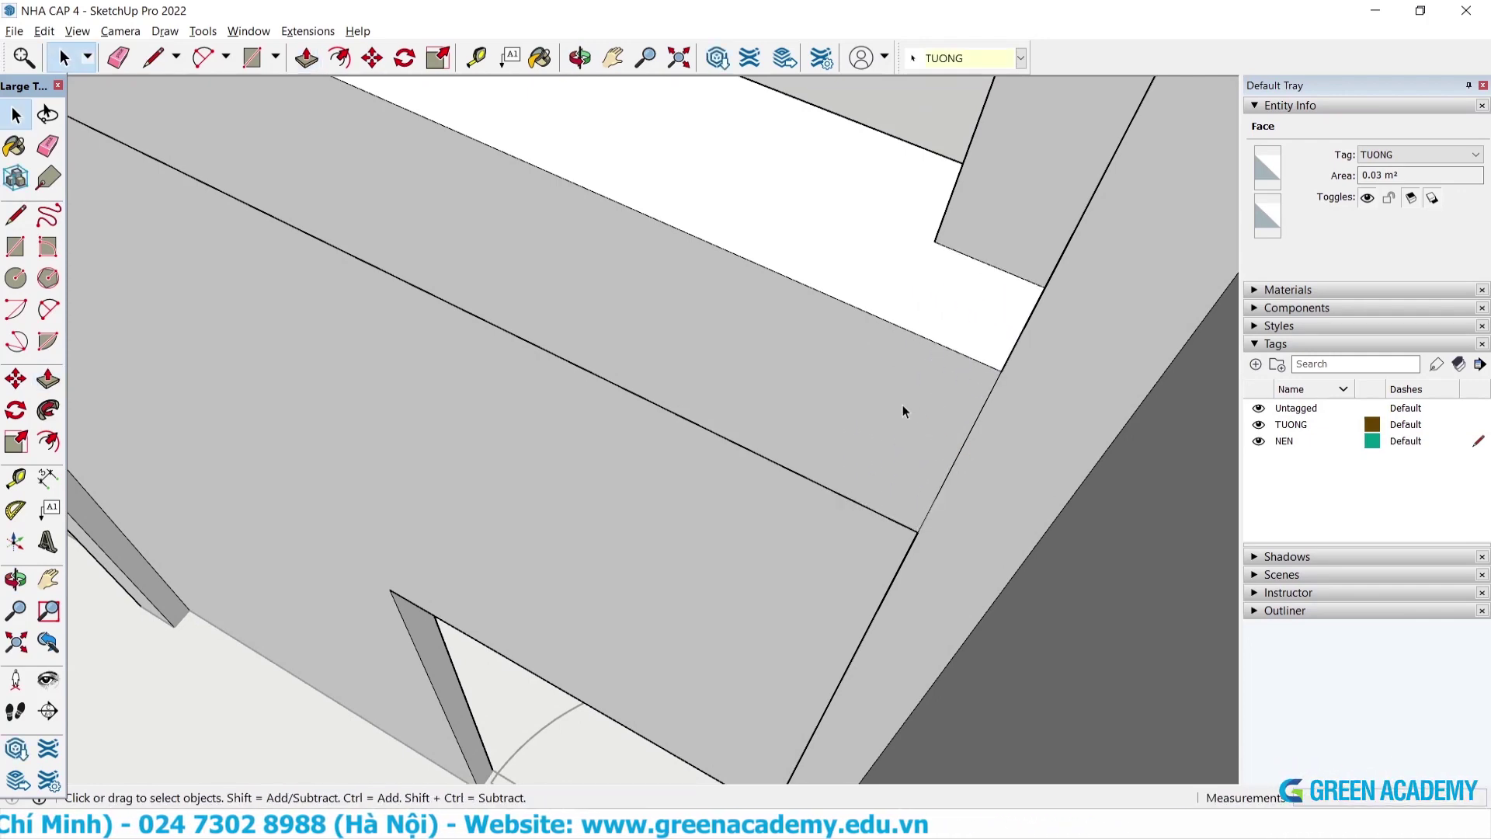
{"action": "scroll", "coordinate": [854, 388], "scroll_direction": "down", "scroll_amount": 3}
{"action": "scroll", "coordinate": [745, 392], "scroll_direction": "down", "scroll_amount": 3}
{"action": "mouse_move", "coordinate": [682, 414]}
{"action": "middle_mouse_down"}
{"action": "mouse_move", "coordinate": [831, 509]}
{"action": "mouse_move", "coordinate": [886, 412]}
{"action": "middle_mouse_up"}
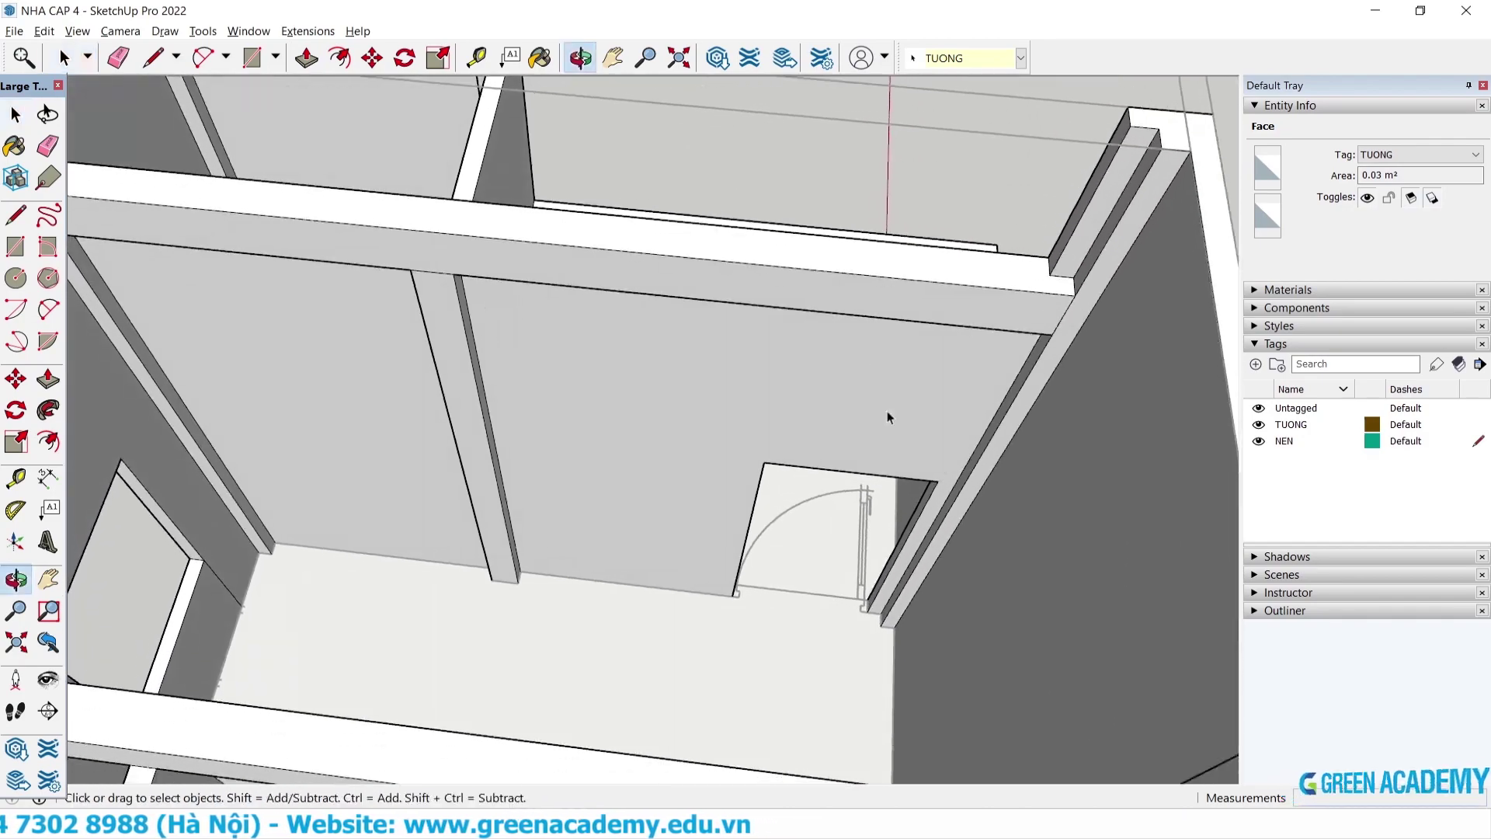
{"action": "key", "text": "space"}
Orbit to overhead and oblique overviews of the building.
{"action": "scroll", "coordinate": [815, 211], "scroll_direction": "down", "scroll_amount": 3}
{"action": "mouse_move", "coordinate": [815, 211]}
{"action": "middle_mouse_down"}
{"action": "mouse_move", "coordinate": [816, 443]}
{"action": "mouse_move", "coordinate": [760, 267]}
{"action": "middle_mouse_up"}
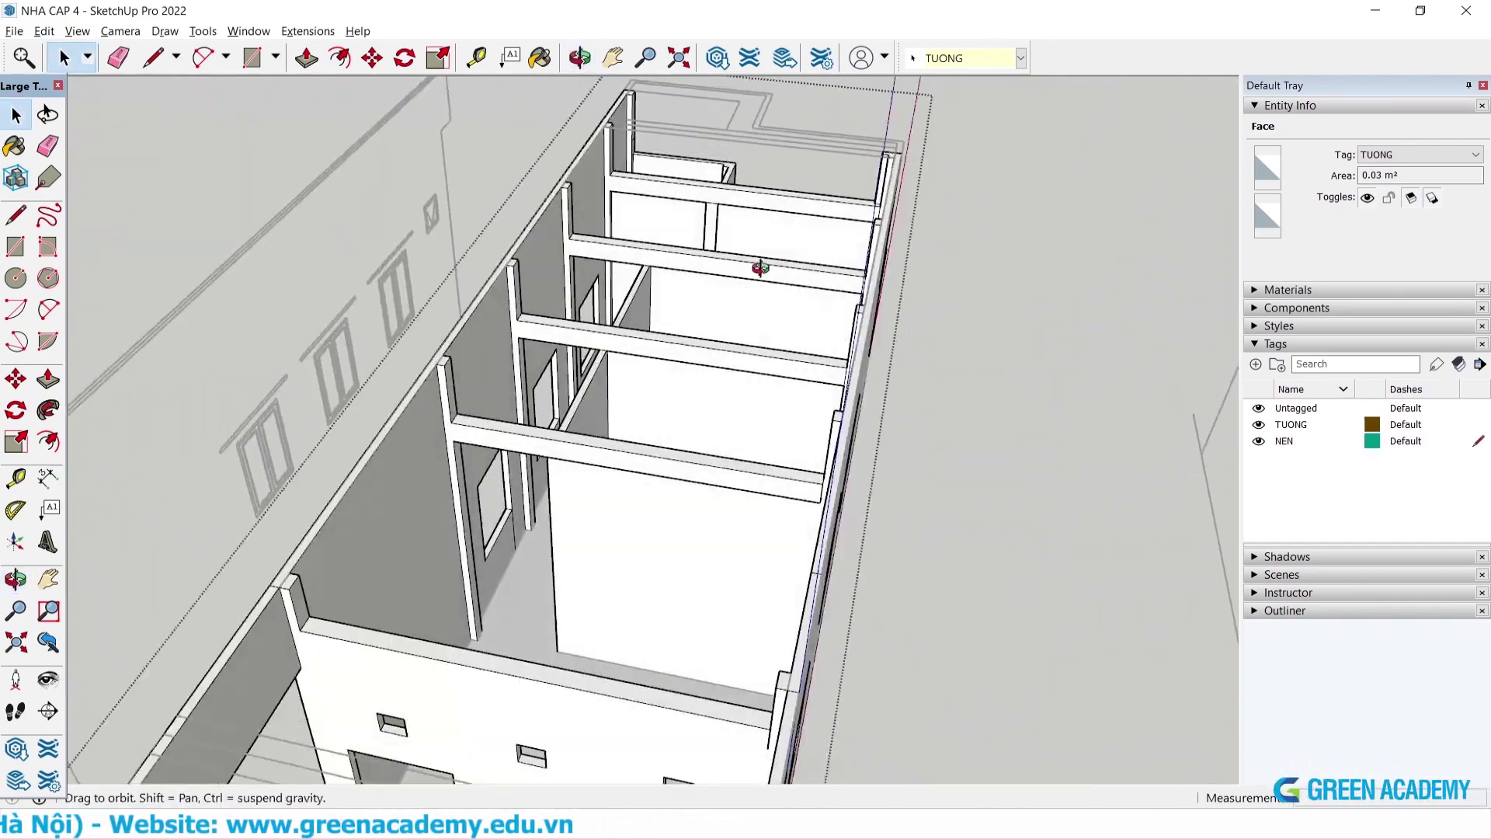
{"action": "scroll", "coordinate": [760, 267], "scroll_direction": "down", "scroll_amount": 3}
{"action": "scroll", "coordinate": [609, 233], "scroll_direction": "down", "scroll_amount": 3}
{"action": "scroll", "coordinate": [626, 426], "scroll_direction": "down", "scroll_amount": 3}
{"action": "mouse_move", "coordinate": [626, 427]}
{"action": "middle_mouse_down"}
{"action": "mouse_move", "coordinate": [963, 434]}
{"action": "mouse_move", "coordinate": [766, 393]}
{"action": "middle_mouse_up"}
{"action": "scroll", "coordinate": [766, 393], "scroll_direction": "up", "scroll_amount": 3}
{"action": "scroll", "coordinate": [952, 360], "scroll_direction": "up", "scroll_amount": 3}
{"action": "scroll", "coordinate": [998, 356], "scroll_direction": "up", "scroll_amount": 2}
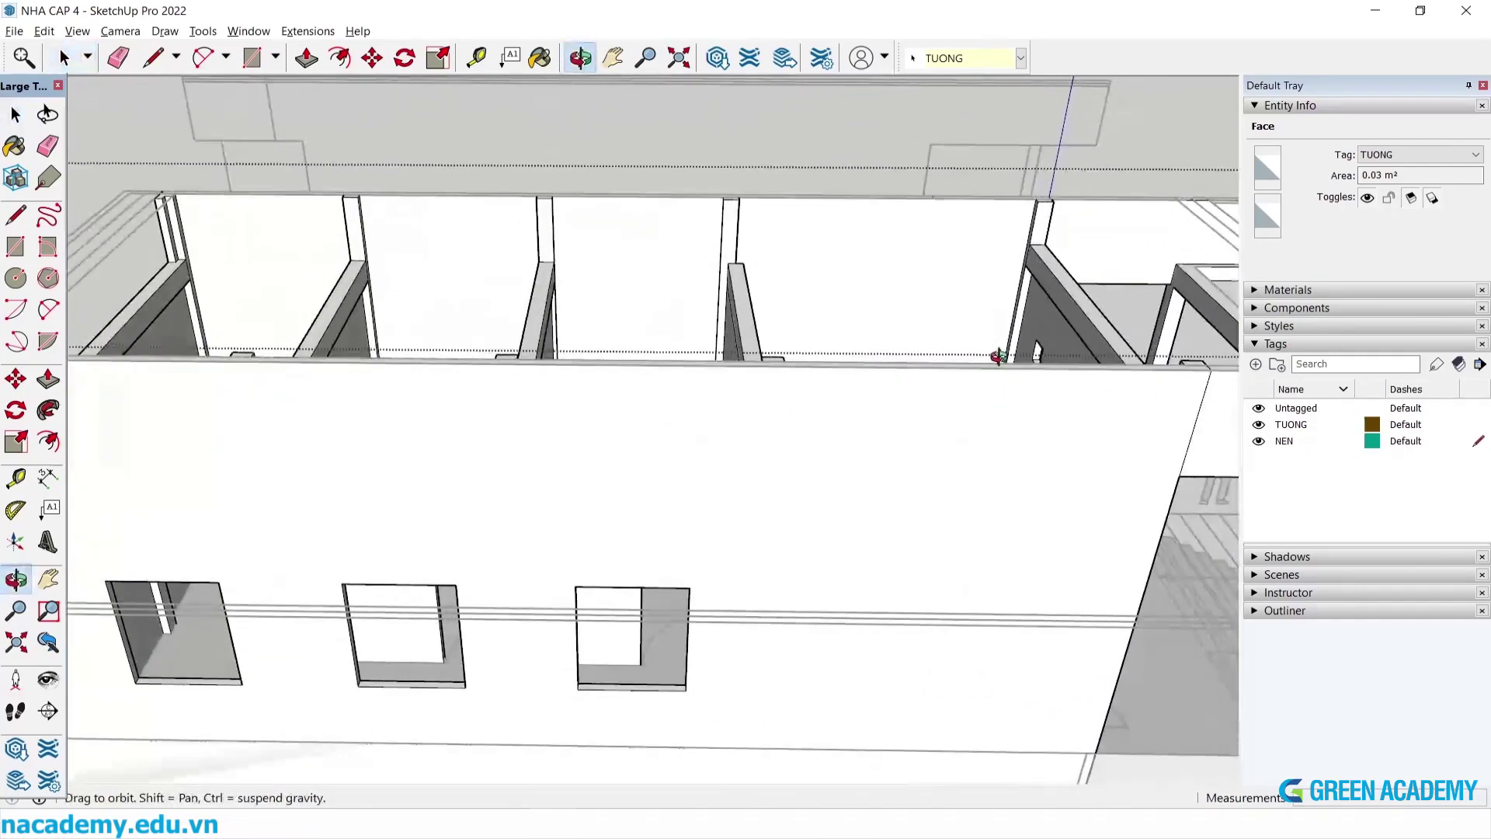
Orbit and zoom in close to inspect the partition walls from several angles.
{"action": "mouse_move", "coordinate": [997, 357]}
{"action": "middle_mouse_down"}
{"action": "mouse_move", "coordinate": [1065, 339]}
{"action": "mouse_move", "coordinate": [1155, 373]}
{"action": "middle_mouse_up"}
{"action": "scroll", "coordinate": [1052, 179], "scroll_direction": "up", "scroll_amount": 3}
{"action": "scroll", "coordinate": [979, 199], "scroll_direction": "up", "scroll_amount": 2}
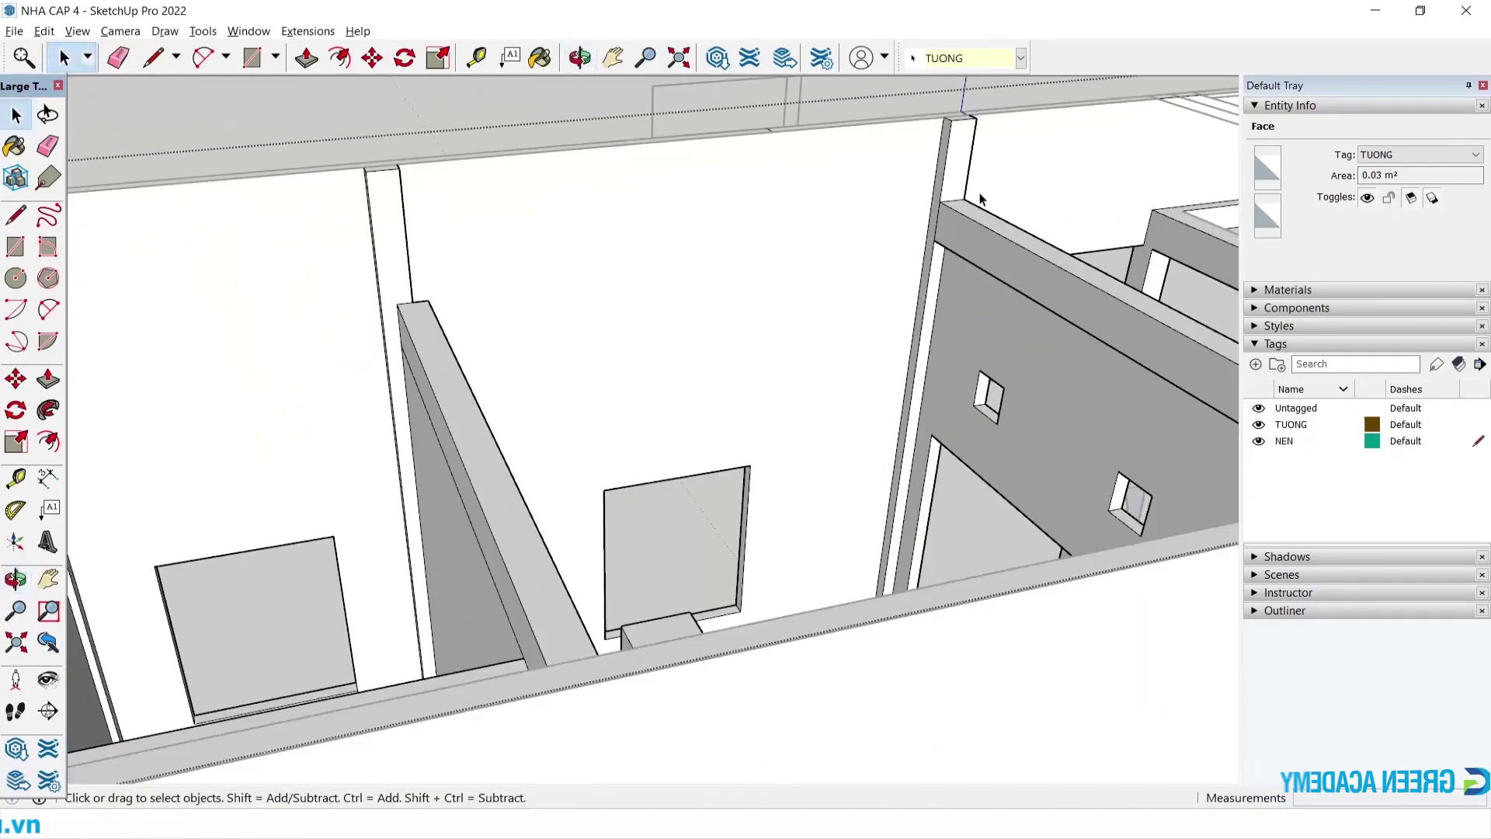
{"action": "scroll", "coordinate": [966, 225], "scroll_direction": "up", "scroll_amount": 2}
{"action": "mouse_move", "coordinate": [962, 222]}
{"action": "middle_mouse_down"}
{"action": "mouse_move", "coordinate": [1044, 286]}
{"action": "mouse_move", "coordinate": [961, 276]}
{"action": "mouse_move", "coordinate": [779, 379]}
{"action": "middle_mouse_up"}
{"action": "scroll", "coordinate": [901, 280], "scroll_direction": "down", "scroll_amount": 2}
{"action": "scroll", "coordinate": [817, 364], "scroll_direction": "down", "scroll_amount": 2}
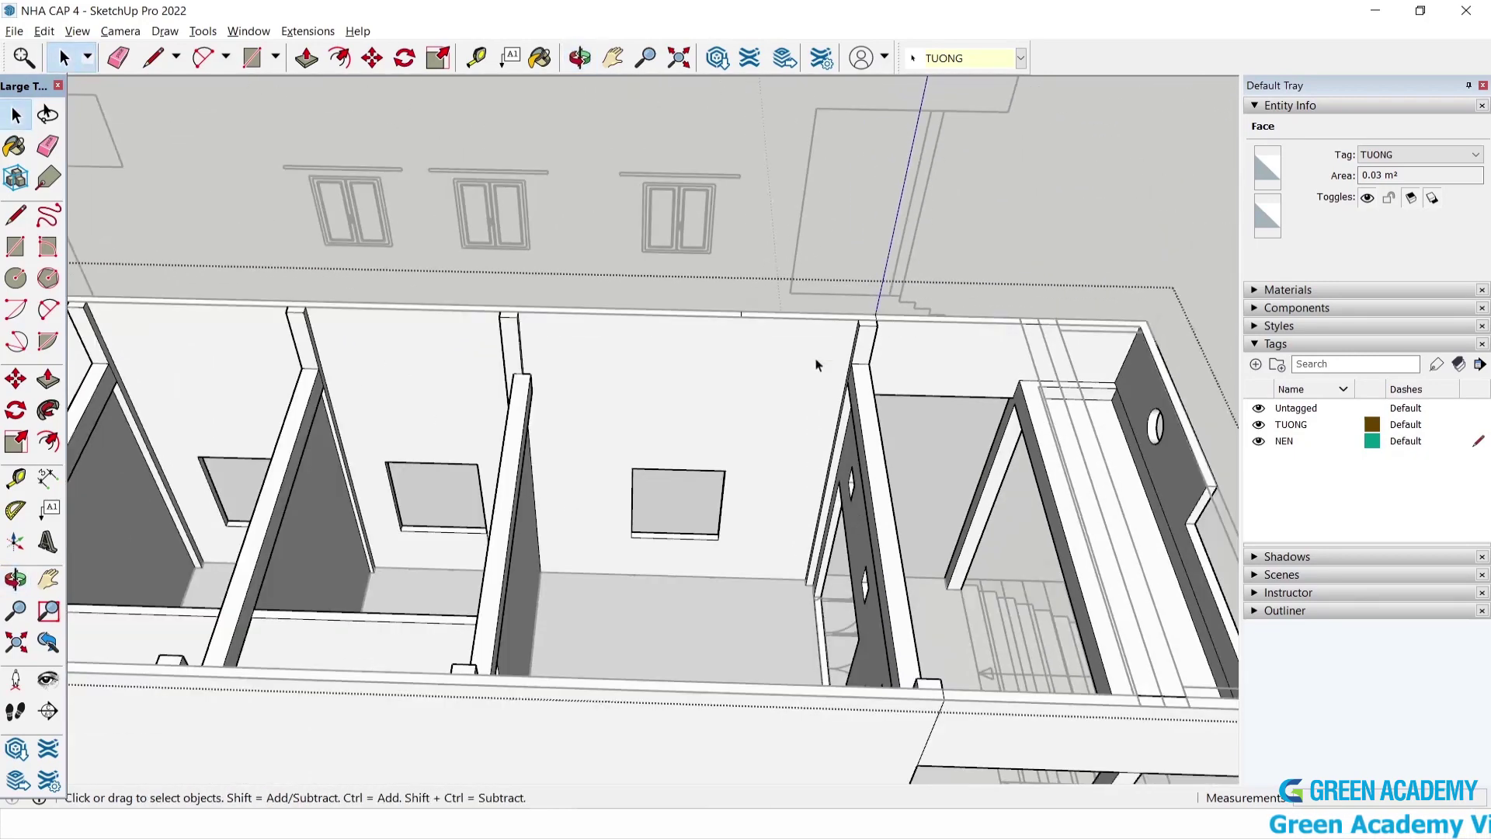
{"action": "scroll", "coordinate": [366, 366], "scroll_direction": "up", "scroll_amount": 2}
{"action": "scroll", "coordinate": [772, 332], "scroll_direction": "down", "scroll_amount": 2}
{"action": "scroll", "coordinate": [544, 358], "scroll_direction": "up", "scroll_amount": 2}
{"action": "scroll", "coordinate": [286, 384], "scroll_direction": "up", "scroll_amount": 2}
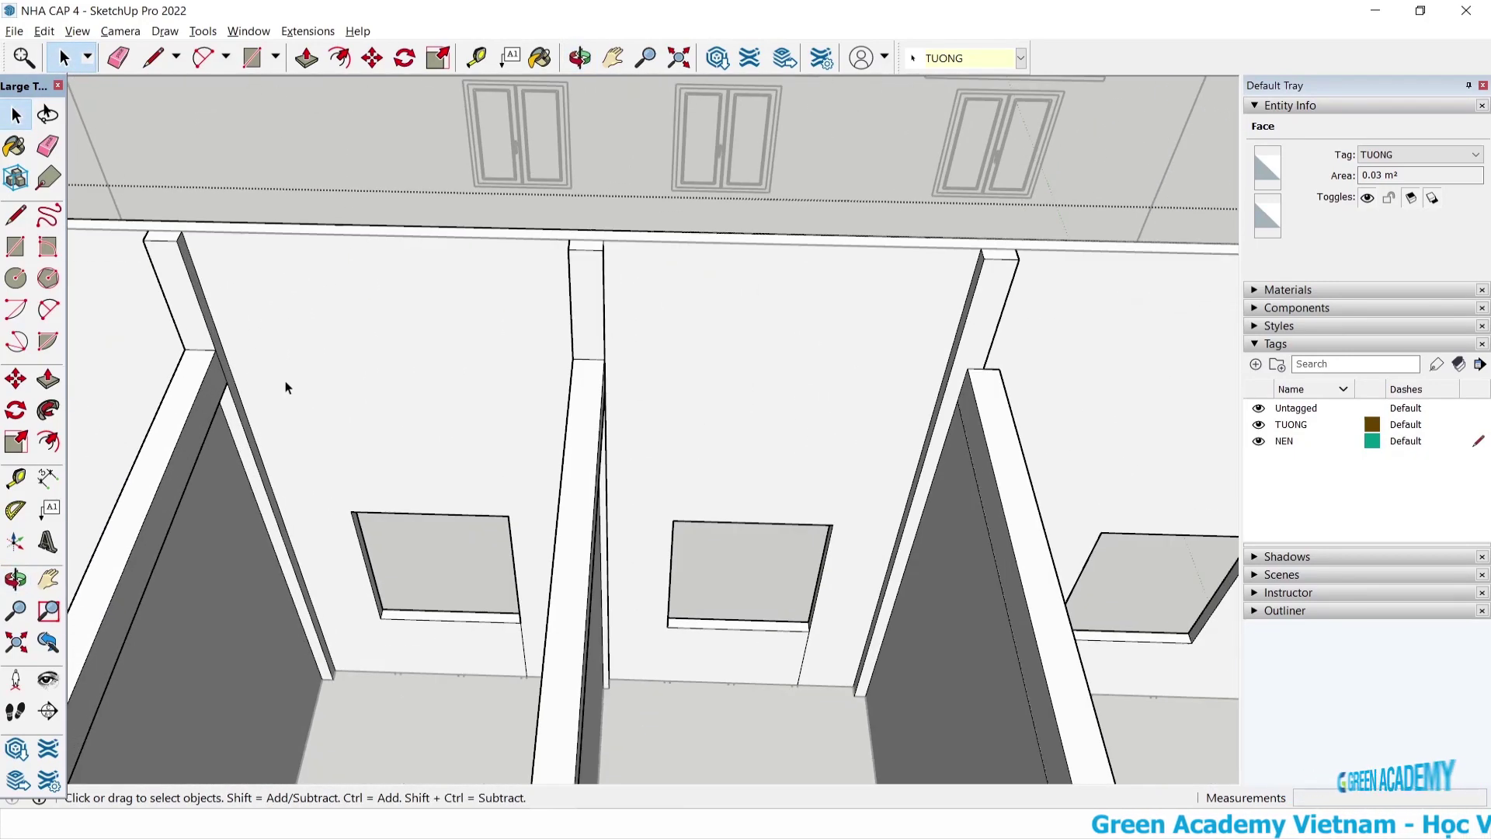
{"action": "scroll", "coordinate": [286, 386], "scroll_direction": "down", "scroll_amount": 2}
{"action": "scroll", "coordinate": [1045, 369], "scroll_direction": "up", "scroll_amount": 3}
{"action": "middle_click_drag", "start_coordinate": [1025, 372], "coordinate": [696, 309]}
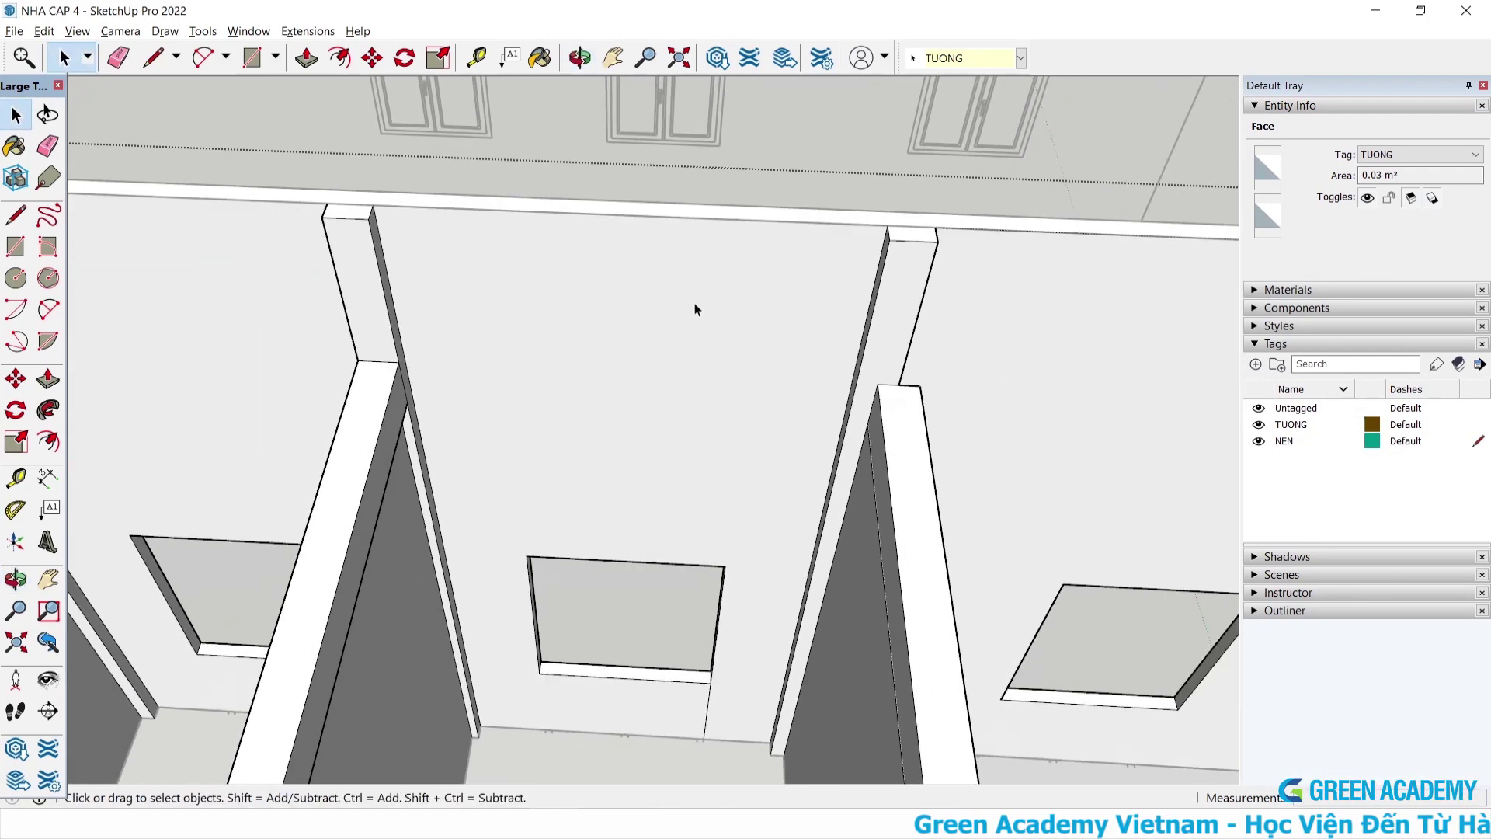
{"action": "scroll", "coordinate": [712, 160], "scroll_direction": "down", "scroll_amount": 3}
{"action": "scroll", "coordinate": [741, 456], "scroll_direction": "up", "scroll_amount": 2}
{"action": "scroll", "coordinate": [739, 481], "scroll_direction": "up", "scroll_amount": 3}
{"action": "left_click", "coordinate": [707, 460]}
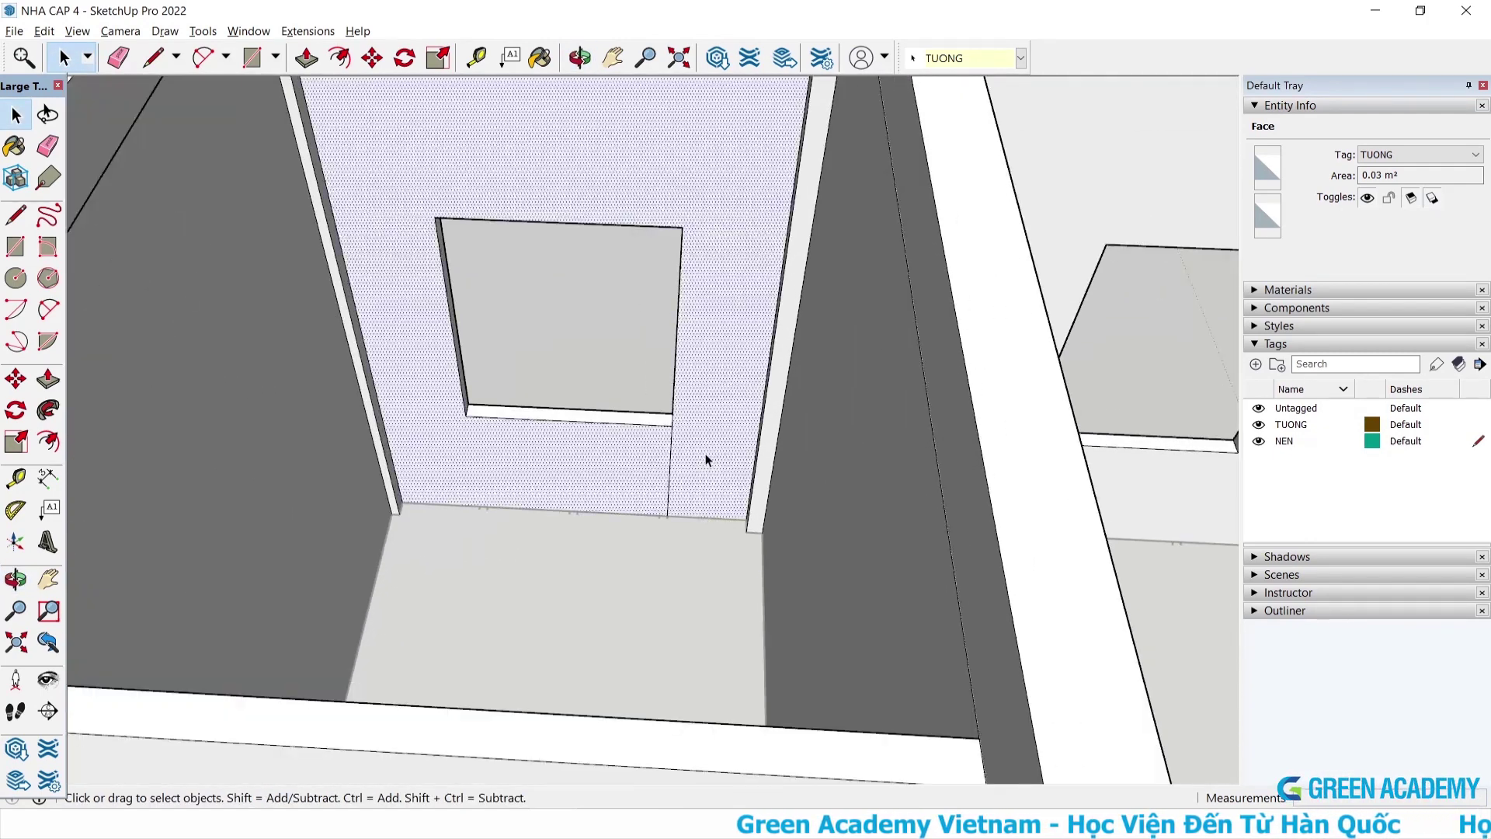
{"action": "left_click", "coordinate": [672, 457]}
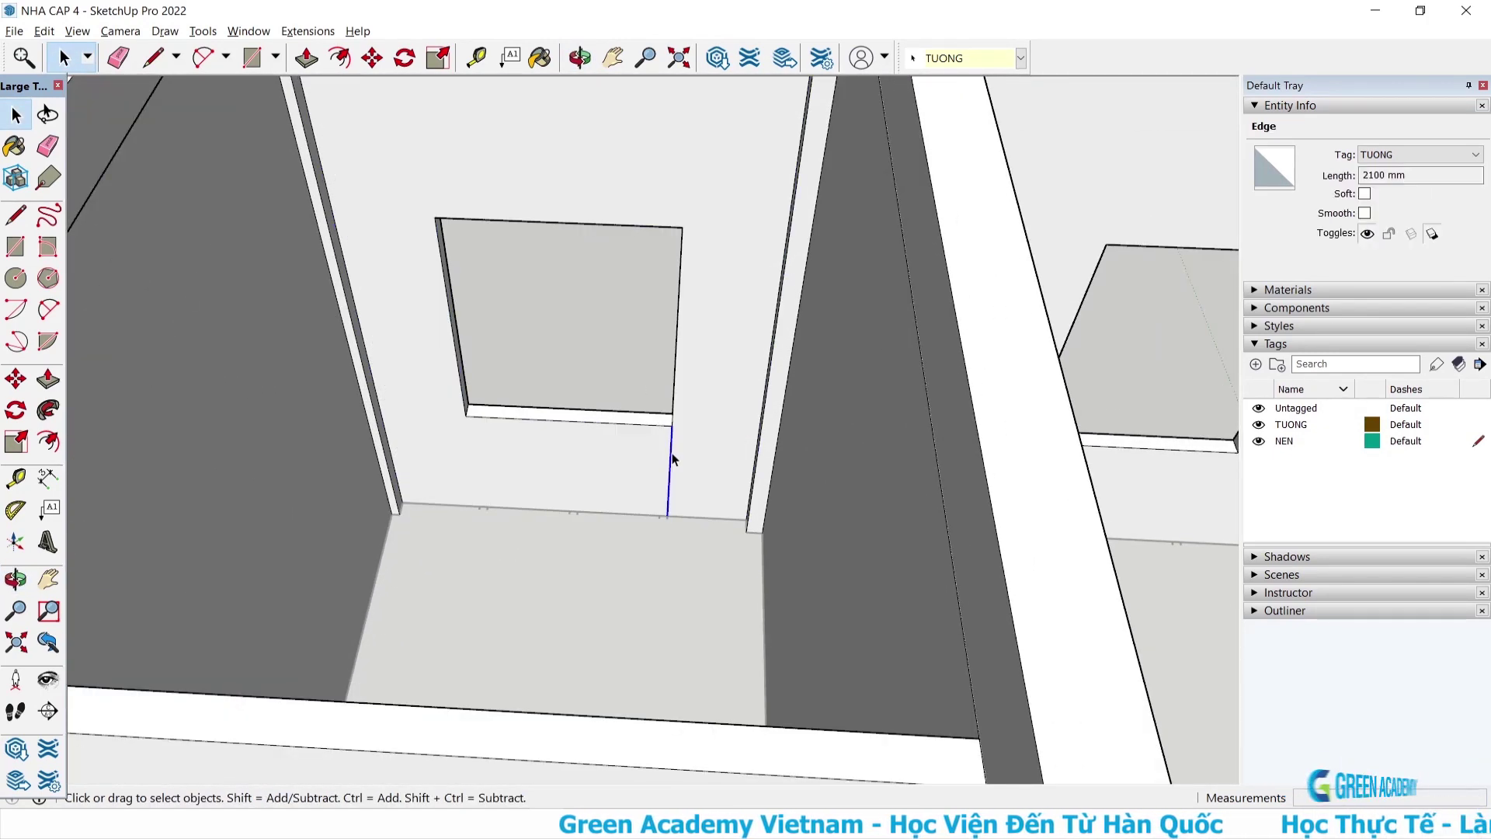
{"action": "scroll", "coordinate": [651, 526], "scroll_direction": "down", "scroll_amount": 5}
{"action": "scroll", "coordinate": [652, 227], "scroll_direction": "up", "scroll_amount": 3}
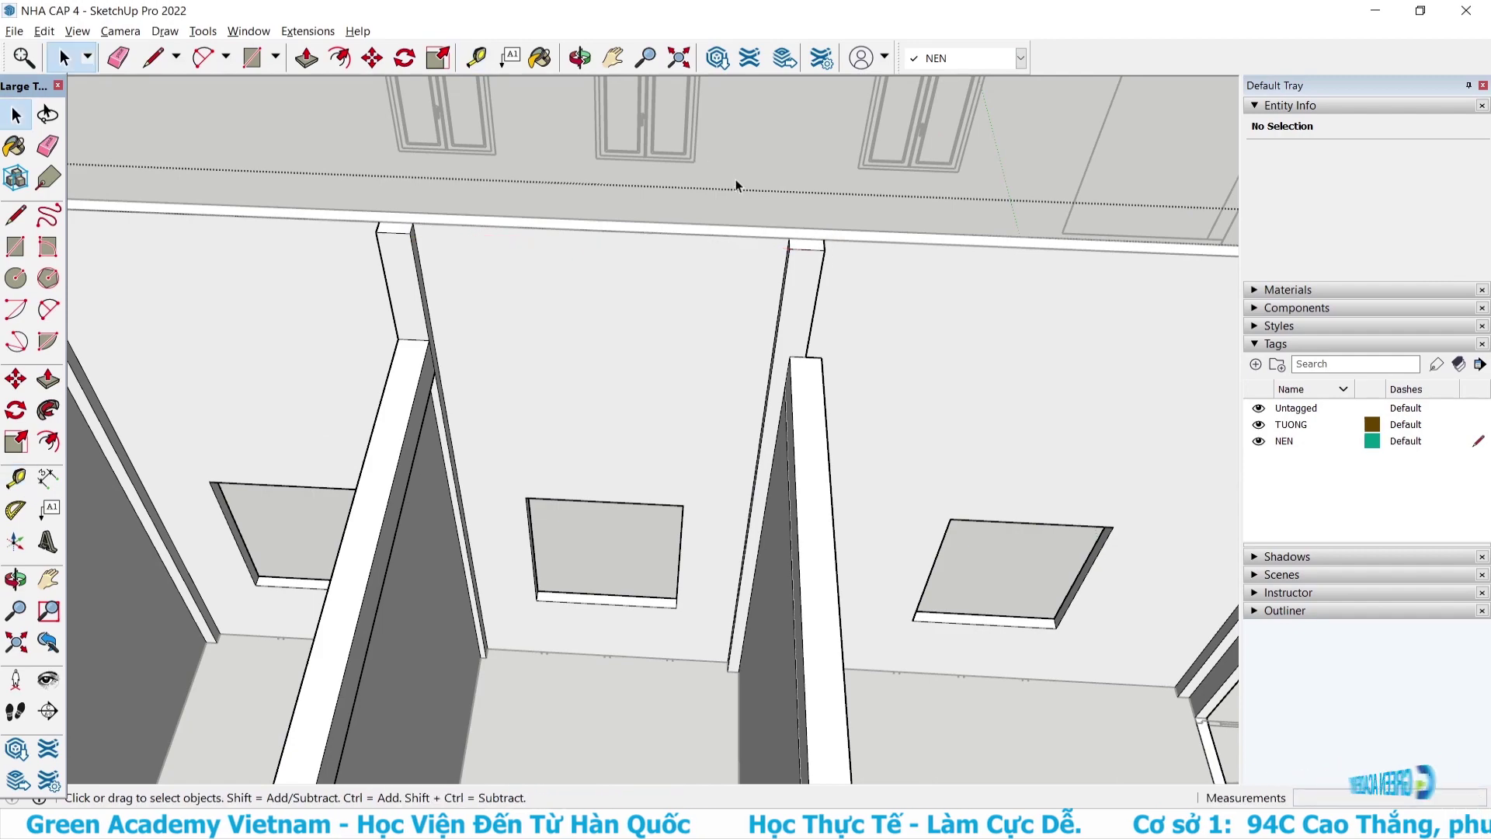
{"action": "scroll", "coordinate": [734, 179], "scroll_direction": "down", "scroll_amount": 2}
{"action": "scroll", "coordinate": [704, 170], "scroll_direction": "down", "scroll_amount": 2}
{"action": "scroll", "coordinate": [666, 385], "scroll_direction": "up", "scroll_amount": 3}
{"action": "scroll", "coordinate": [652, 469], "scroll_direction": "up", "scroll_amount": 2}
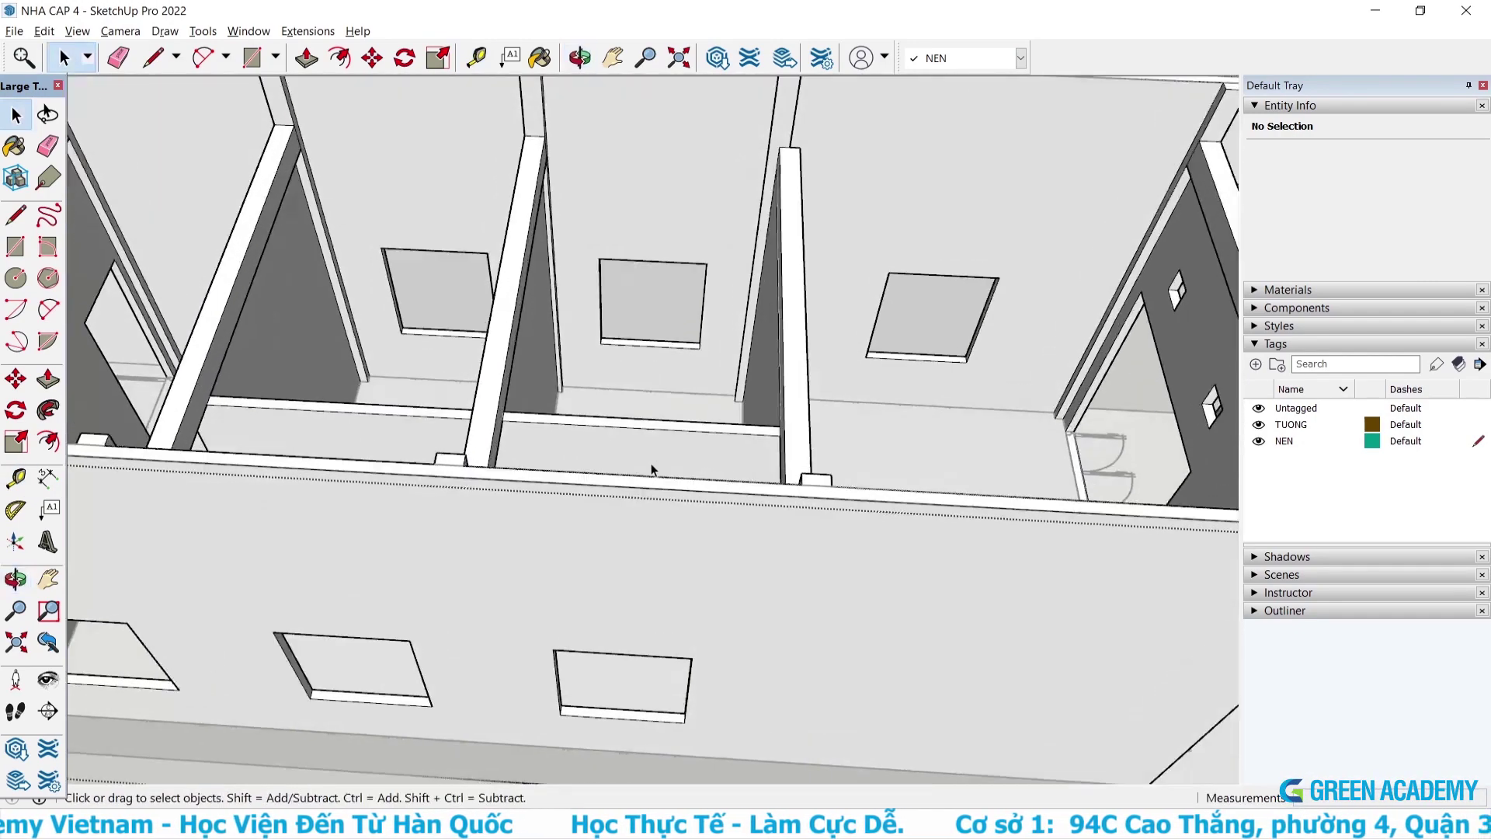
{"action": "scroll", "coordinate": [573, 444], "scroll_direction": "up", "scroll_amount": 1}
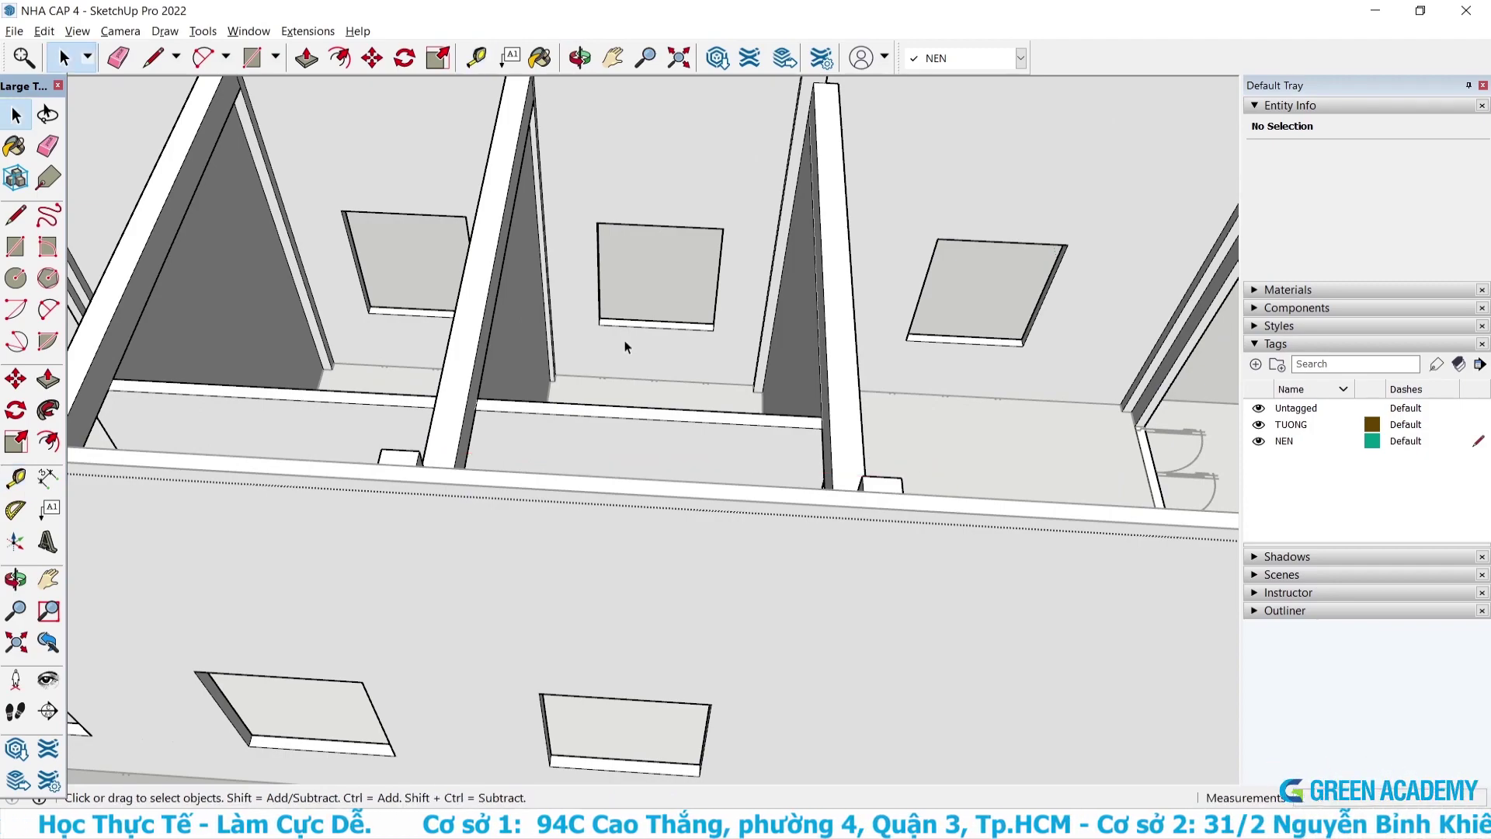
{"action": "scroll", "coordinate": [624, 340], "scroll_direction": "down", "scroll_amount": 3}
{"action": "mouse_move", "coordinate": [624, 342]}
{"action": "middle_mouse_down"}
{"action": "mouse_move", "coordinate": [758, 423]}
{"action": "mouse_move", "coordinate": [1004, 500]}
{"action": "mouse_move", "coordinate": [1191, 426]}
{"action": "mouse_move", "coordinate": [1162, 392]}
{"action": "mouse_move", "coordinate": [695, 402]}
{"action": "middle_mouse_up"}
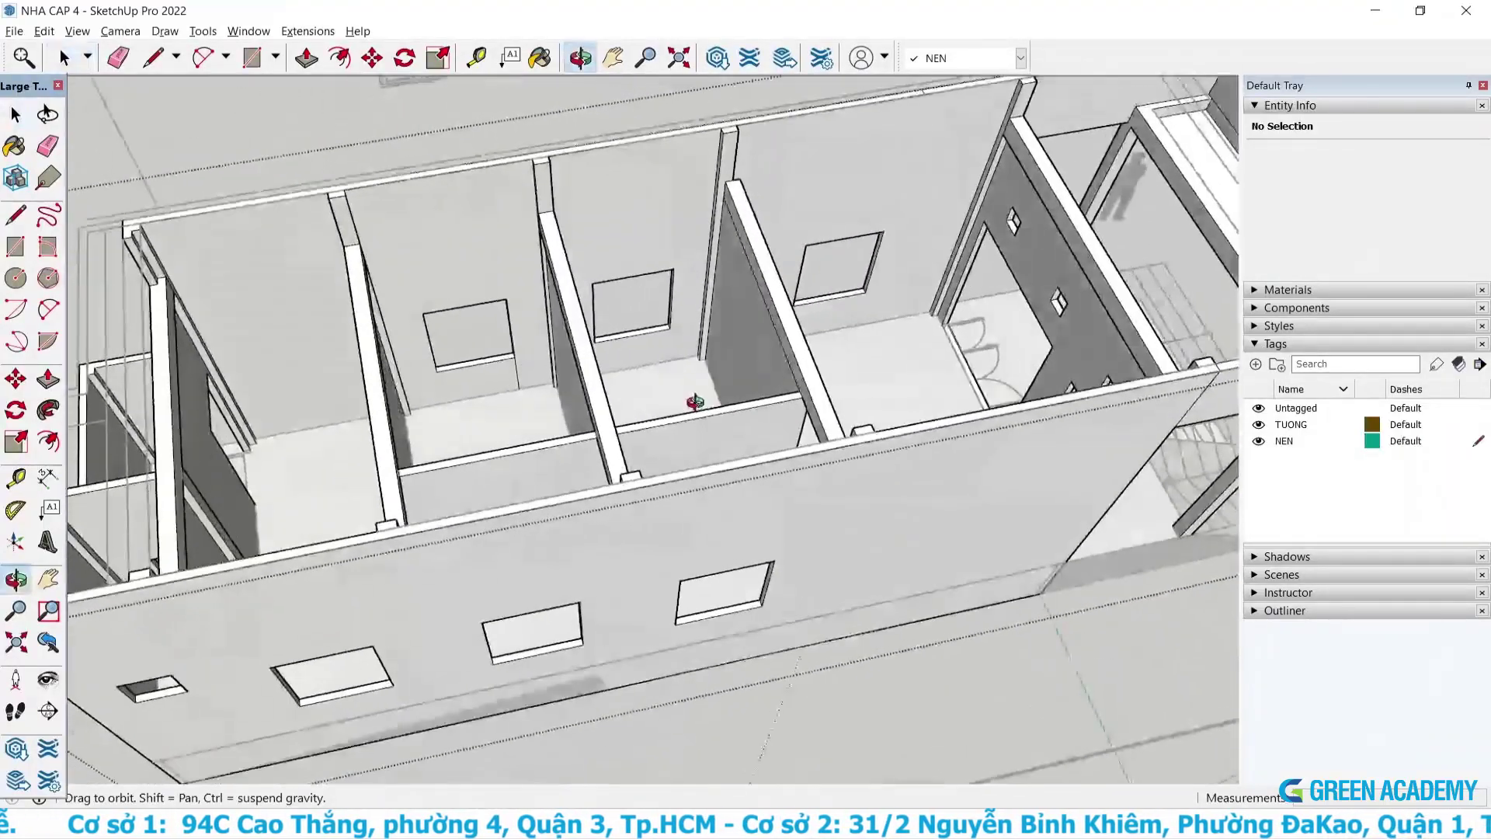
{"action": "scroll", "coordinate": [419, 507], "scroll_direction": "up", "scroll_amount": 2}
{"action": "key", "text": "space"}
{"action": "scroll", "coordinate": [413, 514], "scroll_direction": "up", "scroll_amount": 2}
{"action": "scroll", "coordinate": [416, 510], "scroll_direction": "up", "scroll_amount": 2}
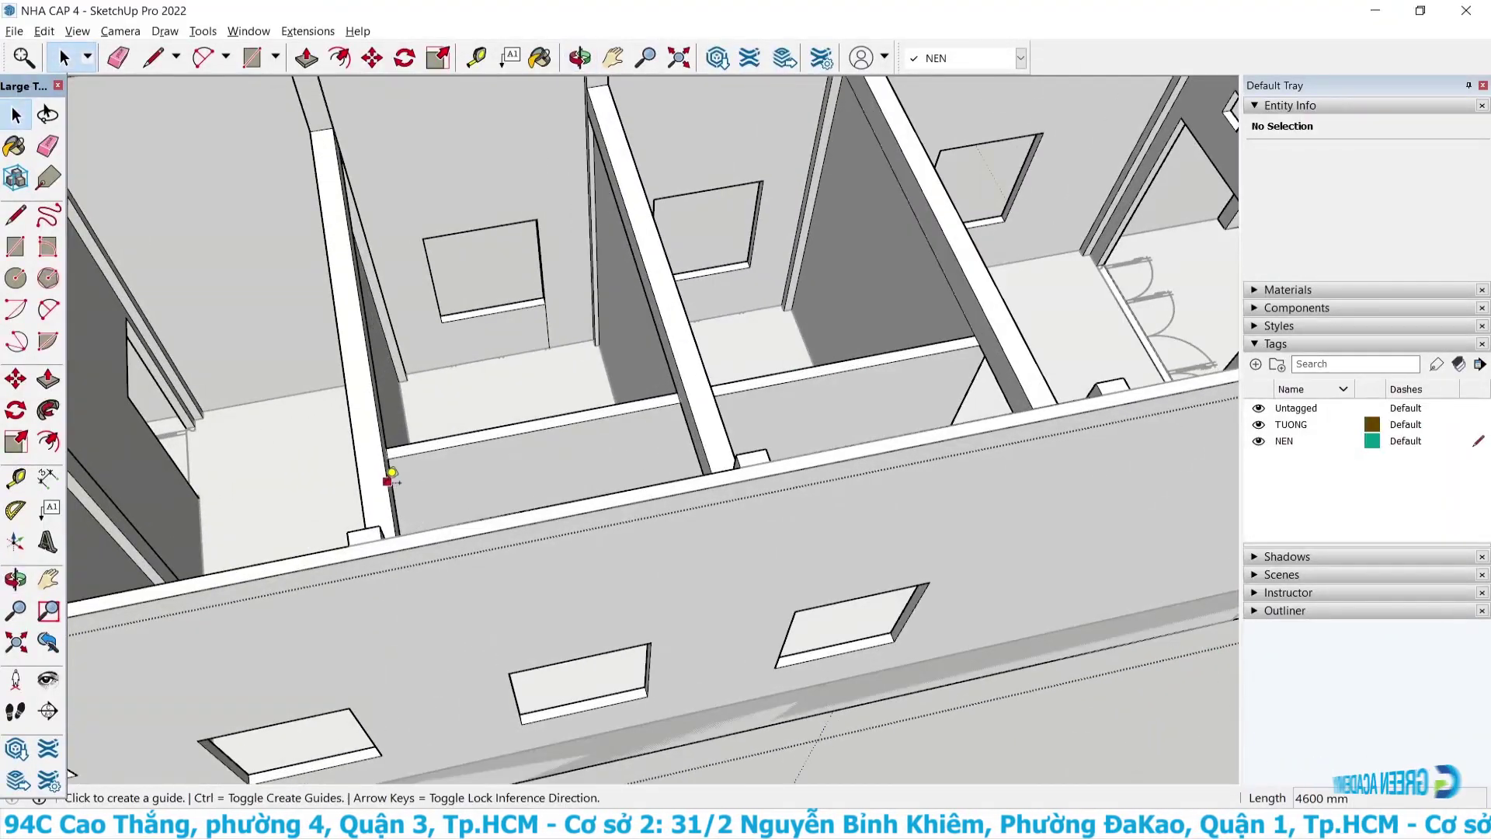
{"action": "key", "text": "t"}
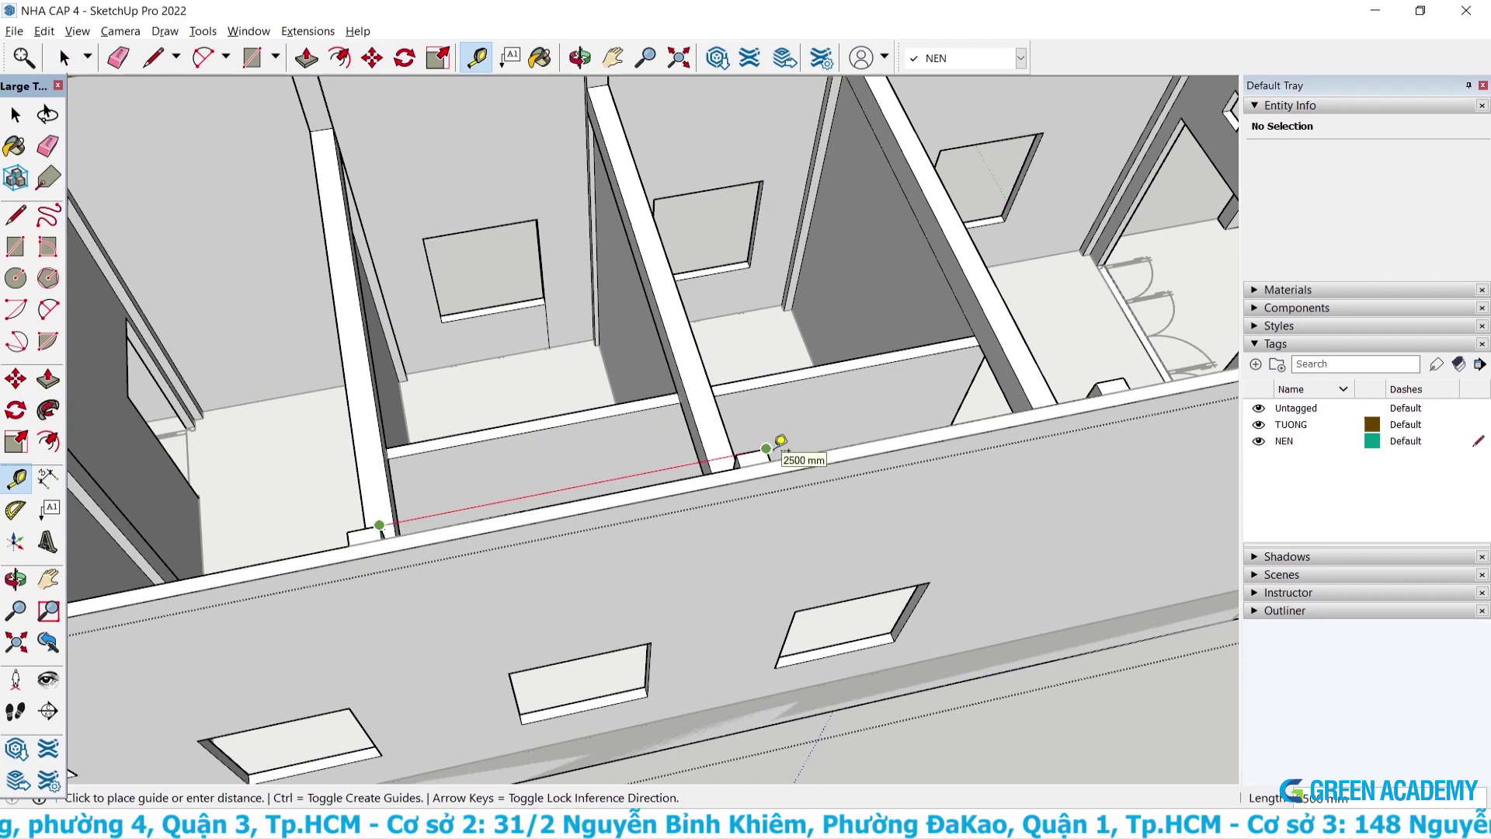
{"action": "key", "text": "space"}
{"action": "scroll", "coordinate": [744, 452], "scroll_direction": "down", "scroll_amount": 2}
{"action": "mouse_move", "coordinate": [743, 452]}
{"action": "middle_mouse_down"}
{"action": "mouse_move", "coordinate": [641, 231]}
{"action": "mouse_move", "coordinate": [759, 78]}
{"action": "middle_mouse_up"}
{"action": "scroll", "coordinate": [753, 93], "scroll_direction": "up", "scroll_amount": 2}
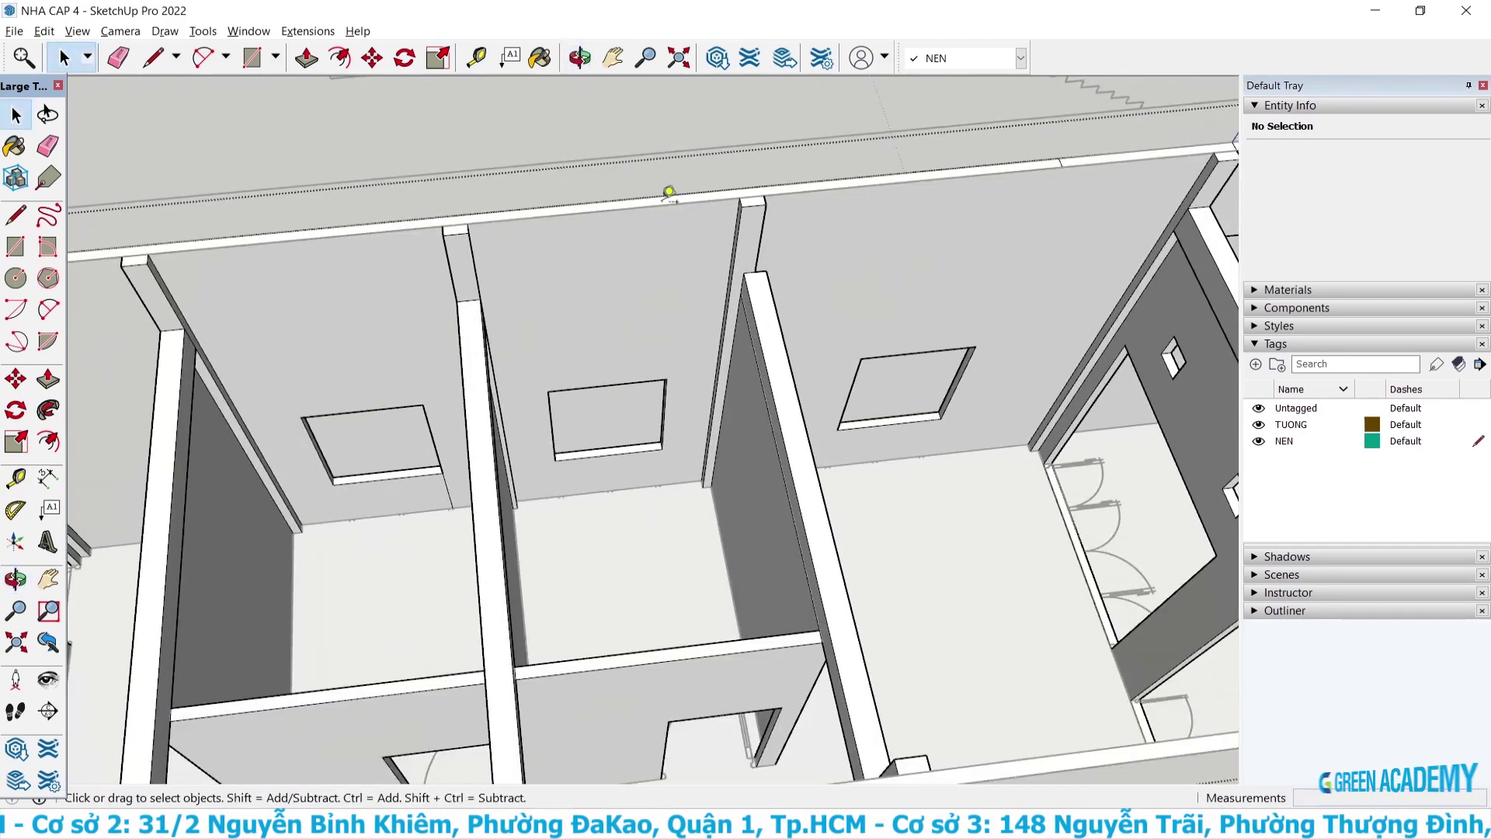
{"action": "key", "text": "t"}
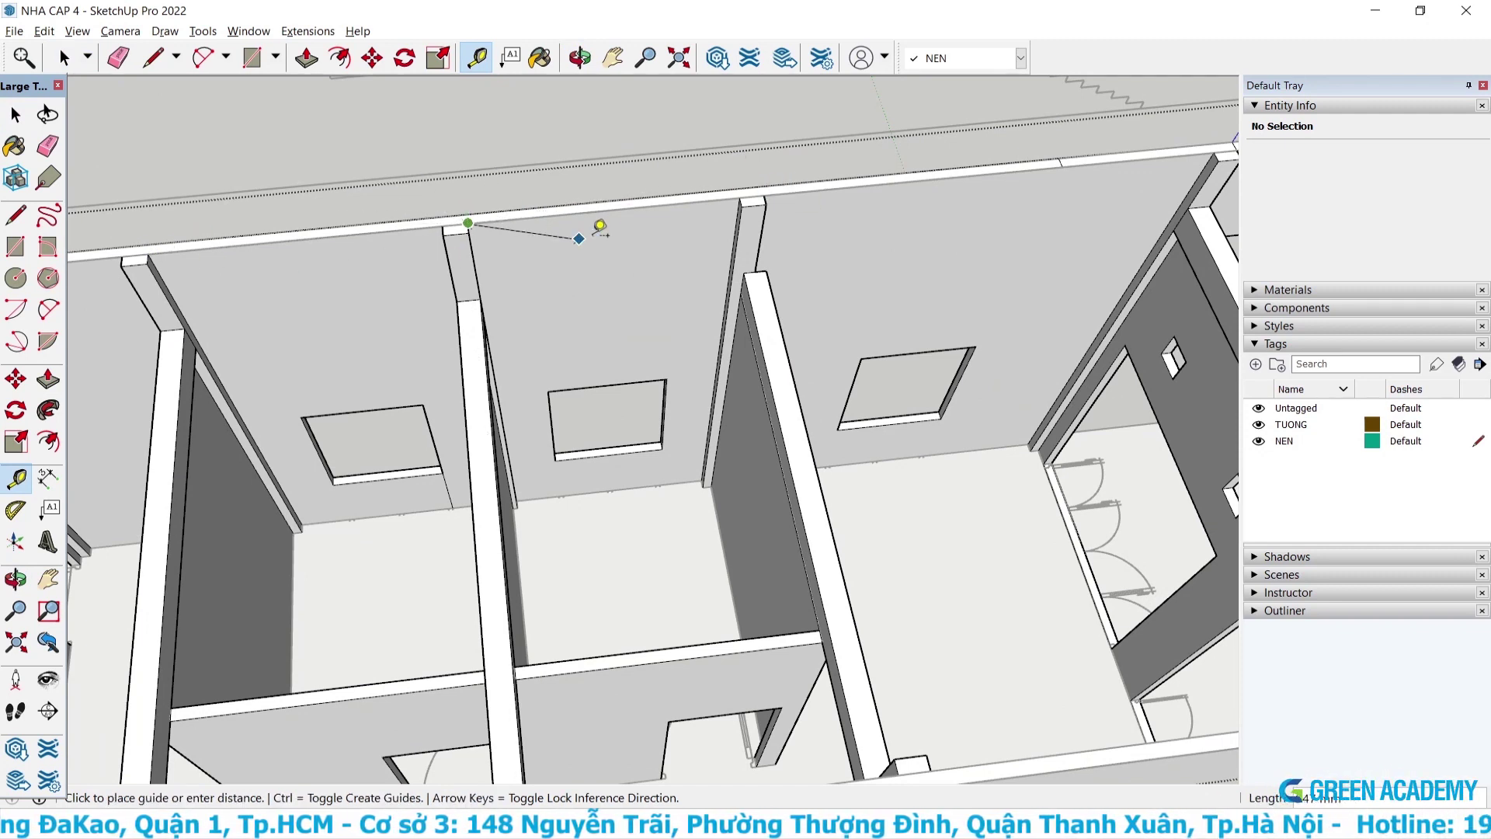
{"action": "scroll", "coordinate": [599, 227], "scroll_direction": "down", "scroll_amount": 1}
{"action": "scroll", "coordinate": [734, 210], "scroll_direction": "up", "scroll_amount": 3}
{"action": "key", "text": "space"}
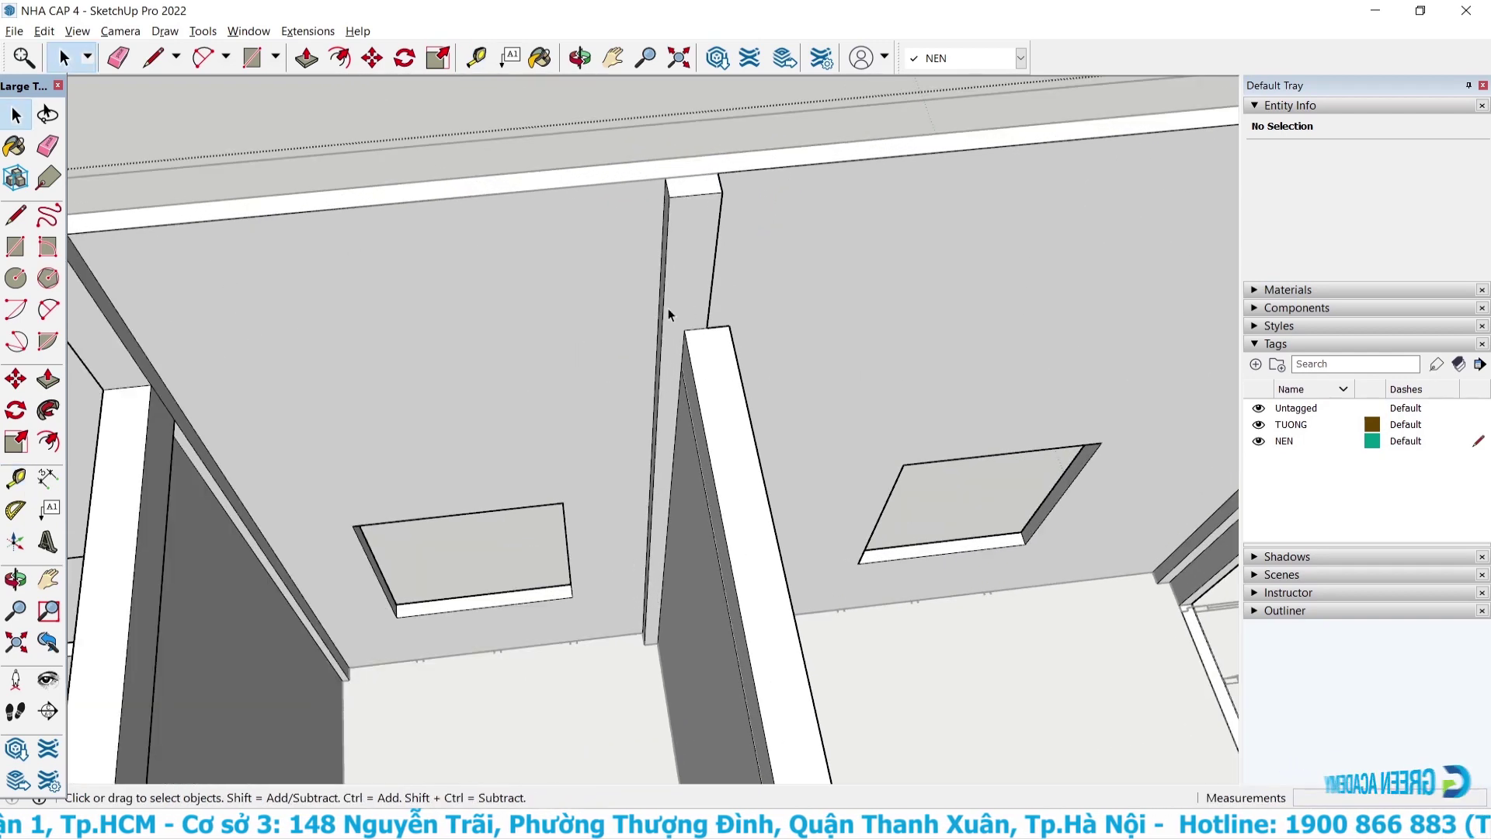
{"action": "scroll", "coordinate": [667, 309], "scroll_direction": "up", "scroll_amount": 3}
{"action": "scroll", "coordinate": [761, 342], "scroll_direction": "up", "scroll_amount": 1}
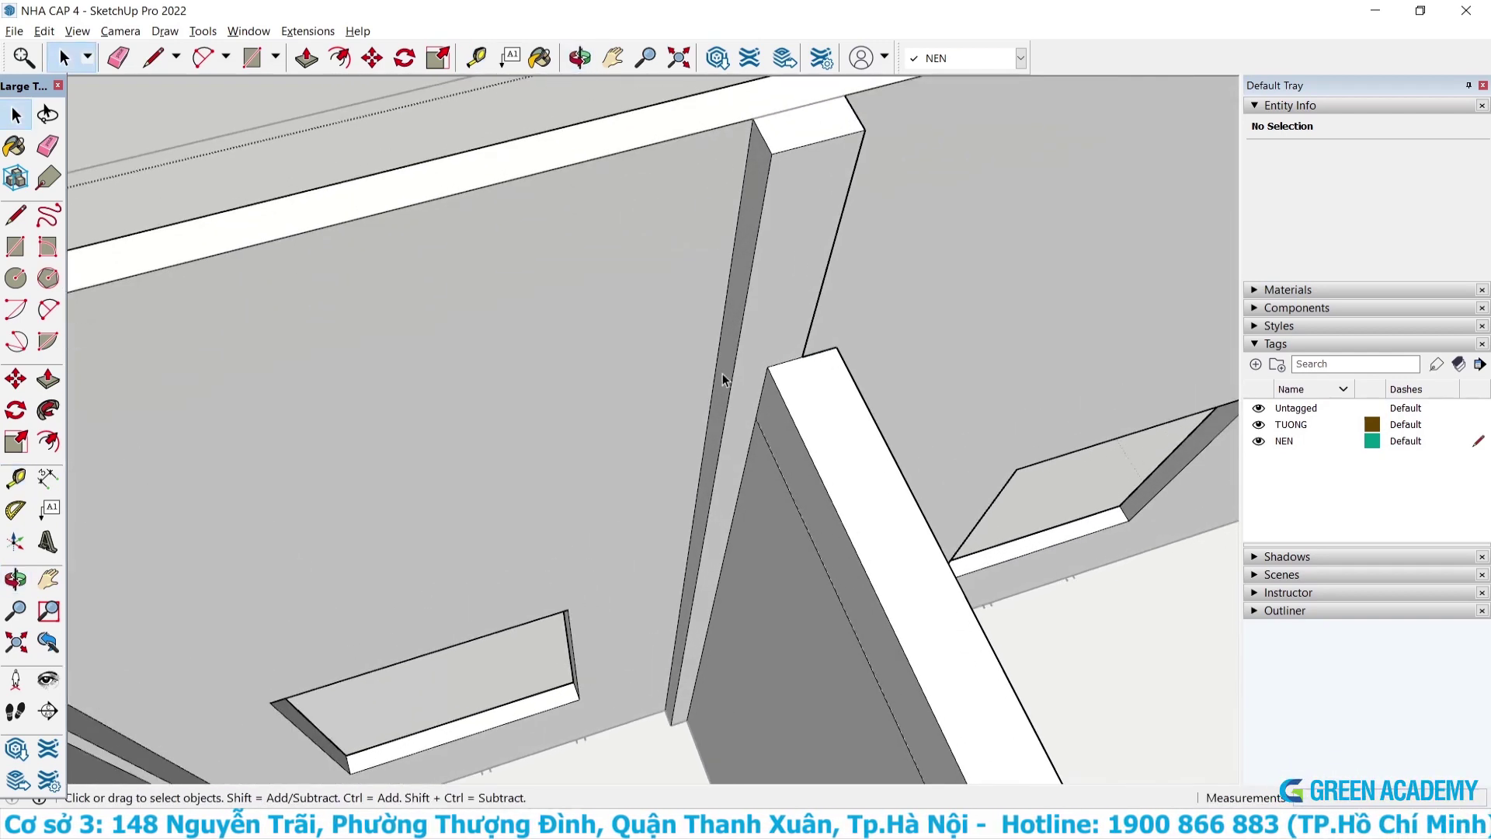
{"action": "left_click", "coordinate": [722, 373]}
{"action": "key", "text": "p"}
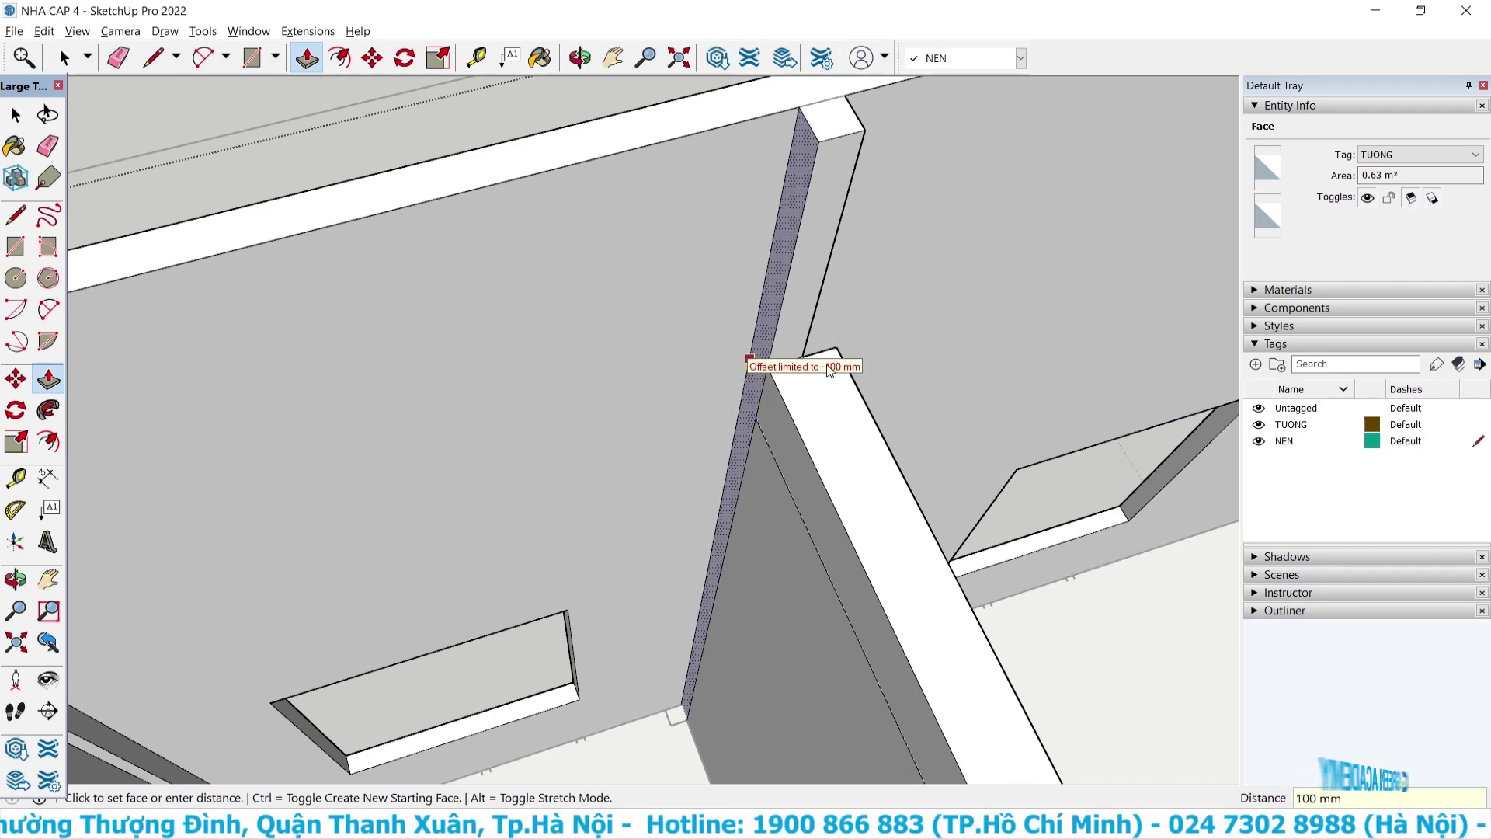
Push the column side faces out 100 mm, including the face below the beam.
{"action": "left_click", "coordinate": [465, 425]}
{"action": "middle_click_drag", "start_coordinate": [726, 377], "coordinate": [479, 277]}
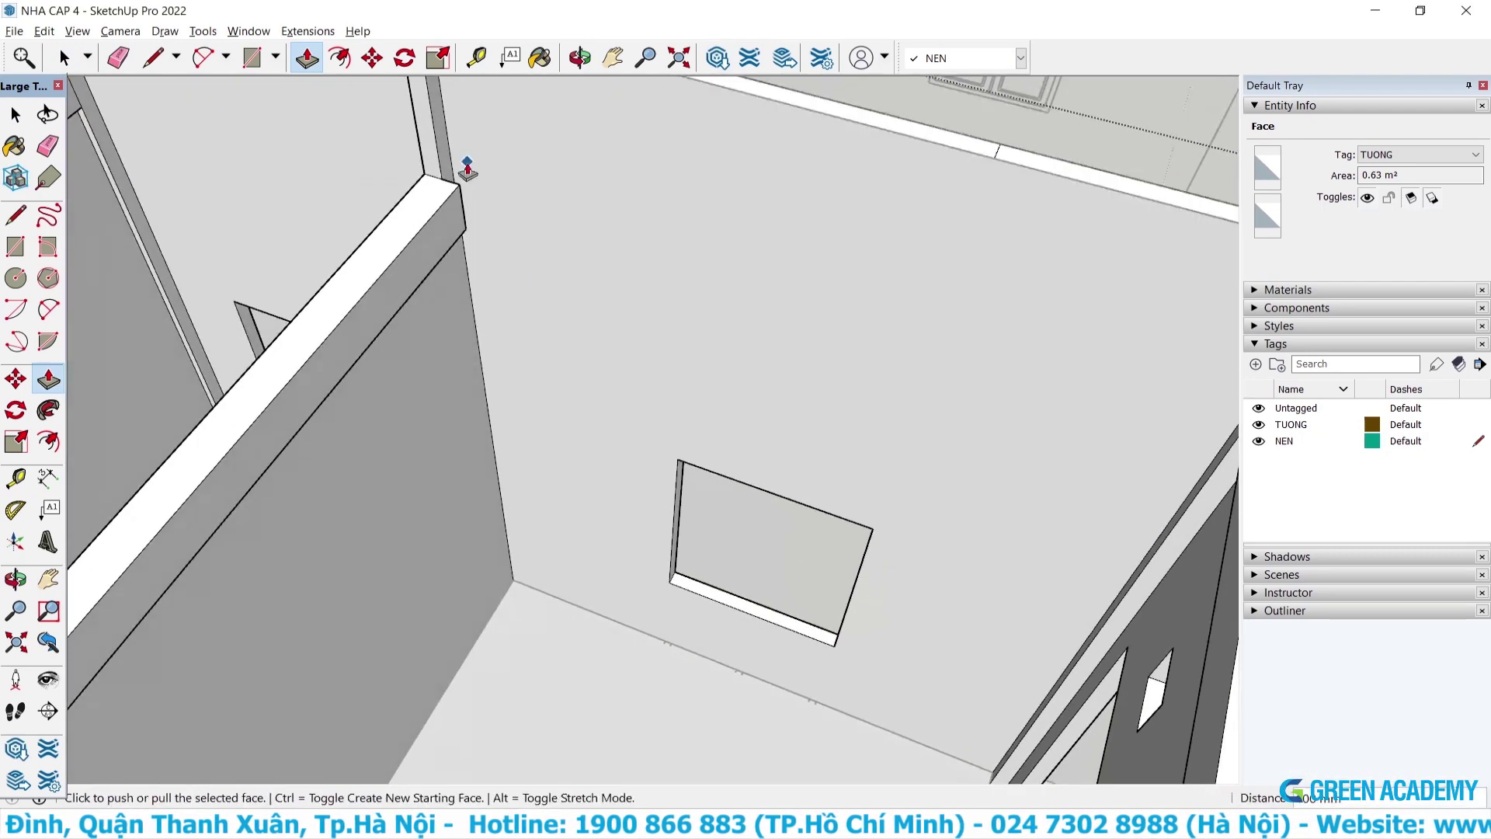
{"action": "scroll", "coordinate": [479, 277], "scroll_direction": "up", "scroll_amount": 2}
{"action": "left_click", "coordinate": [439, 163]}
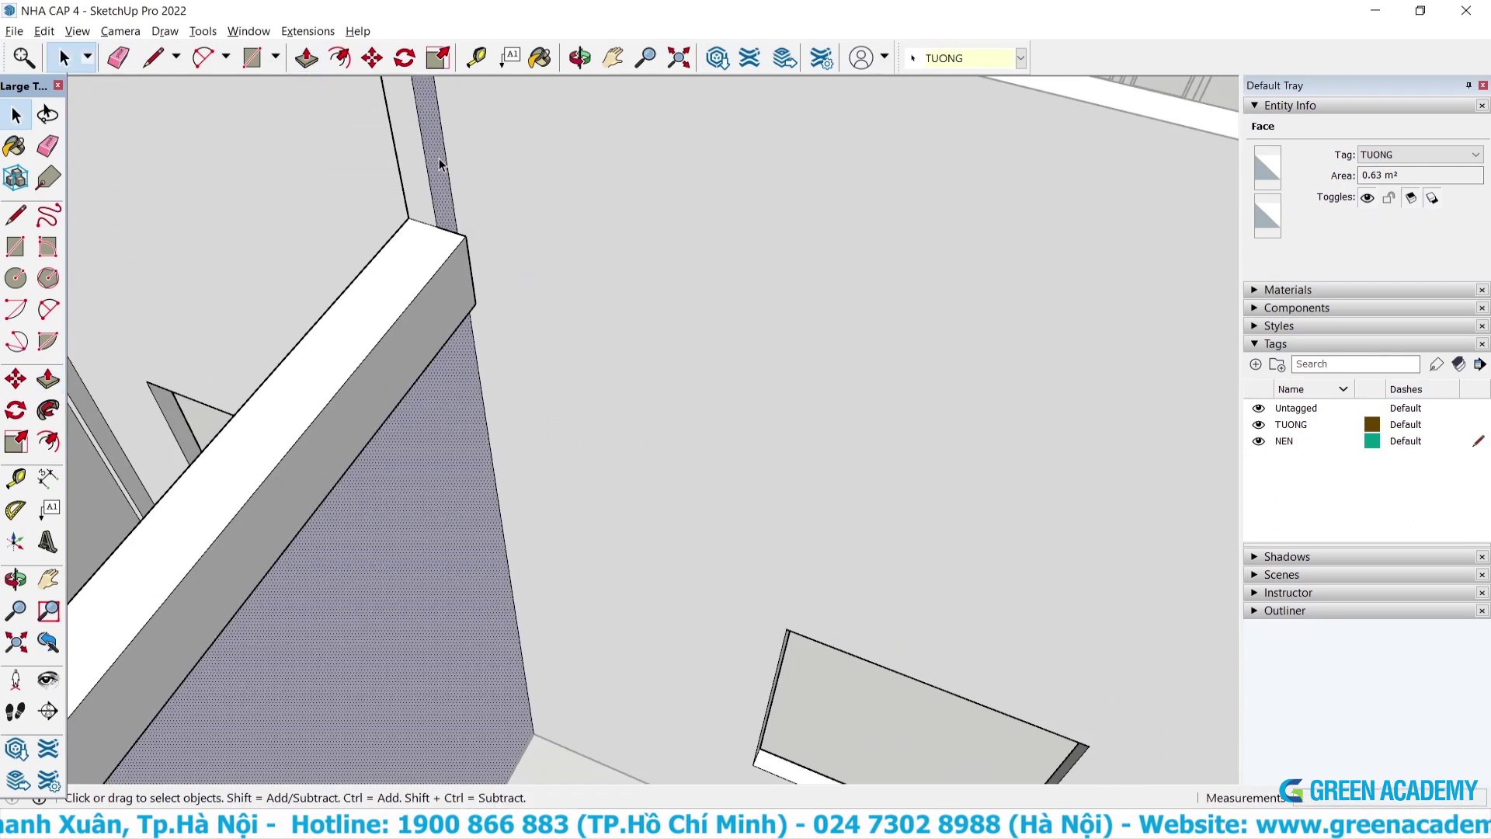
{"action": "left_click", "coordinate": [440, 166]}
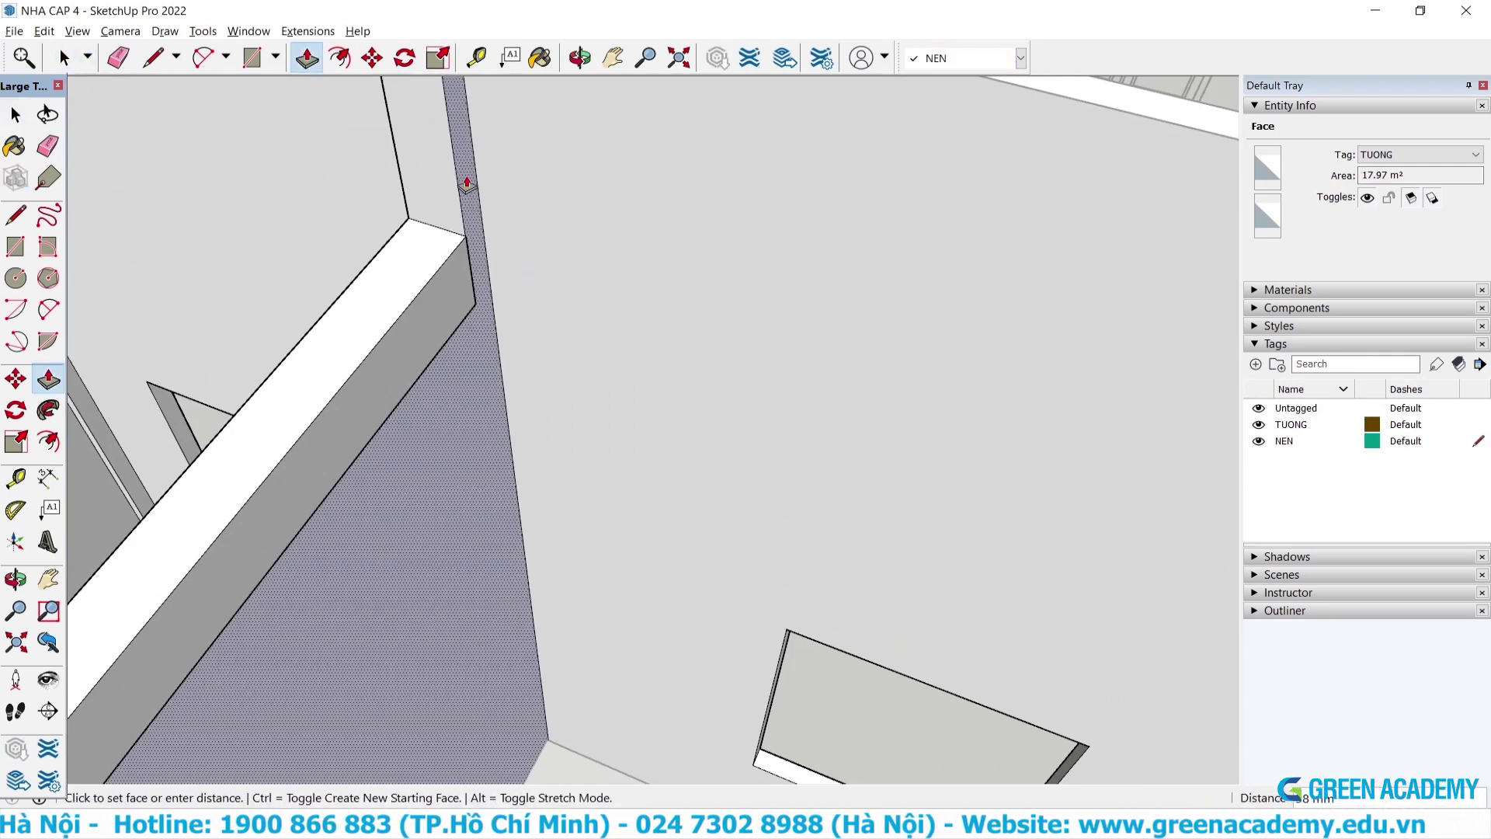
Push-pull the large partition wall face 100 mm so it lines up with the column.
{"action": "key", "text": "o"}
{"action": "mouse_move", "coordinate": [469, 180]}
{"action": "left_mouse_down"}
{"action": "mouse_move", "coordinate": [983, 246]}
{"action": "mouse_move", "coordinate": [710, 422]}
{"action": "left_mouse_up"}
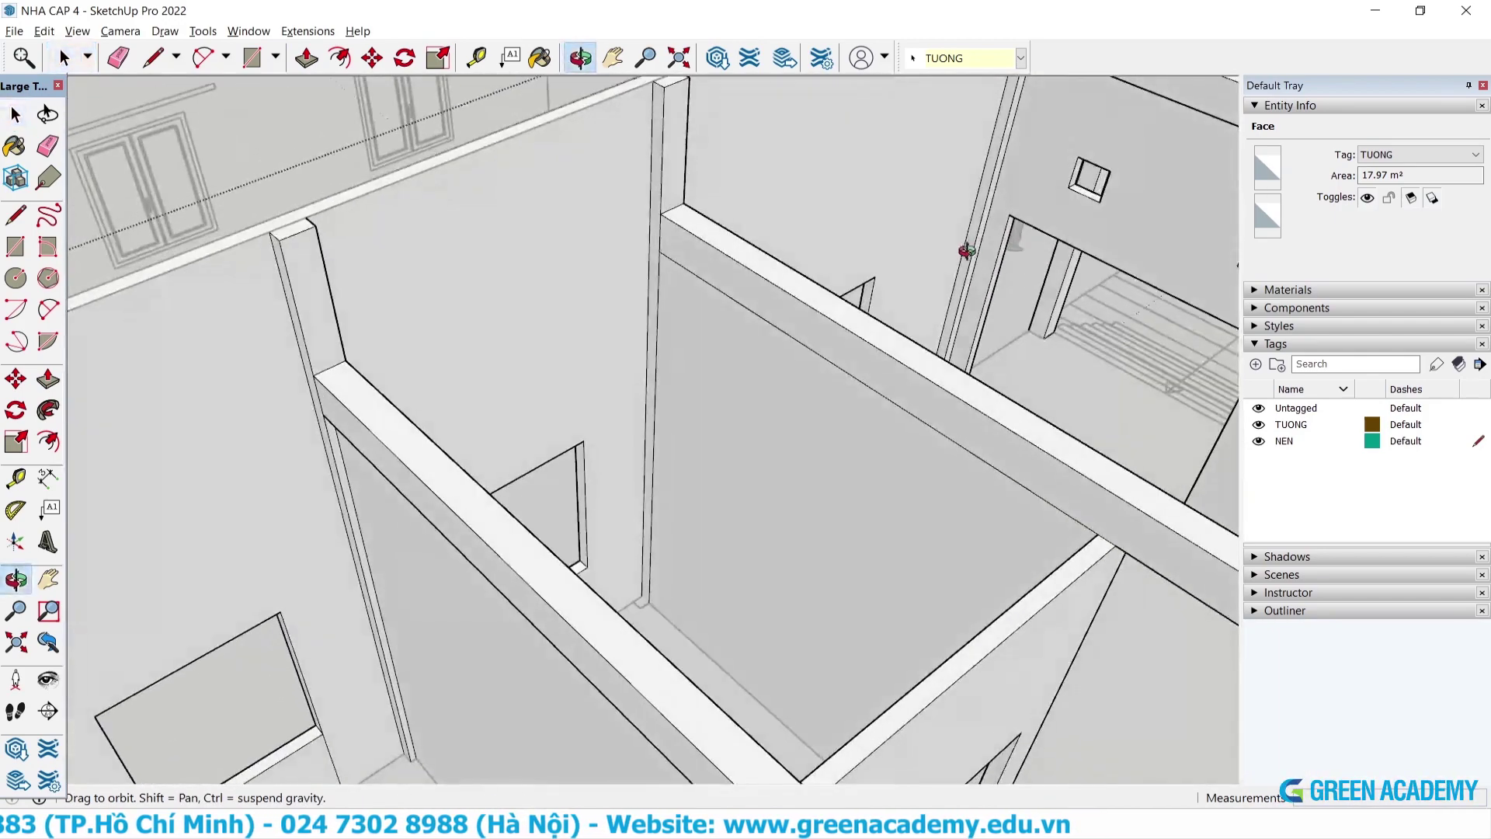
{"action": "key", "text": "space"}
{"action": "left_click", "coordinate": [711, 425]}
{"action": "key", "text": "p"}
{"action": "left_click", "coordinate": [713, 425]}
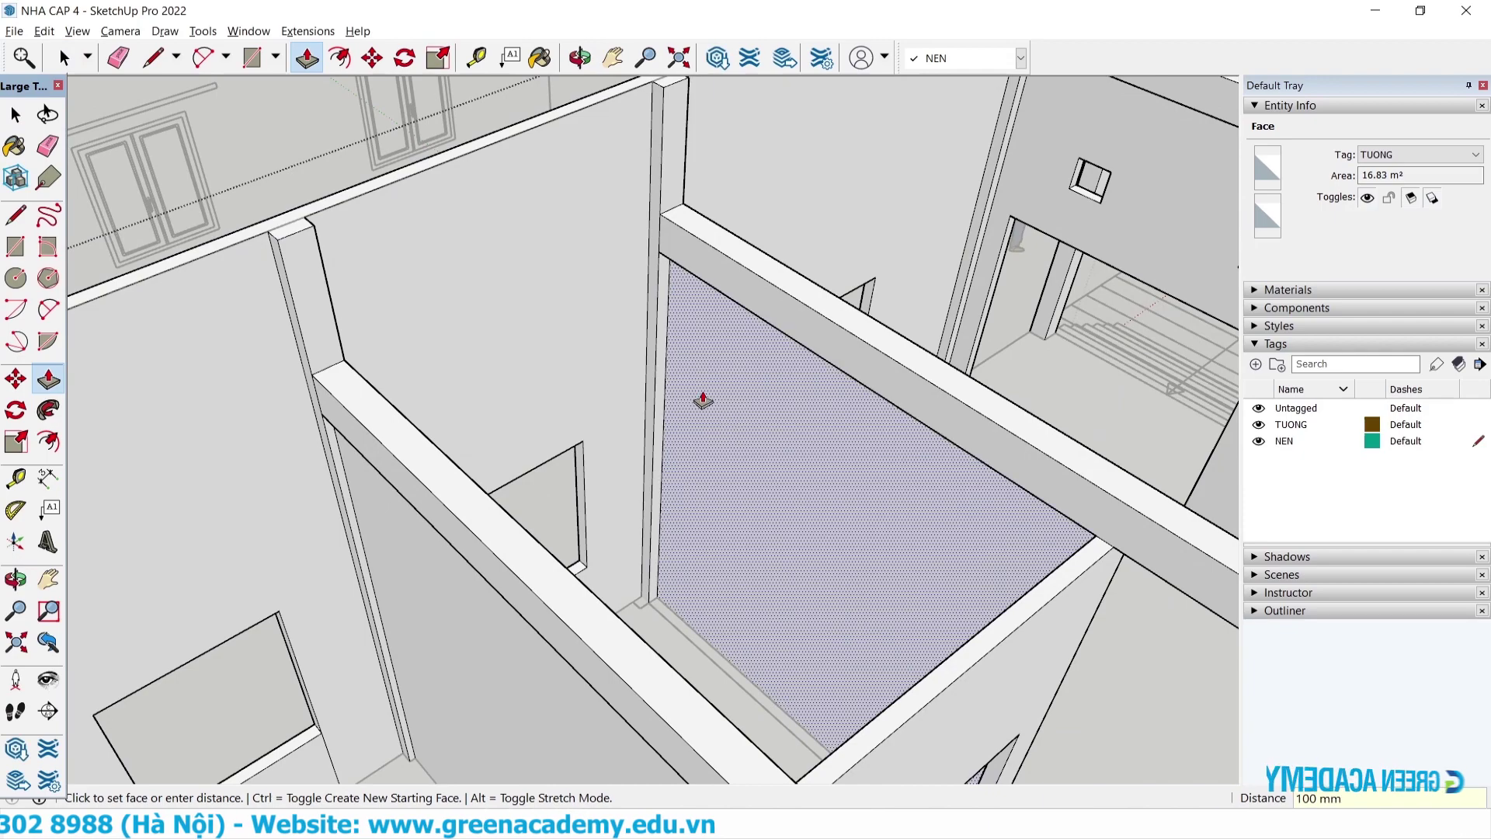
{"action": "key", "text": "o"}
{"action": "mouse_move", "coordinate": [728, 419]}
{"action": "left_mouse_down"}
{"action": "mouse_move", "coordinate": [862, 417]}
{"action": "mouse_move", "coordinate": [569, 436]}
{"action": "mouse_move", "coordinate": [407, 415]}
{"action": "left_mouse_up"}
Orbit to close-ups of the windowed wall and the rooms to check the walls and beams.
{"action": "scroll", "coordinate": [407, 414], "scroll_direction": "down", "scroll_amount": 5}
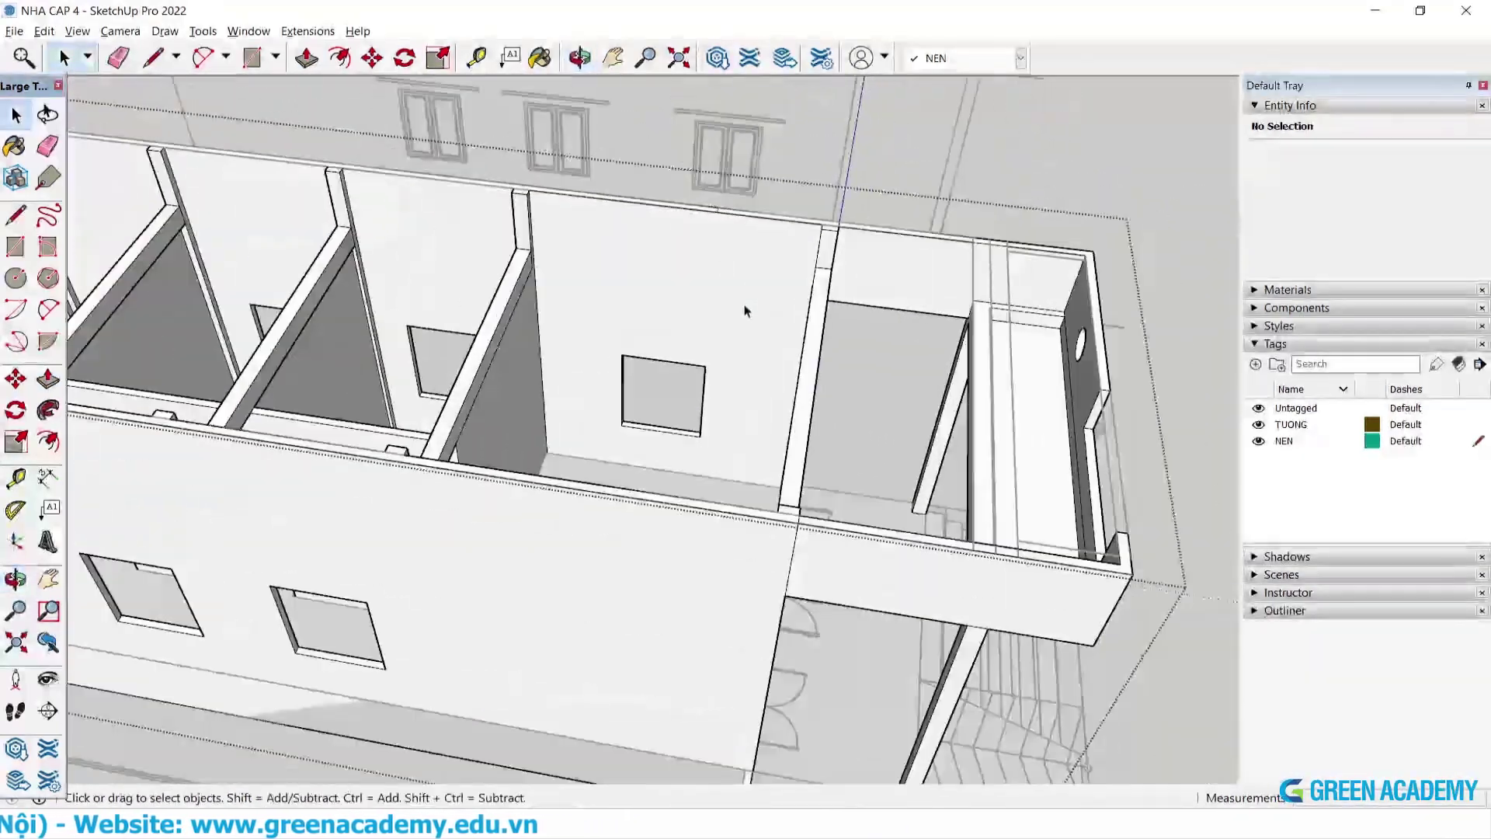
{"action": "scroll", "coordinate": [582, 266], "scroll_direction": "up", "scroll_amount": 5}
{"action": "mouse_move", "coordinate": [582, 267]}
{"action": "left_mouse_down"}
{"action": "mouse_move", "coordinate": [466, 289]}
{"action": "mouse_move", "coordinate": [327, 288]}
{"action": "left_mouse_up"}
{"action": "key", "text": "space"}
{"action": "scroll", "coordinate": [326, 289], "scroll_direction": "down", "scroll_amount": 3}
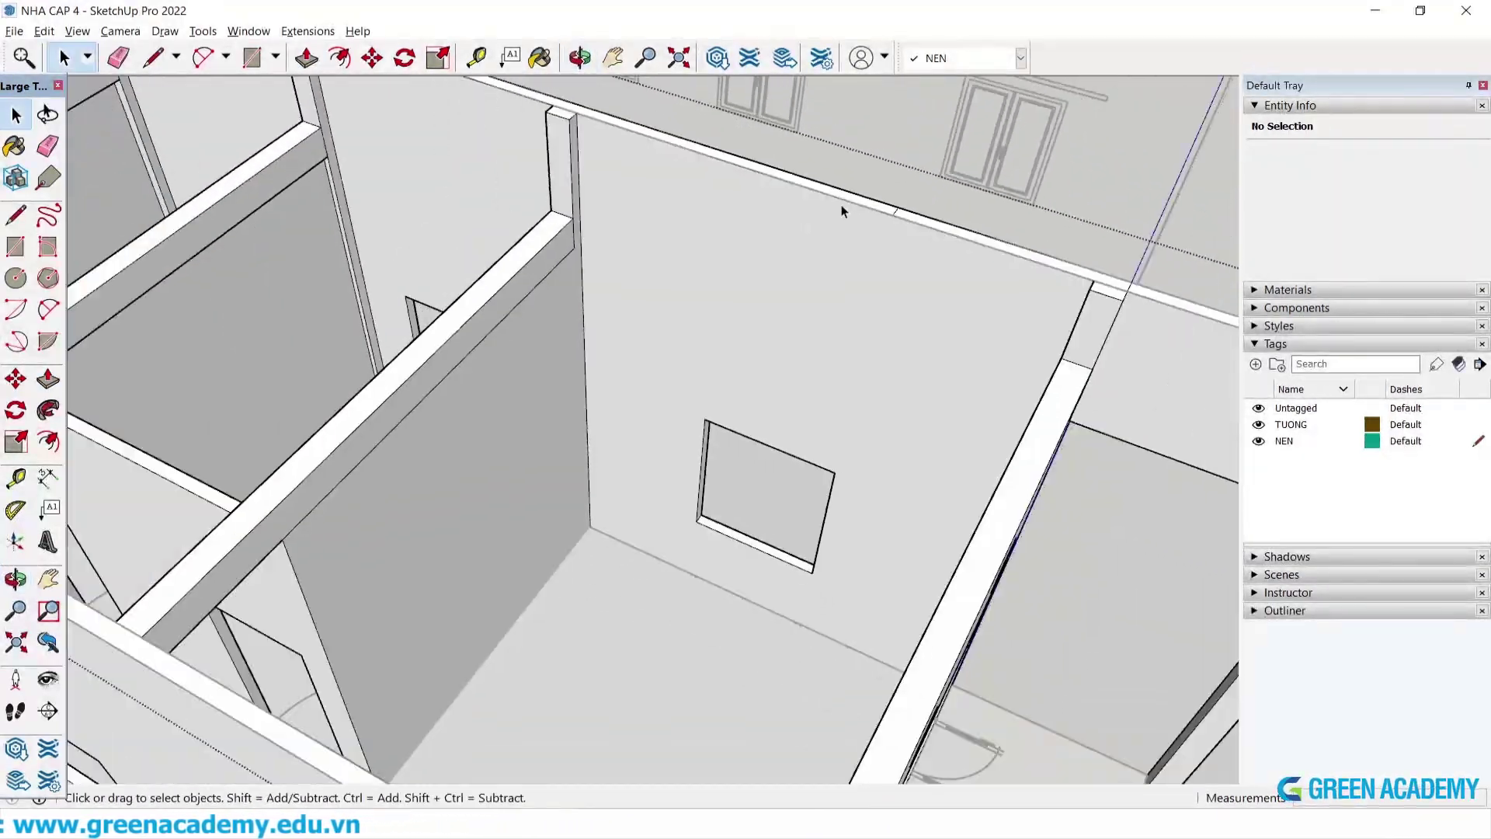
{"action": "scroll", "coordinate": [681, 299], "scroll_direction": "down", "scroll_amount": 2}
{"action": "mouse_move", "coordinate": [688, 277]}
{"action": "middle_mouse_down"}
{"action": "mouse_move", "coordinate": [768, 303]}
{"action": "mouse_move", "coordinate": [965, 293]}
{"action": "mouse_move", "coordinate": [1084, 312]}
{"action": "middle_mouse_up"}
{"action": "scroll", "coordinate": [933, 250], "scroll_direction": "down", "scroll_amount": 2}
{"action": "scroll", "coordinate": [933, 249], "scroll_direction": "down", "scroll_amount": 3}
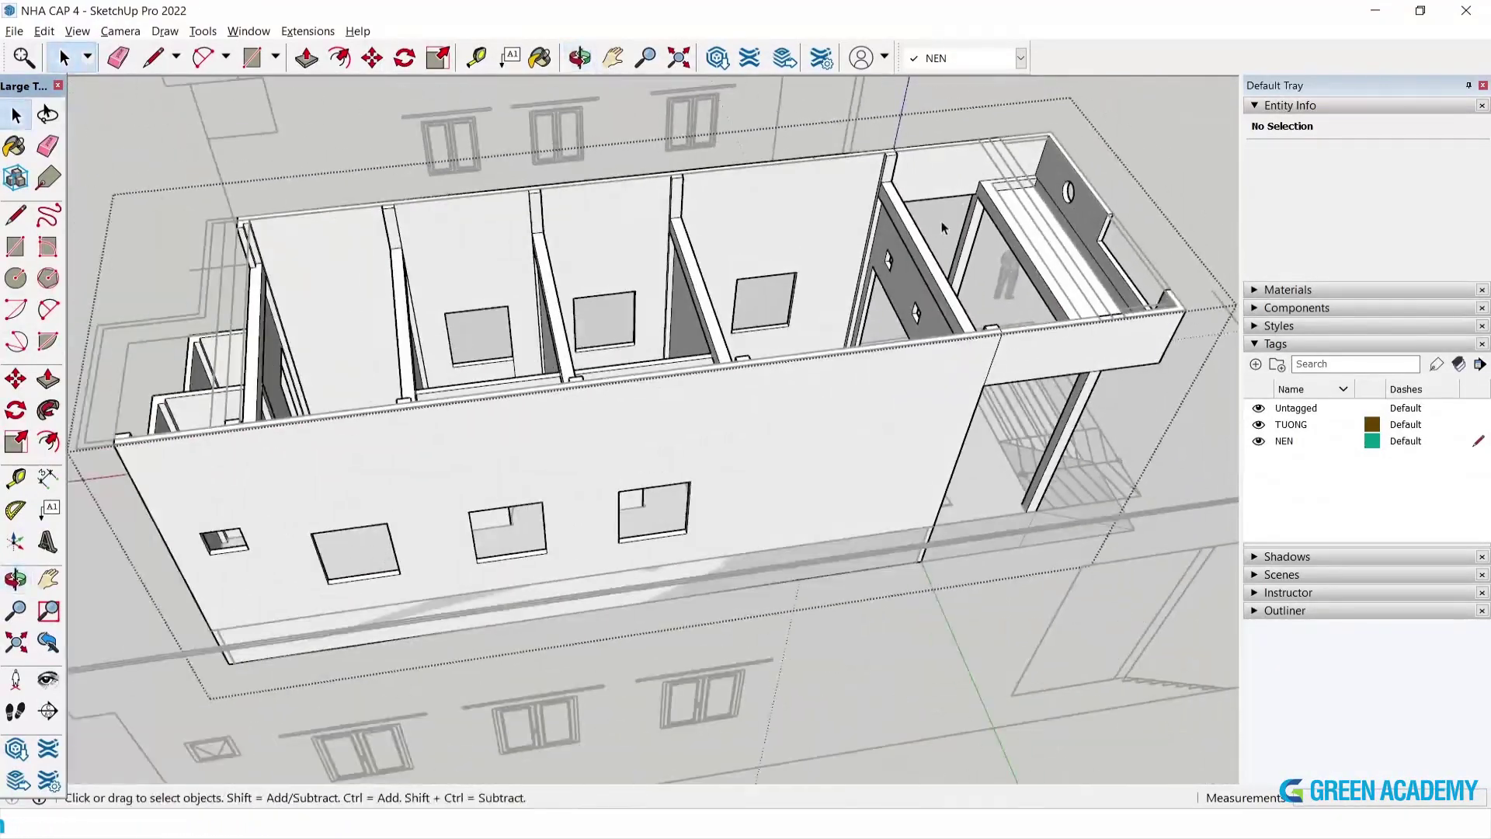
Orbit to an angled view of the whole floor, then open the Edit menu.
{"action": "mouse_move", "coordinate": [933, 249]}
{"action": "middle_mouse_down"}
{"action": "mouse_move", "coordinate": [771, 306]}
{"action": "mouse_move", "coordinate": [417, 210]}
{"action": "mouse_move", "coordinate": [576, 143]}
{"action": "mouse_move", "coordinate": [434, 155]}
{"action": "mouse_move", "coordinate": [407, 223]}
{"action": "mouse_move", "coordinate": [679, 316]}
{"action": "mouse_move", "coordinate": [695, 208]}
{"action": "middle_mouse_up"}
{"action": "scroll", "coordinate": [417, 211], "scroll_direction": "up", "scroll_amount": 4}
{"action": "scroll", "coordinate": [417, 210], "scroll_direction": "up", "scroll_amount": 2}
{"action": "scroll", "coordinate": [426, 219], "scroll_direction": "down", "scroll_amount": 4}
{"action": "scroll", "coordinate": [407, 223], "scroll_direction": "up", "scroll_amount": 3}
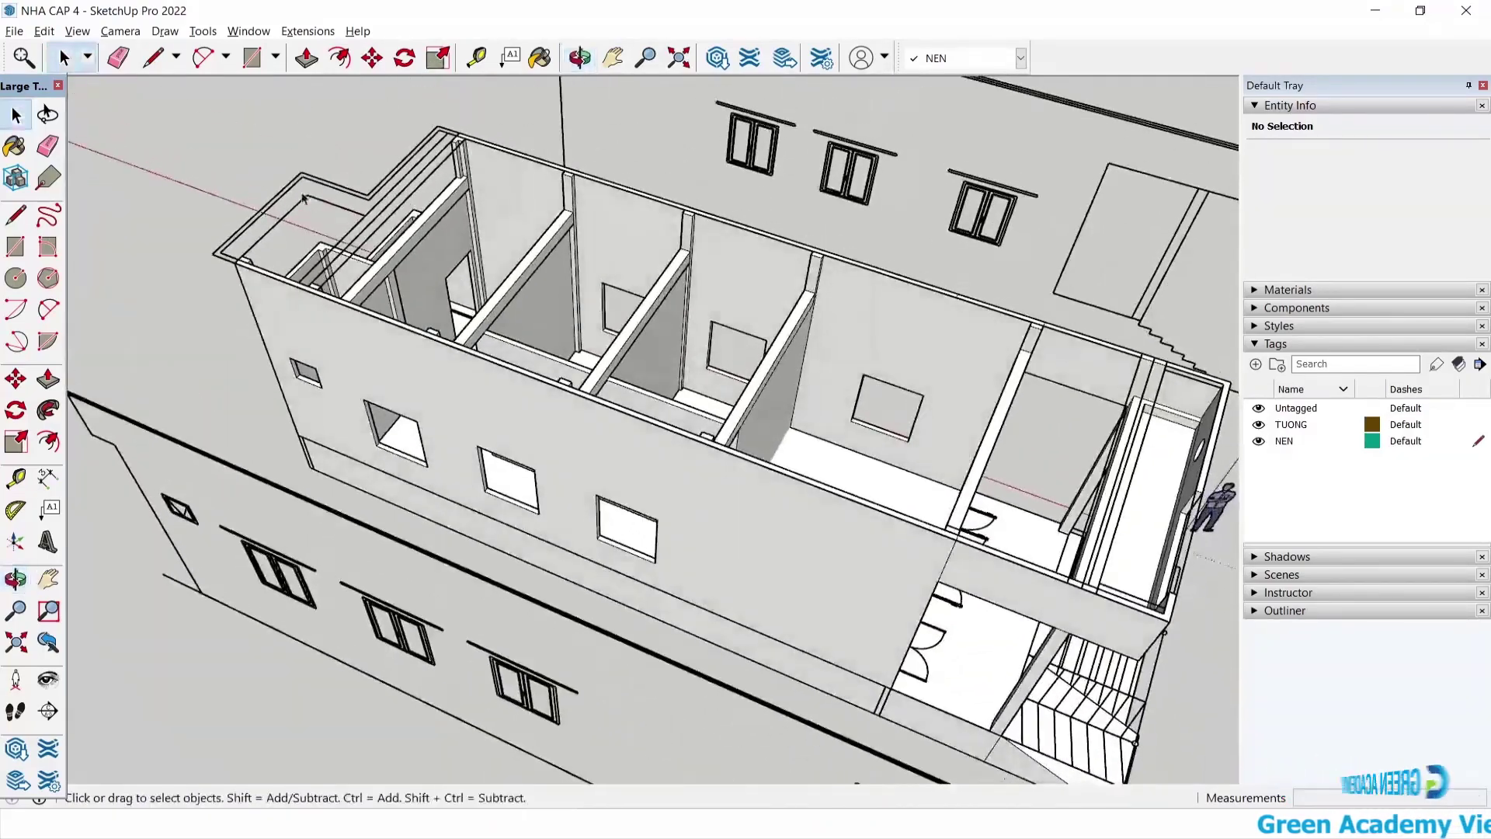
{"action": "scroll", "coordinate": [696, 208], "scroll_direction": "up", "scroll_amount": 3}
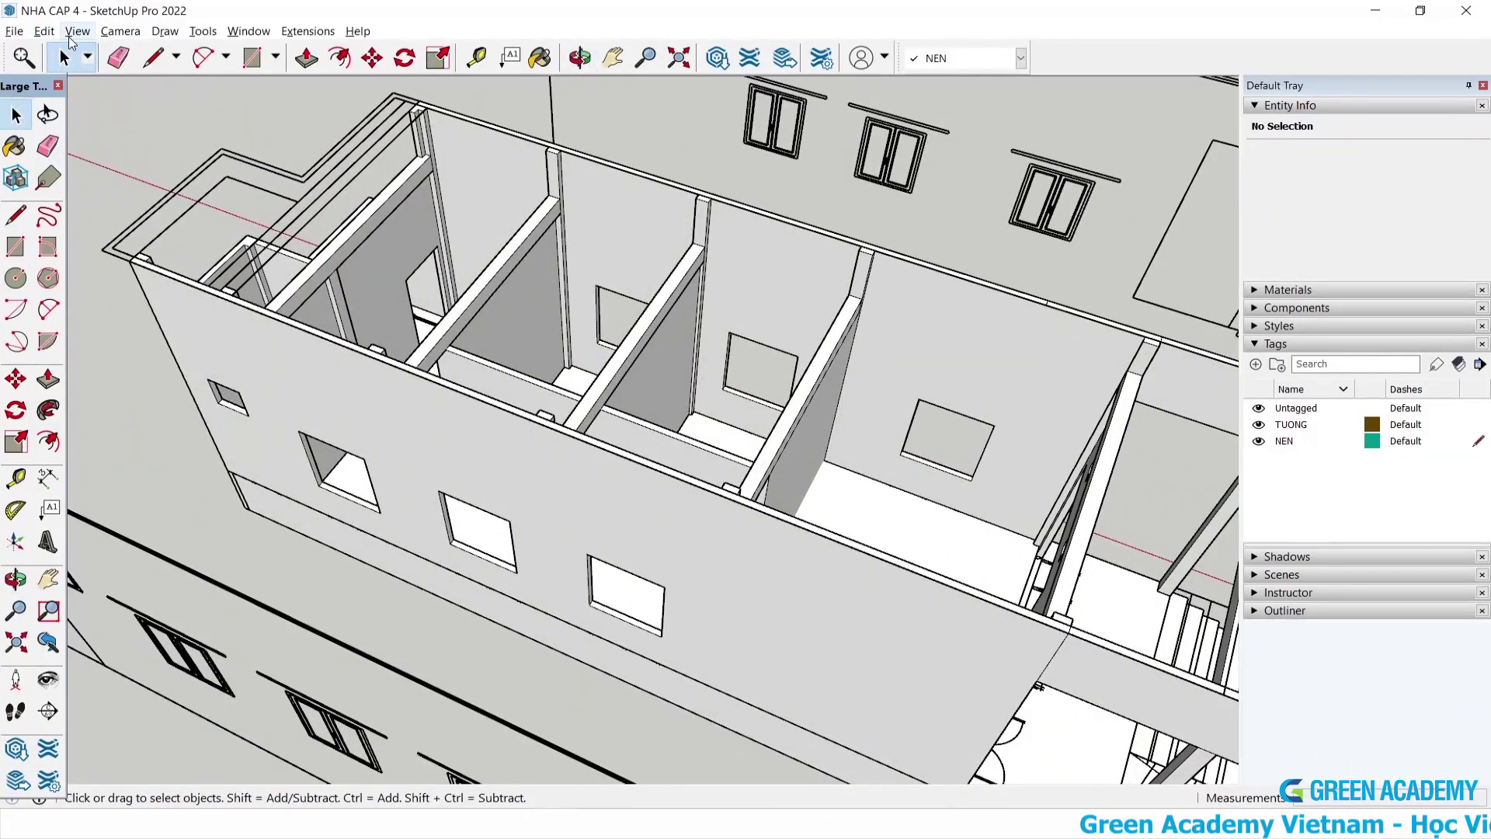
{"action": "left_click", "coordinate": [43, 31]}
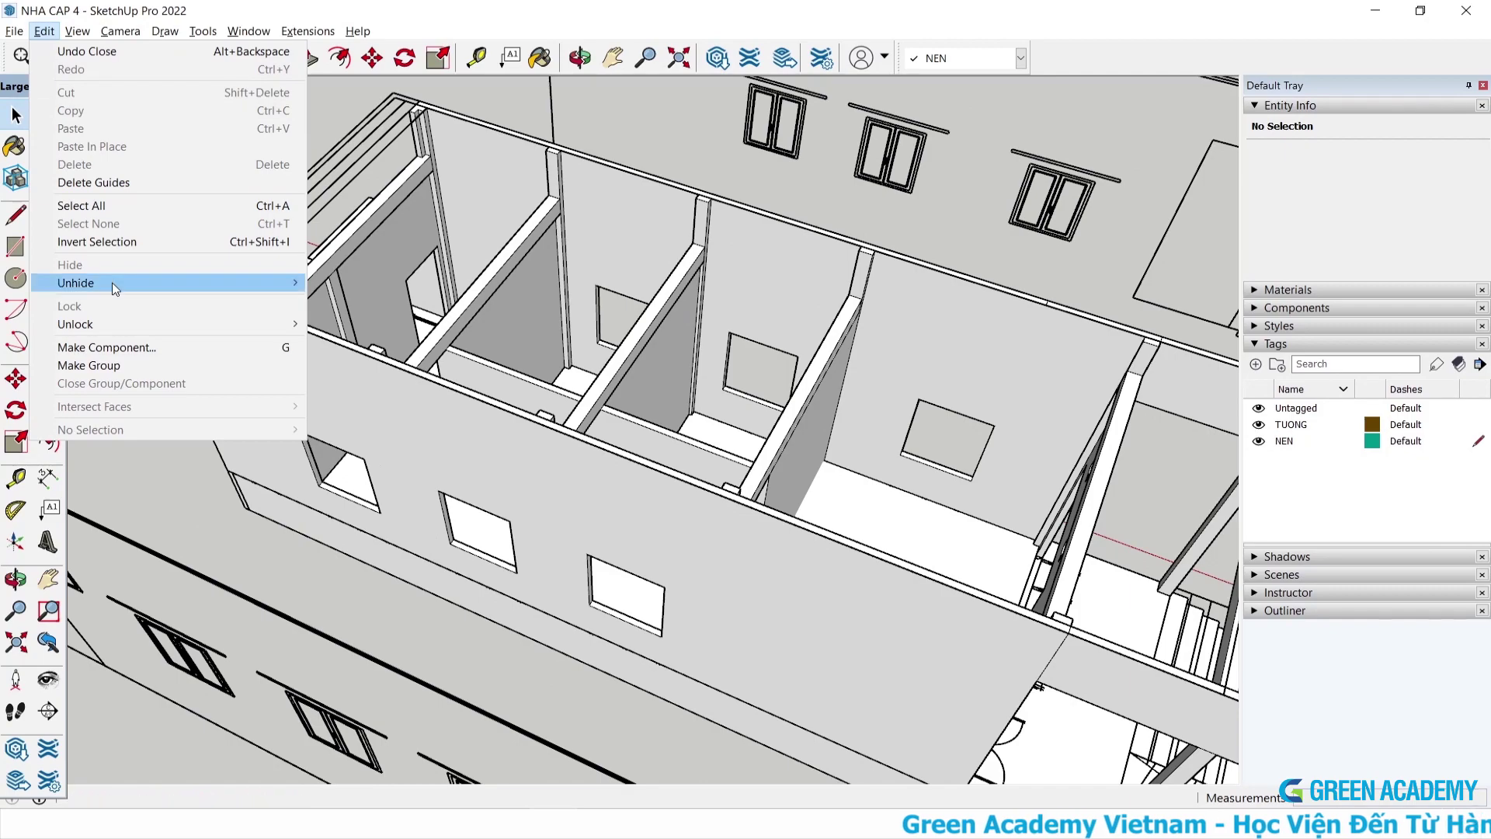
Unhide the last hidden floor slabs, inspect the model, then switch to the AutoCAD drawing.
{"action": "left_click", "coordinate": [377, 307]}
{"action": "scroll", "coordinate": [466, 334], "scroll_direction": "down", "scroll_amount": 2}
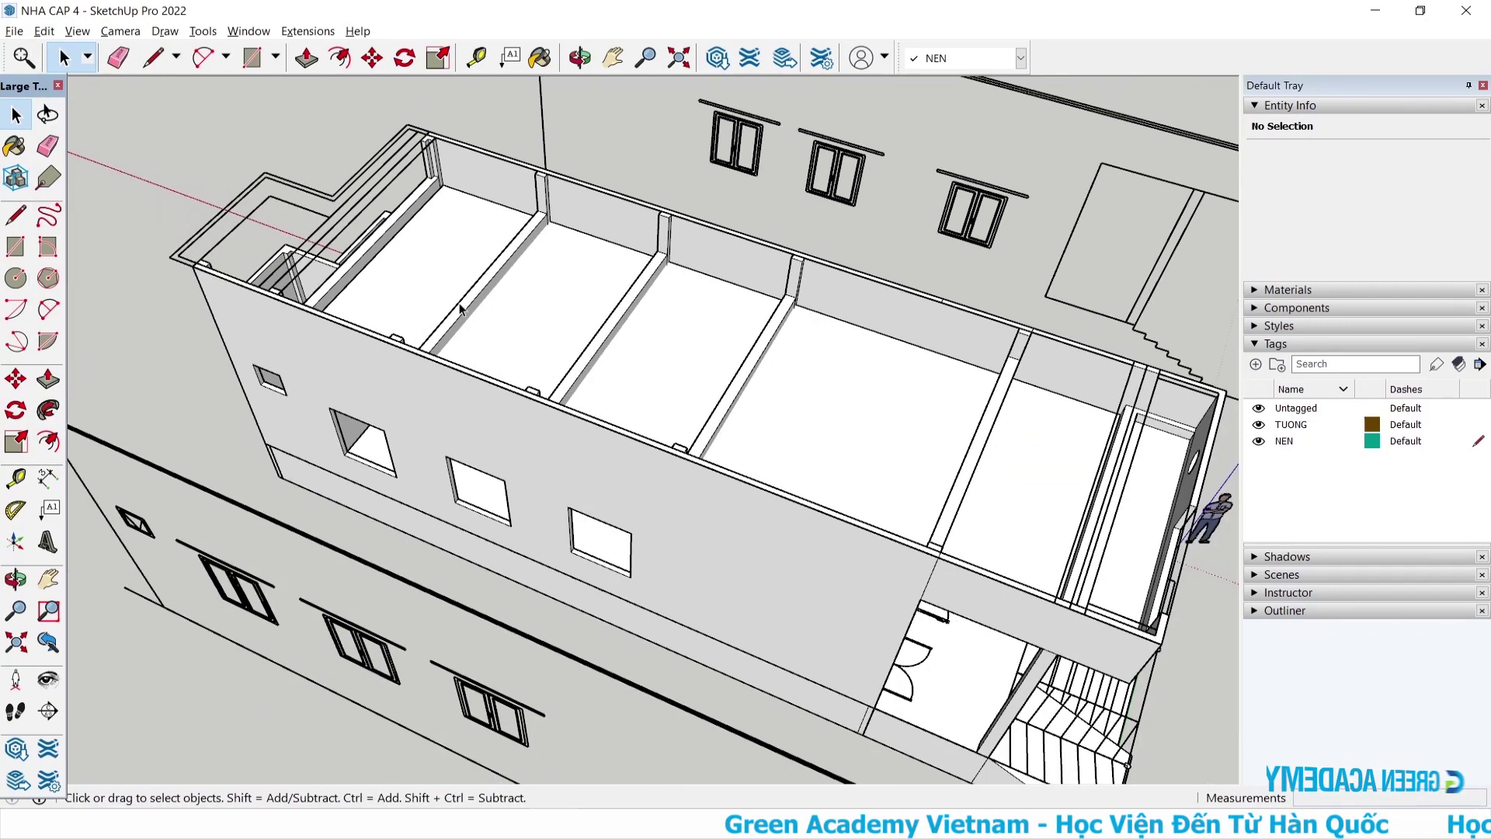
{"action": "middle_click_drag", "start_coordinate": [466, 334], "coordinate": [590, 365]}
{"action": "scroll", "coordinate": [955, 202], "scroll_direction": "down", "scroll_amount": 2}
{"action": "mouse_move", "coordinate": [955, 202]}
{"action": "middle_mouse_down"}
{"action": "mouse_move", "coordinate": [898, 393]}
{"action": "mouse_move", "coordinate": [746, 333]}
{"action": "mouse_move", "coordinate": [894, 303]}
{"action": "mouse_move", "coordinate": [916, 458]}
{"action": "mouse_move", "coordinate": [915, 384]}
{"action": "mouse_move", "coordinate": [529, 577]}
{"action": "middle_mouse_up"}
{"action": "scroll", "coordinate": [727, 317], "scroll_direction": "up", "scroll_amount": 3}
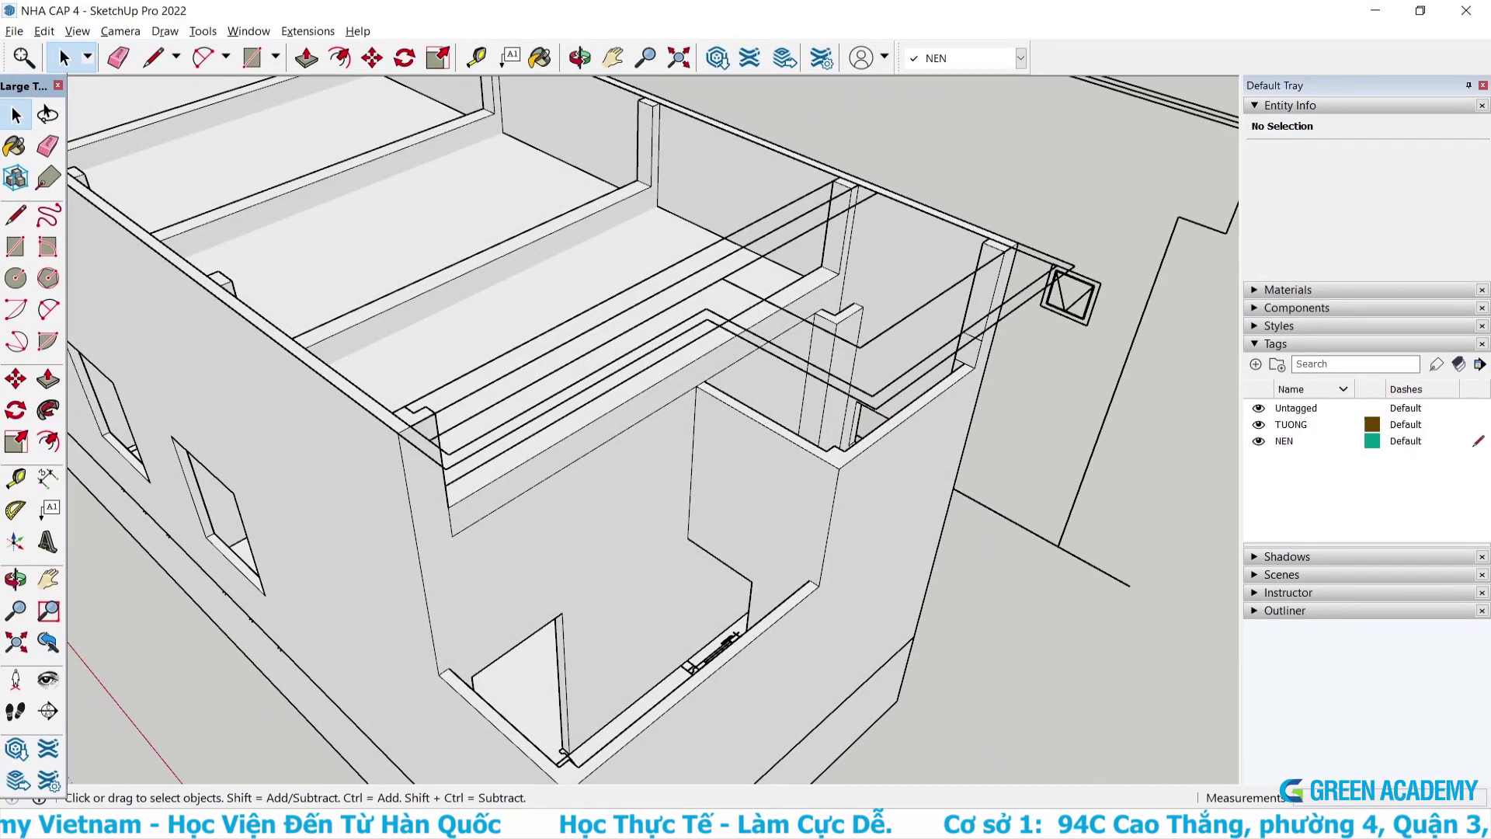
{"action": "left_click", "coordinate": [614, 792]}
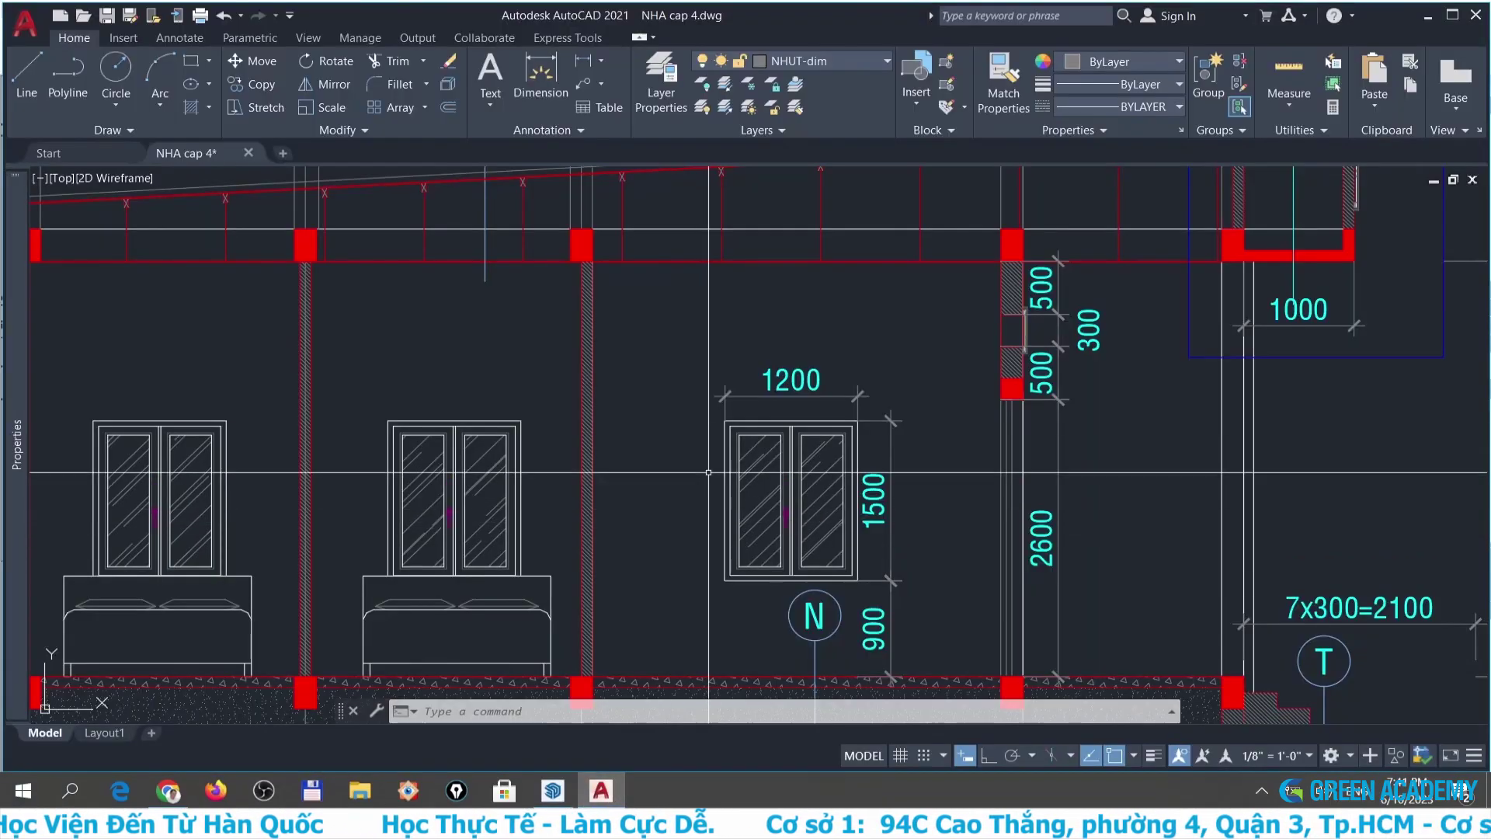
Zoom in on section A-A's roof-edge details: 1200 parapet, 500 and 1000 ledges.
{"action": "scroll", "coordinate": [726, 375], "scroll_direction": "down", "scroll_amount": 5}
{"action": "scroll", "coordinate": [543, 365], "scroll_direction": "up", "scroll_amount": 2}
{"action": "scroll", "coordinate": [528, 349], "scroll_direction": "up", "scroll_amount": 4}
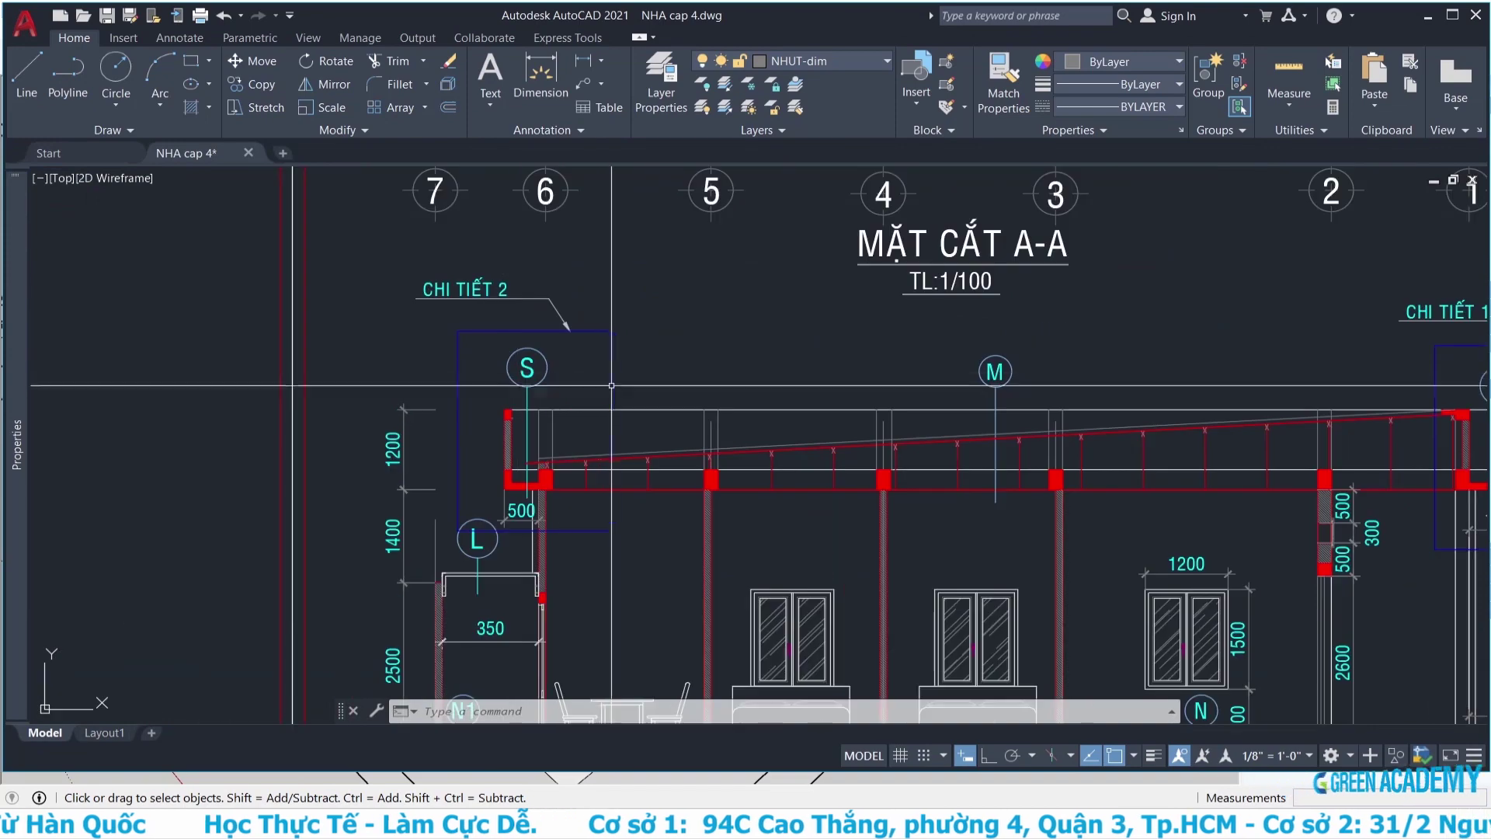
{"action": "scroll", "coordinate": [513, 466], "scroll_direction": "down", "scroll_amount": 7}
{"action": "scroll", "coordinate": [595, 444], "scroll_direction": "up", "scroll_amount": 5}
{"action": "scroll", "coordinate": [595, 444], "scroll_direction": "up", "scroll_amount": 2}
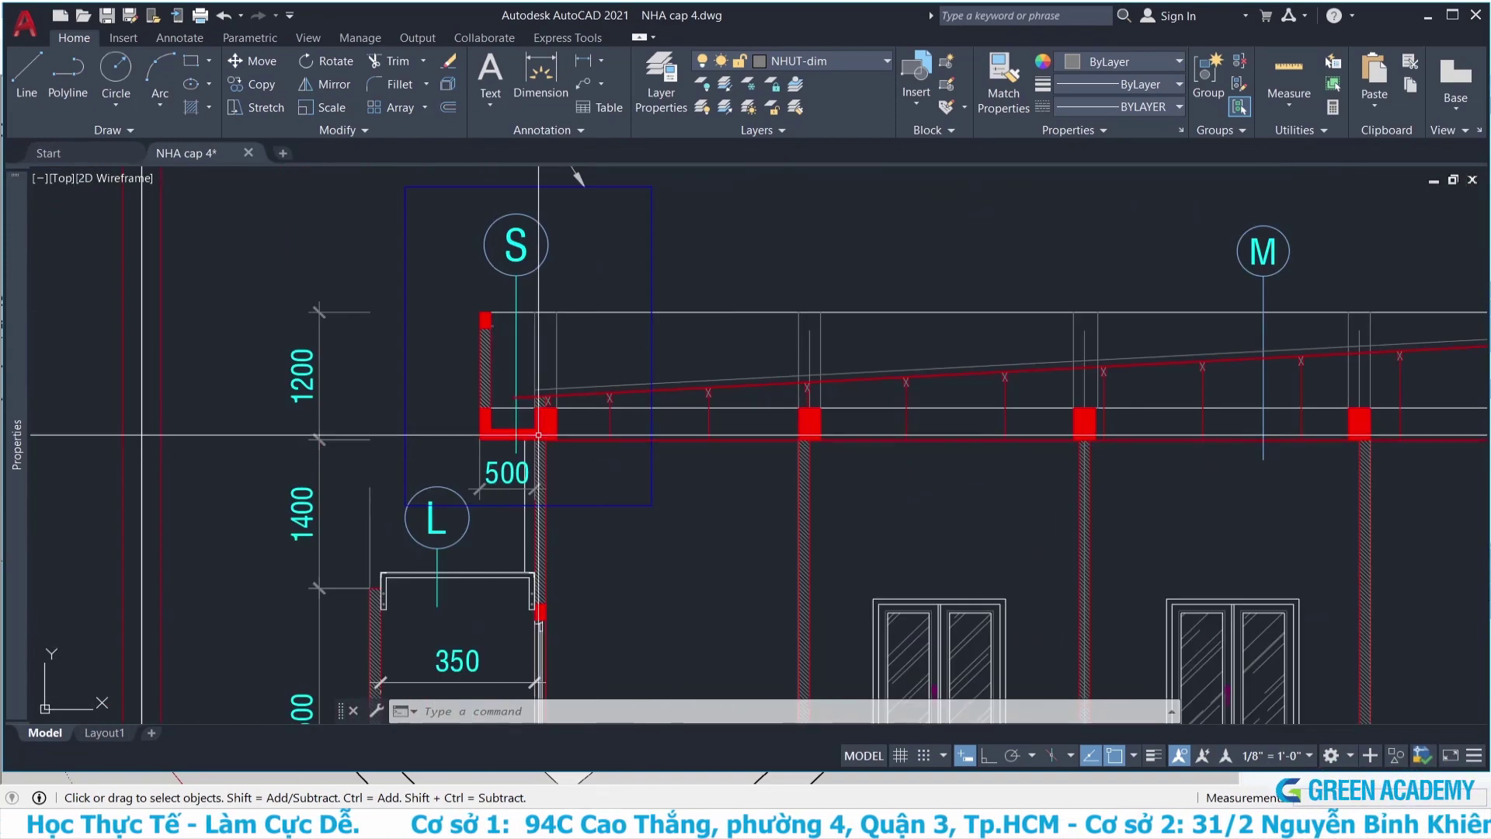
{"action": "scroll", "coordinate": [472, 336], "scroll_direction": "down", "scroll_amount": 5}
{"action": "scroll", "coordinate": [896, 385], "scroll_direction": "up", "scroll_amount": 5}
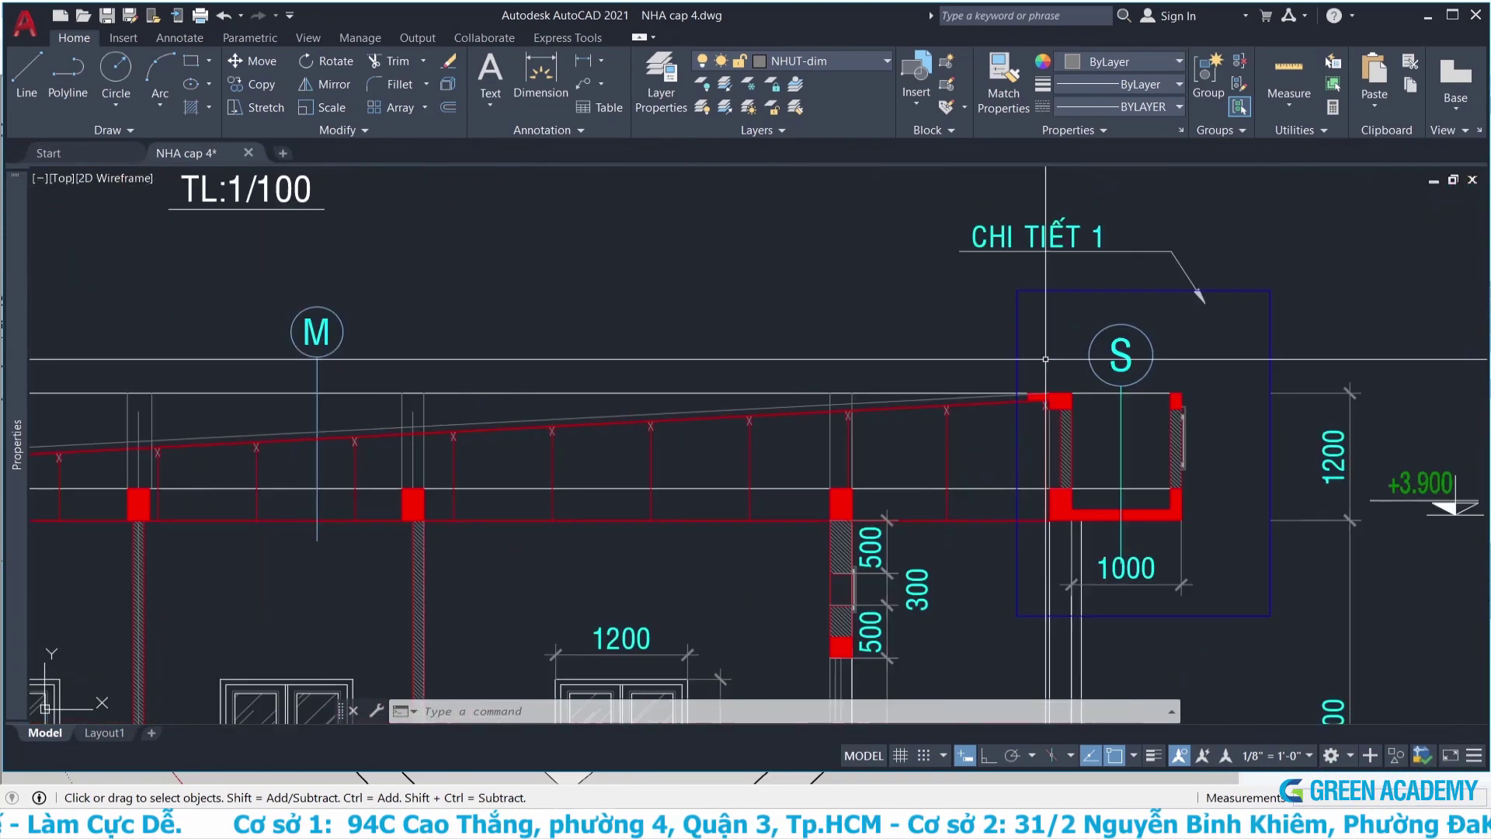
{"action": "scroll", "coordinate": [896, 385], "scroll_direction": "down", "scroll_amount": 6}
{"action": "scroll", "coordinate": [465, 458], "scroll_direction": "up", "scroll_amount": 4}
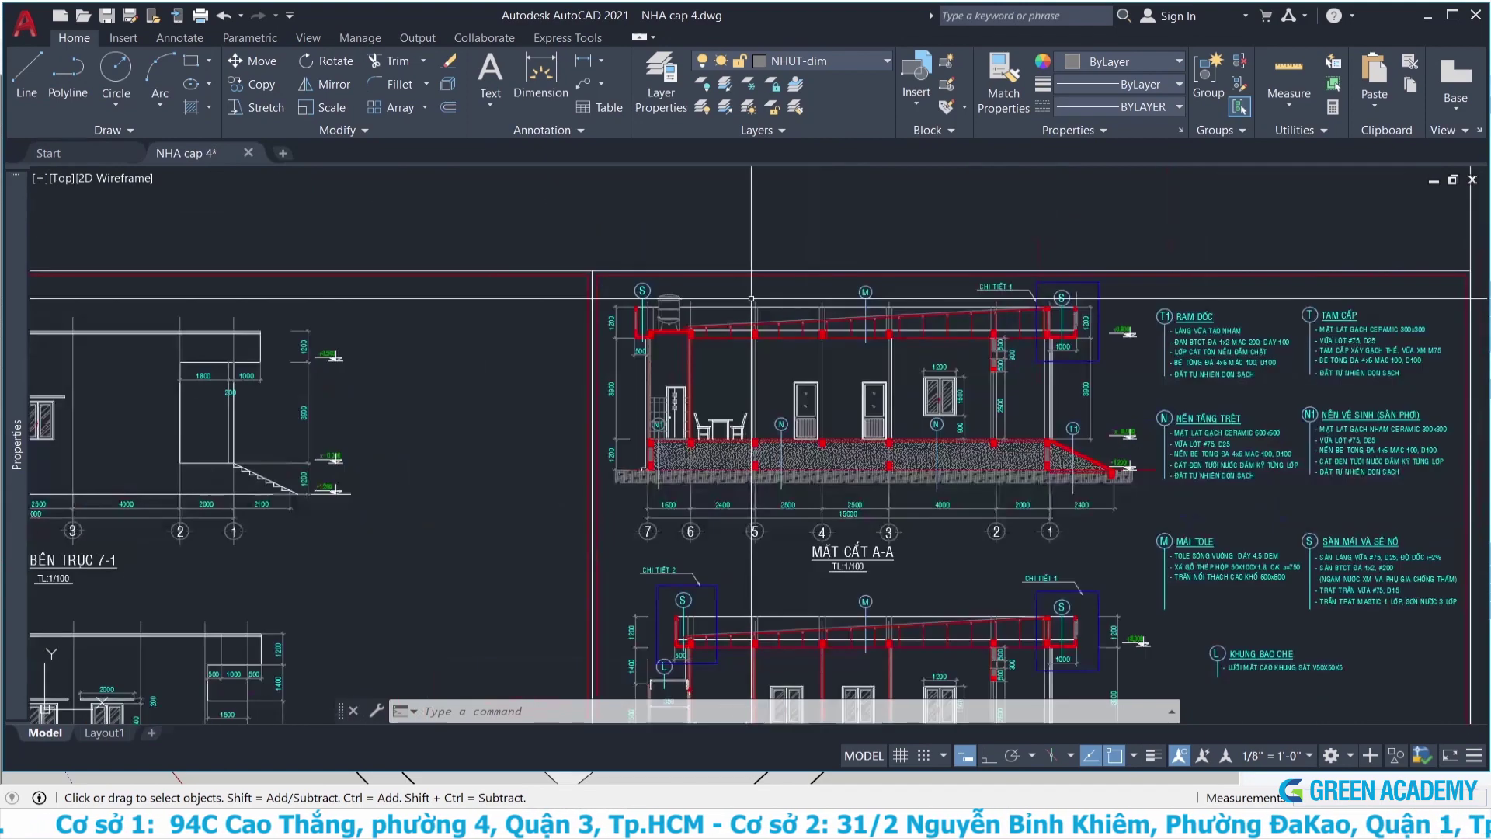
{"action": "scroll", "coordinate": [458, 462], "scroll_direction": "up", "scroll_amount": 2}
{"action": "scroll", "coordinate": [451, 466], "scroll_direction": "up", "scroll_amount": 3}
{"action": "scroll", "coordinate": [629, 377], "scroll_direction": "up", "scroll_amount": 4}
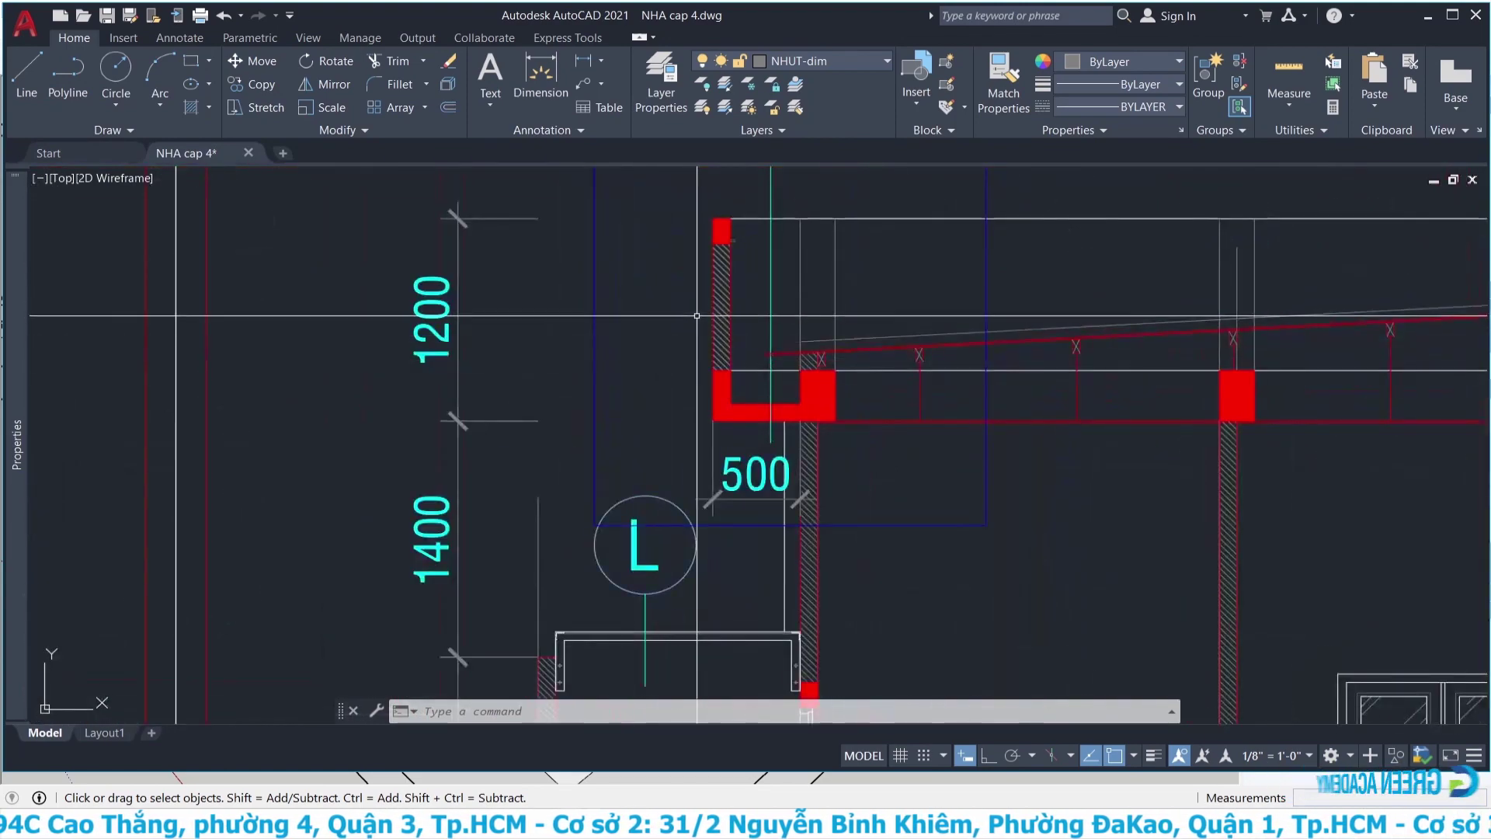
{"action": "scroll", "coordinate": [785, 311], "scroll_direction": "down", "scroll_amount": 2}
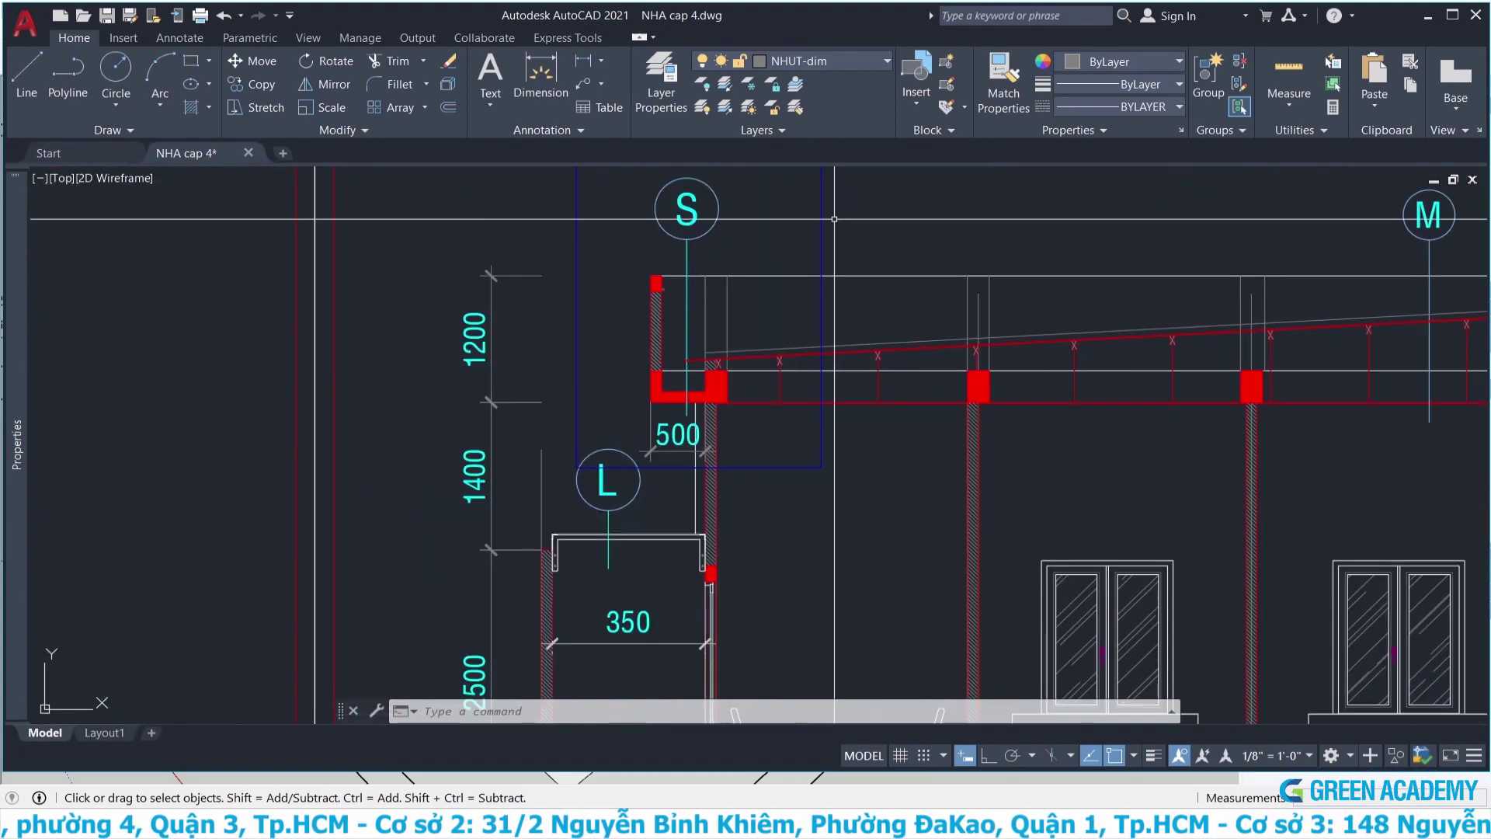
Pan to the left end of section A-A, then bring the whole section into view.
{"action": "mouse_move", "coordinate": [791, 268]}
{"action": "middle_mouse_down"}
{"action": "mouse_move", "coordinate": [705, 313]}
{"action": "mouse_move", "coordinate": [633, 396]}
{"action": "middle_mouse_up"}
{"action": "scroll", "coordinate": [633, 395], "scroll_direction": "down", "scroll_amount": 4}
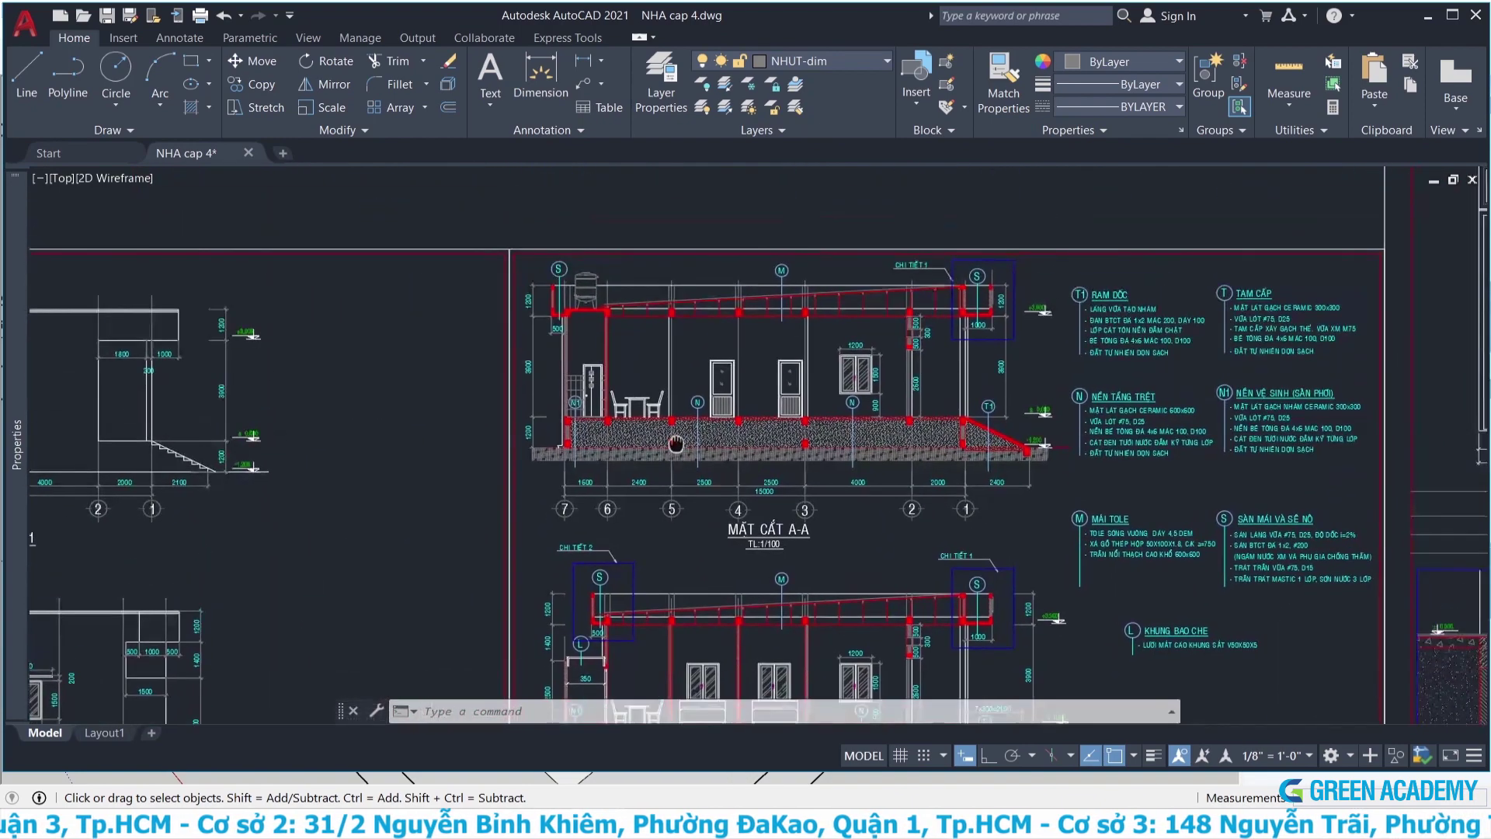
{"action": "scroll", "coordinate": [599, 410], "scroll_direction": "up", "scroll_amount": 2}
{"action": "scroll", "coordinate": [600, 409], "scroll_direction": "up", "scroll_amount": 2}
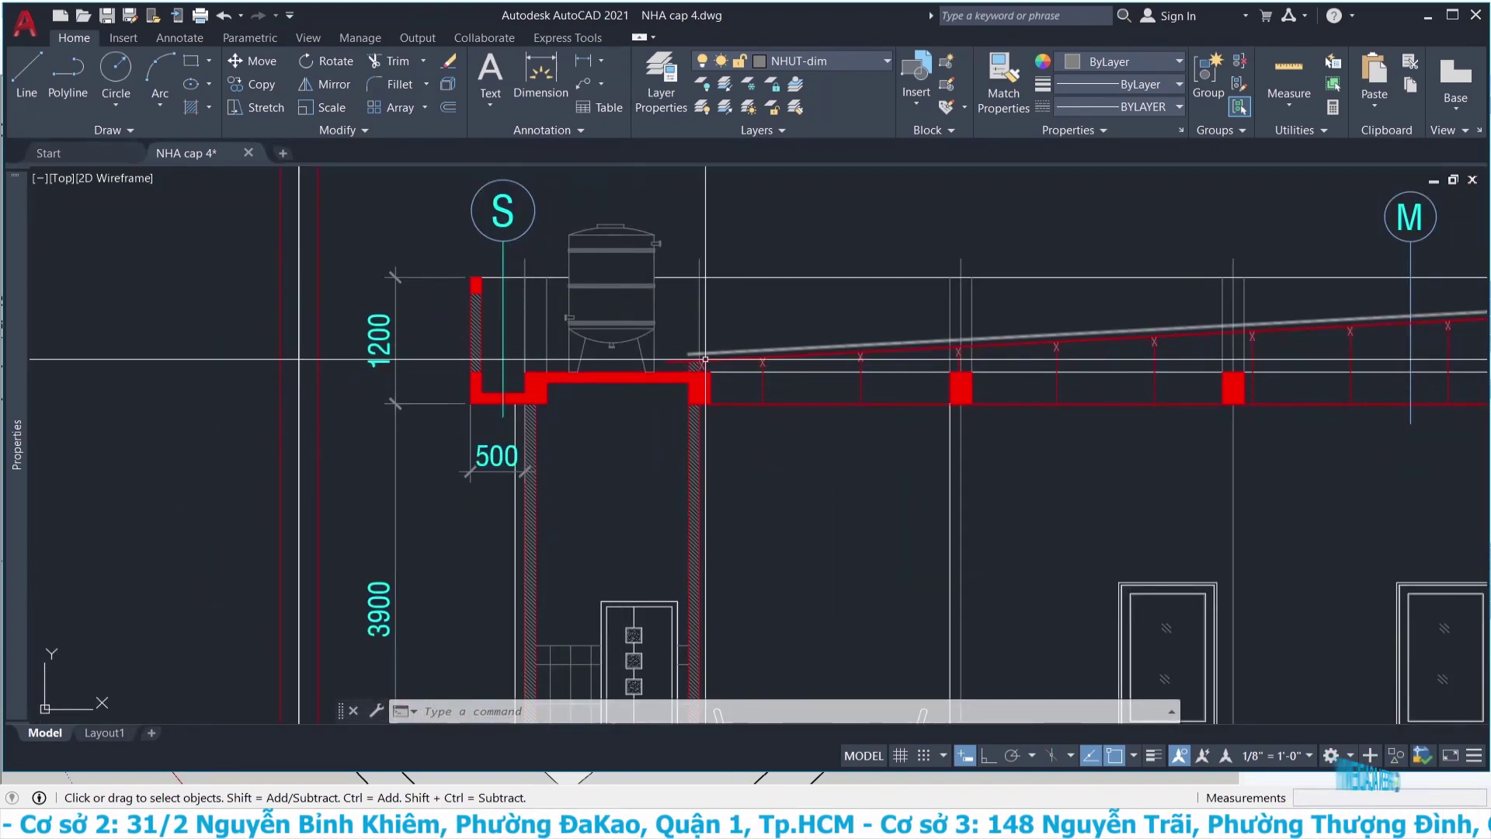
{"action": "scroll", "coordinate": [666, 308], "scroll_direction": "down", "scroll_amount": 5}
{"action": "middle_click_drag", "start_coordinate": [817, 420], "coordinate": [742, 381]}
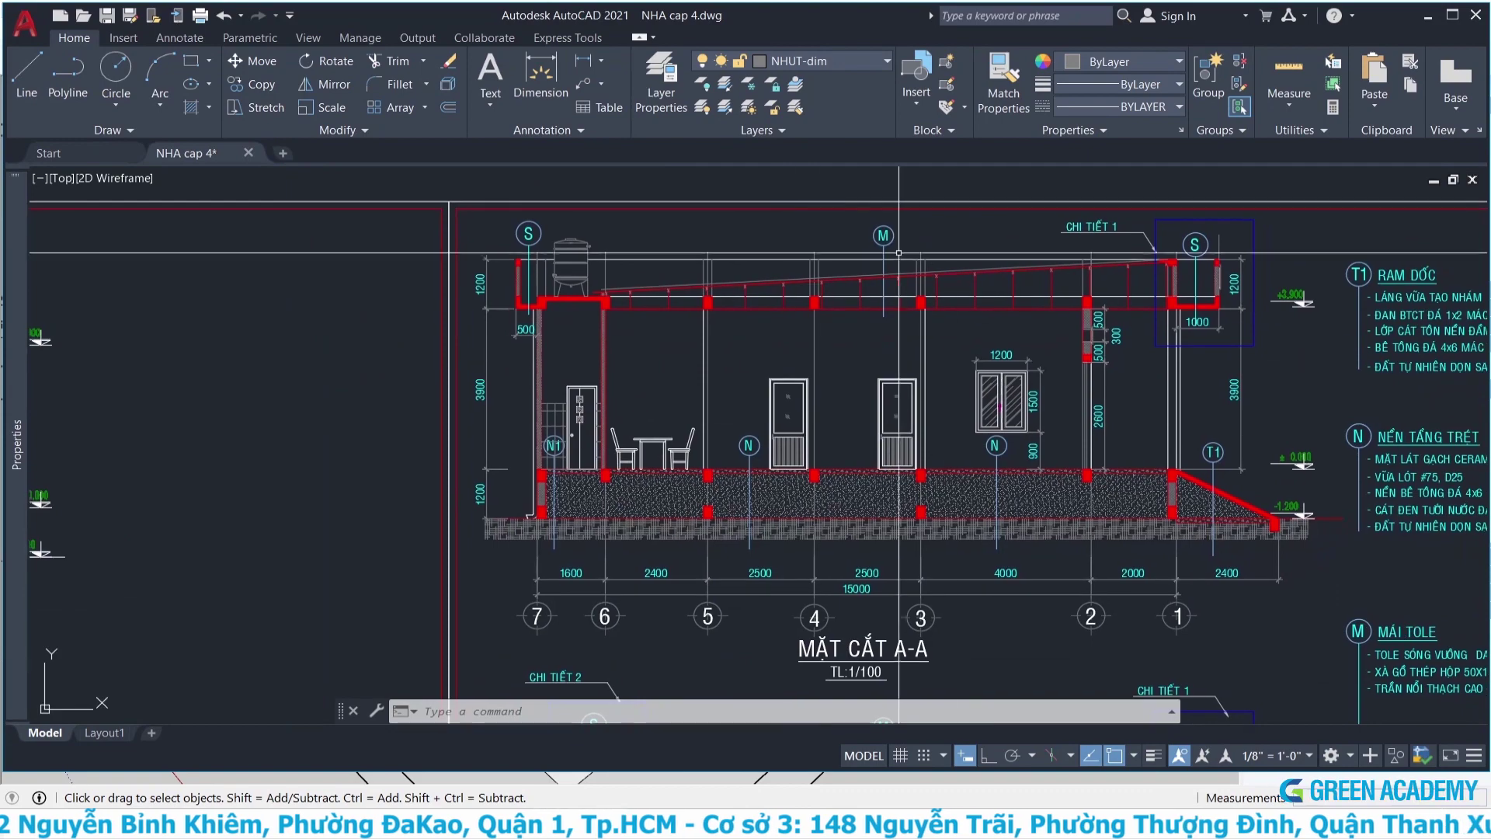
Back in SketchUp, open the second-floor wall group and push-pull its end face back.
{"action": "left_click", "coordinate": [1429, 16]}
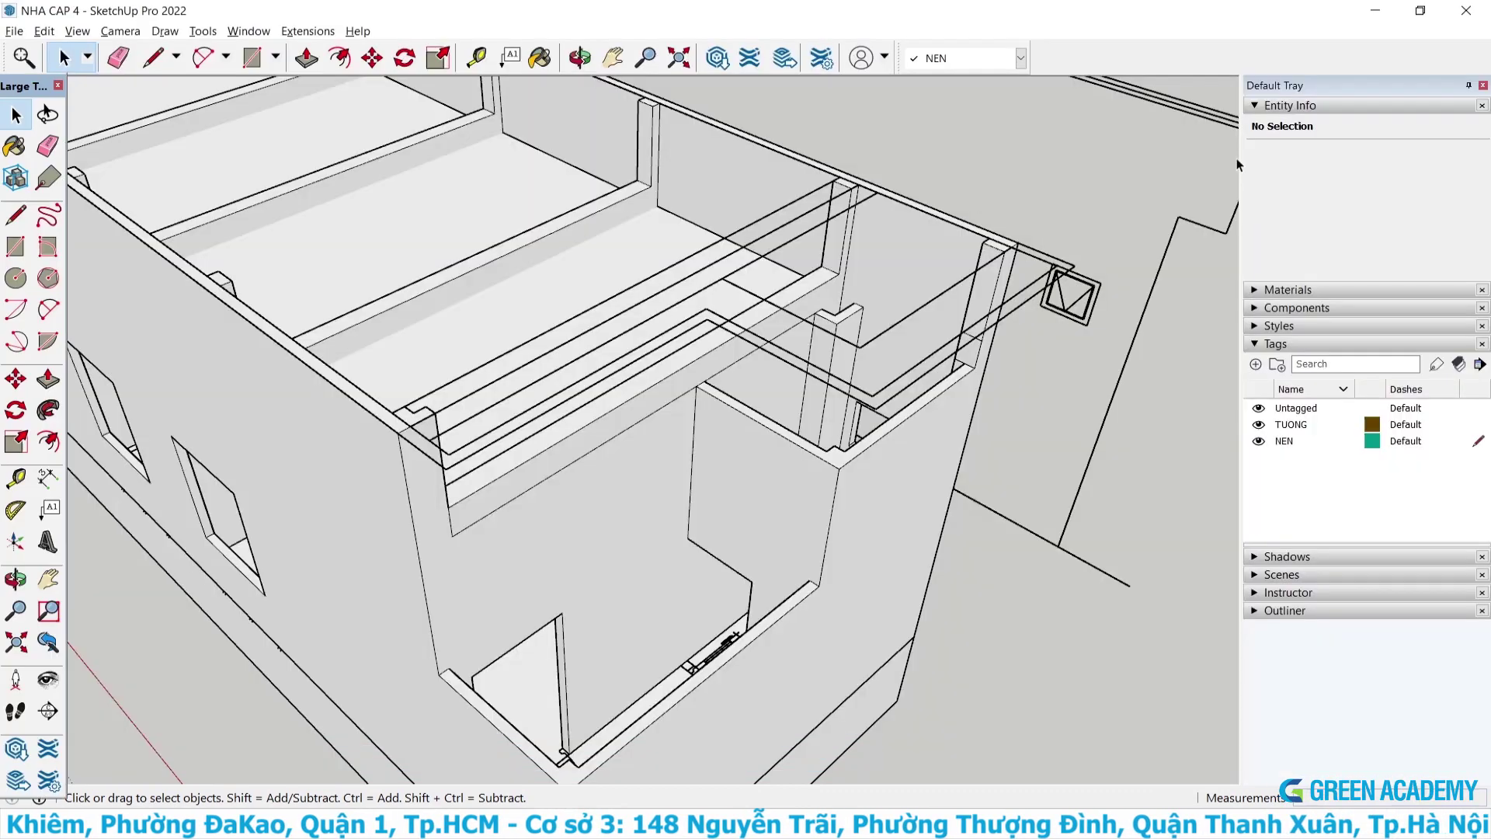
{"action": "mouse_move", "coordinate": [701, 489]}
{"action": "middle_mouse_down"}
{"action": "mouse_move", "coordinate": [911, 426]}
{"action": "mouse_move", "coordinate": [999, 311]}
{"action": "middle_mouse_up"}
{"action": "scroll", "coordinate": [999, 311], "scroll_direction": "up", "scroll_amount": 5}
{"action": "left_click", "coordinate": [999, 311]}
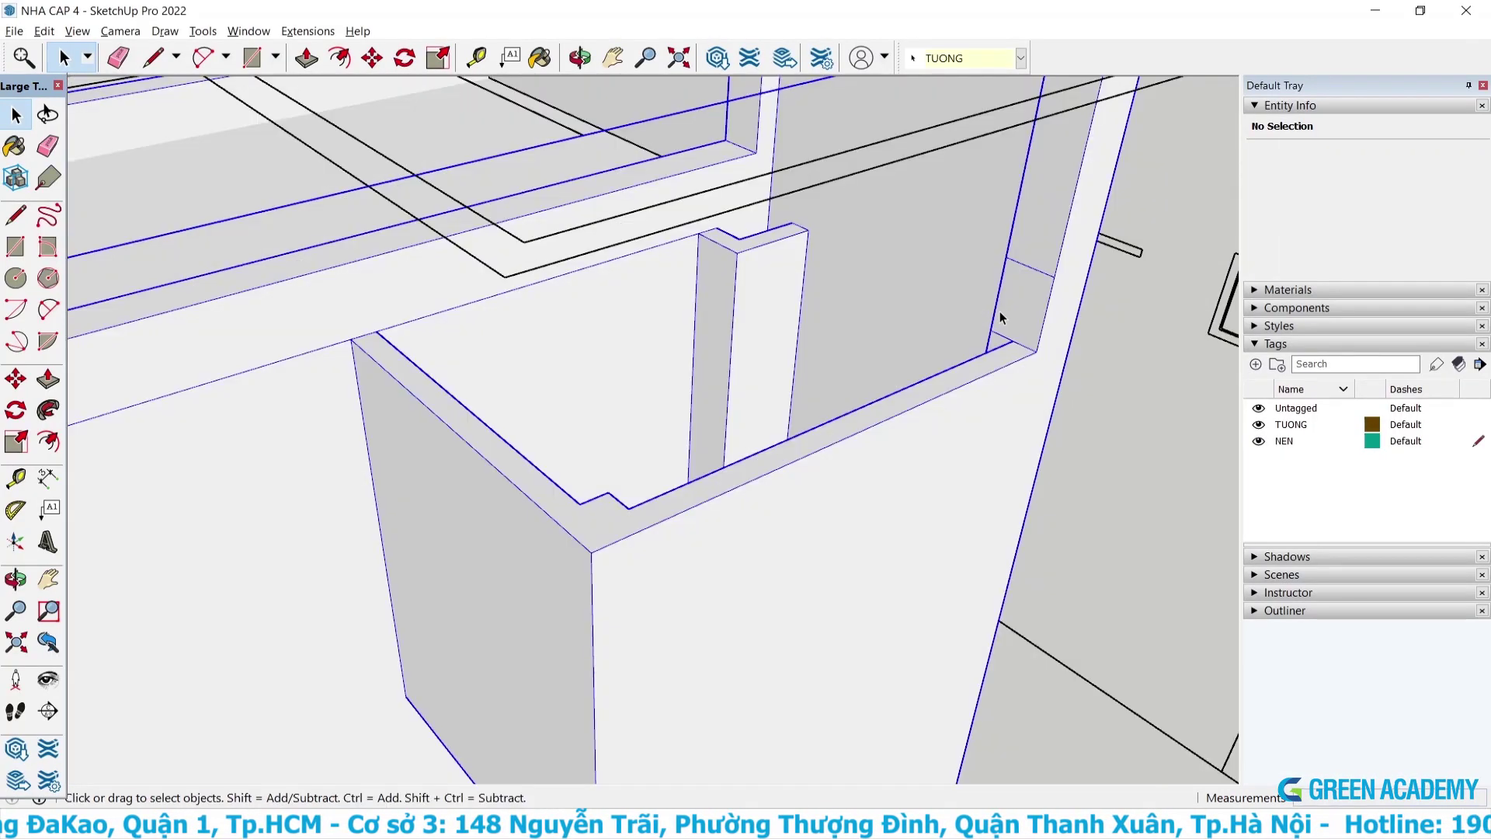
{"action": "double_click", "coordinate": [1023, 301]}
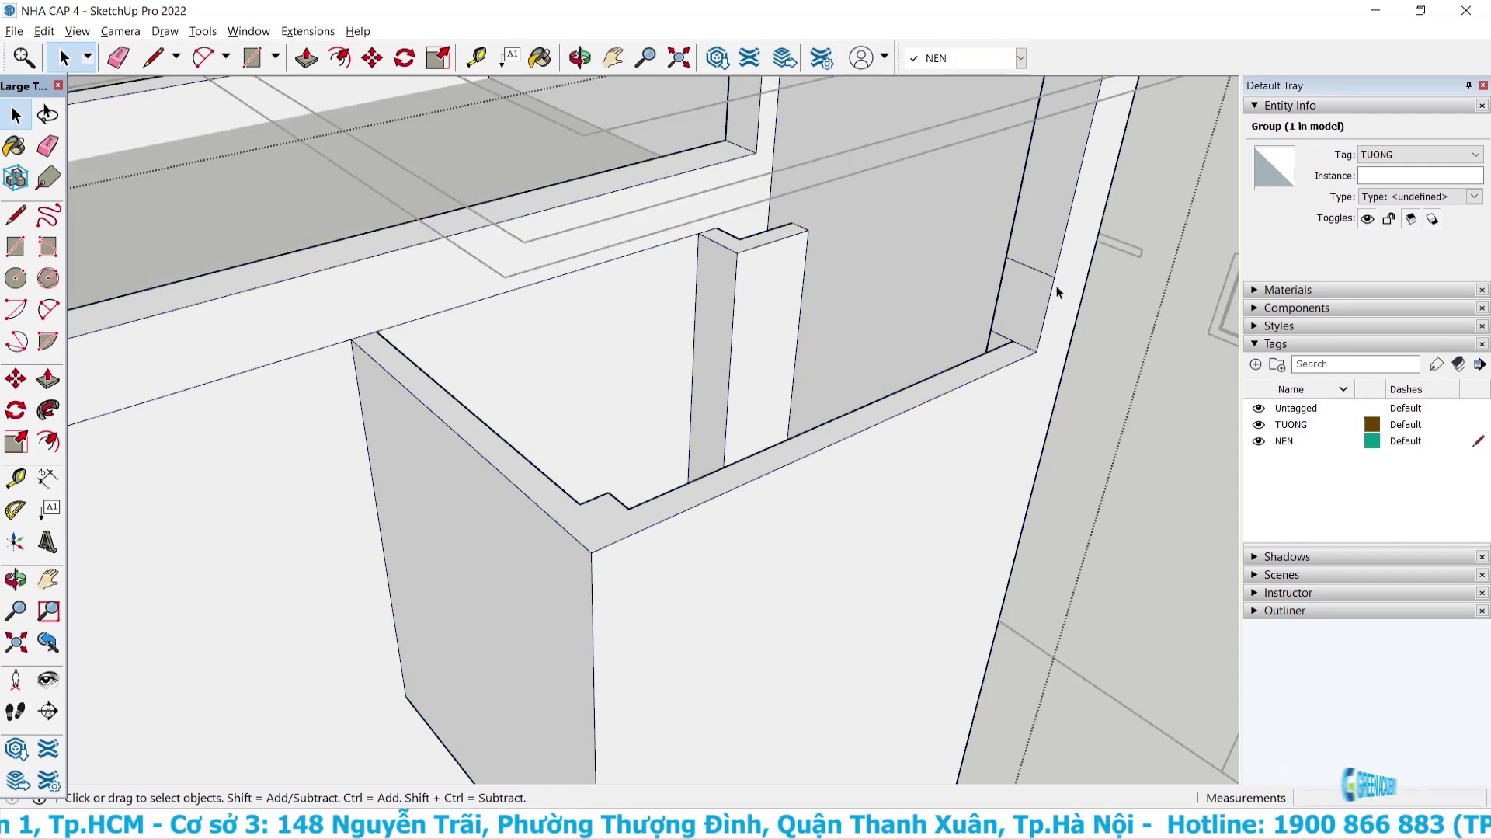
{"action": "key", "text": "p"}
{"action": "left_click", "coordinate": [1028, 306]}
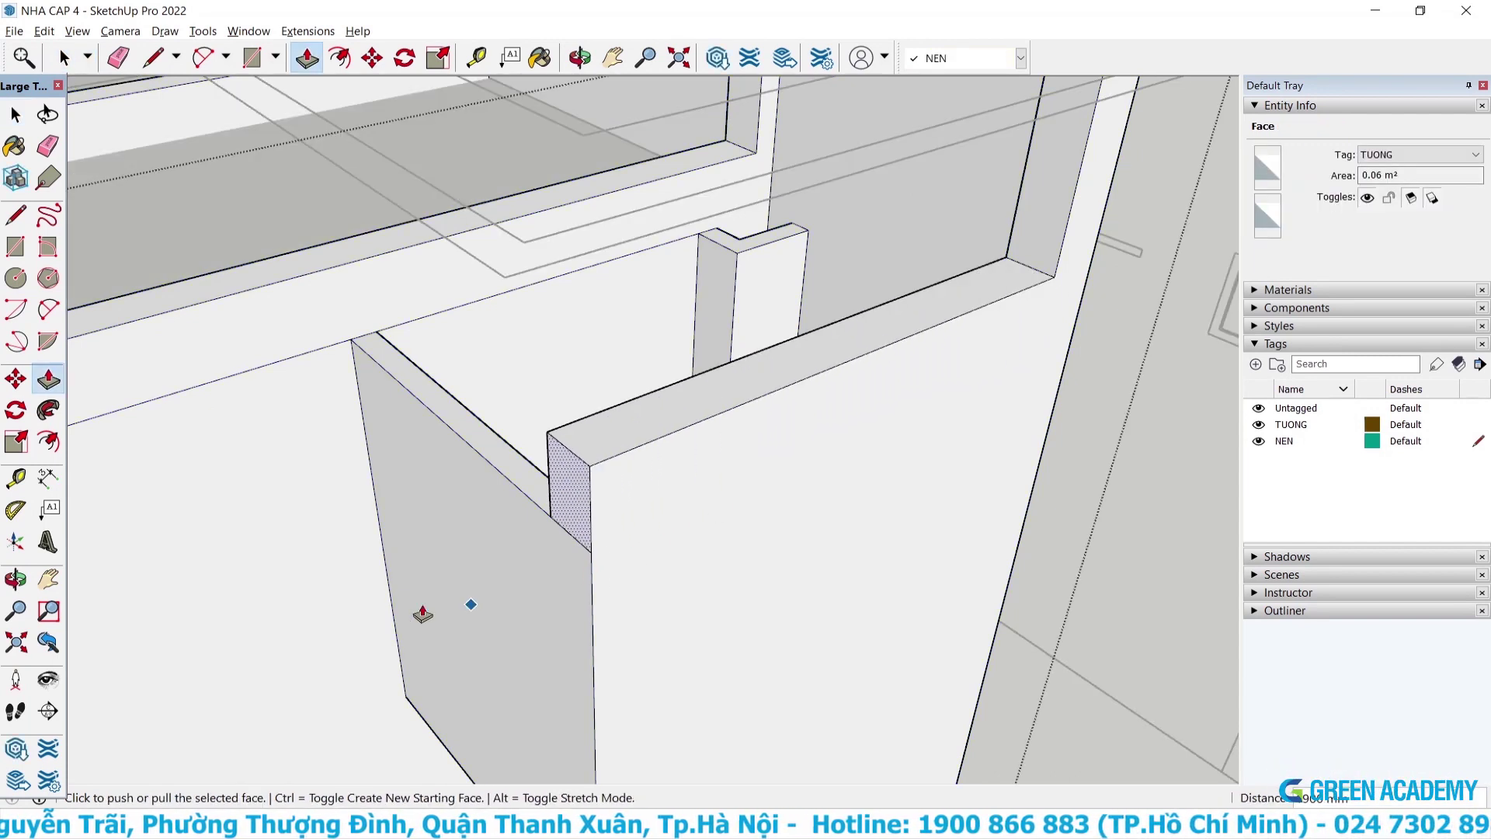
{"action": "mouse_move", "coordinate": [422, 614]}
{"action": "middle_mouse_down"}
{"action": "mouse_move", "coordinate": [682, 573]}
{"action": "mouse_move", "coordinate": [1155, 599]}
{"action": "mouse_move", "coordinate": [836, 427]}
{"action": "mouse_move", "coordinate": [833, 469]}
{"action": "mouse_move", "coordinate": [823, 450]}
{"action": "middle_mouse_up"}
{"action": "key", "text": "space"}
Copy the wall-end edge with Move and Ctrl to split the end face.
{"action": "left_click", "coordinate": [850, 480]}
{"action": "key", "text": "m"}
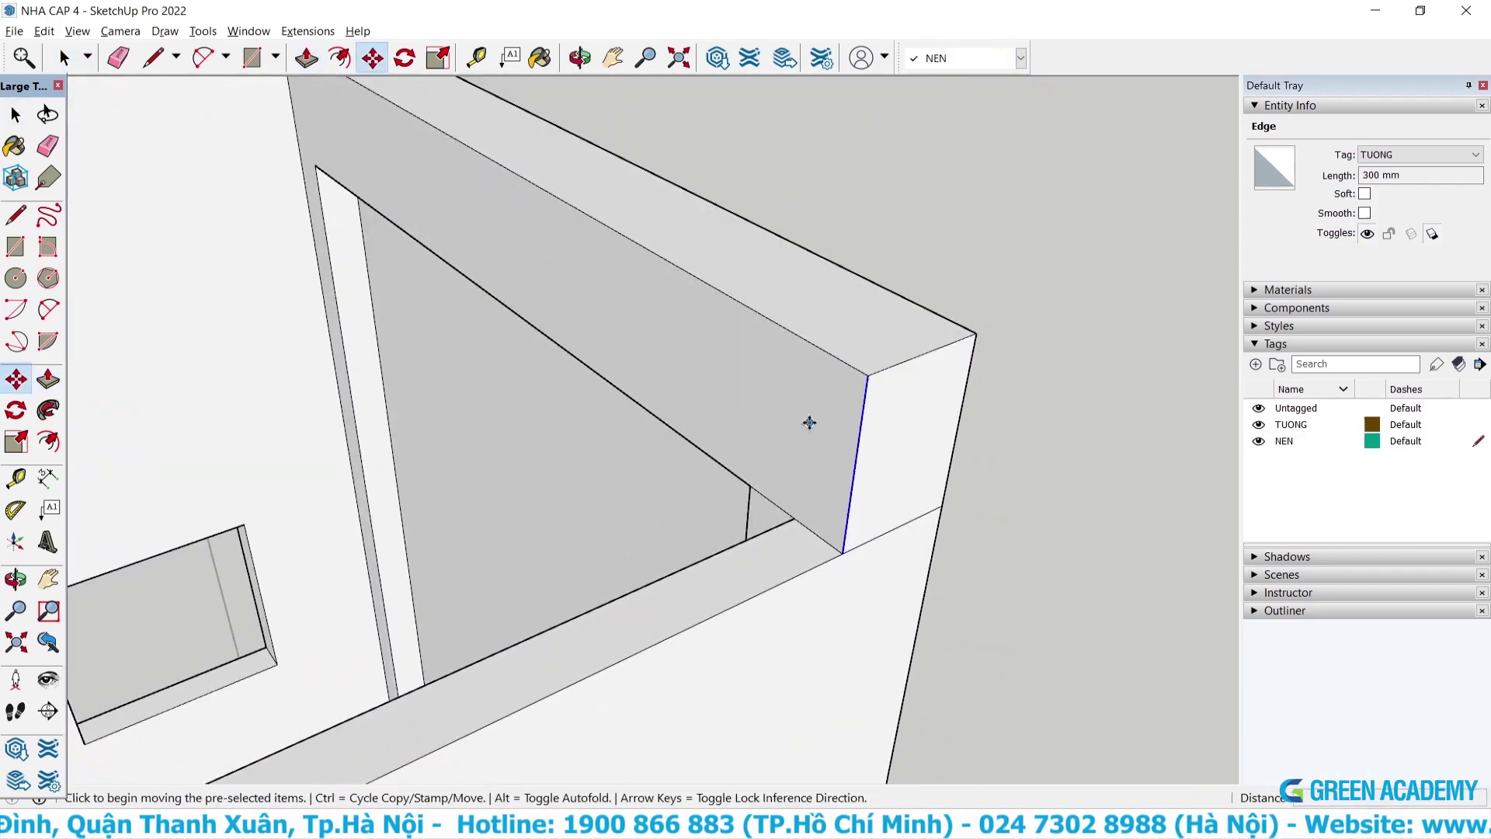
{"action": "key", "text": "ctrl"}
{"action": "left_click", "coordinate": [809, 423]}
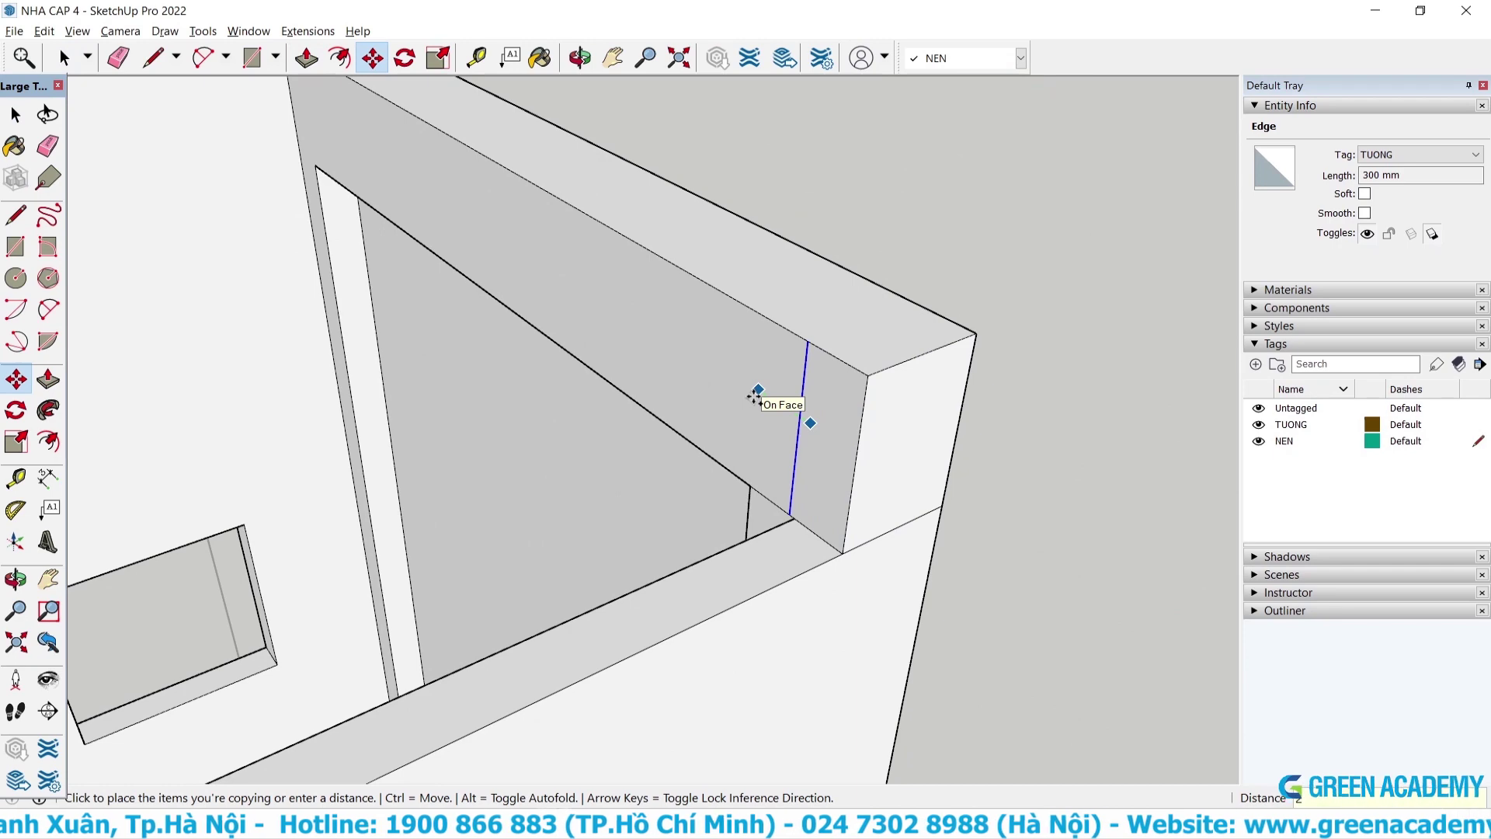
{"action": "left_click", "coordinate": [803, 458]}
Push the split-off face into the wall so the end steps back, then check it.
{"action": "key", "text": "p"}
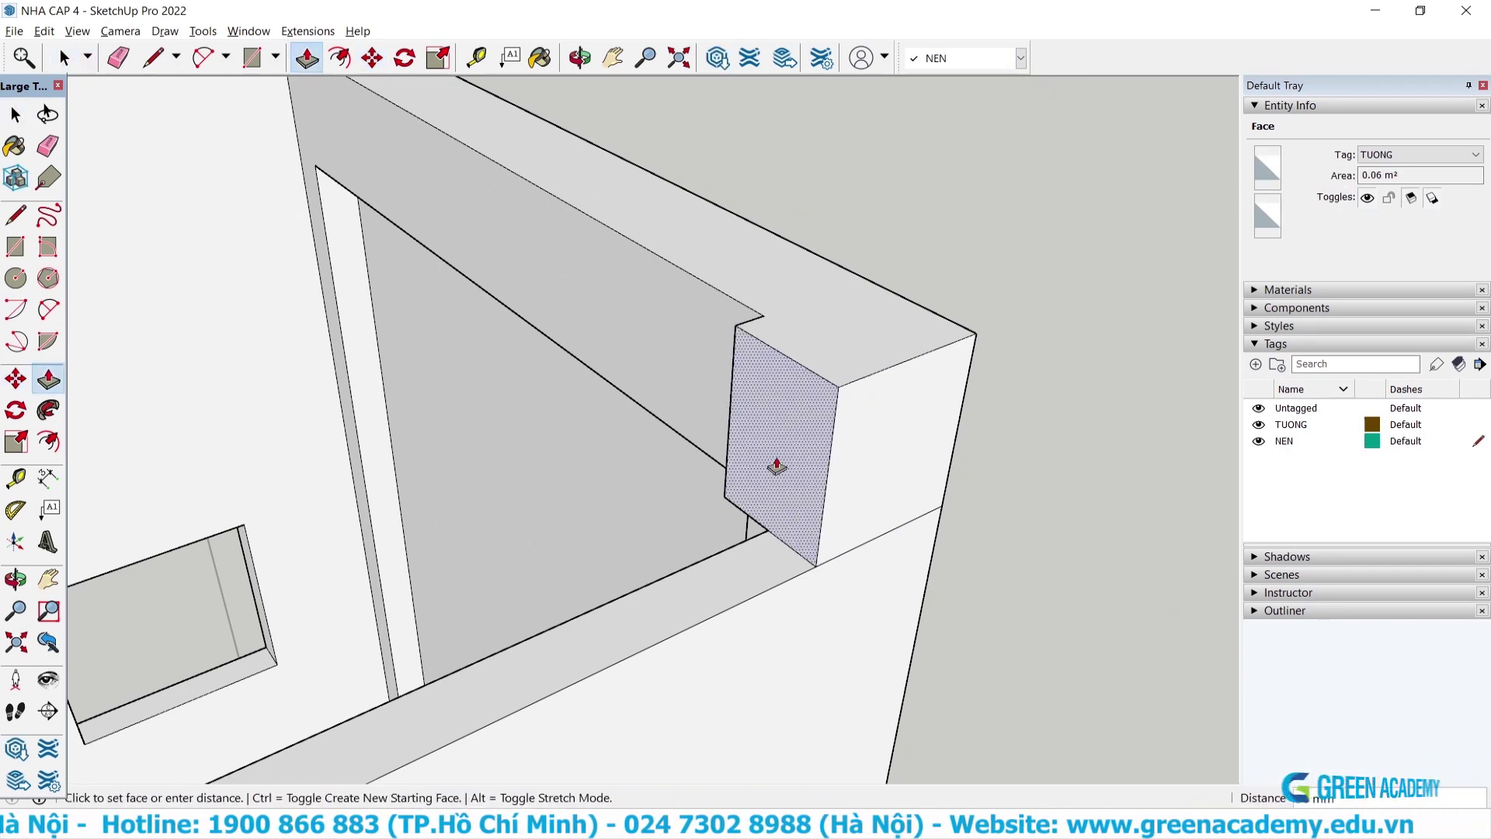
{"action": "mouse_move", "coordinate": [772, 465]}
{"action": "middle_mouse_down"}
{"action": "mouse_move", "coordinate": [772, 443]}
{"action": "mouse_move", "coordinate": [718, 466]}
{"action": "middle_mouse_up"}
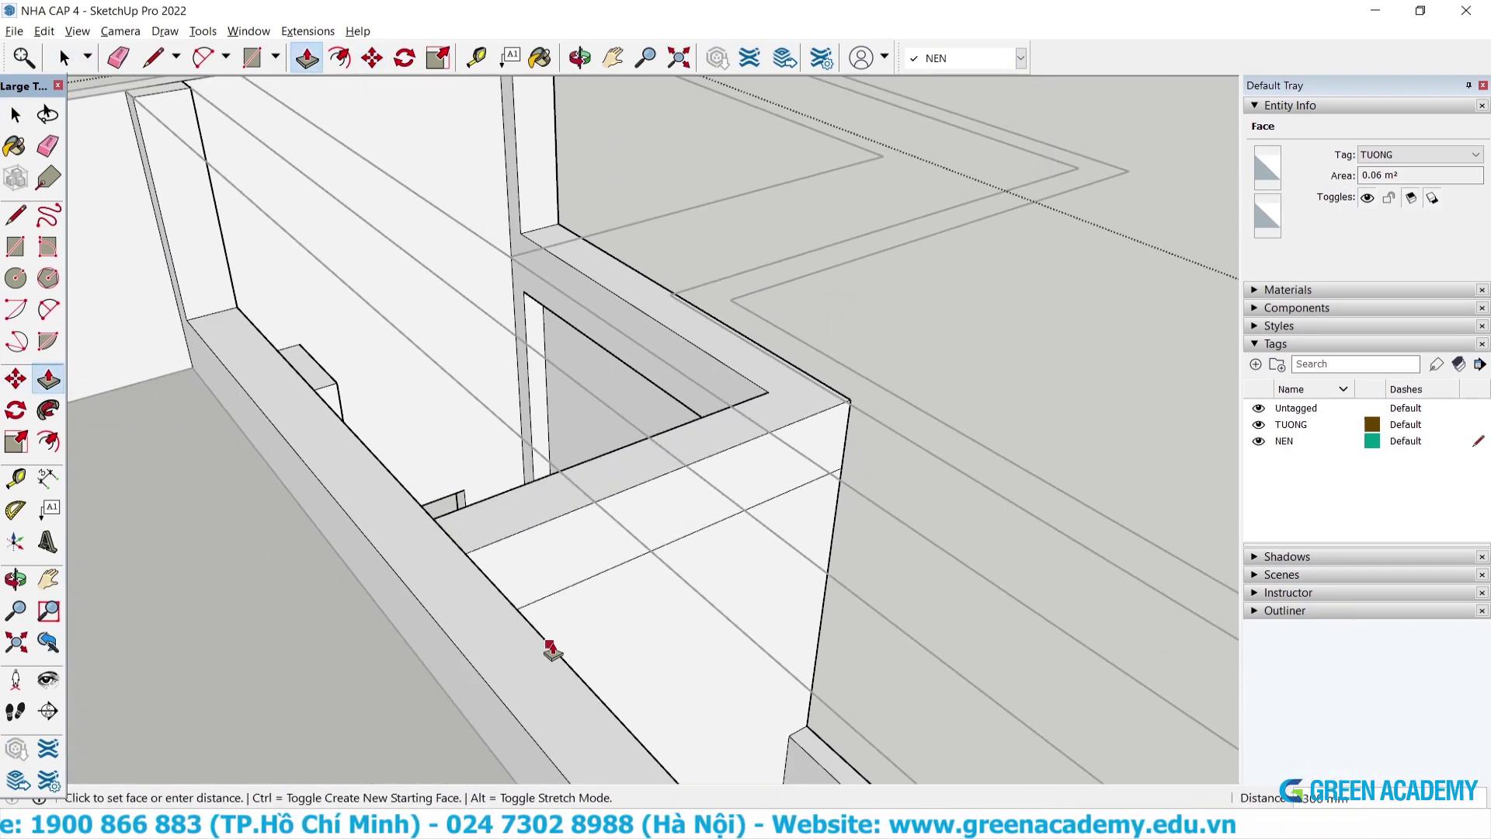
{"action": "mouse_move", "coordinate": [587, 430]}
{"action": "middle_mouse_down"}
{"action": "mouse_move", "coordinate": [349, 626]}
{"action": "mouse_move", "coordinate": [561, 445]}
{"action": "mouse_move", "coordinate": [808, 363]}
{"action": "mouse_move", "coordinate": [739, 369]}
{"action": "mouse_move", "coordinate": [683, 544]}
{"action": "middle_mouse_up"}
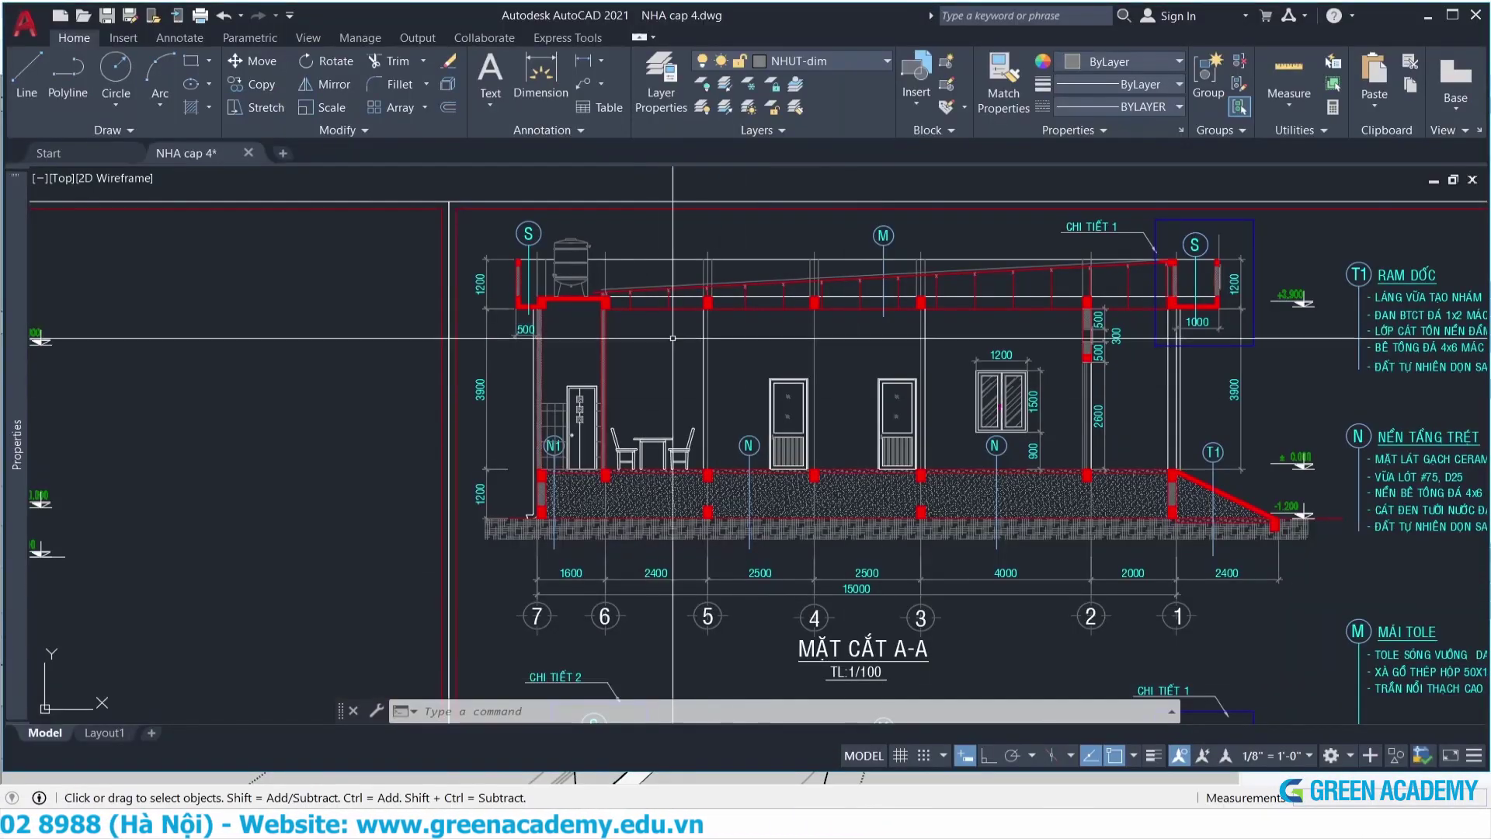
{"action": "scroll", "coordinate": [510, 316], "scroll_direction": "up", "scroll_amount": 3}
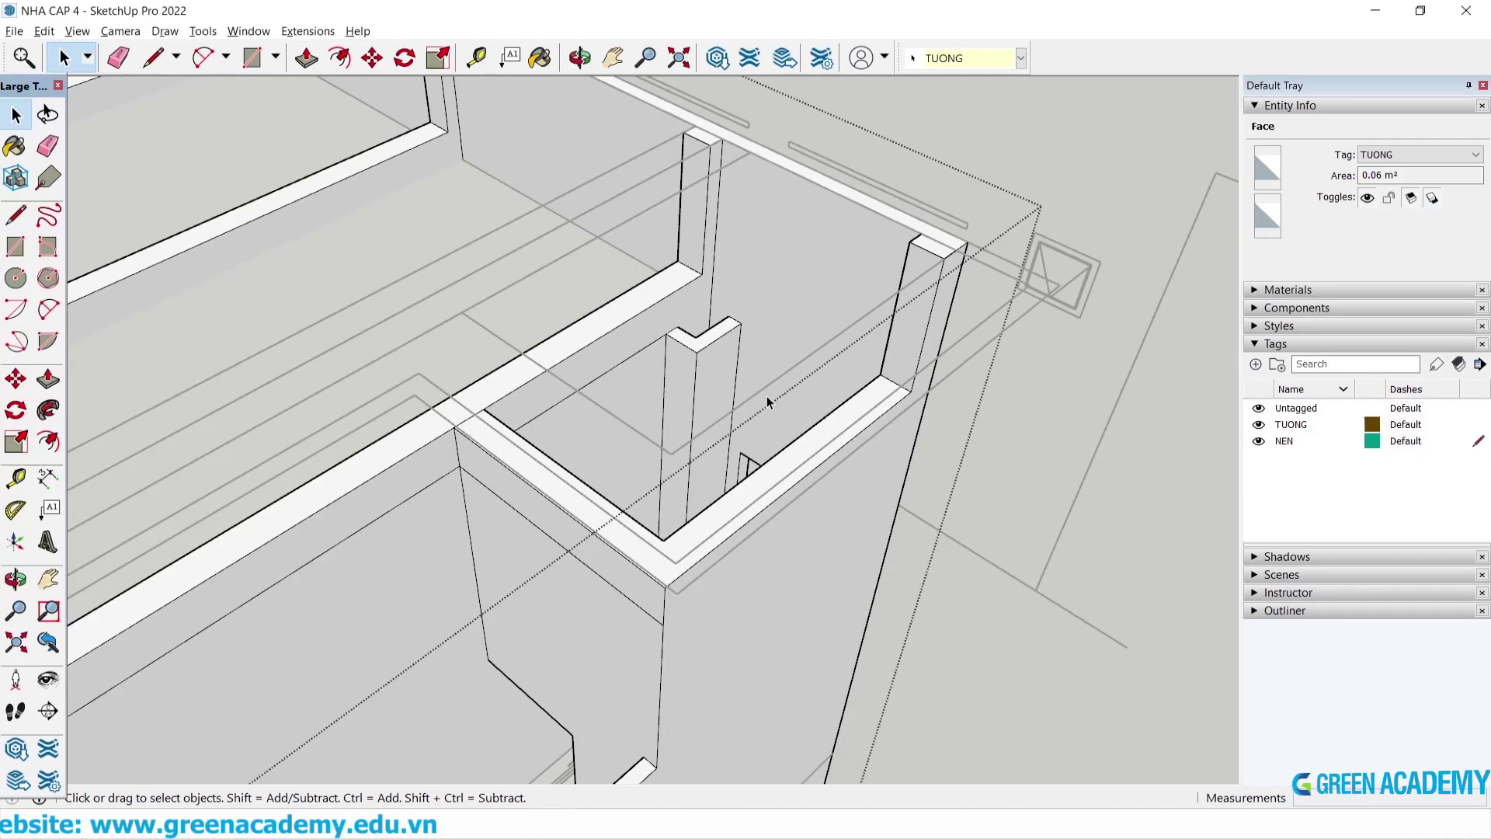
{"action": "mouse_move", "coordinate": [767, 401]}
{"action": "middle_mouse_down"}
{"action": "mouse_move", "coordinate": [848, 444]}
{"action": "mouse_move", "coordinate": [758, 358]}
{"action": "mouse_move", "coordinate": [965, 444]}
{"action": "middle_mouse_up"}
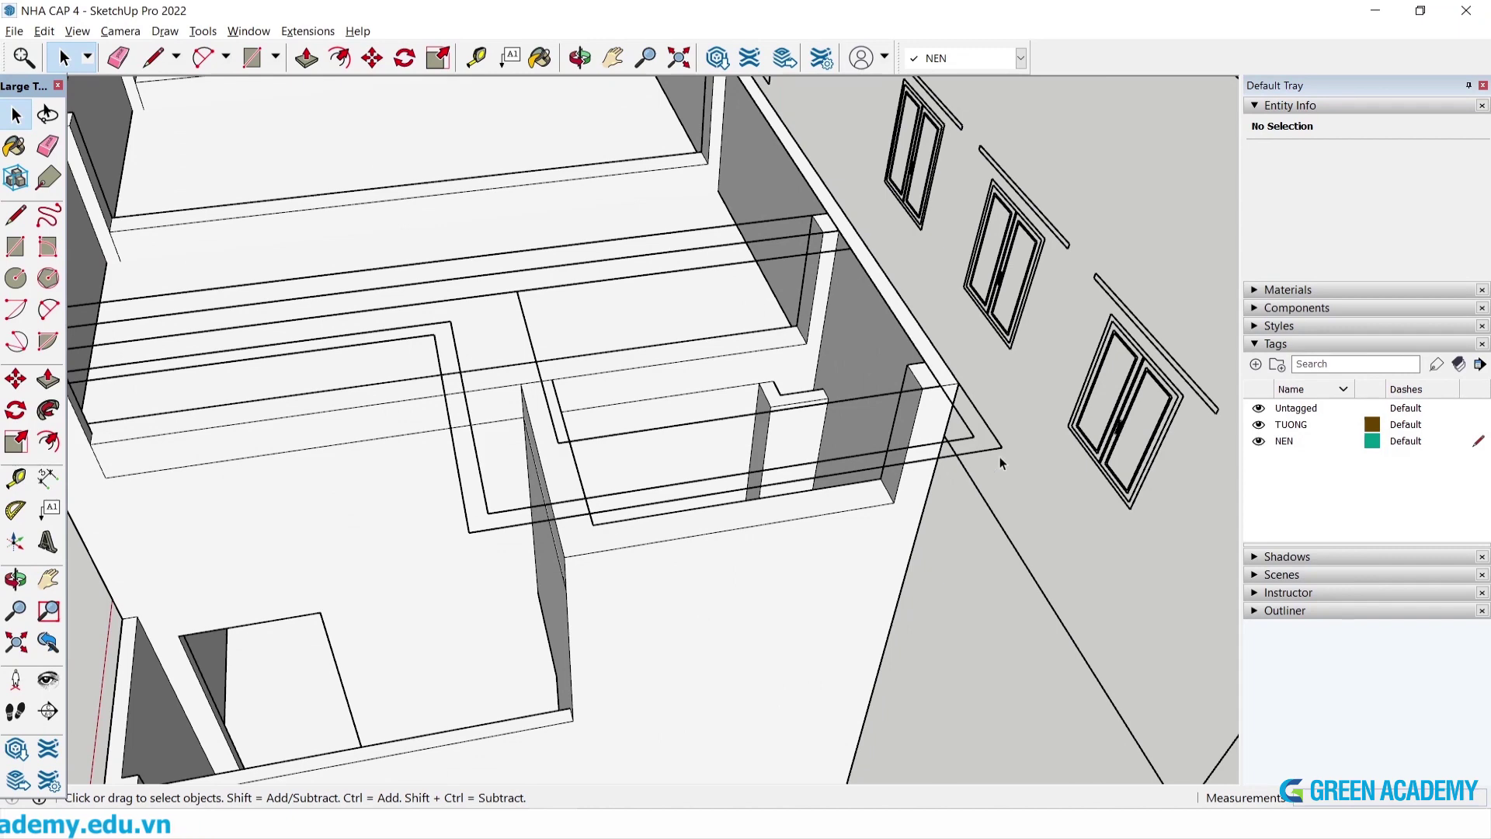
Move the slab outline group down onto the top of the second-floor walls.
{"action": "left_click", "coordinate": [997, 451]}
{"action": "middle_click_drag", "start_coordinate": [997, 451], "coordinate": [995, 436]}
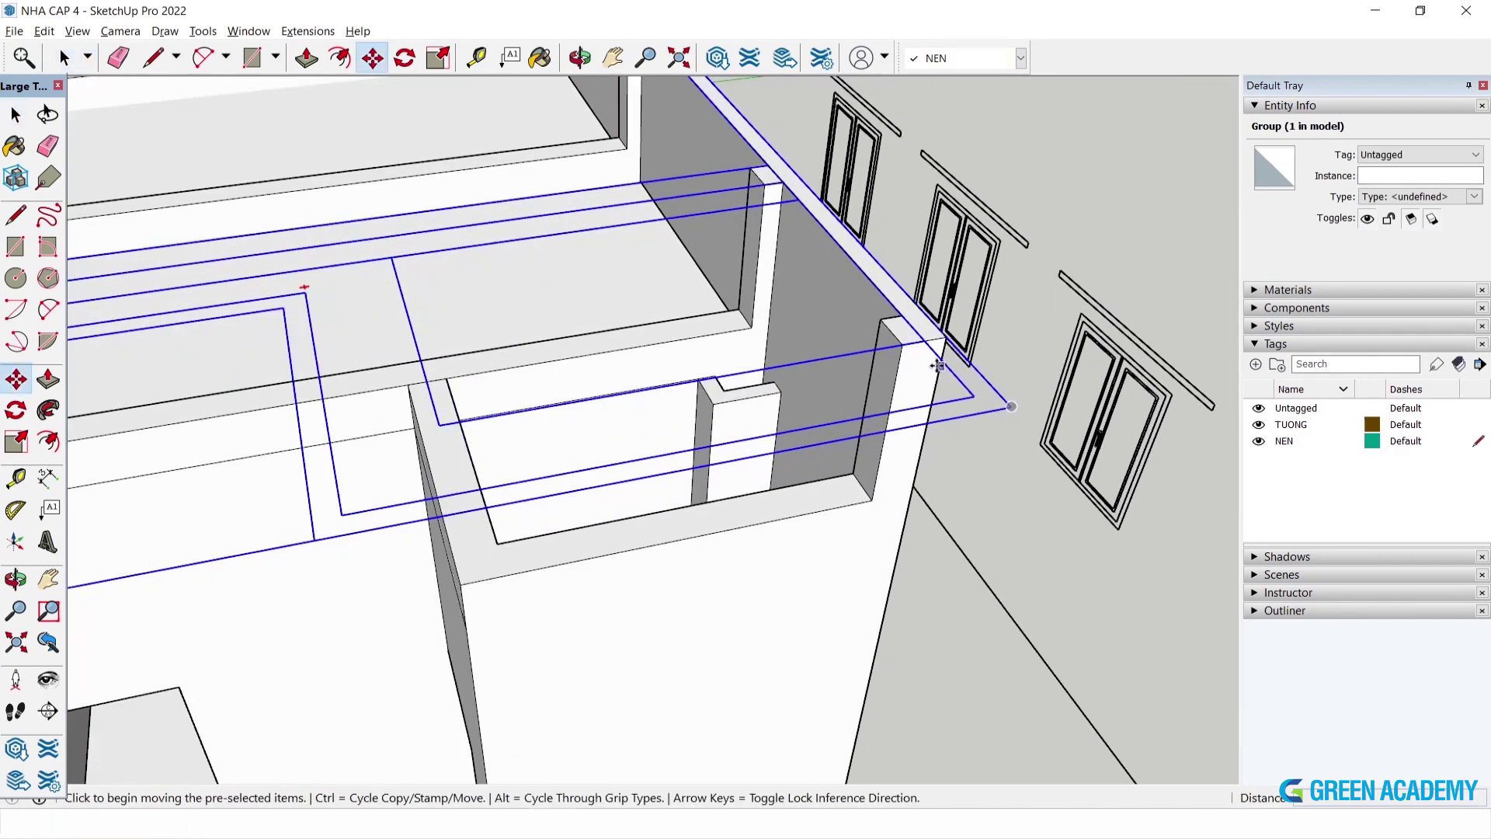
{"action": "left_click", "coordinate": [903, 346]}
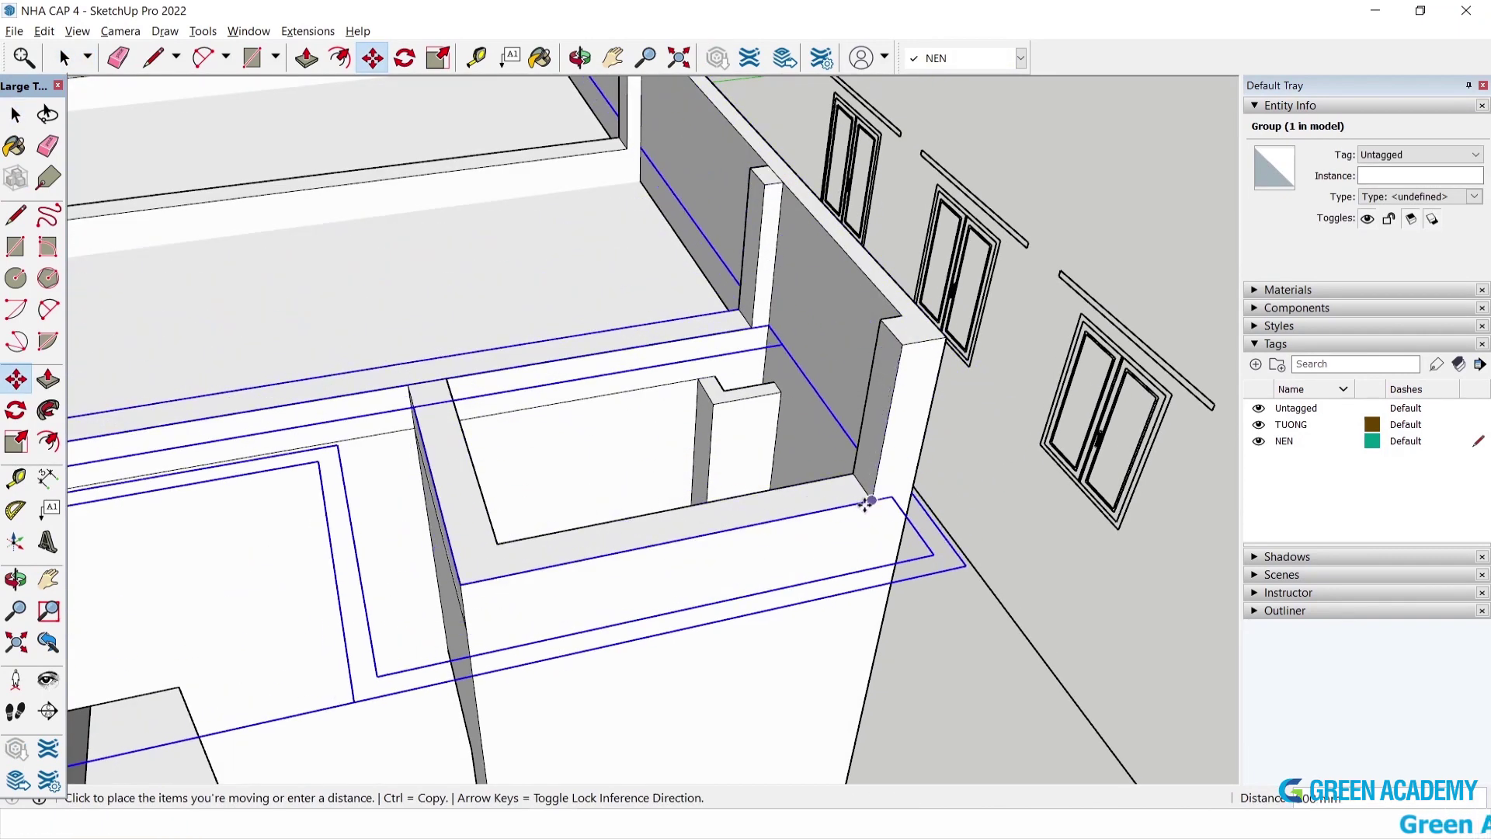
{"action": "middle_click_drag", "start_coordinate": [1004, 389], "coordinate": [983, 483]}
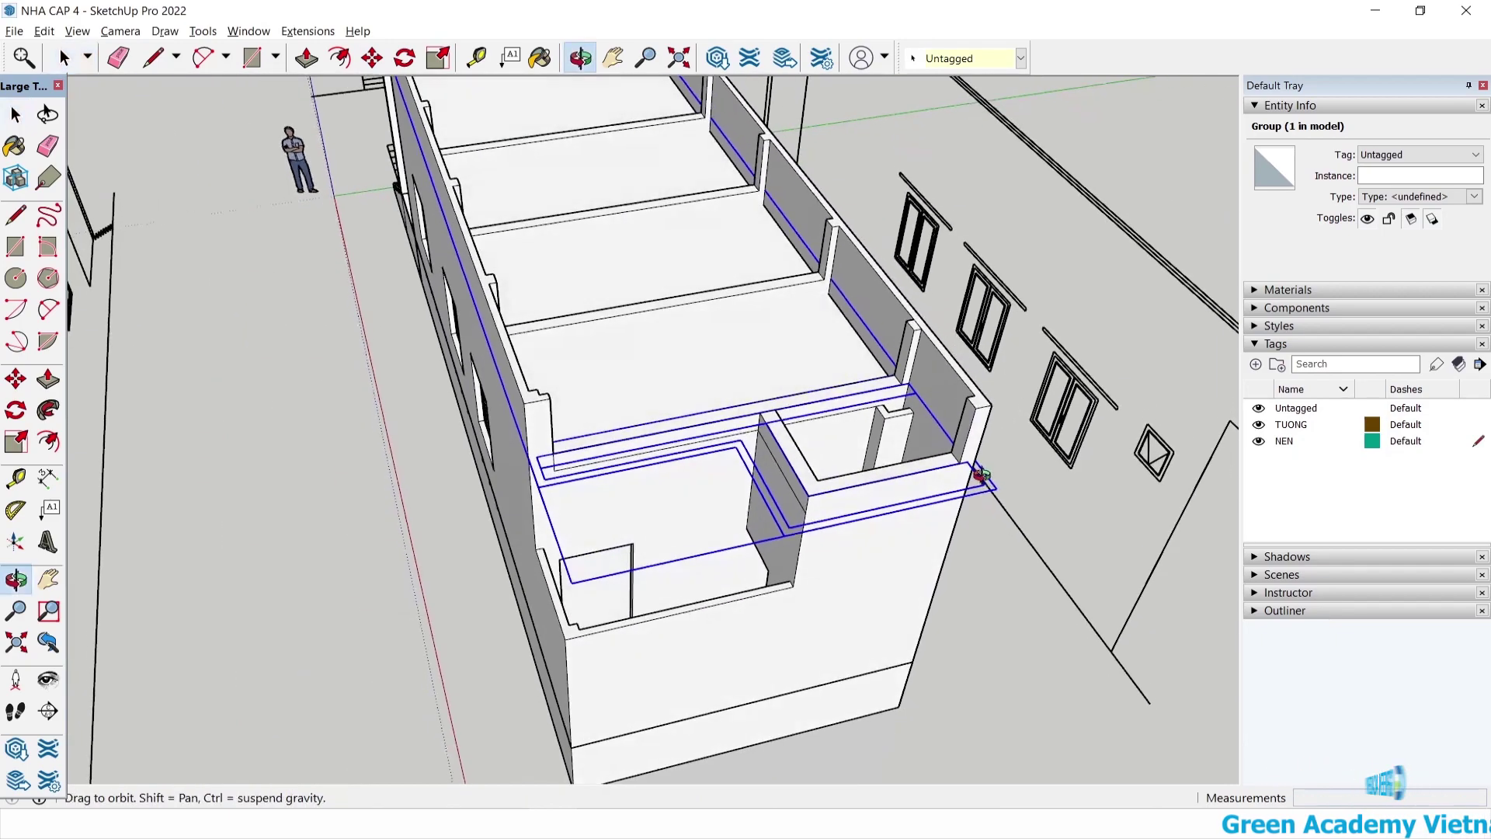
{"action": "scroll", "coordinate": [982, 483], "scroll_direction": "up", "scroll_amount": 5}
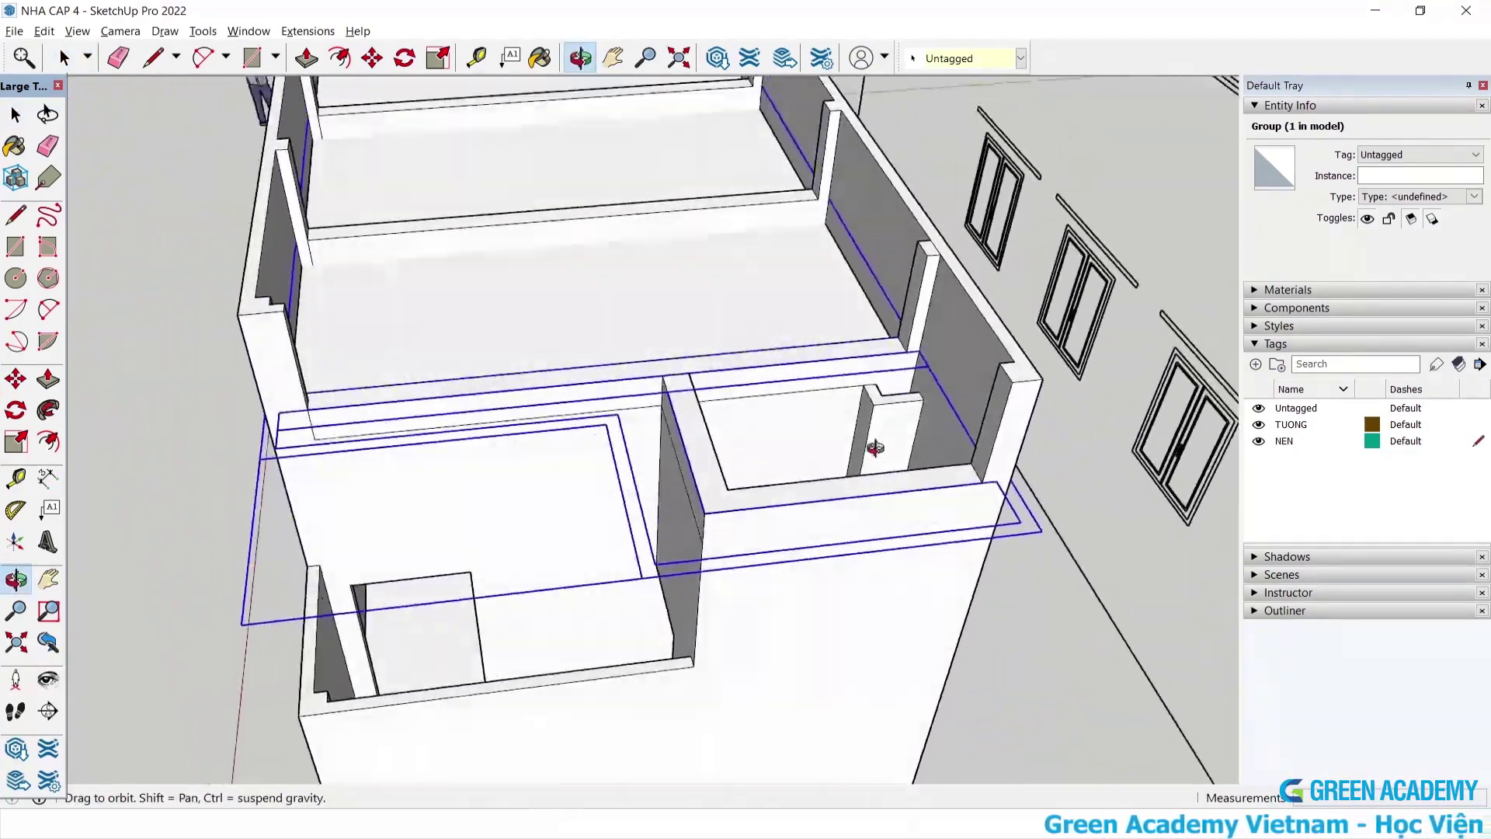
{"action": "key", "text": "space"}
{"action": "mouse_move", "coordinate": [466, 435]}
{"action": "middle_mouse_down"}
{"action": "mouse_move", "coordinate": [356, 432]}
{"action": "mouse_move", "coordinate": [469, 406]}
{"action": "mouse_move", "coordinate": [260, 499]}
{"action": "mouse_move", "coordinate": [539, 346]}
{"action": "mouse_move", "coordinate": [487, 435]}
{"action": "mouse_move", "coordinate": [516, 349]}
{"action": "mouse_move", "coordinate": [453, 250]}
{"action": "mouse_move", "coordinate": [407, 344]}
{"action": "mouse_move", "coordinate": [399, 426]}
{"action": "mouse_move", "coordinate": [465, 393]}
{"action": "mouse_move", "coordinate": [432, 466]}
{"action": "mouse_move", "coordinate": [429, 409]}
{"action": "mouse_move", "coordinate": [382, 476]}
{"action": "mouse_move", "coordinate": [423, 500]}
{"action": "mouse_move", "coordinate": [1039, 462]}
{"action": "middle_mouse_up"}
{"action": "key", "text": "l"}
{"action": "scroll", "coordinate": [1137, 433], "scroll_direction": "up", "scroll_amount": 2}
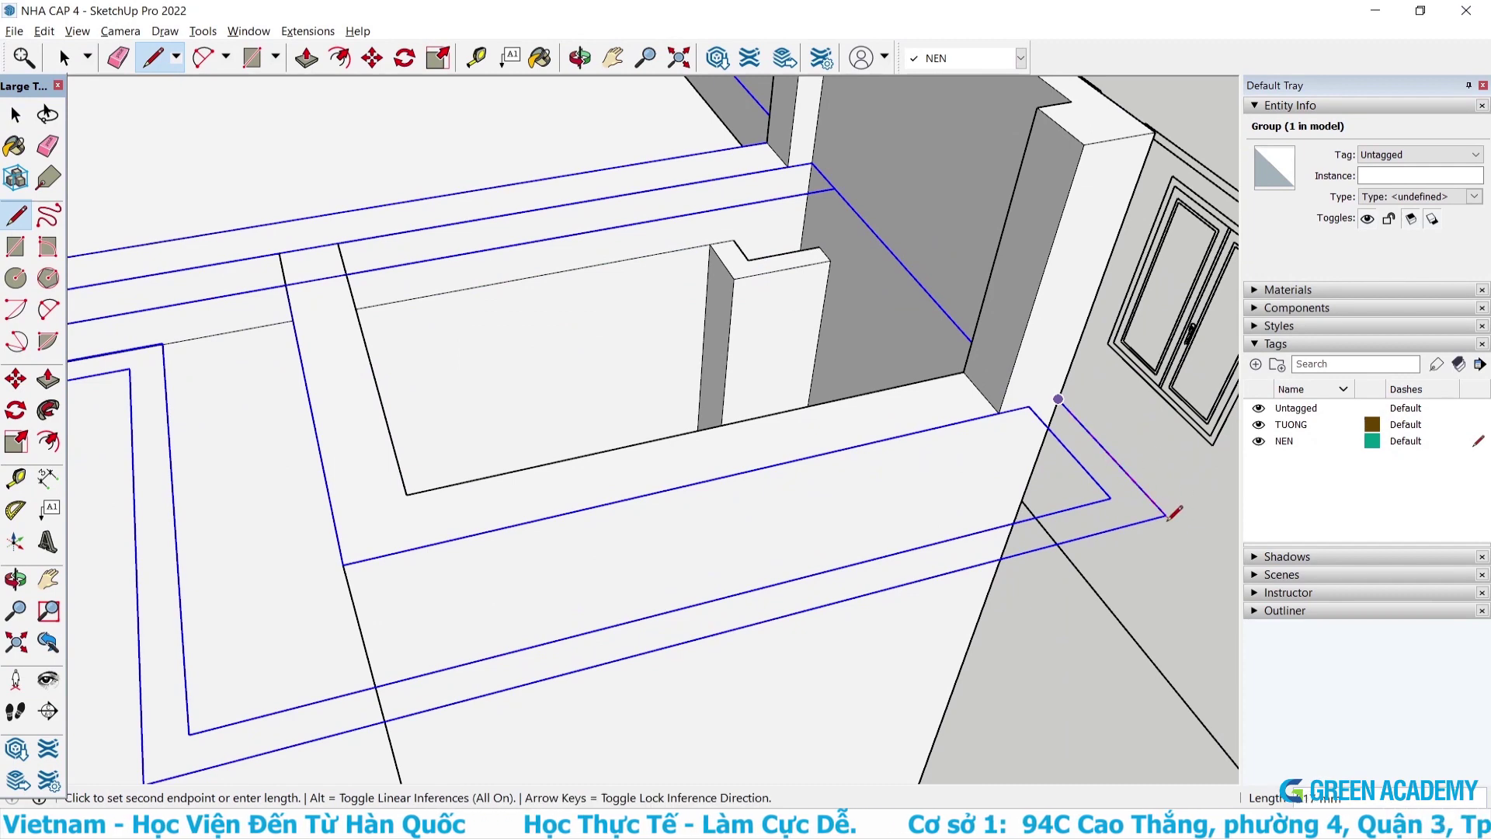
Draw the last ledge outline edges, snapping to the wall corner to close the face.
{"action": "scroll", "coordinate": [1170, 510], "scroll_direction": "down", "scroll_amount": 3}
{"action": "scroll", "coordinate": [888, 561], "scroll_direction": "down", "scroll_amount": 1}
{"action": "scroll", "coordinate": [887, 561], "scroll_direction": "up", "scroll_amount": 3}
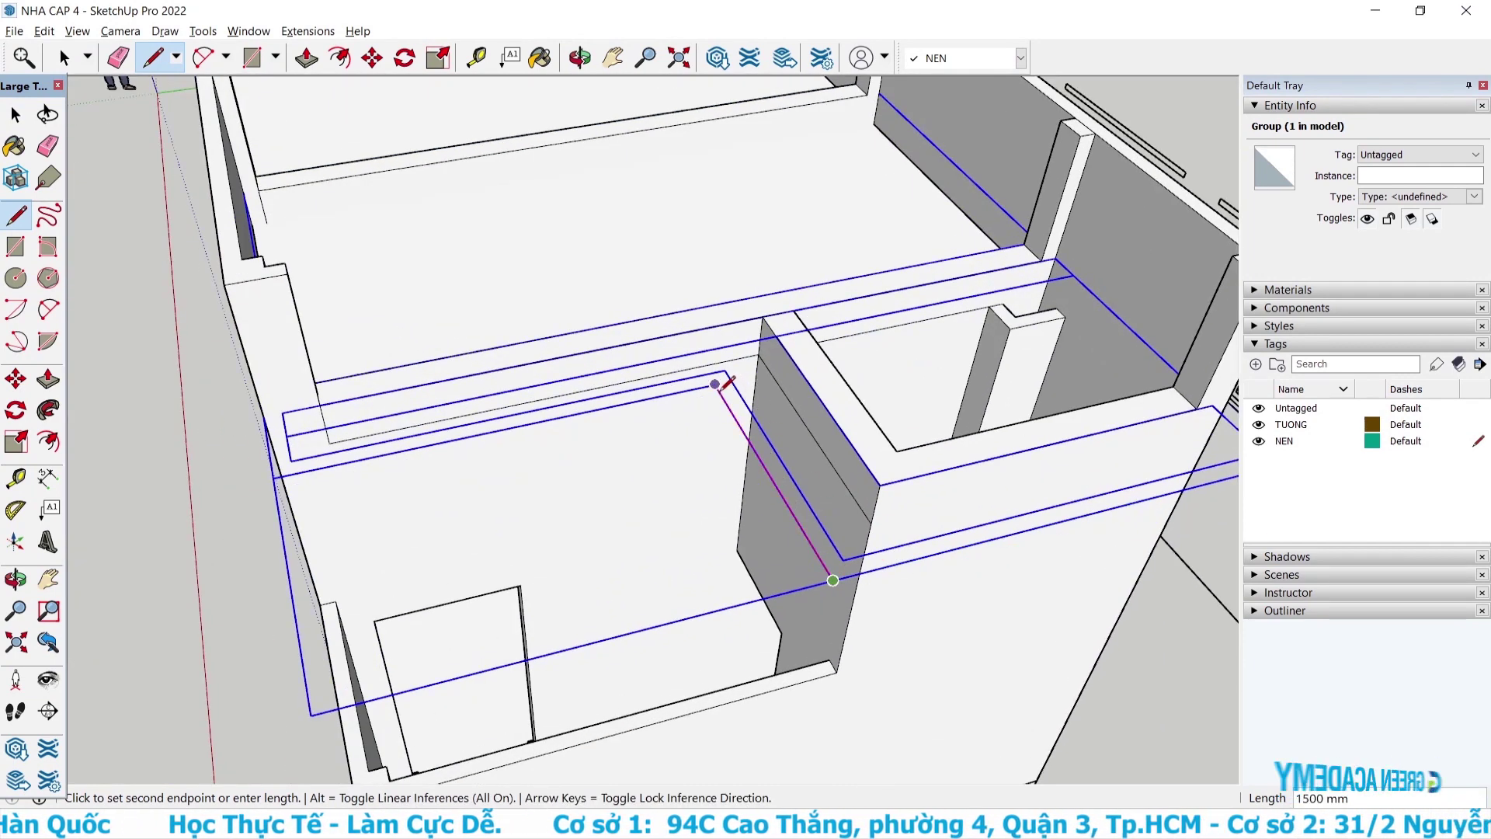
{"action": "scroll", "coordinate": [376, 465], "scroll_direction": "up", "scroll_amount": 2}
{"action": "scroll", "coordinate": [241, 434], "scroll_direction": "up", "scroll_amount": 1}
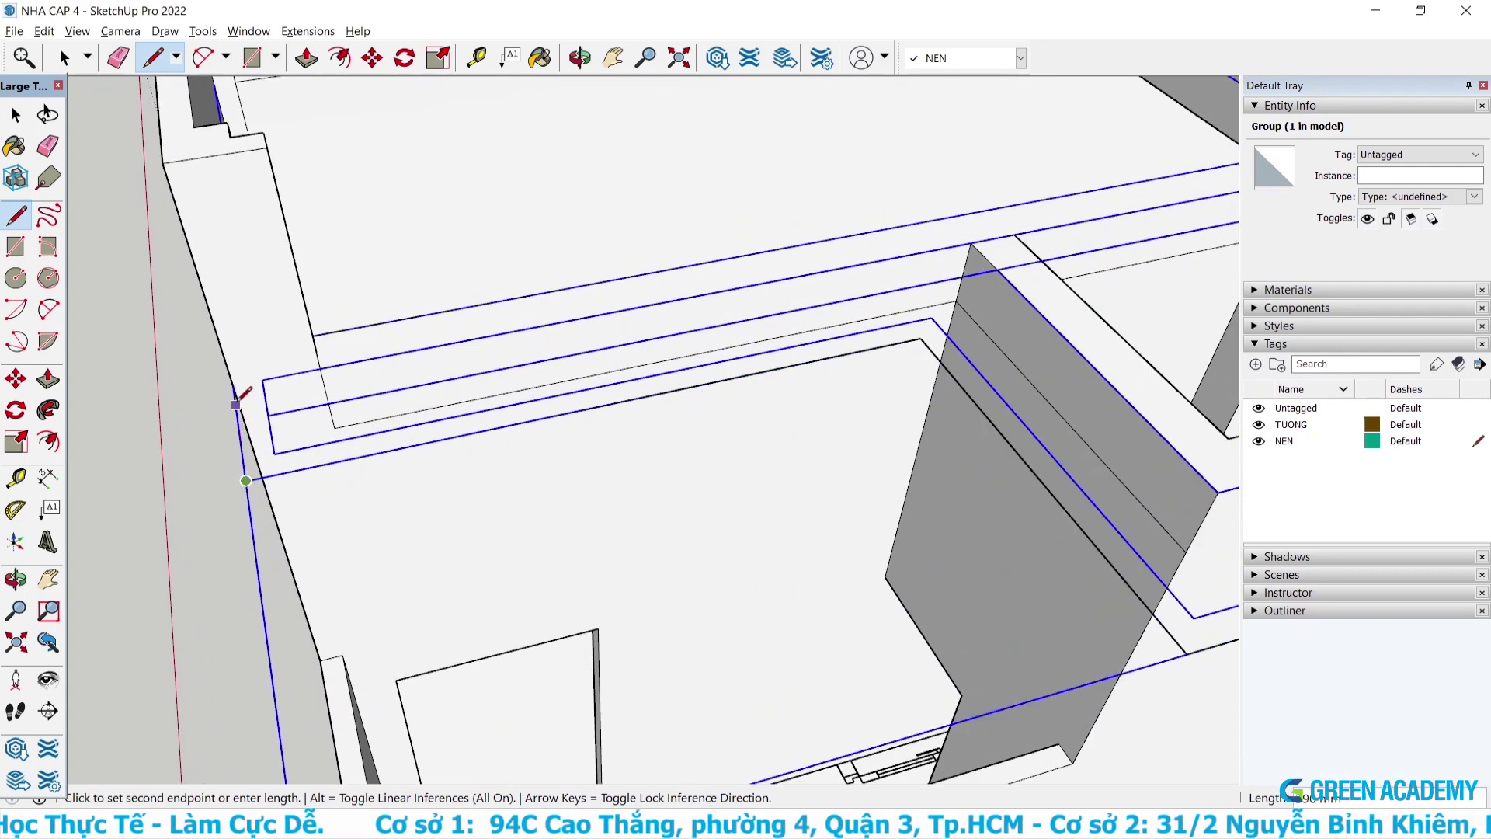
{"action": "scroll", "coordinate": [233, 382], "scroll_direction": "up", "scroll_amount": 1}
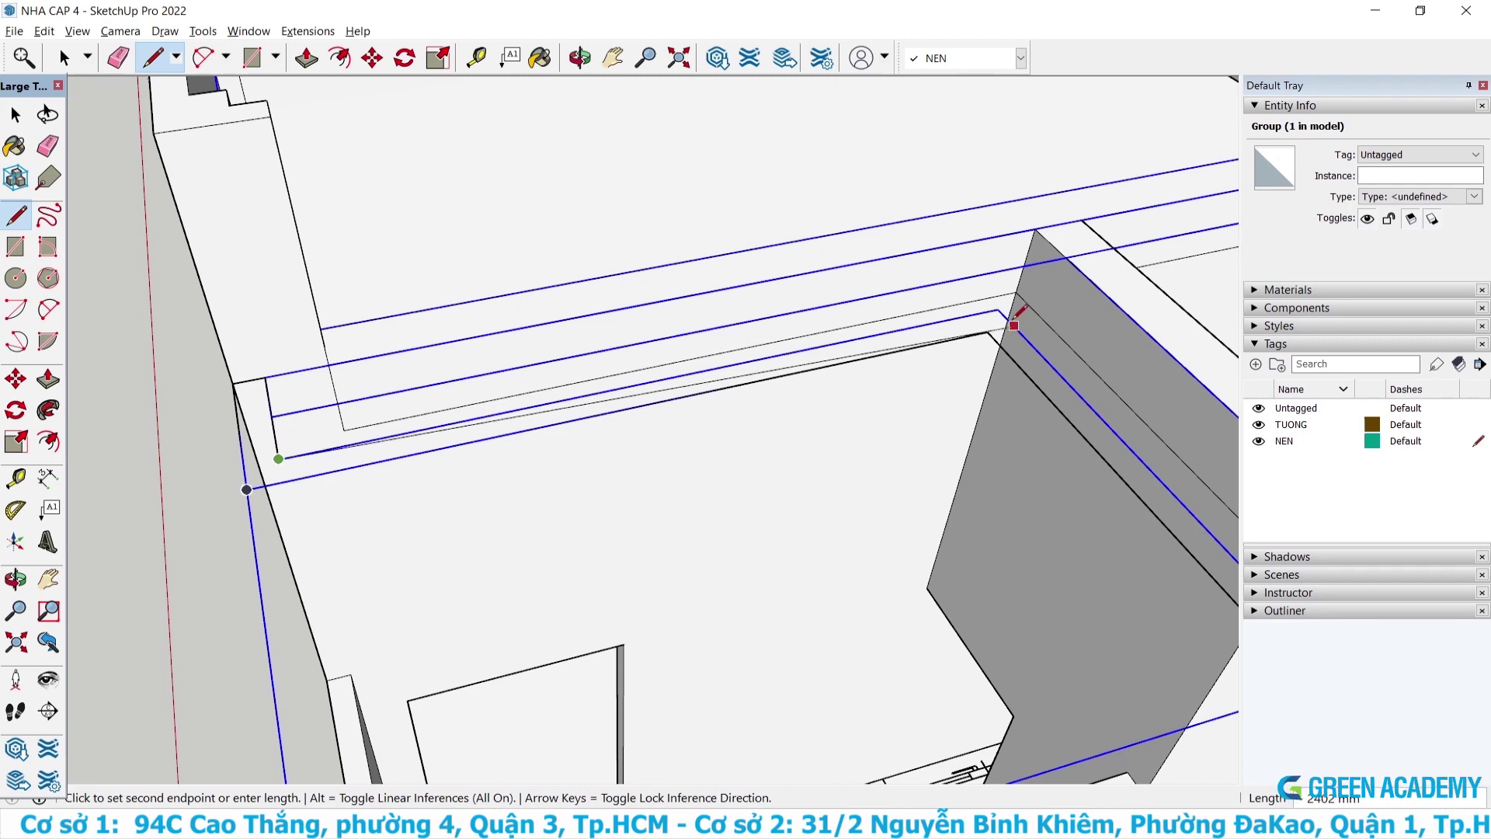
{"action": "scroll", "coordinate": [1007, 285], "scroll_direction": "up", "scroll_amount": 1}
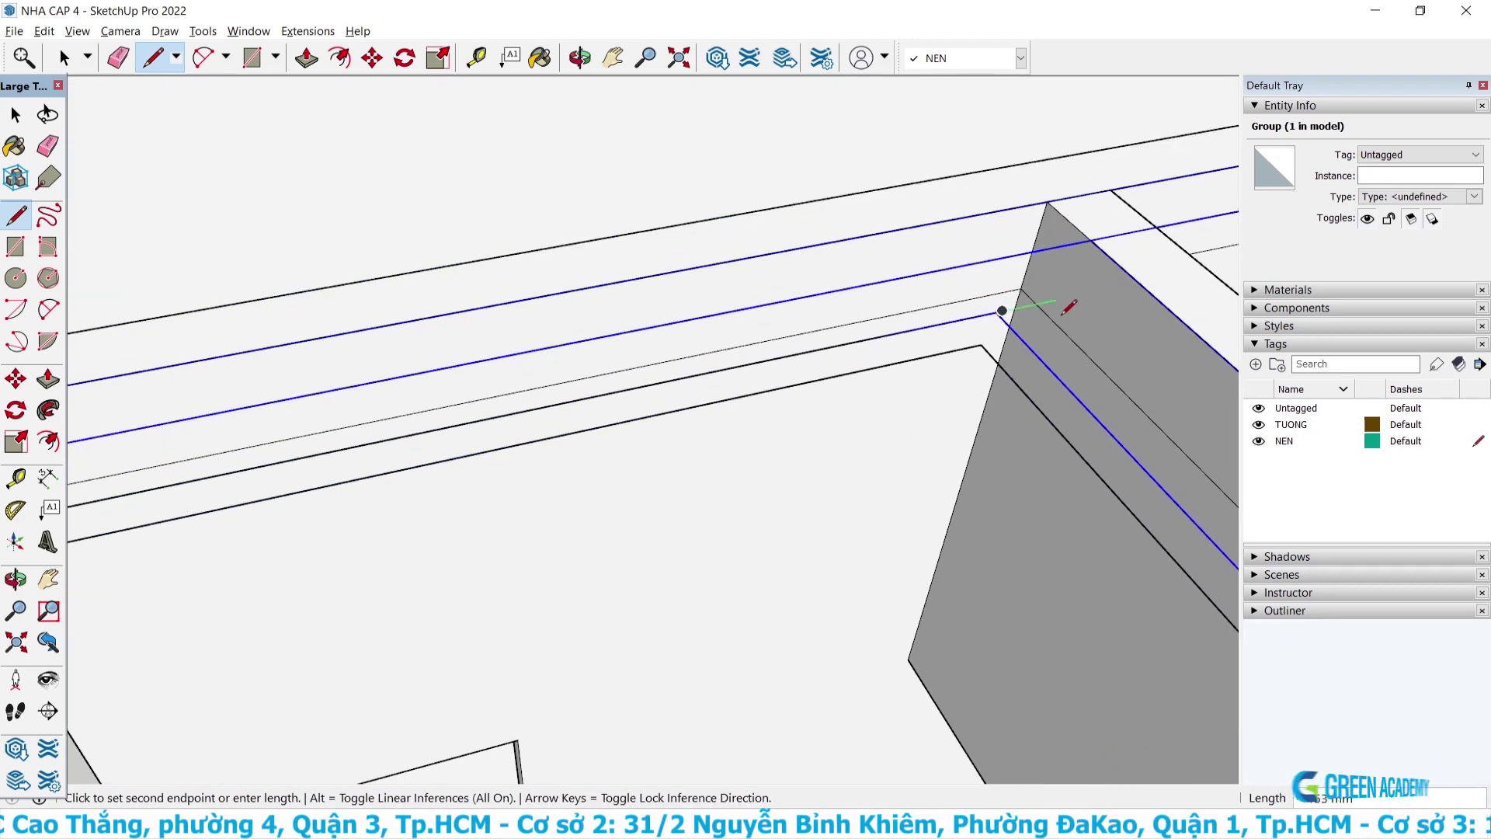
{"action": "scroll", "coordinate": [1030, 293], "scroll_direction": "up", "scroll_amount": 1}
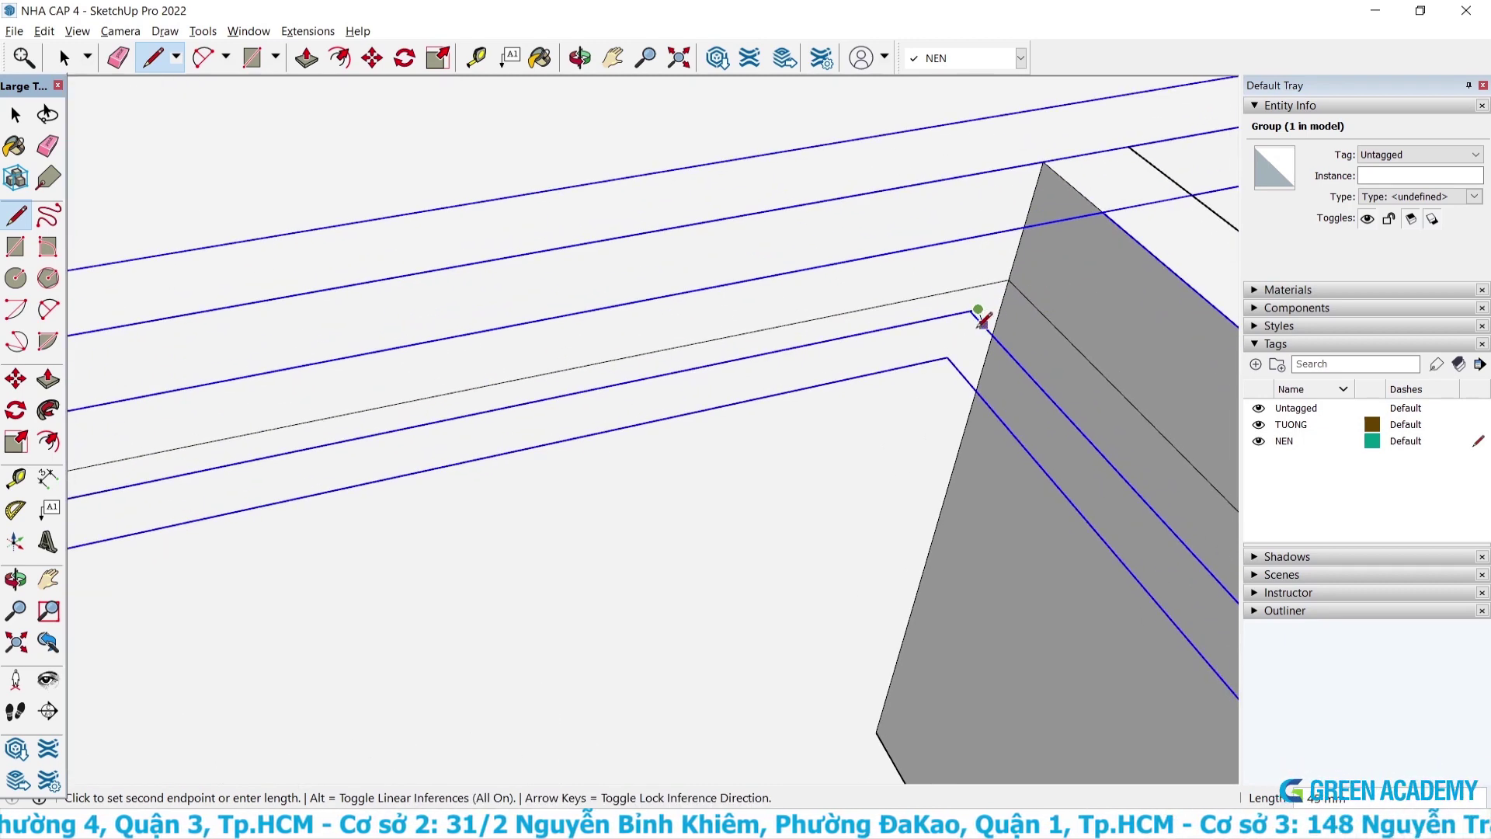
{"action": "scroll", "coordinate": [932, 310], "scroll_direction": "down", "scroll_amount": 1}
{"action": "scroll", "coordinate": [799, 323], "scroll_direction": "down", "scroll_amount": 1}
{"action": "scroll", "coordinate": [893, 427], "scroll_direction": "down", "scroll_amount": 1}
{"action": "scroll", "coordinate": [970, 450], "scroll_direction": "down", "scroll_amount": 1}
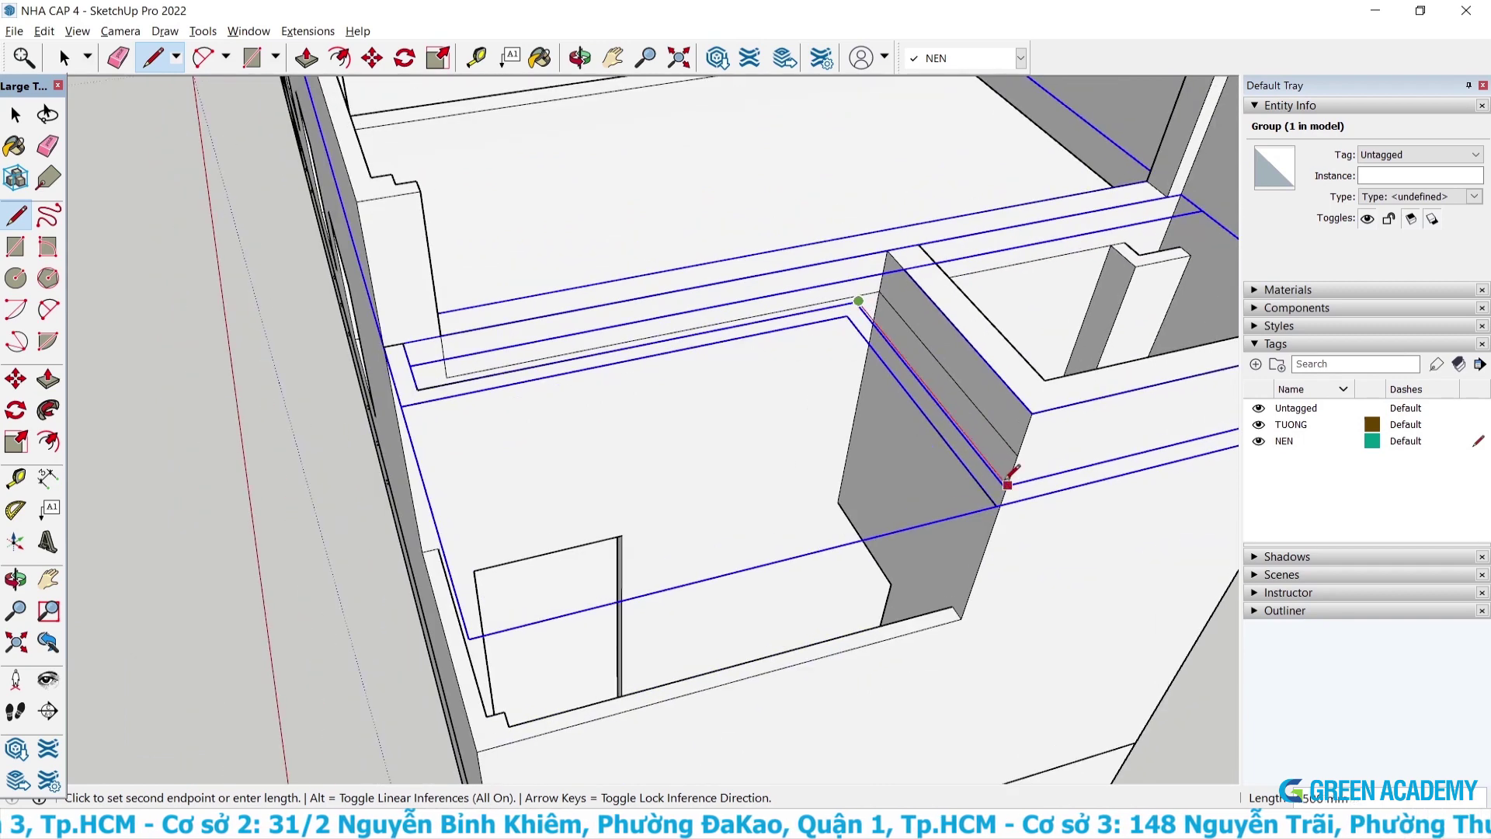
{"action": "scroll", "coordinate": [1007, 485], "scroll_direction": "up", "scroll_amount": 1}
{"action": "scroll", "coordinate": [1000, 486], "scroll_direction": "up", "scroll_amount": 1}
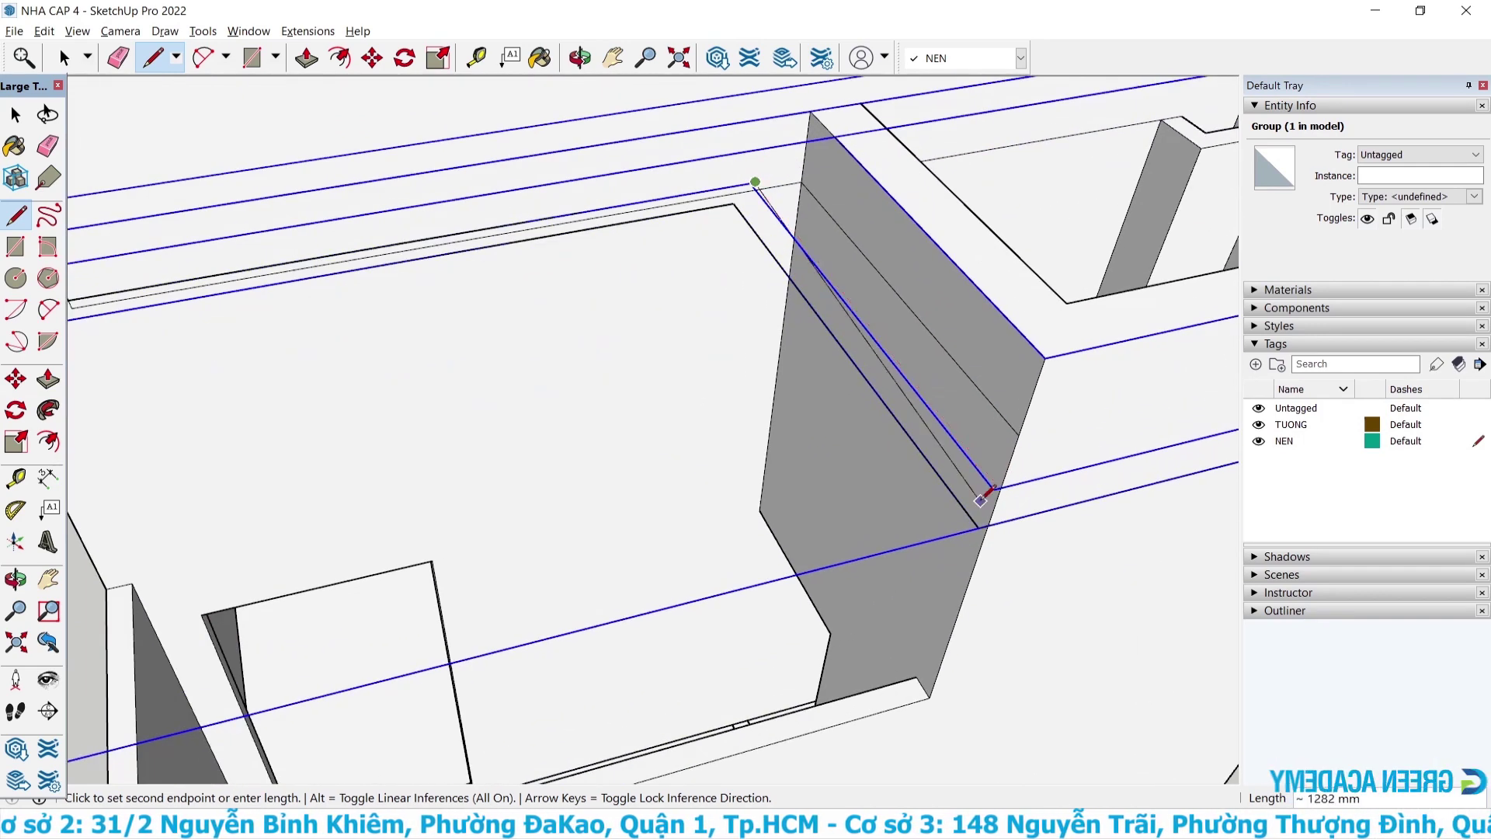
{"action": "scroll", "coordinate": [984, 495], "scroll_direction": "up", "scroll_amount": 1}
{"action": "scroll", "coordinate": [994, 478], "scroll_direction": "up", "scroll_amount": 1}
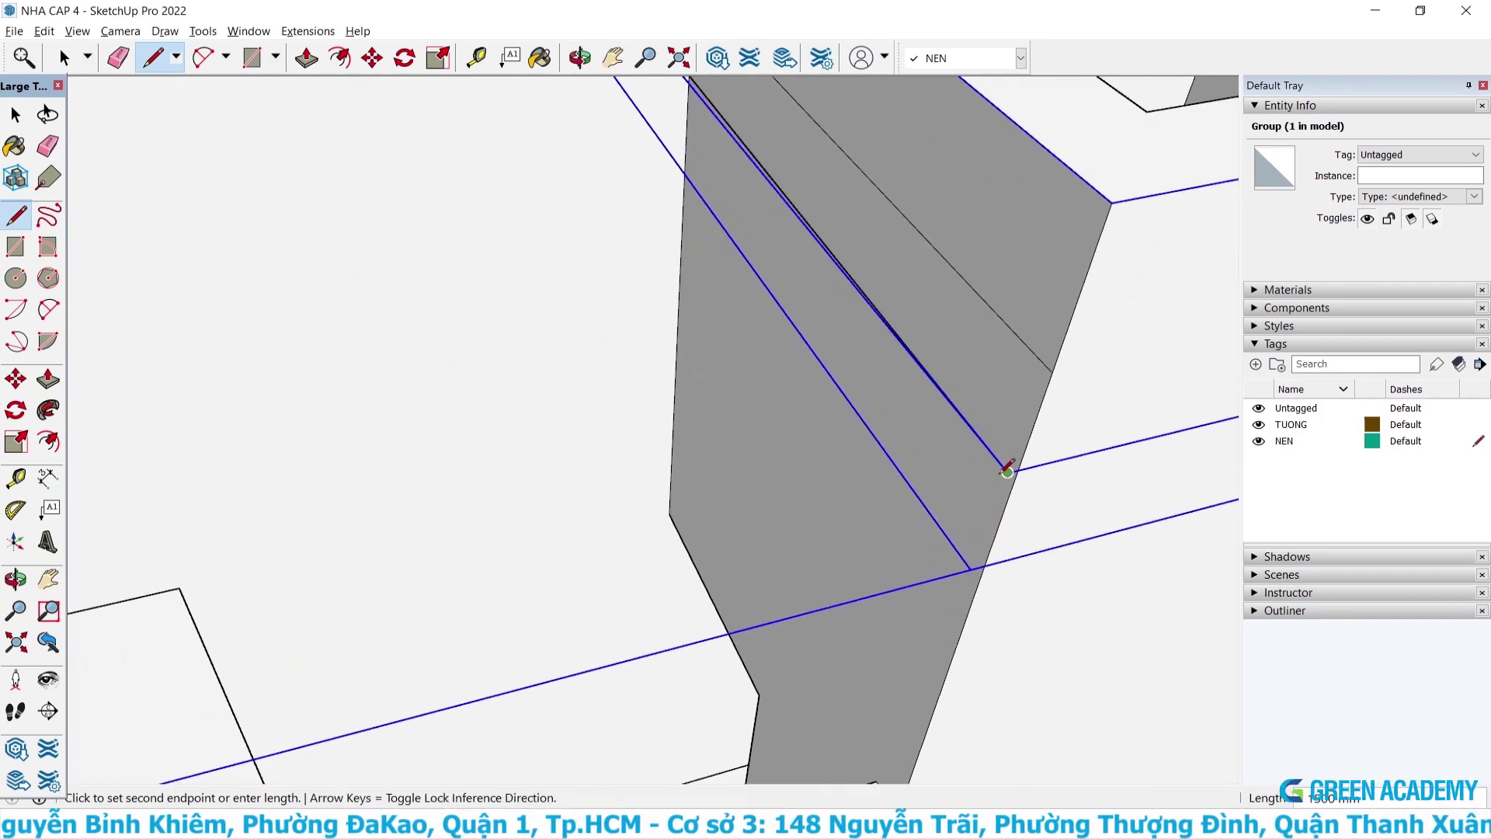
{"action": "scroll", "coordinate": [1007, 470], "scroll_direction": "down", "scroll_amount": 2}
{"action": "scroll", "coordinate": [689, 443], "scroll_direction": "up", "scroll_amount": 1}
{"action": "scroll", "coordinate": [953, 402], "scroll_direction": "up", "scroll_amount": 2}
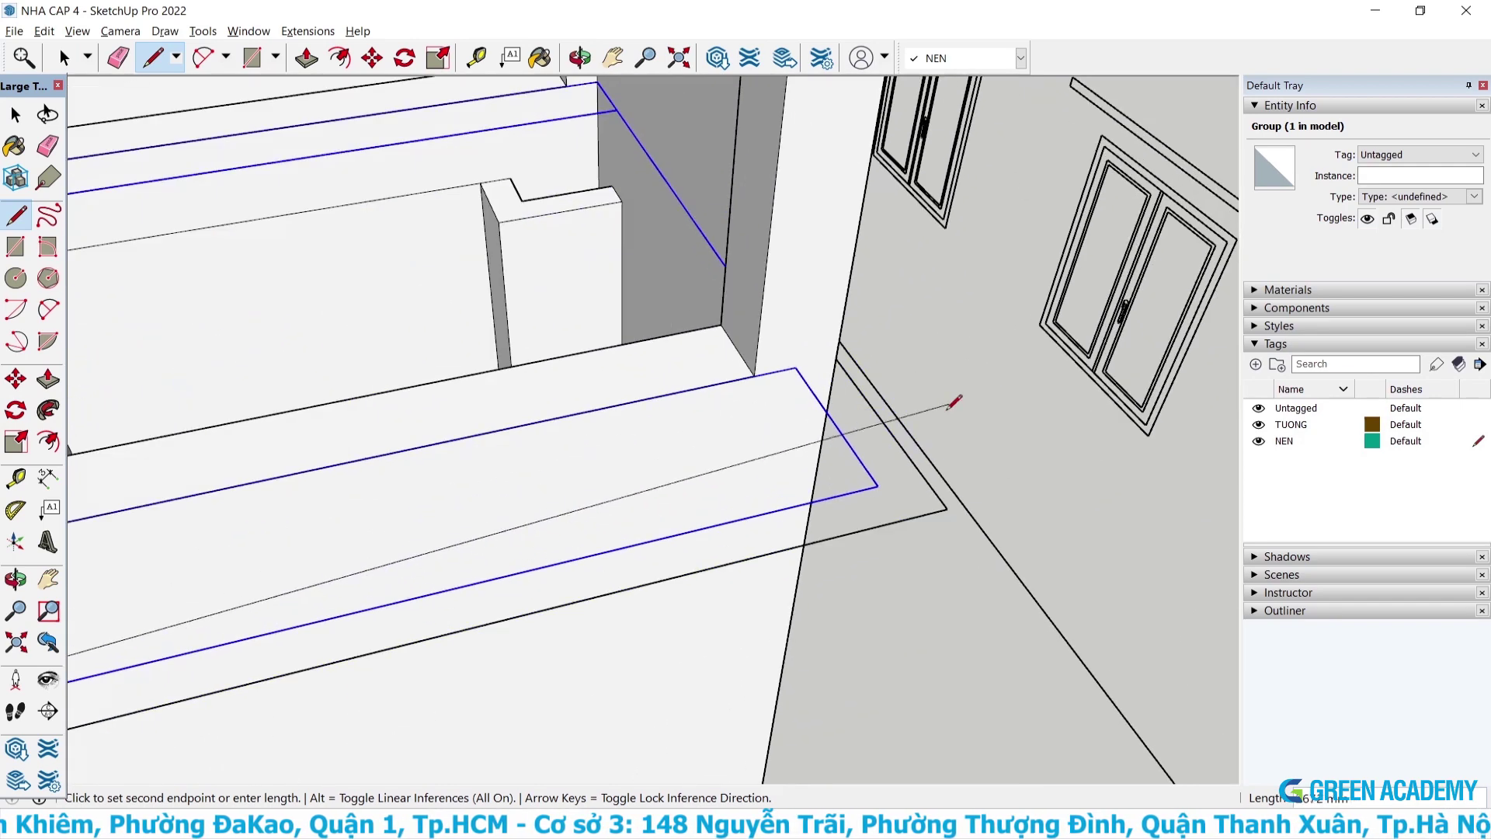
{"action": "left_click", "coordinate": [877, 485]}
{"action": "scroll", "coordinate": [871, 404], "scroll_direction": "up", "scroll_amount": 3}
{"action": "scroll", "coordinate": [808, 359], "scroll_direction": "down", "scroll_amount": 2}
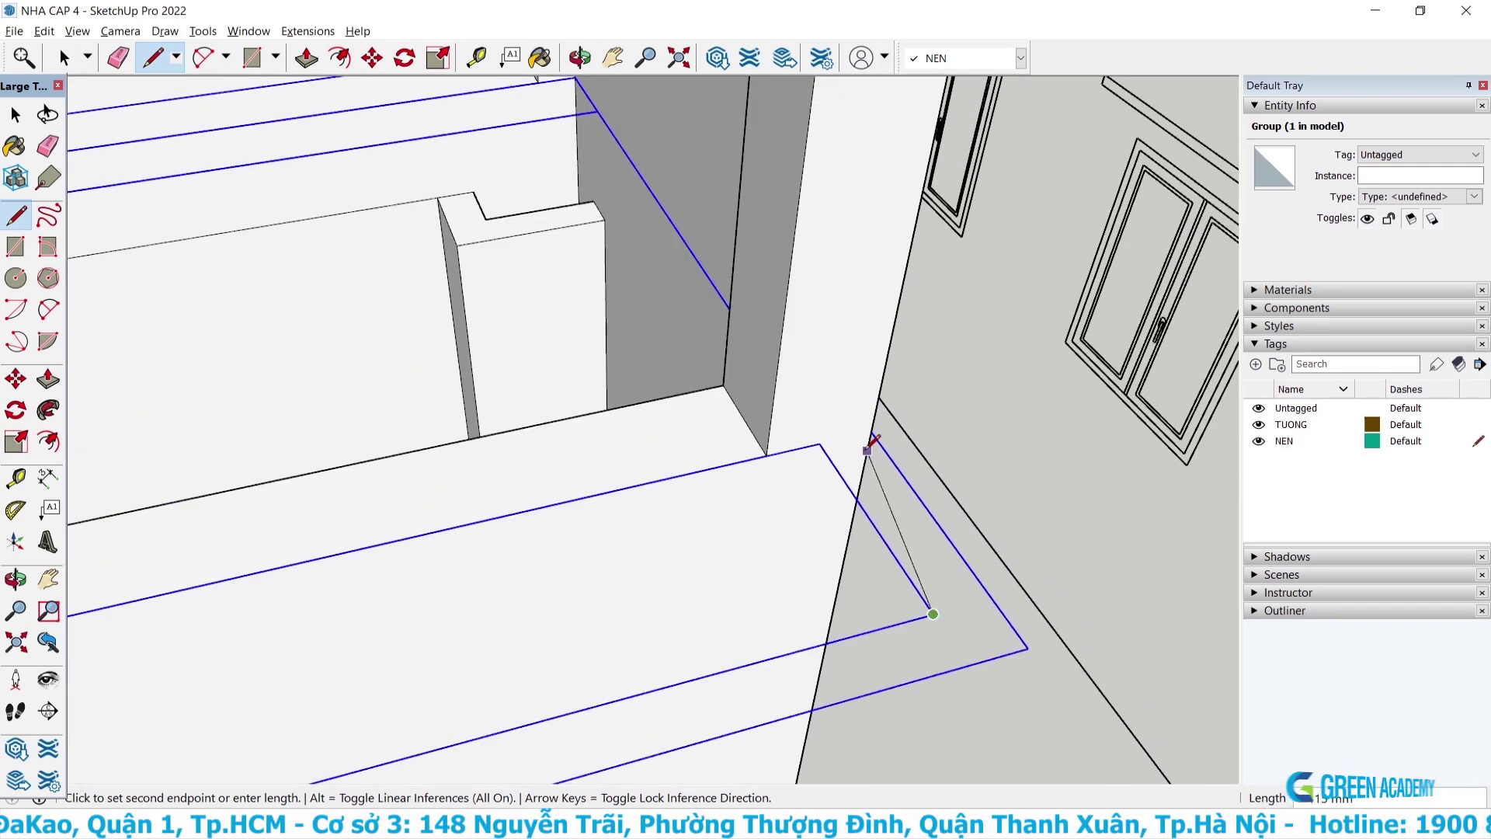
{"action": "left_click", "coordinate": [872, 430]}
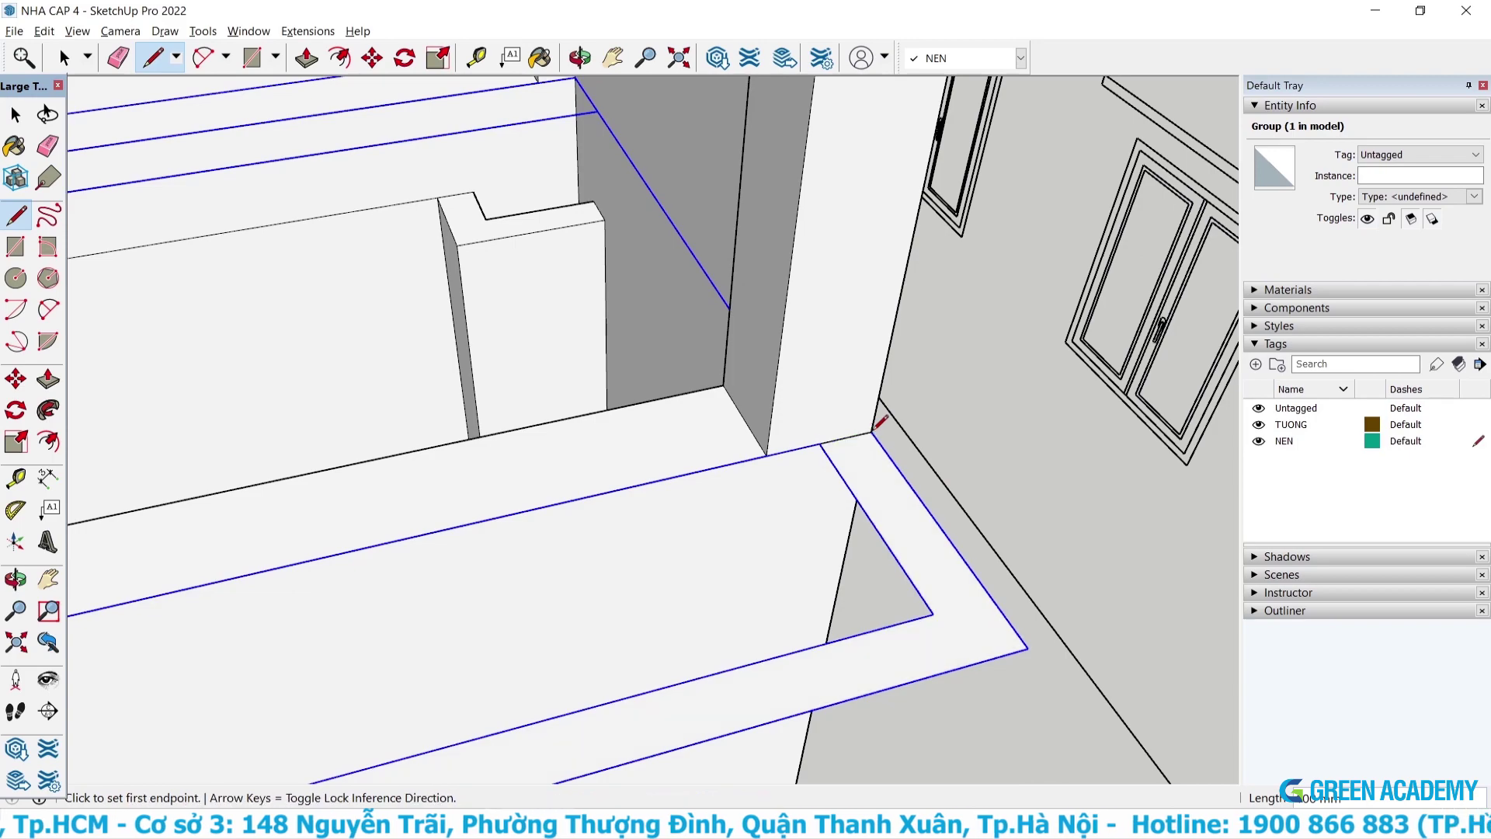
{"action": "scroll", "coordinate": [953, 436], "scroll_direction": "down", "scroll_amount": 3}
Shift the stray ledge edge into line with the neighbouring edge.
{"action": "scroll", "coordinate": [709, 395], "scroll_direction": "up", "scroll_amount": 1}
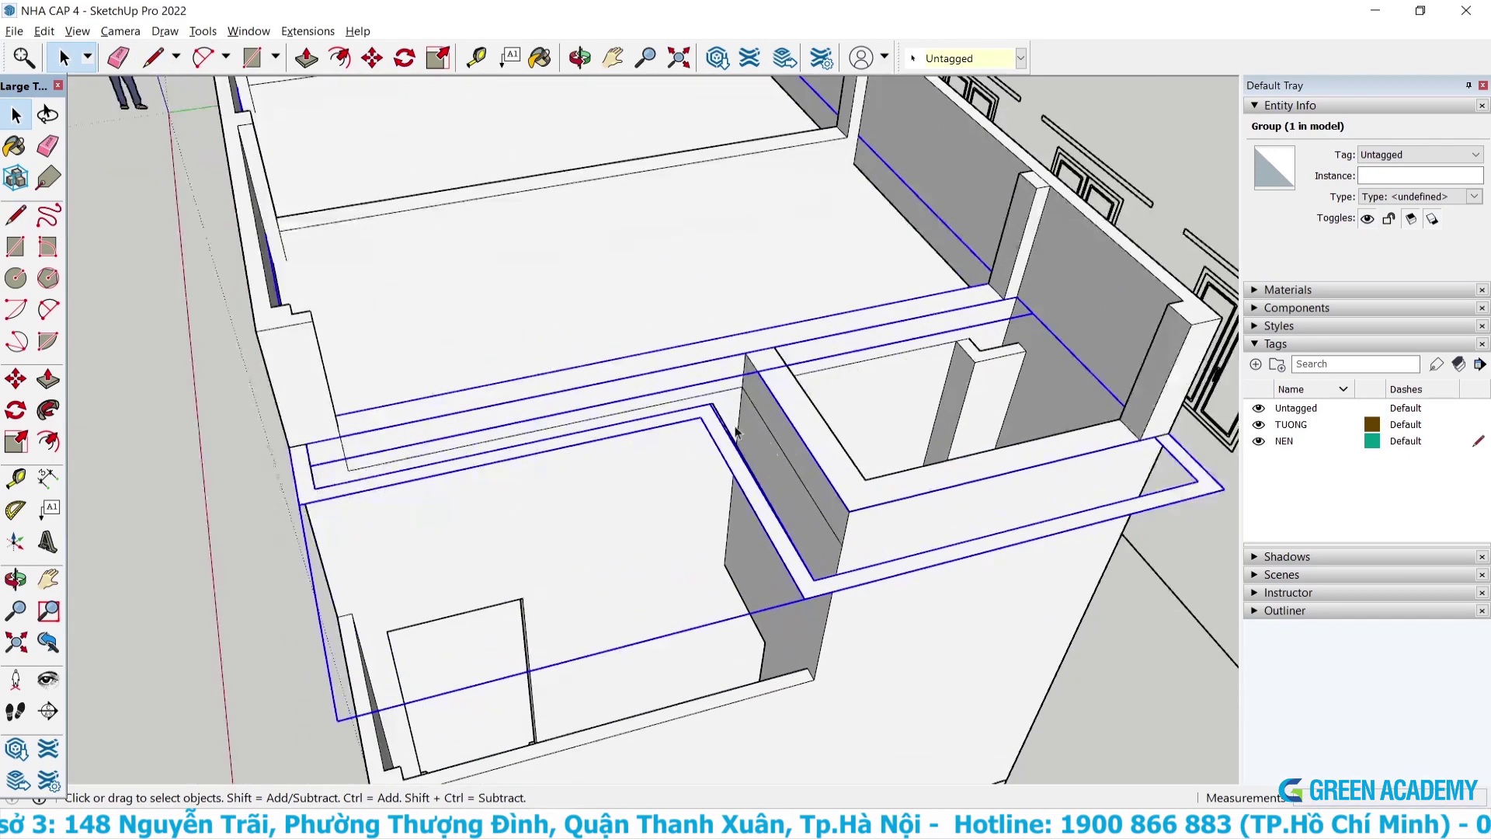
{"action": "scroll", "coordinate": [709, 395], "scroll_direction": "up", "scroll_amount": 2}
{"action": "scroll", "coordinate": [708, 394], "scroll_direction": "up", "scroll_amount": 1}
{"action": "scroll", "coordinate": [709, 395], "scroll_direction": "up", "scroll_amount": 2}
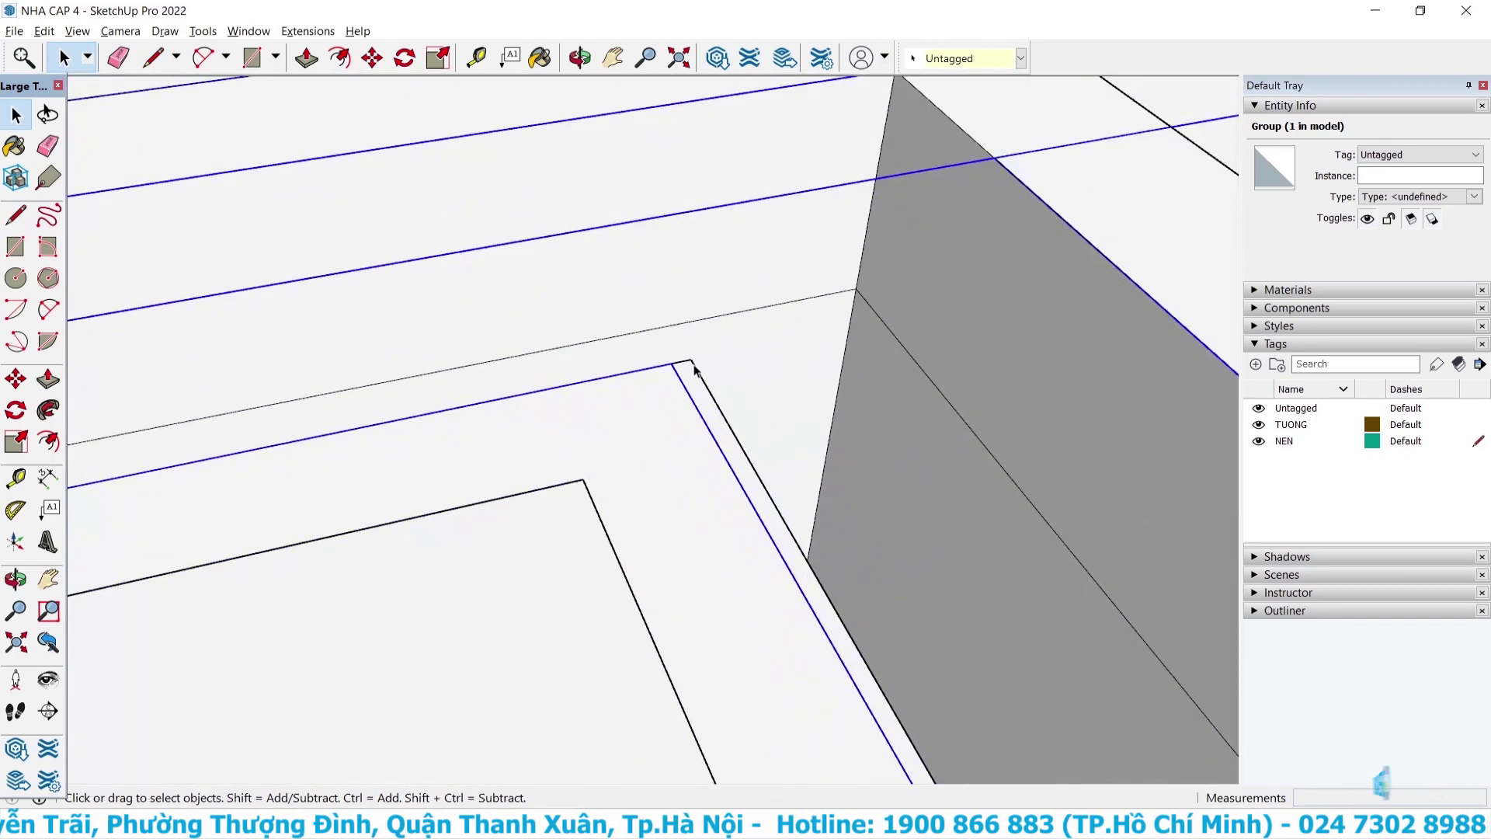
{"action": "left_click", "coordinate": [687, 363]}
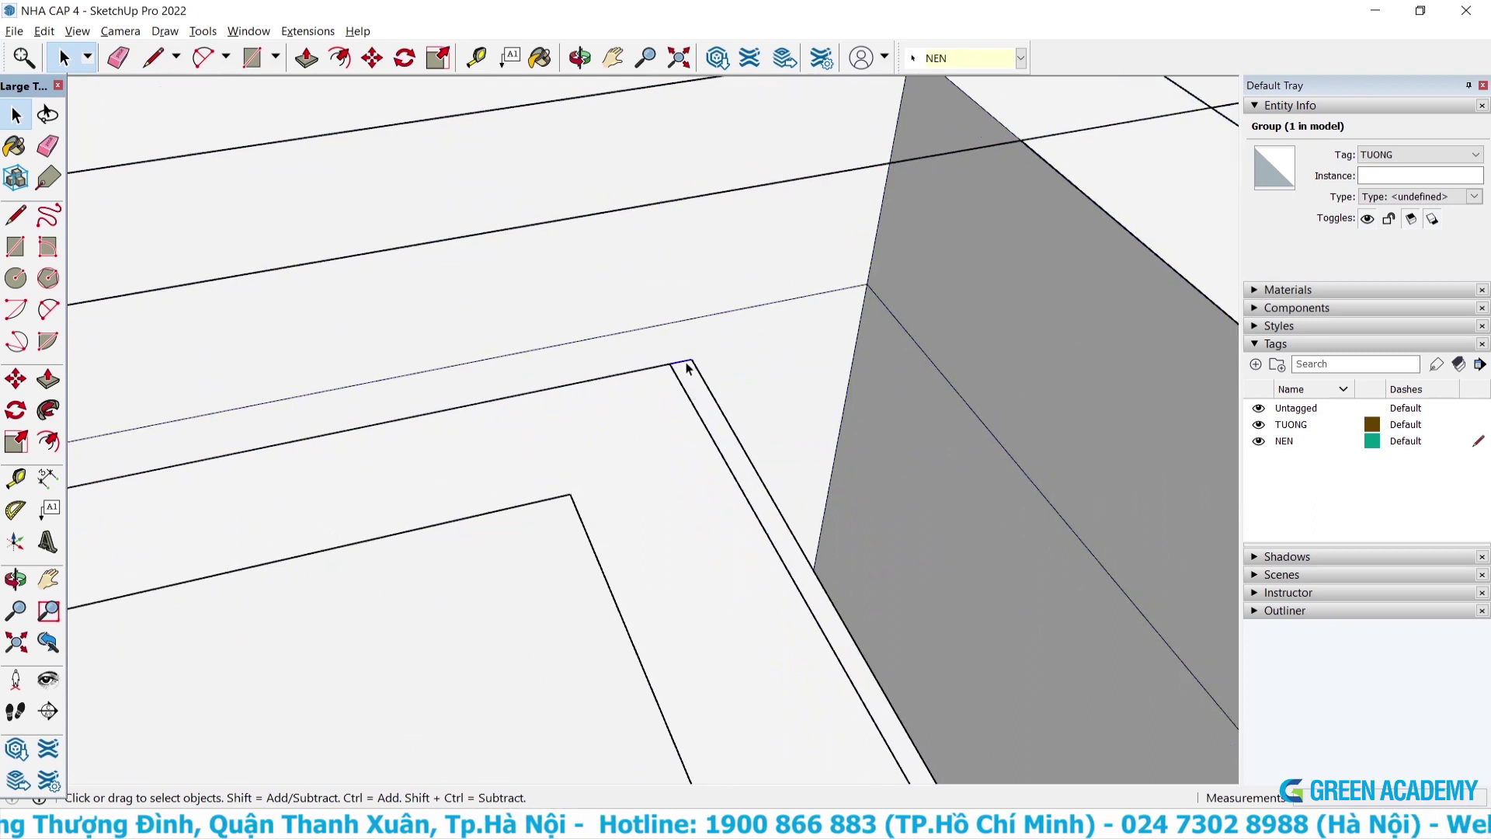
{"action": "scroll", "coordinate": [699, 366], "scroll_direction": "up", "scroll_amount": 2}
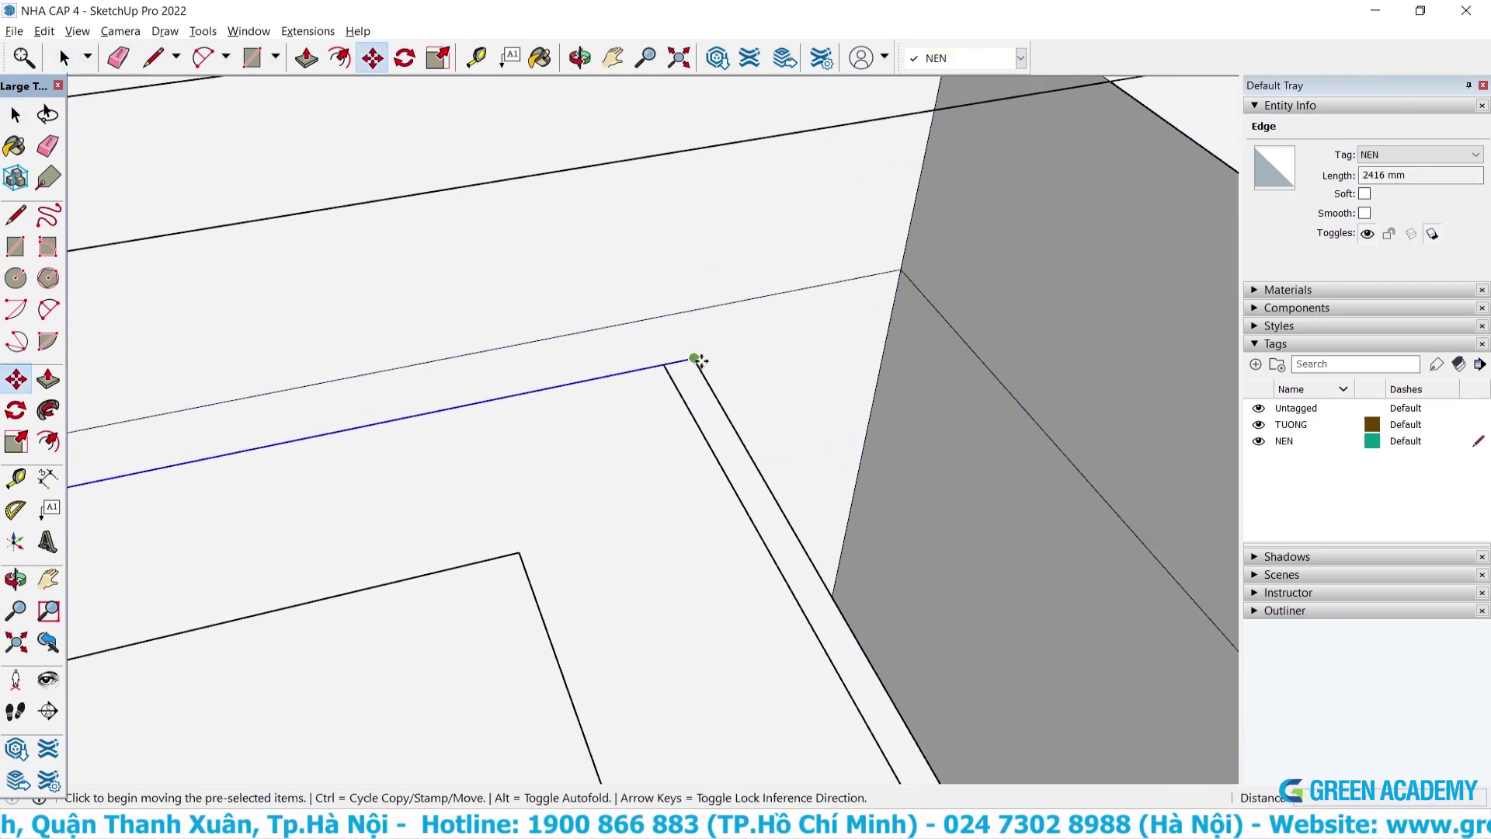
{"action": "left_click", "coordinate": [695, 359]}
{"action": "key", "text": "space"}
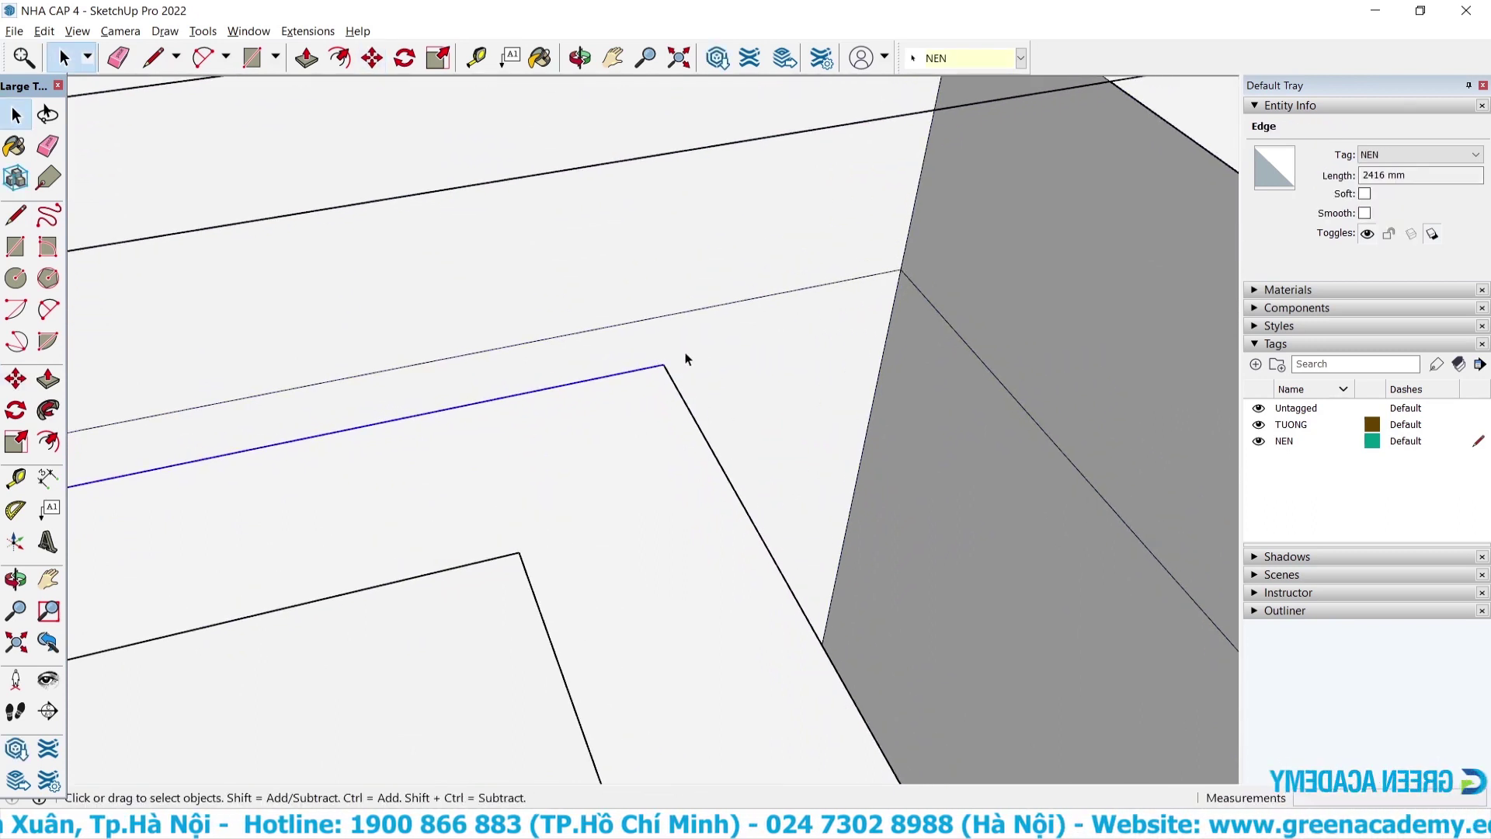
Push/Pull the corner ledge face downward to give the ledge its thickness.
{"action": "scroll", "coordinate": [685, 360], "scroll_direction": "down", "scroll_amount": 3}
{"action": "mouse_move", "coordinate": [655, 333]}
{"action": "middle_mouse_down"}
{"action": "mouse_move", "coordinate": [906, 451]}
{"action": "mouse_move", "coordinate": [956, 423]}
{"action": "mouse_move", "coordinate": [948, 406]}
{"action": "middle_mouse_up"}
{"action": "scroll", "coordinate": [426, 435], "scroll_direction": "up", "scroll_amount": 5}
{"action": "middle_click_drag", "start_coordinate": [427, 436], "coordinate": [450, 380]}
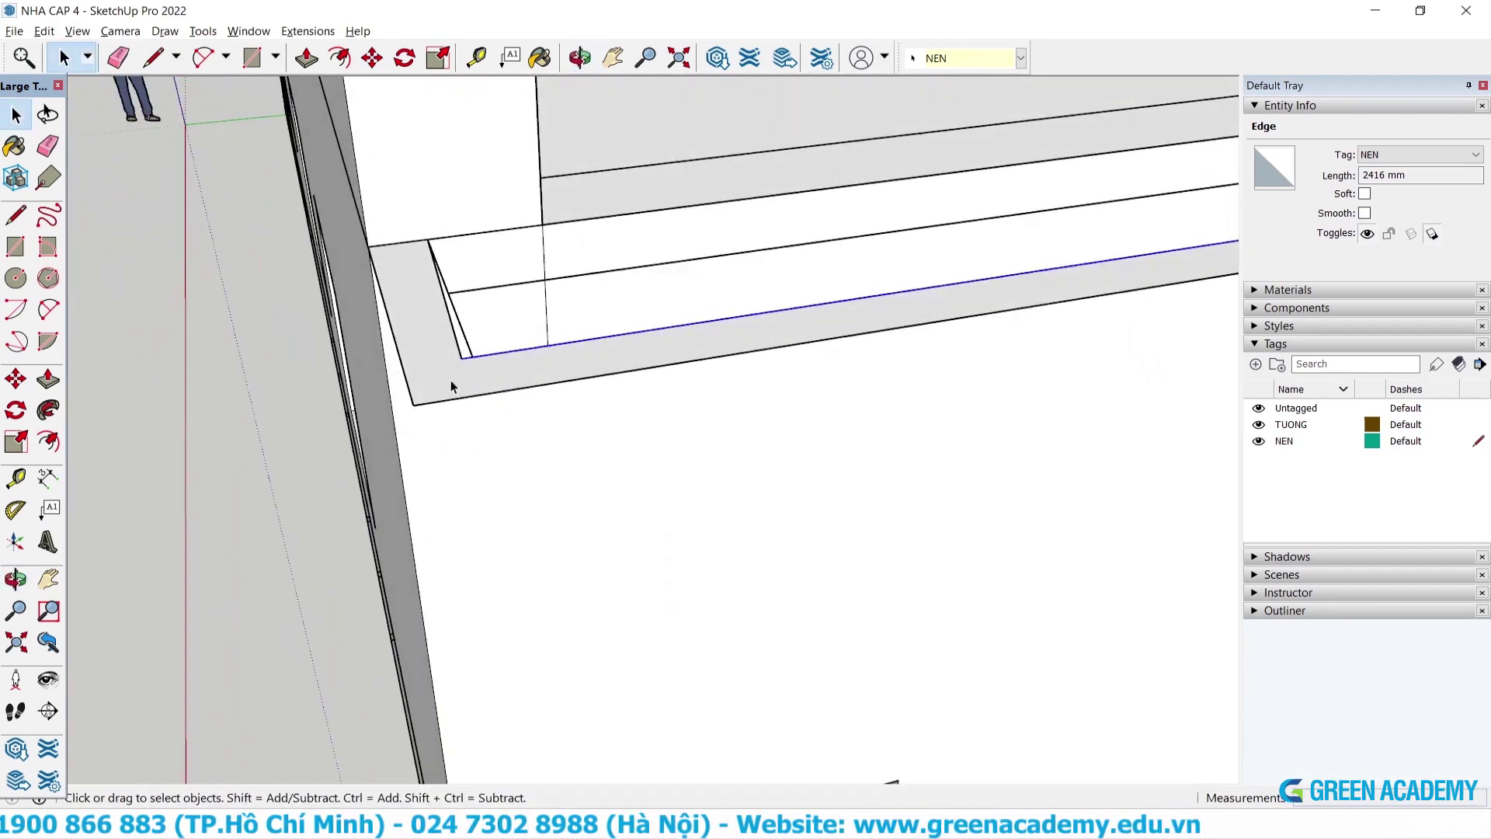
{"action": "left_click", "coordinate": [437, 362]}
{"action": "left_click", "coordinate": [436, 367]}
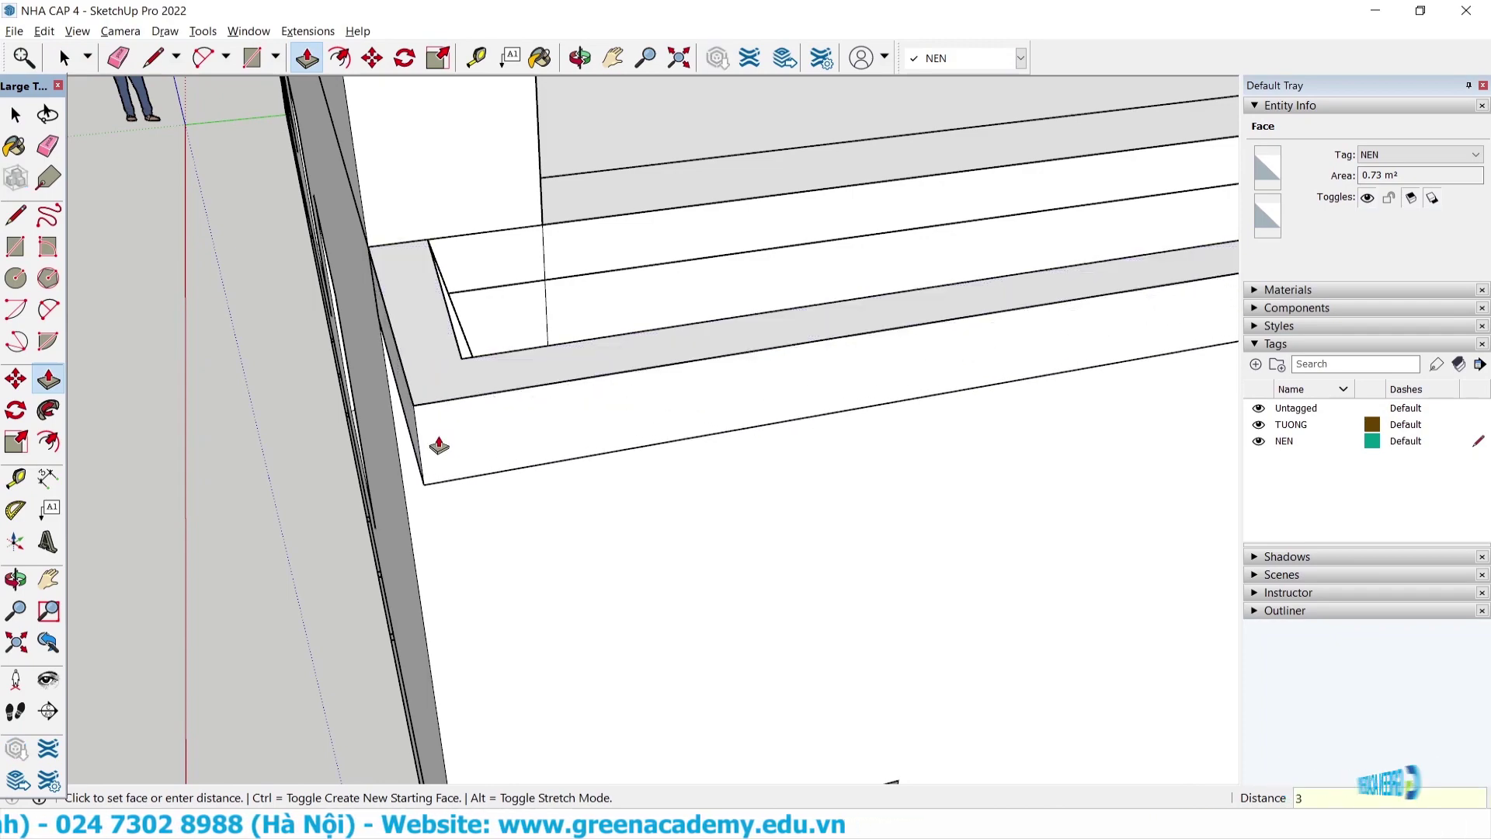
{"action": "left_click", "coordinate": [439, 445]}
{"action": "key", "text": "space"}
{"action": "scroll", "coordinate": [272, 421], "scroll_direction": "down", "scroll_amount": 5}
{"action": "mouse_move", "coordinate": [272, 420]}
{"action": "middle_mouse_down"}
{"action": "mouse_move", "coordinate": [295, 326]}
{"action": "mouse_move", "coordinate": [400, 283]}
{"action": "mouse_move", "coordinate": [311, 191]}
{"action": "middle_mouse_up"}
Draw a dividing line on the wall face and extend the strip about 200 mm.
{"action": "key", "text": "l"}
{"action": "scroll", "coordinate": [290, 298], "scroll_direction": "up", "scroll_amount": 5}
{"action": "left_click", "coordinate": [406, 160]}
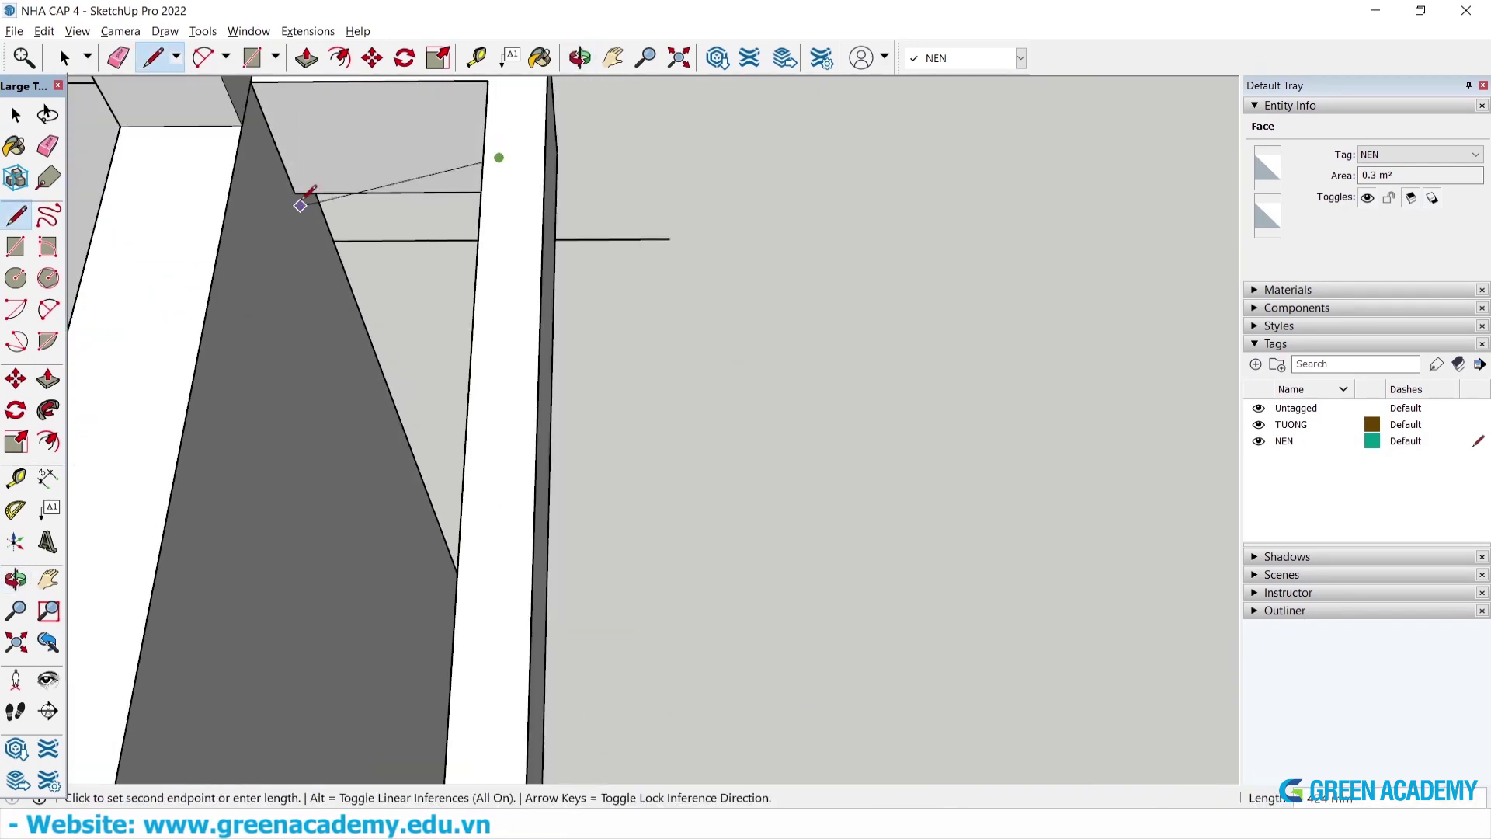
{"action": "key", "text": "p"}
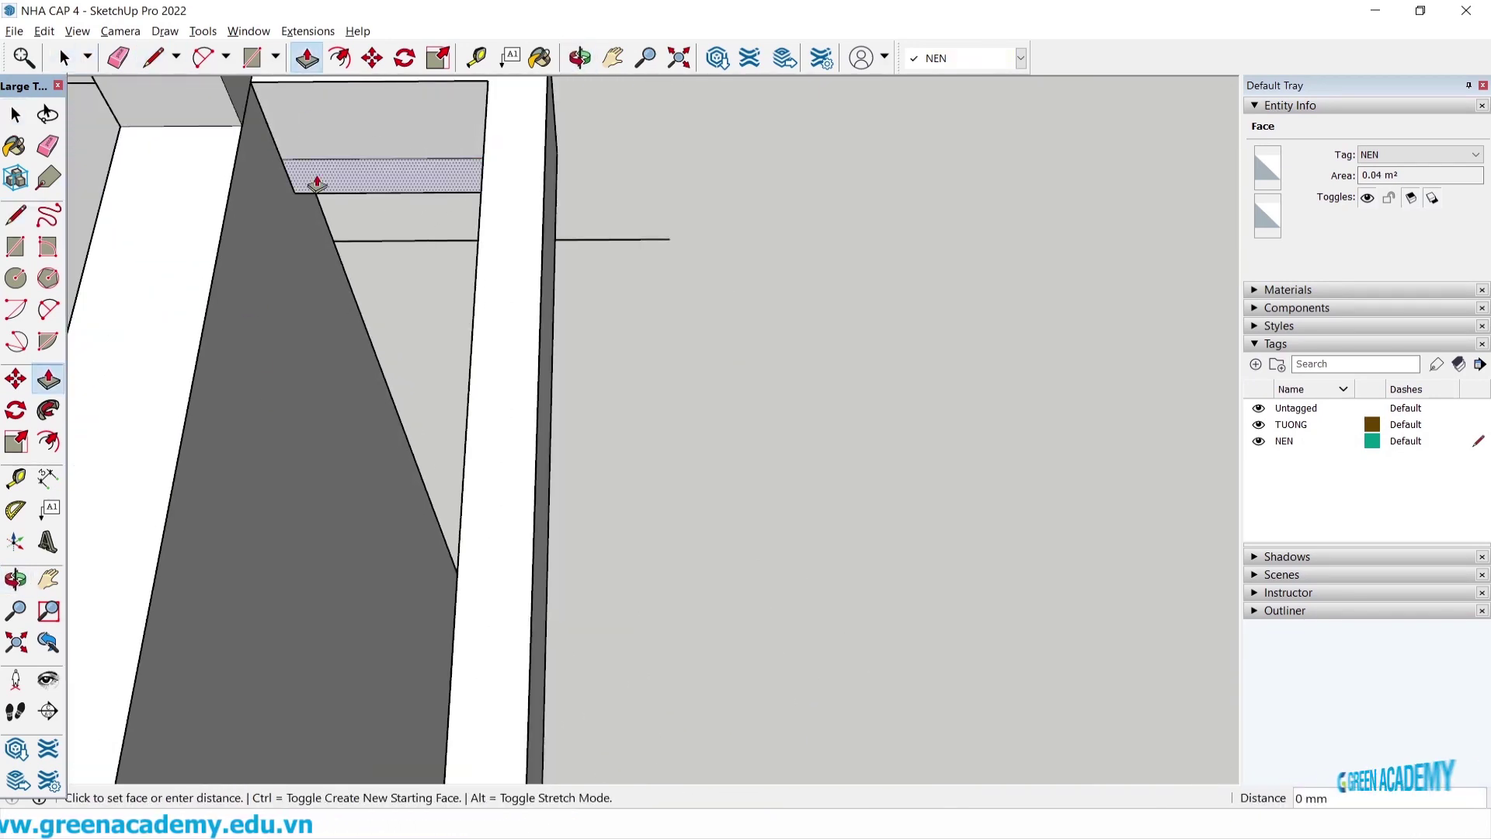
{"action": "left_click", "coordinate": [315, 181]}
{"action": "scroll", "coordinate": [349, 264], "scroll_direction": "down", "scroll_amount": 3}
{"action": "scroll", "coordinate": [352, 262], "scroll_direction": "down", "scroll_amount": 2}
{"action": "middle_click_drag", "start_coordinate": [352, 262], "coordinate": [365, 333]}
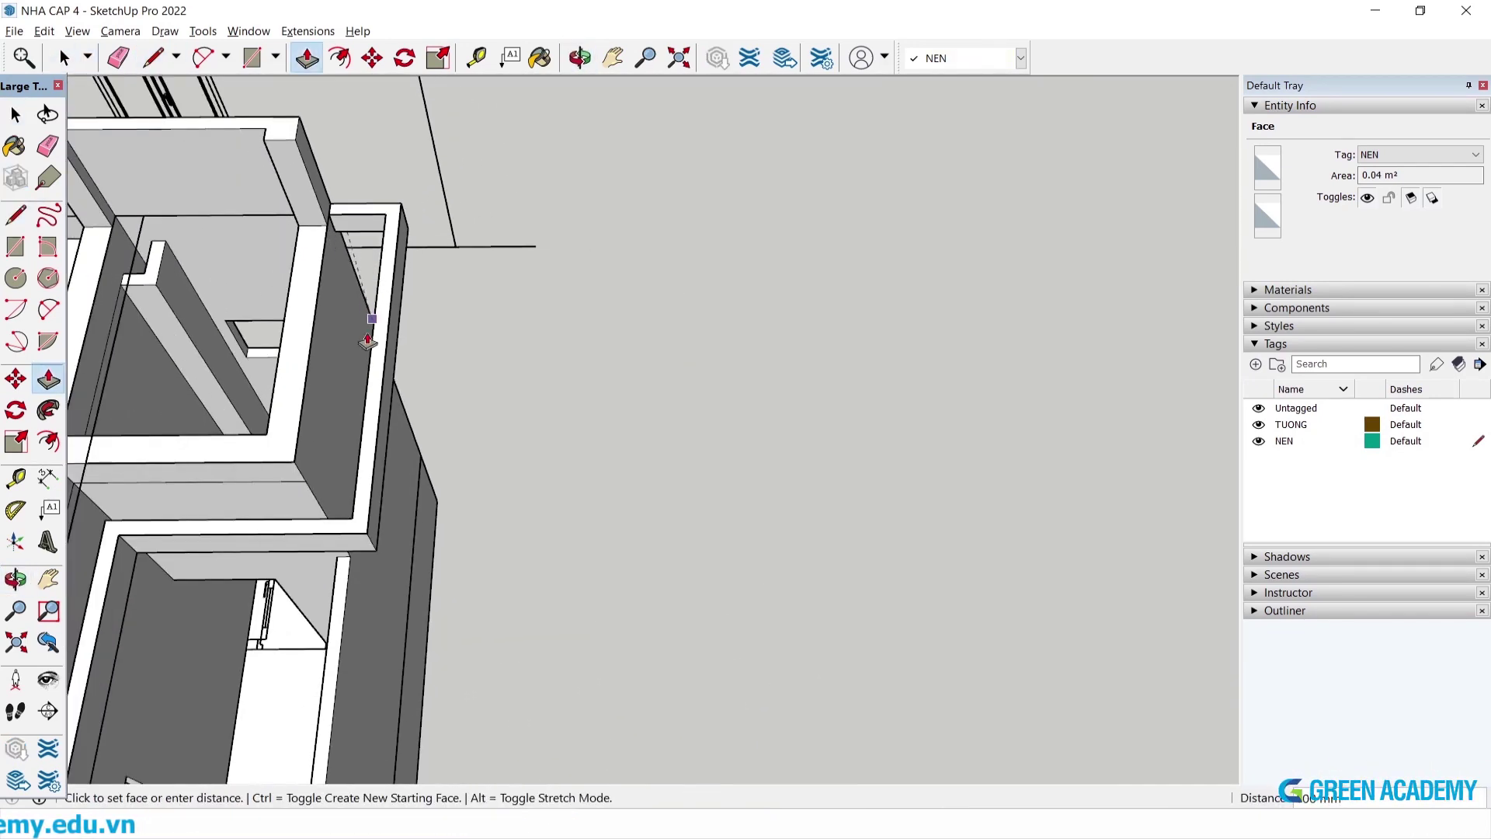
{"action": "mouse_move", "coordinate": [376, 509]}
{"action": "middle_mouse_down"}
{"action": "mouse_move", "coordinate": [288, 493]}
{"action": "mouse_move", "coordinate": [482, 426]}
{"action": "mouse_move", "coordinate": [809, 363]}
{"action": "mouse_move", "coordinate": [552, 688]}
{"action": "mouse_move", "coordinate": [456, 557]}
{"action": "mouse_move", "coordinate": [645, 466]}
{"action": "mouse_move", "coordinate": [529, 489]}
{"action": "mouse_move", "coordinate": [550, 453]}
{"action": "middle_mouse_up"}
{"action": "left_click", "coordinate": [550, 453]}
Orbit and zoom around the wall corner to inspect the finished ledge strip.
{"action": "key", "text": "l"}
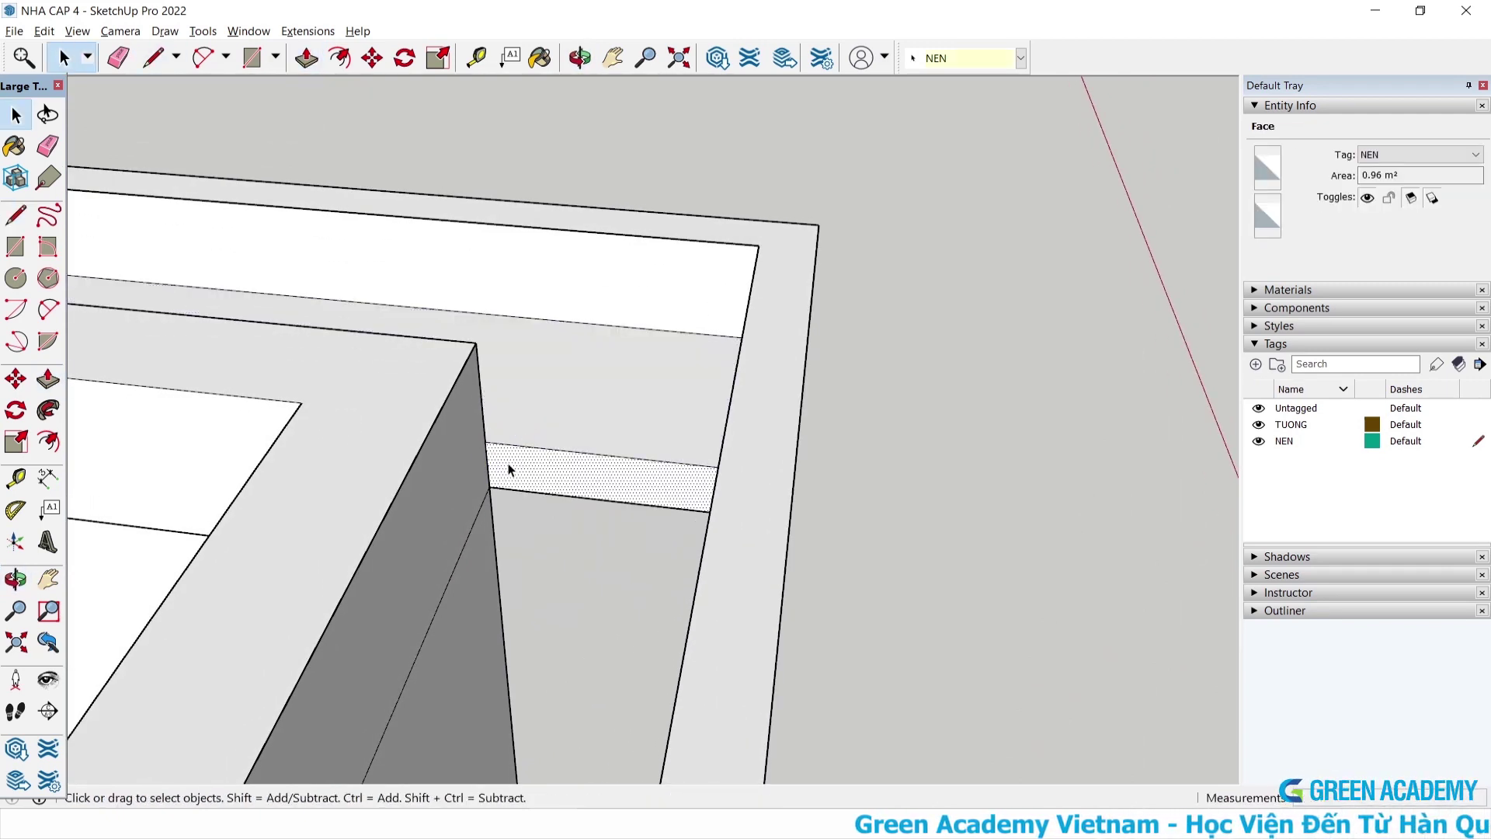
{"action": "scroll", "coordinate": [506, 482], "scroll_direction": "down", "scroll_amount": 3}
{"action": "scroll", "coordinate": [506, 493], "scroll_direction": "down", "scroll_amount": 4}
{"action": "mouse_move", "coordinate": [520, 459]}
{"action": "middle_mouse_down"}
{"action": "mouse_move", "coordinate": [529, 516]}
{"action": "mouse_move", "coordinate": [327, 582]}
{"action": "middle_mouse_up"}
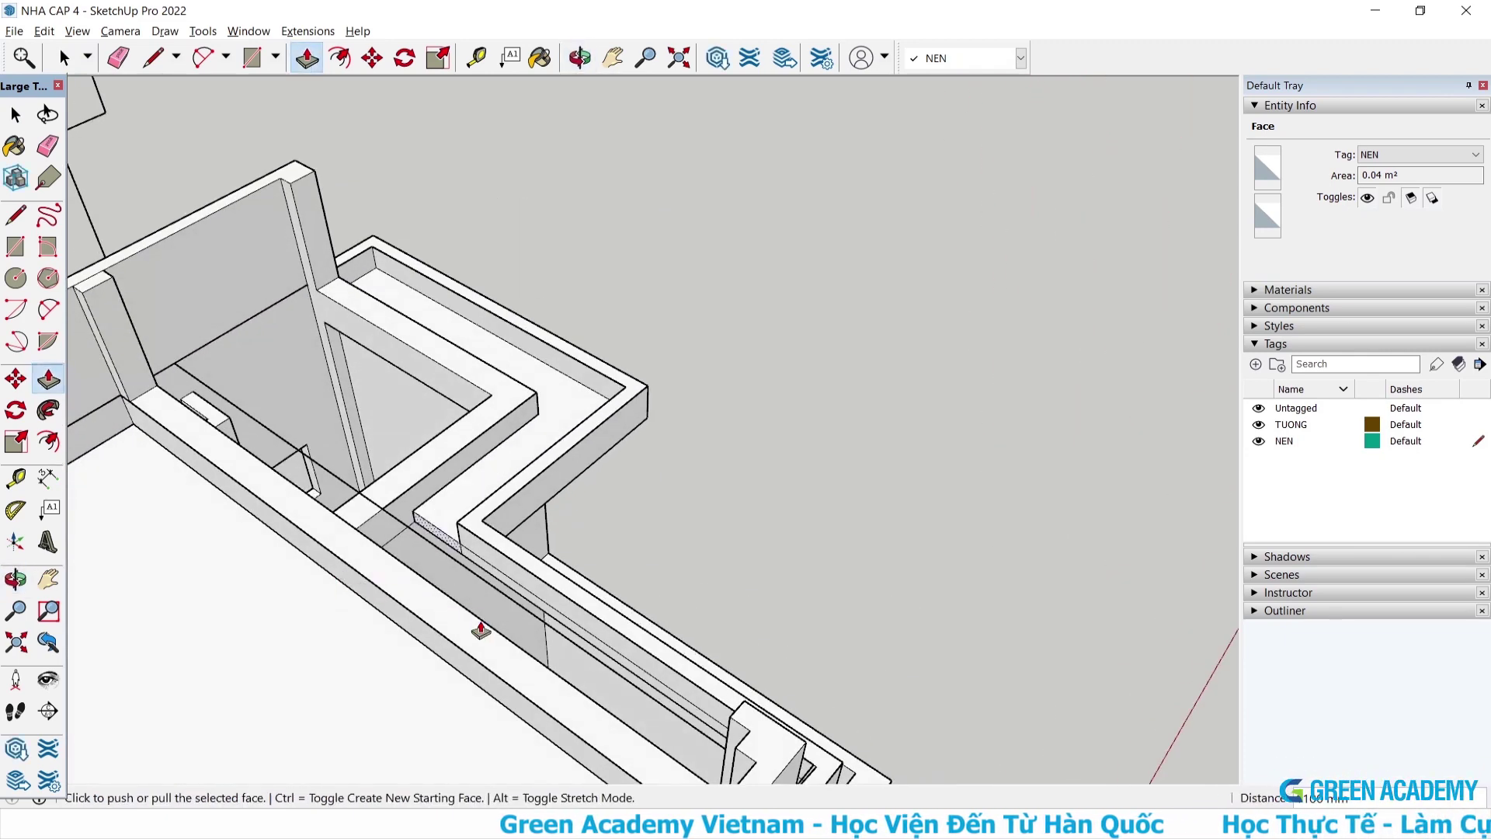
{"action": "scroll", "coordinate": [441, 553], "scroll_direction": "up", "scroll_amount": 2}
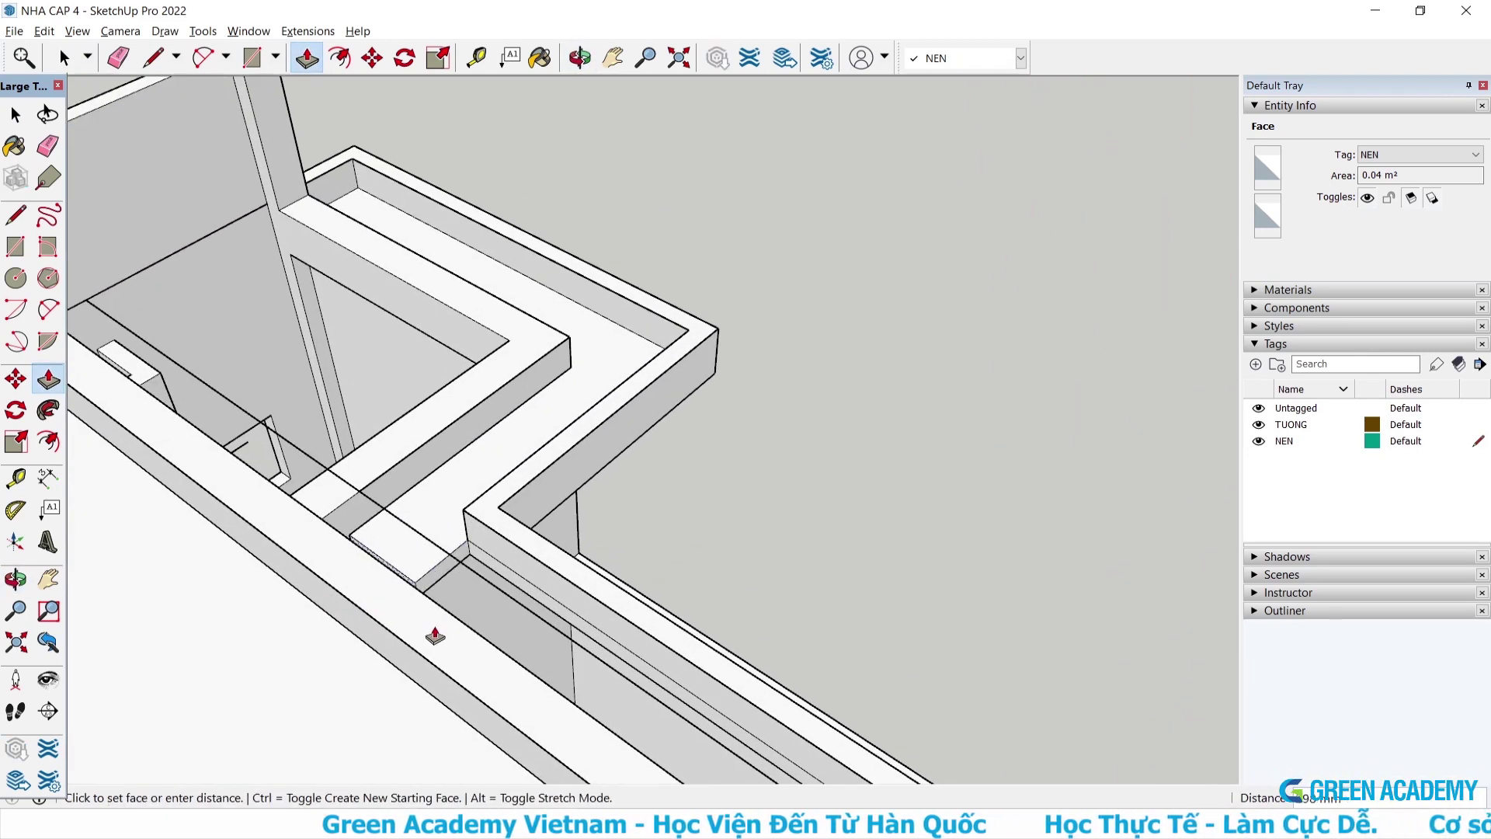
{"action": "scroll", "coordinate": [501, 641], "scroll_direction": "up", "scroll_amount": 2}
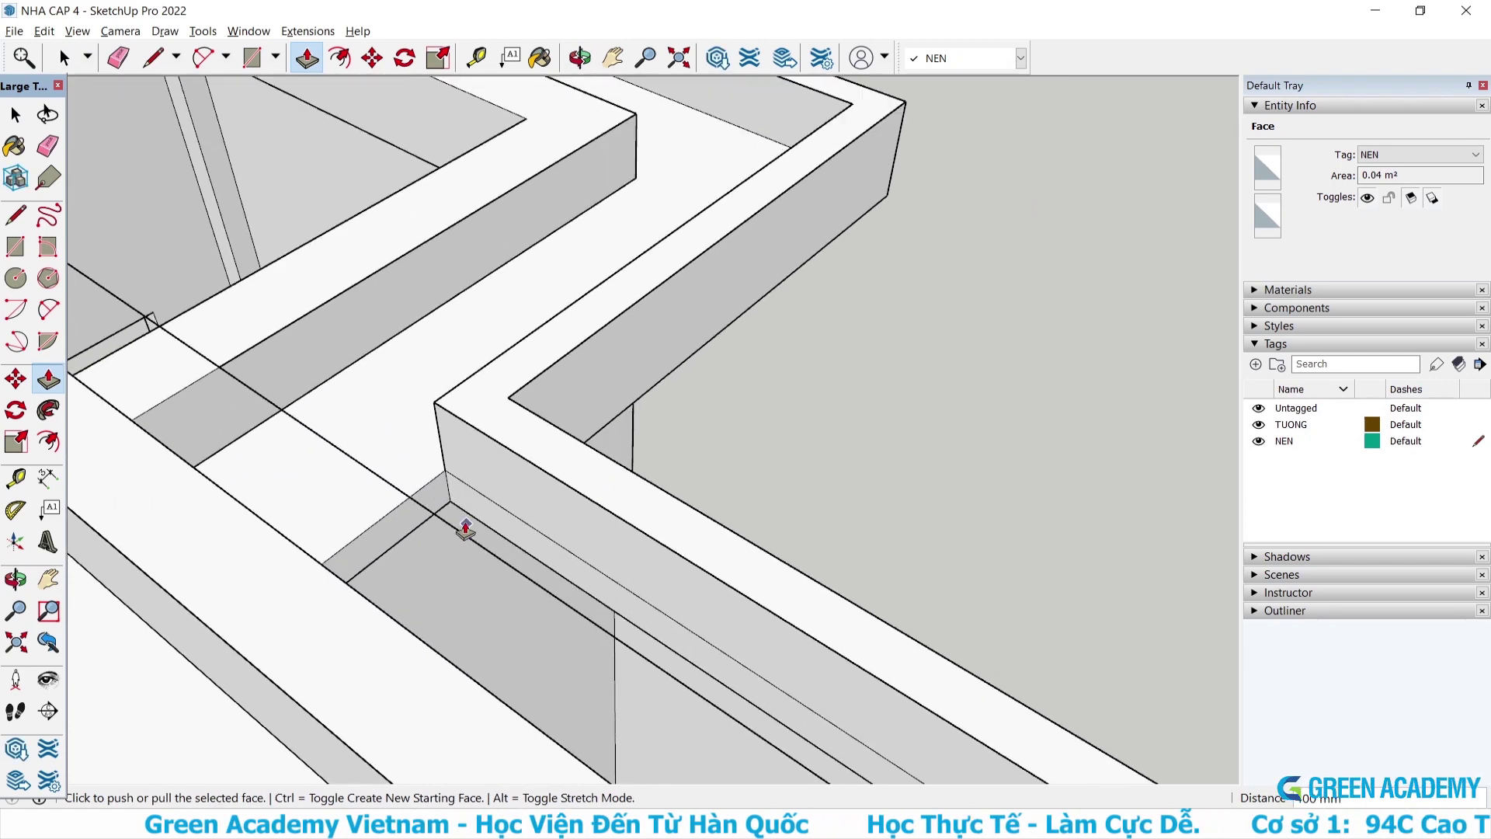
{"action": "scroll", "coordinate": [463, 522], "scroll_direction": "up", "scroll_amount": 2}
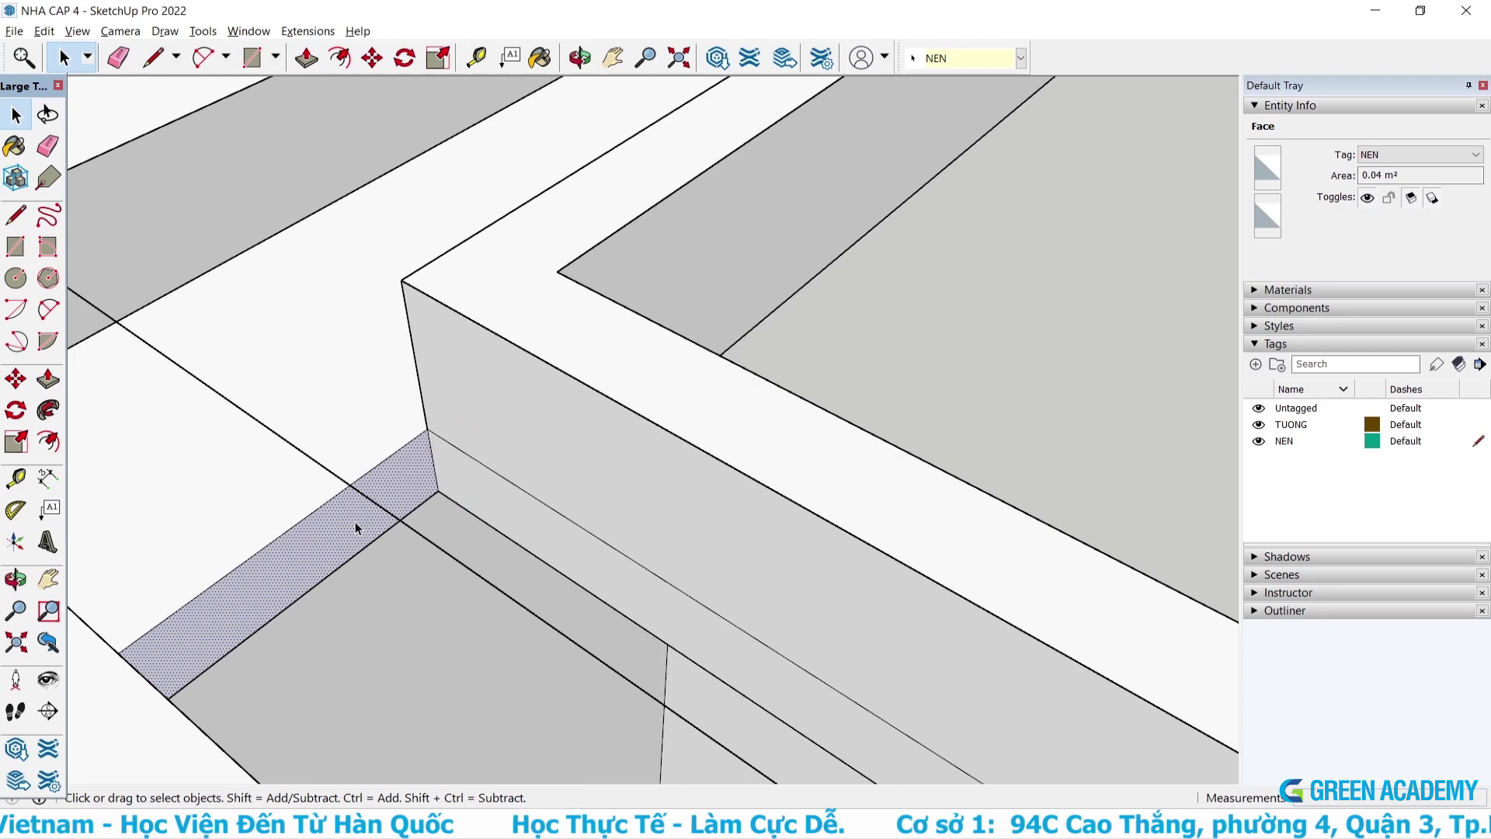
{"action": "scroll", "coordinate": [458, 536], "scroll_direction": "down", "scroll_amount": 2}
{"action": "scroll", "coordinate": [466, 499], "scroll_direction": "down", "scroll_amount": 2}
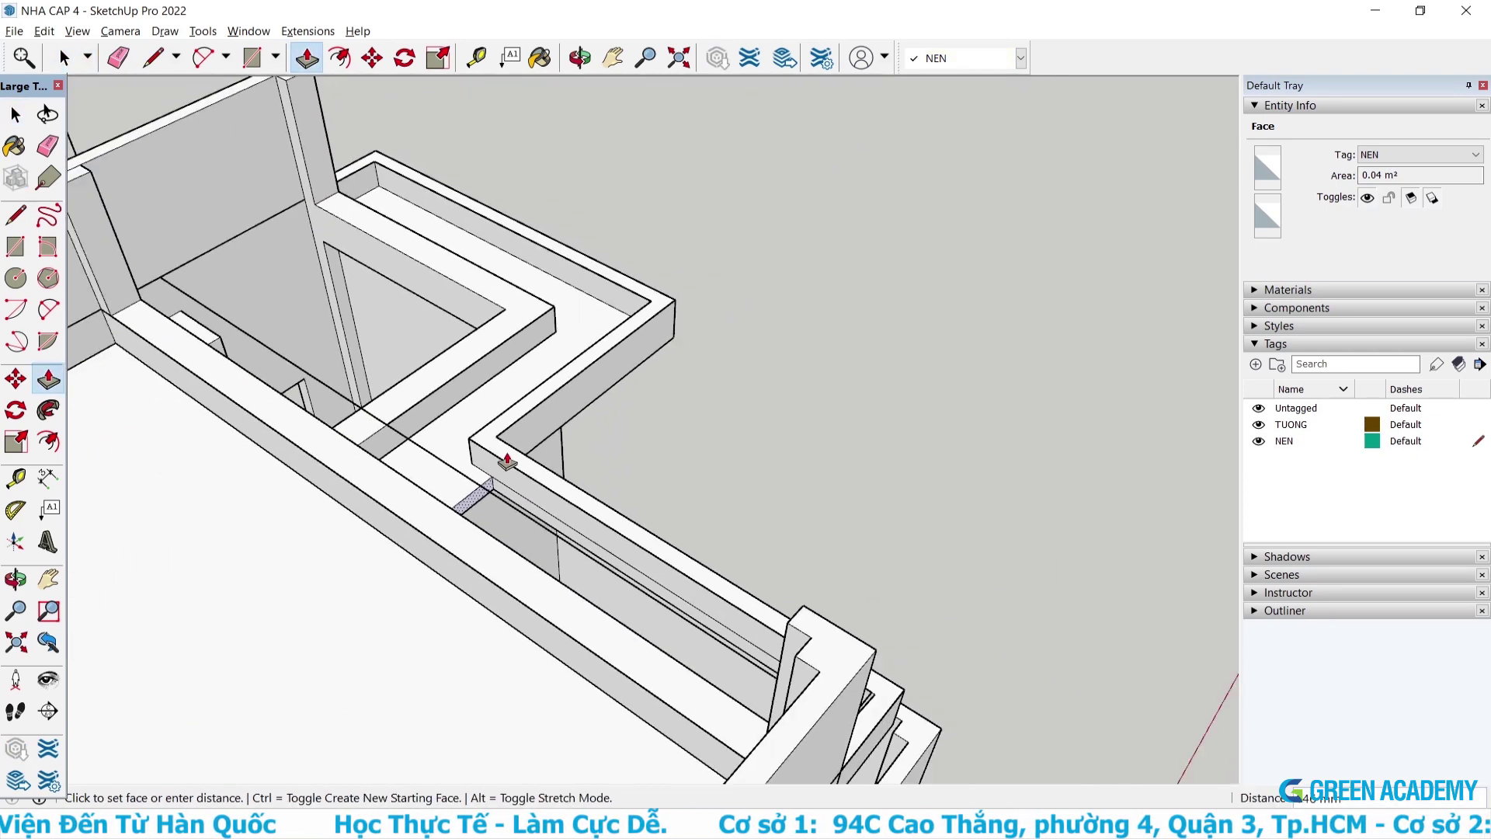
{"action": "scroll", "coordinate": [544, 505], "scroll_direction": "down", "scroll_amount": 1}
{"action": "scroll", "coordinate": [605, 536], "scroll_direction": "up", "scroll_amount": 1}
{"action": "scroll", "coordinate": [633, 563], "scroll_direction": "up", "scroll_amount": 1}
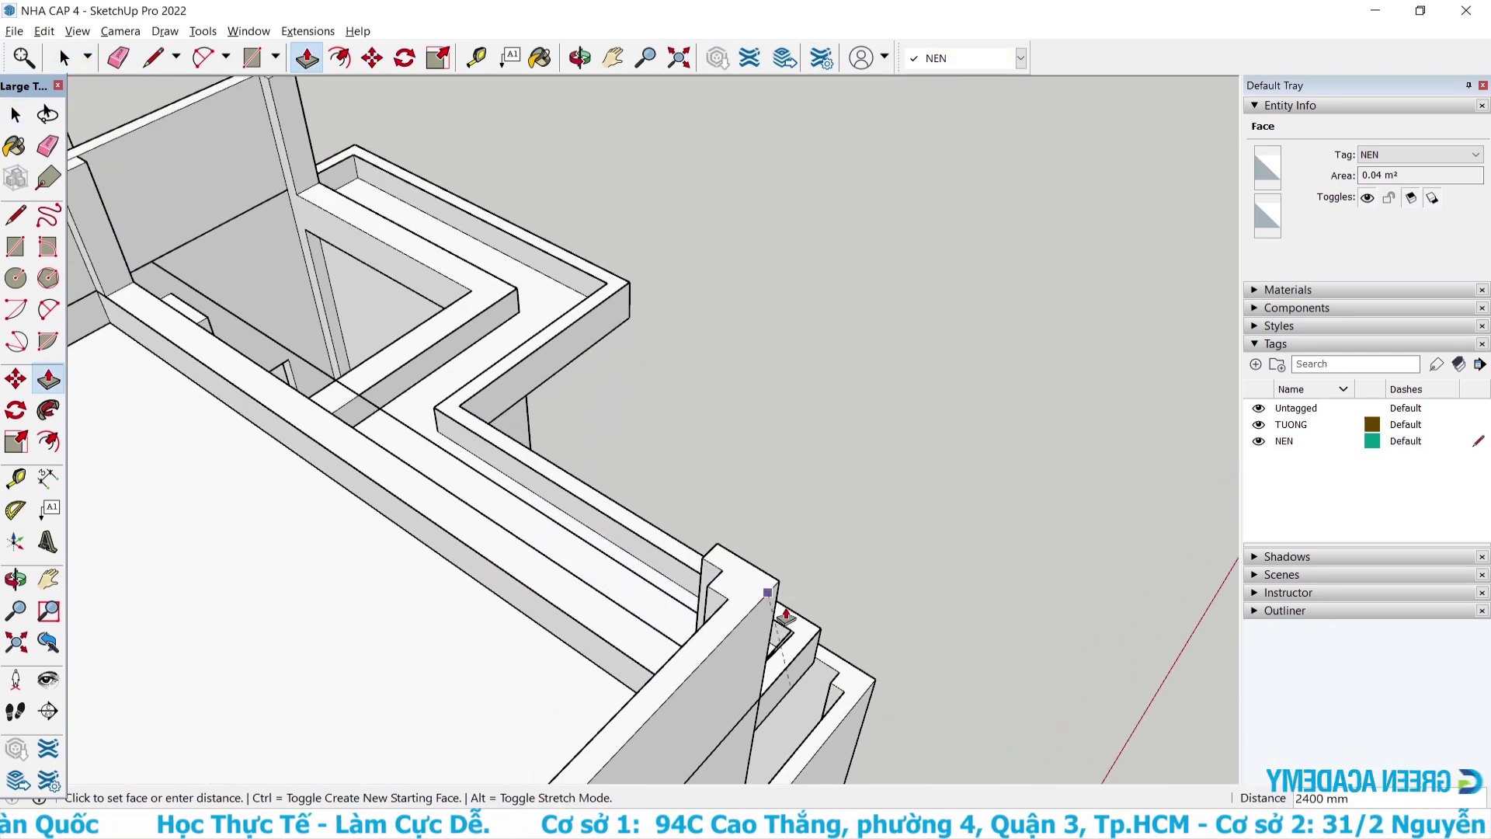
{"action": "scroll", "coordinate": [786, 616], "scroll_direction": "up", "scroll_amount": 2}
{"action": "scroll", "coordinate": [776, 636], "scroll_direction": "up", "scroll_amount": 2}
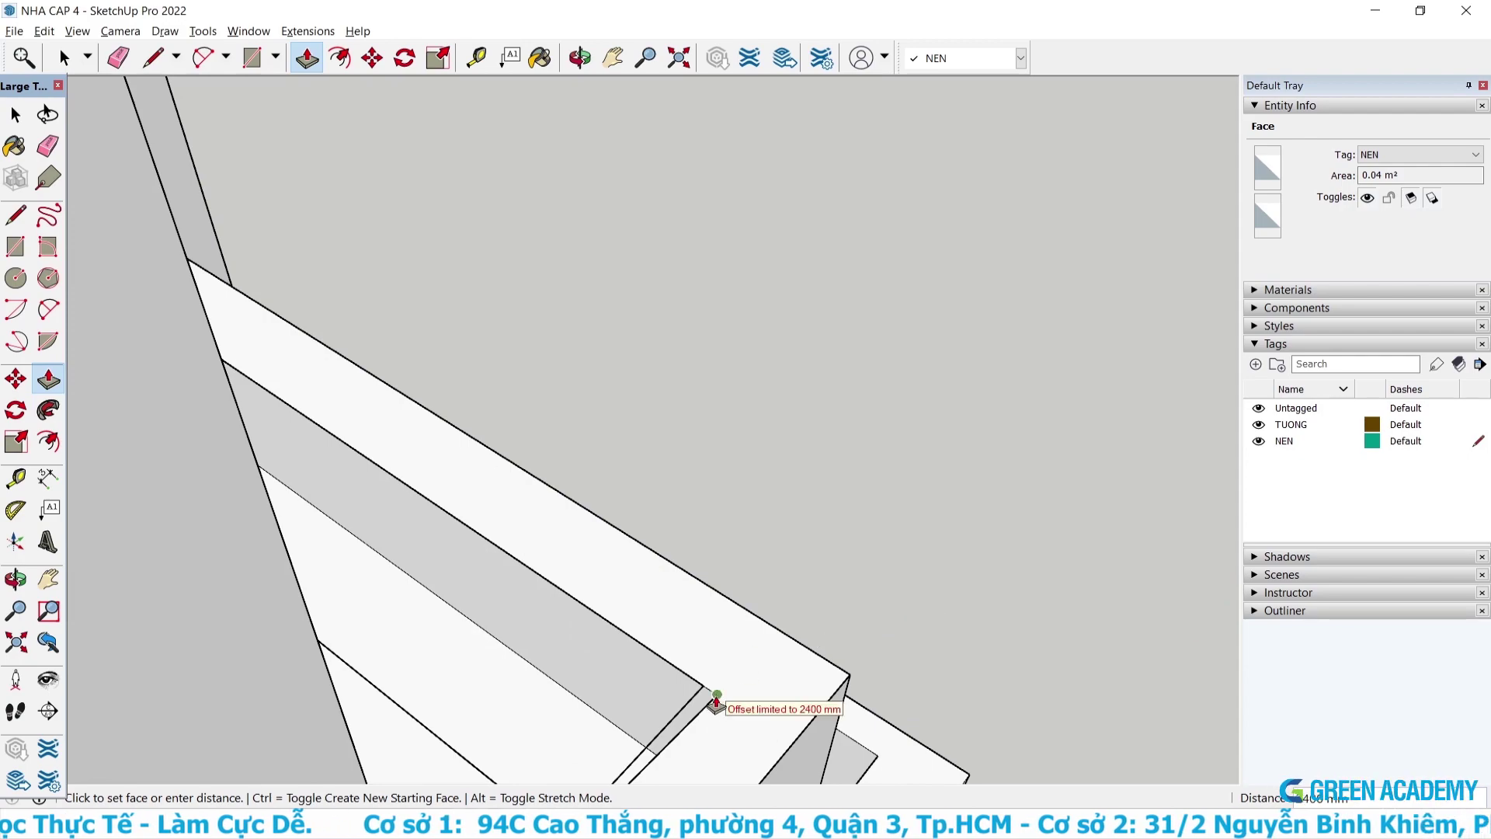
{"action": "key", "text": "space"}
{"action": "scroll", "coordinate": [671, 505], "scroll_direction": "down", "scroll_amount": 3}
{"action": "middle_click_drag", "start_coordinate": [669, 477], "coordinate": [737, 404]}
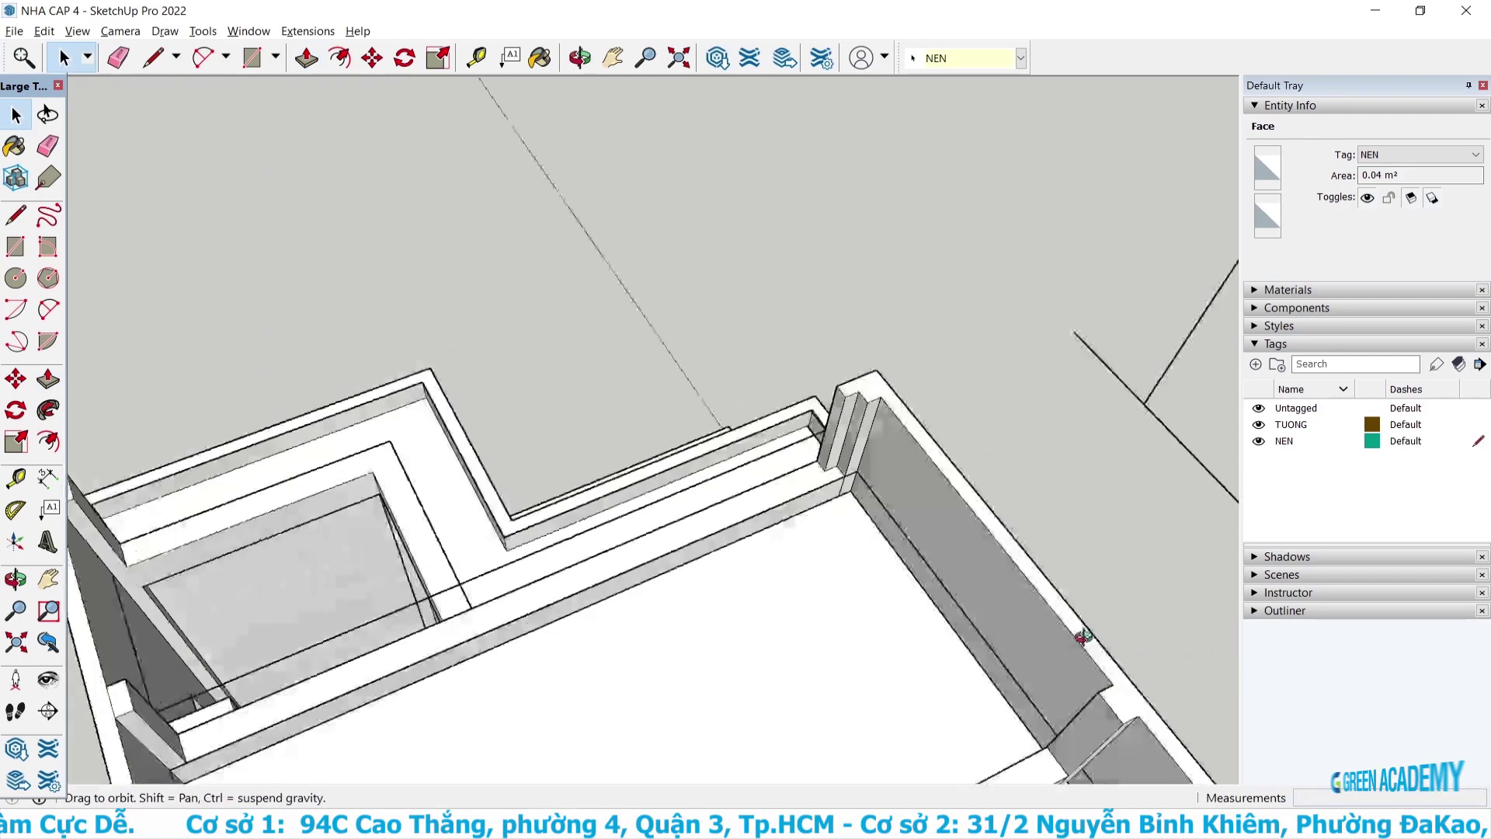
{"action": "scroll", "coordinate": [815, 349], "scroll_direction": "up", "scroll_amount": 2}
{"action": "scroll", "coordinate": [831, 335], "scroll_direction": "up", "scroll_amount": 2}
{"action": "scroll", "coordinate": [827, 330], "scroll_direction": "up", "scroll_amount": 2}
{"action": "scroll", "coordinate": [682, 373], "scroll_direction": "up", "scroll_amount": 2}
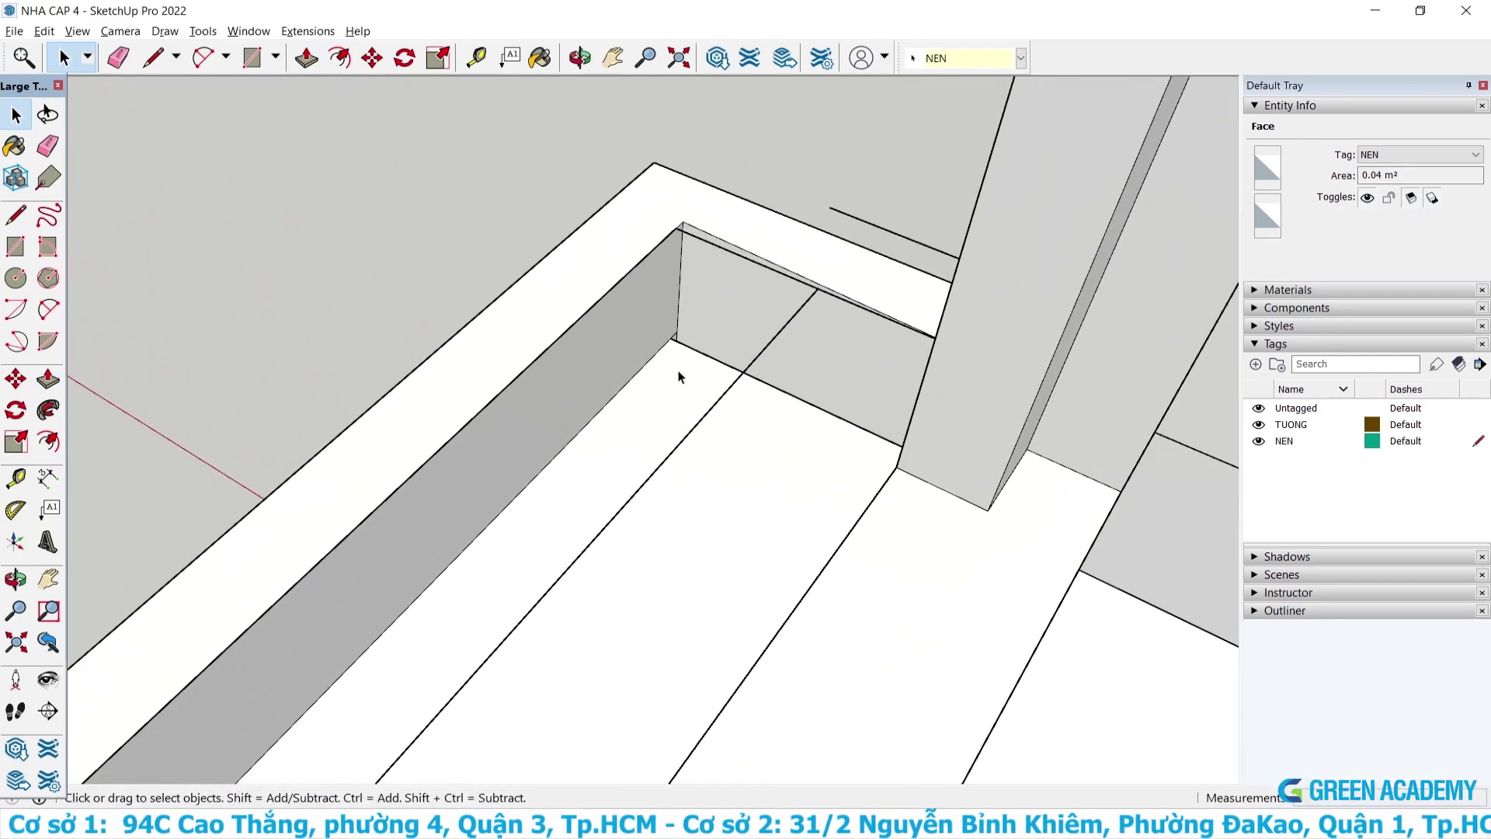
{"action": "scroll", "coordinate": [698, 290], "scroll_direction": "up", "scroll_amount": 2}
{"action": "mouse_move", "coordinate": [699, 290]}
{"action": "middle_mouse_down"}
{"action": "mouse_move", "coordinate": [677, 210]}
{"action": "mouse_move", "coordinate": [623, 482]}
{"action": "mouse_move", "coordinate": [935, 680]}
{"action": "mouse_move", "coordinate": [1006, 413]}
{"action": "mouse_move", "coordinate": [943, 483]}
{"action": "mouse_move", "coordinate": [593, 533]}
{"action": "mouse_move", "coordinate": [761, 689]}
{"action": "mouse_move", "coordinate": [699, 666]}
{"action": "mouse_move", "coordinate": [497, 658]}
{"action": "mouse_move", "coordinate": [200, 715]}
{"action": "mouse_move", "coordinate": [418, 508]}
{"action": "mouse_move", "coordinate": [272, 479]}
{"action": "mouse_move", "coordinate": [251, 443]}
{"action": "middle_mouse_up"}
{"action": "scroll", "coordinate": [285, 408], "scroll_direction": "up", "scroll_amount": 2}
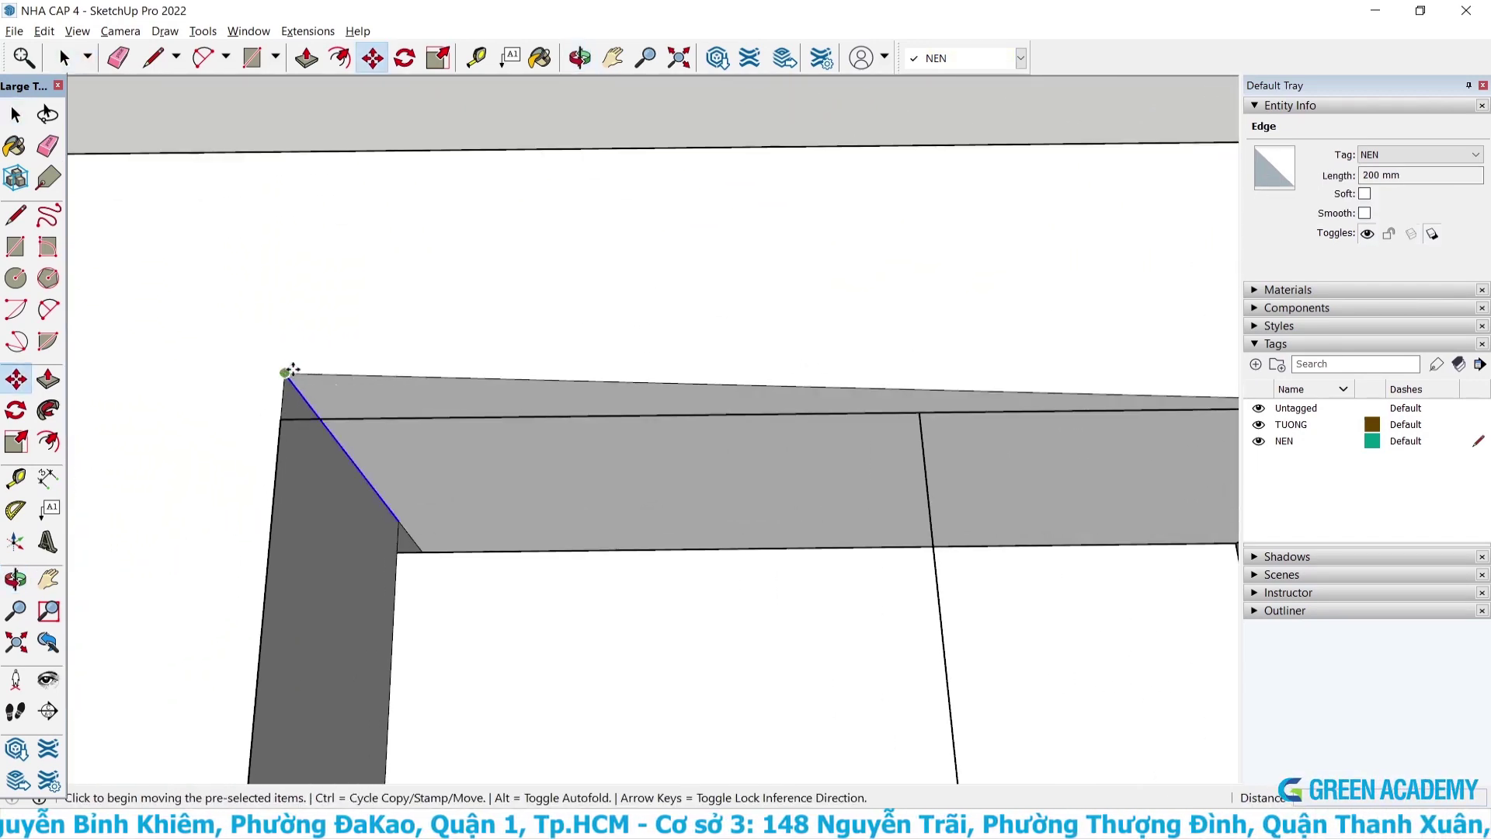
Move the slanted edge's top point down.
{"action": "left_click", "coordinate": [286, 372]}
{"action": "key", "text": "space"}
{"action": "scroll", "coordinate": [481, 396], "scroll_direction": "down", "scroll_amount": 3}
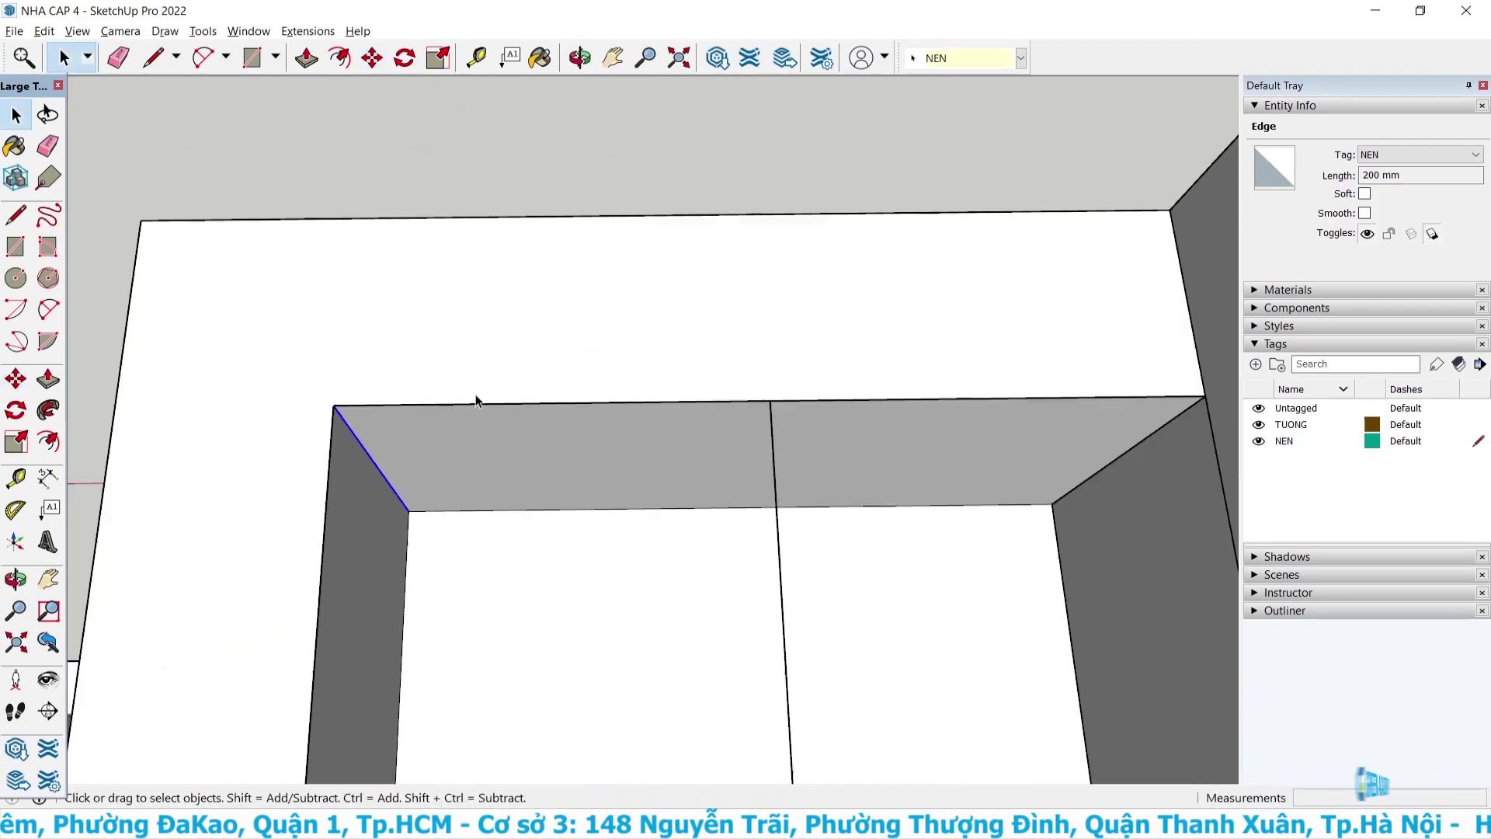
{"action": "scroll", "coordinate": [520, 212], "scroll_direction": "down", "scroll_amount": 3}
{"action": "mouse_move", "coordinate": [511, 219]}
{"action": "middle_mouse_down"}
{"action": "mouse_move", "coordinate": [479, 207]}
{"action": "mouse_move", "coordinate": [557, 409]}
{"action": "middle_mouse_up"}
{"action": "scroll", "coordinate": [478, 208], "scroll_direction": "down", "scroll_amount": 3}
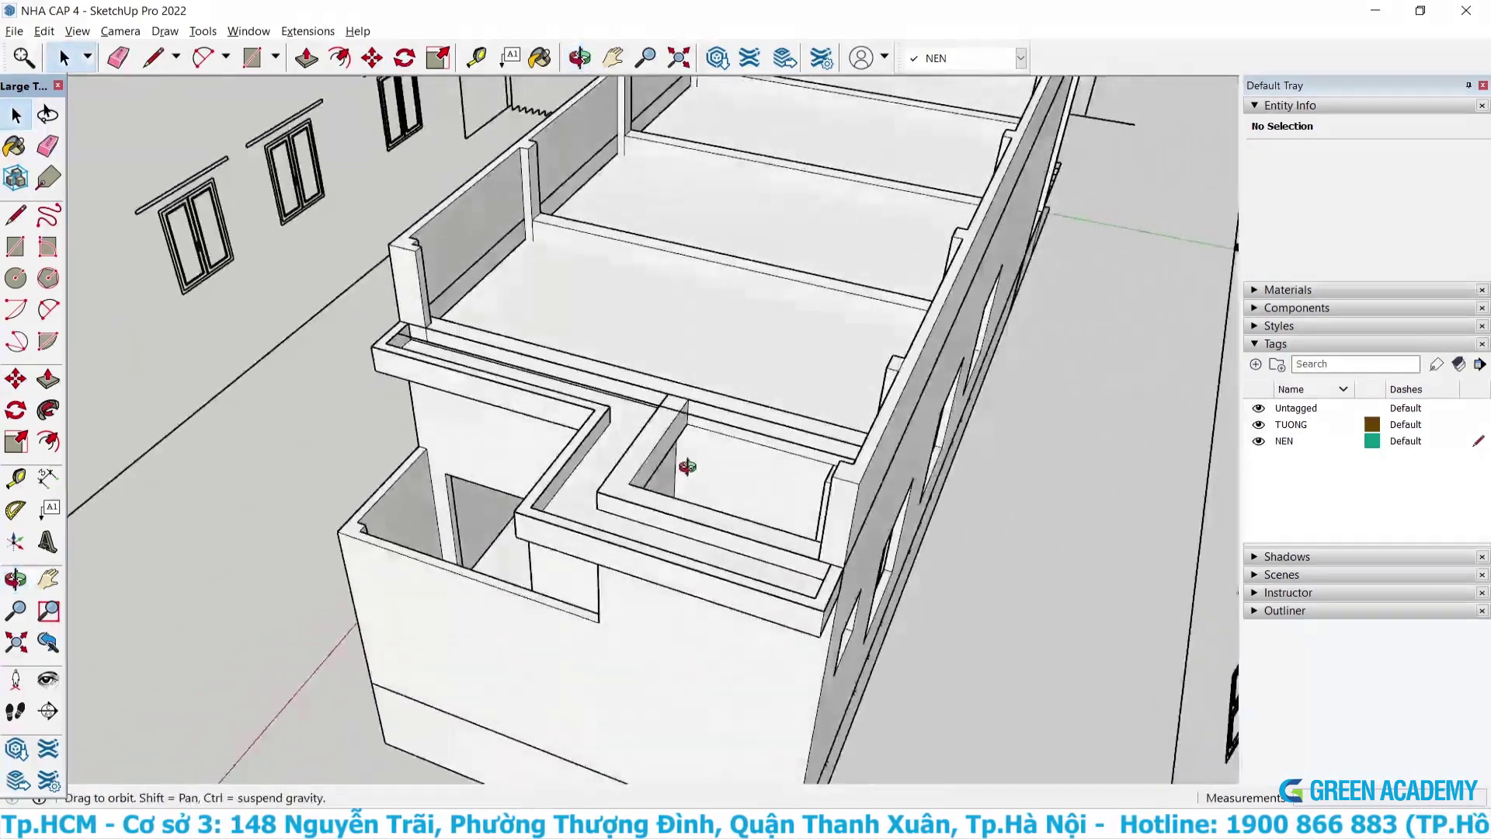
Select the whole L-shaped roof ledge and make it a group.
{"action": "left_click", "coordinate": [435, 385]}
{"action": "triple_click", "coordinate": [442, 383]}
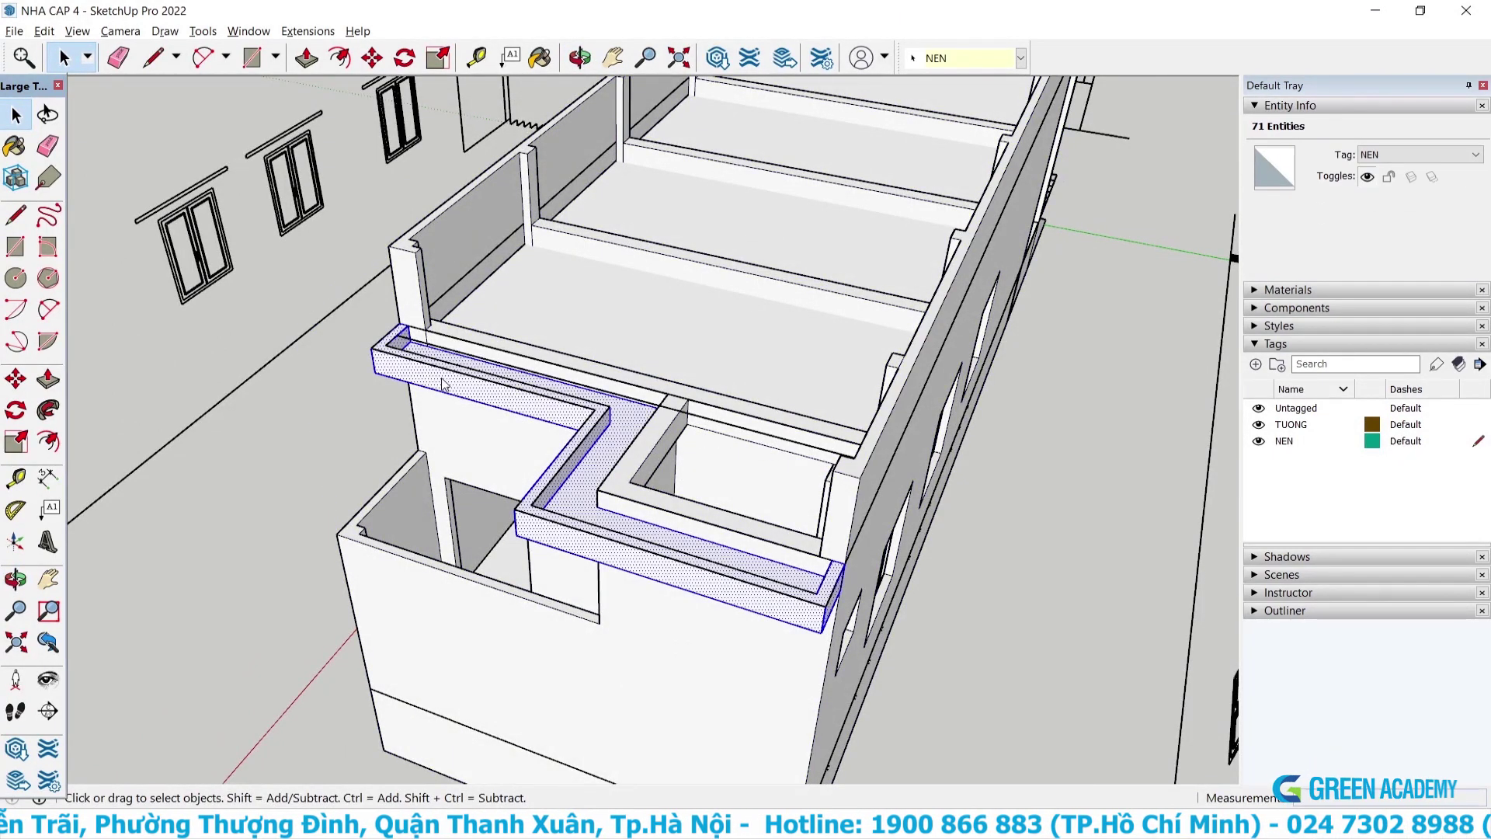
{"action": "right_click", "coordinate": [443, 383]}
{"action": "left_click", "coordinate": [536, 525]}
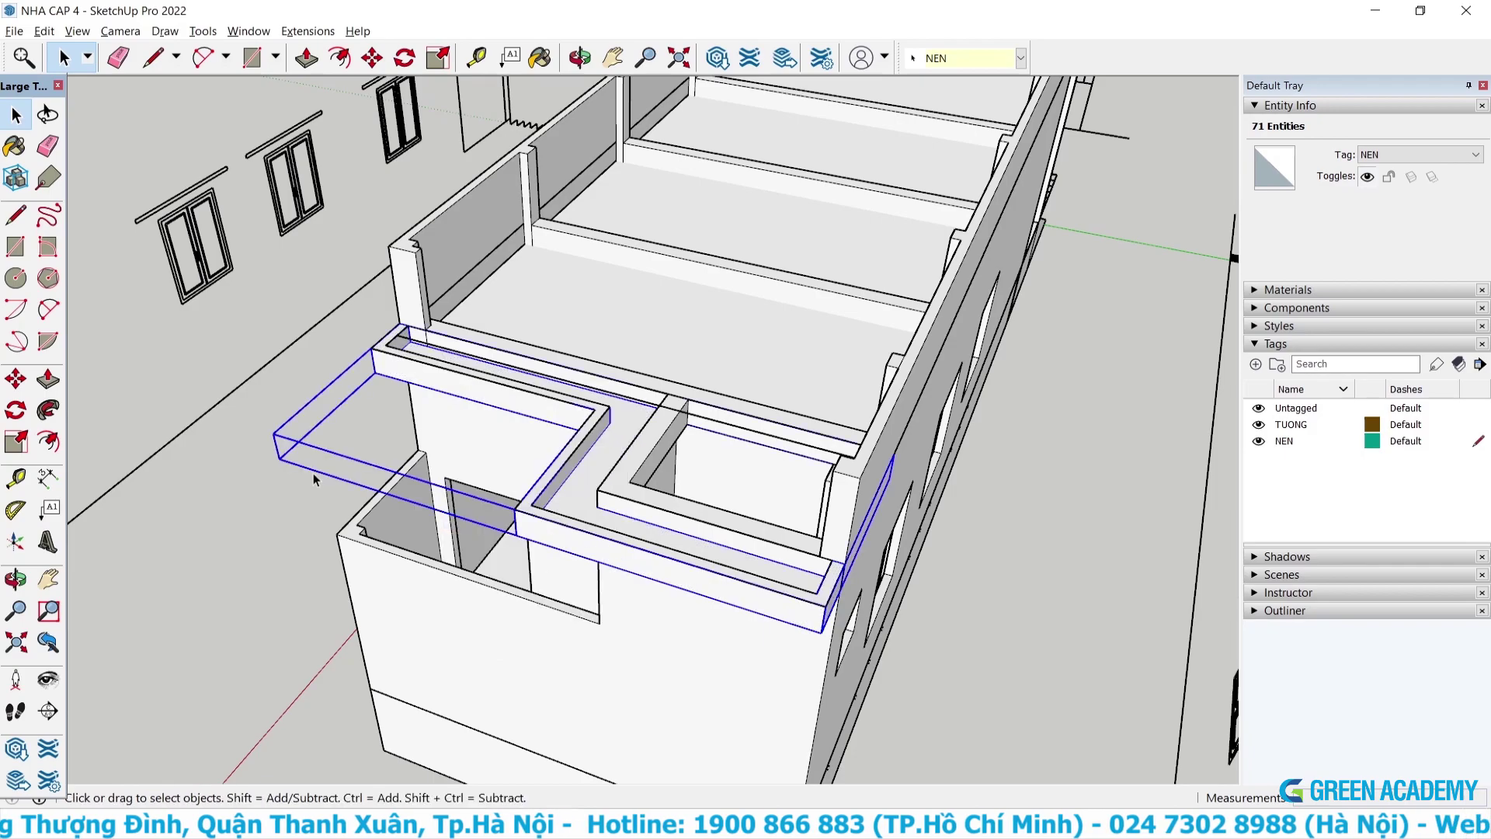
{"action": "middle_click_drag", "start_coordinate": [396, 505], "coordinate": [572, 427]}
{"action": "scroll", "coordinate": [450, 506], "scroll_direction": "up", "scroll_amount": 3}
{"action": "scroll", "coordinate": [399, 590], "scroll_direction": "up", "scroll_amount": 3}
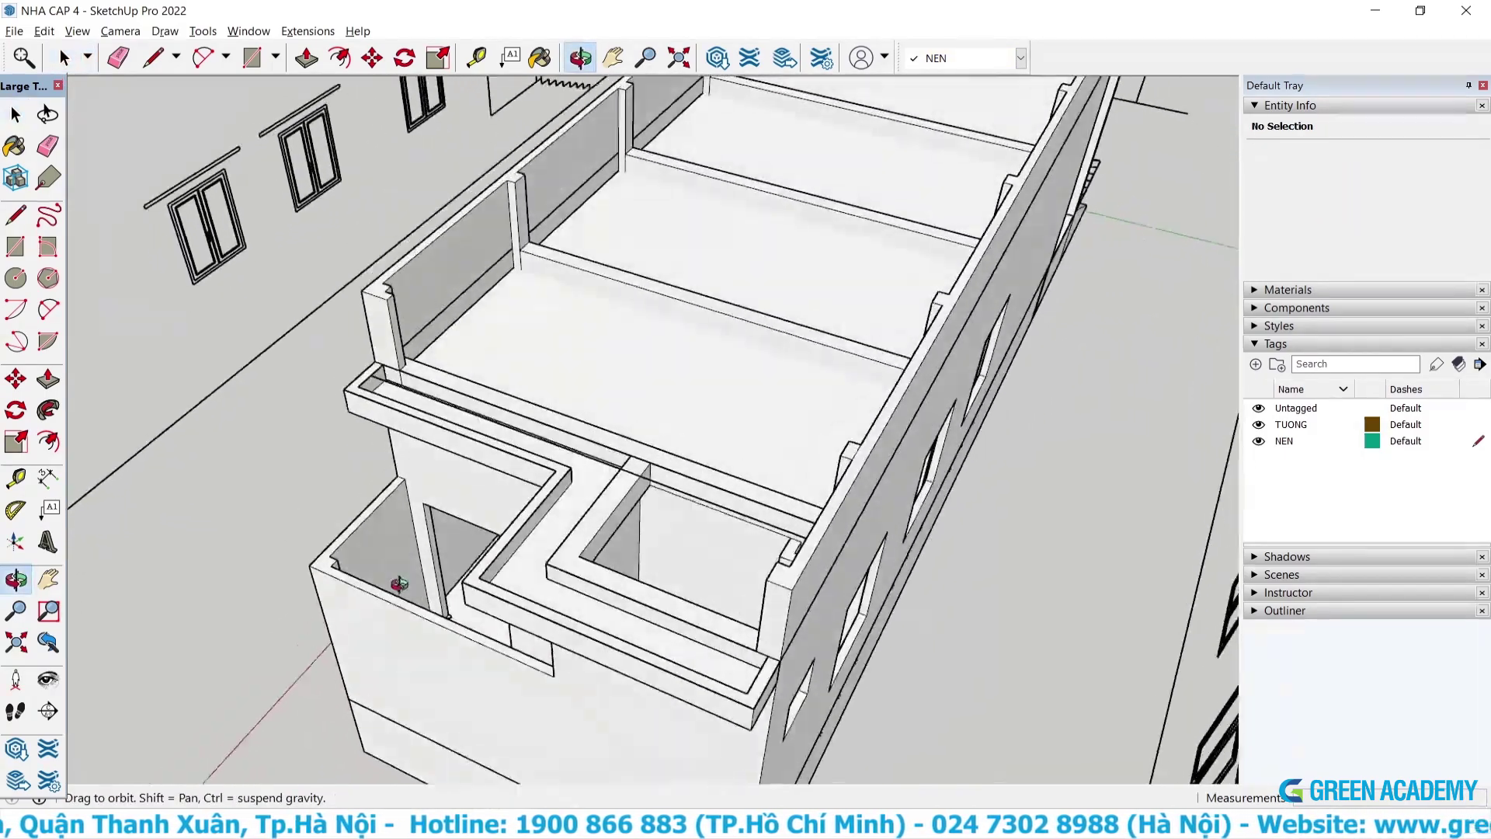
{"action": "scroll", "coordinate": [268, 436], "scroll_direction": "up", "scroll_amount": 3}
{"action": "scroll", "coordinate": [268, 436], "scroll_direction": "down", "scroll_amount": 5}
Inside the ledge group, move the 1300 mm edge and push/pull the slab across the opening.
{"action": "mouse_move", "coordinate": [609, 565]}
{"action": "middle_mouse_down"}
{"action": "mouse_move", "coordinate": [1008, 516]}
{"action": "mouse_move", "coordinate": [326, 575]}
{"action": "middle_mouse_up"}
{"action": "scroll", "coordinate": [326, 575], "scroll_direction": "up", "scroll_amount": 5}
{"action": "scroll", "coordinate": [559, 357], "scroll_direction": "up", "scroll_amount": 3}
{"action": "middle_click_drag", "start_coordinate": [559, 356], "coordinate": [419, 376]}
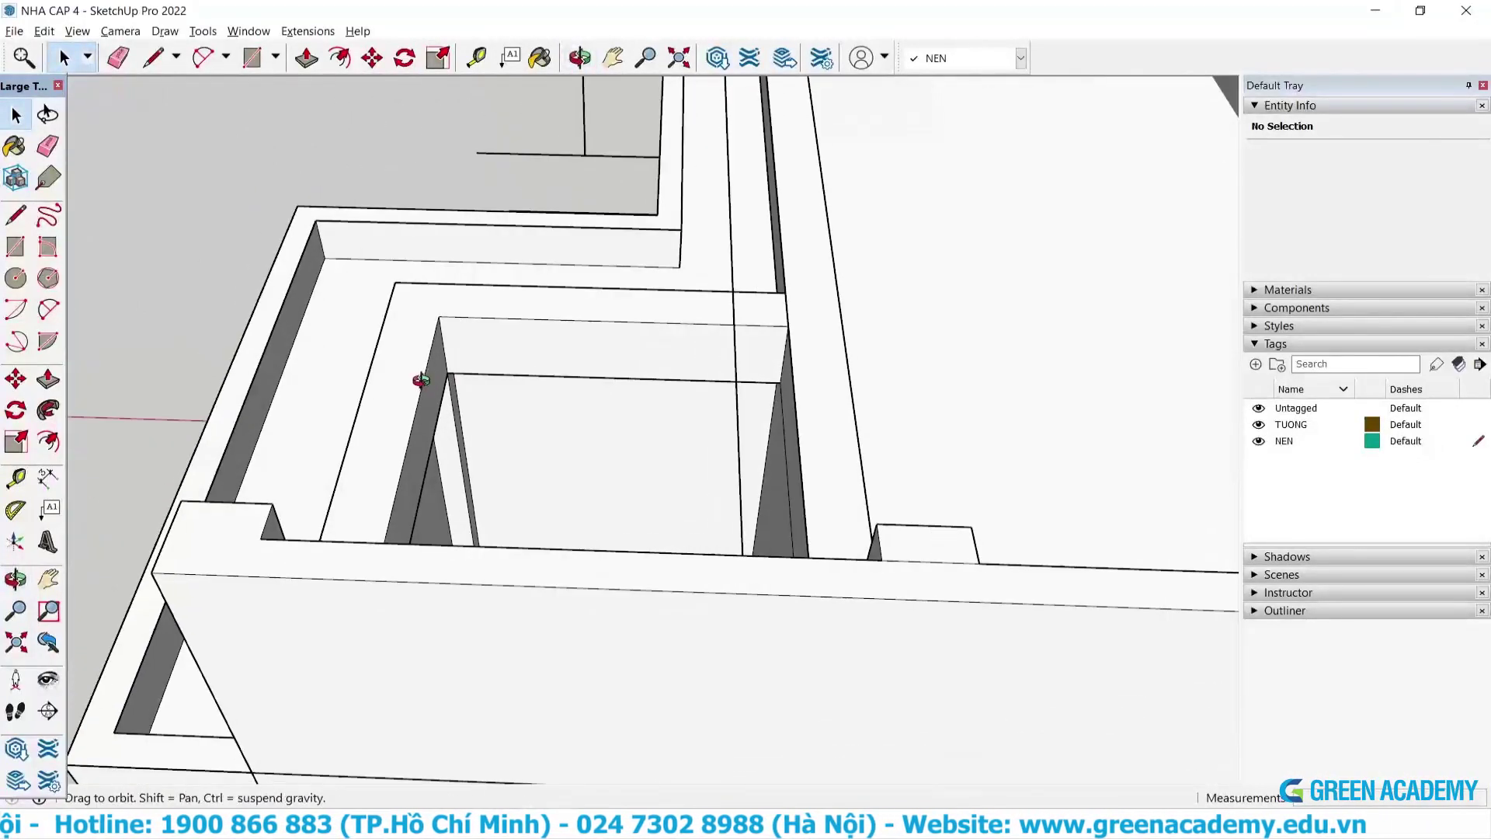
{"action": "scroll", "coordinate": [563, 326], "scroll_direction": "up", "scroll_amount": 3}
{"action": "double_click", "coordinate": [563, 326]}
{"action": "left_click", "coordinate": [549, 334]}
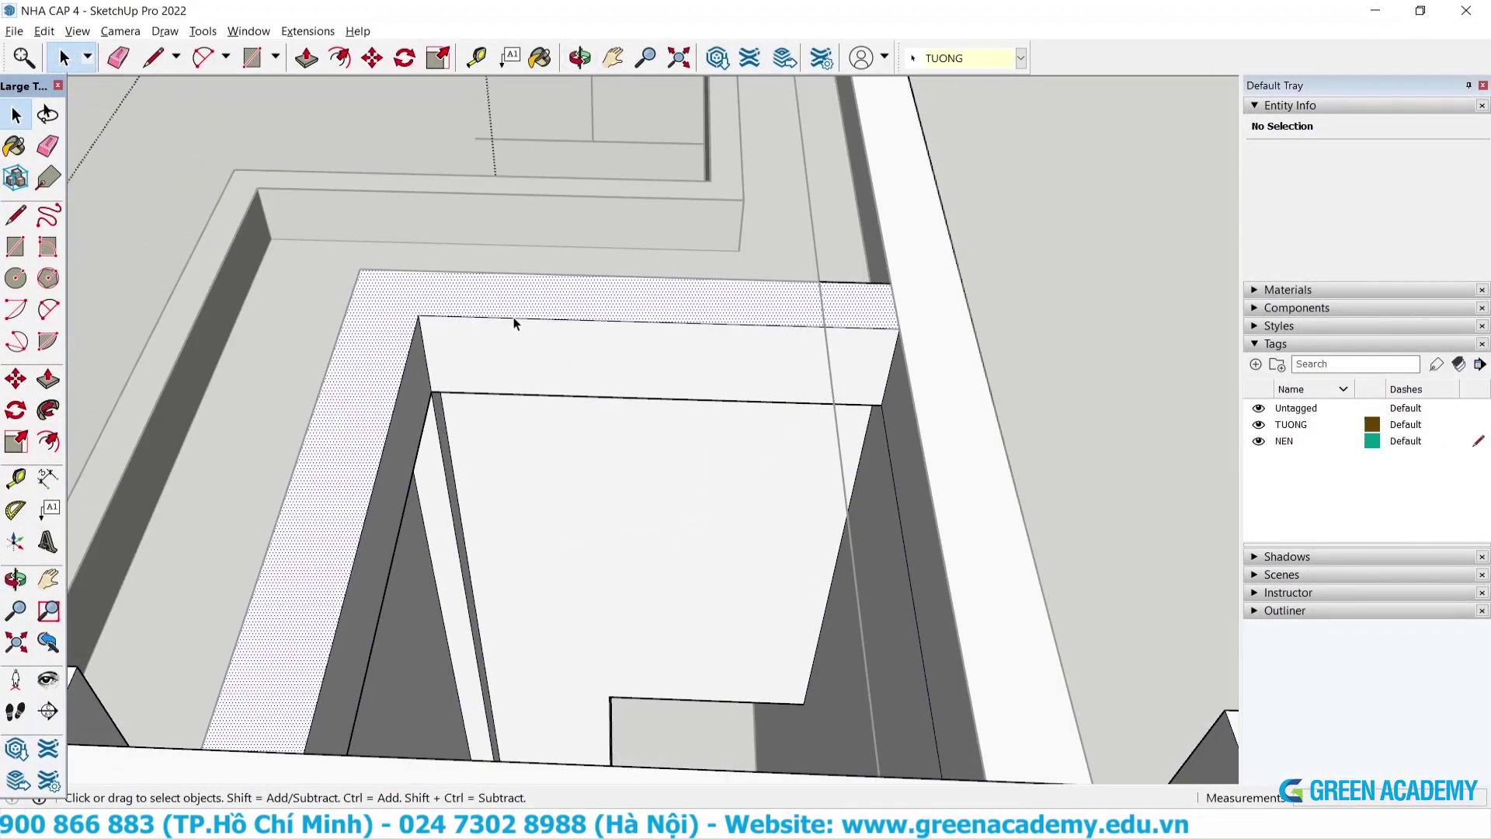
{"action": "left_click", "coordinate": [514, 319]}
{"action": "middle_click_drag", "start_coordinate": [514, 317], "coordinate": [451, 360]}
{"action": "key", "text": "m"}
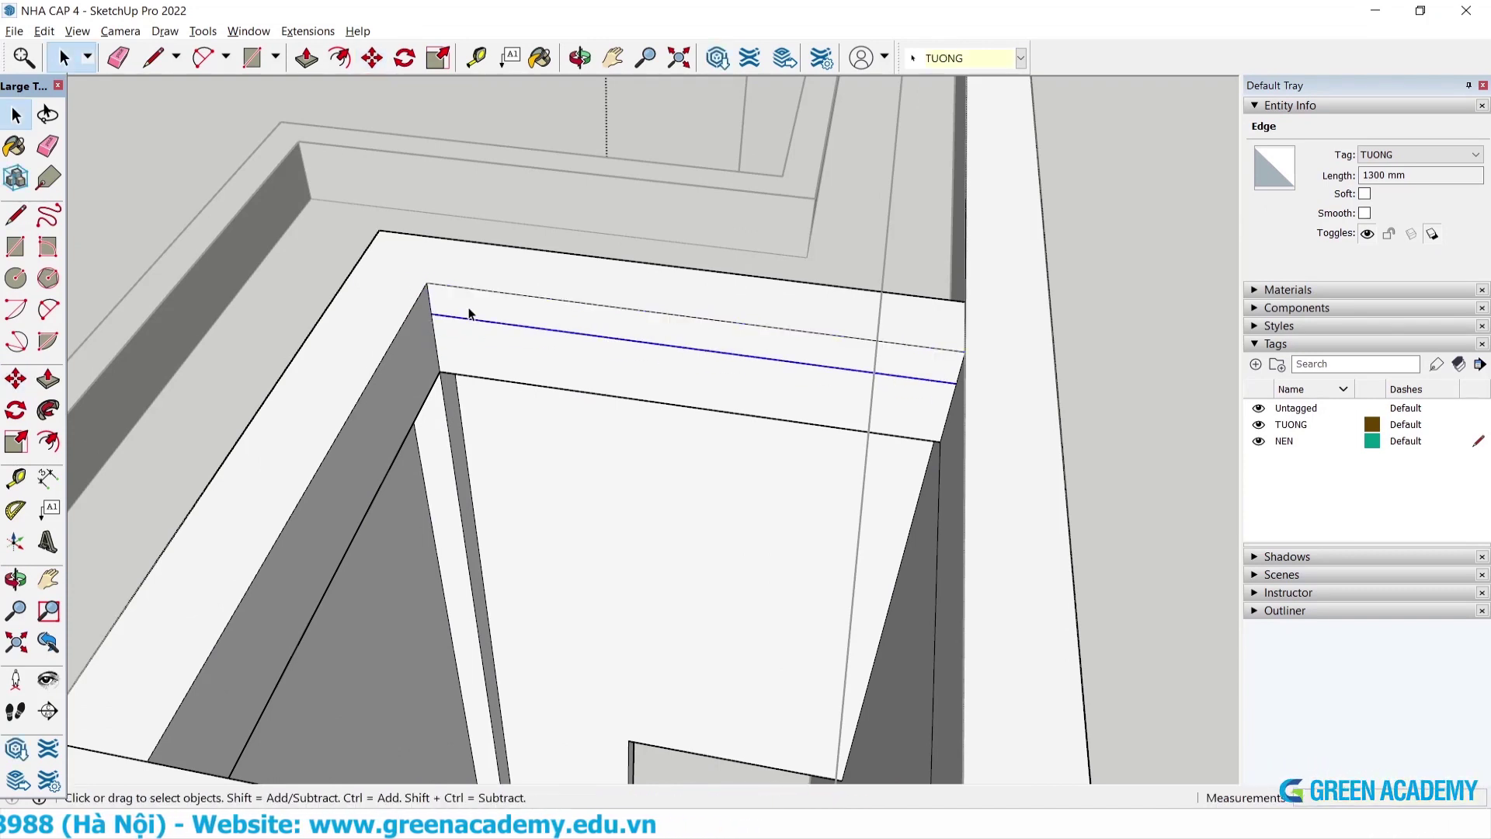
{"action": "mouse_move", "coordinate": [470, 316]}
{"action": "middle_mouse_down"}
{"action": "mouse_move", "coordinate": [435, 365]}
{"action": "mouse_move", "coordinate": [404, 373]}
{"action": "middle_mouse_up"}
{"action": "left_click", "coordinate": [404, 373]}
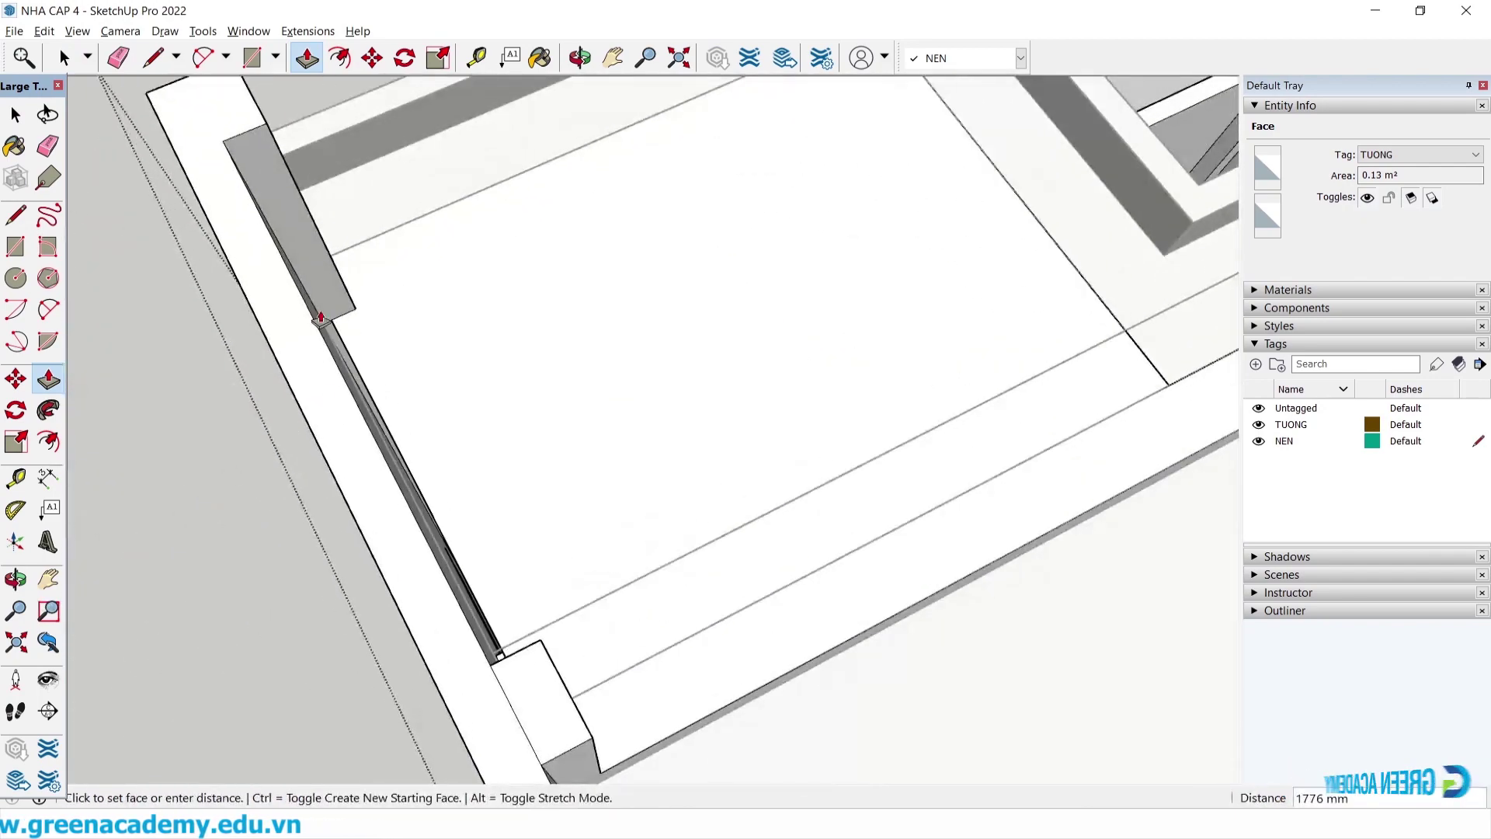
{"action": "key", "text": "space"}
Orbit to a steep side view of the exterior wall and balcony corner.
{"action": "mouse_move", "coordinate": [323, 312]}
{"action": "middle_mouse_down"}
{"action": "mouse_move", "coordinate": [390, 443]}
{"action": "mouse_move", "coordinate": [972, 306]}
{"action": "mouse_move", "coordinate": [670, 258]}
{"action": "mouse_move", "coordinate": [745, 316]}
{"action": "mouse_move", "coordinate": [901, 323]}
{"action": "mouse_move", "coordinate": [589, 334]}
{"action": "mouse_move", "coordinate": [741, 378]}
{"action": "mouse_move", "coordinate": [722, 305]}
{"action": "mouse_move", "coordinate": [676, 281]}
{"action": "middle_mouse_up"}
{"action": "mouse_move", "coordinate": [562, 292]}
{"action": "middle_mouse_down"}
{"action": "mouse_move", "coordinate": [662, 403]}
{"action": "mouse_move", "coordinate": [683, 336]}
{"action": "mouse_move", "coordinate": [759, 346]}
{"action": "mouse_move", "coordinate": [754, 254]}
{"action": "middle_mouse_up"}
{"action": "scroll", "coordinate": [650, 303], "scroll_direction": "up", "scroll_amount": 2}
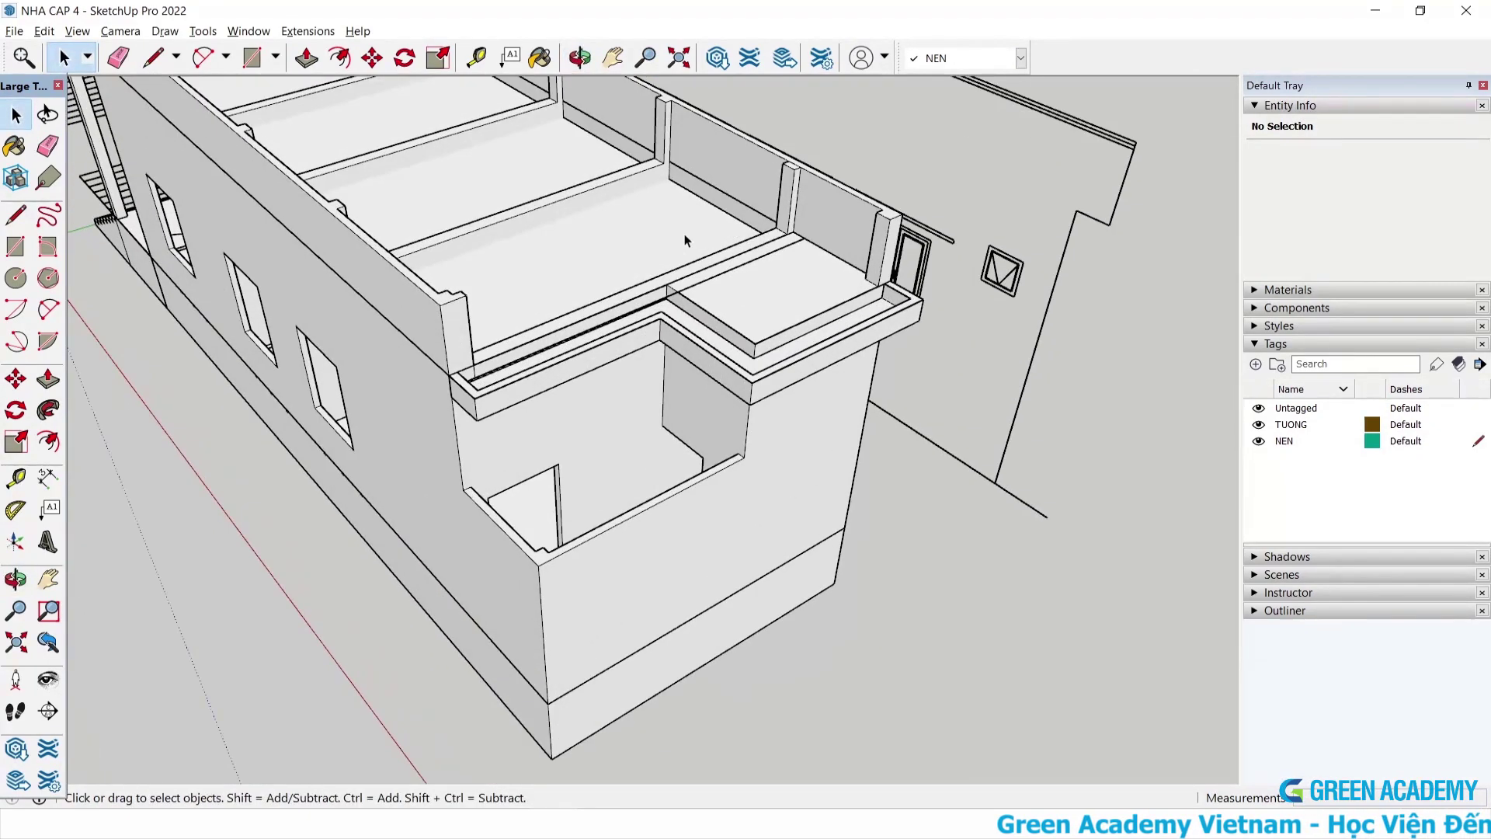
{"action": "scroll", "coordinate": [683, 234], "scroll_direction": "up", "scroll_amount": 2}
{"action": "middle_click_drag", "start_coordinate": [643, 310], "coordinate": [730, 365]}
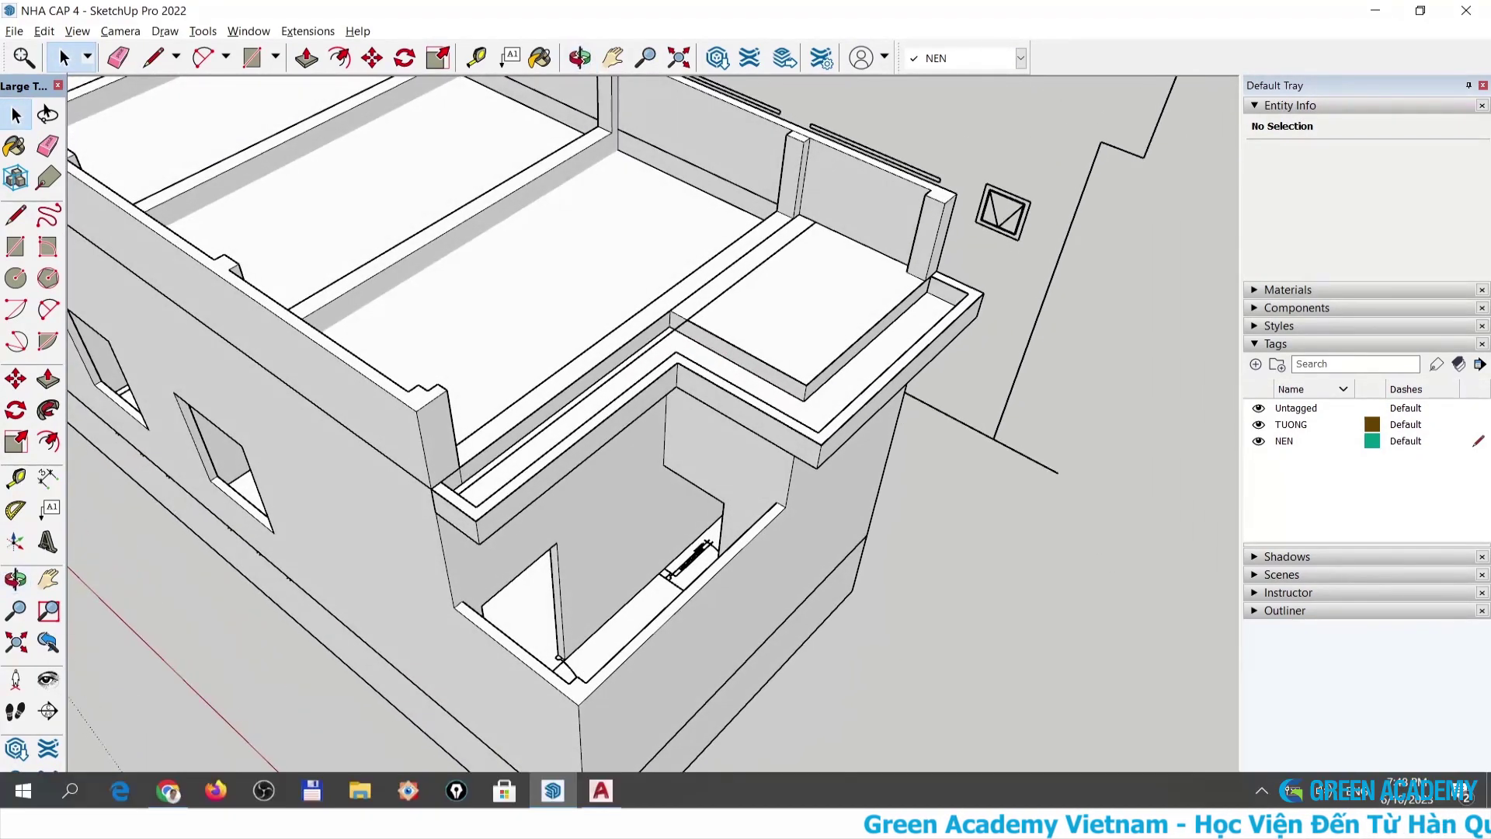
{"action": "left_click", "coordinate": [614, 790]}
{"action": "scroll", "coordinate": [500, 270], "scroll_direction": "up", "scroll_amount": 4}
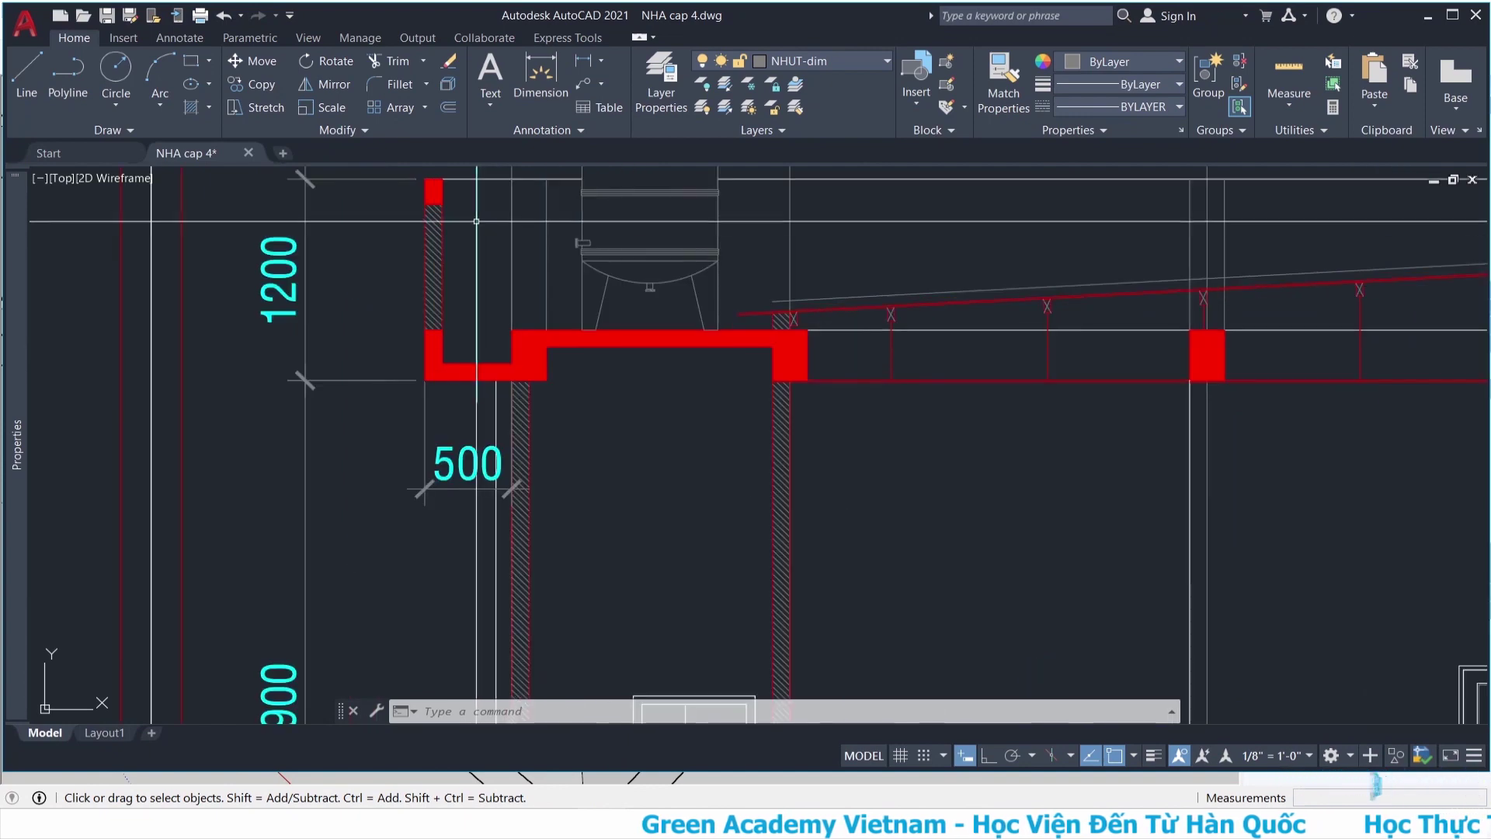
{"action": "scroll", "coordinate": [442, 392], "scroll_direction": "down", "scroll_amount": 4}
{"action": "scroll", "coordinate": [466, 295], "scroll_direction": "up", "scroll_amount": 3}
{"action": "scroll", "coordinate": [433, 340], "scroll_direction": "up", "scroll_amount": 1}
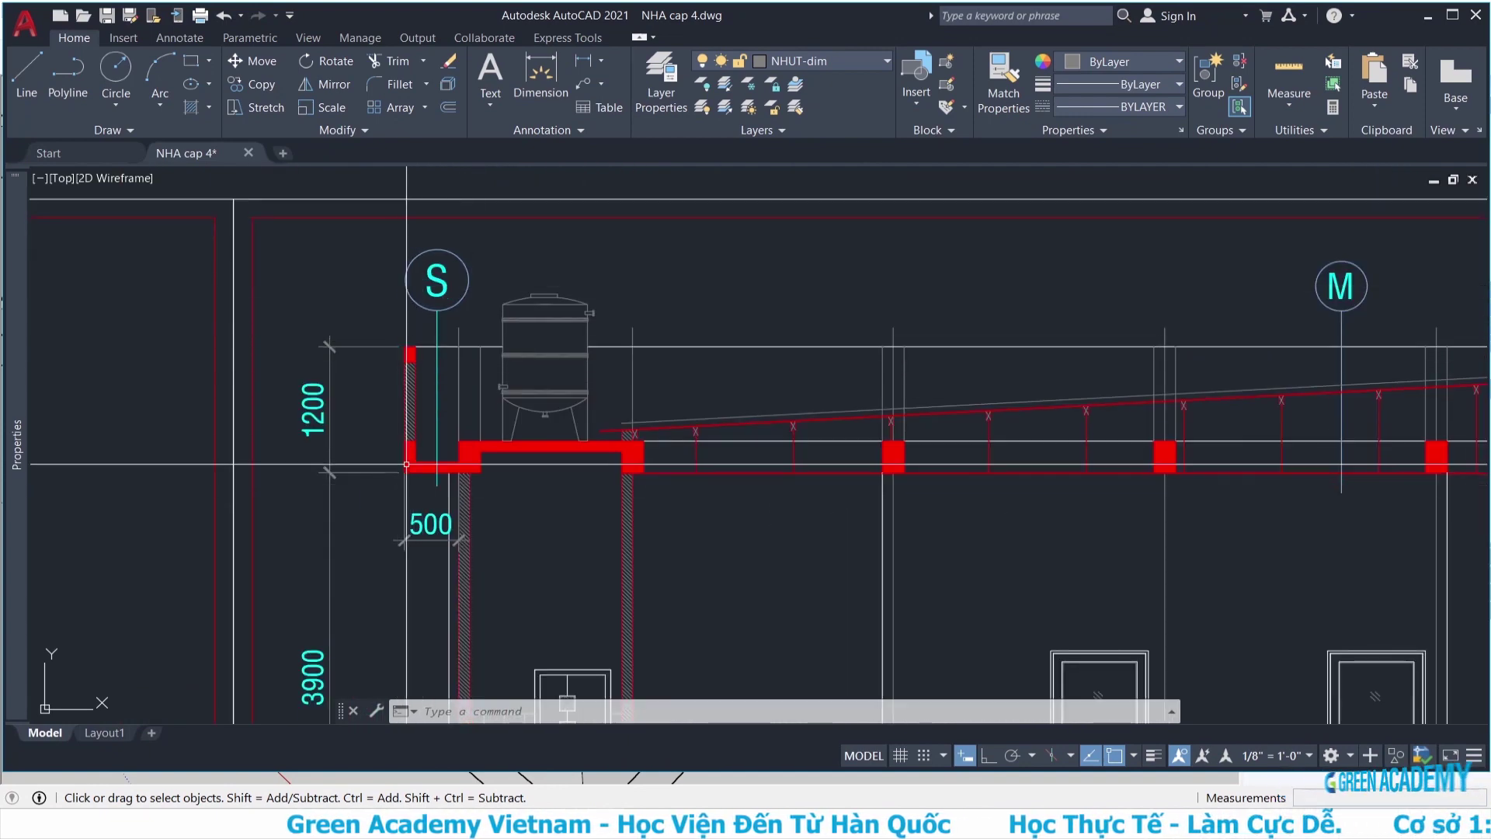
{"action": "scroll", "coordinate": [412, 350], "scroll_direction": "down", "scroll_amount": 4}
{"action": "scroll", "coordinate": [519, 303], "scroll_direction": "up", "scroll_amount": 2}
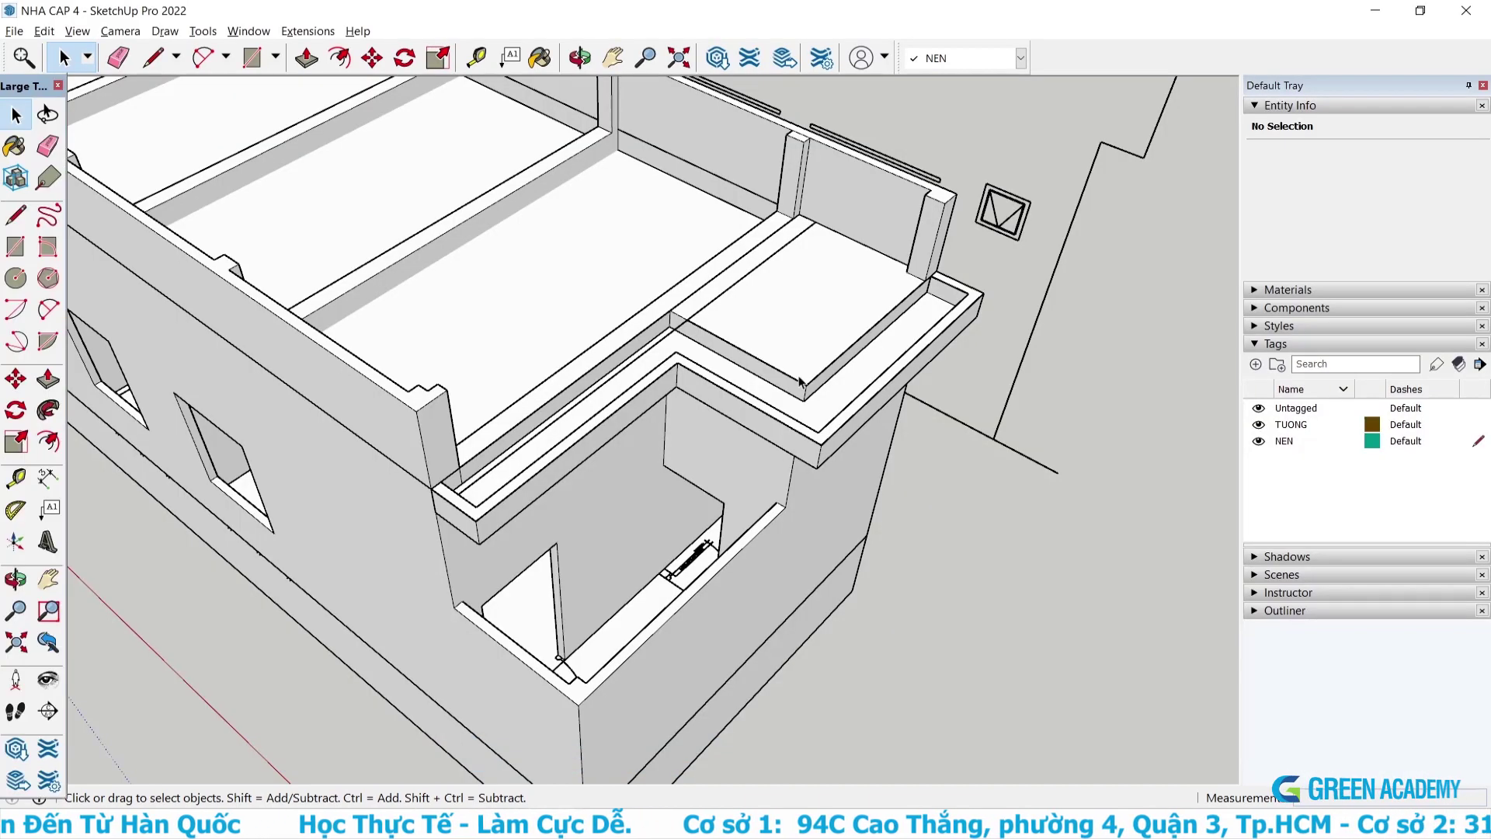
Push/Pull the balcony ledge group's top face up 900 mm into an L-shaped parapet.
{"action": "scroll", "coordinate": [847, 413], "scroll_direction": "up", "scroll_amount": 1}
{"action": "scroll", "coordinate": [968, 233], "scroll_direction": "up", "scroll_amount": 1}
{"action": "scroll", "coordinate": [974, 225], "scroll_direction": "up", "scroll_amount": 2}
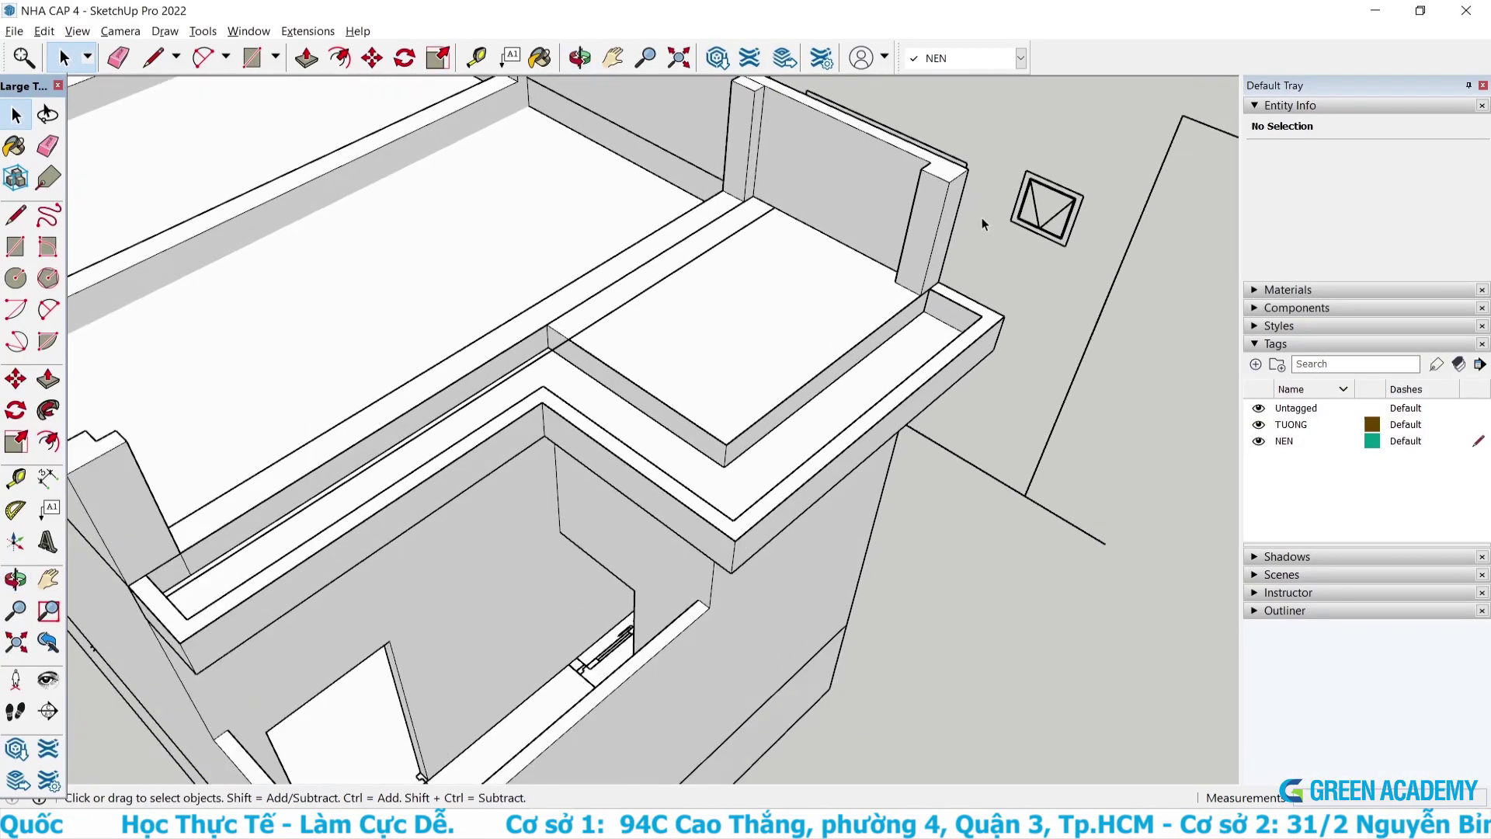
{"action": "scroll", "coordinate": [982, 217], "scroll_direction": "up", "scroll_amount": 1}
{"action": "mouse_move", "coordinate": [982, 203]}
{"action": "middle_mouse_down"}
{"action": "mouse_move", "coordinate": [954, 264]}
{"action": "mouse_move", "coordinate": [910, 296]}
{"action": "middle_mouse_up"}
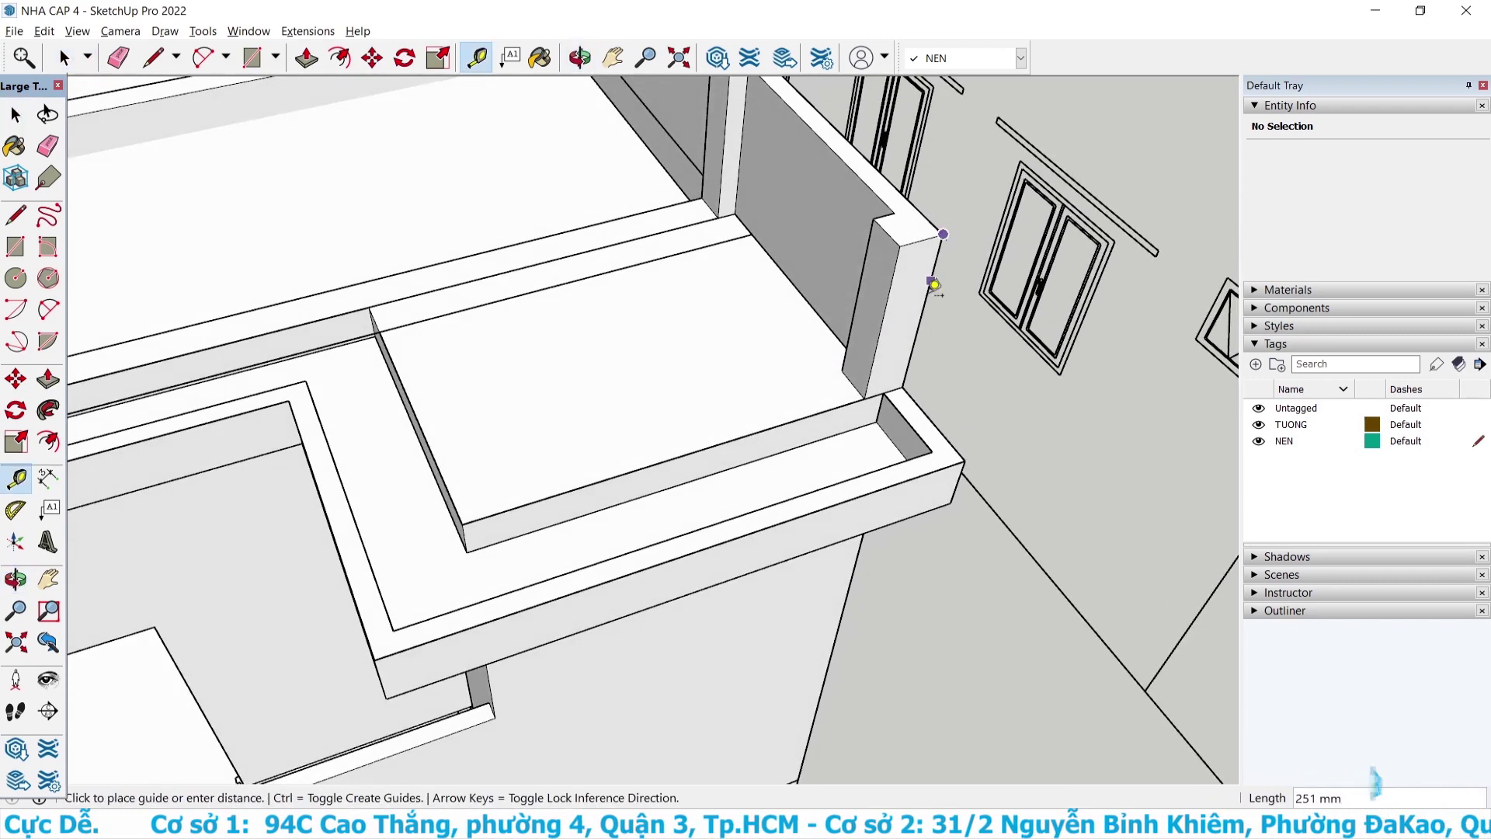
{"action": "double_click", "coordinate": [916, 419]}
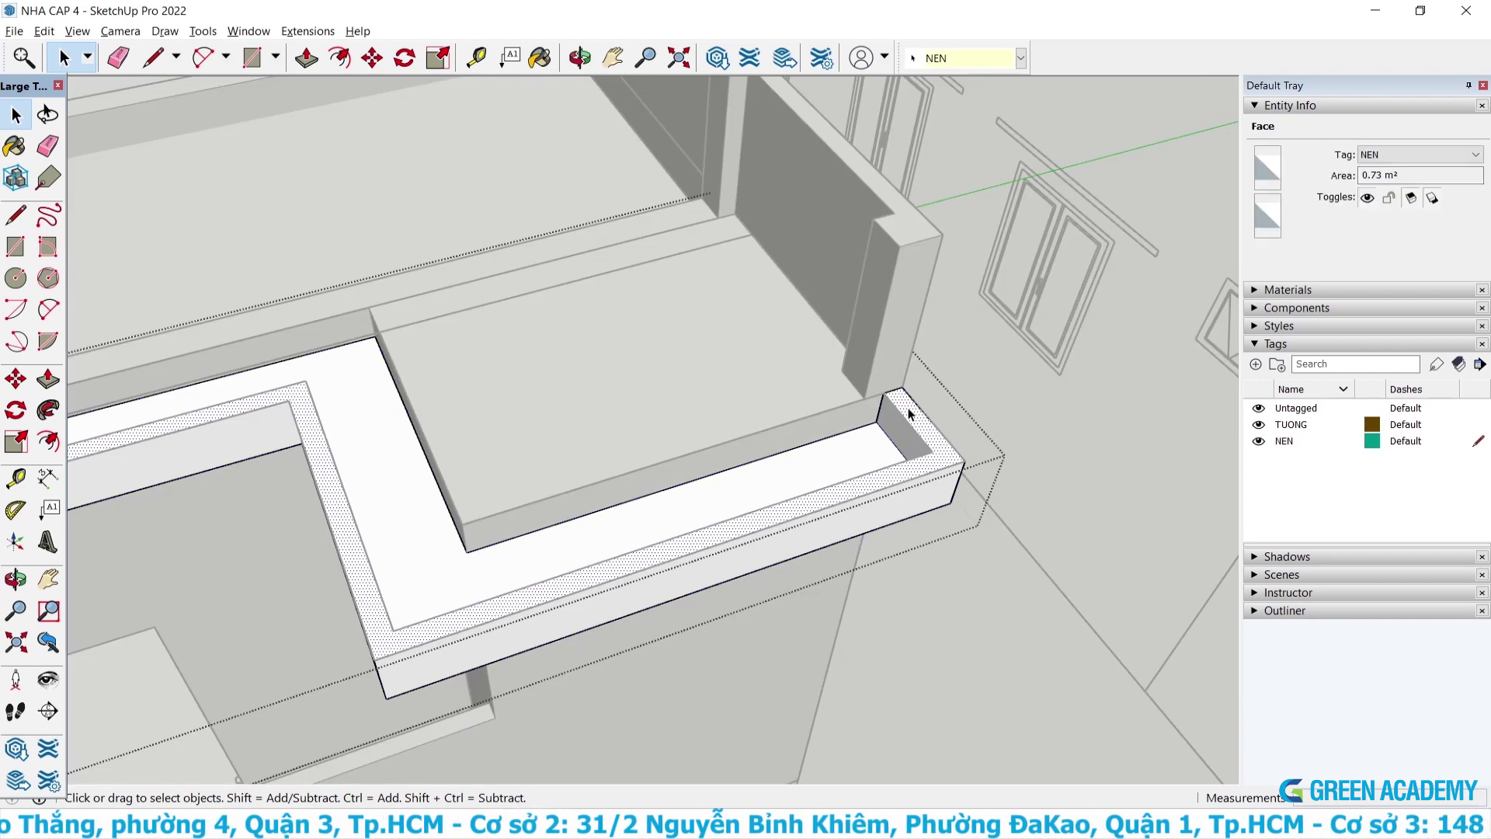
{"action": "left_click", "coordinate": [908, 418]}
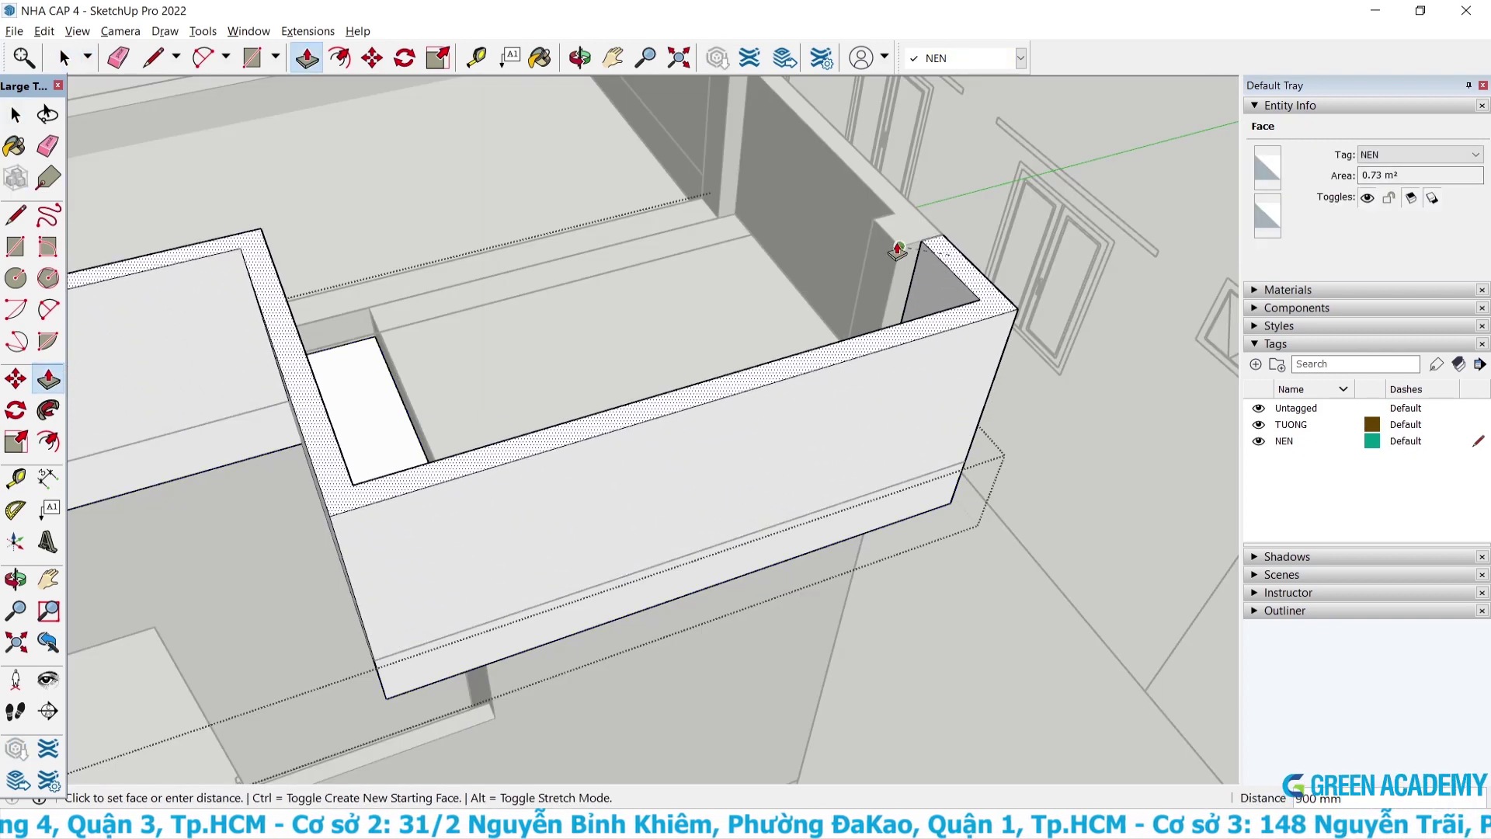
{"action": "left_click", "coordinate": [897, 250]}
{"action": "scroll", "coordinate": [989, 303], "scroll_direction": "down", "scroll_amount": 5}
{"action": "mouse_move", "coordinate": [954, 373]}
{"action": "middle_mouse_down"}
{"action": "mouse_move", "coordinate": [687, 418]}
{"action": "mouse_move", "coordinate": [766, 337]}
{"action": "mouse_move", "coordinate": [859, 283]}
{"action": "mouse_move", "coordinate": [970, 405]}
{"action": "mouse_move", "coordinate": [699, 366]}
{"action": "mouse_move", "coordinate": [893, 344]}
{"action": "mouse_move", "coordinate": [1013, 408]}
{"action": "mouse_move", "coordinate": [1072, 357]}
{"action": "mouse_move", "coordinate": [287, 439]}
{"action": "mouse_move", "coordinate": [380, 562]}
{"action": "mouse_move", "coordinate": [616, 342]}
{"action": "mouse_move", "coordinate": [525, 445]}
{"action": "mouse_move", "coordinate": [590, 388]}
{"action": "middle_mouse_up"}
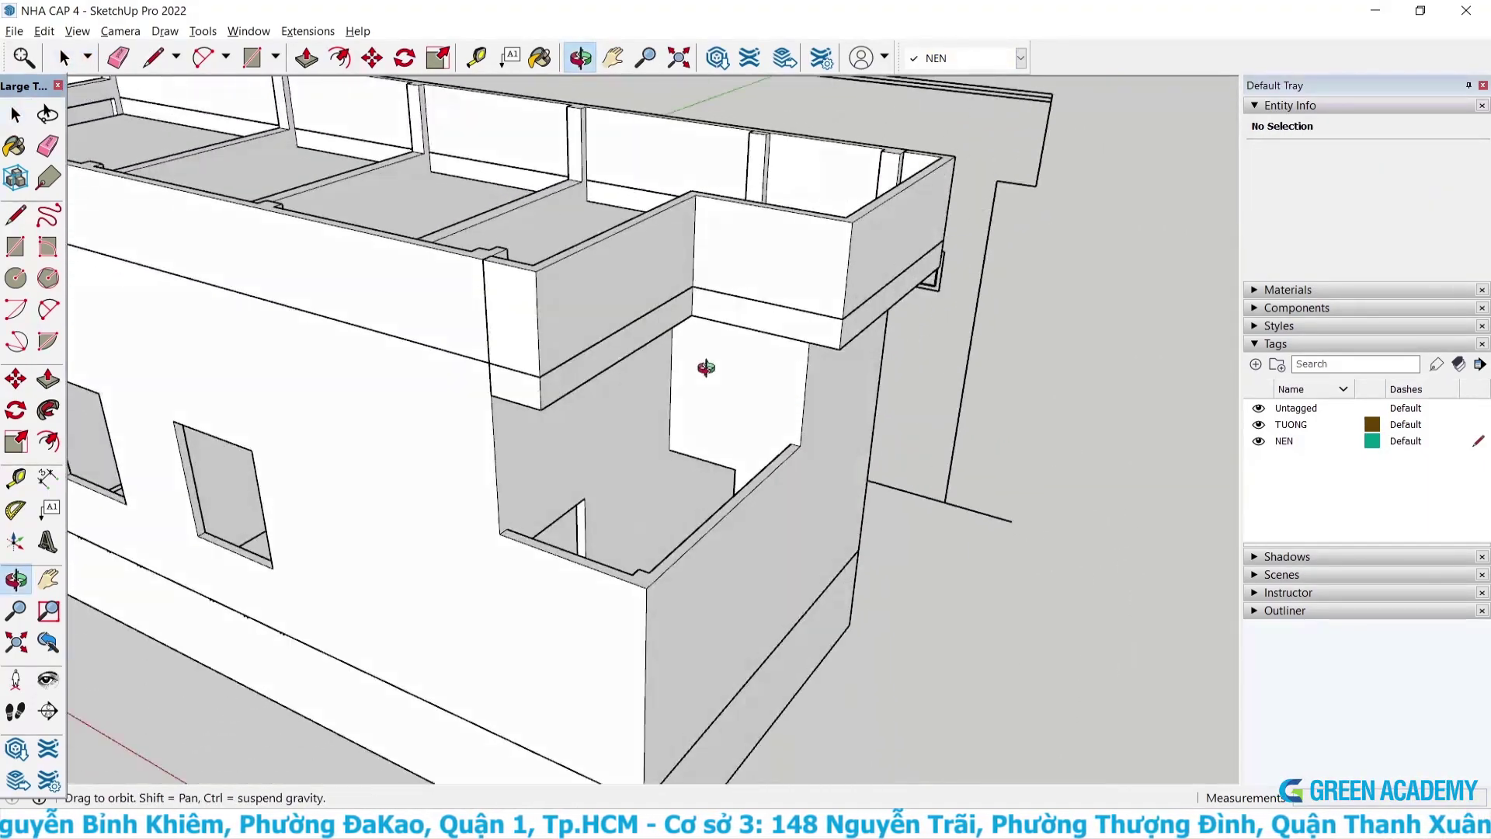
{"action": "scroll", "coordinate": [699, 366], "scroll_direction": "down", "scroll_amount": 3}
{"action": "scroll", "coordinate": [699, 366], "scroll_direction": "down", "scroll_amount": 3}
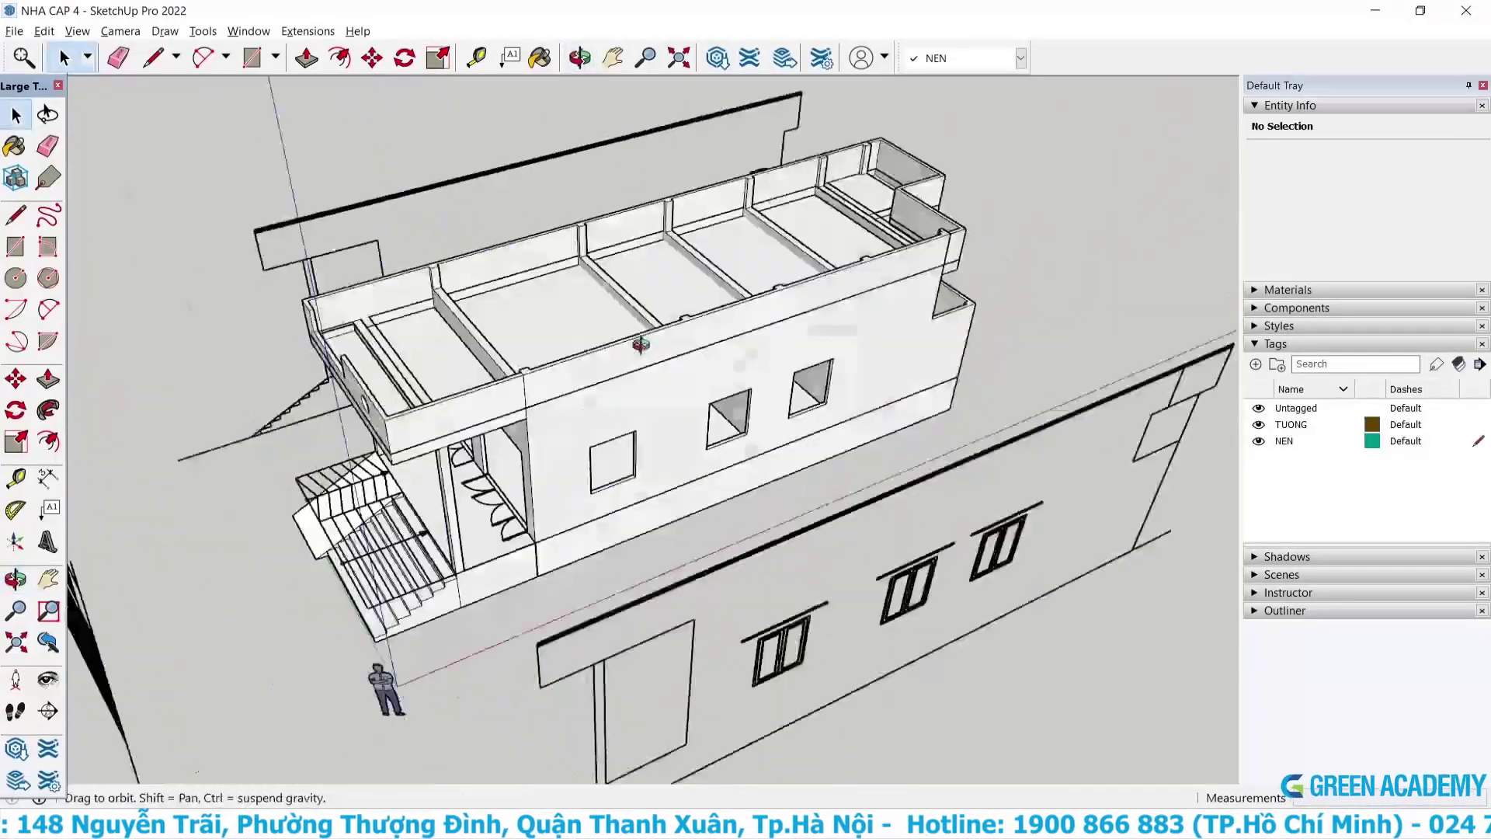
Deepen the roof beam by pushing its underside face downward.
{"action": "scroll", "coordinate": [682, 365], "scroll_direction": "up", "scroll_amount": 3}
{"action": "left_click", "coordinate": [681, 366]}
{"action": "scroll", "coordinate": [847, 318], "scroll_direction": "up", "scroll_amount": 2}
{"action": "left_click", "coordinate": [760, 304]}
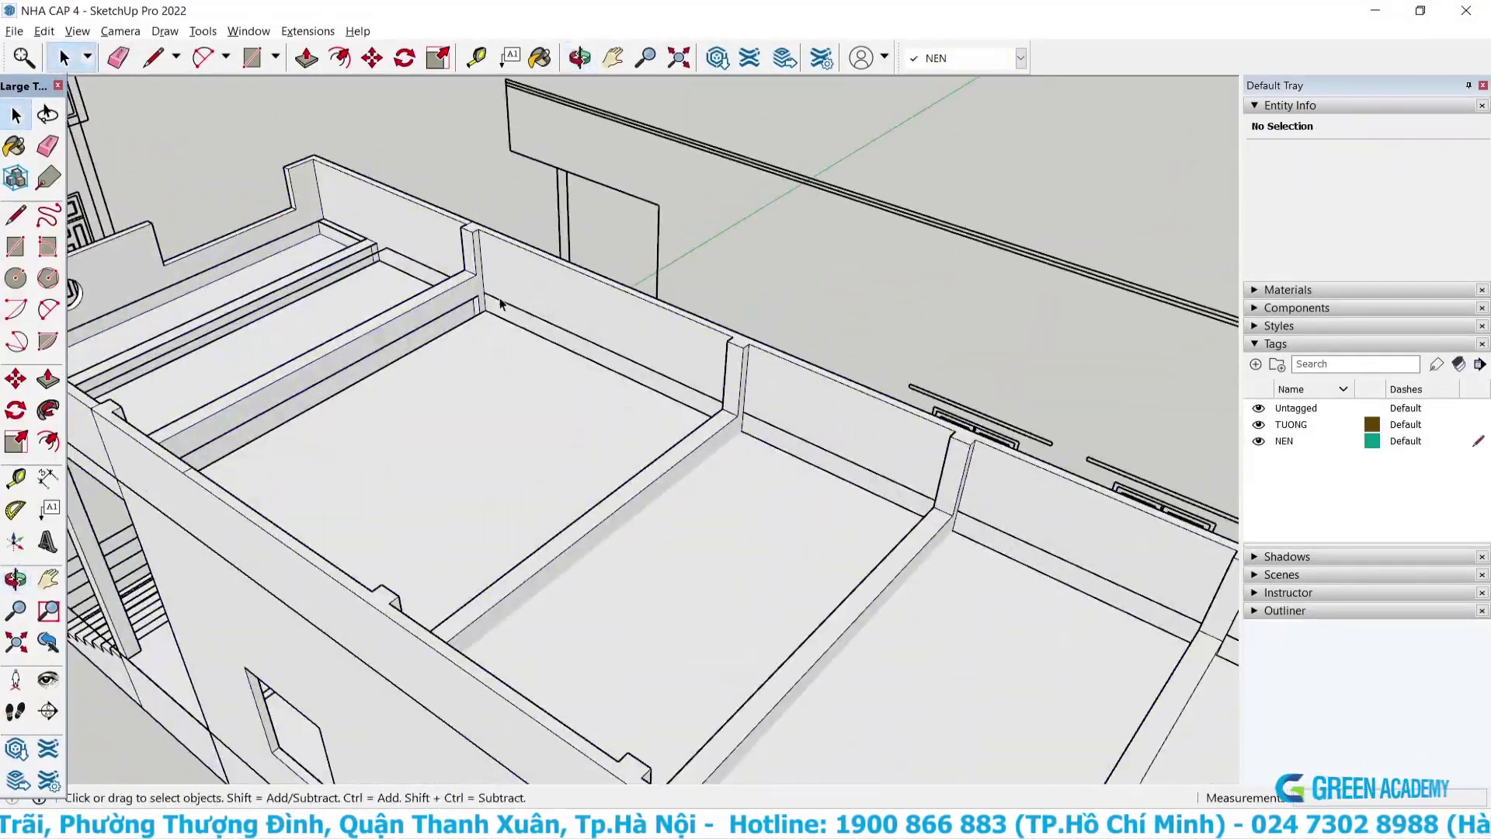
{"action": "scroll", "coordinate": [760, 304], "scroll_direction": "up", "scroll_amount": 3}
{"action": "mouse_move", "coordinate": [435, 339]}
{"action": "middle_mouse_down"}
{"action": "mouse_move", "coordinate": [566, 296]}
{"action": "mouse_move", "coordinate": [642, 316]}
{"action": "mouse_move", "coordinate": [572, 272]}
{"action": "mouse_move", "coordinate": [592, 300]}
{"action": "mouse_move", "coordinate": [933, 300]}
{"action": "mouse_move", "coordinate": [905, 269]}
{"action": "mouse_move", "coordinate": [526, 266]}
{"action": "mouse_move", "coordinate": [532, 289]}
{"action": "mouse_move", "coordinate": [476, 240]}
{"action": "mouse_move", "coordinate": [505, 133]}
{"action": "mouse_move", "coordinate": [499, 184]}
{"action": "mouse_move", "coordinate": [519, 193]}
{"action": "mouse_move", "coordinate": [526, 168]}
{"action": "middle_mouse_up"}
{"action": "scroll", "coordinate": [532, 284], "scroll_direction": "up", "scroll_amount": 2}
{"action": "scroll", "coordinate": [522, 216], "scroll_direction": "up", "scroll_amount": 2}
{"action": "scroll", "coordinate": [468, 306], "scroll_direction": "up", "scroll_amount": 1}
{"action": "scroll", "coordinate": [513, 205], "scroll_direction": "up", "scroll_amount": 2}
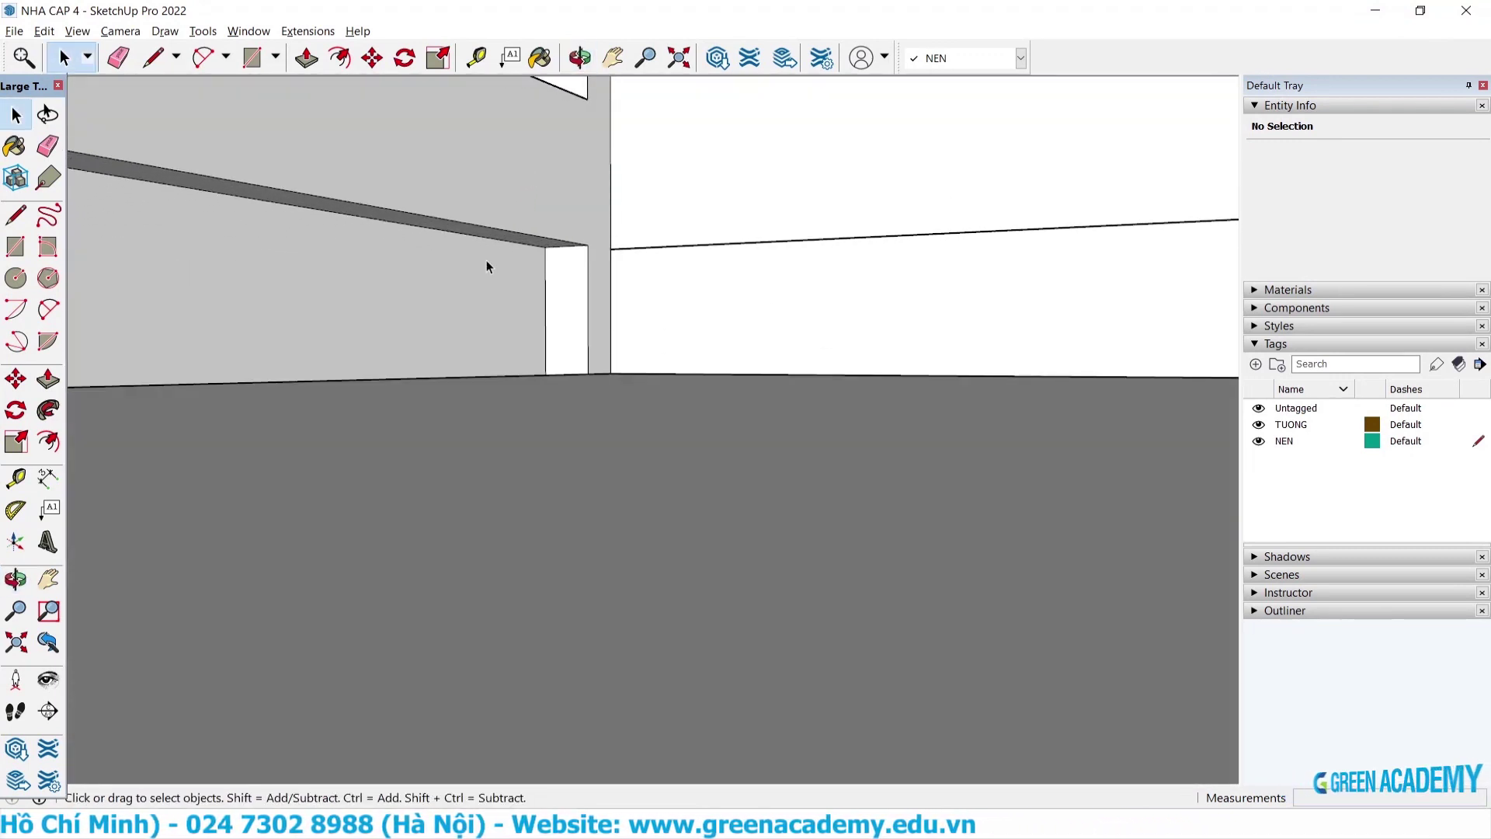
{"action": "left_click", "coordinate": [494, 228]}
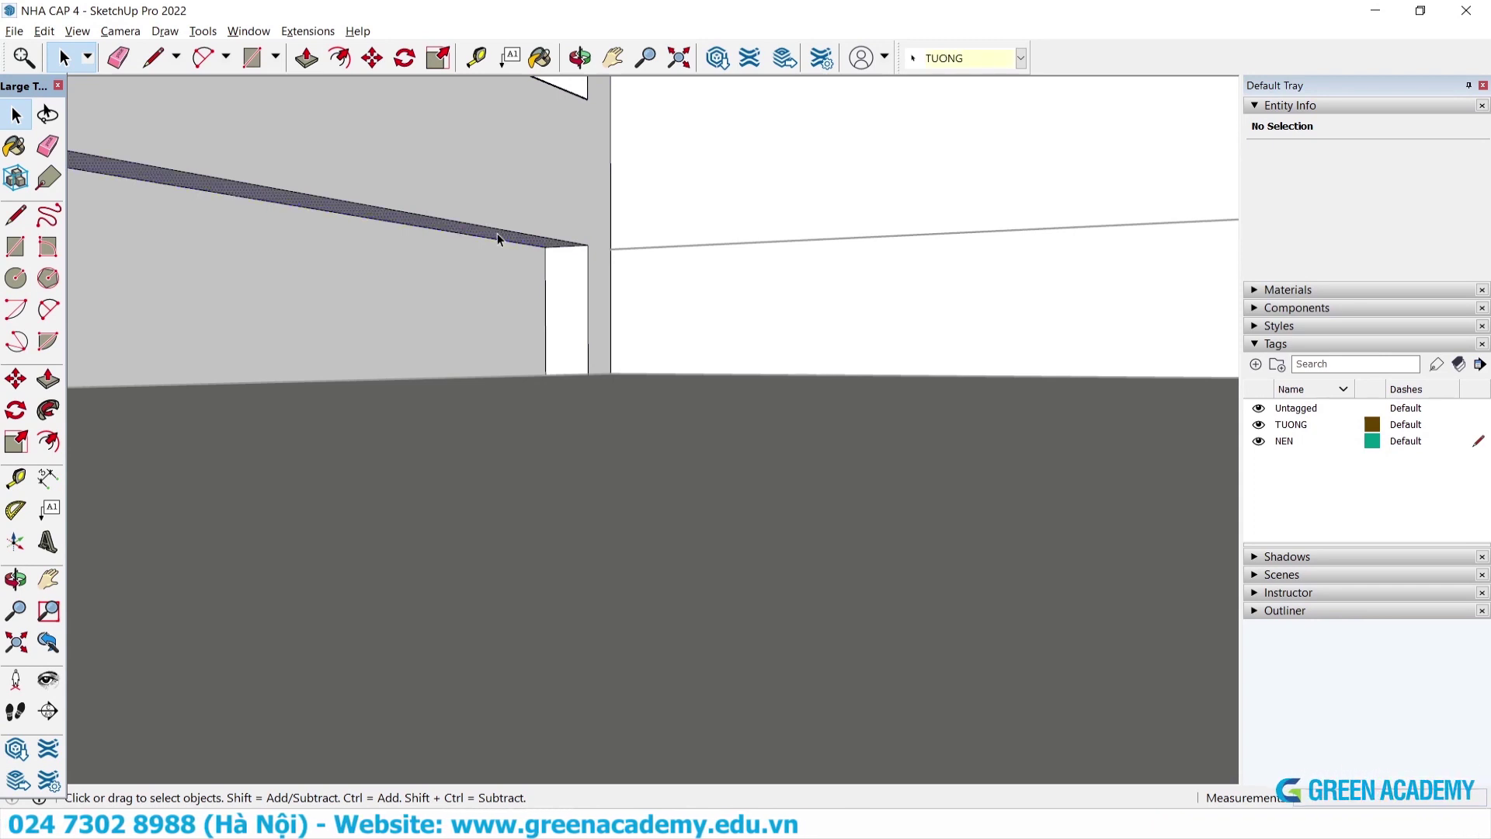
{"action": "key", "text": "p"}
{"action": "left_click", "coordinate": [496, 233]}
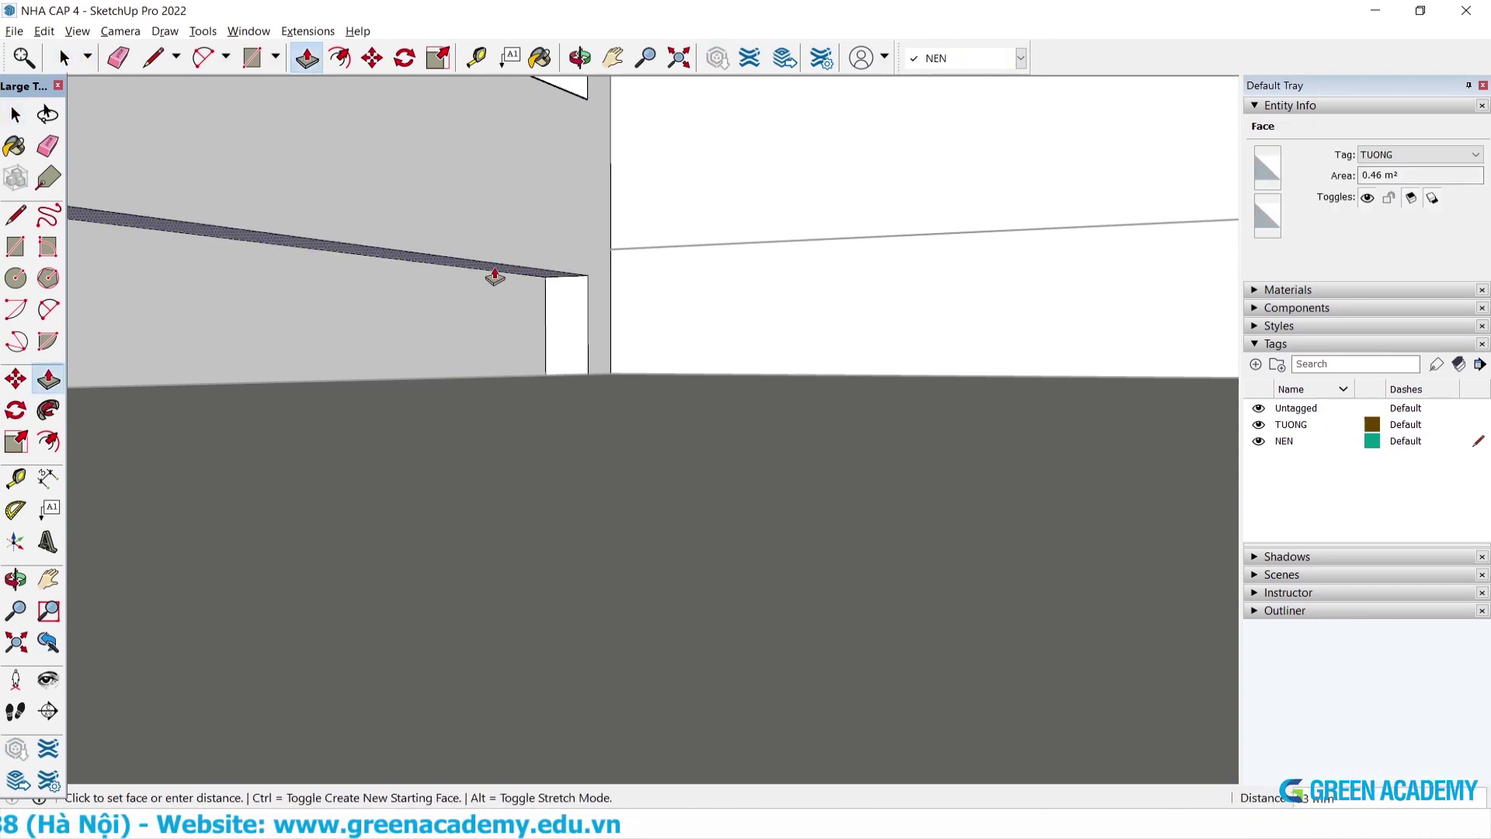
{"action": "left_click", "coordinate": [495, 277]}
{"action": "key", "text": "space"}
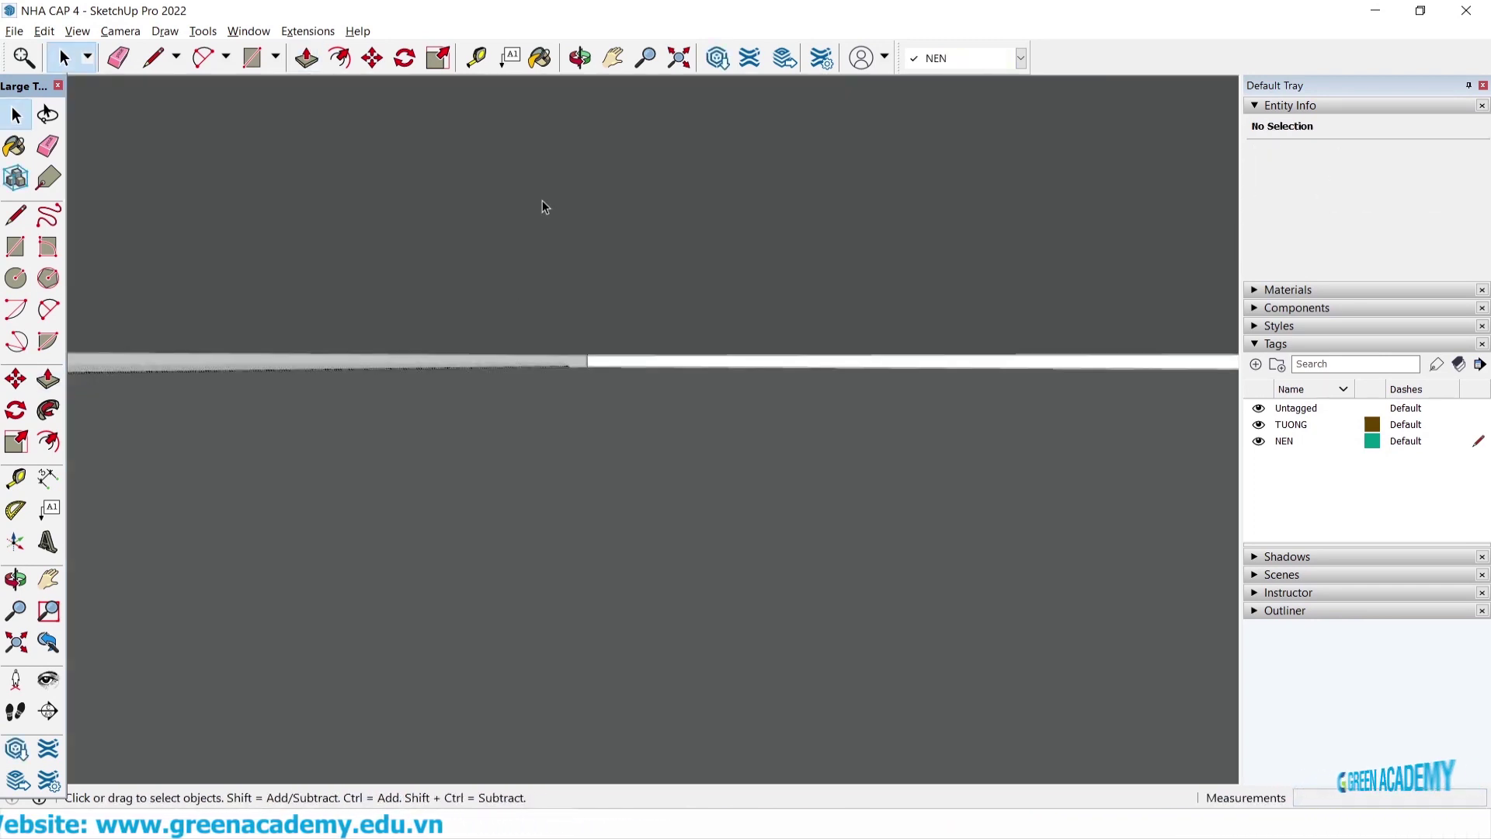
Push/Pull the wall's top face by 300 mm.
{"action": "middle_click_drag", "start_coordinate": [542, 203], "coordinate": [514, 313]}
{"action": "scroll", "coordinate": [272, 578], "scroll_direction": "down", "scroll_amount": 2}
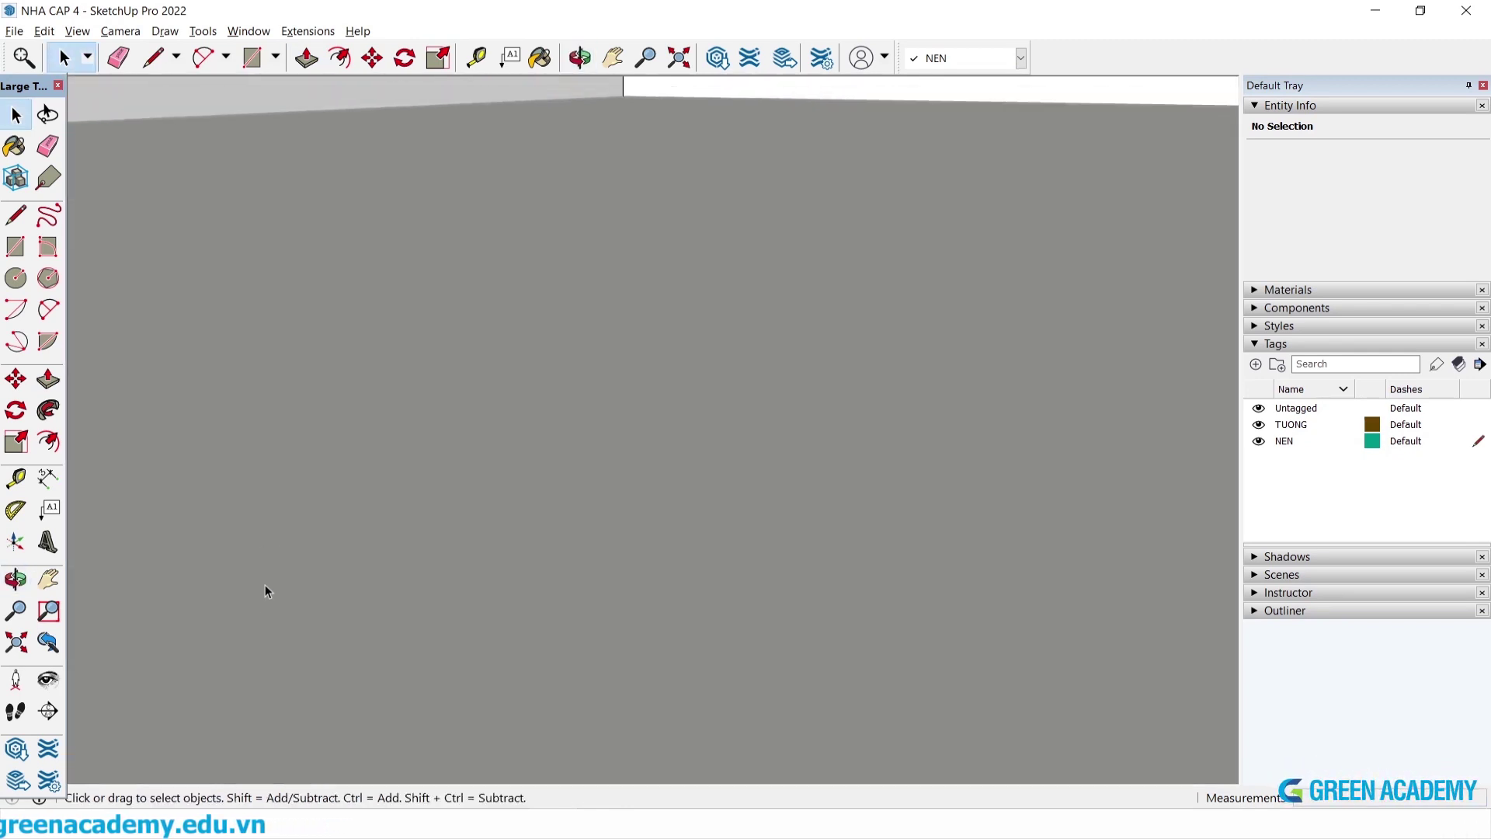
{"action": "scroll", "coordinate": [295, 586], "scroll_direction": "down", "scroll_amount": 2}
{"action": "scroll", "coordinate": [326, 598], "scroll_direction": "down", "scroll_amount": 3}
{"action": "scroll", "coordinate": [339, 612], "scroll_direction": "down", "scroll_amount": 3}
{"action": "scroll", "coordinate": [437, 170], "scroll_direction": "up", "scroll_amount": 2}
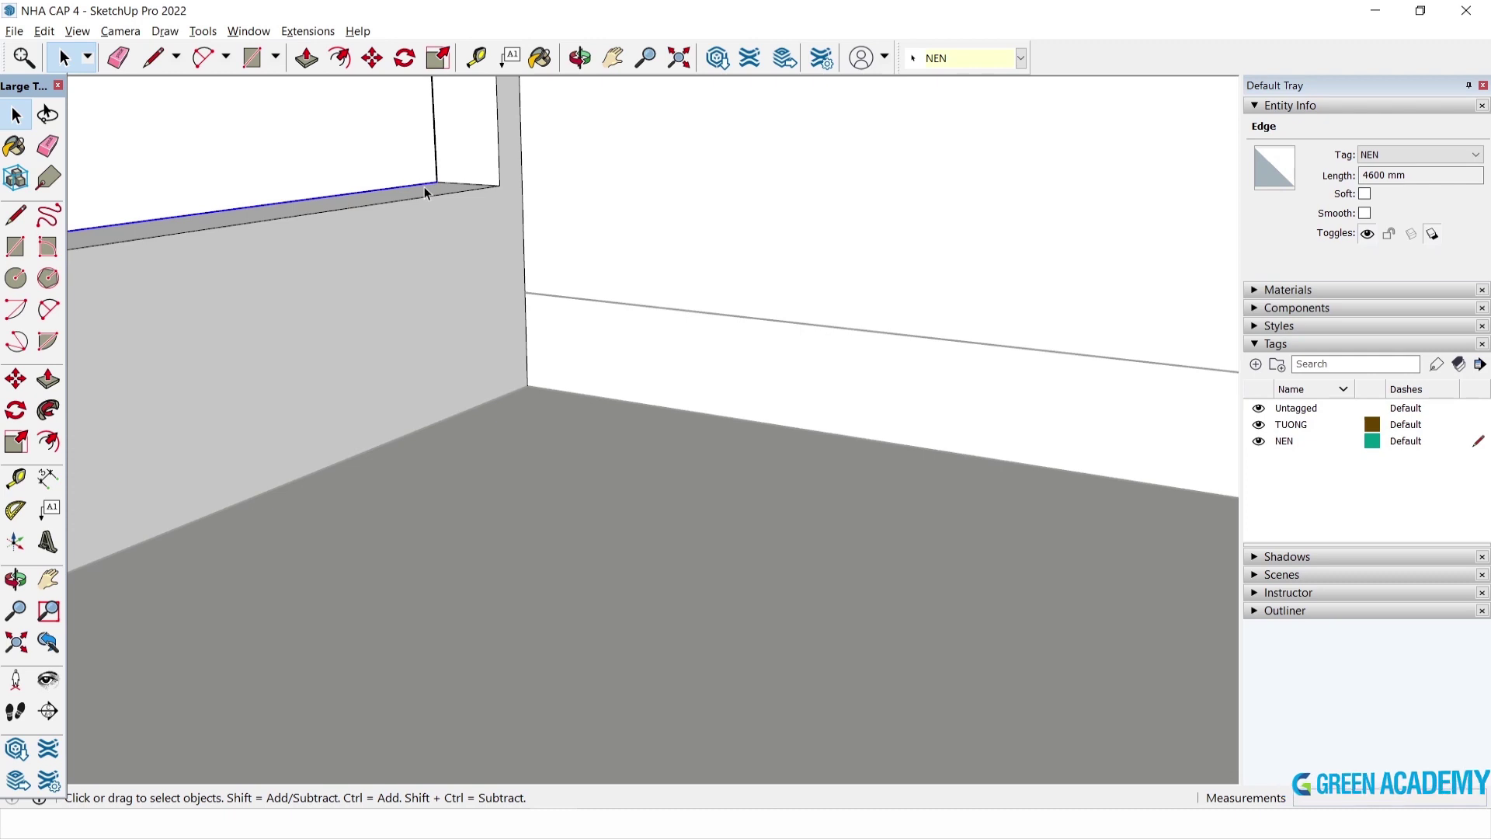
{"action": "left_click", "coordinate": [425, 195]}
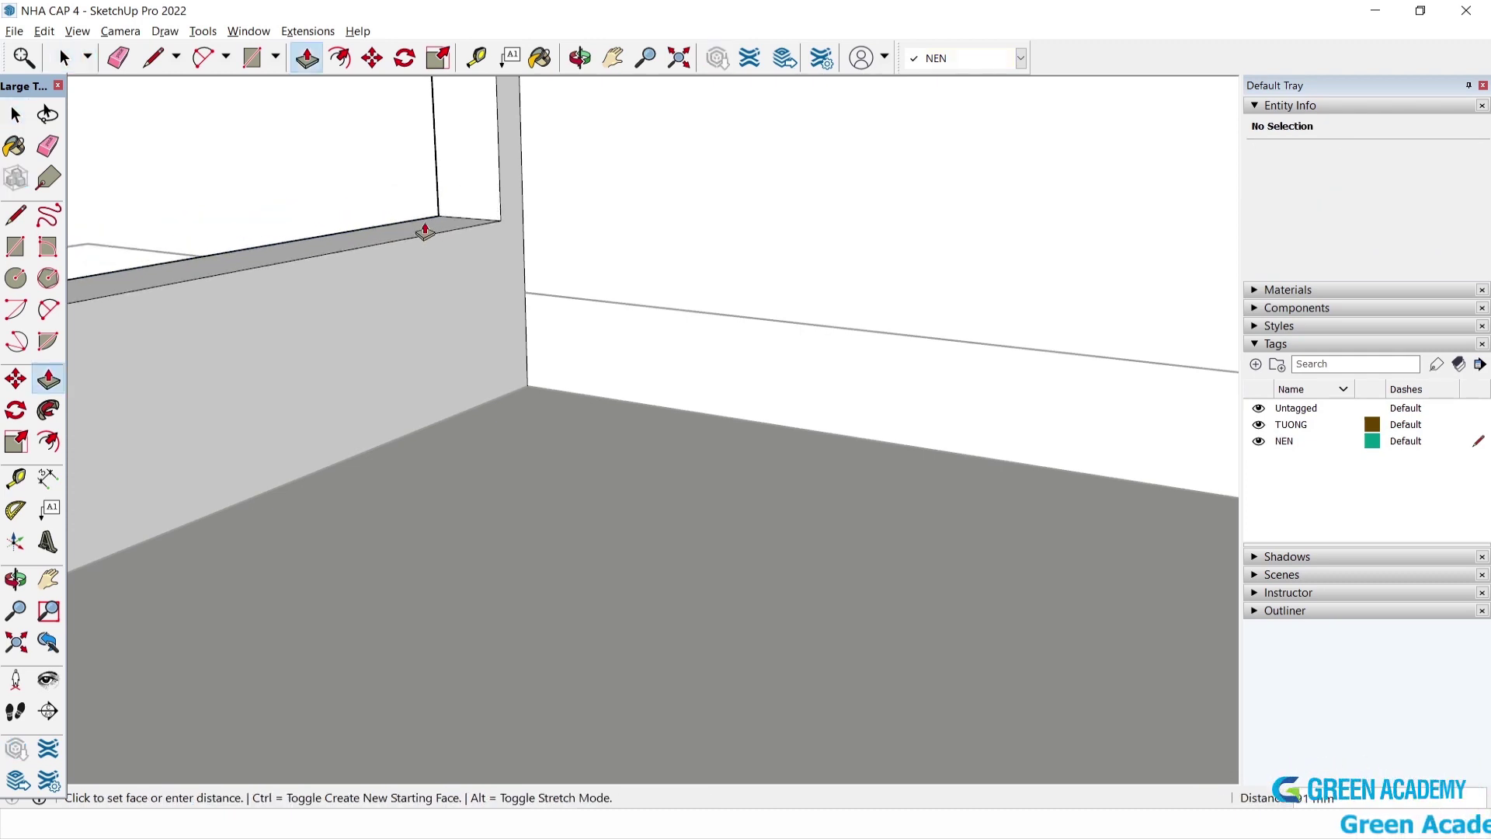
{"action": "type", "text": "300"}
{"action": "key", "text": "Return"}
Review the roof parapet bays, then bring up the AutoCAD NHA cap 4 section.
{"action": "mouse_move", "coordinate": [602, 325]}
{"action": "middle_mouse_down"}
{"action": "mouse_move", "coordinate": [761, 396]}
{"action": "mouse_move", "coordinate": [1085, 399]}
{"action": "mouse_move", "coordinate": [1110, 386]}
{"action": "middle_mouse_up"}
{"action": "scroll", "coordinate": [881, 330], "scroll_direction": "down", "scroll_amount": 5}
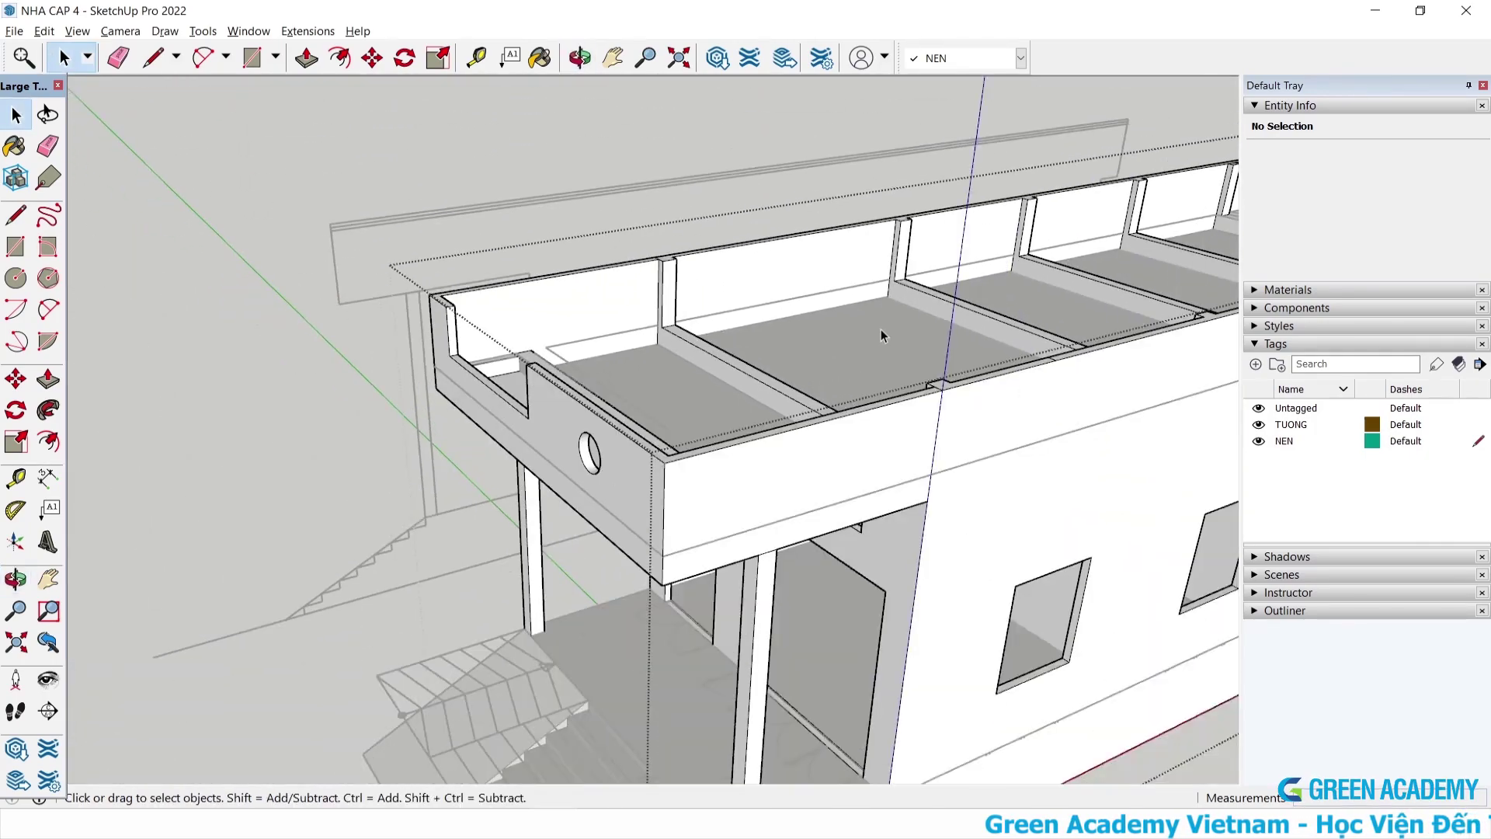
{"action": "middle_click_drag", "start_coordinate": [880, 329], "coordinate": [953, 321]}
{"action": "scroll", "coordinate": [952, 321], "scroll_direction": "up", "scroll_amount": 3}
{"action": "scroll", "coordinate": [538, 462], "scroll_direction": "up", "scroll_amount": 2}
{"action": "middle_click_drag", "start_coordinate": [538, 462], "coordinate": [578, 789]}
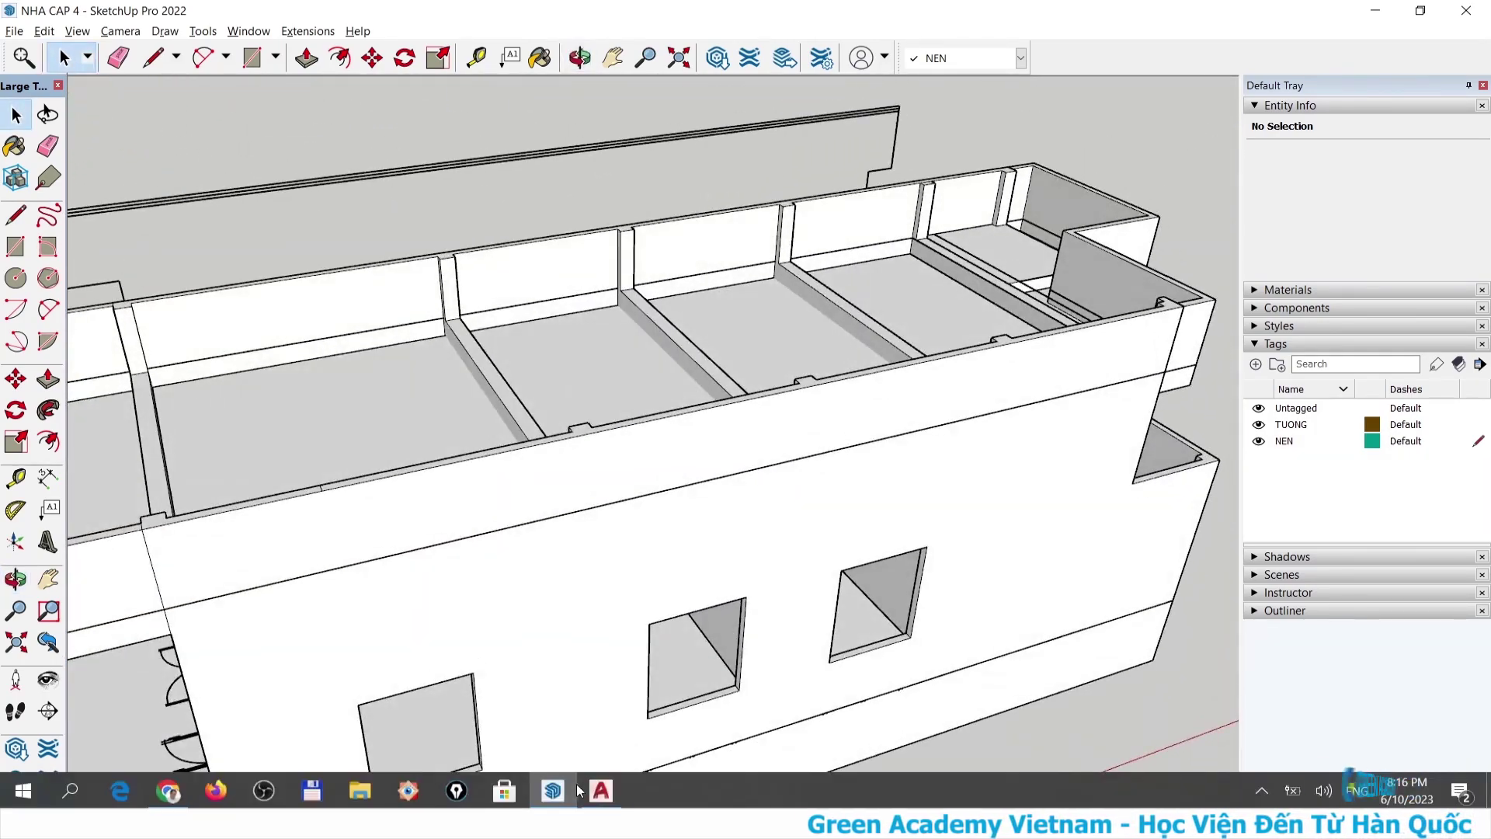
{"action": "left_click", "coordinate": [597, 799]}
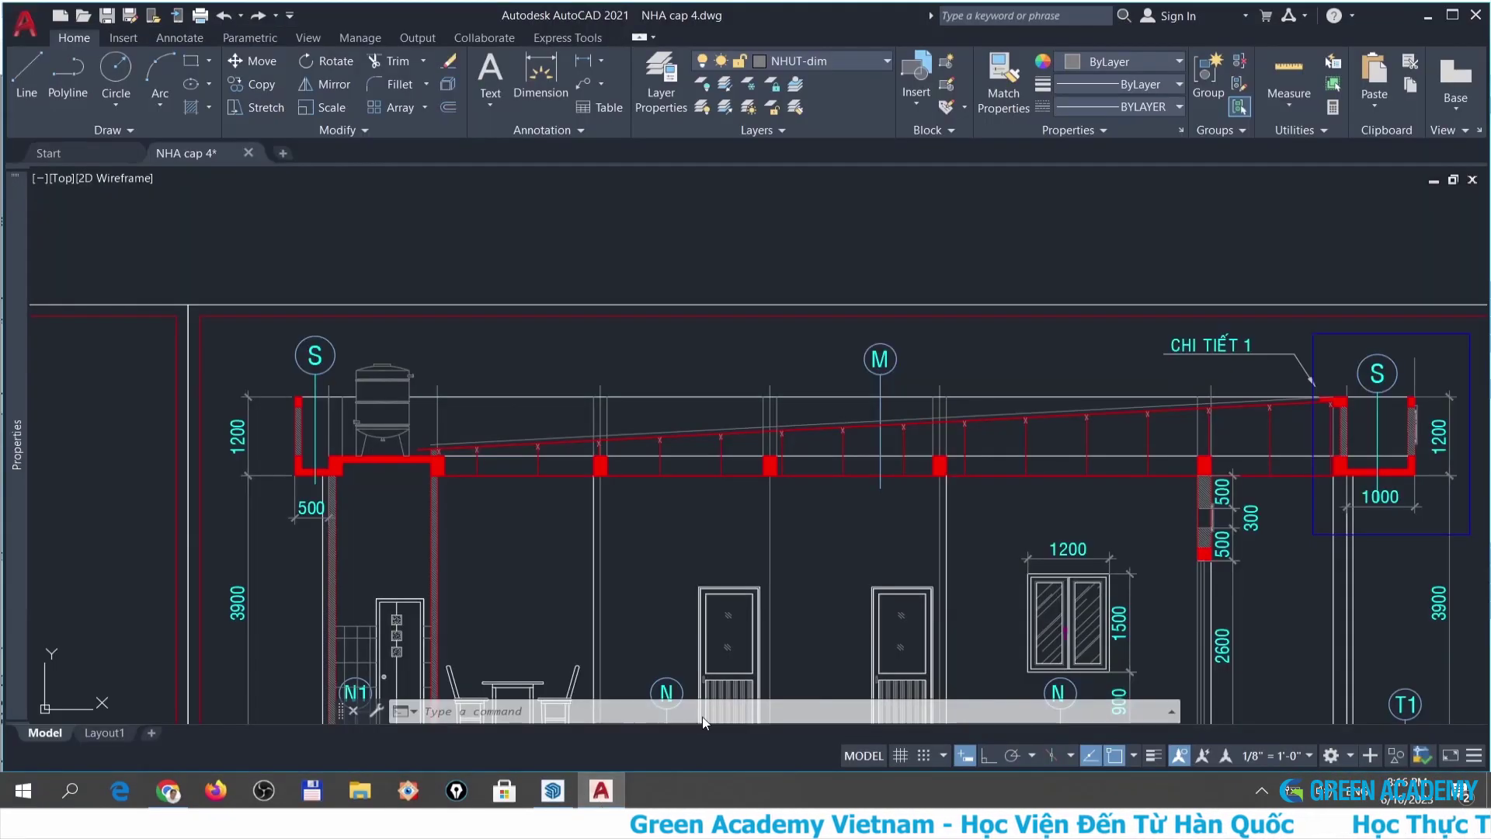
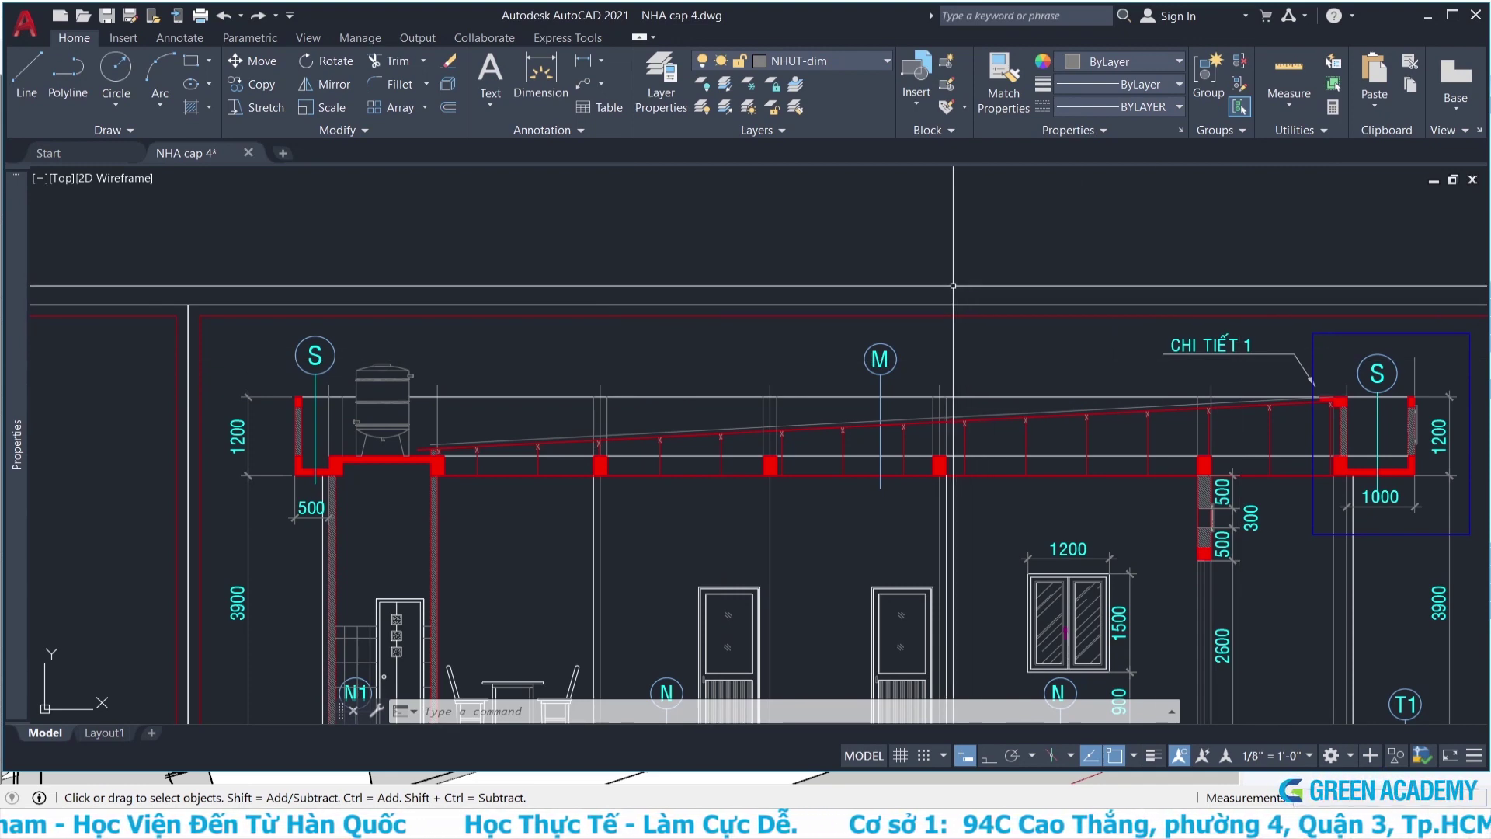
Pan and zoom across the sheets to the section A-A parapet detail (1200 high, 500 wide).
{"action": "scroll", "coordinate": [860, 318], "scroll_direction": "down", "scroll_amount": 5}
{"action": "scroll", "coordinate": [860, 319], "scroll_direction": "down", "scroll_amount": 1}
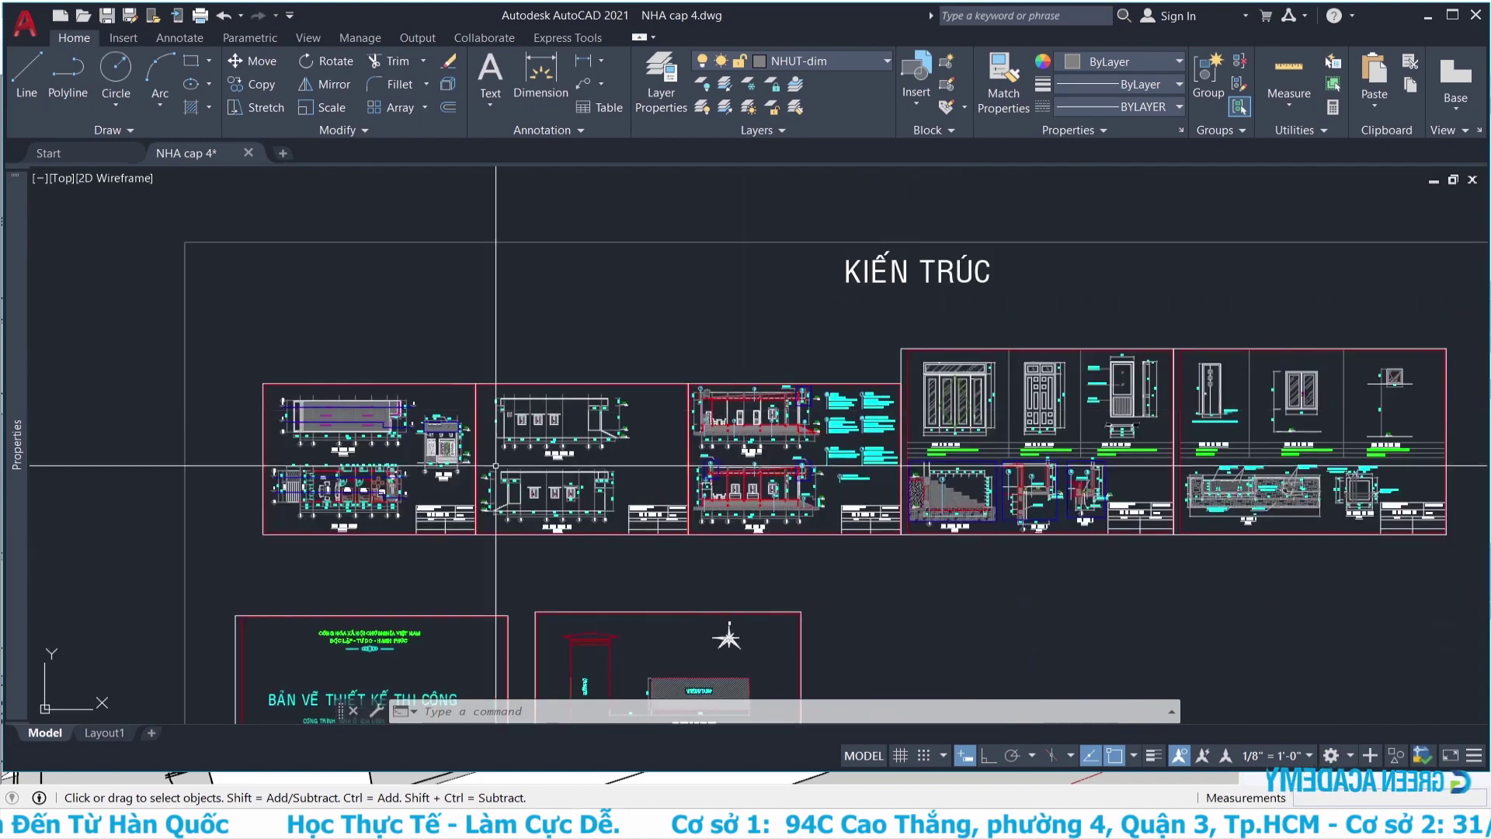
{"action": "scroll", "coordinate": [893, 259], "scroll_direction": "up", "scroll_amount": 5}
{"action": "scroll", "coordinate": [893, 259], "scroll_direction": "up", "scroll_amount": 3}
{"action": "middle_click_drag", "start_coordinate": [893, 259], "coordinate": [683, 397]}
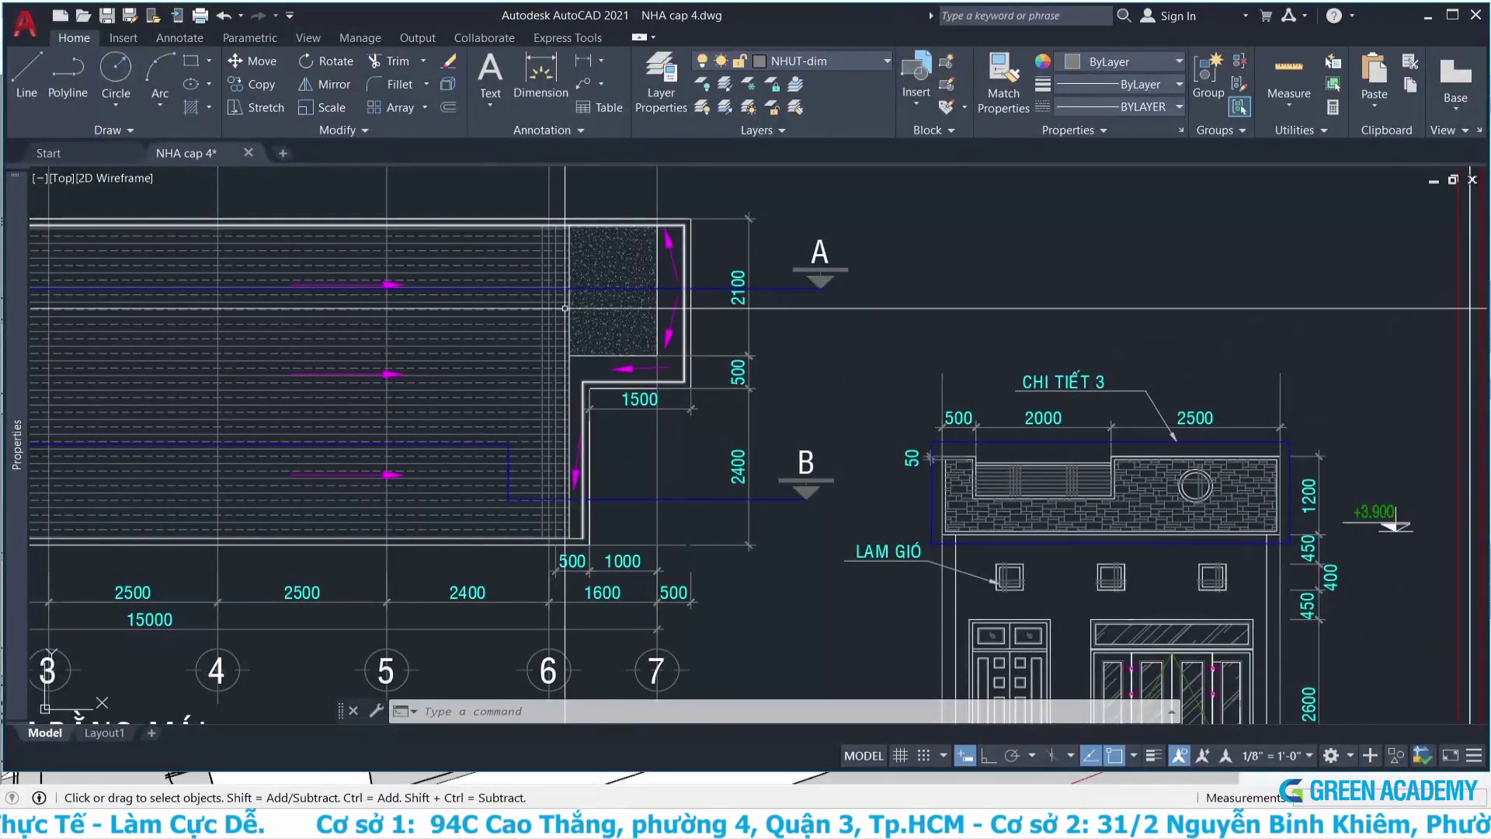
{"action": "scroll", "coordinate": [559, 288], "scroll_direction": "down", "scroll_amount": 6}
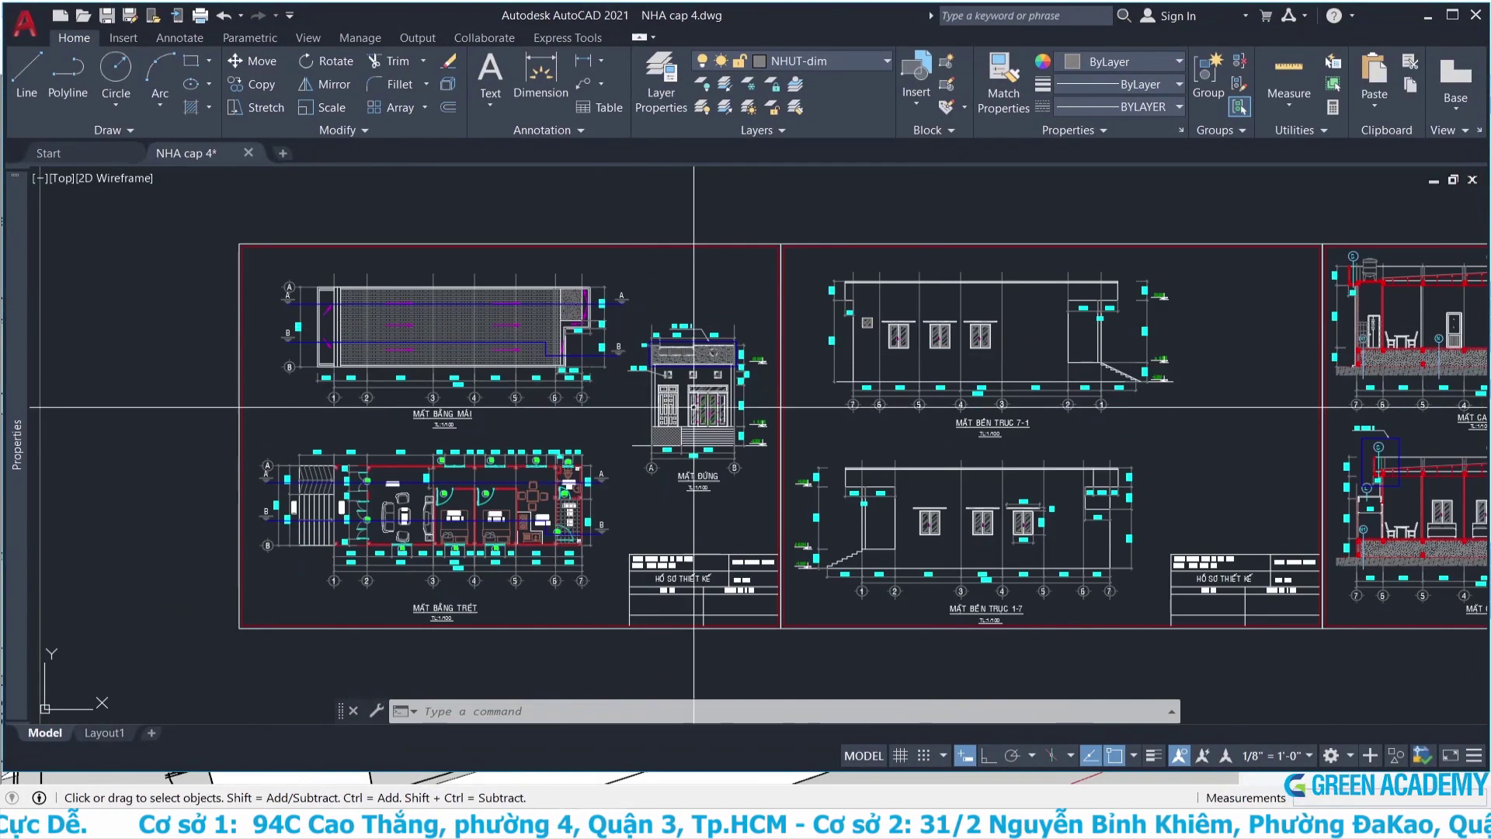
{"action": "middle_click_drag", "start_coordinate": [1131, 328], "coordinate": [803, 388]}
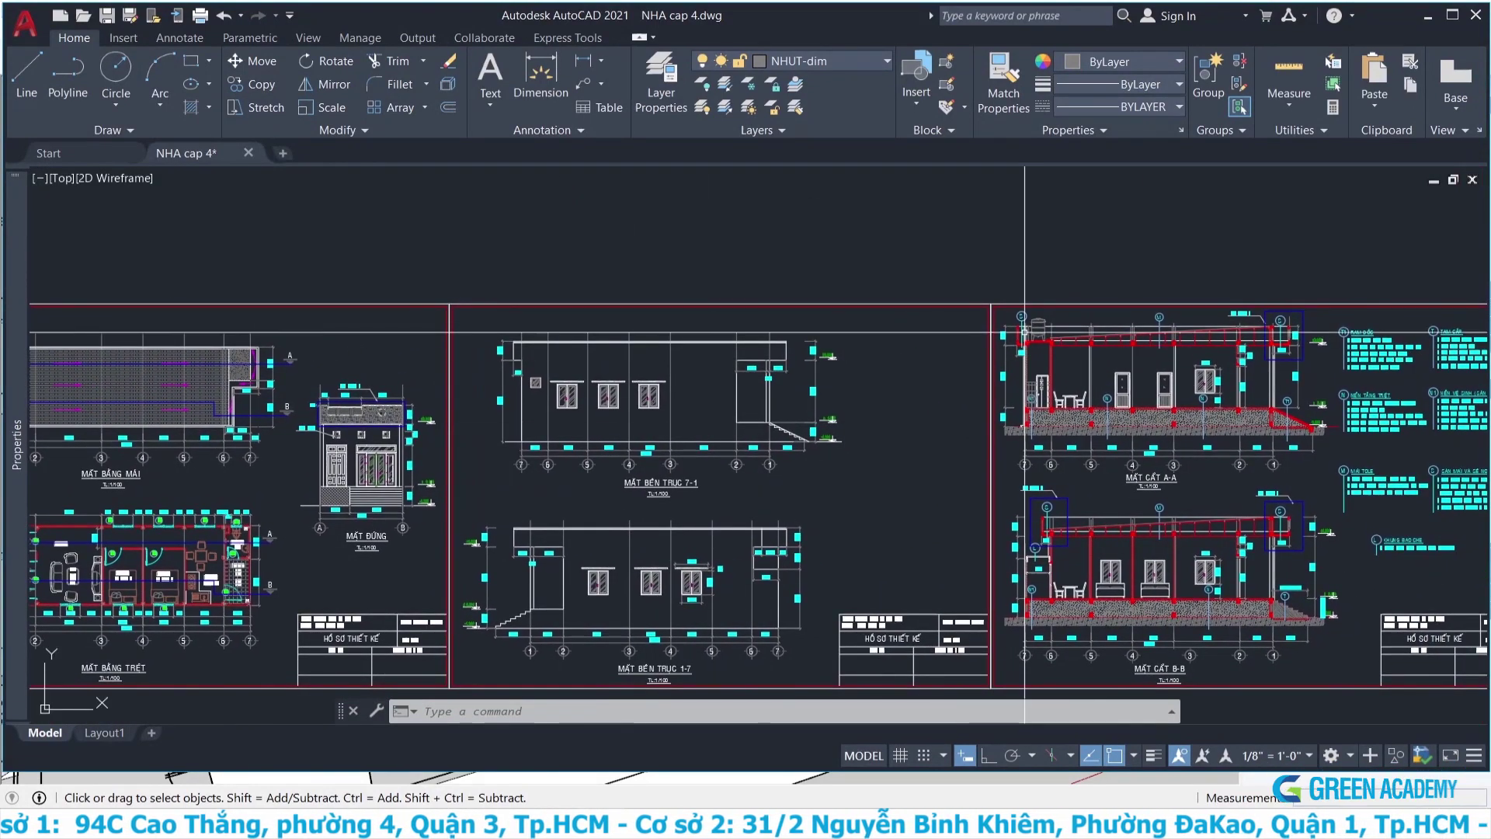
{"action": "middle_click_drag", "start_coordinate": [1030, 322], "coordinate": [1091, 340]}
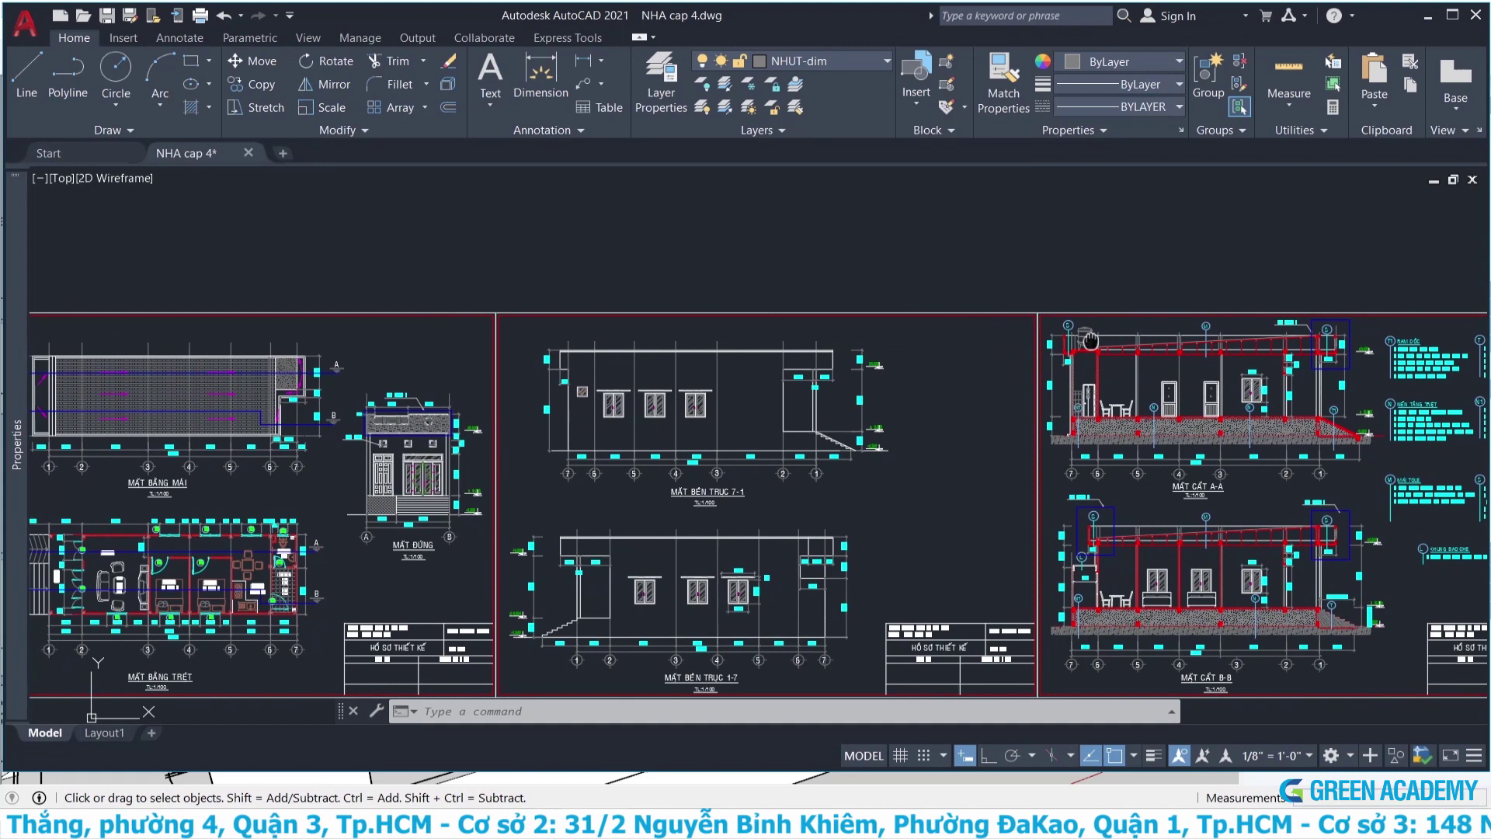
{"action": "scroll", "coordinate": [1091, 340], "scroll_direction": "up", "scroll_amount": 7}
{"action": "scroll", "coordinate": [960, 341], "scroll_direction": "up", "scroll_amount": 3}
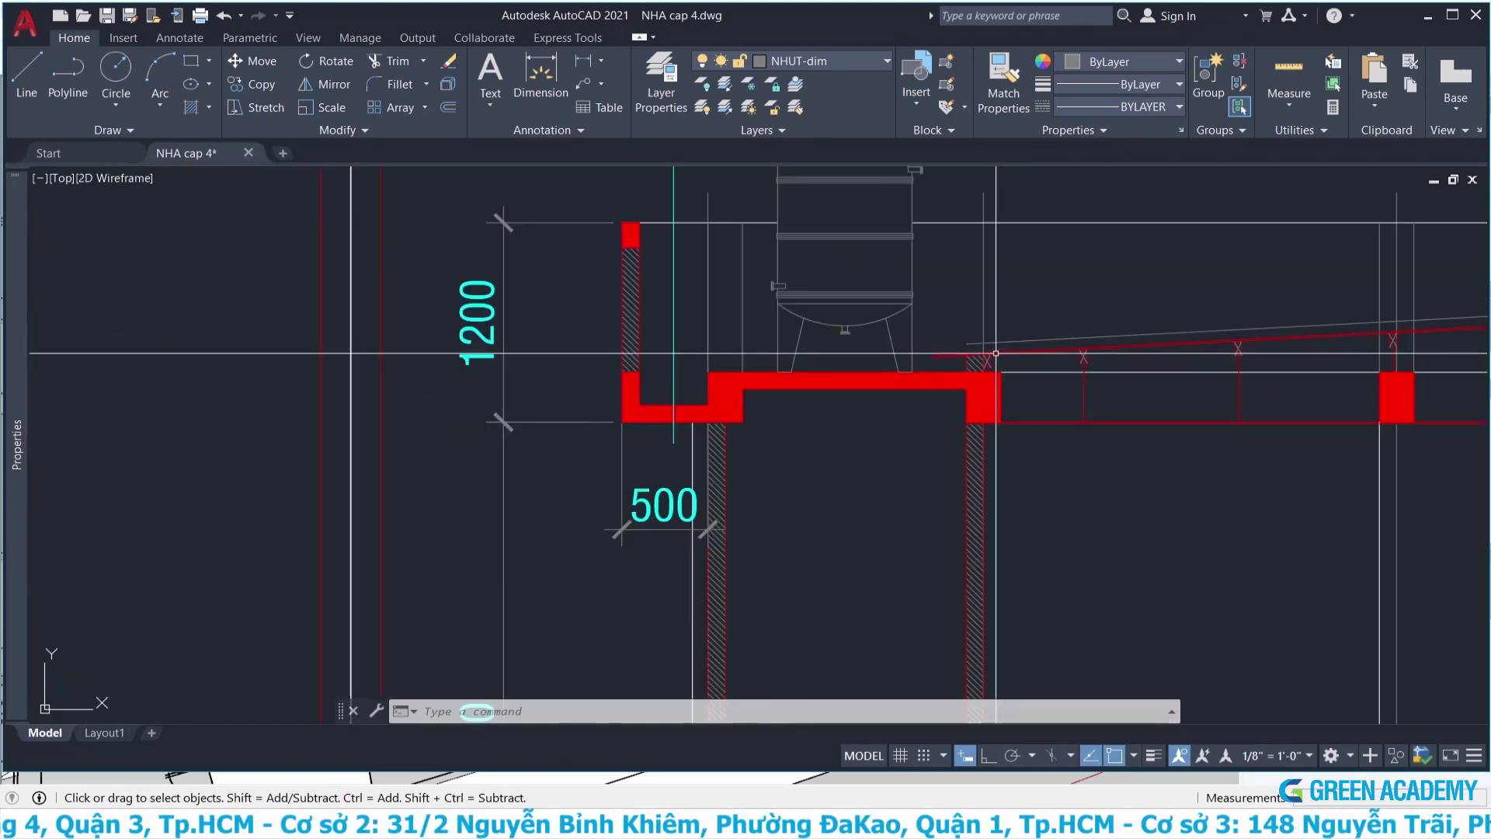
{"action": "mouse_move", "coordinate": [985, 317]}
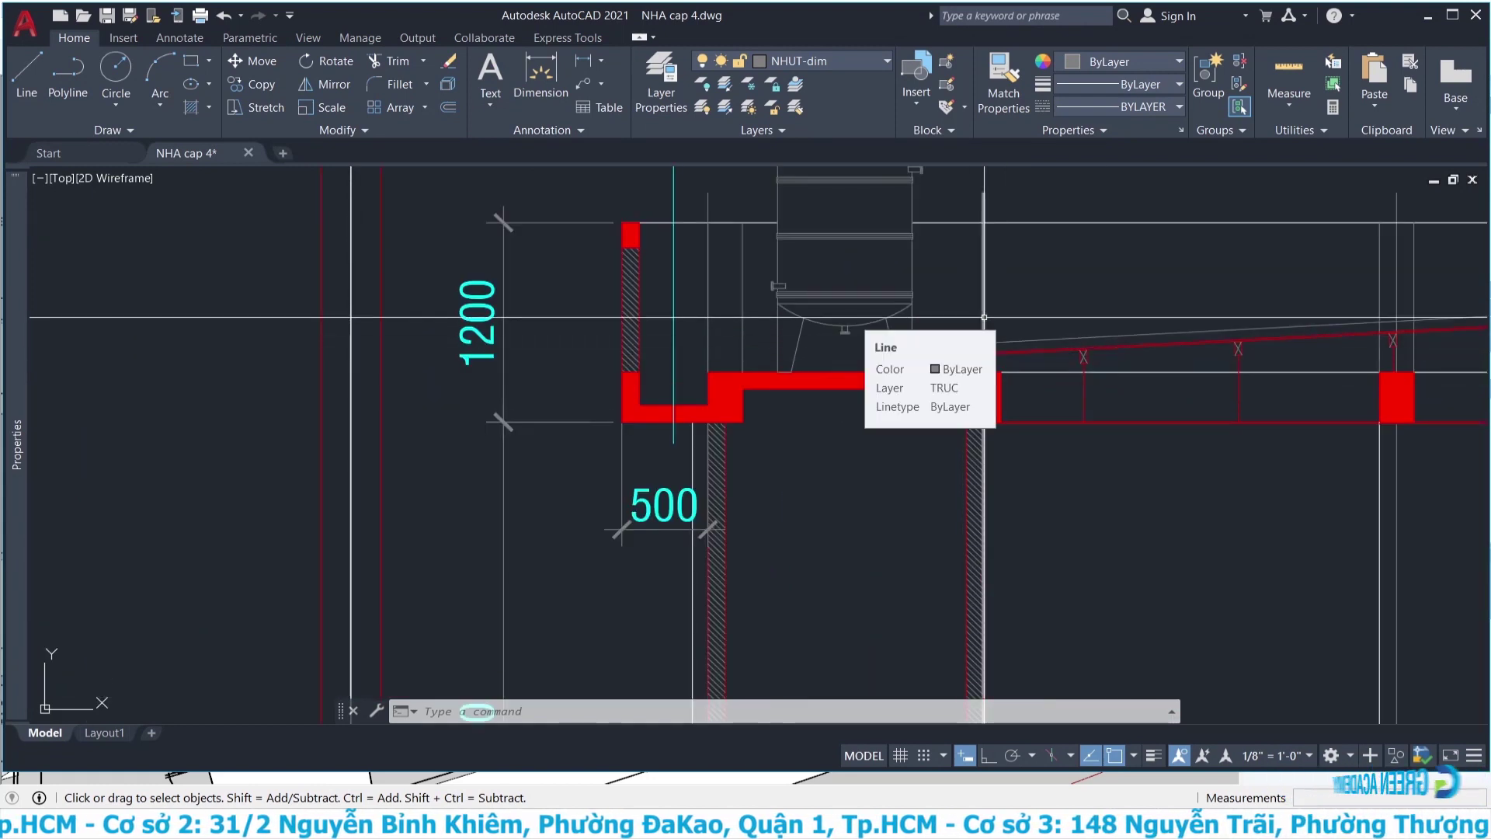
{"action": "scroll", "coordinate": [983, 317], "scroll_direction": "down", "scroll_amount": 4}
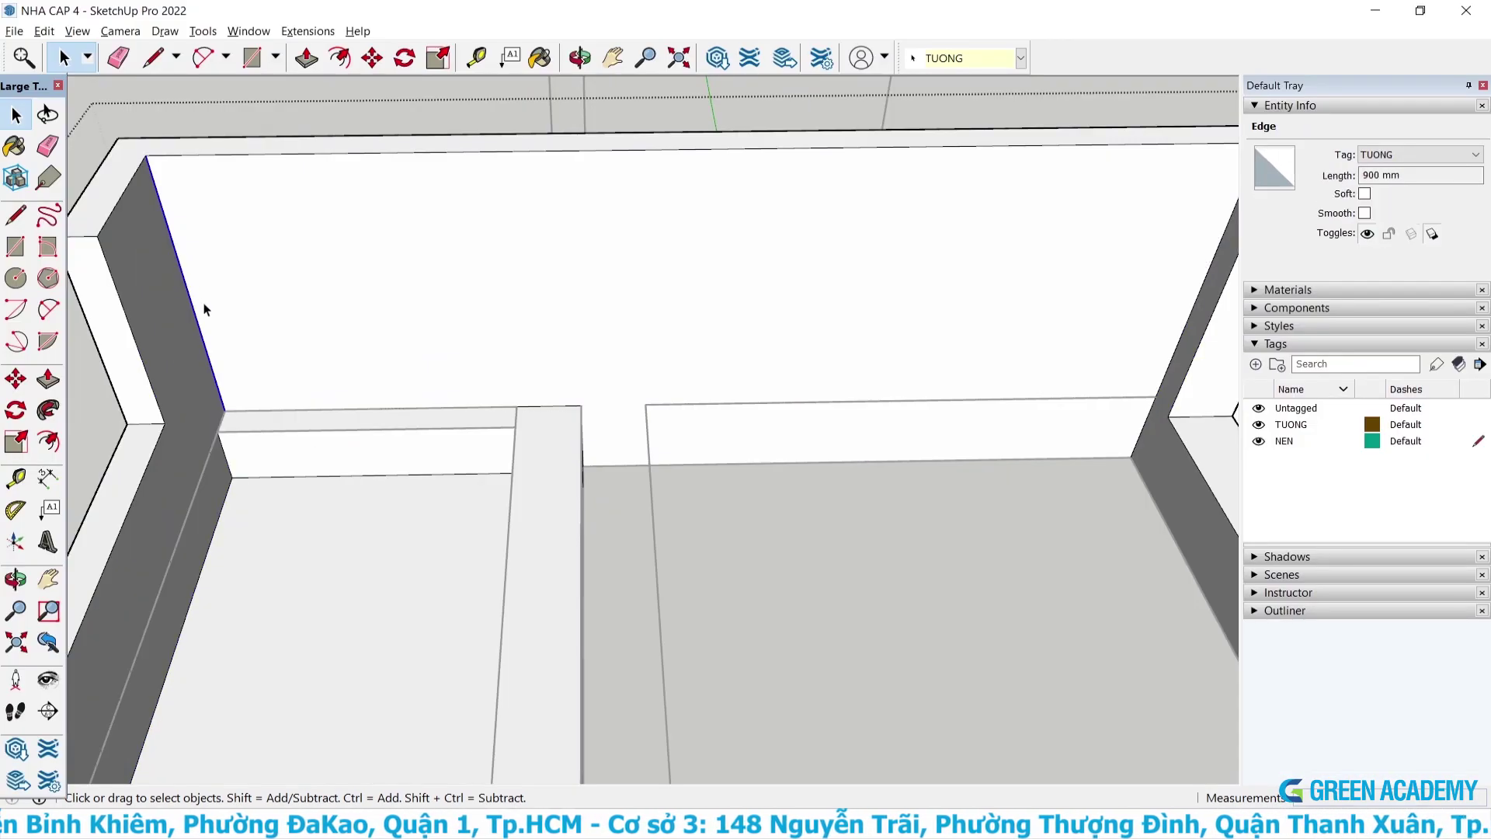
Switch Move to copy mode and start extruding the narrow wall face between the two vertical lines.
{"action": "key", "text": "ctrl"}
{"action": "scroll", "coordinate": [261, 378], "scroll_direction": "up", "scroll_amount": 2}
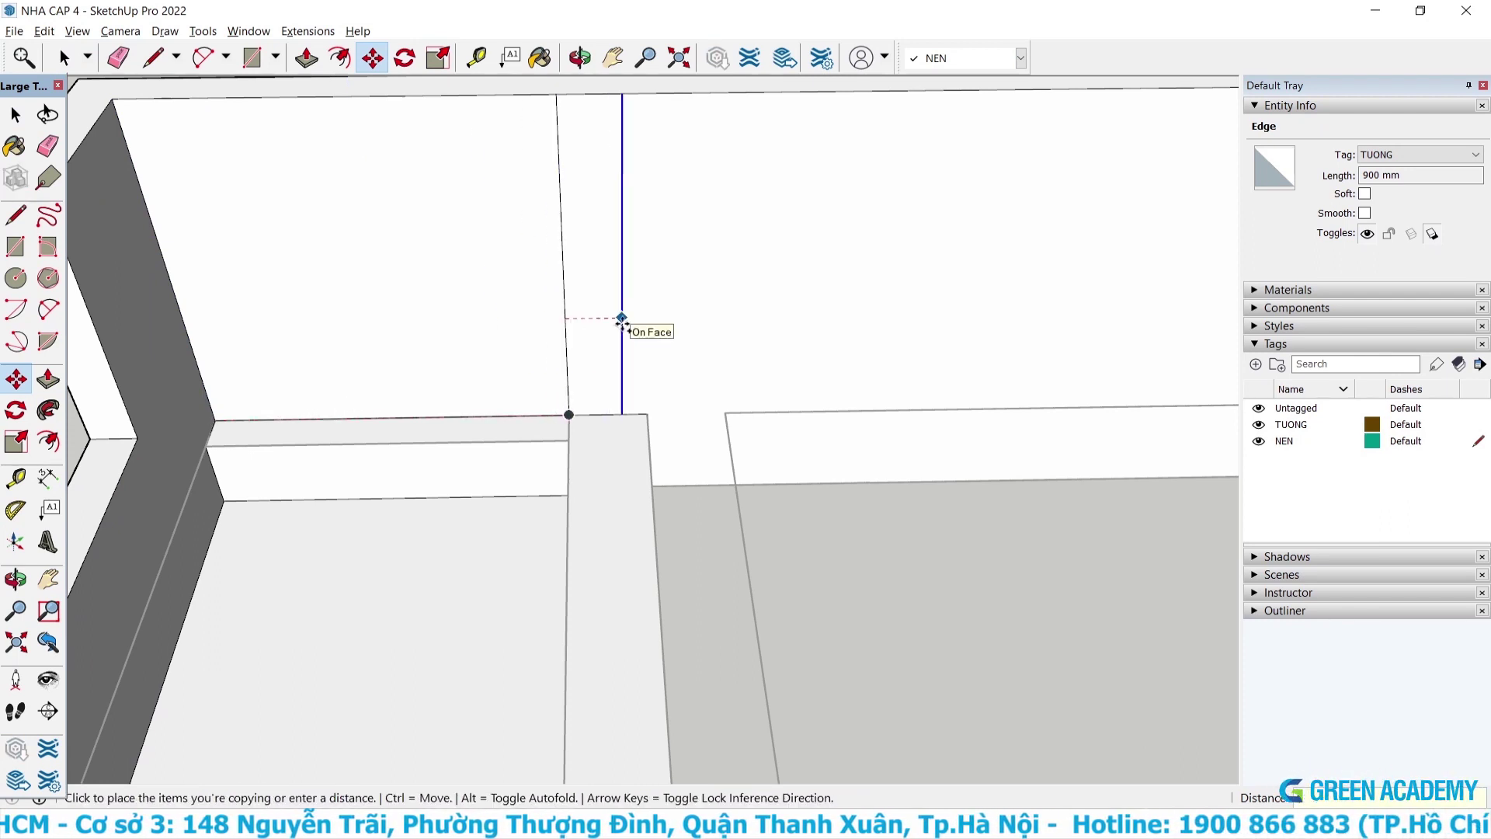
{"action": "left_click", "coordinate": [585, 302]}
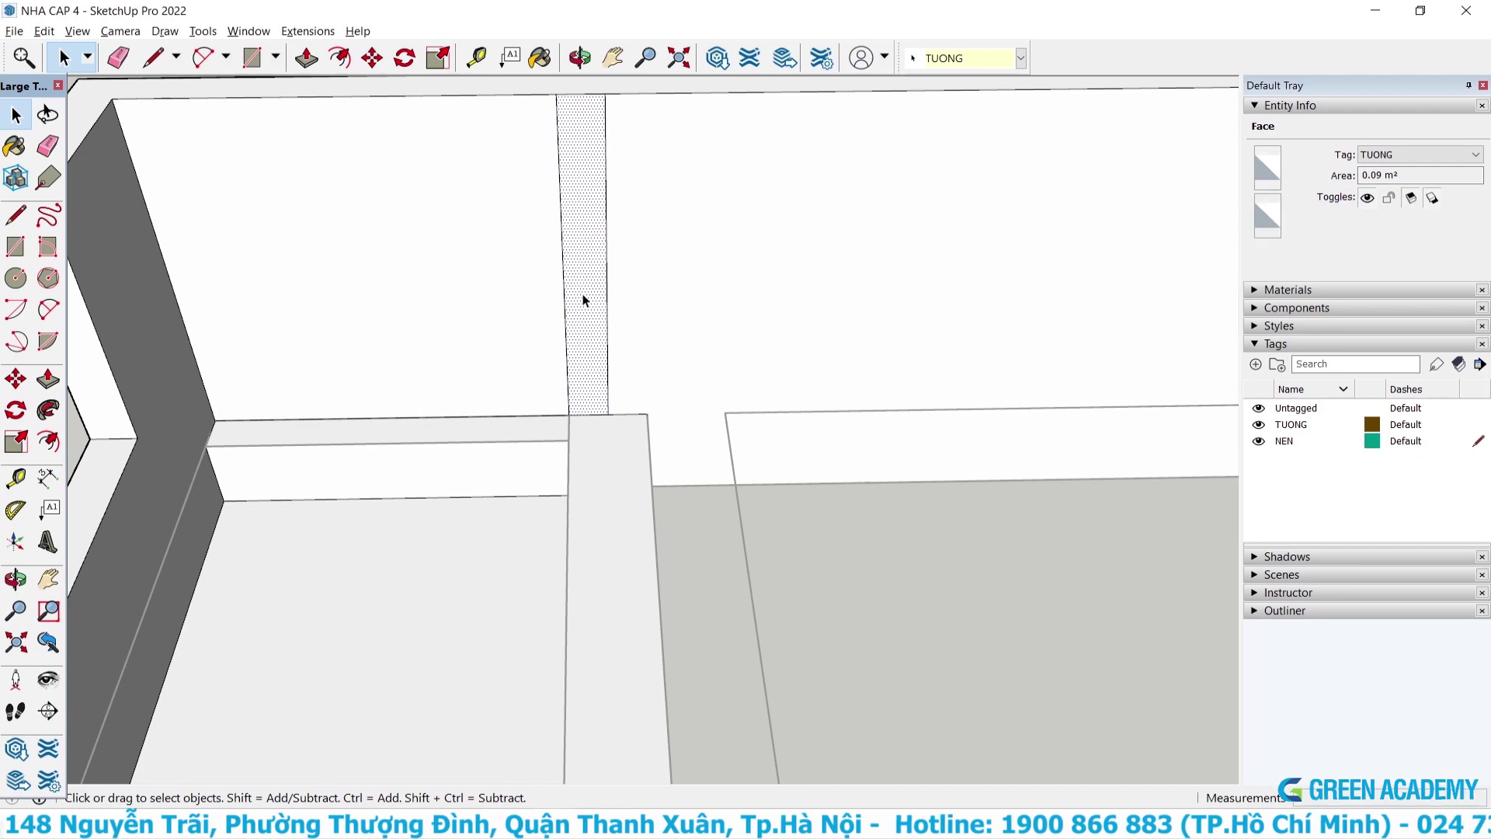
{"action": "left_click", "coordinate": [584, 322]}
{"action": "scroll", "coordinate": [584, 326], "scroll_direction": "down", "scroll_amount": 2}
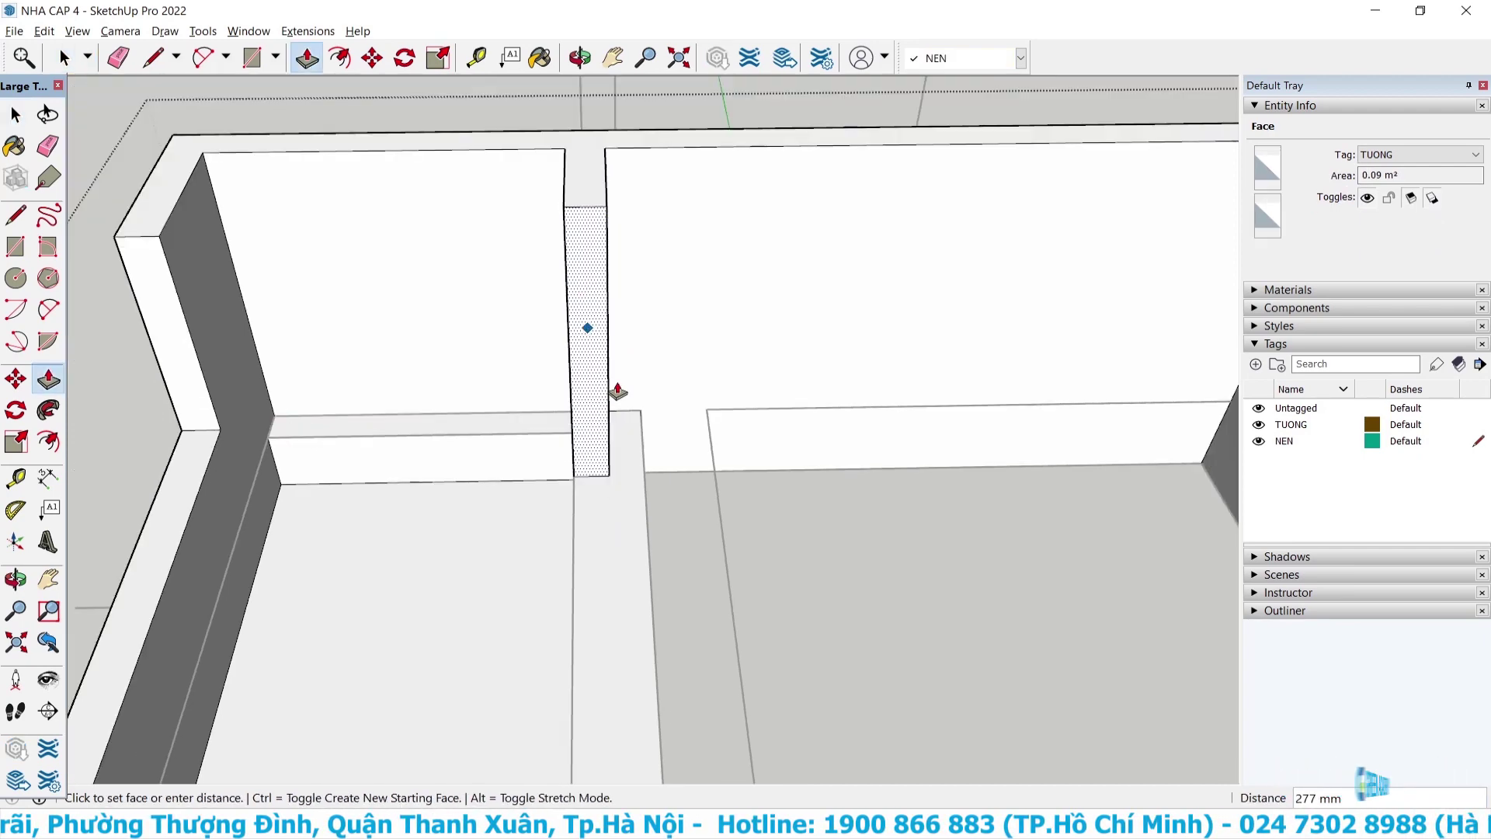
{"action": "scroll", "coordinate": [609, 334], "scroll_direction": "down", "scroll_amount": 3}
{"action": "scroll", "coordinate": [637, 353], "scroll_direction": "down", "scroll_amount": 1}
{"action": "scroll", "coordinate": [656, 465], "scroll_direction": "up", "scroll_amount": 1}
{"action": "scroll", "coordinate": [683, 582], "scroll_direction": "up", "scroll_amount": 1}
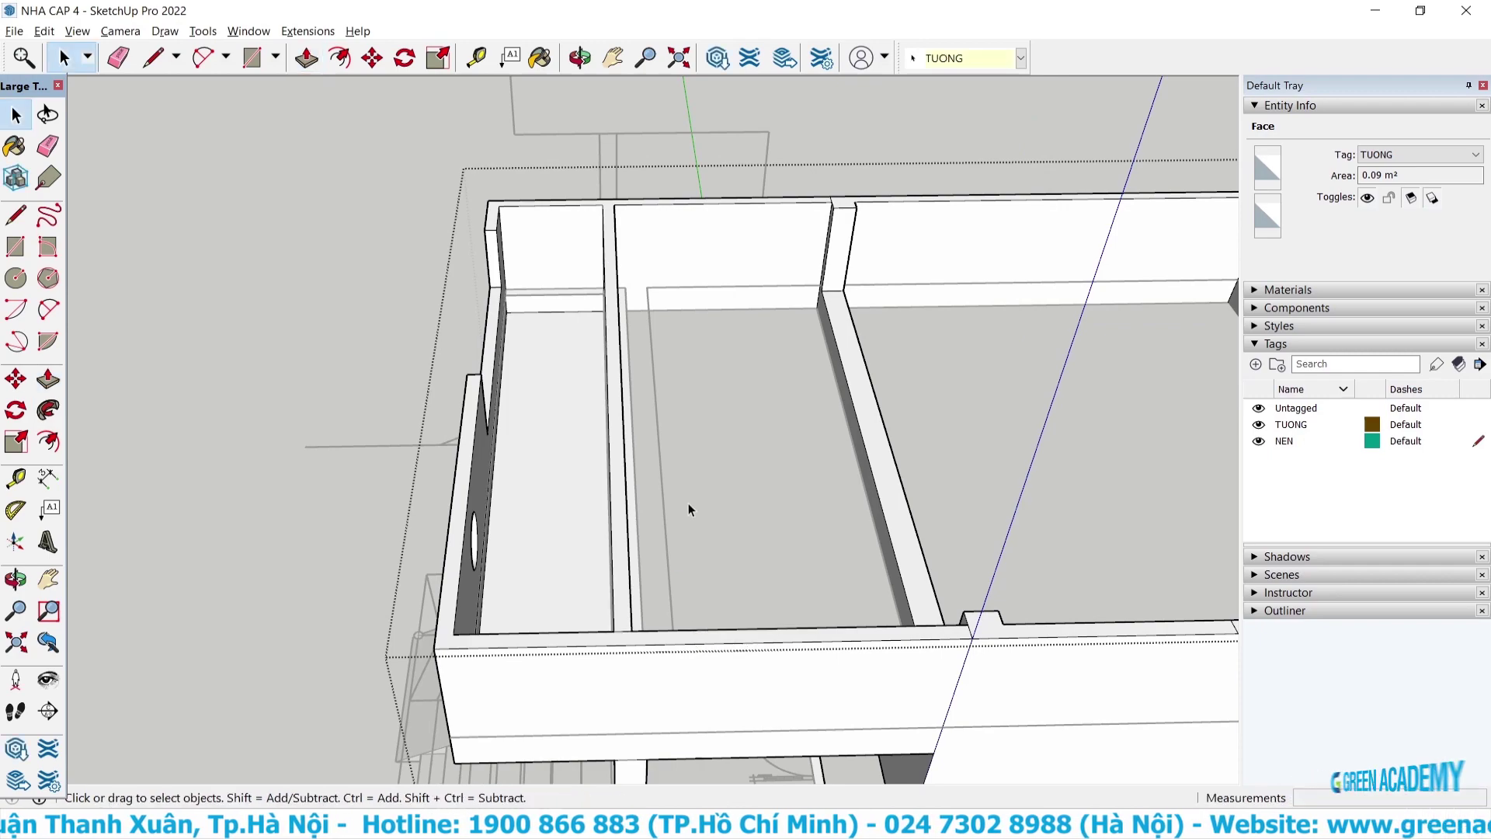
Fix the copied 4800 mm edge across the inner wall face below its top.
{"action": "mouse_move", "coordinate": [688, 501]}
{"action": "middle_mouse_down"}
{"action": "mouse_move", "coordinate": [549, 525]}
{"action": "mouse_move", "coordinate": [416, 442]}
{"action": "middle_mouse_up"}
{"action": "scroll", "coordinate": [612, 189], "scroll_direction": "up", "scroll_amount": 3}
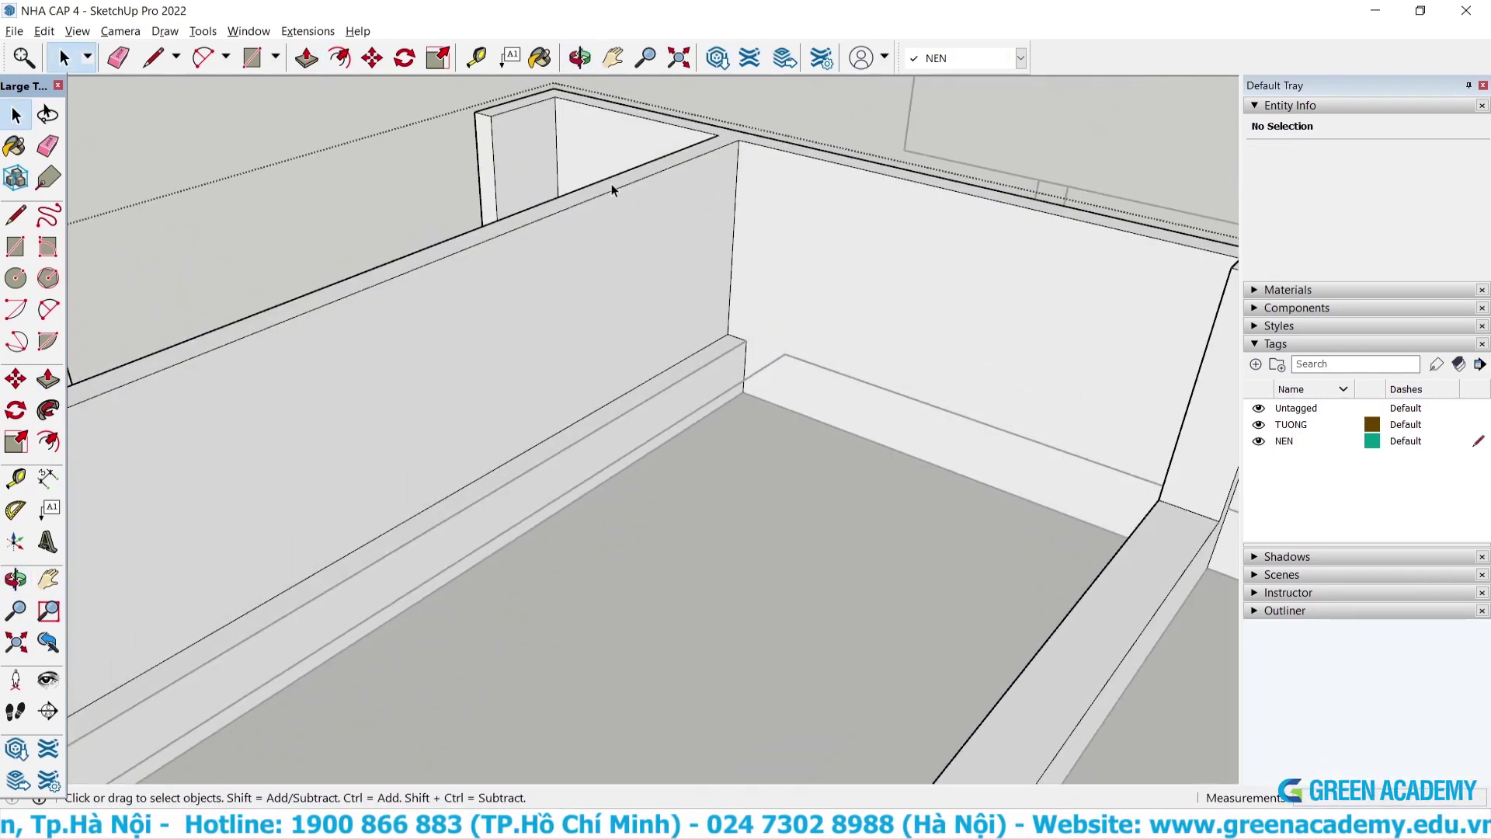
{"action": "scroll", "coordinate": [590, 201], "scroll_direction": "up", "scroll_amount": 1}
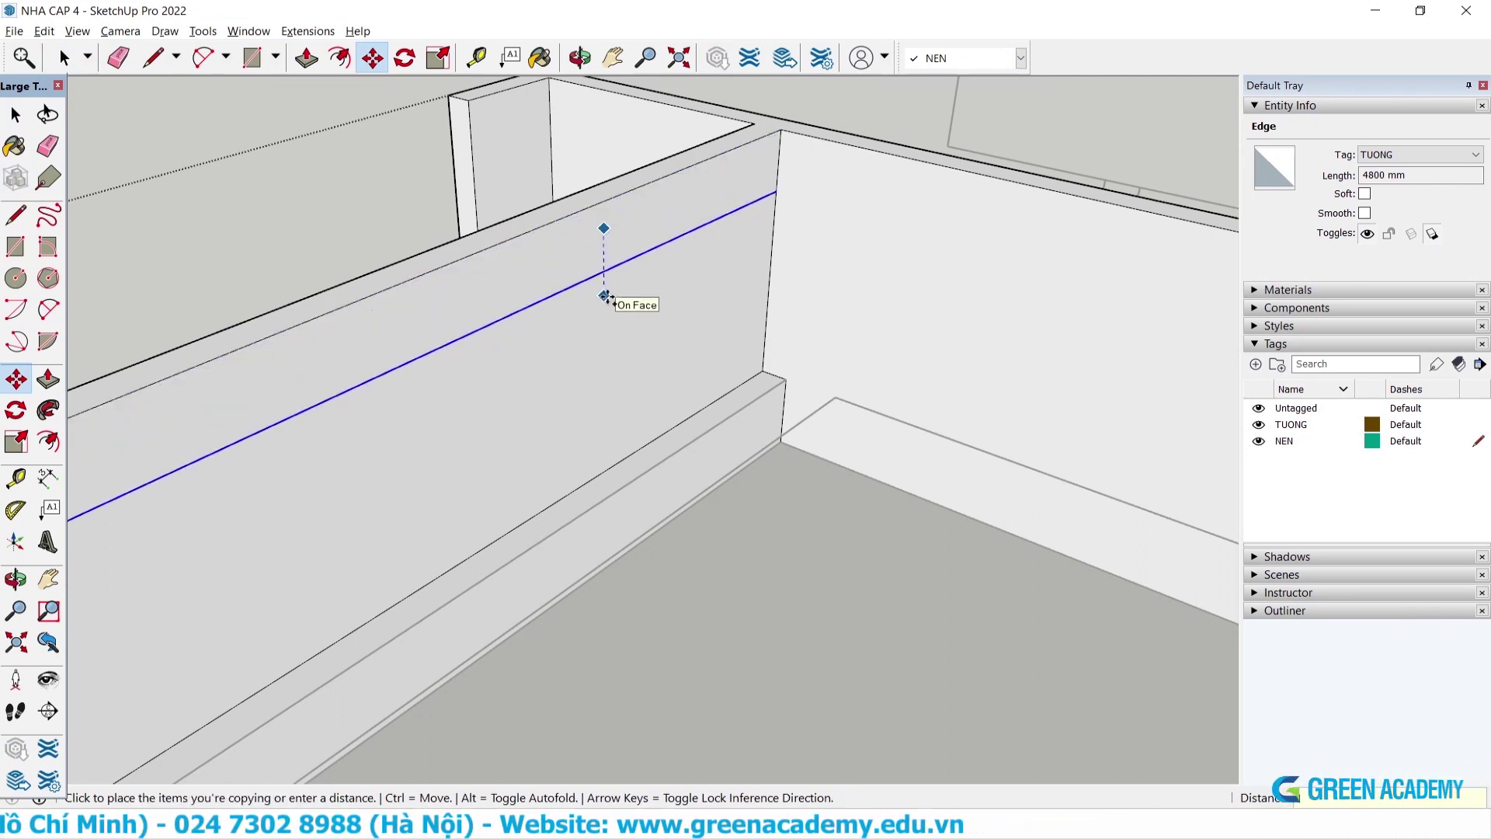
{"action": "type", "text": "150"}
{"action": "key", "text": "Return"}
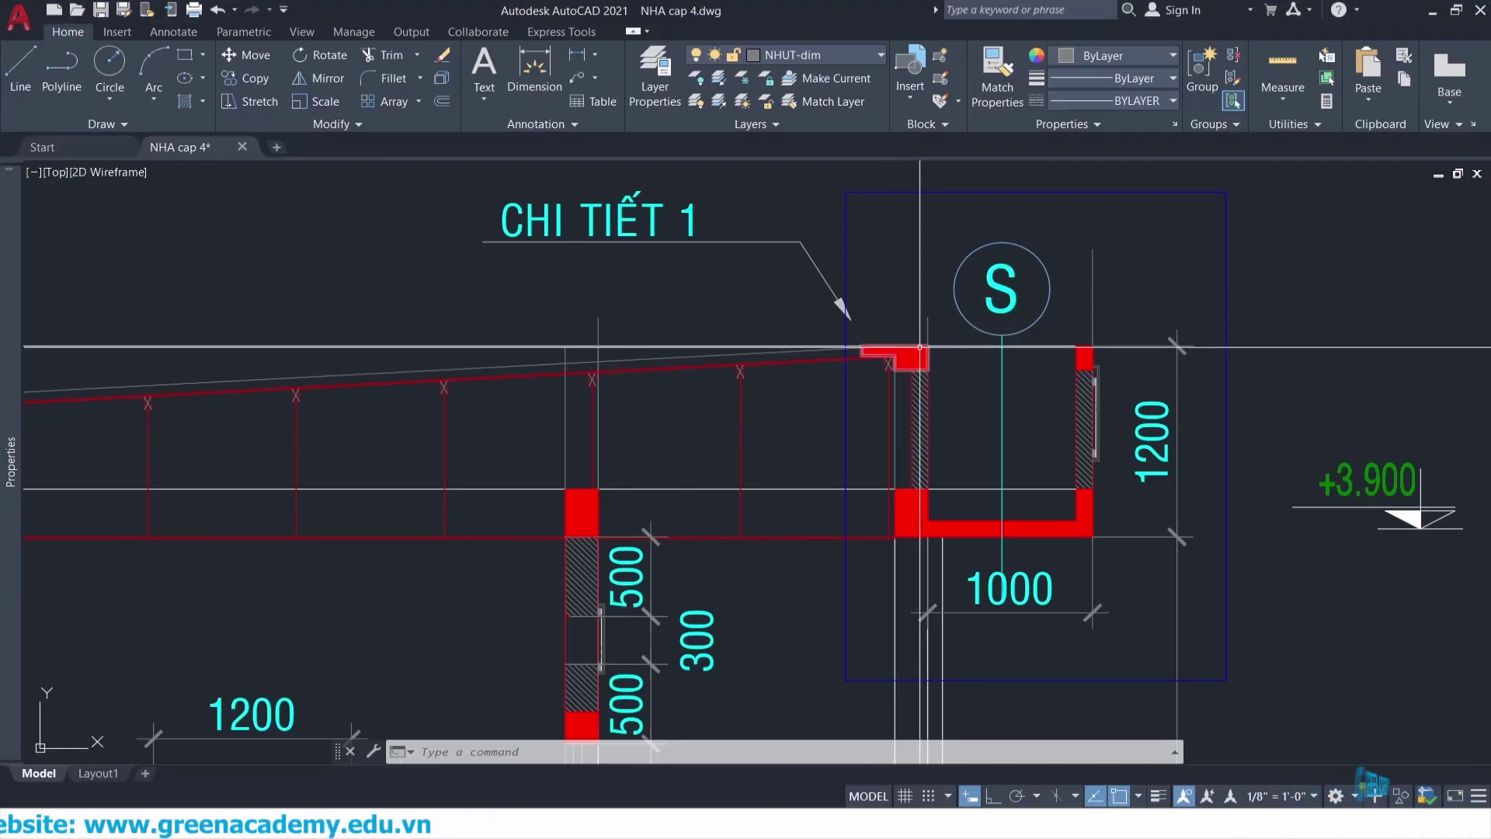
{"action": "scroll", "coordinate": [901, 367], "scroll_direction": "up", "scroll_amount": 4}
{"action": "left_click", "coordinate": [880, 372]}
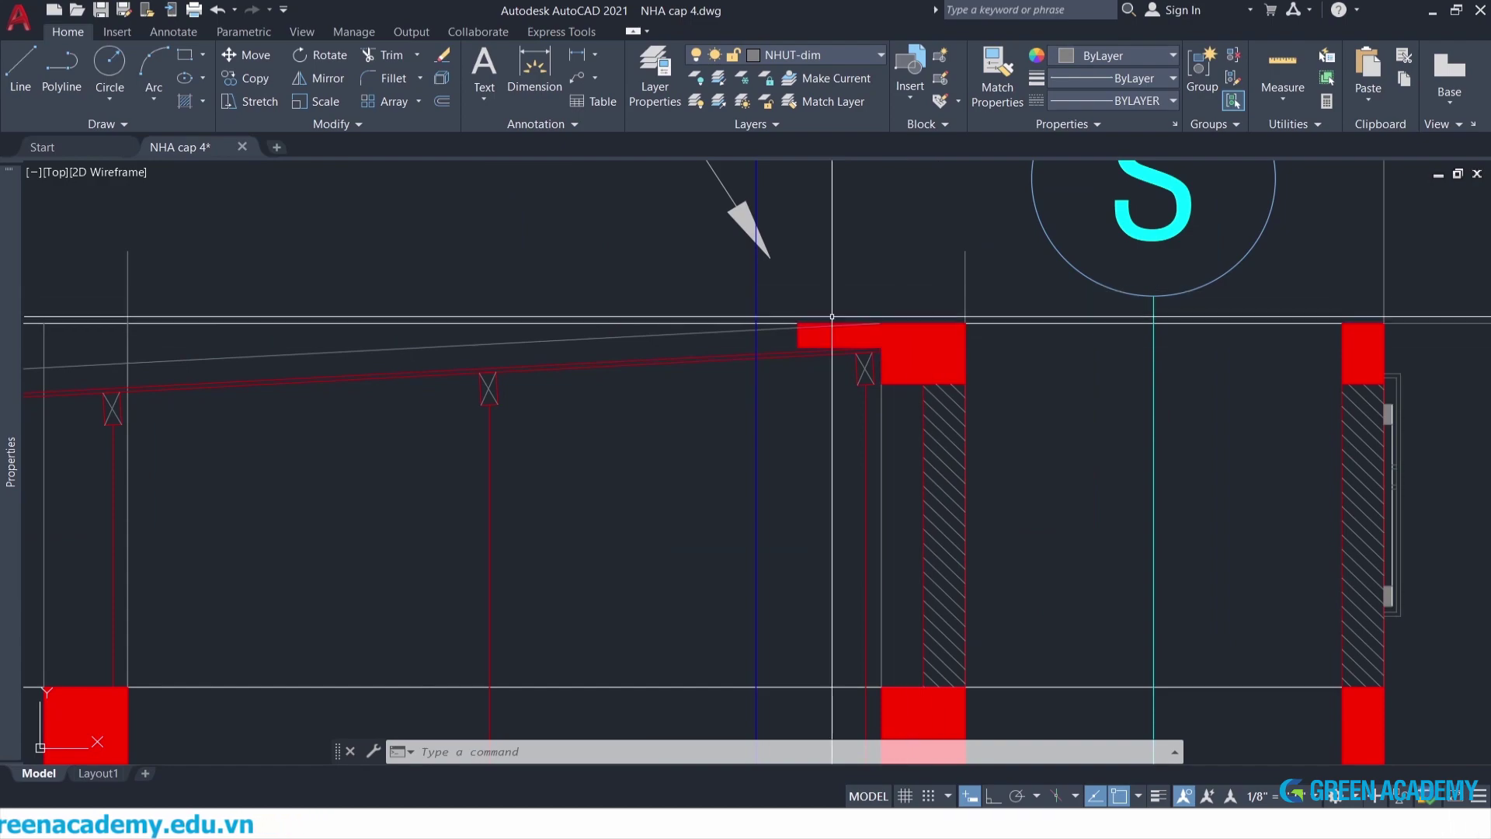
{"action": "key", "text": "alt+Tab"}
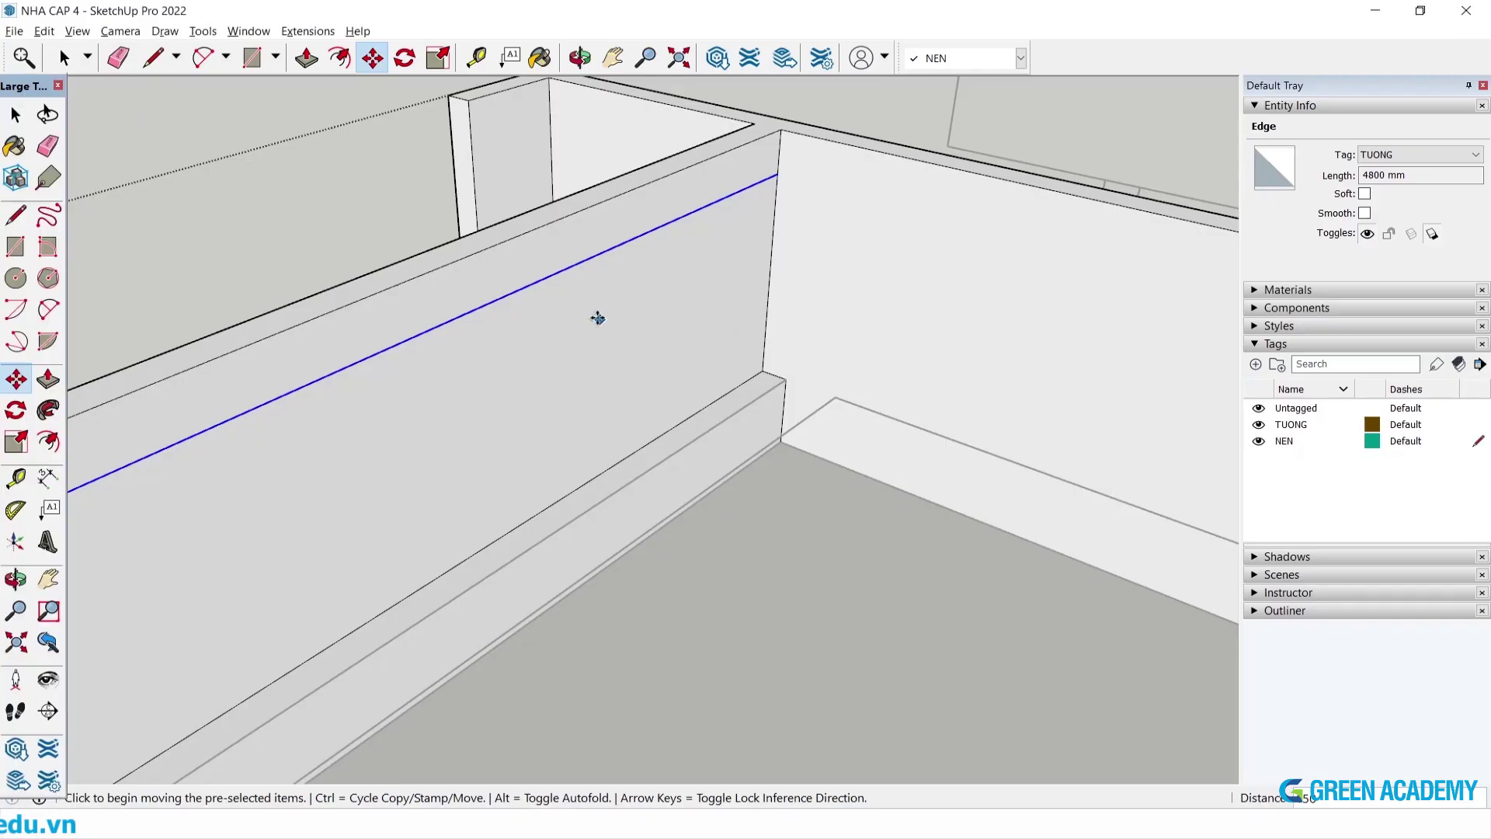
Select the wall's top edge and Move-copy it 100 mm down the inner face.
{"action": "key", "text": "space"}
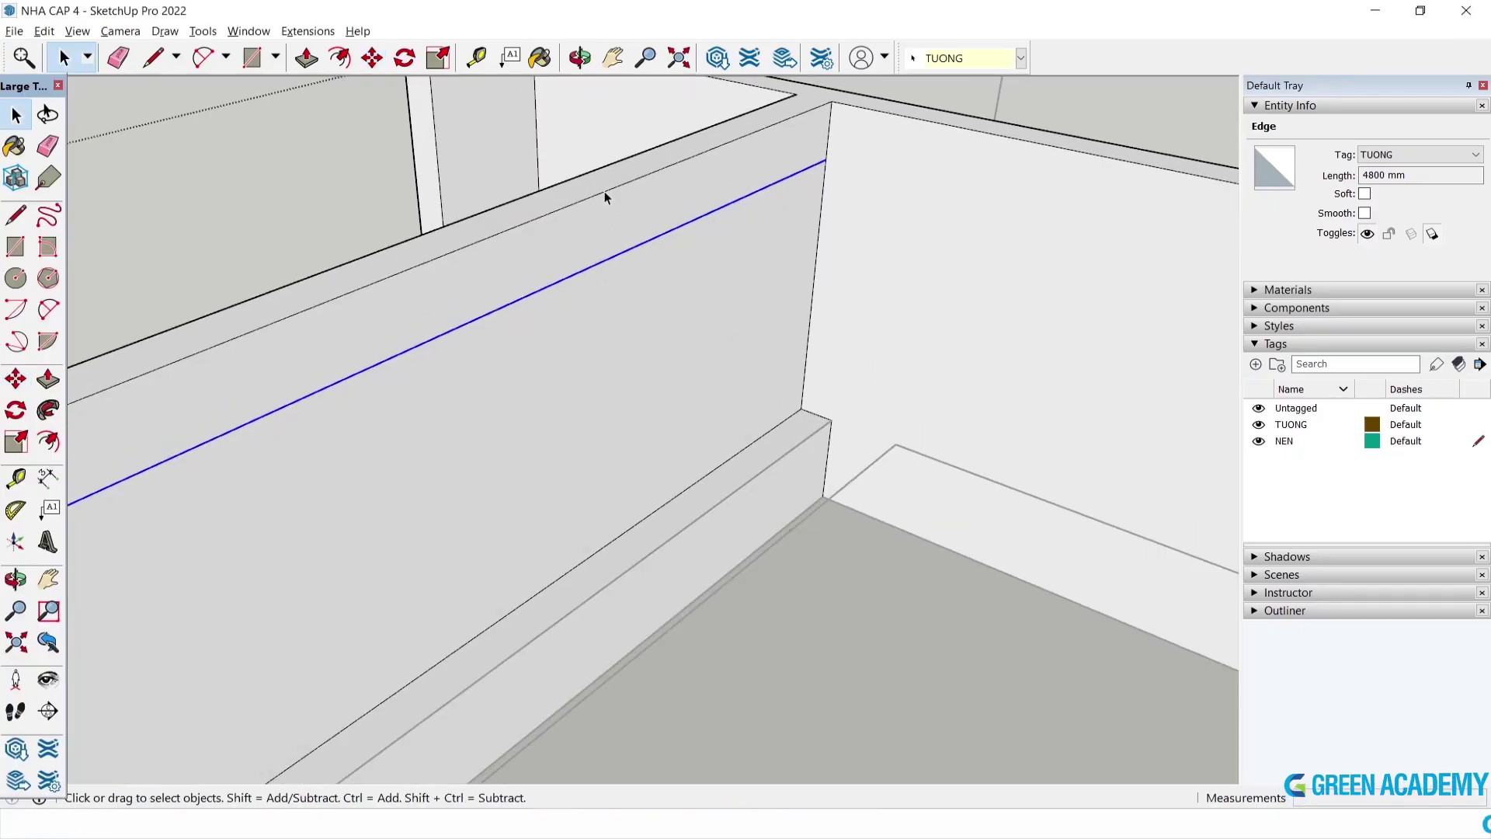
{"action": "left_click", "coordinate": [604, 191]}
{"action": "key", "text": "m"}
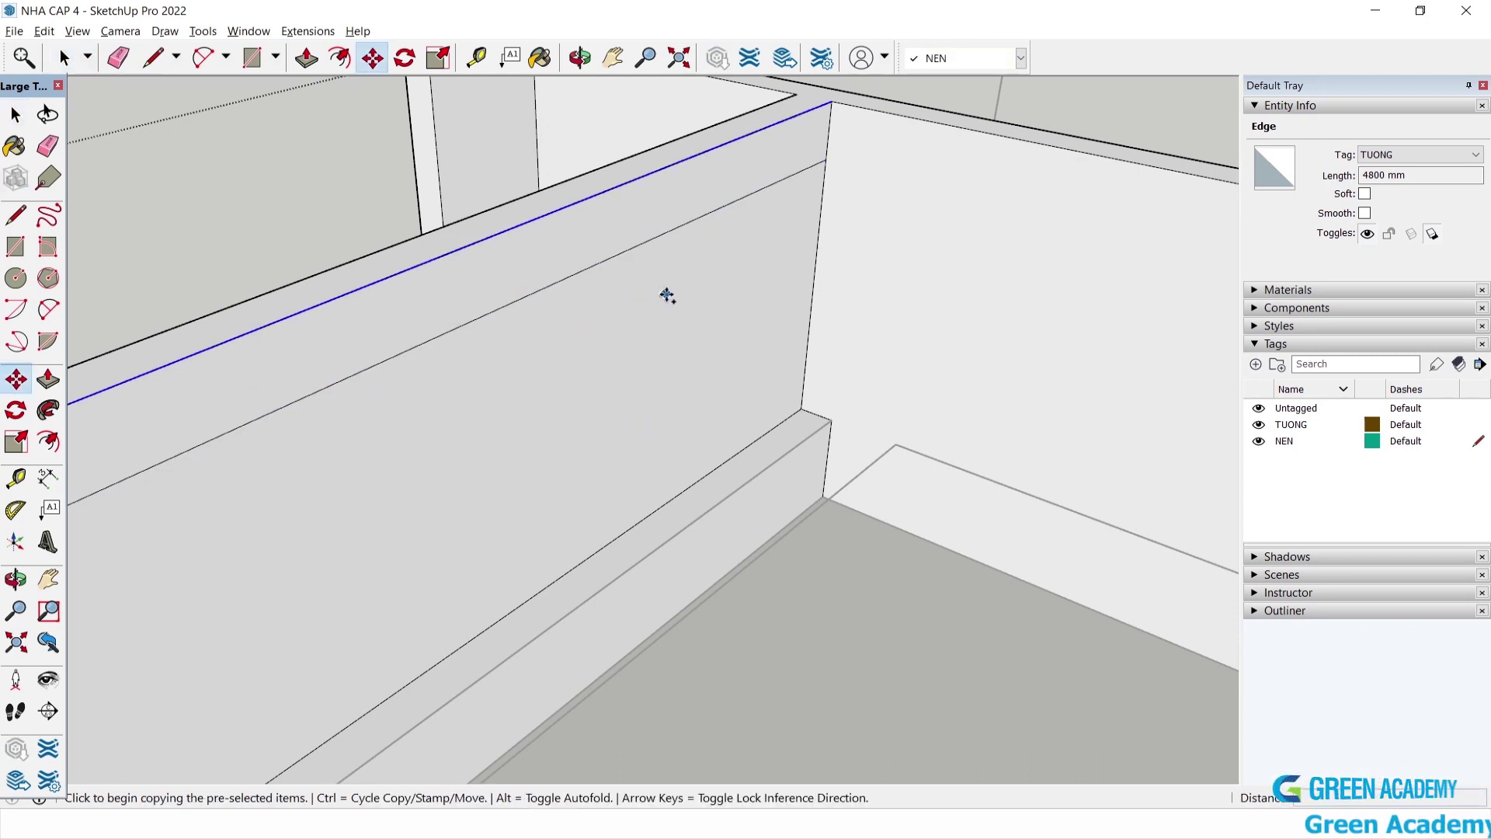
{"action": "left_click", "coordinate": [666, 294]}
{"action": "type", "text": "100"}
{"action": "key", "text": "Return"}
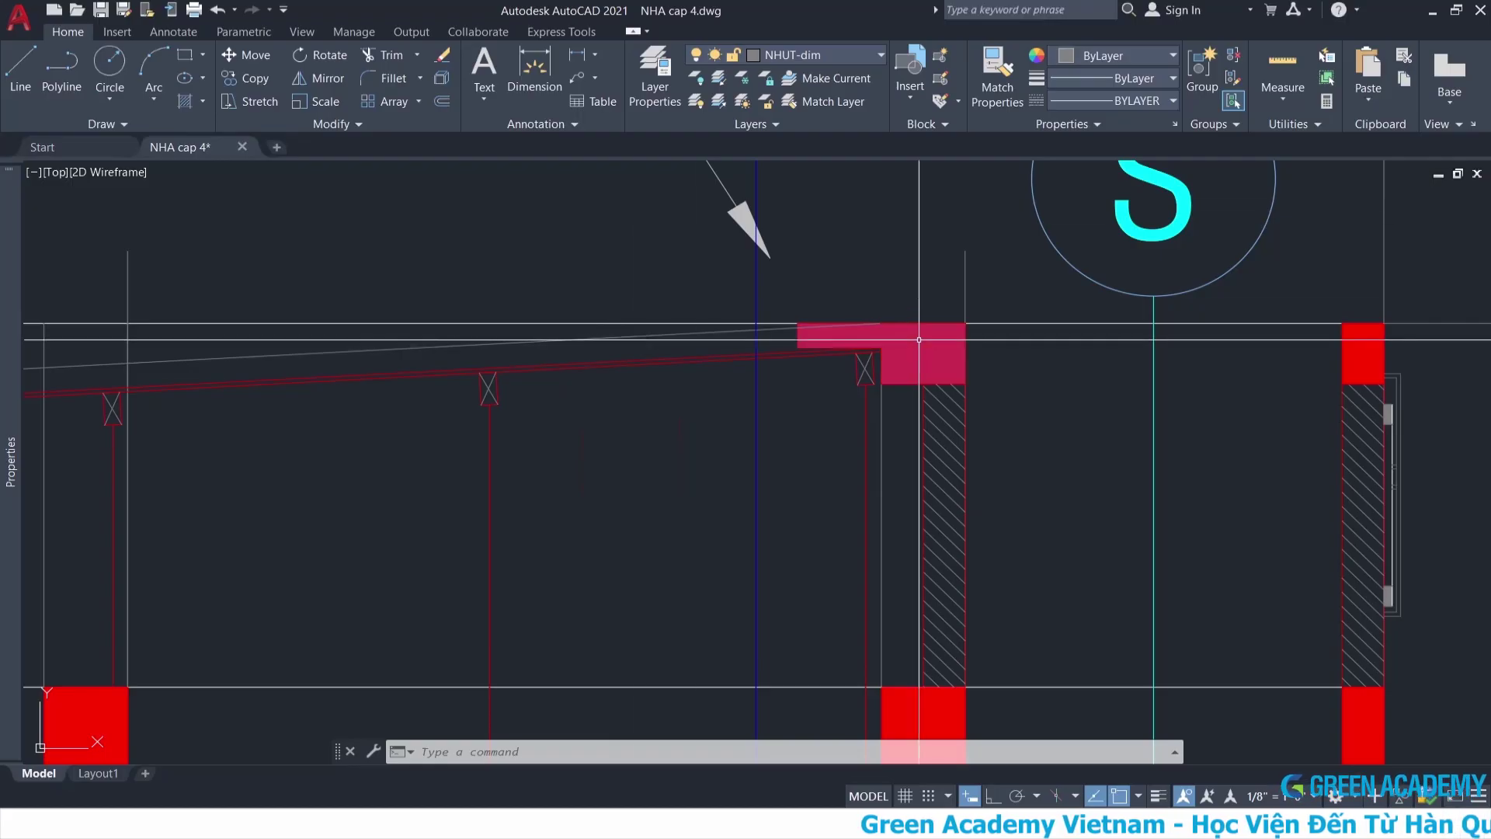
{"action": "scroll", "coordinate": [774, 322], "scroll_direction": "up", "scroll_amount": 2}
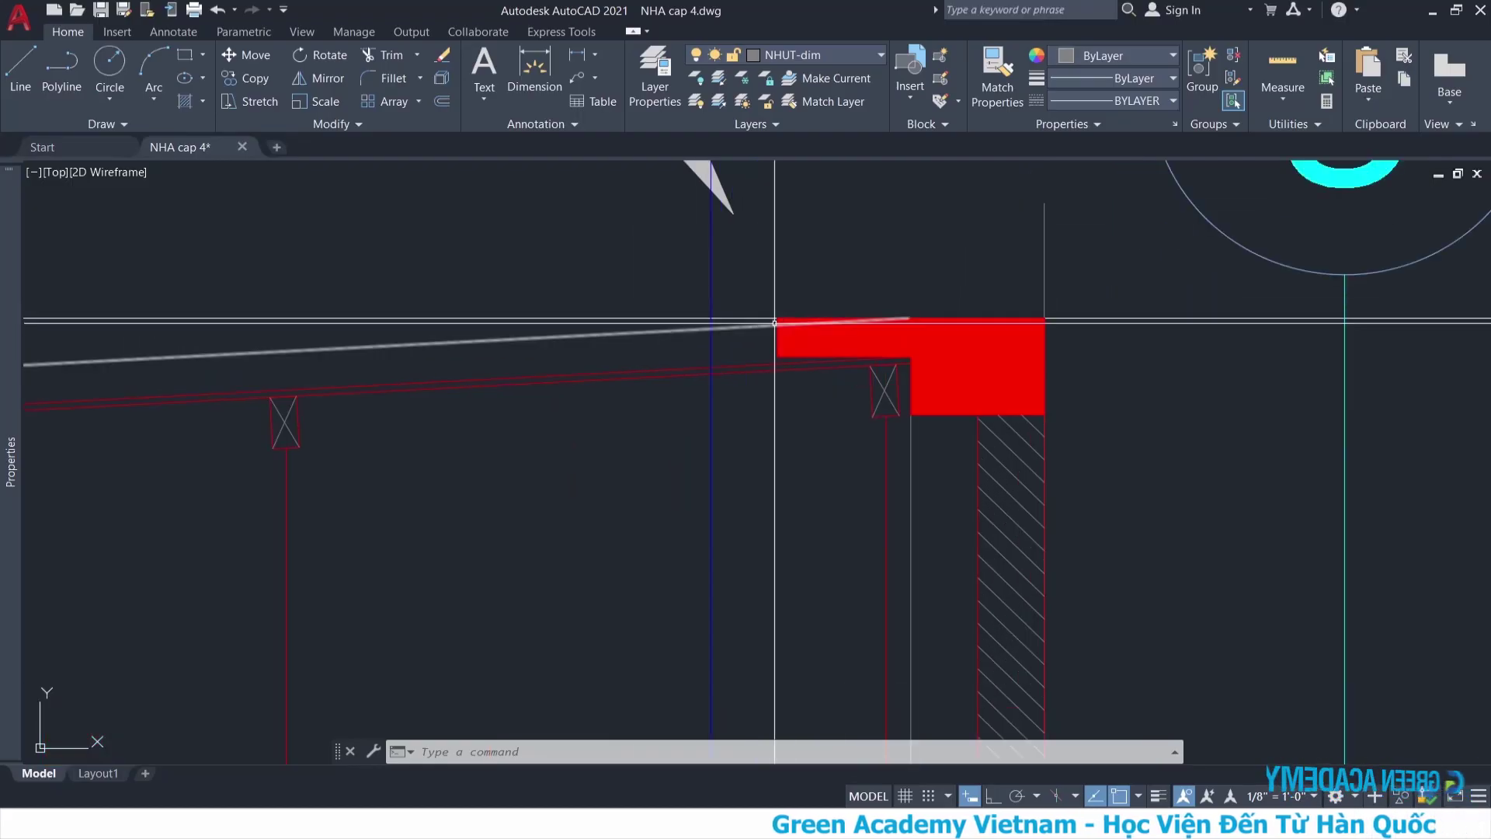
Measure the red parapet cap with DIST, reading 60 across its top and 90 from its lower-left corner.
{"action": "type", "text": "di"}
{"action": "key", "text": "Return"}
{"action": "left_click", "coordinate": [779, 323]}
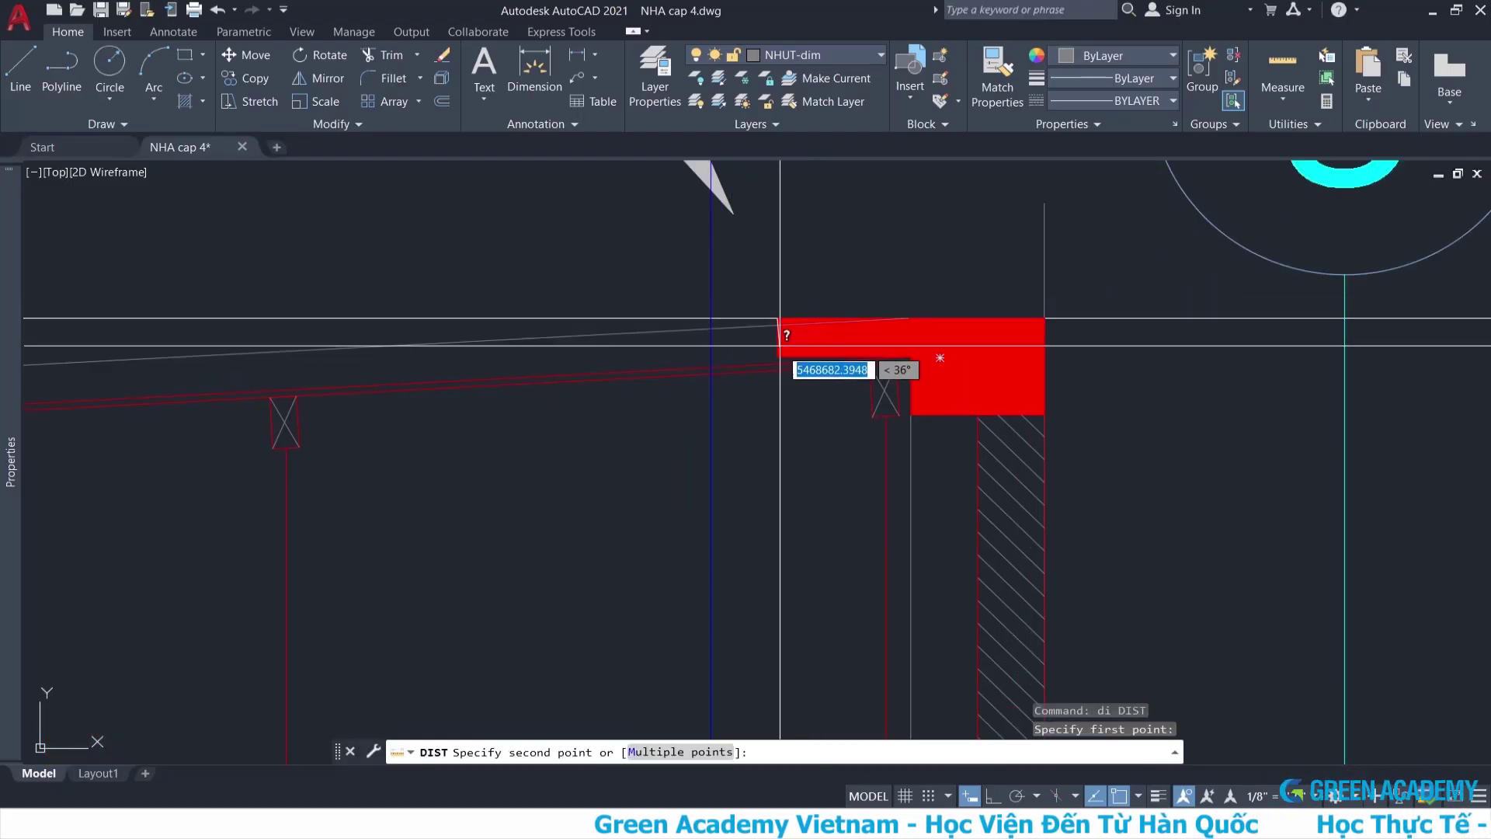
{"action": "left_click", "coordinate": [780, 352]}
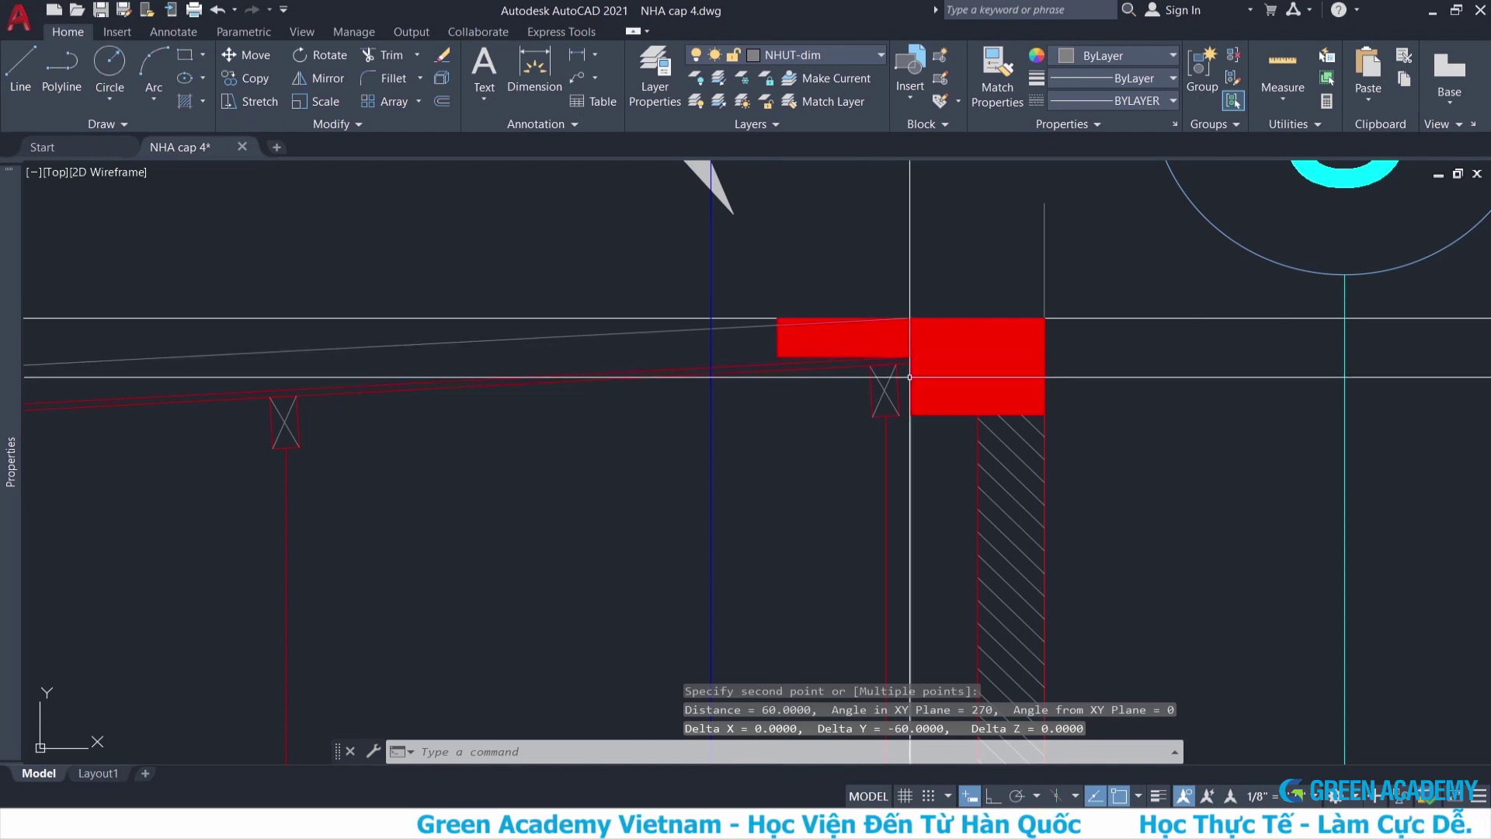
{"action": "key", "text": "Return"}
{"action": "scroll", "coordinate": [919, 372], "scroll_direction": "up", "scroll_amount": 3}
{"action": "scroll", "coordinate": [901, 435], "scroll_direction": "up", "scroll_amount": 2}
{"action": "left_click", "coordinate": [889, 475]}
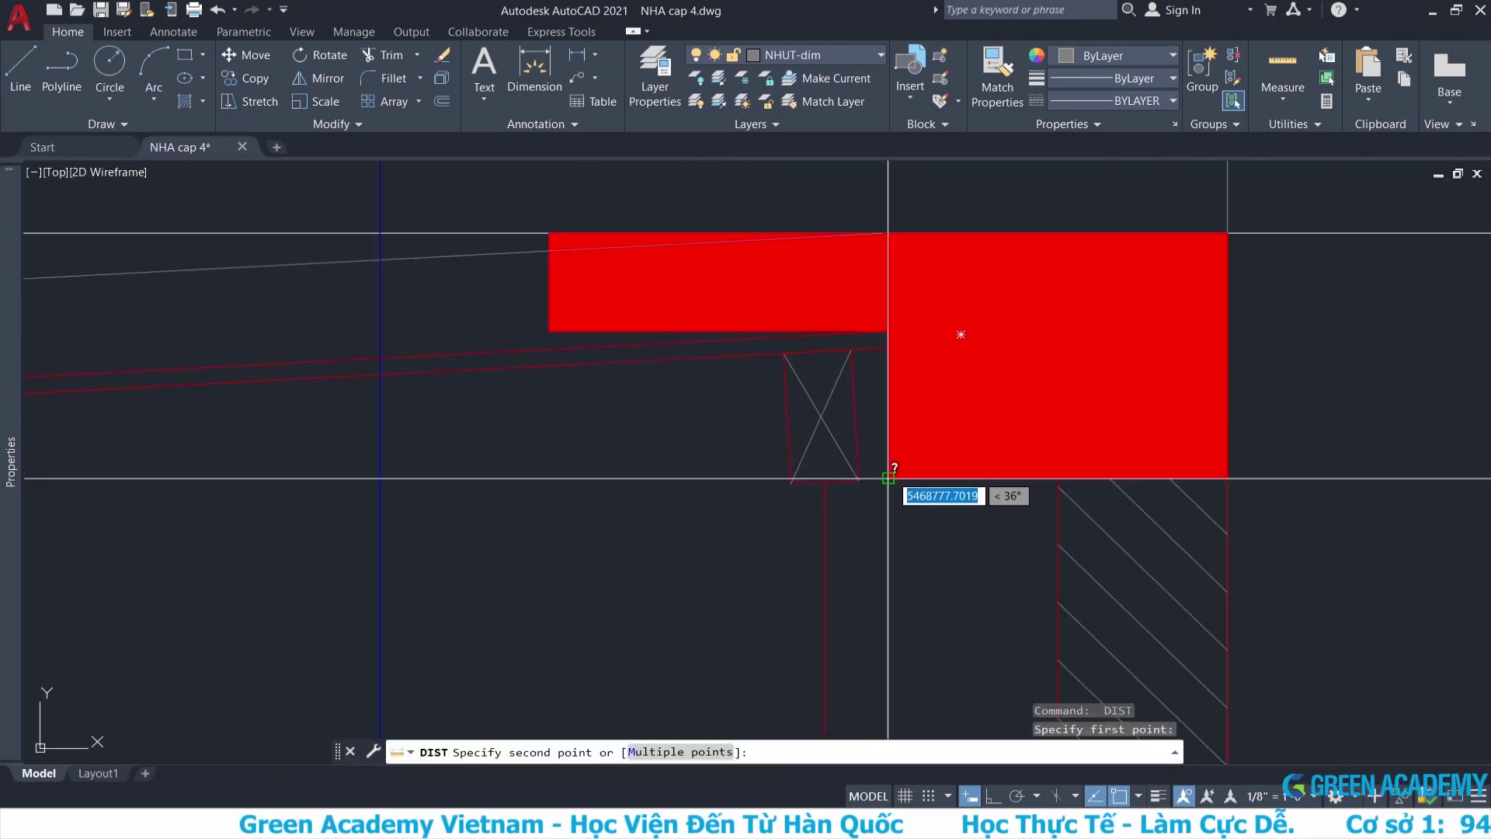
{"action": "left_click", "coordinate": [886, 333]}
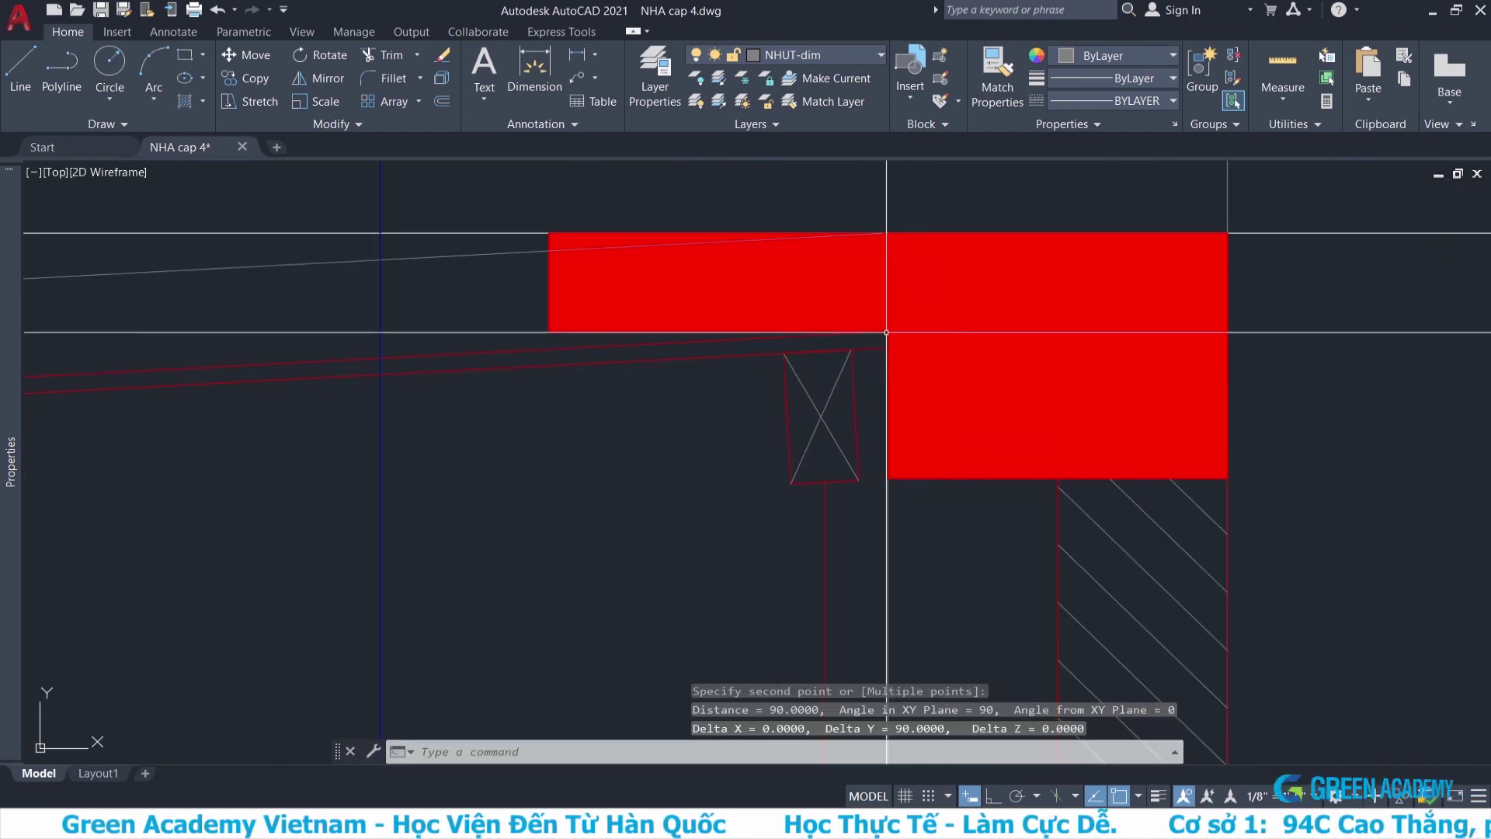
{"action": "key", "text": "Return"}
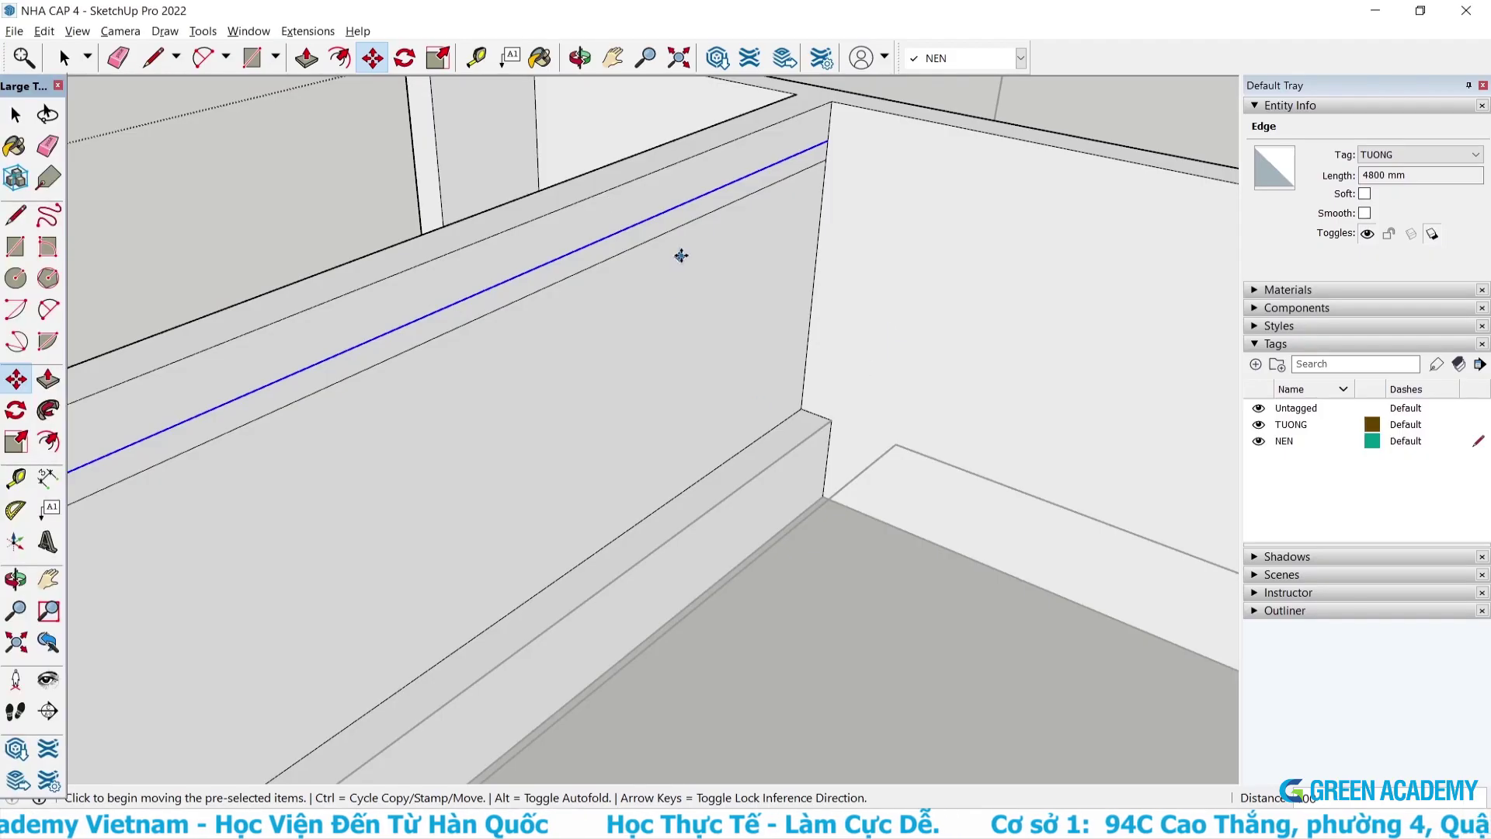
Move the copied edge up near the wall top and push the strip above it out 300 mm.
{"action": "left_click", "coordinate": [661, 306]}
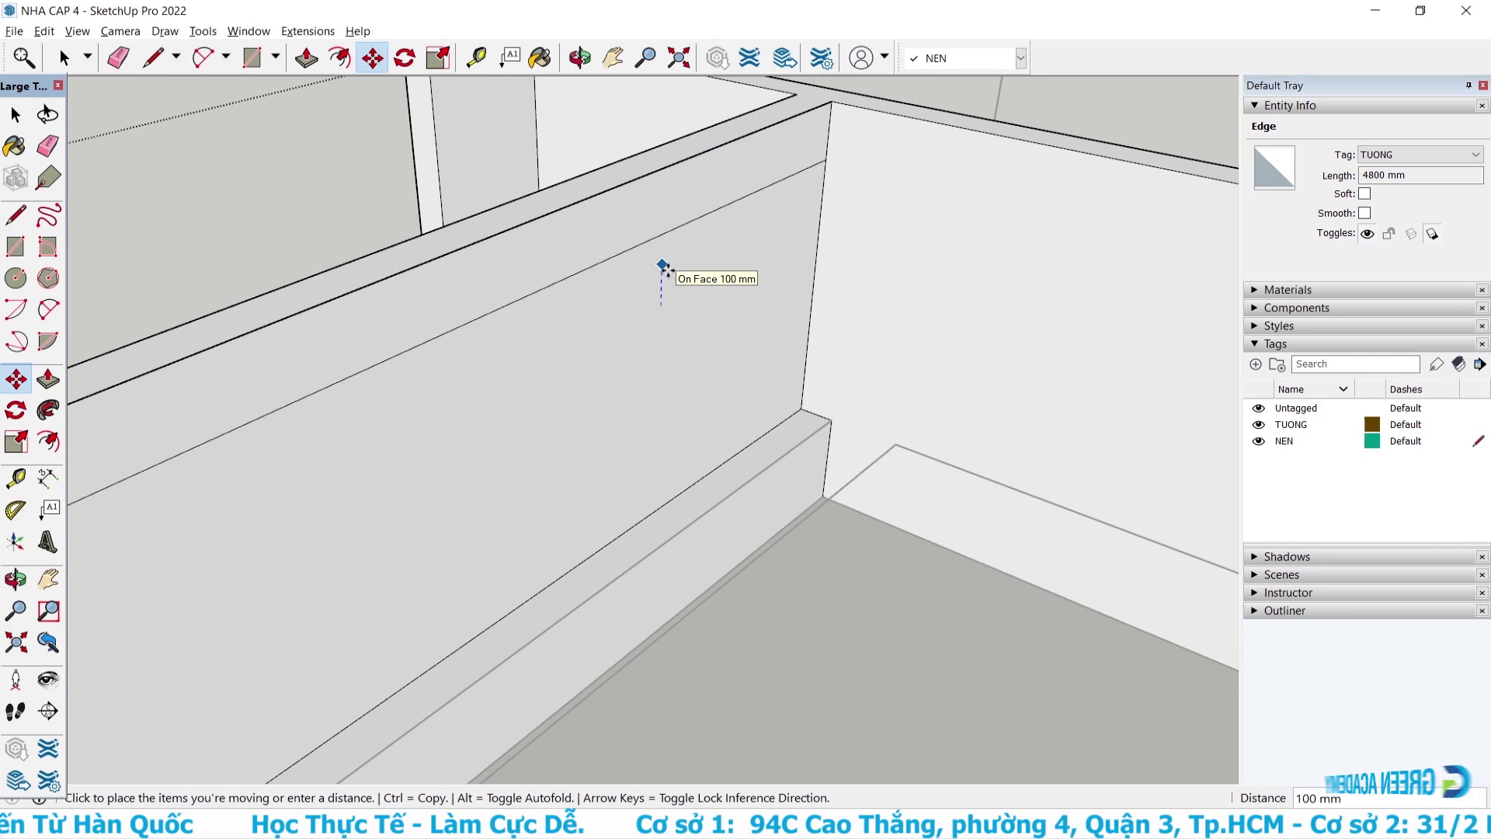
{"action": "left_click", "coordinate": [666, 270]}
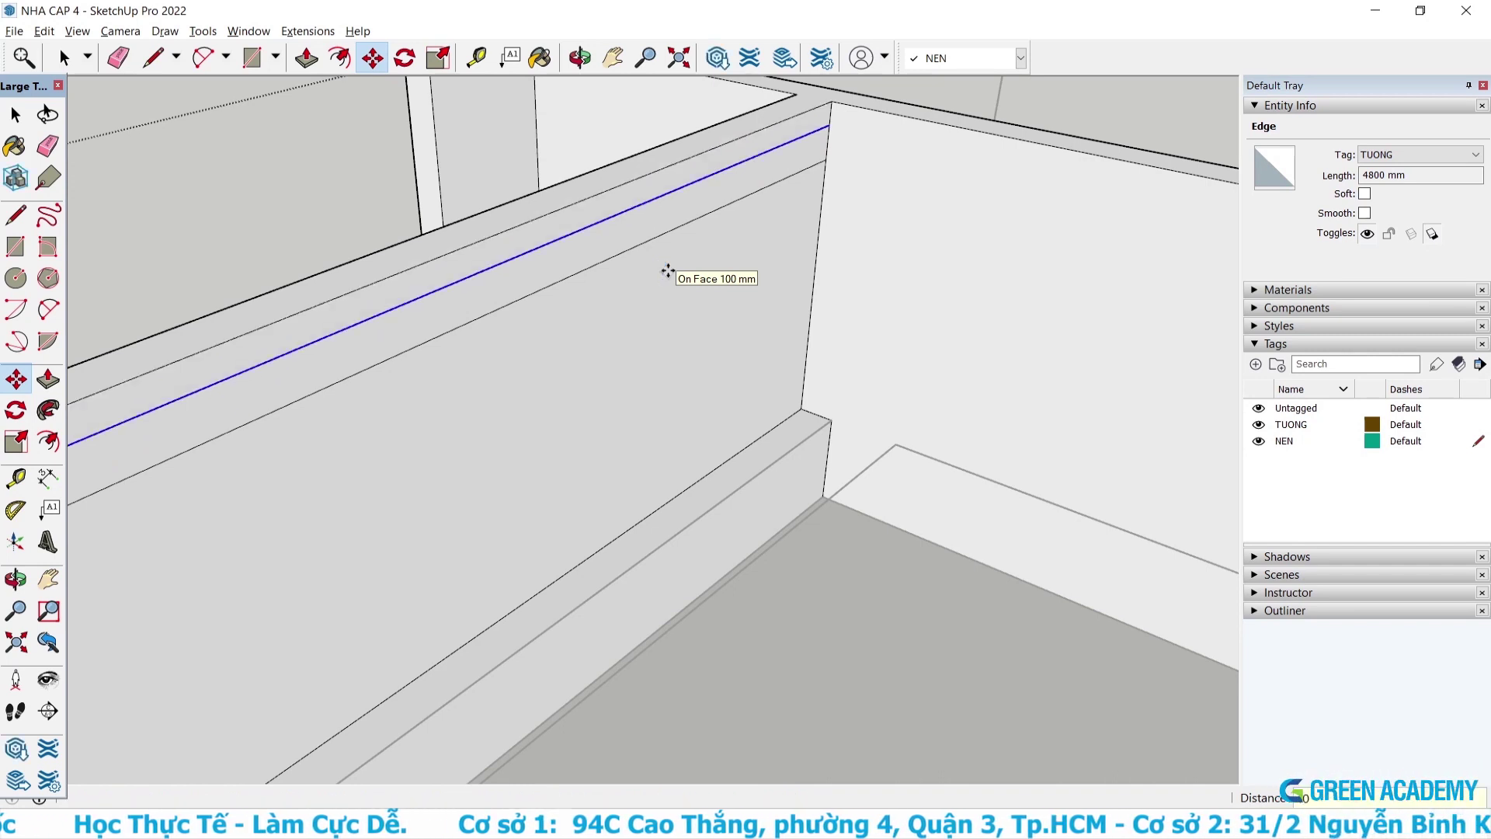
{"action": "left_click", "coordinate": [647, 195]}
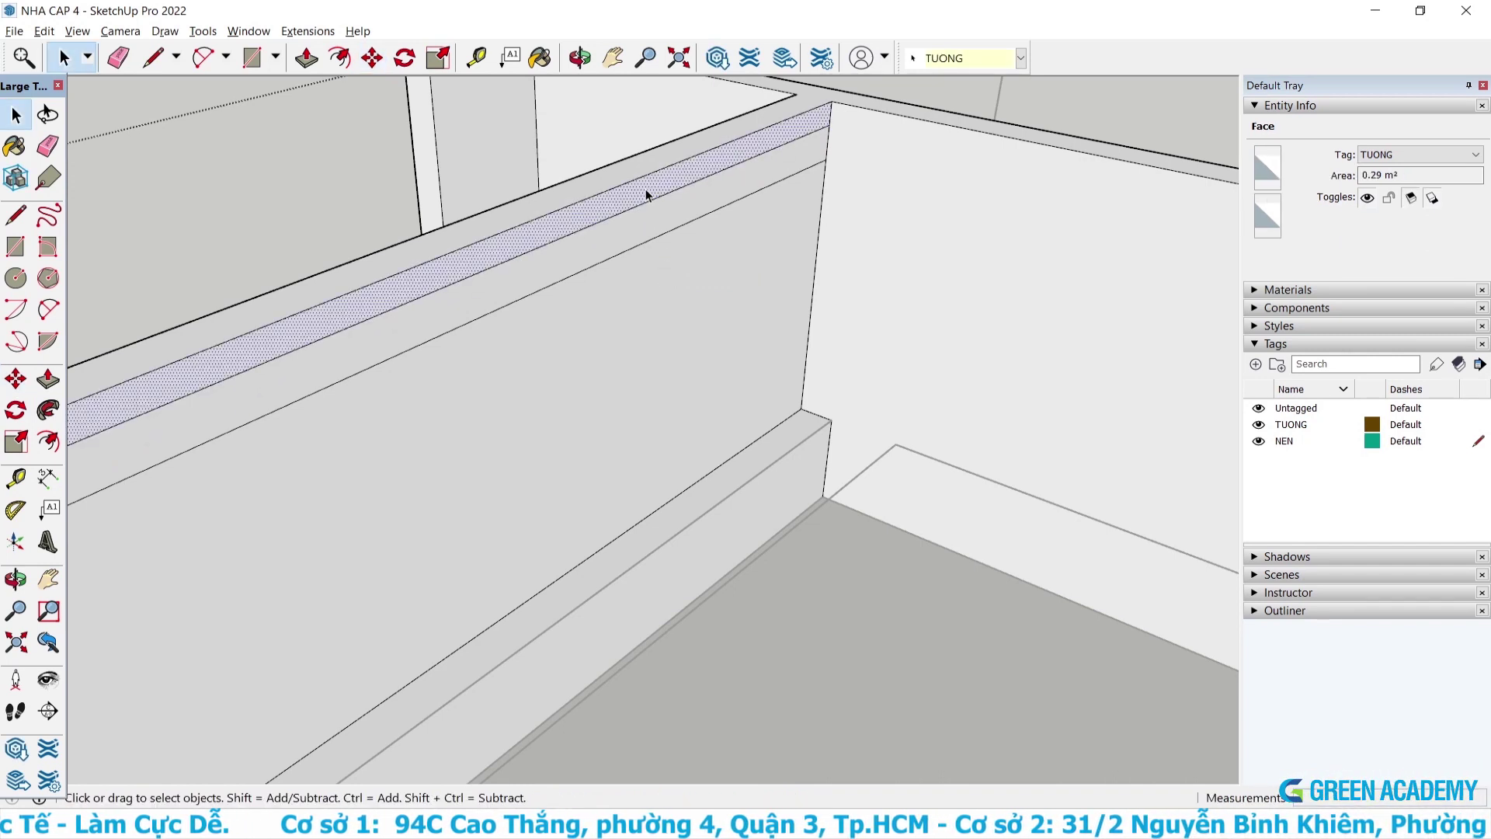
{"action": "left_click", "coordinate": [647, 195]}
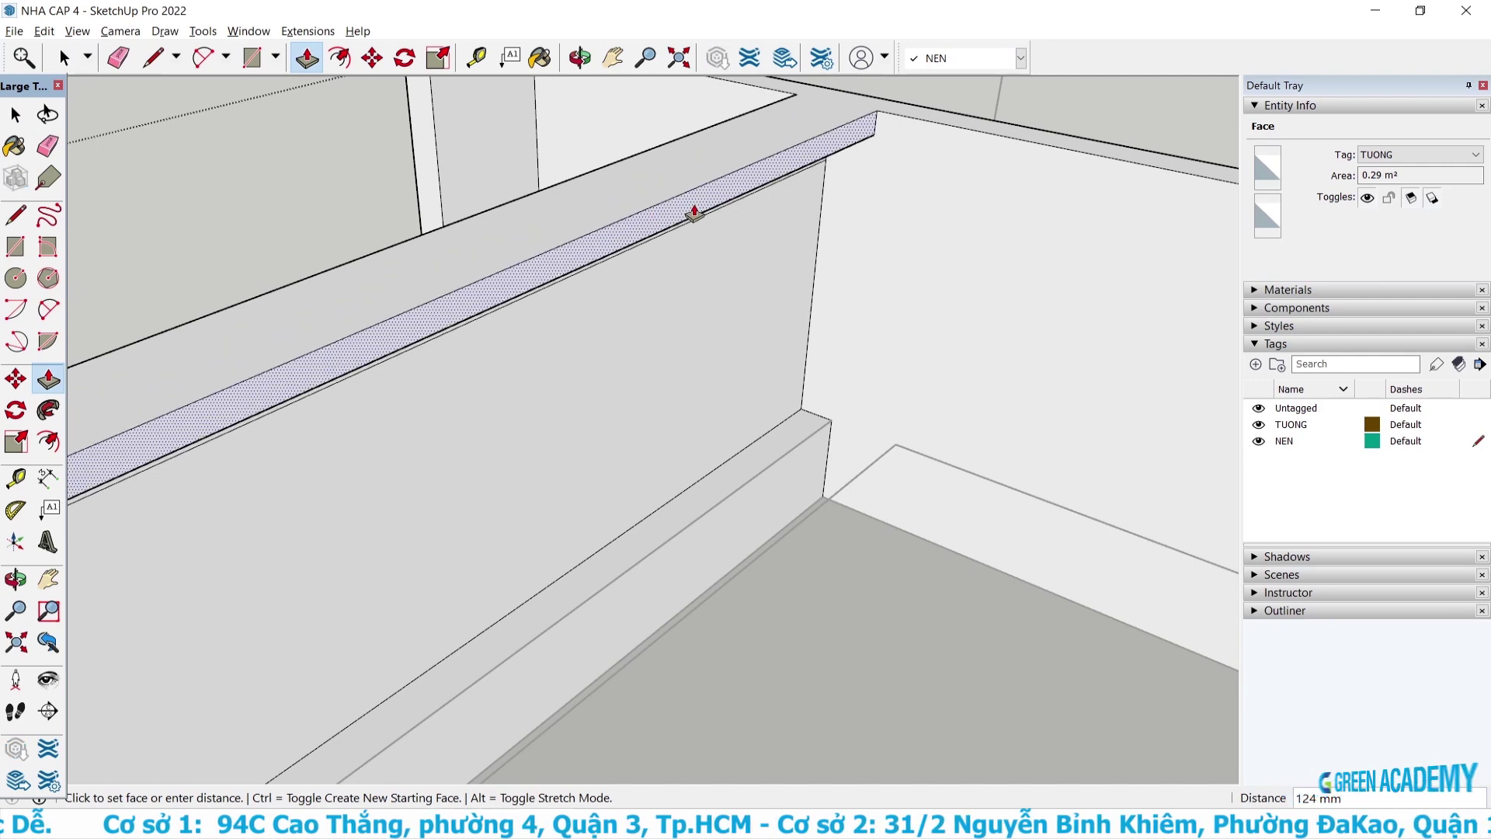
{"action": "type", "text": "00"}
{"action": "key", "text": "Return"}
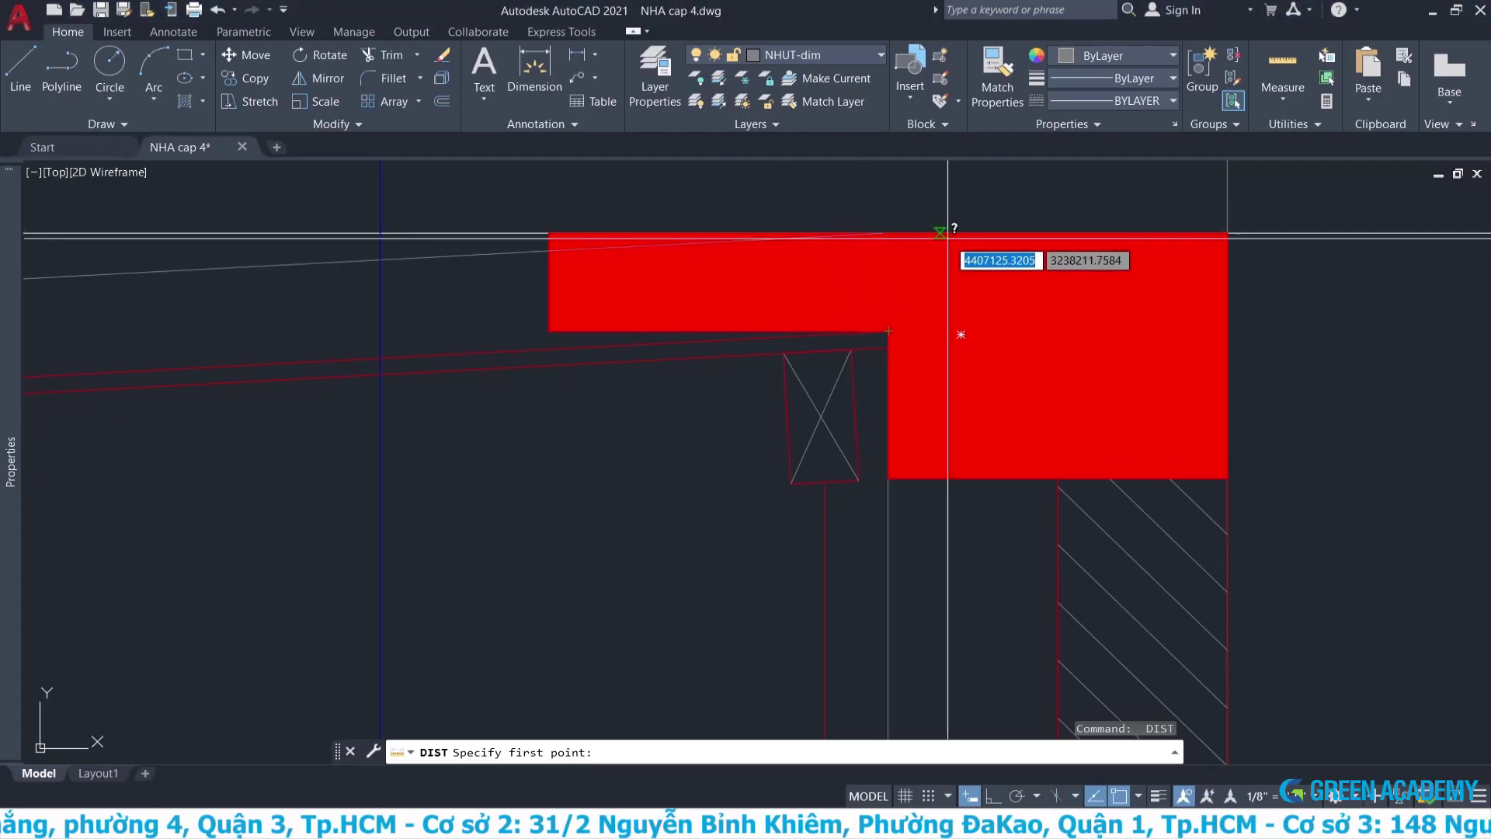
Measure the red cap's 400 and 200 widths with DIST, then orbit the SketchUp wall into view.
{"action": "left_click", "coordinate": [551, 233]}
{"action": "left_click", "coordinate": [1227, 233]}
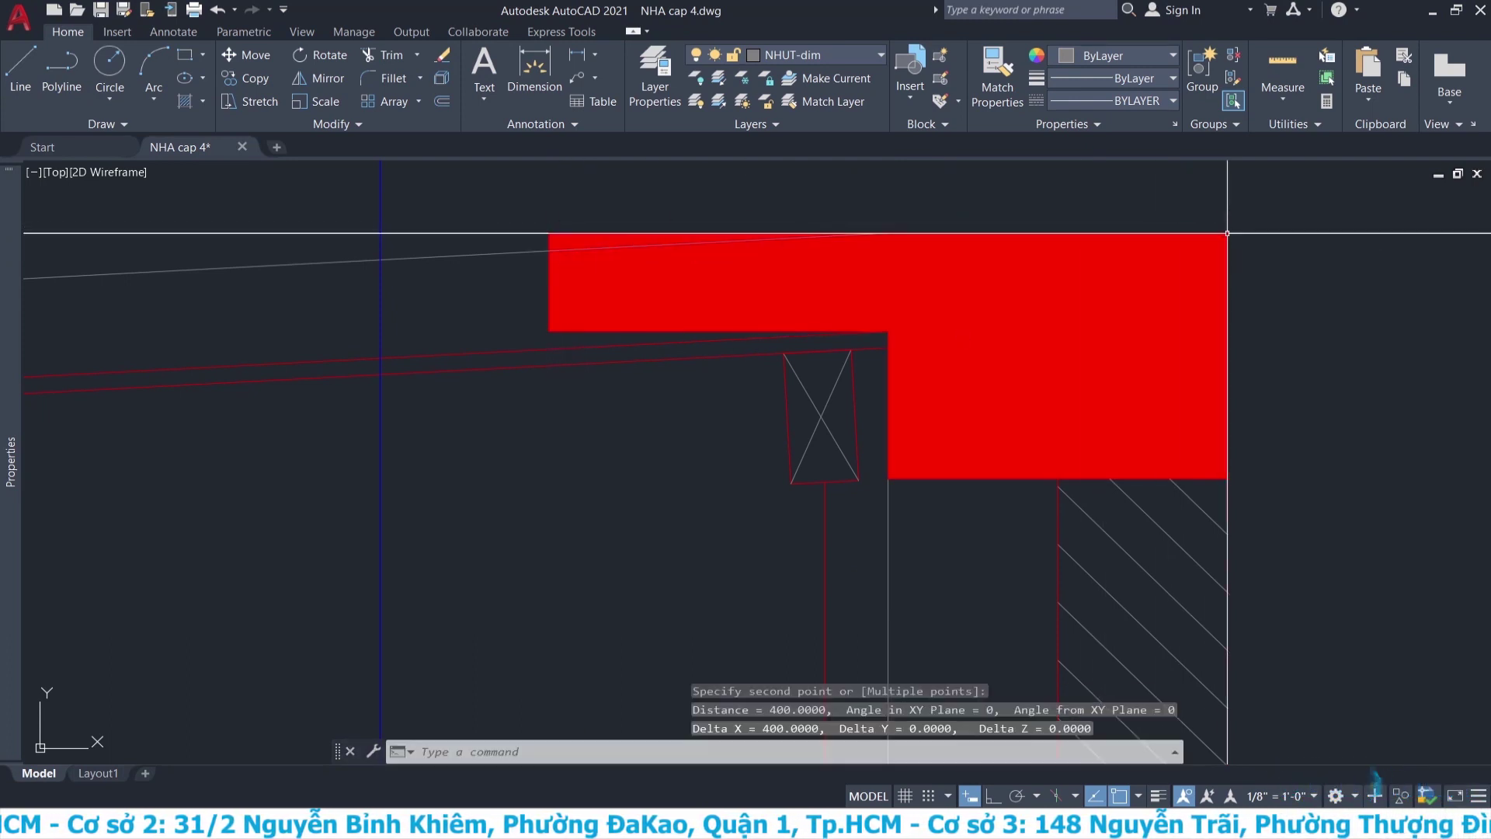
{"action": "key", "text": "space"}
{"action": "left_click", "coordinate": [549, 330]}
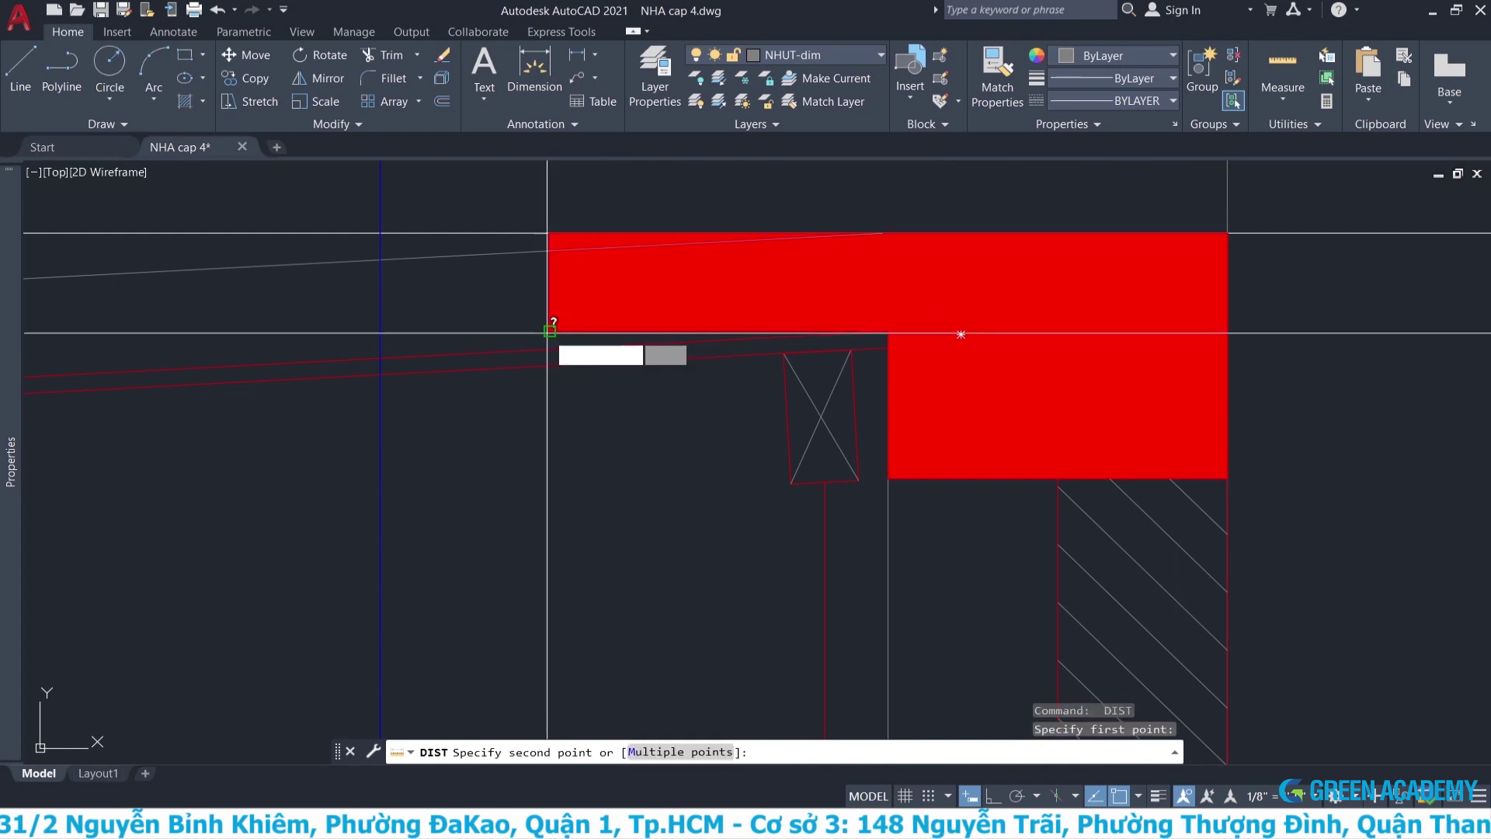
{"action": "left_click", "coordinate": [886, 327]}
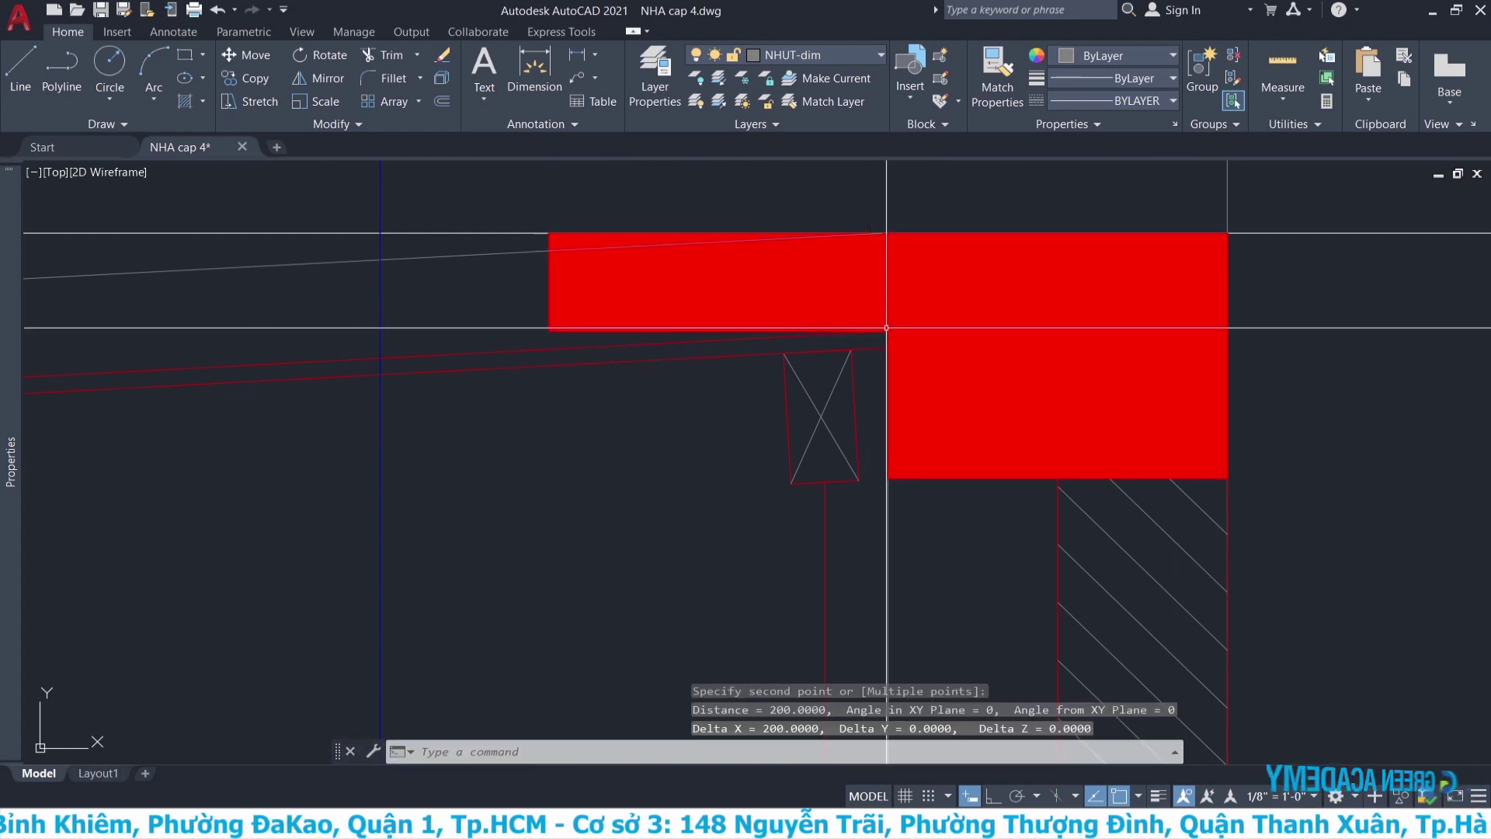
{"action": "key", "text": "alt+Tab"}
{"action": "mouse_move", "coordinate": [865, 306]}
{"action": "left_mouse_down"}
{"action": "mouse_move", "coordinate": [715, 337]}
{"action": "mouse_move", "coordinate": [740, 200]}
{"action": "left_mouse_up"}
Orbit and zoom out to inspect the roof room, its right wall and the parapet walls.
{"action": "key", "text": "p"}
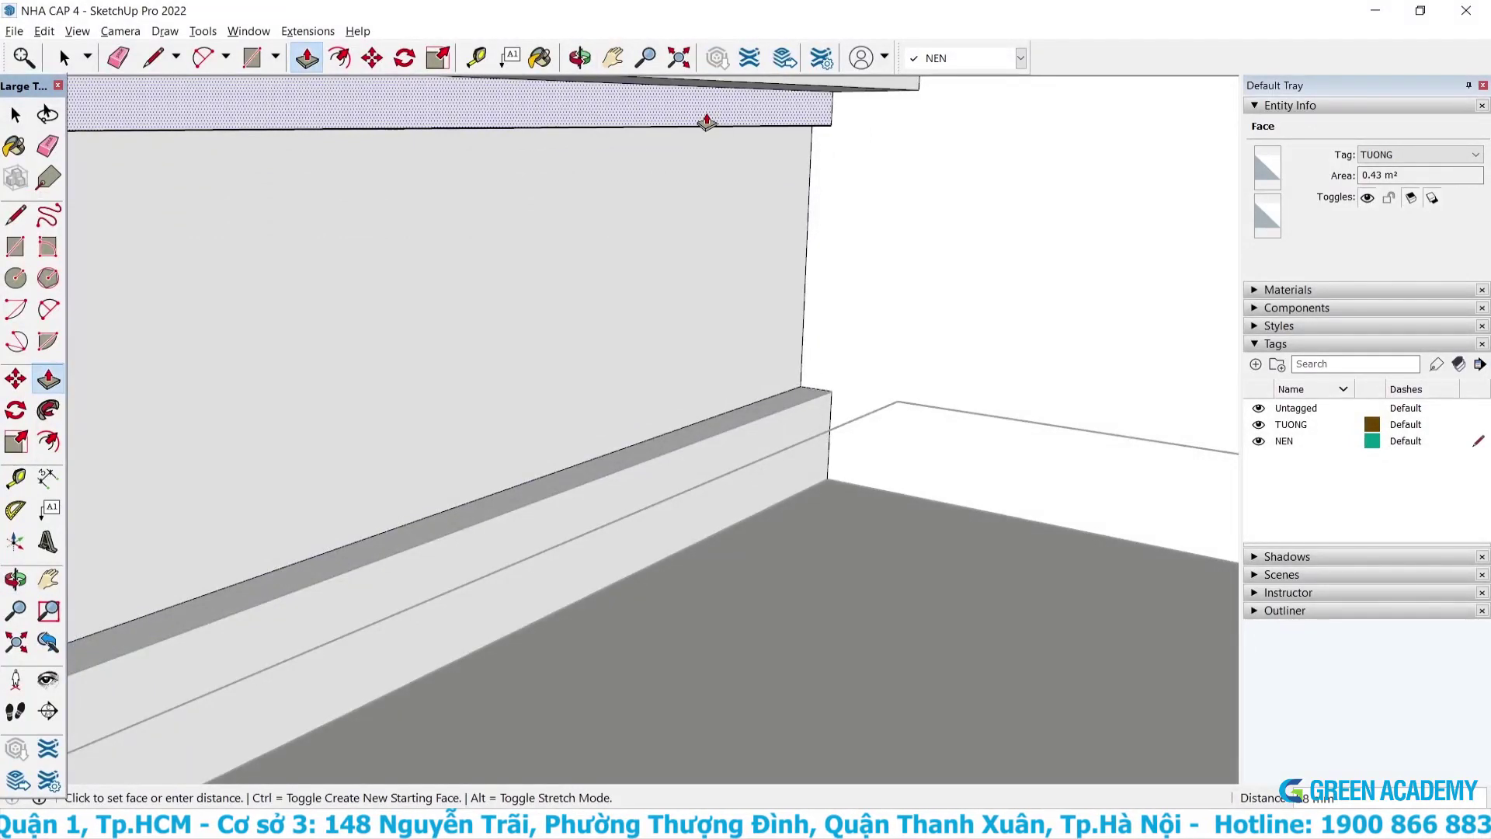
{"action": "key", "text": "space"}
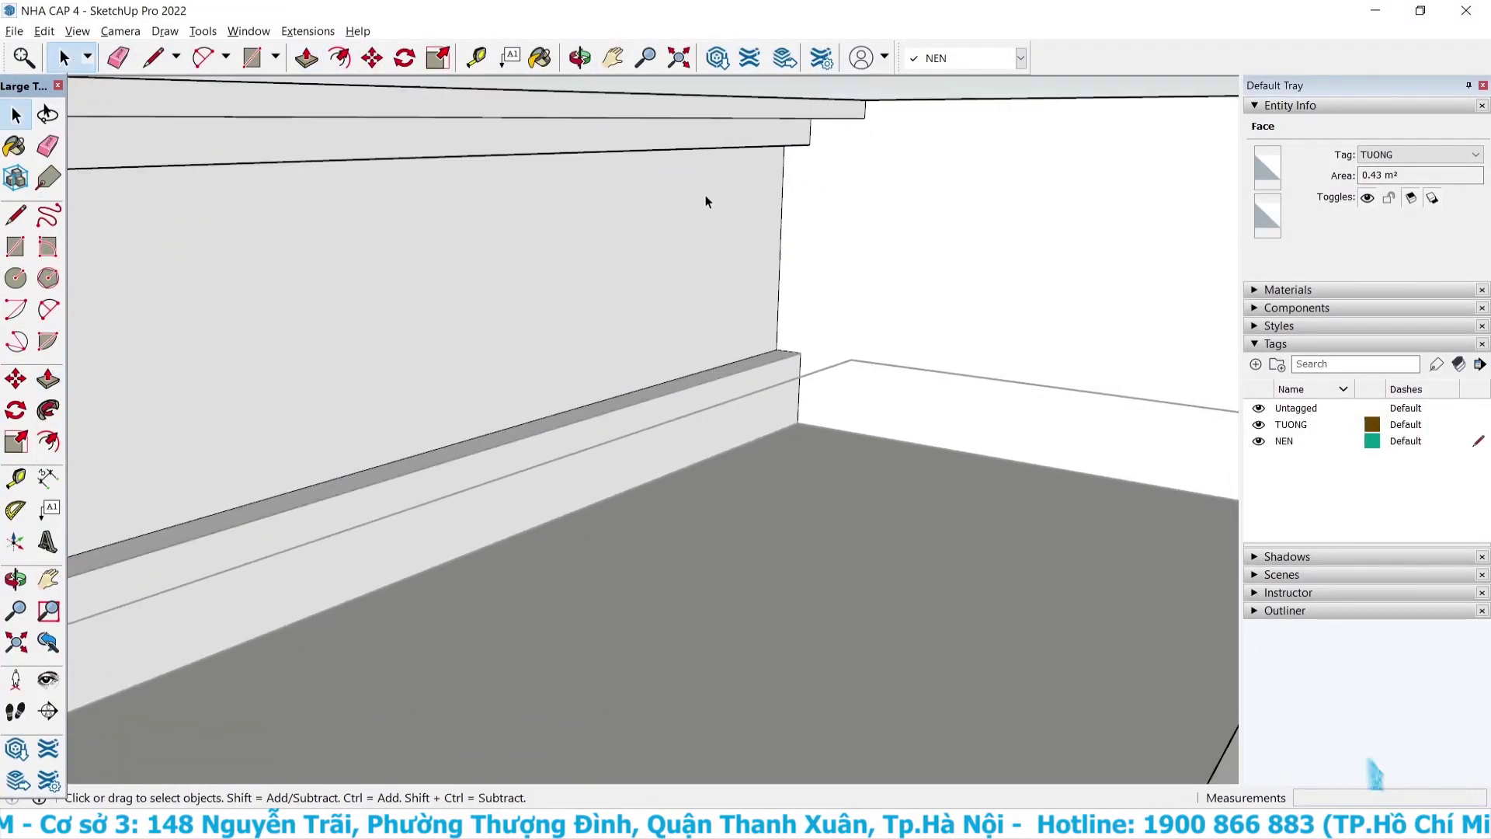
{"action": "mouse_move", "coordinate": [705, 194]}
{"action": "middle_mouse_down"}
{"action": "mouse_move", "coordinate": [797, 137]}
{"action": "mouse_move", "coordinate": [738, 249]}
{"action": "mouse_move", "coordinate": [645, 236]}
{"action": "middle_mouse_up"}
{"action": "scroll", "coordinate": [628, 257], "scroll_direction": "down", "scroll_amount": 2}
{"action": "scroll", "coordinate": [636, 252], "scroll_direction": "down", "scroll_amount": 2}
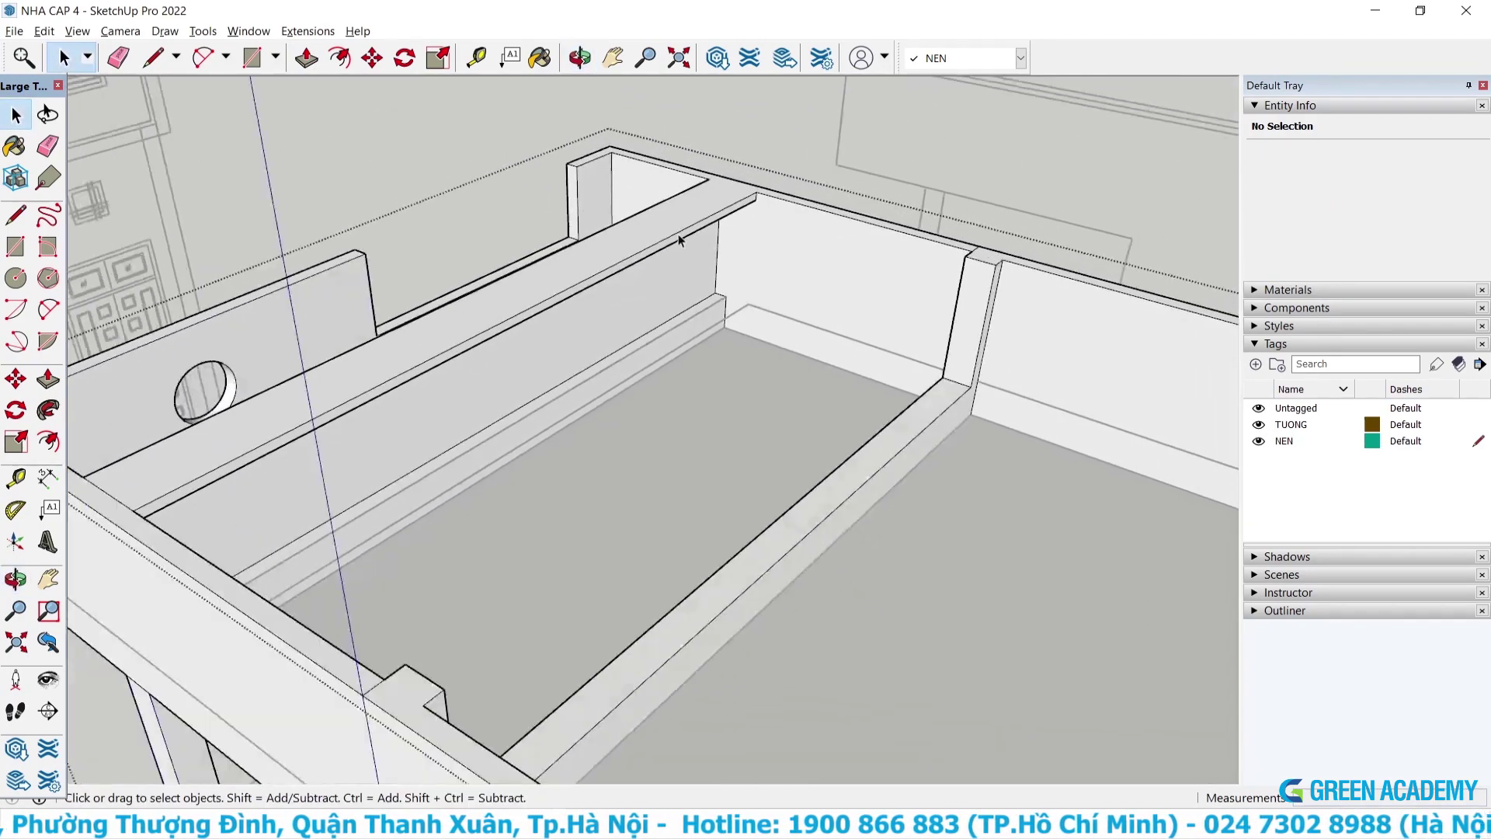
{"action": "scroll", "coordinate": [670, 242], "scroll_direction": "down", "scroll_amount": 2}
{"action": "middle_click_drag", "start_coordinate": [666, 227], "coordinate": [455, 305]}
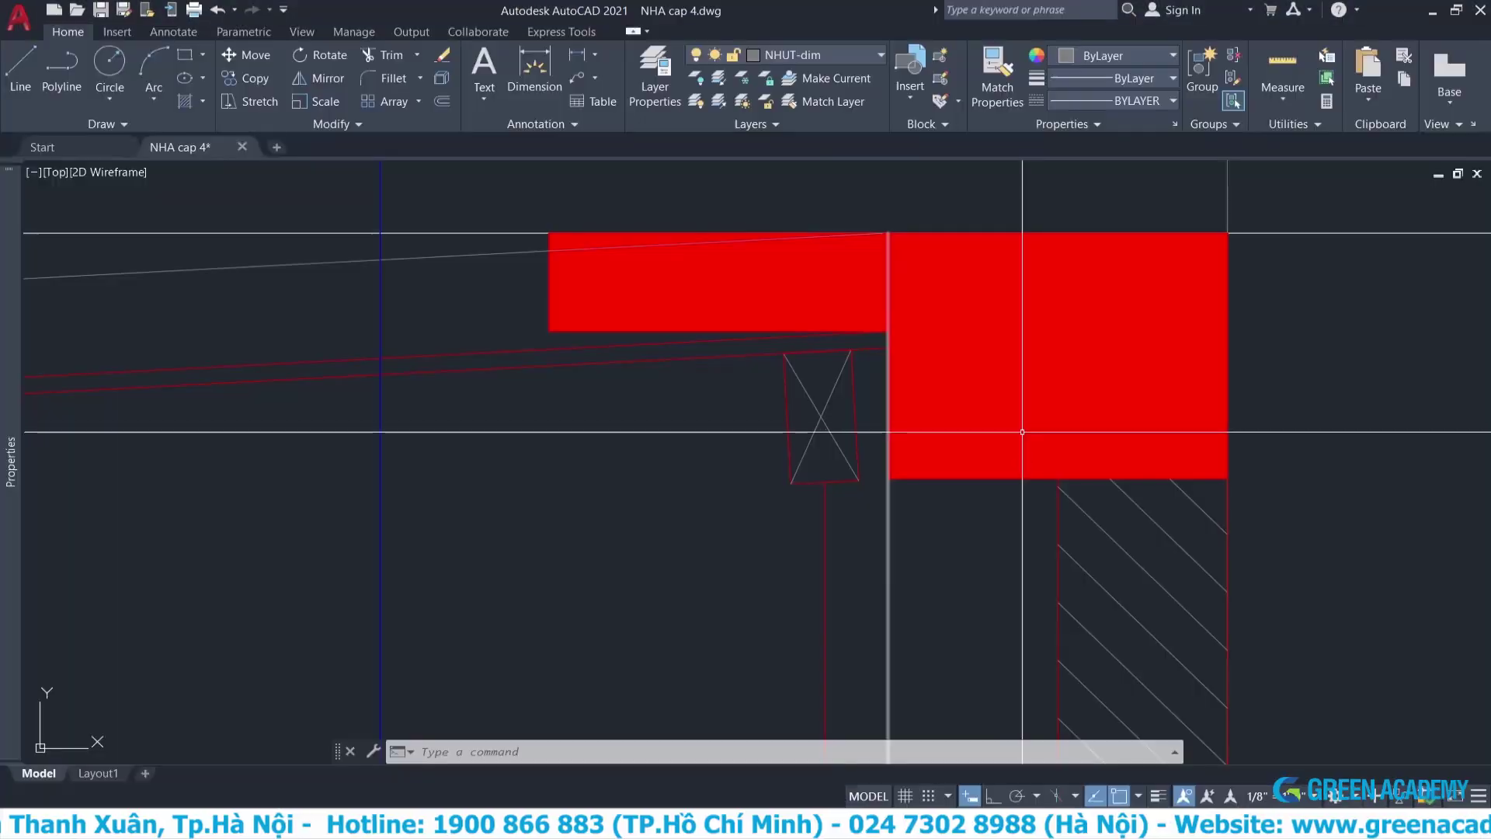
Measure the vertical step at the right beam and column corner with DIST, reading about 100 (99.98).
{"action": "scroll", "coordinate": [805, 424], "scroll_direction": "down", "scroll_amount": 4}
{"action": "scroll", "coordinate": [804, 425], "scroll_direction": "down", "scroll_amount": 2}
{"action": "scroll", "coordinate": [1247, 295], "scroll_direction": "up", "scroll_amount": 5}
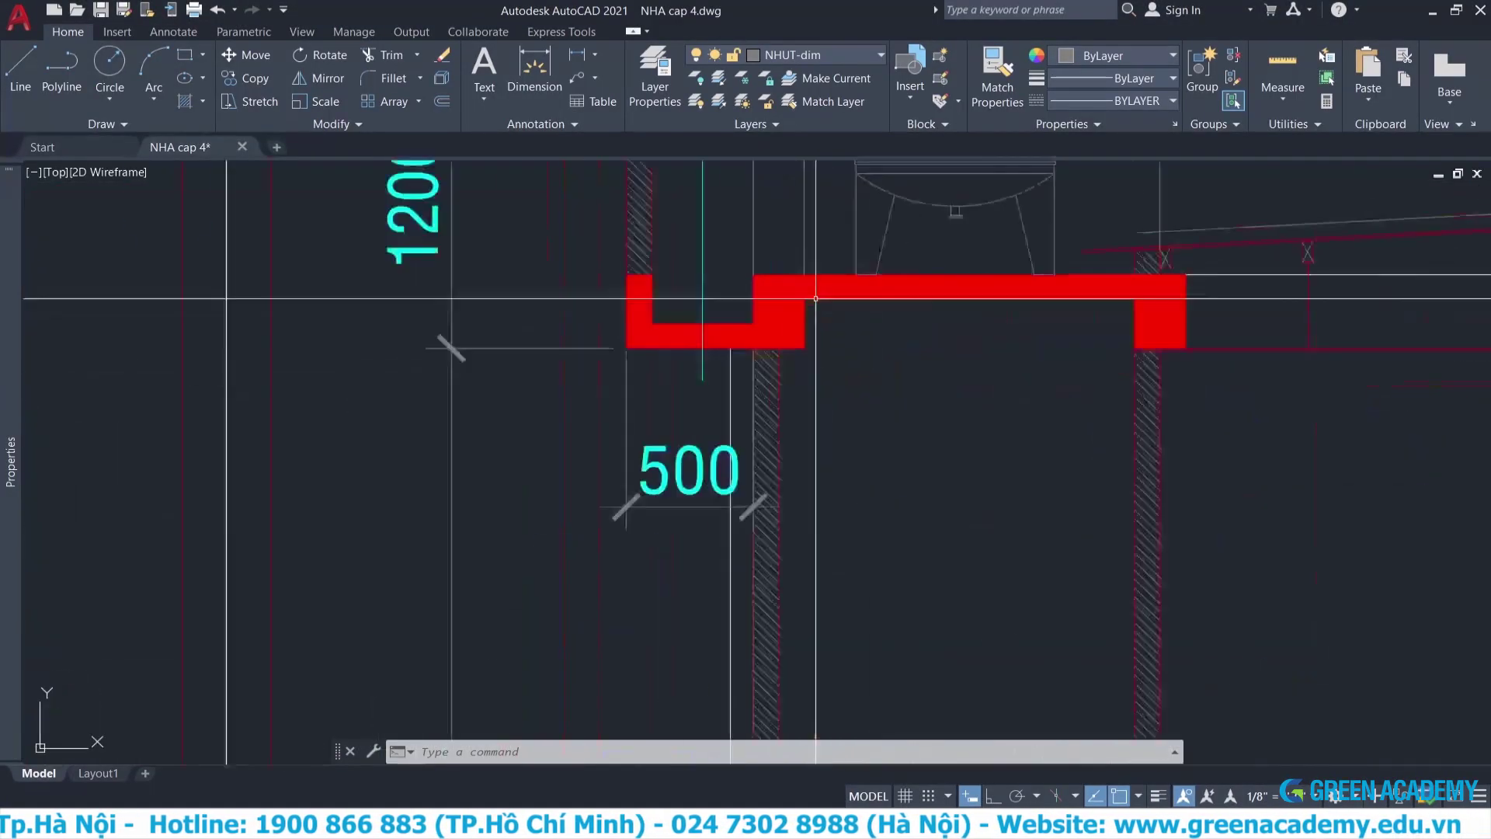
{"action": "scroll", "coordinate": [1247, 211], "scroll_direction": "up", "scroll_amount": 2}
{"action": "middle_click_drag", "start_coordinate": [1247, 210], "coordinate": [855, 349]}
{"action": "scroll", "coordinate": [854, 349], "scroll_direction": "up", "scroll_amount": 3}
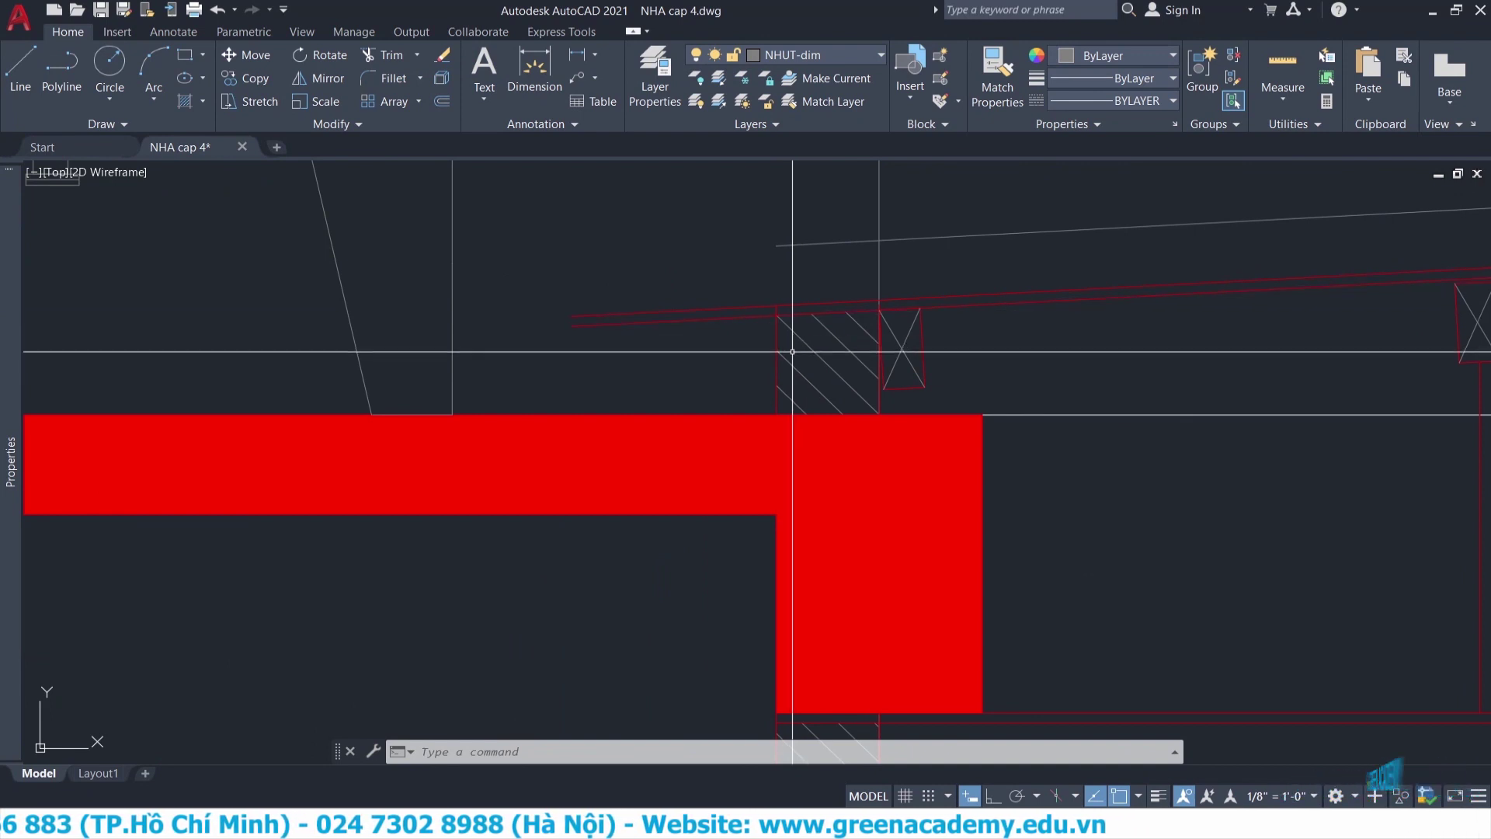
{"action": "type", "text": "di"}
{"action": "key", "text": "Return"}
{"action": "left_click", "coordinate": [776, 415]}
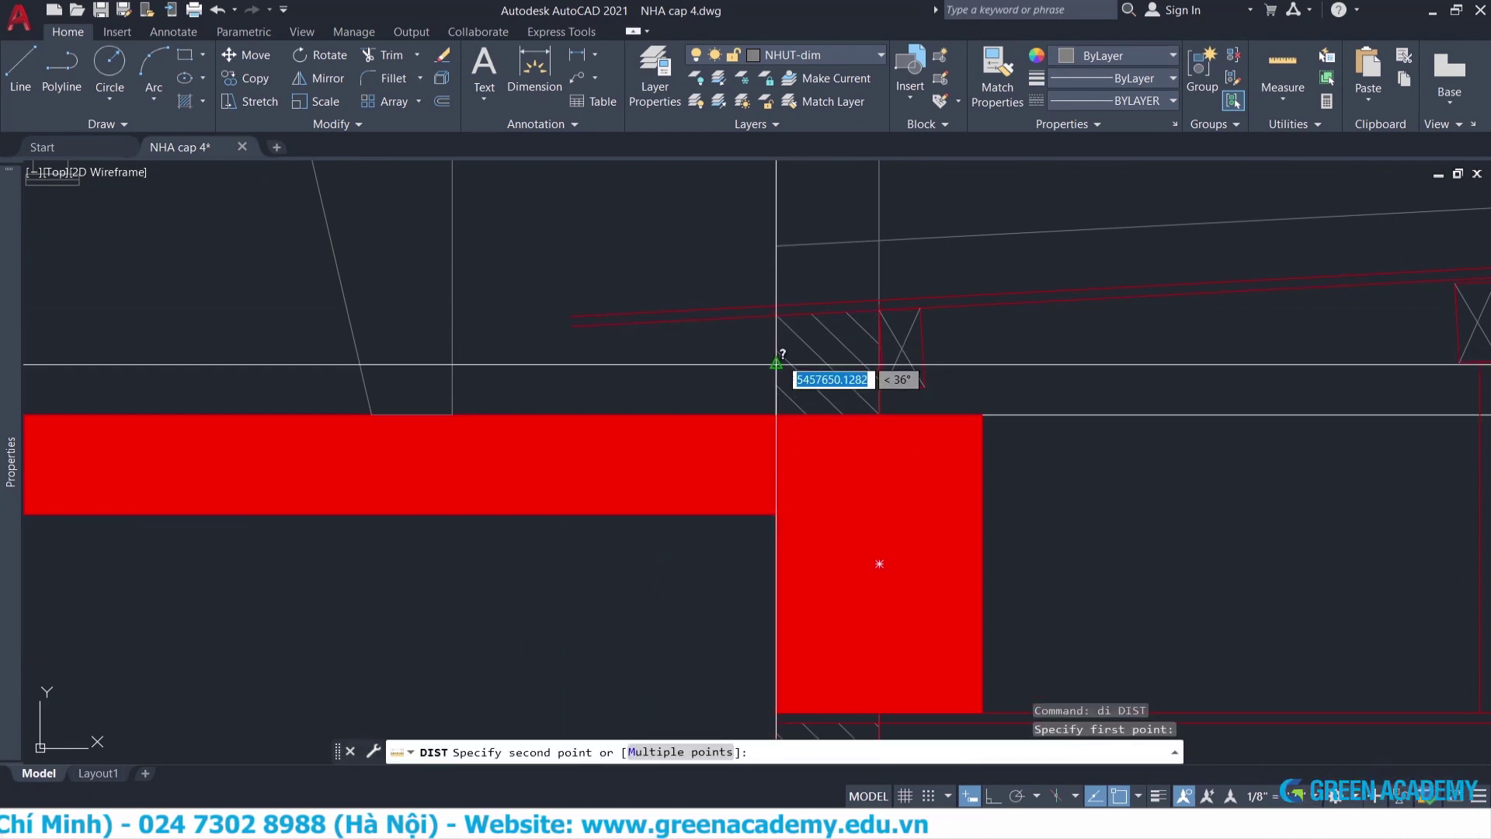
{"action": "left_click", "coordinate": [777, 315]}
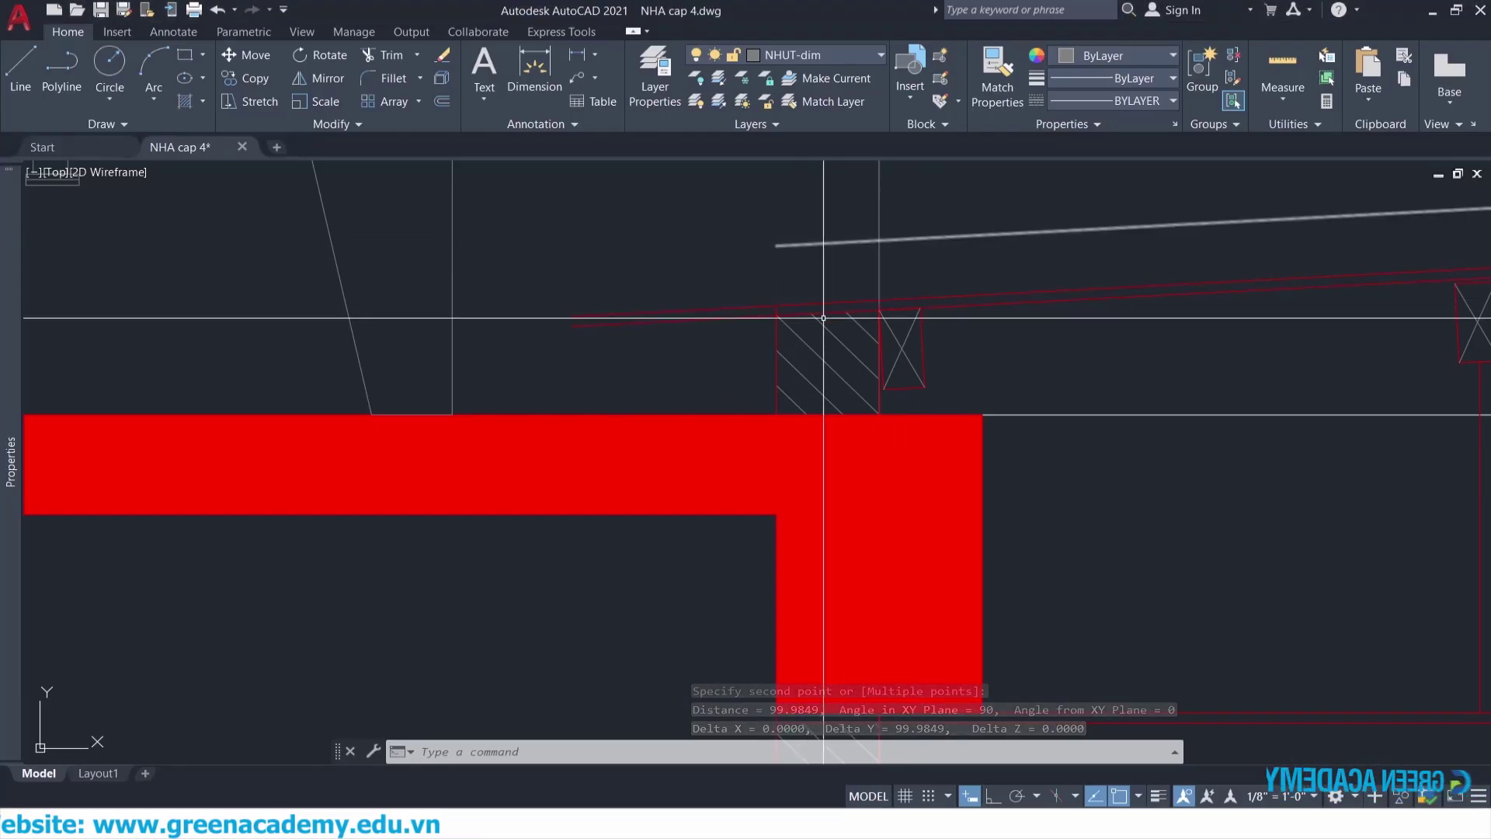
{"action": "scroll", "coordinate": [908, 240], "scroll_direction": "down", "scroll_amount": 2}
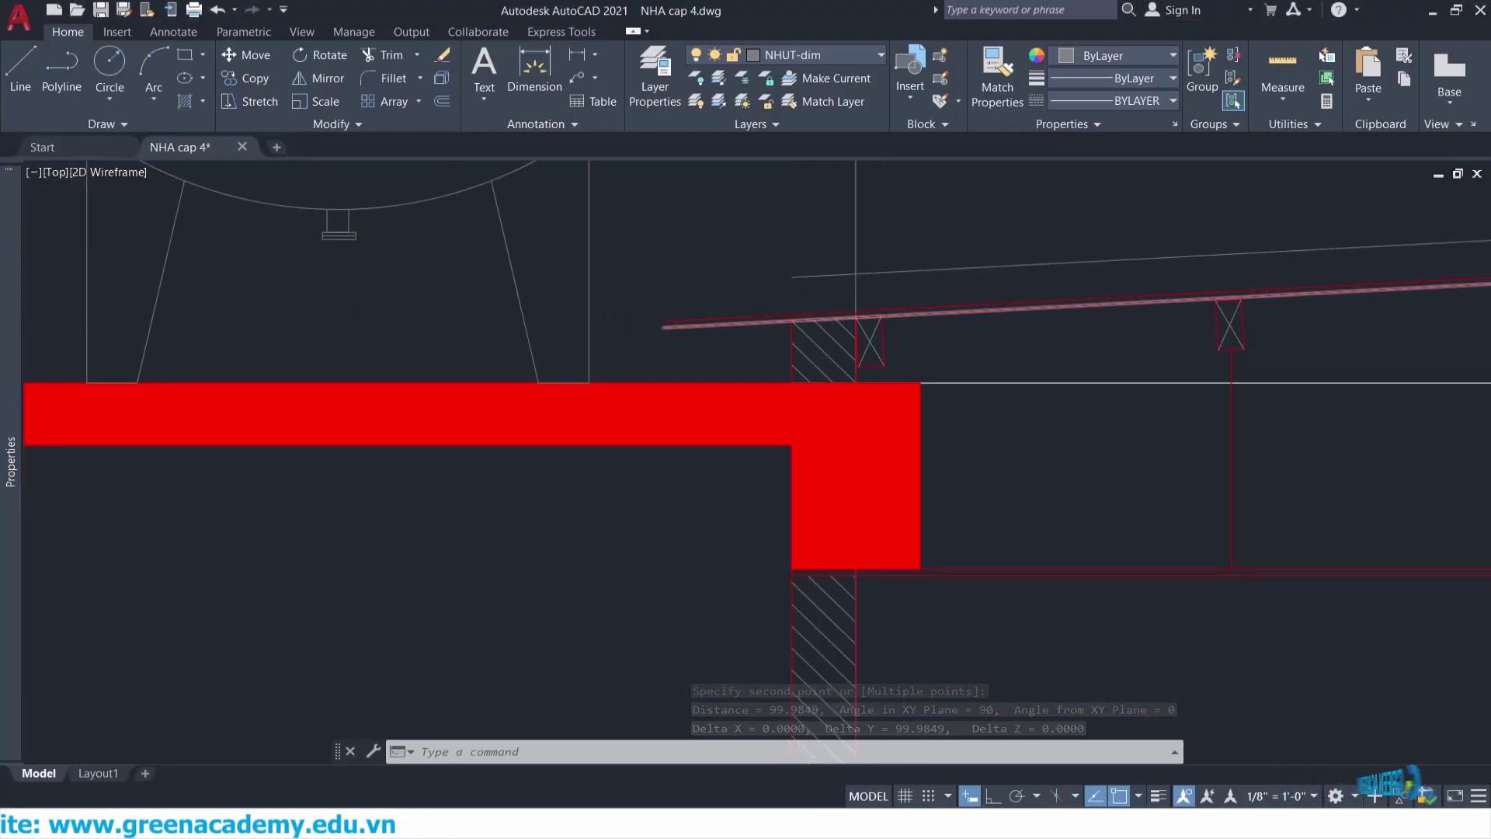
{"action": "scroll", "coordinate": [888, 268], "scroll_direction": "down", "scroll_amount": 2}
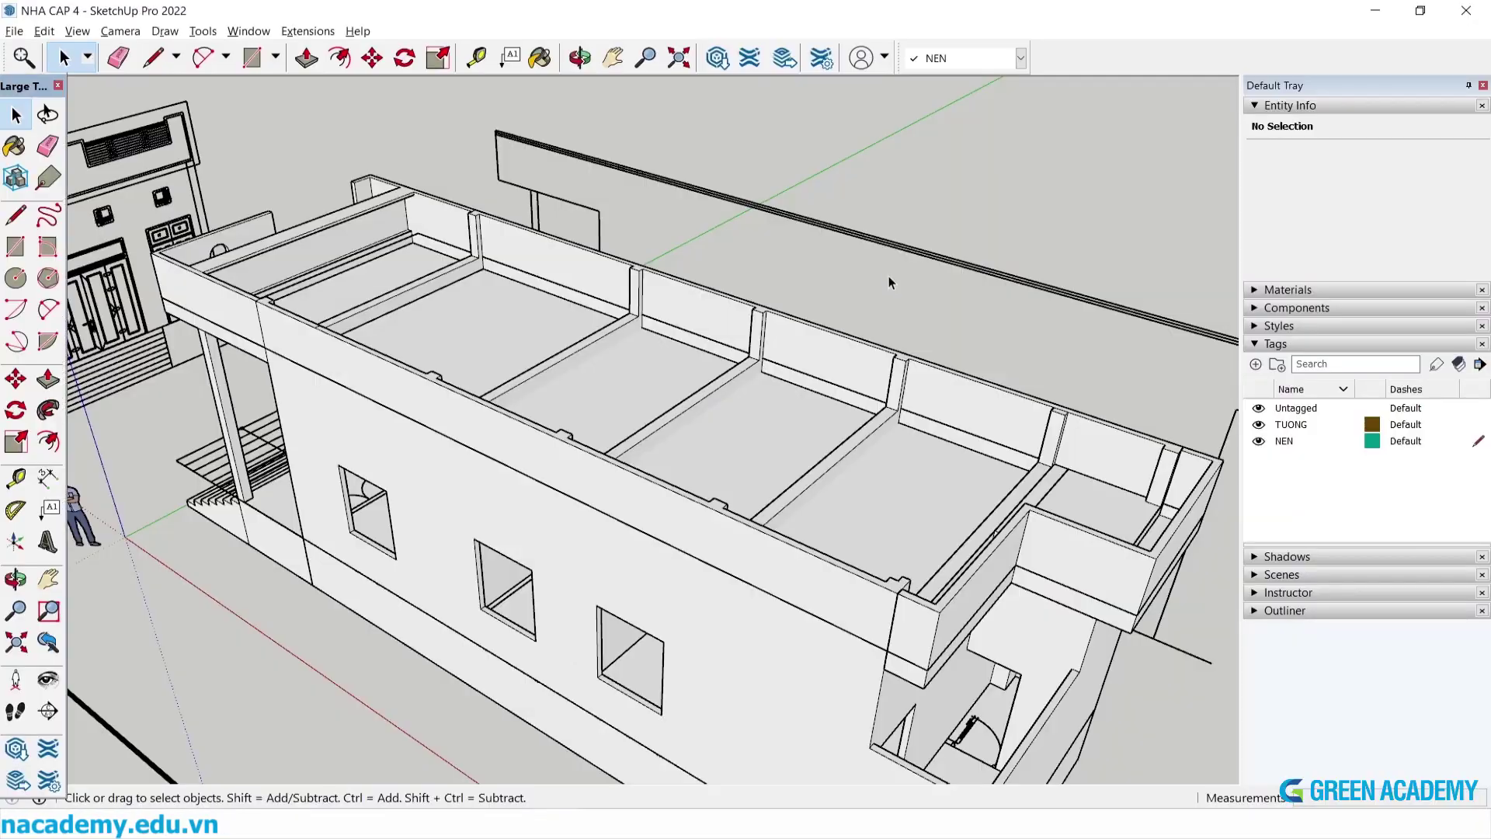
{"action": "middle_click_drag", "start_coordinate": [889, 276], "coordinate": [1077, 547]}
{"action": "scroll", "coordinate": [1078, 547], "scroll_direction": "up", "scroll_amount": 2}
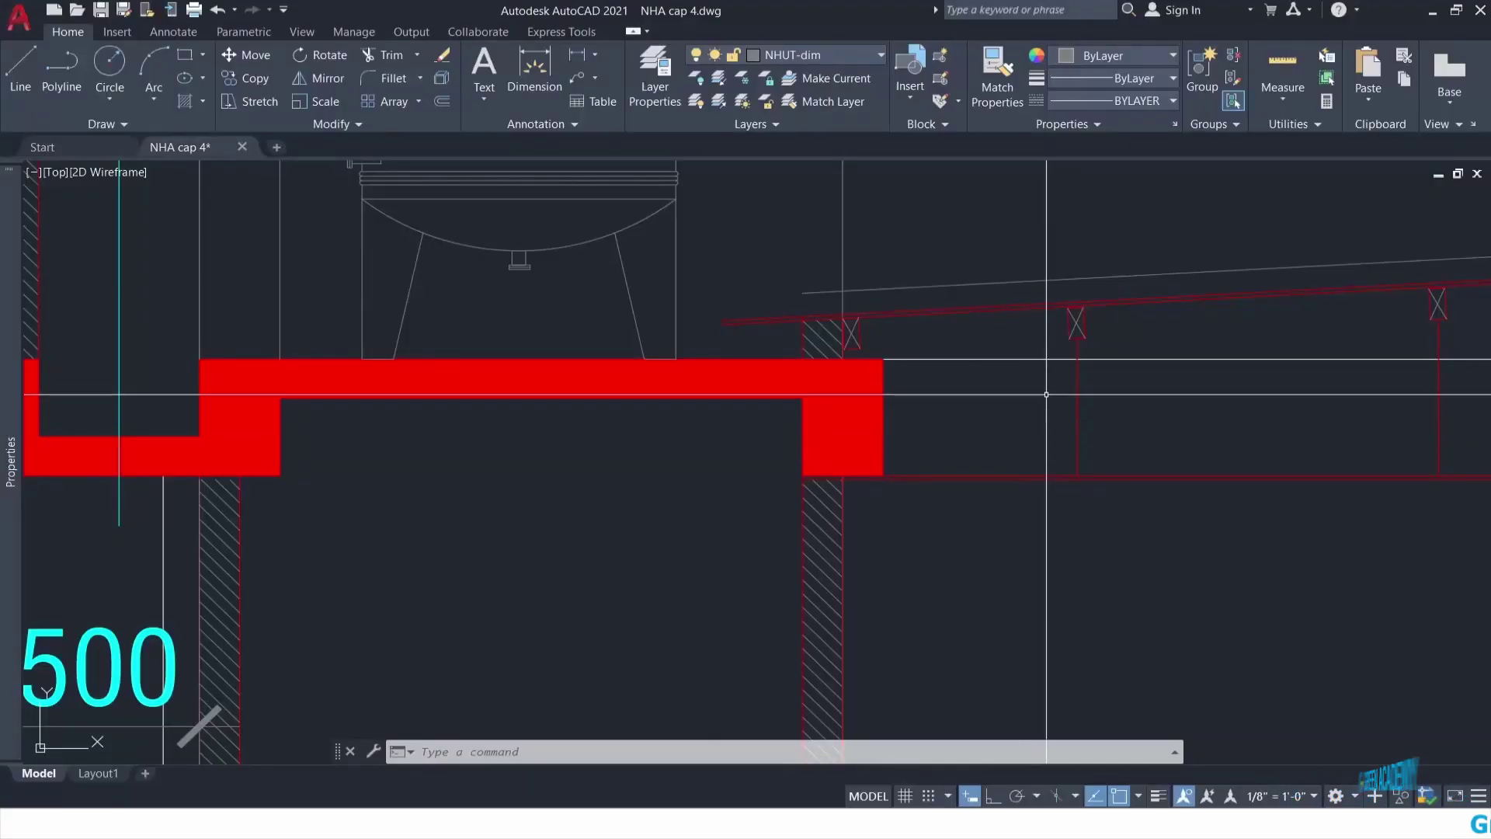
{"action": "scroll", "coordinate": [968, 360], "scroll_direction": "down", "scroll_amount": 3}
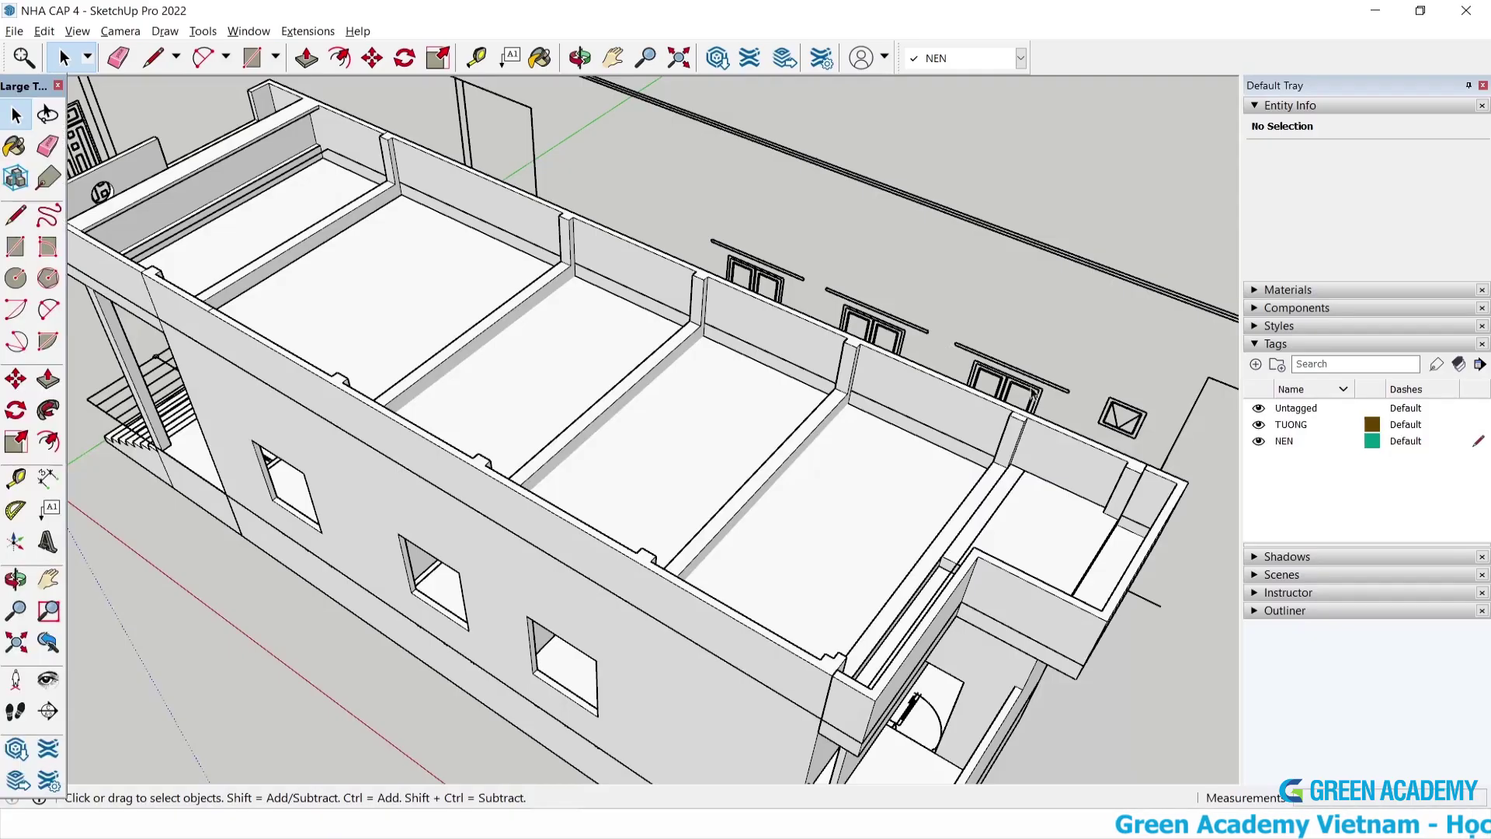
{"action": "scroll", "coordinate": [1034, 394], "scroll_direction": "up", "scroll_amount": 2}
{"action": "scroll", "coordinate": [1010, 468], "scroll_direction": "up", "scroll_amount": 2}
{"action": "scroll", "coordinate": [839, 450], "scroll_direction": "up", "scroll_amount": 1}
{"action": "scroll", "coordinate": [865, 472], "scroll_direction": "up", "scroll_amount": 2}
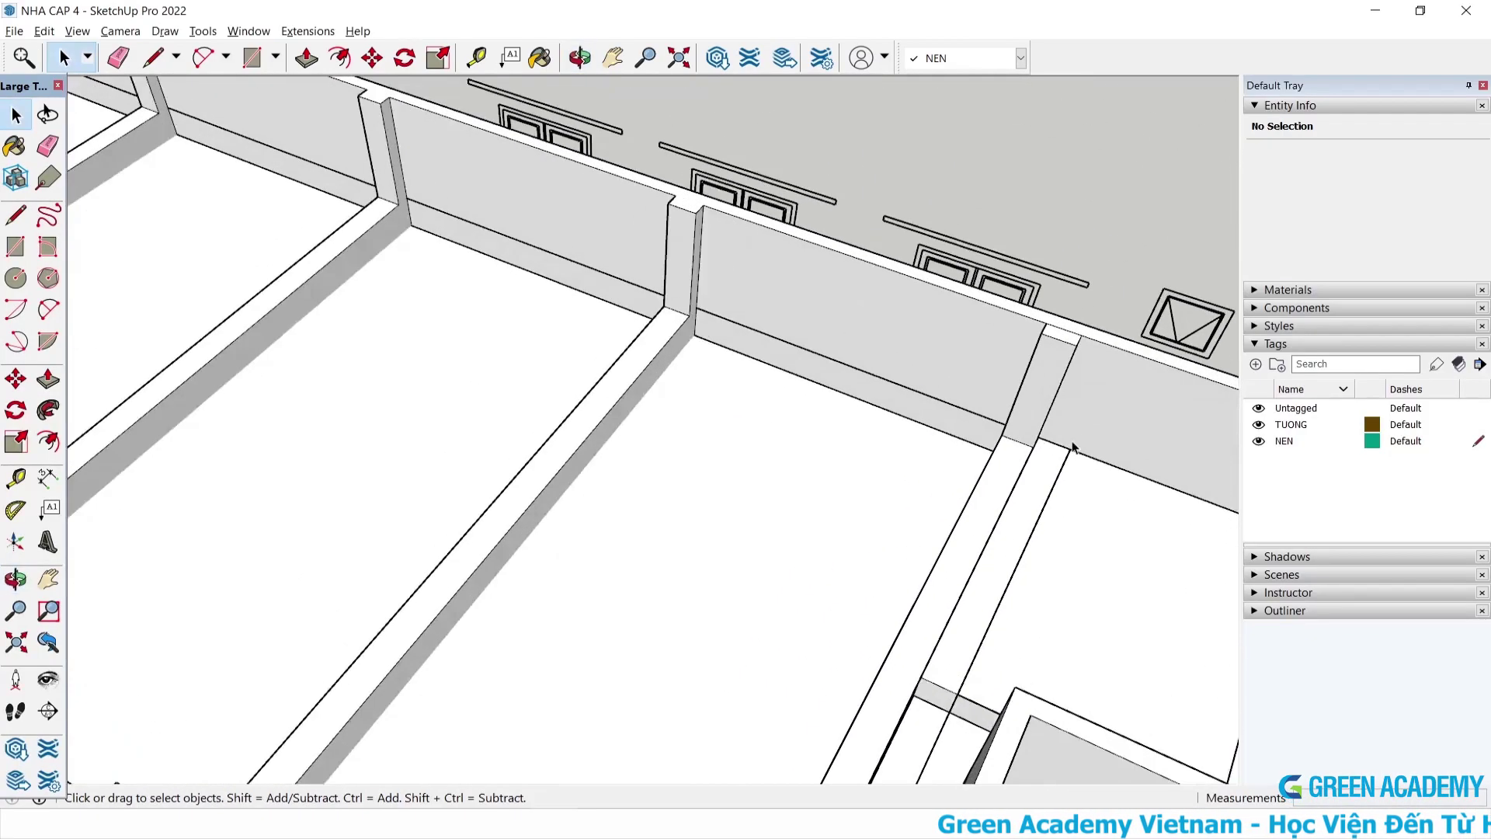
{"action": "scroll", "coordinate": [1007, 449], "scroll_direction": "up", "scroll_amount": 3}
{"action": "scroll", "coordinate": [1002, 516], "scroll_direction": "up", "scroll_amount": 2}
{"action": "scroll", "coordinate": [1002, 517], "scroll_direction": "down", "scroll_amount": 2}
{"action": "left_click", "coordinate": [615, 423]}
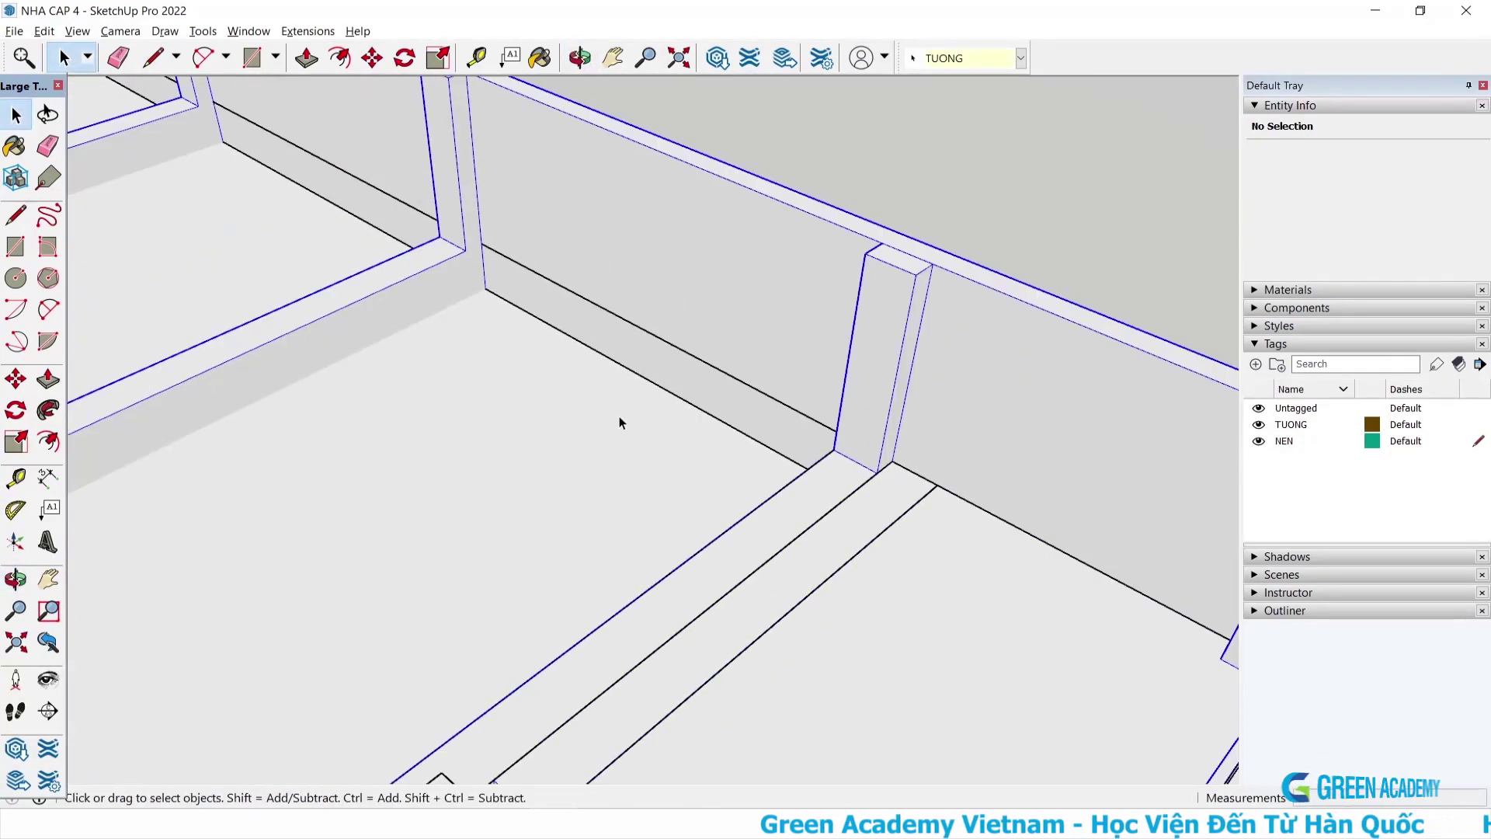
{"action": "middle_click_drag", "start_coordinate": [616, 423], "coordinate": [1118, 438]}
{"action": "scroll", "coordinate": [589, 376], "scroll_direction": "up", "scroll_amount": 3}
Open the wall group and try pulling the floor strip face and selecting its 1900 mm edge.
{"action": "double_click", "coordinate": [618, 443]}
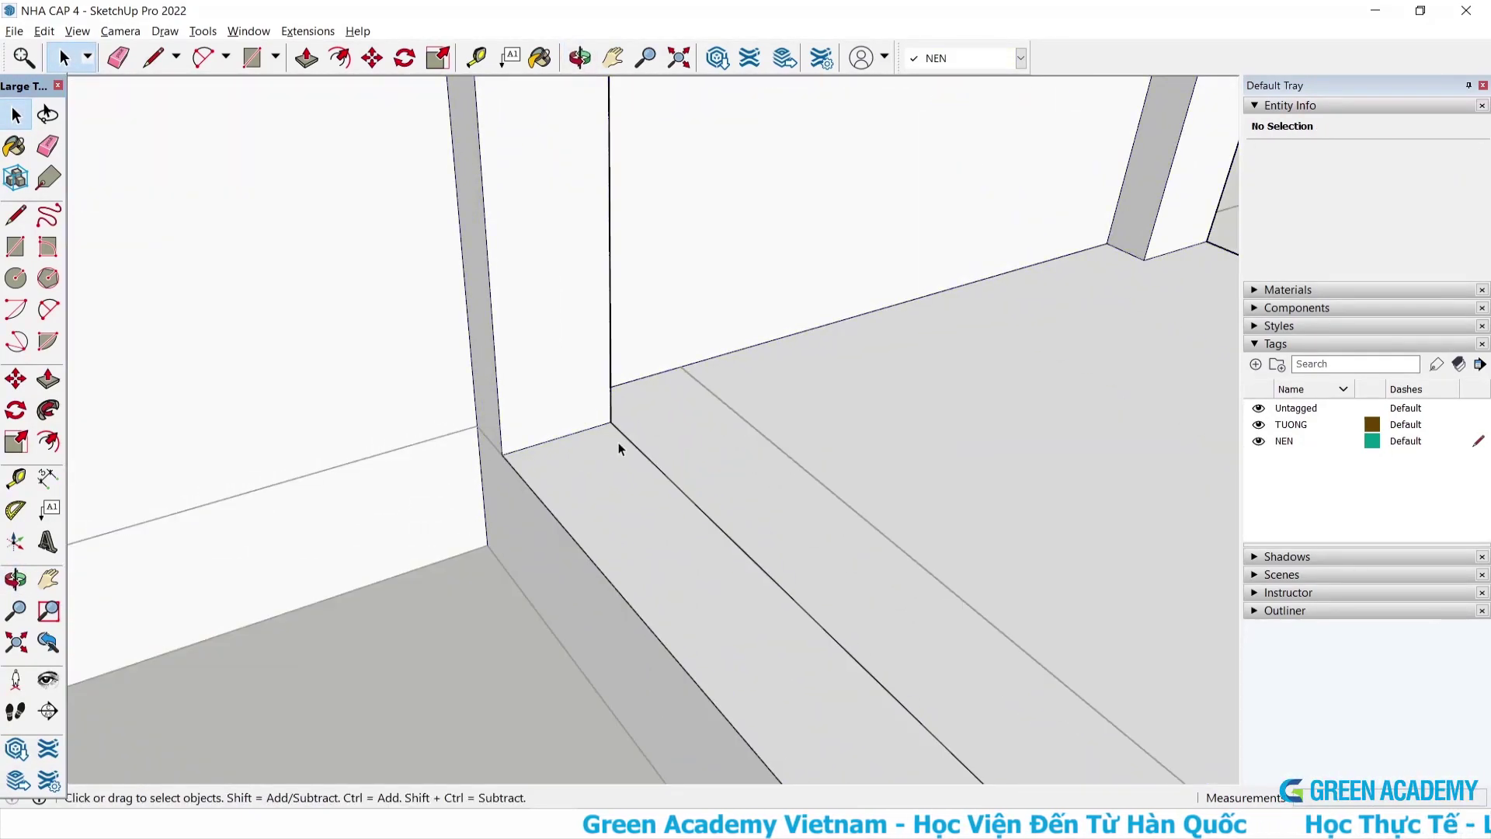
{"action": "left_click", "coordinate": [629, 447]}
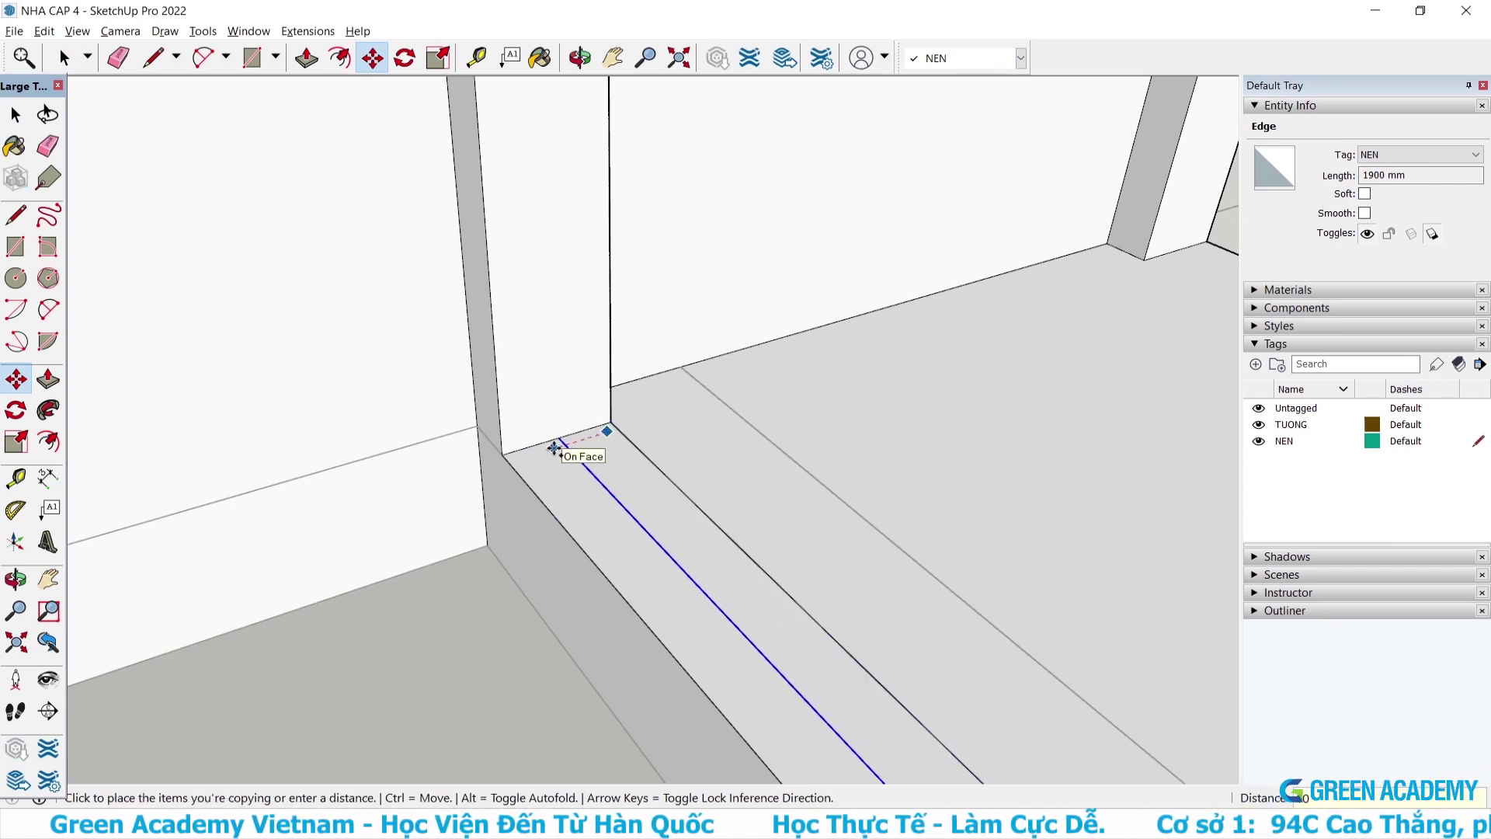
{"action": "key", "text": "space"}
{"action": "left_click", "coordinate": [589, 452]}
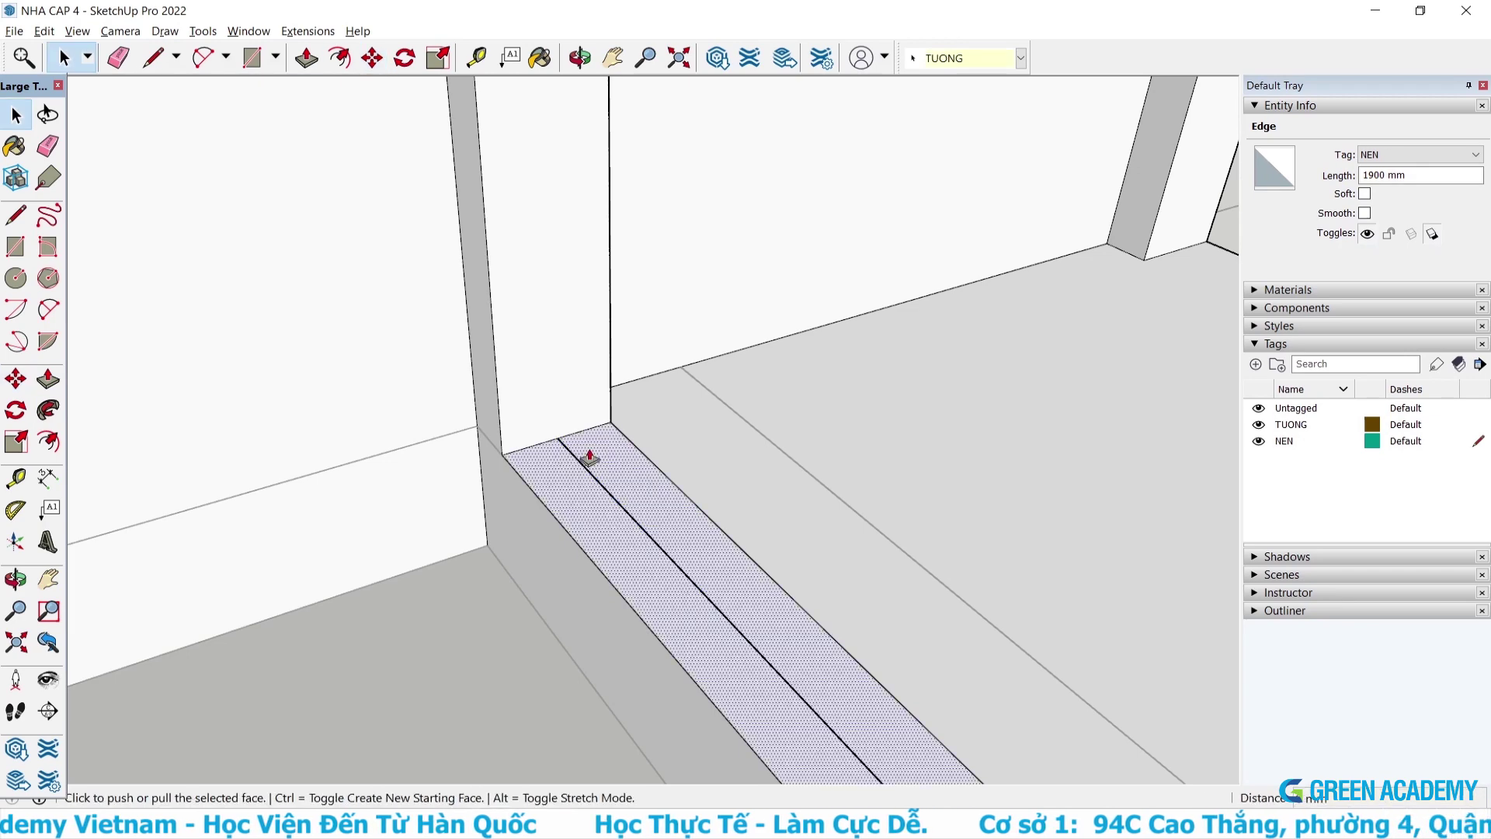
{"action": "left_click", "coordinate": [589, 458]}
{"action": "left_click", "coordinate": [584, 455]}
{"action": "key", "text": "space"}
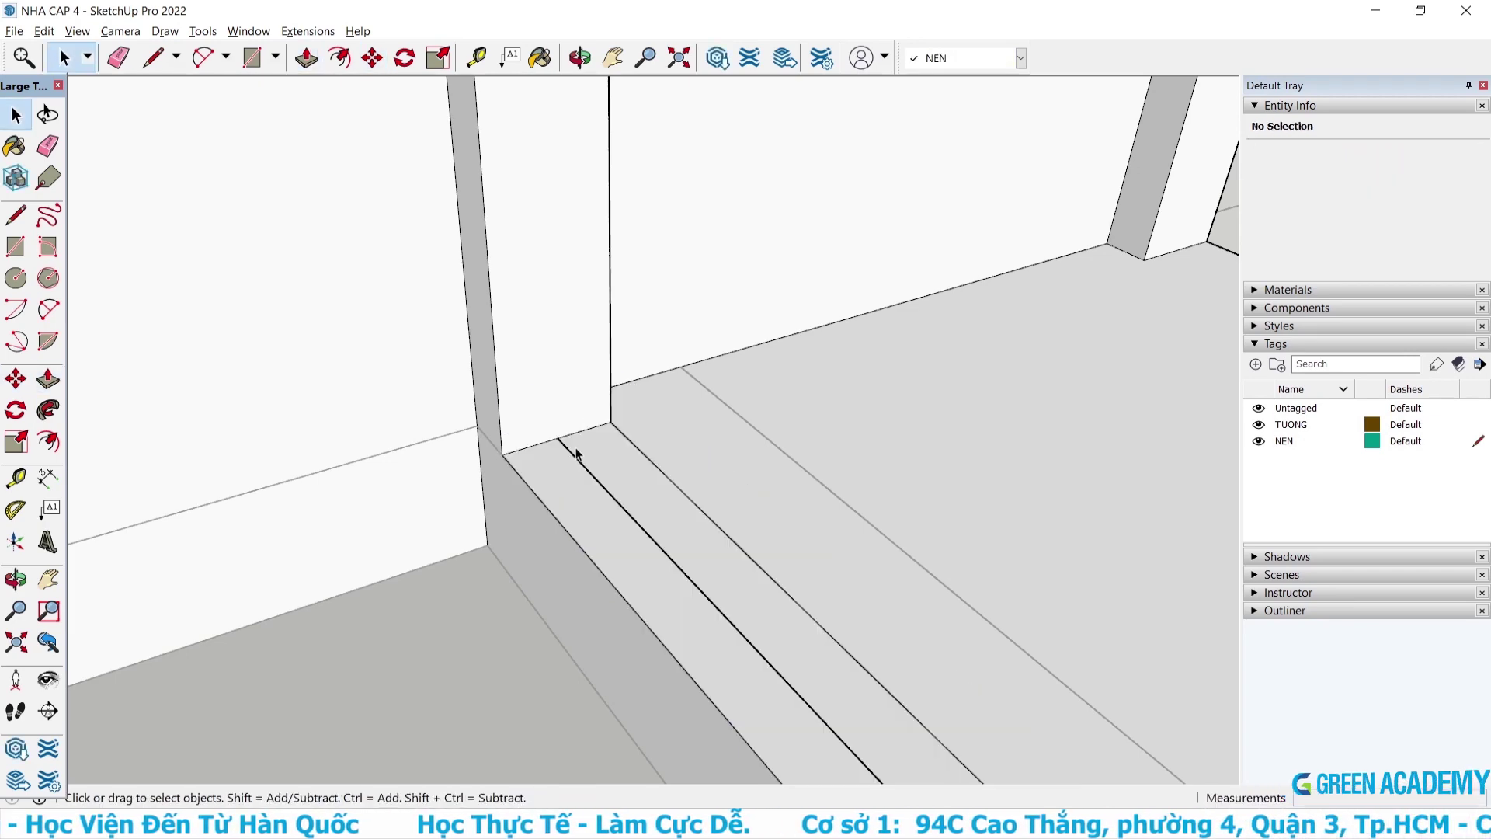
{"action": "left_click", "coordinate": [575, 455]}
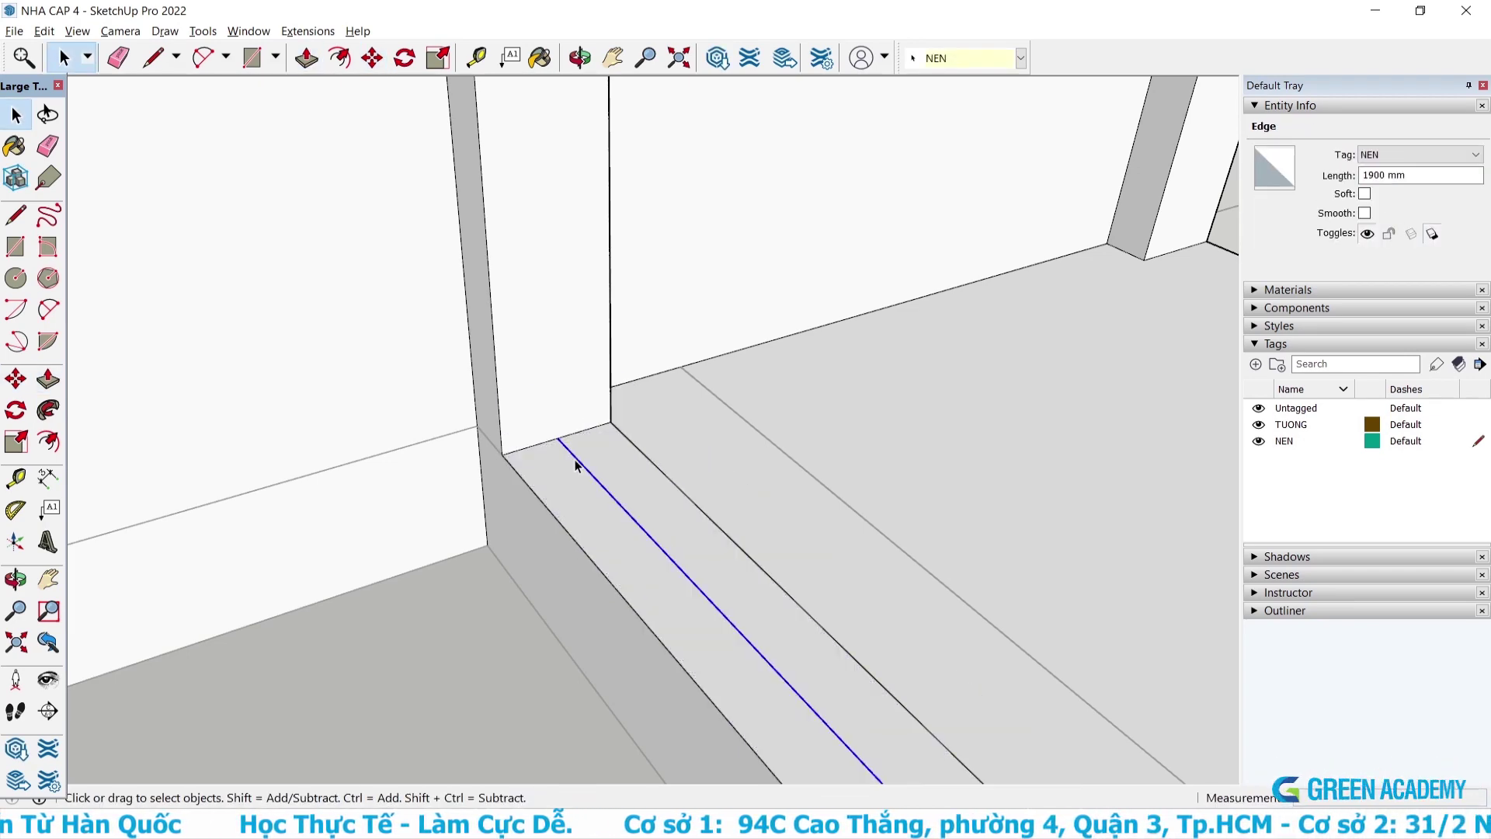
{"action": "key", "text": "Escape"}
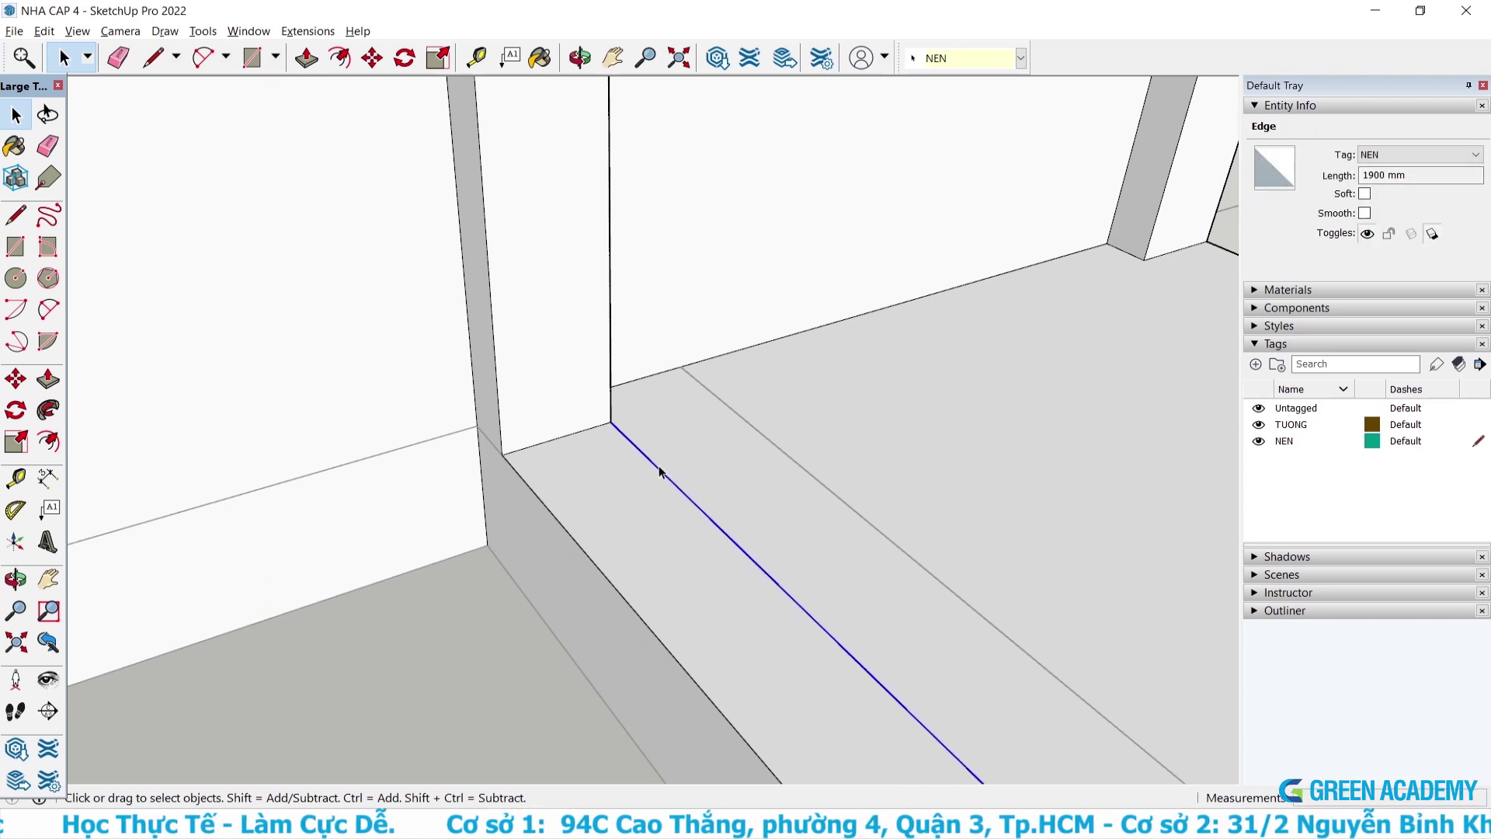
Copy the strip edge 100 mm inward and draw a small 0.01 m² rectangle at the wall base.
{"action": "key", "text": "m"}
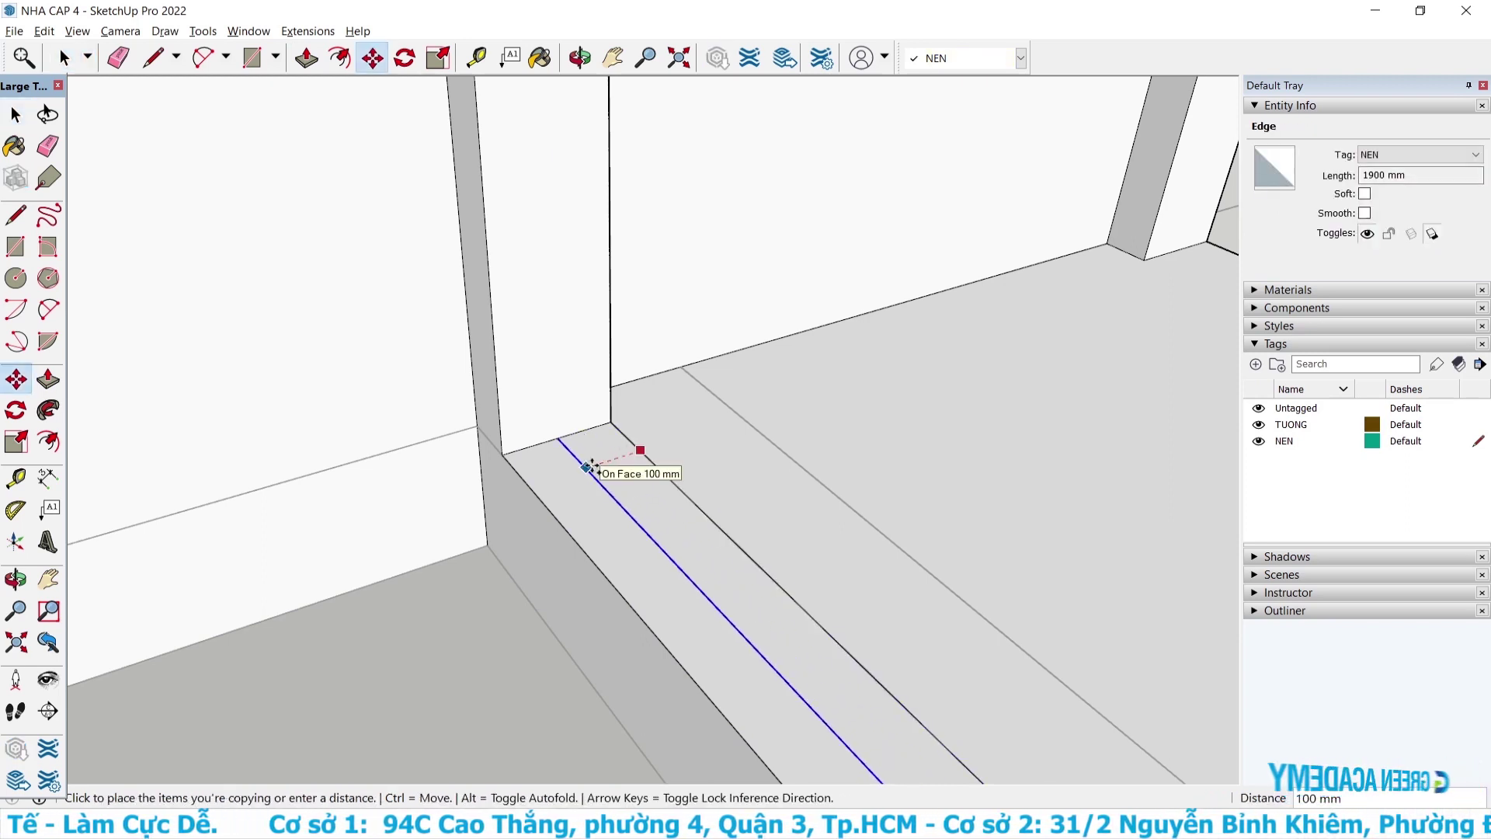
{"action": "key", "text": "space"}
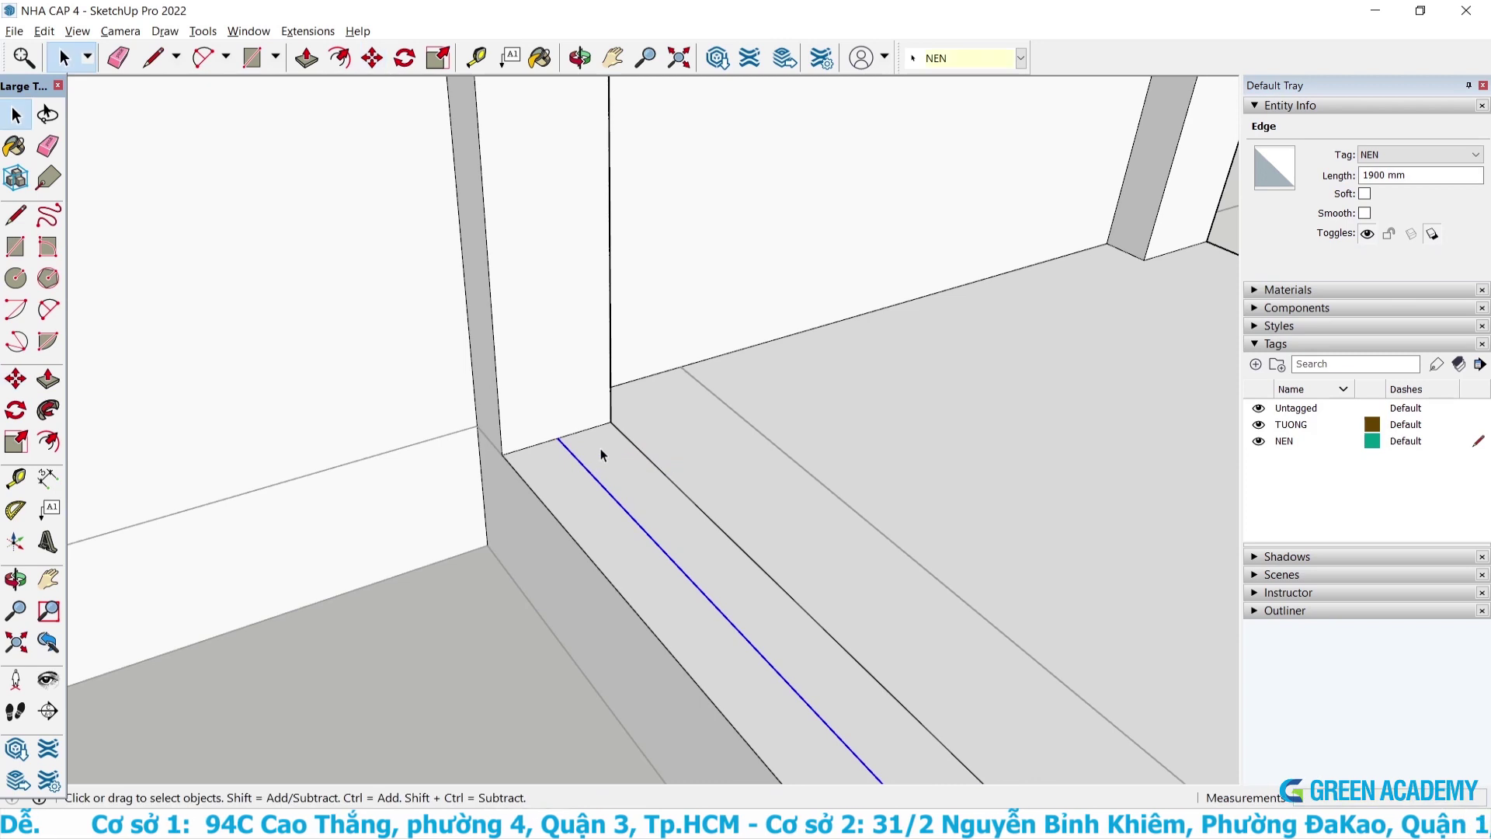
{"action": "left_click", "coordinate": [603, 455]}
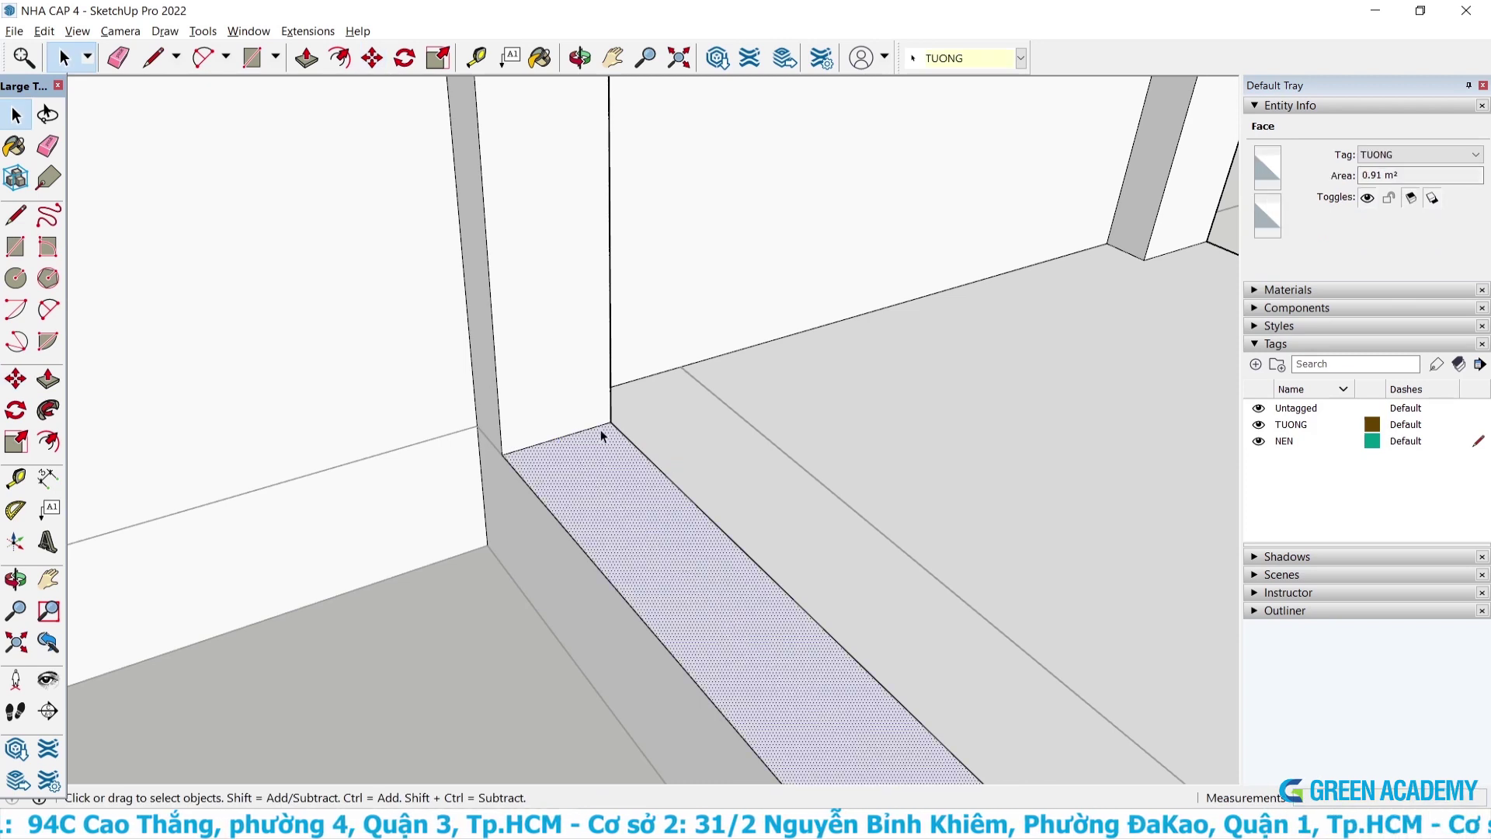
{"action": "left_click", "coordinate": [567, 382]}
{"action": "type", "text": "100,100"}
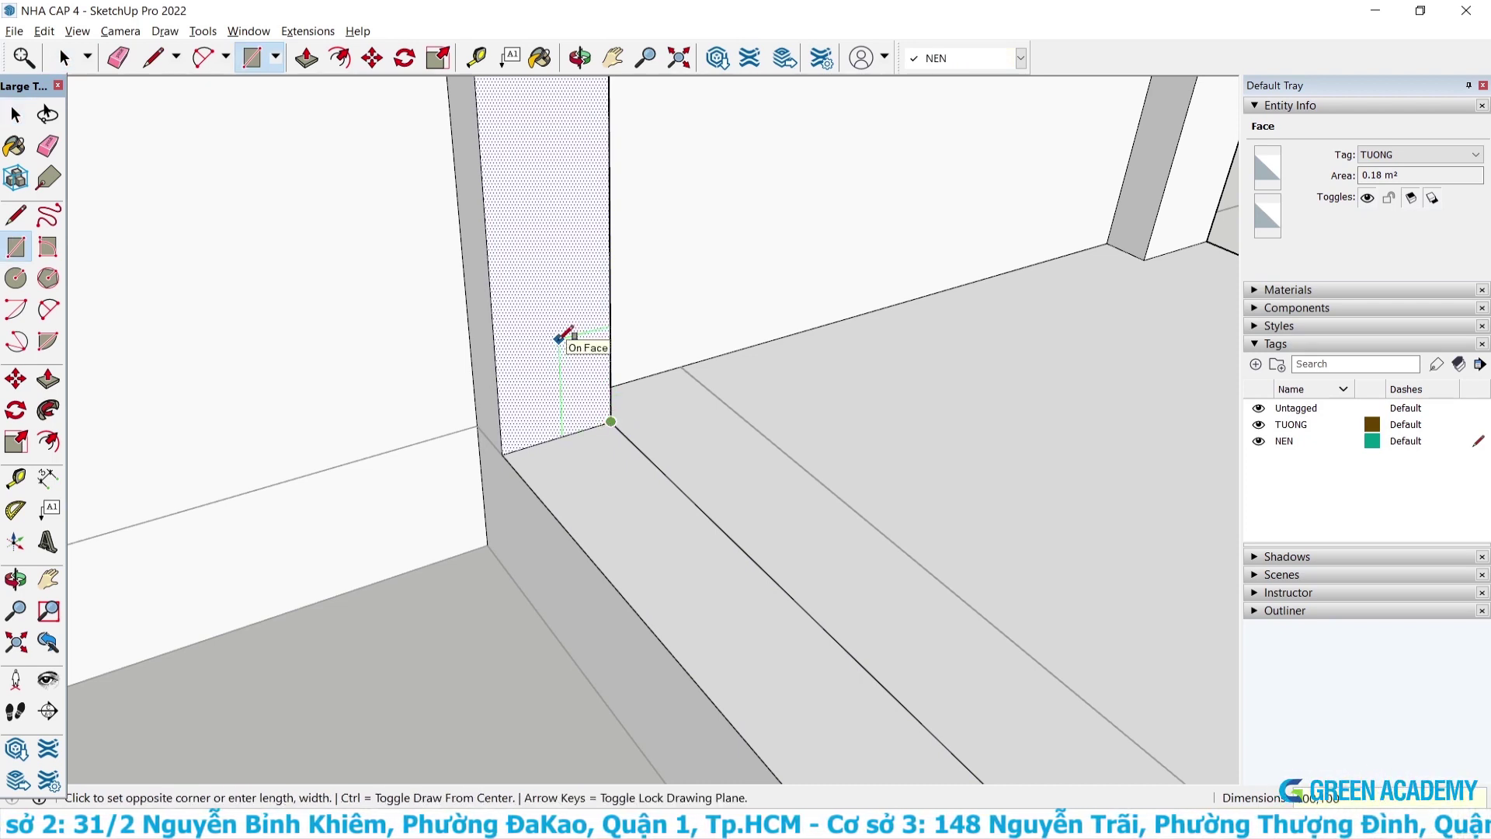
{"action": "left_click", "coordinate": [557, 386]}
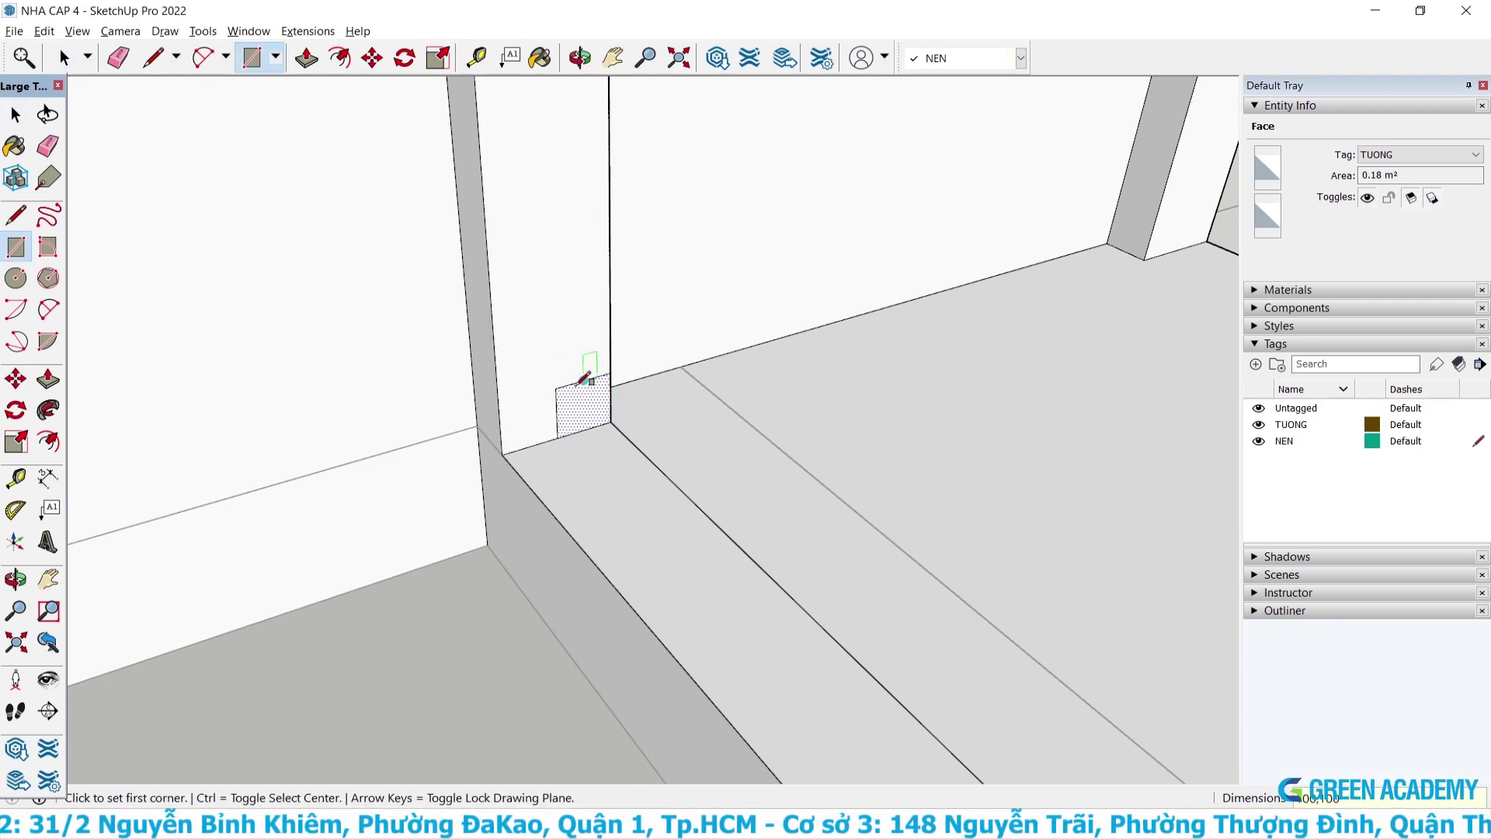
Push/Pull the small 0.09 m² wall rectangle at the floor corner back 100 mm.
{"action": "key", "text": "p"}
{"action": "left_click", "coordinate": [582, 425]}
{"action": "scroll", "coordinate": [616, 466], "scroll_direction": "down", "scroll_amount": 3}
{"action": "middle_click_drag", "start_coordinate": [652, 426], "coordinate": [665, 419]}
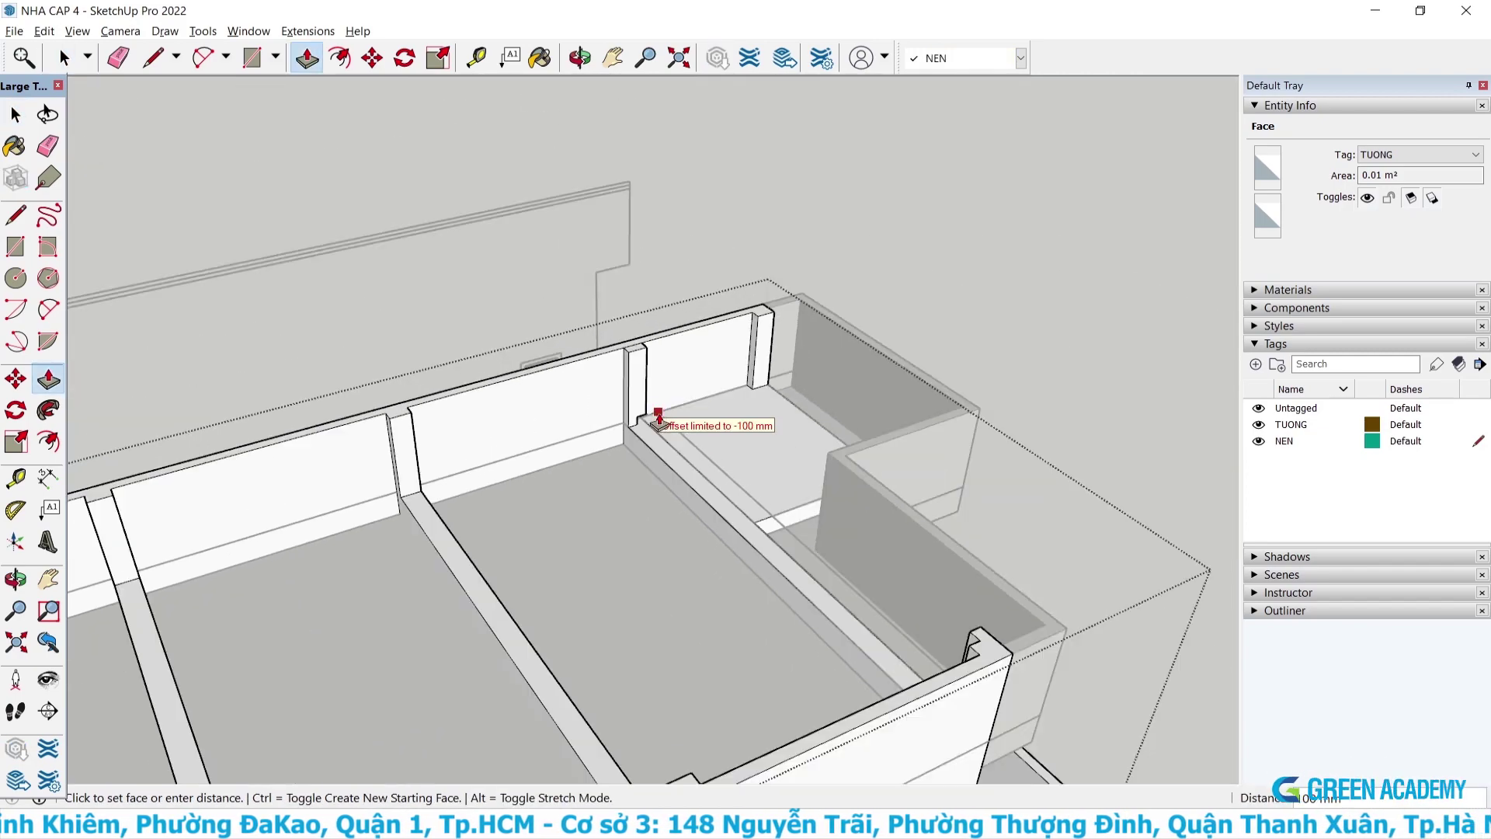
{"action": "middle_click_drag", "start_coordinate": [782, 530], "coordinate": [1149, 536]}
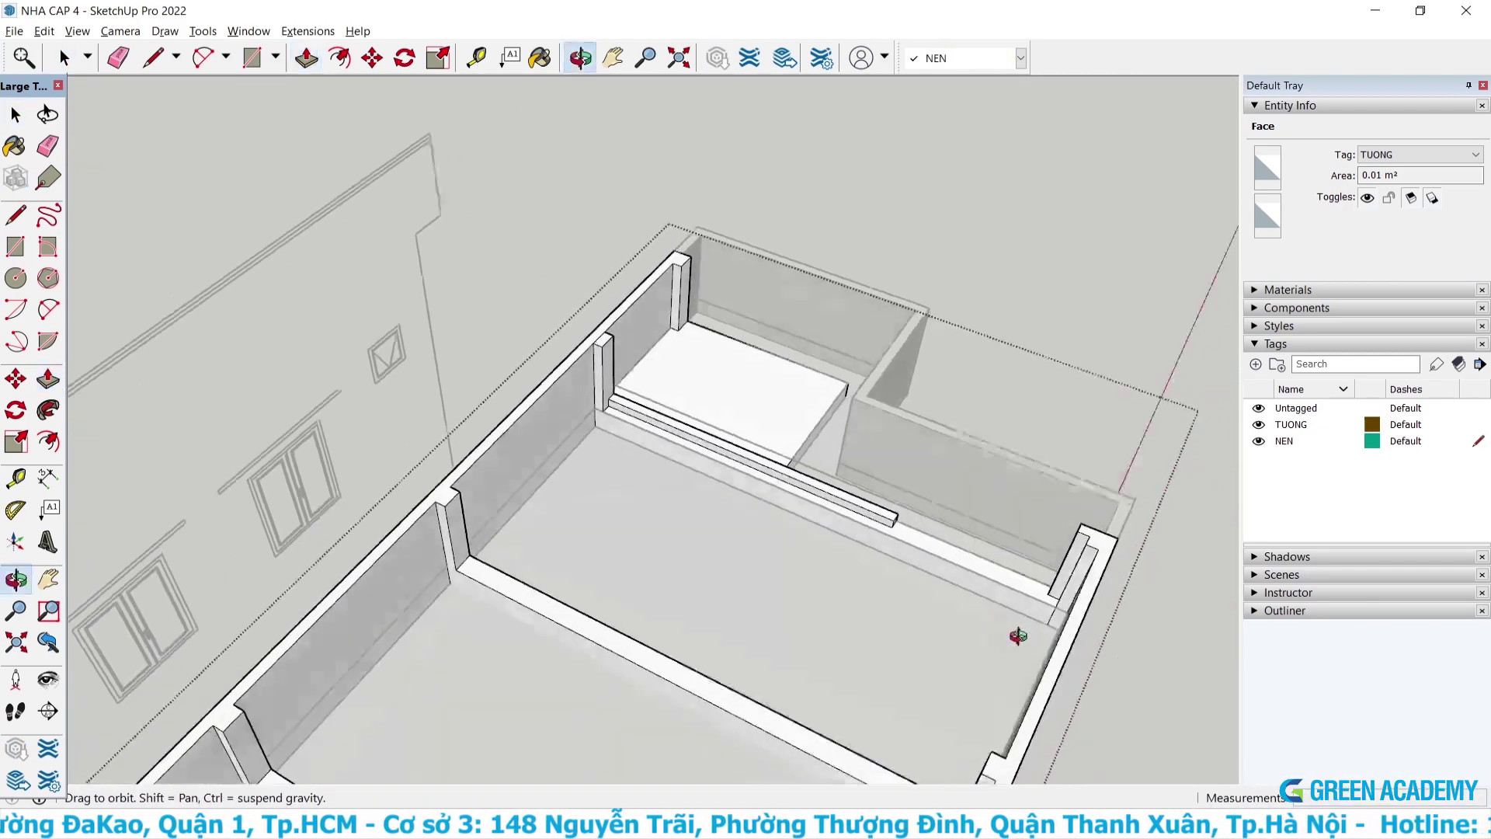
{"action": "scroll", "coordinate": [1150, 536], "scroll_direction": "up", "scroll_amount": 3}
{"action": "scroll", "coordinate": [1084, 516], "scroll_direction": "up", "scroll_amount": 2}
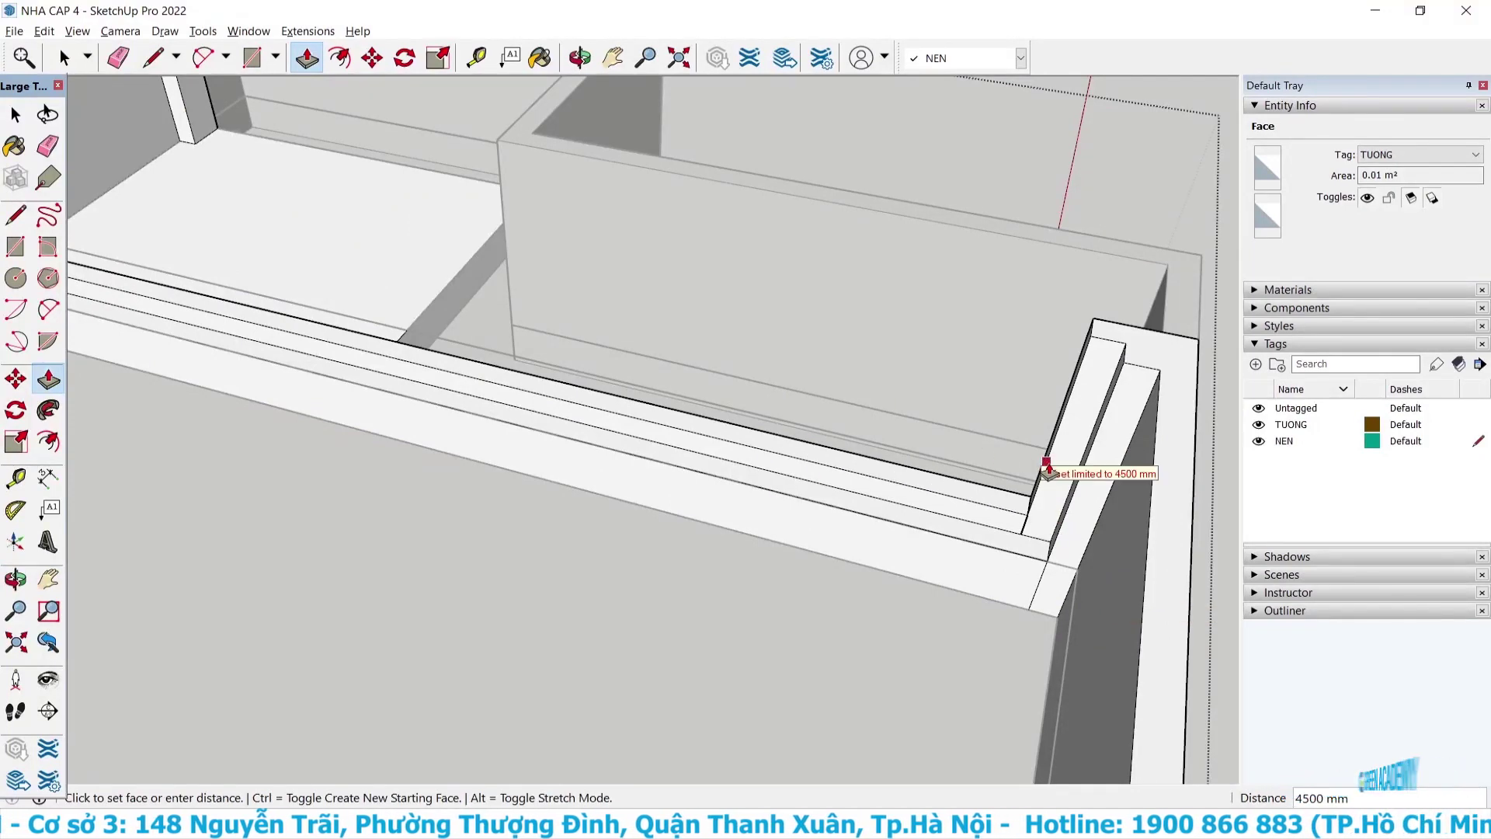
Push the offset inner wall face at the parapet corner back flush.
{"action": "key", "text": "space"}
{"action": "scroll", "coordinate": [722, 442], "scroll_direction": "down", "scroll_amount": 3}
{"action": "middle_click_drag", "start_coordinate": [722, 442], "coordinate": [959, 492]}
{"action": "scroll", "coordinate": [1074, 333], "scroll_direction": "up", "scroll_amount": 2}
{"action": "scroll", "coordinate": [1075, 332], "scroll_direction": "up", "scroll_amount": 3}
{"action": "middle_click_drag", "start_coordinate": [939, 367], "coordinate": [955, 376]}
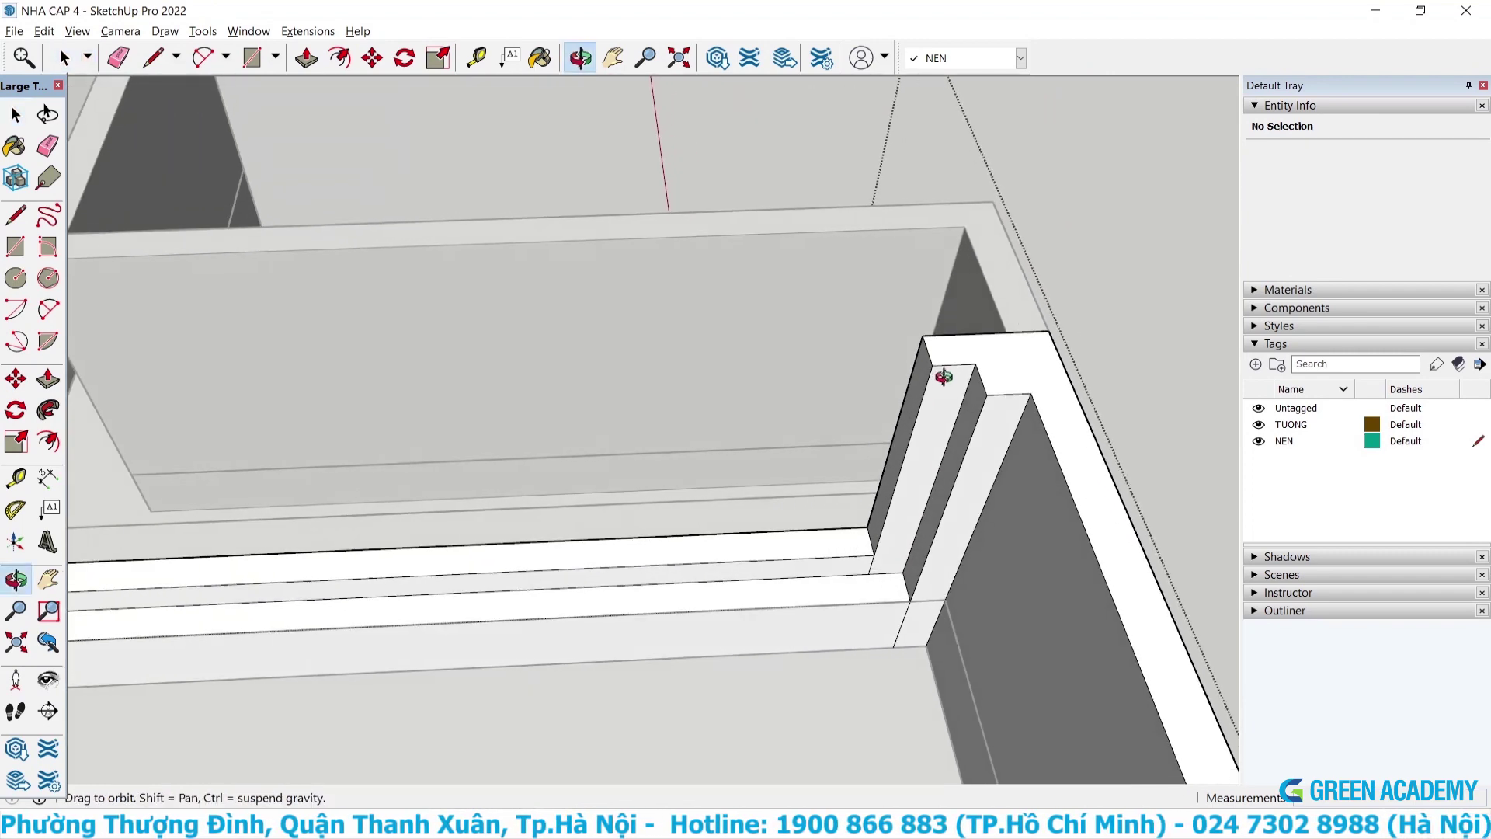
{"action": "scroll", "coordinate": [940, 361], "scroll_direction": "up", "scroll_amount": 2}
{"action": "left_click", "coordinate": [956, 397]}
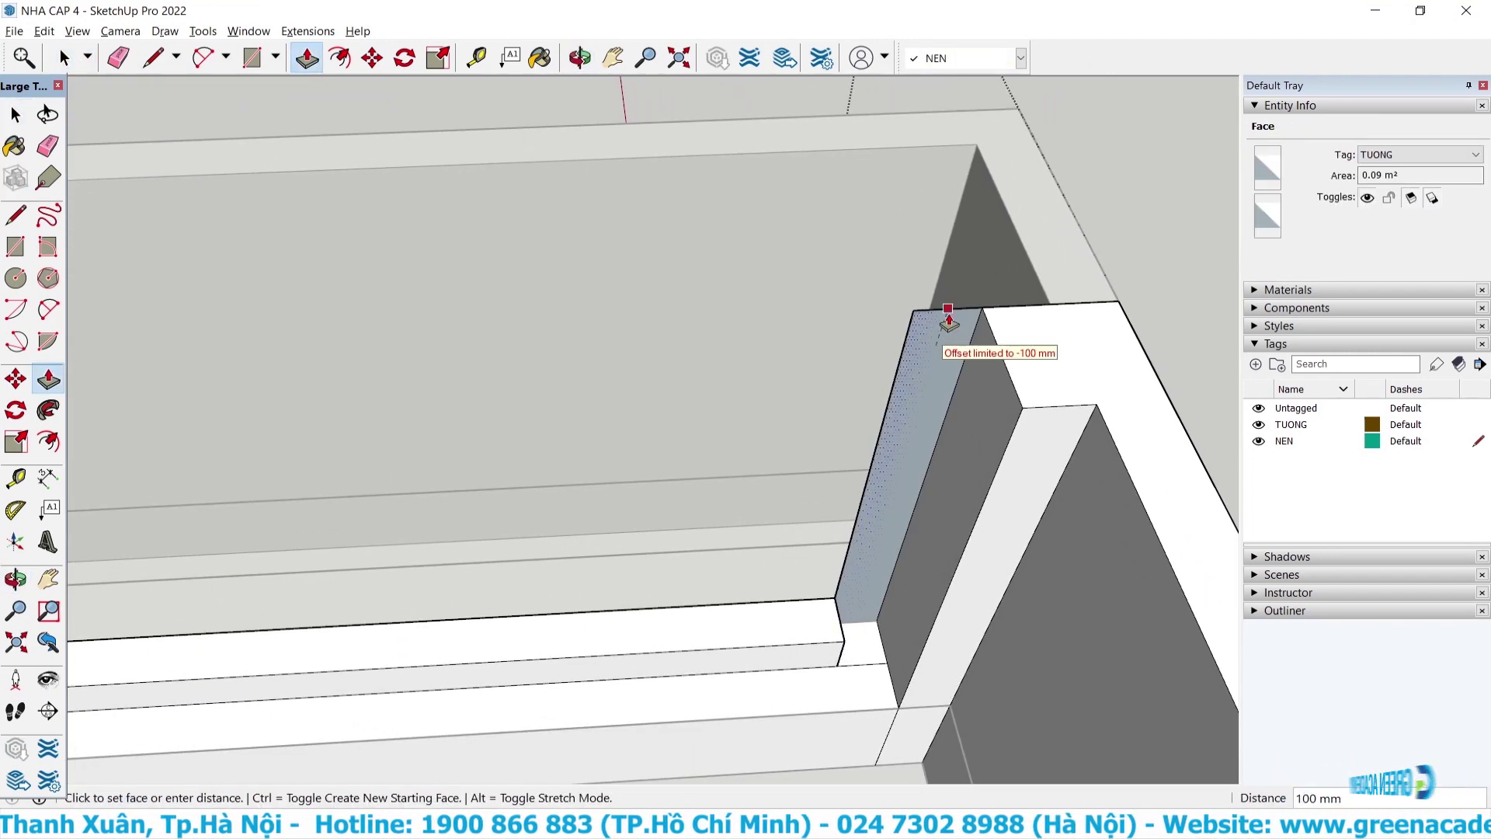
{"action": "left_click", "coordinate": [948, 321]}
{"action": "key", "text": "space"}
Push the thin sliver face at the corner notch flush with the wall, then view the whole upper floor.
{"action": "middle_click_drag", "start_coordinate": [948, 322], "coordinate": [815, 409]}
{"action": "scroll", "coordinate": [789, 598], "scroll_direction": "up", "scroll_amount": 3}
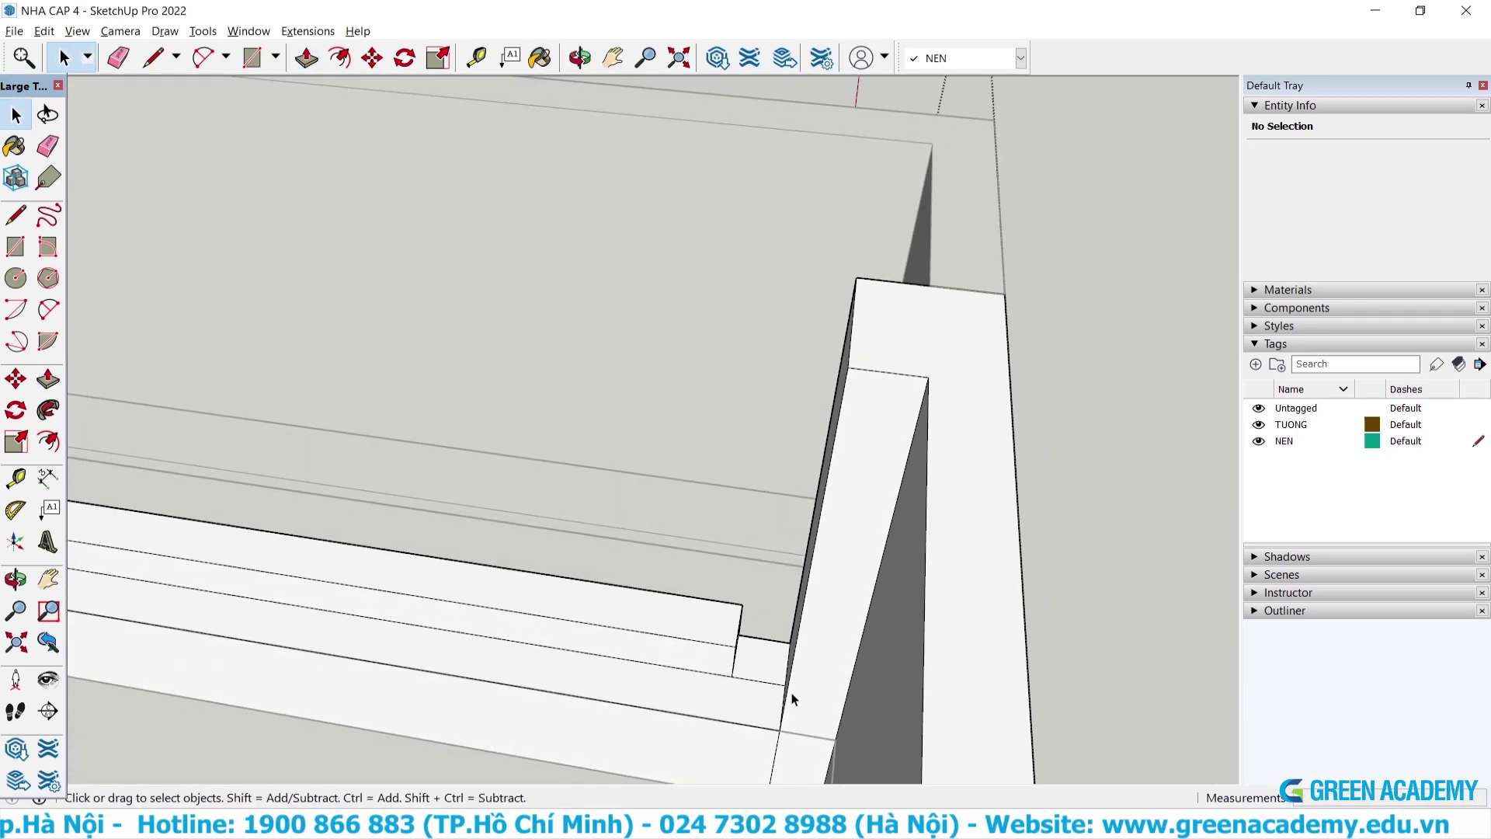
{"action": "scroll", "coordinate": [726, 635], "scroll_direction": "up", "scroll_amount": 2}
{"action": "scroll", "coordinate": [708, 614], "scroll_direction": "up", "scroll_amount": 2}
{"action": "left_click", "coordinate": [686, 588]}
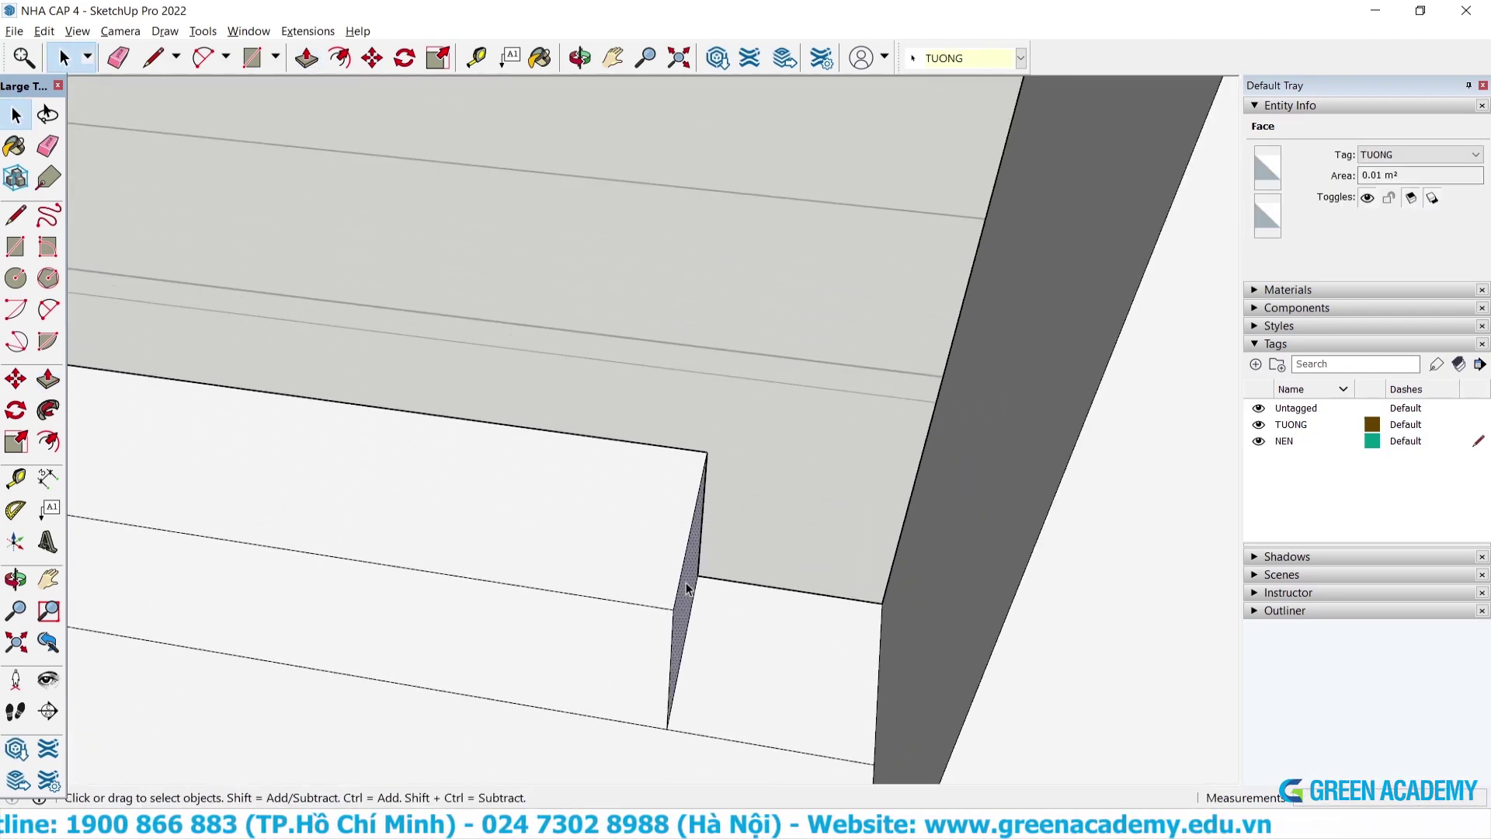
{"action": "left_click", "coordinate": [1063, 477]}
{"action": "key", "text": "space"}
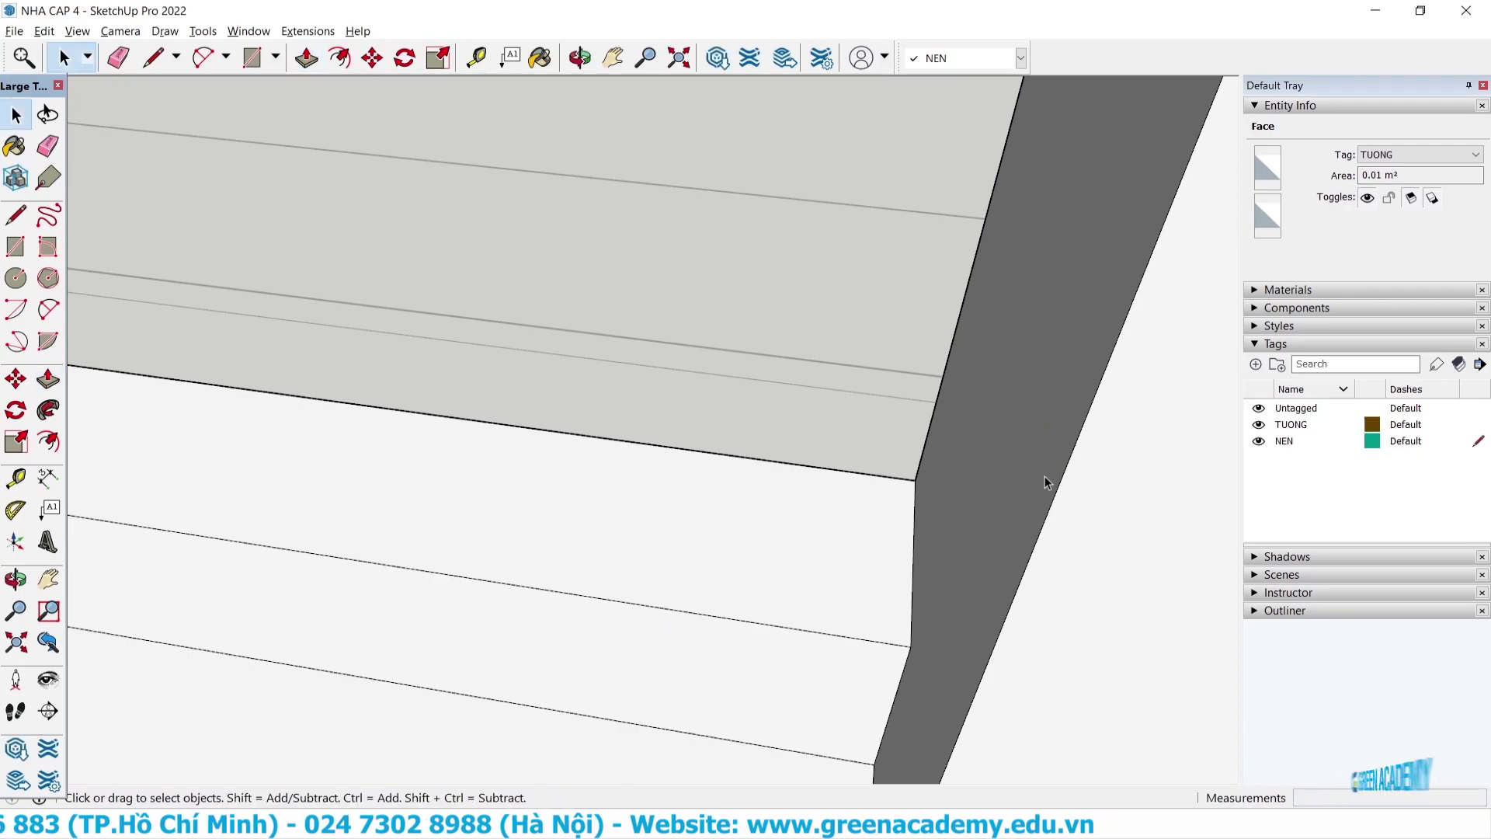
{"action": "scroll", "coordinate": [1040, 435], "scroll_direction": "down", "scroll_amount": 3}
{"action": "scroll", "coordinate": [1041, 388], "scroll_direction": "down", "scroll_amount": 3}
{"action": "mouse_move", "coordinate": [1041, 388]}
{"action": "middle_mouse_down"}
{"action": "mouse_move", "coordinate": [659, 528]}
{"action": "mouse_move", "coordinate": [841, 318]}
{"action": "middle_mouse_up"}
{"action": "scroll", "coordinate": [841, 318], "scroll_direction": "up", "scroll_amount": 2}
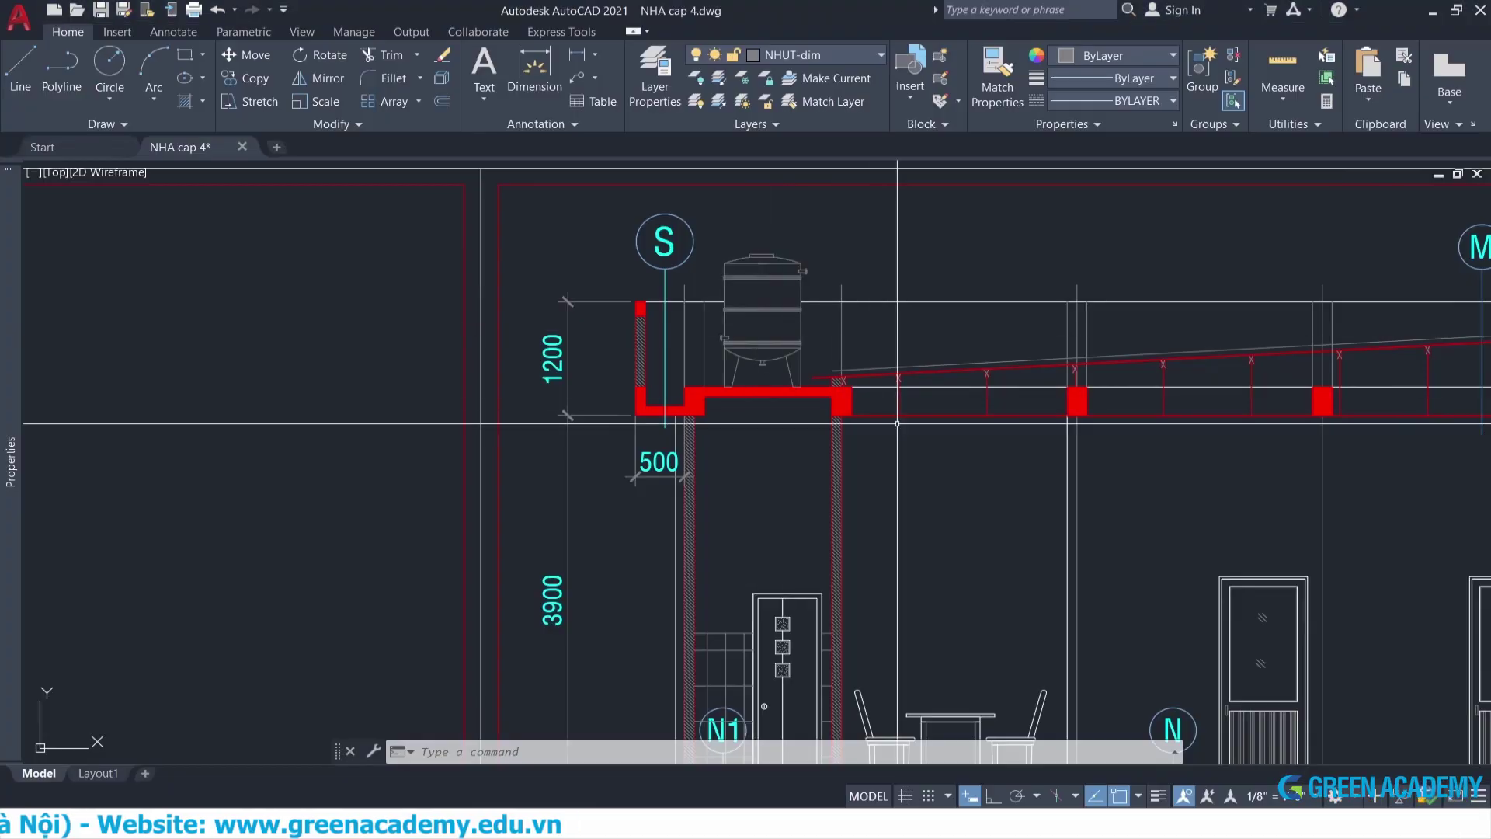
Measure the parapet gap in the AutoCAD section with DIST, reading 194.2725.
{"action": "mouse_move", "coordinate": [874, 435]}
{"action": "middle_mouse_down"}
{"action": "mouse_move", "coordinate": [675, 442]}
{"action": "mouse_move", "coordinate": [459, 396]}
{"action": "middle_mouse_up"}
{"action": "scroll", "coordinate": [458, 396], "scroll_direction": "up", "scroll_amount": 5}
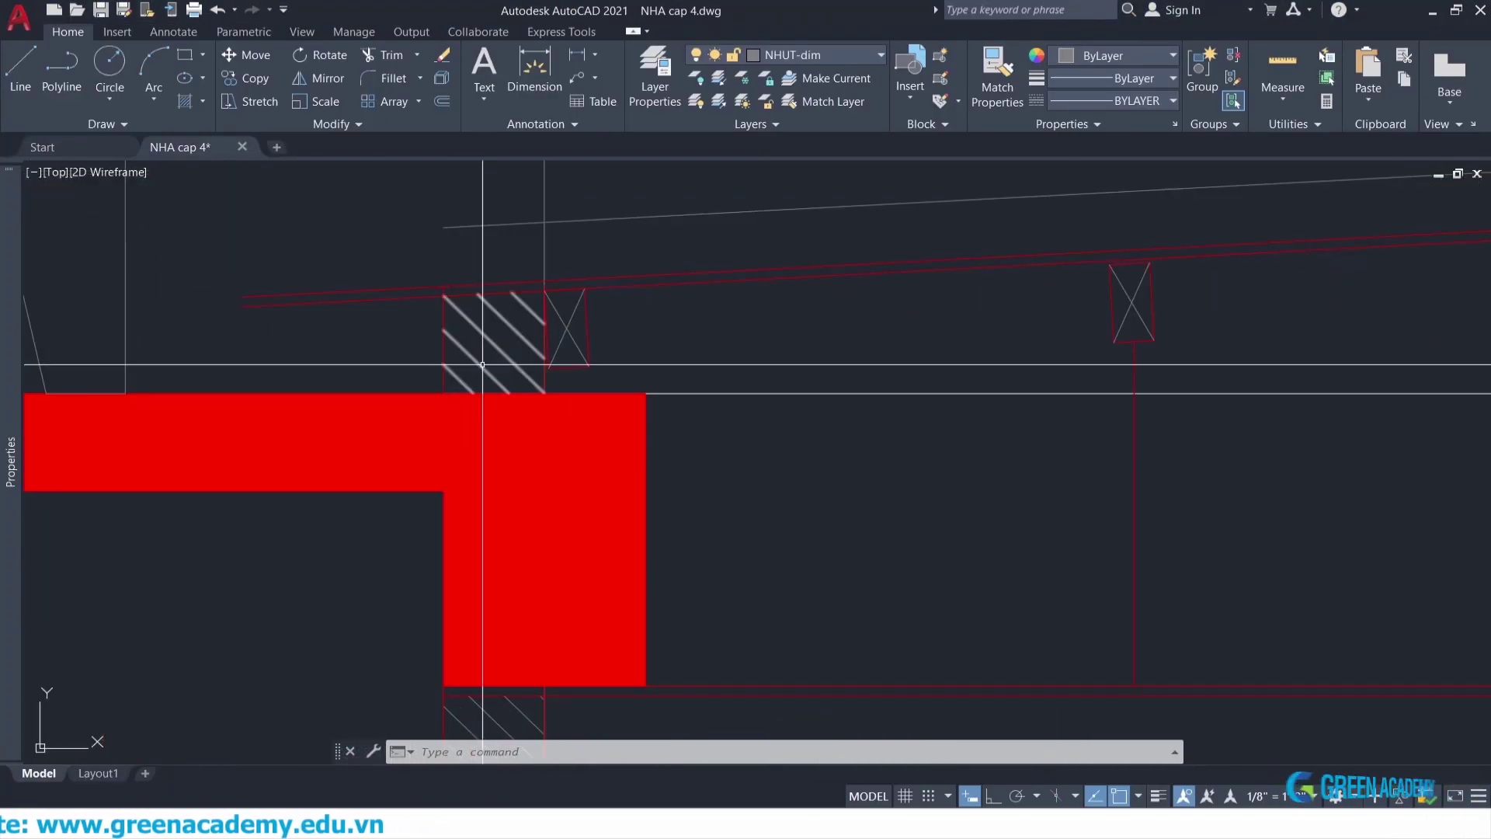
{"action": "type", "text": "di"}
{"action": "key", "text": "Return"}
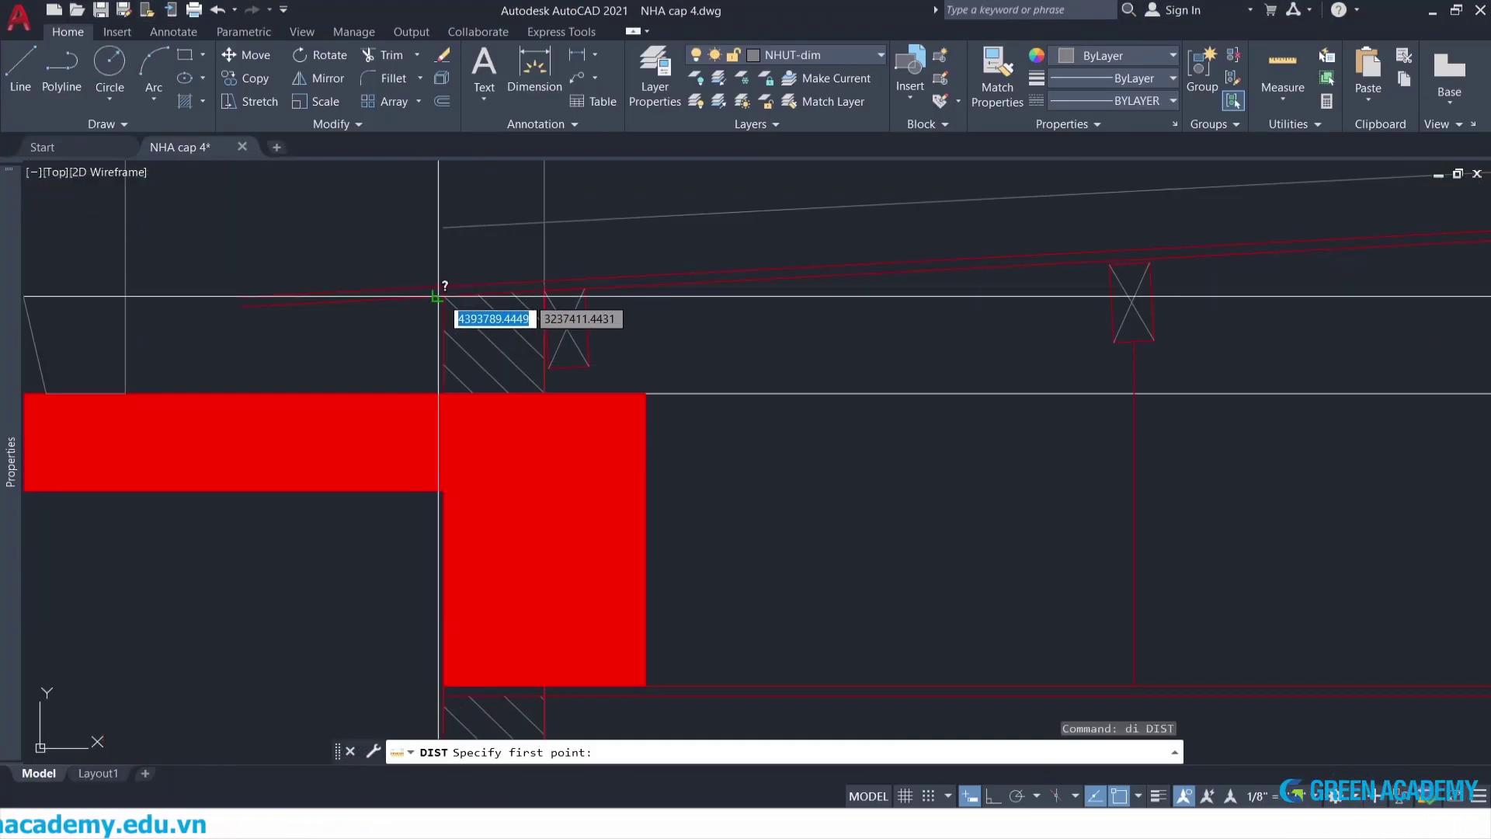
{"action": "left_click", "coordinate": [456, 295]}
{"action": "left_click", "coordinate": [241, 304]}
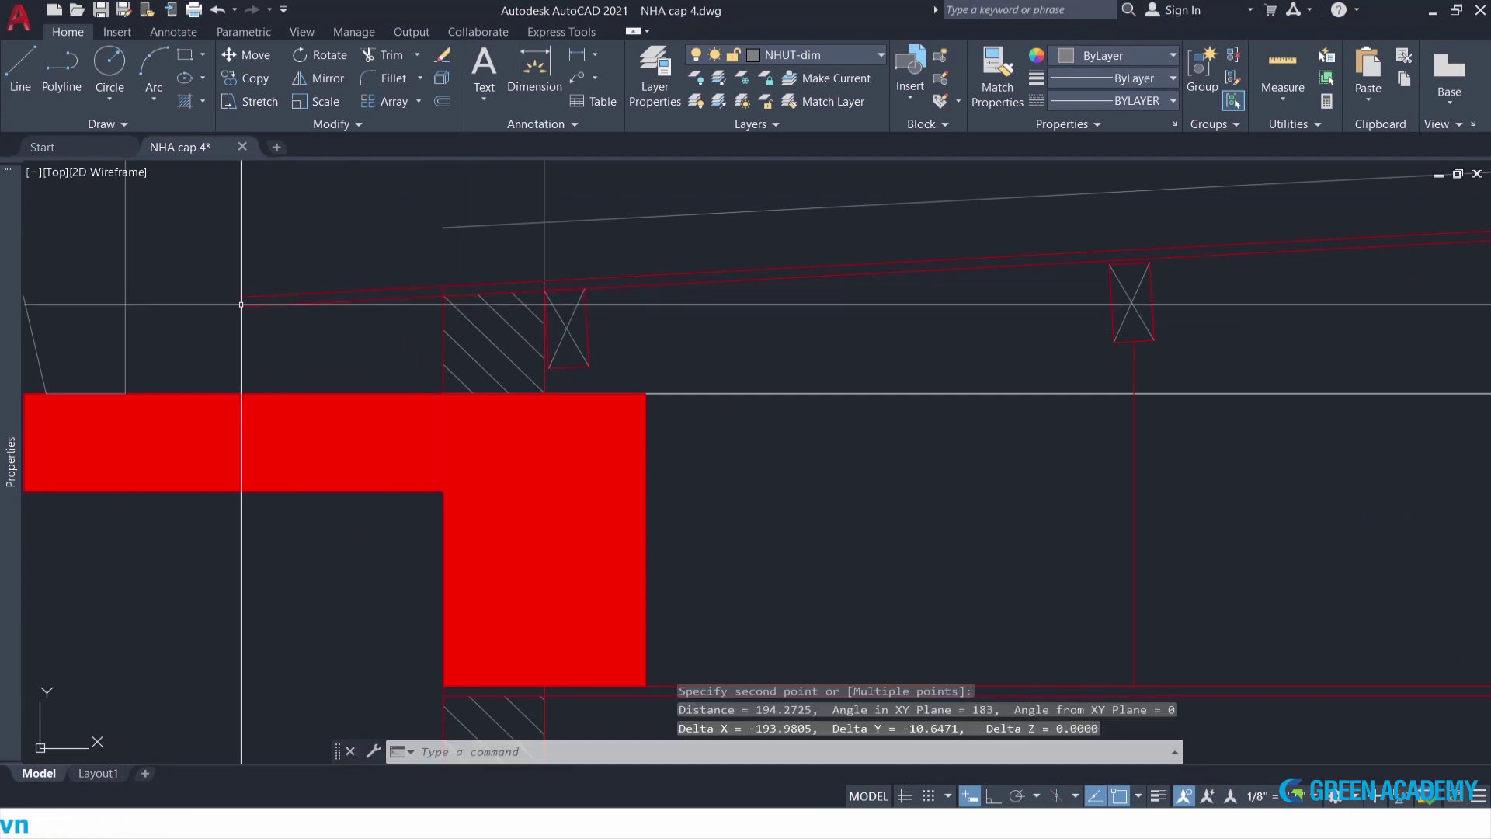
{"action": "key", "text": "Escape"}
Zoom and orbit back around the SketchUp house model.
{"action": "scroll", "coordinate": [241, 304], "scroll_direction": "down", "scroll_amount": 10}
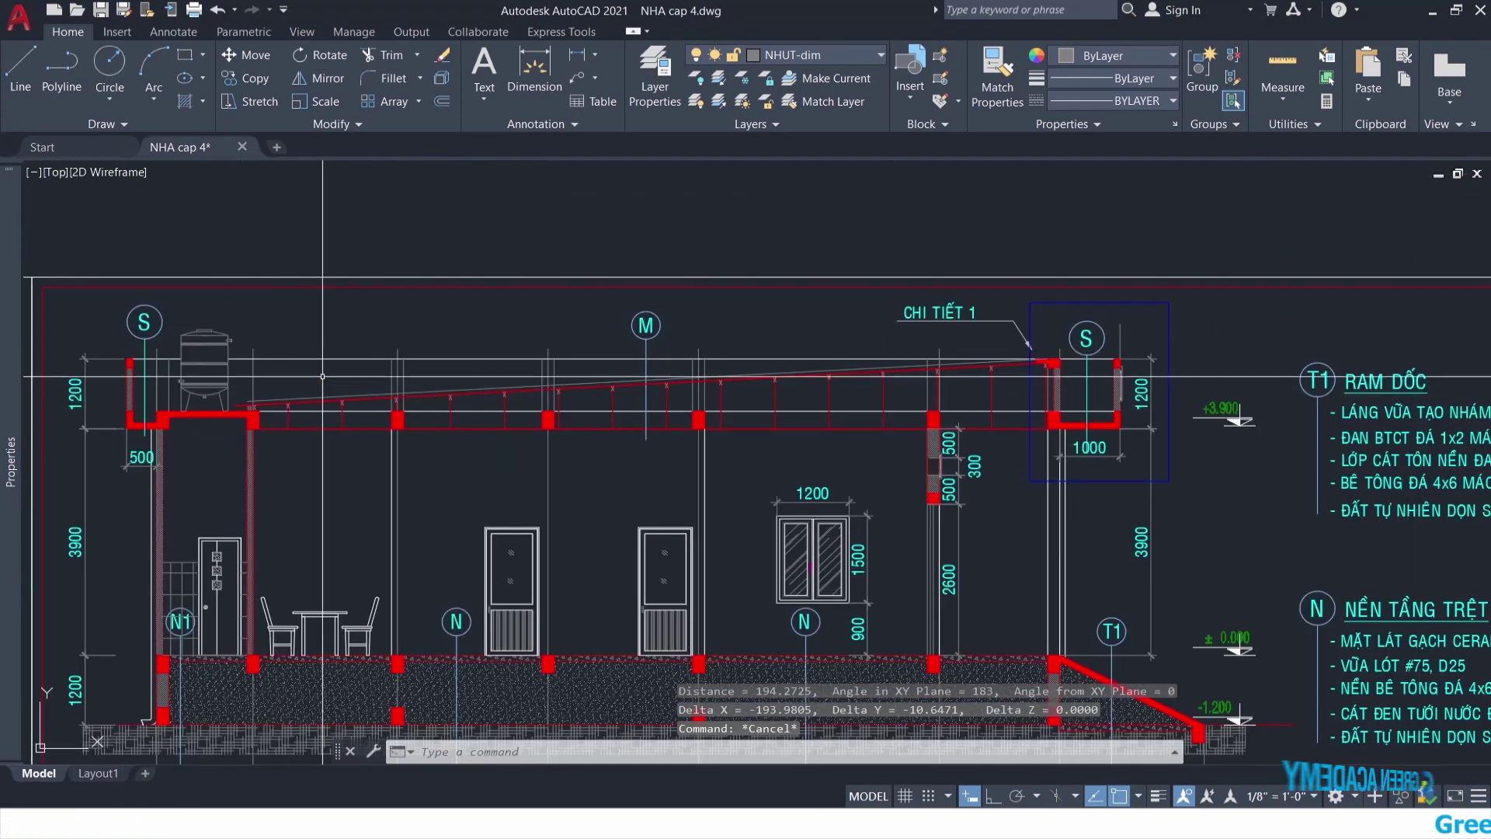
{"action": "scroll", "coordinate": [527, 419], "scroll_direction": "up", "scroll_amount": 10}
{"action": "scroll", "coordinate": [528, 419], "scroll_direction": "down", "scroll_amount": 5}
{"action": "scroll", "coordinate": [645, 358], "scroll_direction": "up", "scroll_amount": 3}
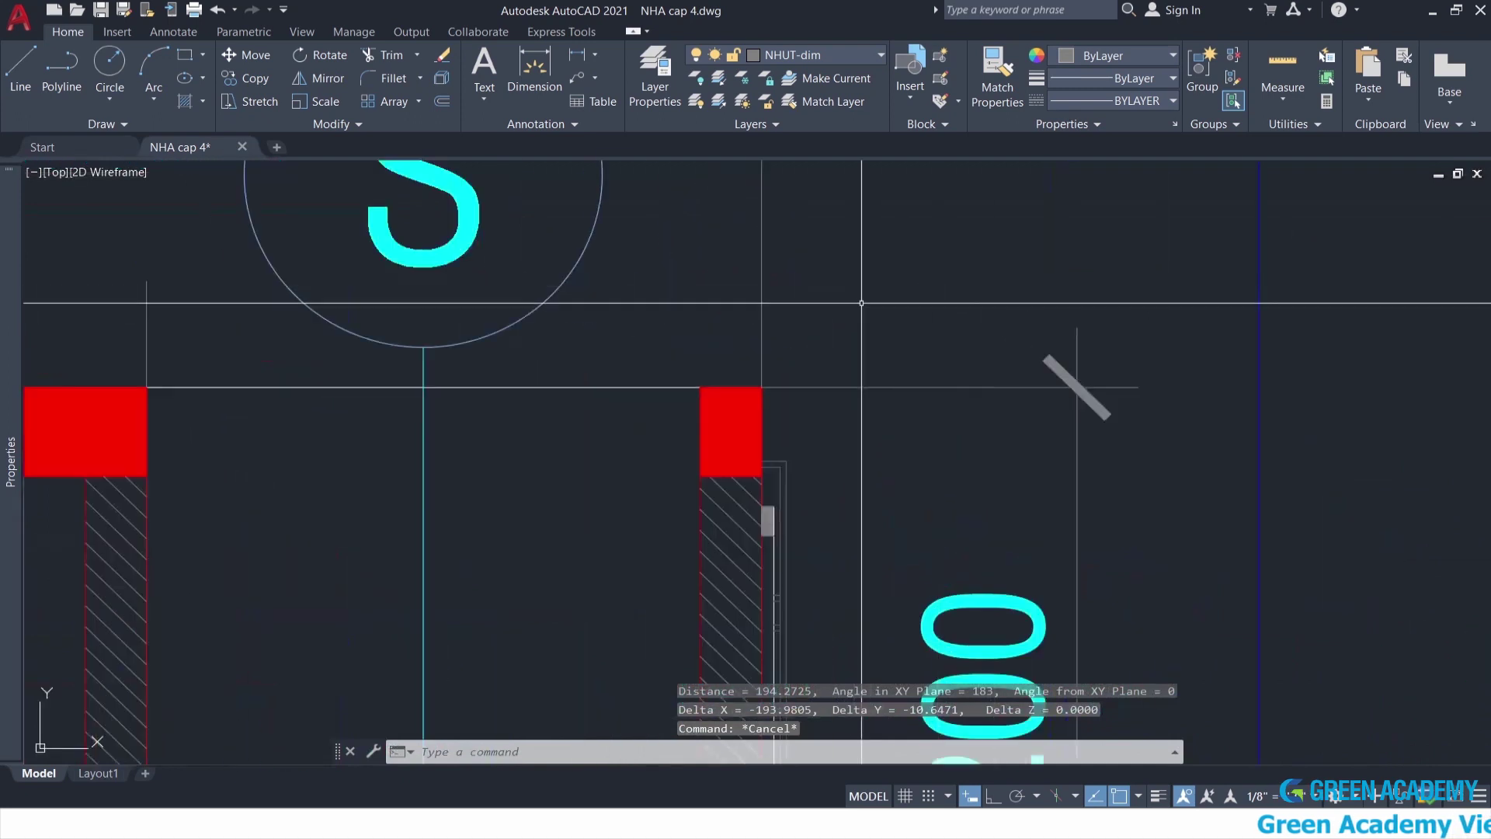
{"action": "scroll", "coordinate": [1238, 276], "scroll_direction": "up", "scroll_amount": 2}
{"action": "scroll", "coordinate": [693, 317], "scroll_direction": "up", "scroll_amount": 2}
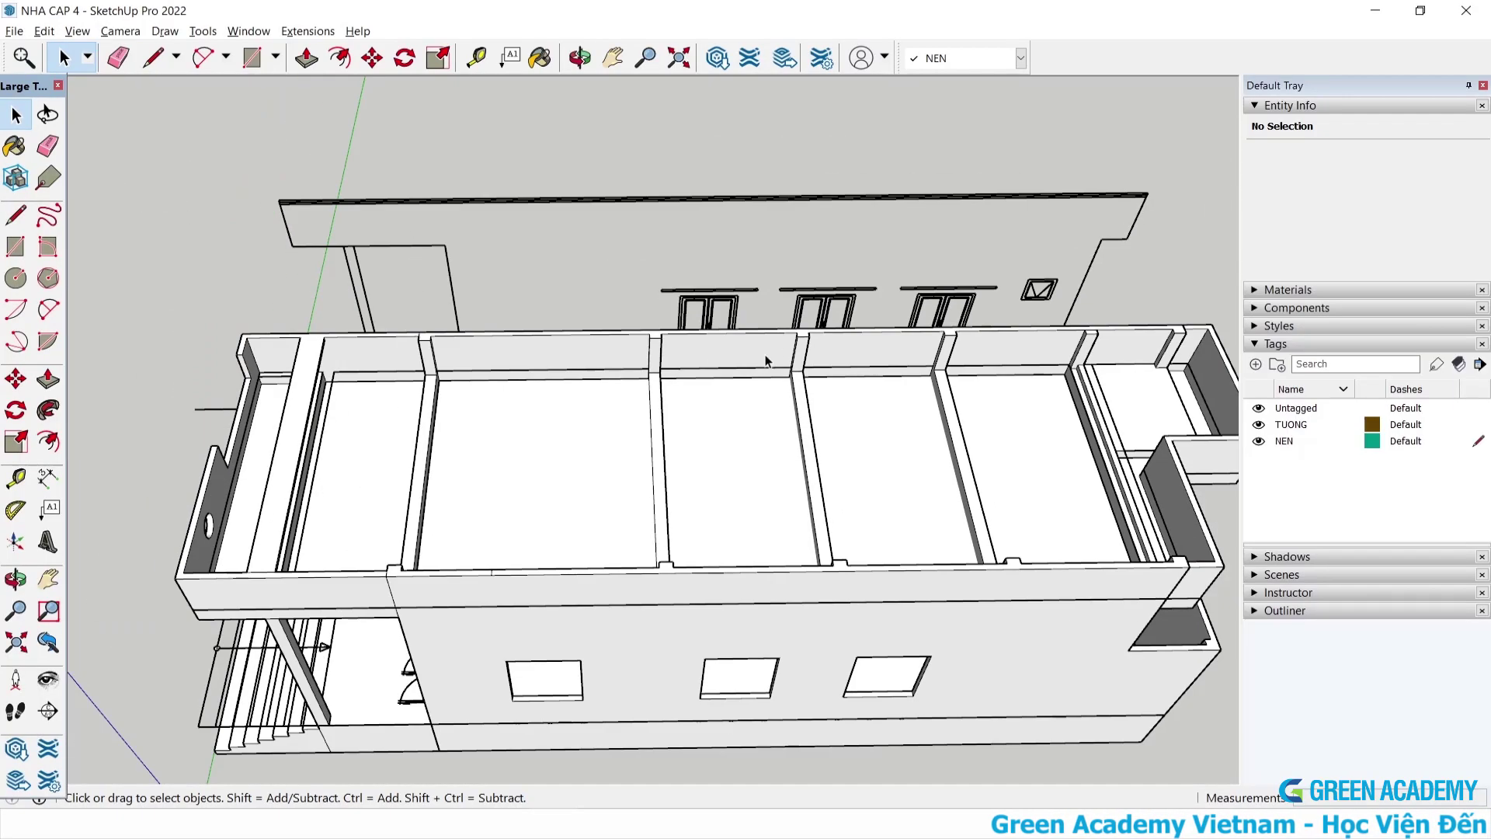
{"action": "middle_click_drag", "start_coordinate": [765, 360], "coordinate": [881, 251]}
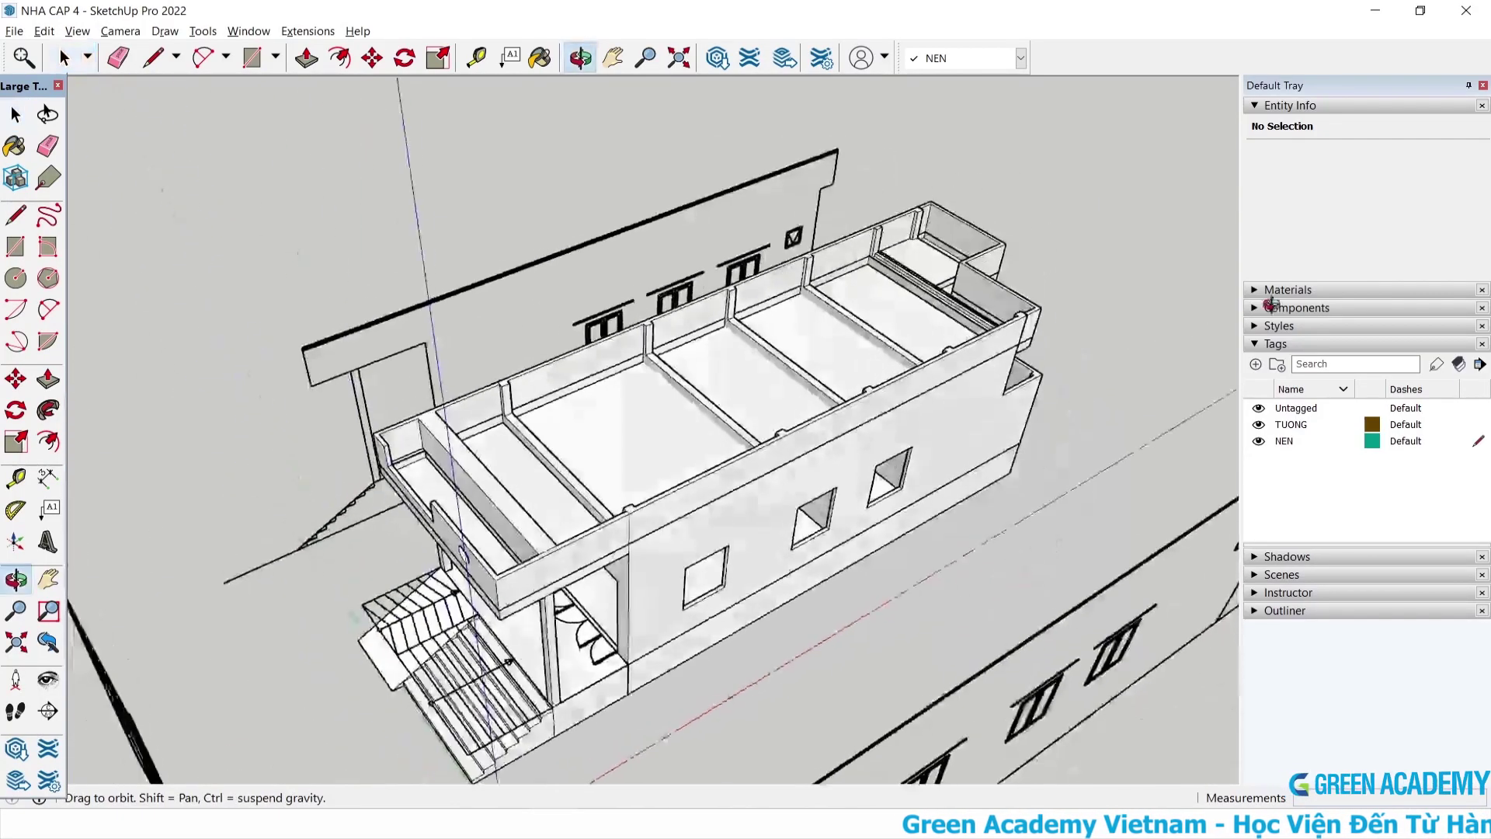
{"action": "scroll", "coordinate": [881, 251], "scroll_direction": "up", "scroll_amount": 5}
{"action": "scroll", "coordinate": [881, 251], "scroll_direction": "down", "scroll_amount": 3}
{"action": "mouse_move", "coordinate": [845, 352]}
{"action": "middle_mouse_down"}
{"action": "mouse_move", "coordinate": [761, 293]}
{"action": "mouse_move", "coordinate": [779, 376]}
{"action": "mouse_move", "coordinate": [626, 305]}
{"action": "mouse_move", "coordinate": [1047, 354]}
{"action": "middle_mouse_up"}
{"action": "scroll", "coordinate": [1047, 355], "scroll_direction": "up", "scroll_amount": 3}
{"action": "scroll", "coordinate": [1047, 355], "scroll_direction": "down", "scroll_amount": 1}
{"action": "scroll", "coordinate": [1041, 326], "scroll_direction": "down", "scroll_amount": 1}
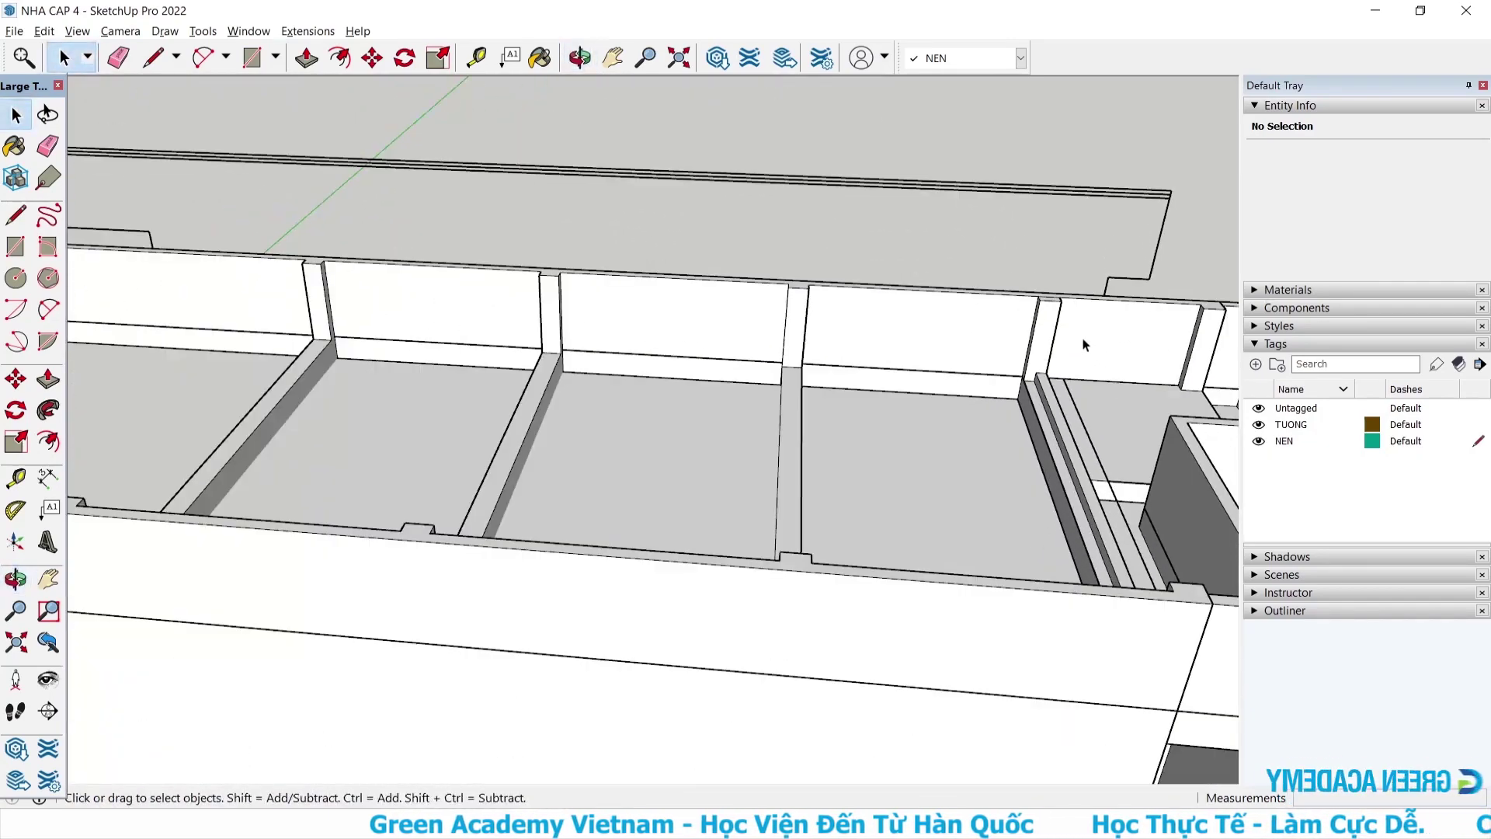
{"action": "scroll", "coordinate": [1081, 337], "scroll_direction": "down", "scroll_amount": 1}
{"action": "mouse_move", "coordinate": [205, 210]}
{"action": "middle_mouse_down"}
{"action": "mouse_move", "coordinate": [242, 321]}
{"action": "mouse_move", "coordinate": [218, 241]}
{"action": "middle_mouse_up"}
{"action": "scroll", "coordinate": [241, 321], "scroll_direction": "up", "scroll_amount": 2}
{"action": "scroll", "coordinate": [269, 218], "scroll_direction": "up", "scroll_amount": 3}
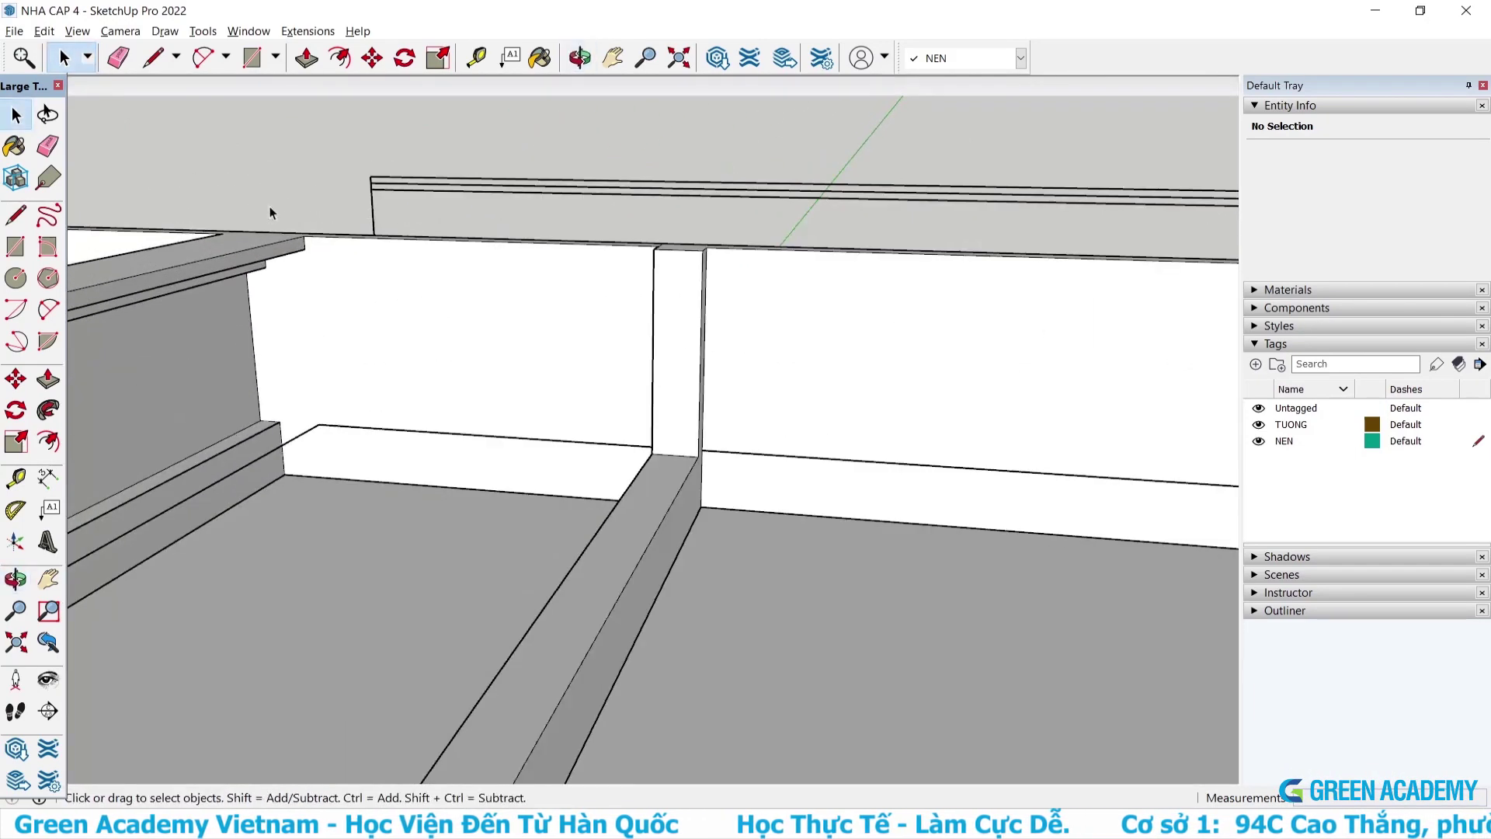
{"action": "scroll", "coordinate": [233, 388], "scroll_direction": "up", "scroll_amount": 3}
{"action": "middle_click_drag", "start_coordinate": [233, 388], "coordinate": [212, 328]}
{"action": "left_click_drag", "start_coordinate": [207, 292], "coordinate": [254, 296]}
{"action": "key", "text": "space"}
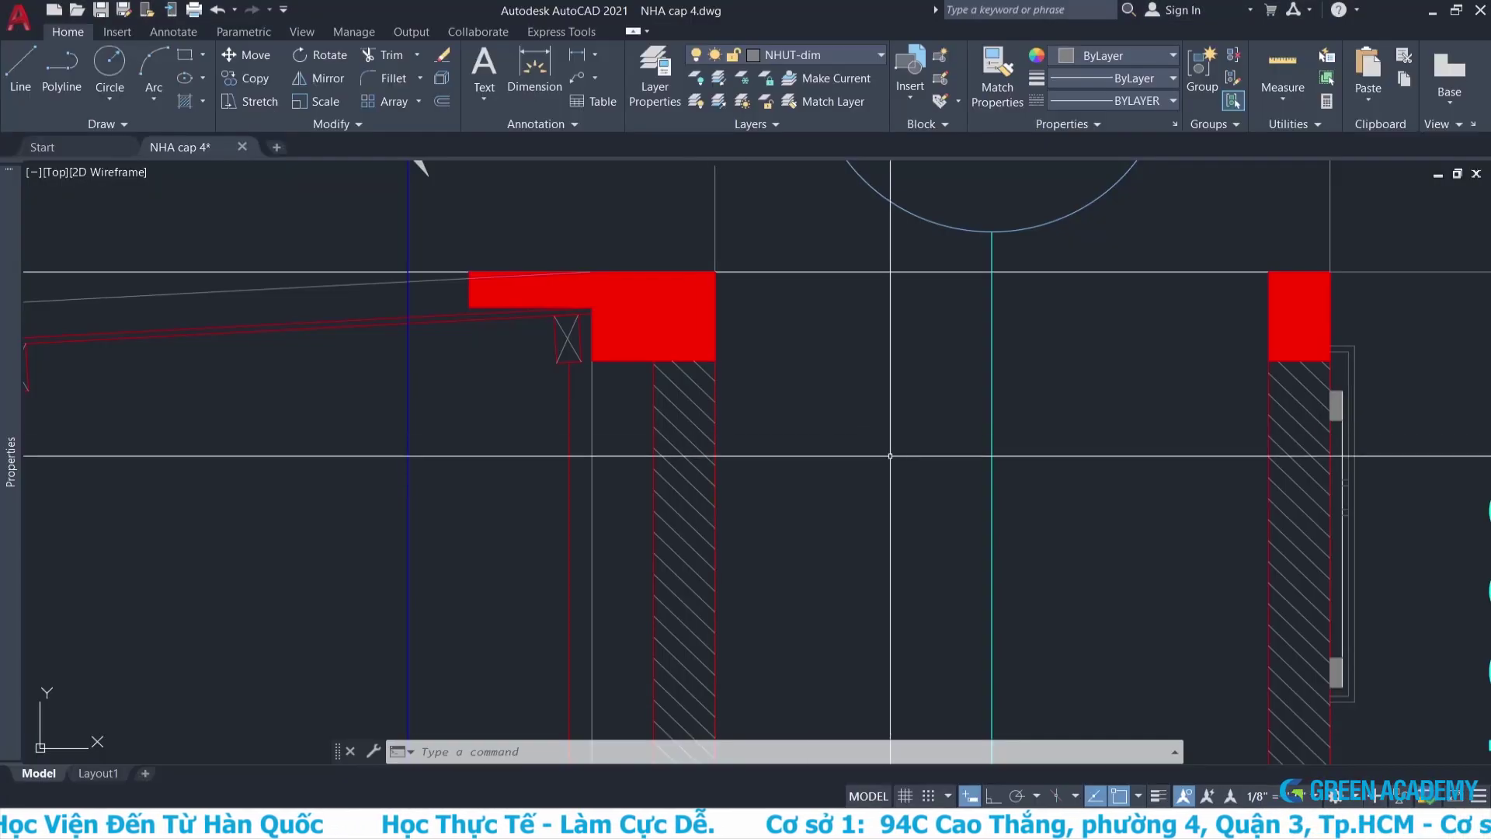
{"action": "key", "text": "alt+Tab"}
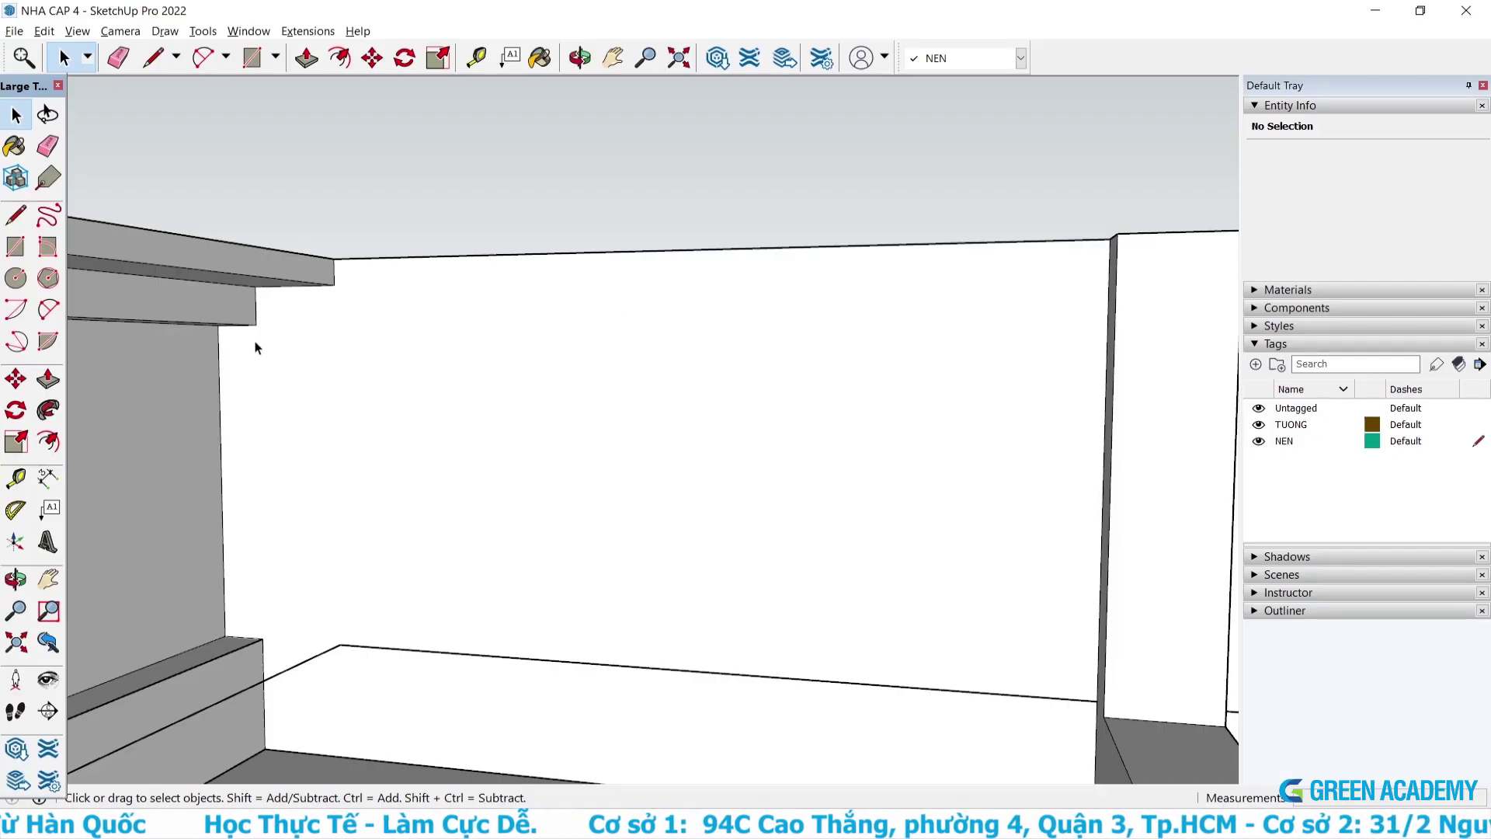
With the Line tool active, orbit to the inner parapet wall face at the column corner.
{"action": "key", "text": "l"}
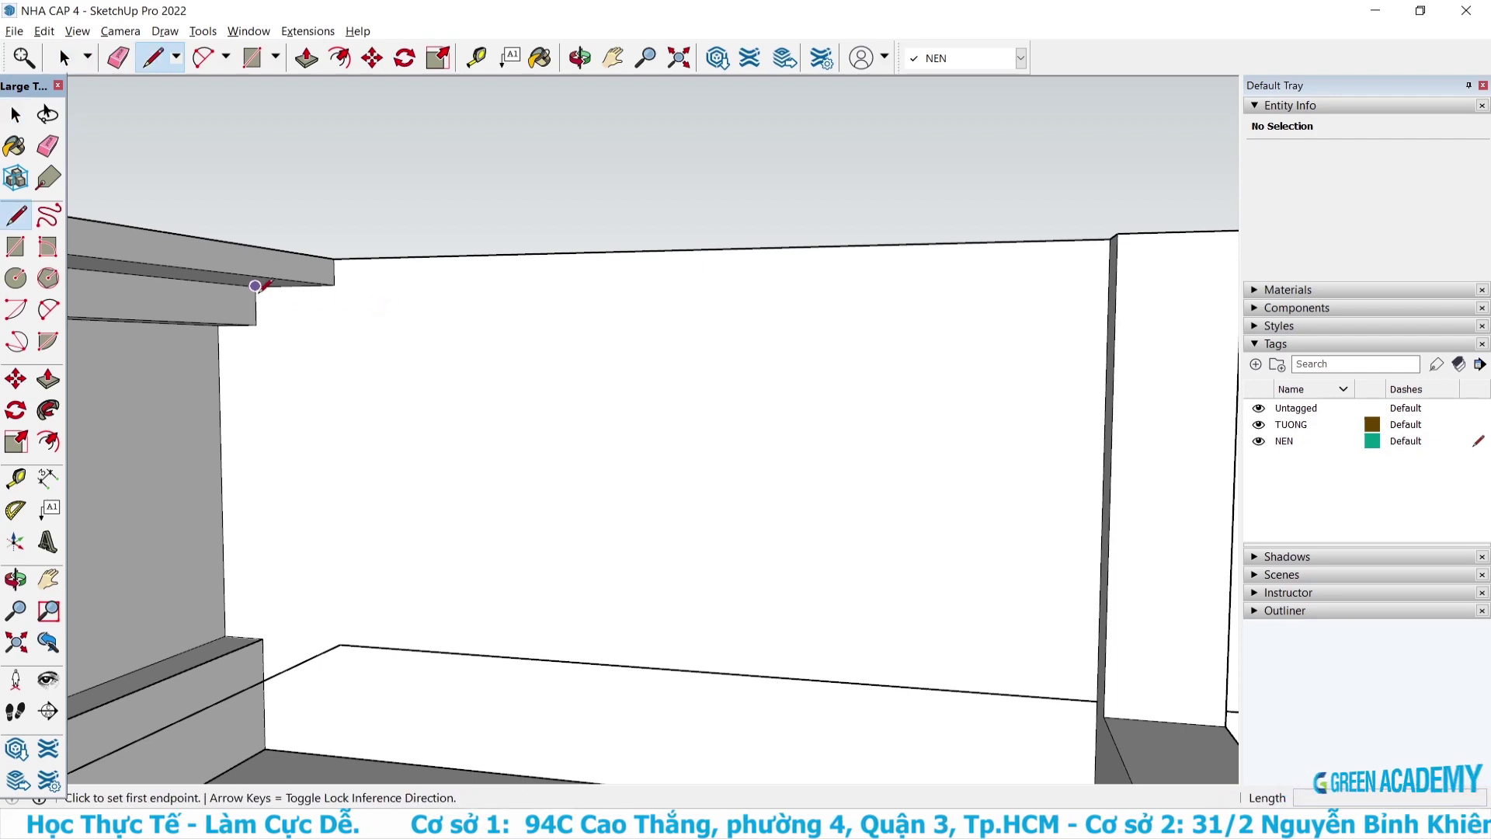
{"action": "scroll", "coordinate": [230, 391], "scroll_direction": "up", "scroll_amount": 3}
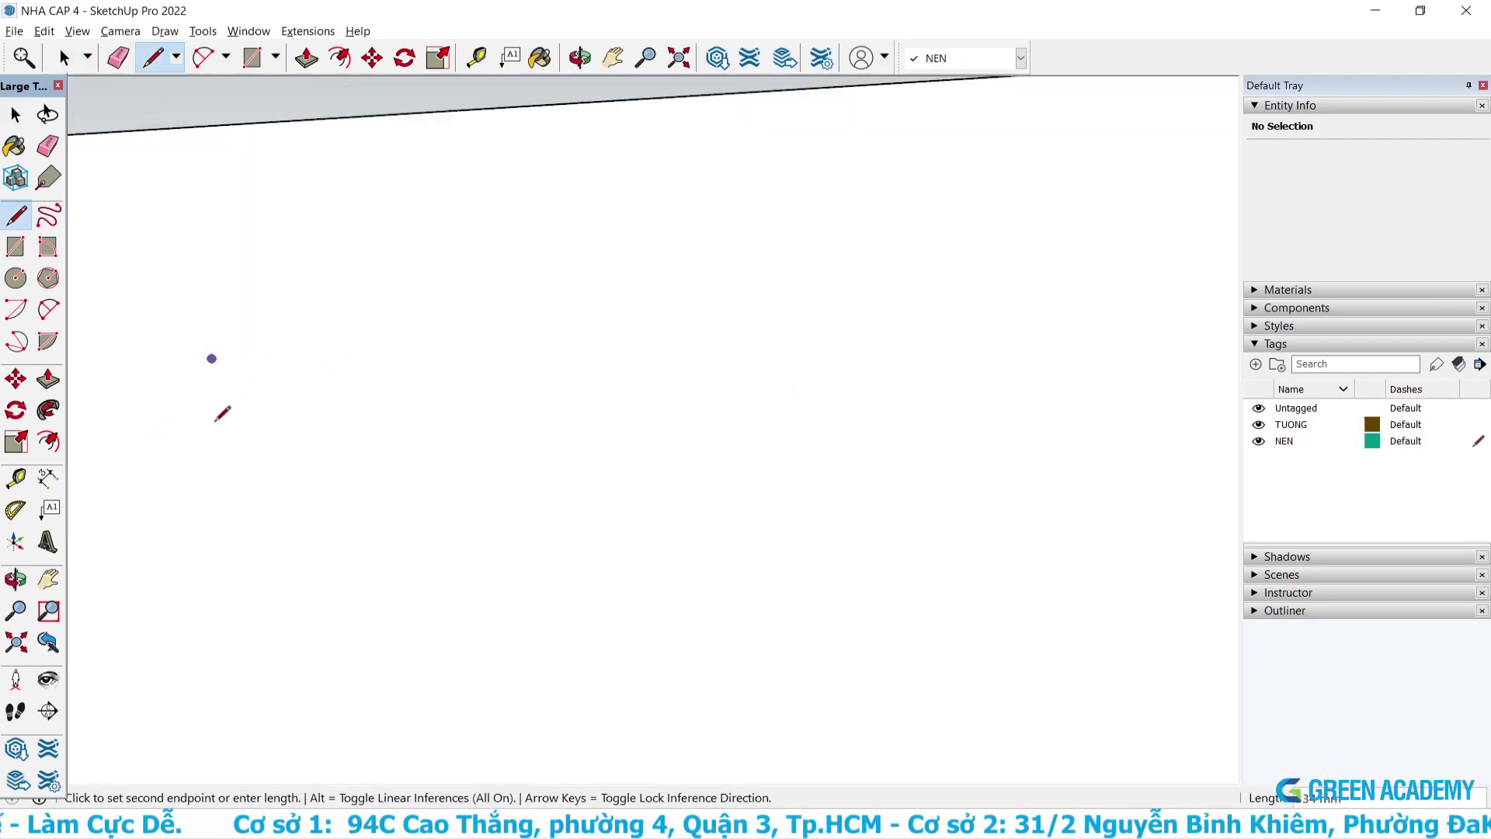
{"action": "scroll", "coordinate": [160, 419], "scroll_direction": "down", "scroll_amount": 5}
{"action": "mouse_move", "coordinate": [368, 460]}
{"action": "middle_mouse_down"}
{"action": "mouse_move", "coordinate": [576, 373]}
{"action": "mouse_move", "coordinate": [771, 332]}
{"action": "middle_mouse_up"}
{"action": "scroll", "coordinate": [777, 326], "scroll_direction": "down", "scroll_amount": 3}
{"action": "scroll", "coordinate": [777, 334], "scroll_direction": "up", "scroll_amount": 2}
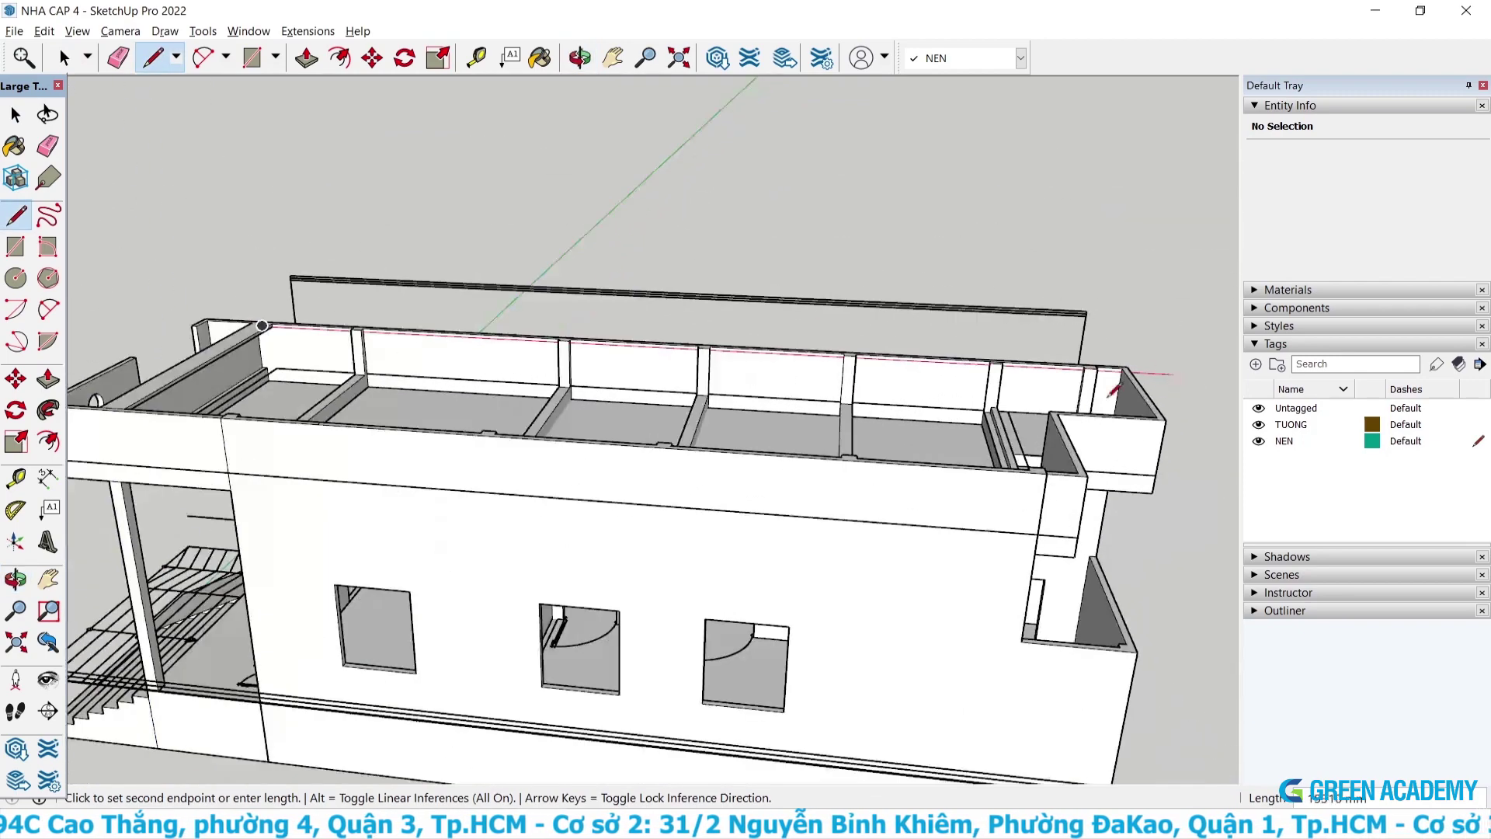
{"action": "scroll", "coordinate": [893, 403], "scroll_direction": "up", "scroll_amount": 4}
{"action": "scroll", "coordinate": [903, 425], "scroll_direction": "up", "scroll_amount": 3}
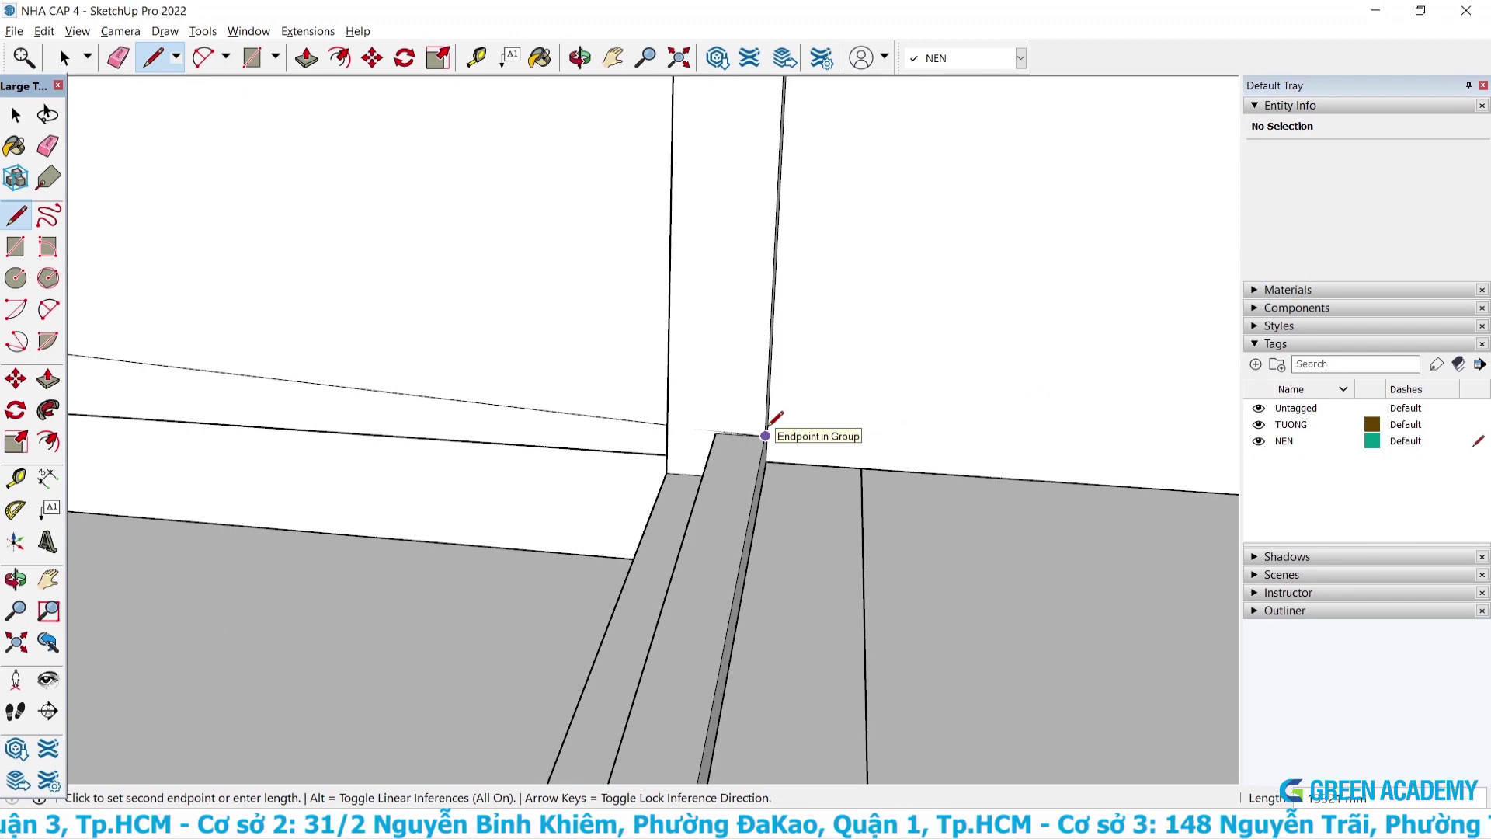
{"action": "mouse_move", "coordinate": [832, 406]}
{"action": "middle_mouse_down"}
{"action": "mouse_move", "coordinate": [789, 423]}
{"action": "mouse_move", "coordinate": [875, 459]}
{"action": "mouse_move", "coordinate": [893, 420]}
{"action": "middle_mouse_up"}
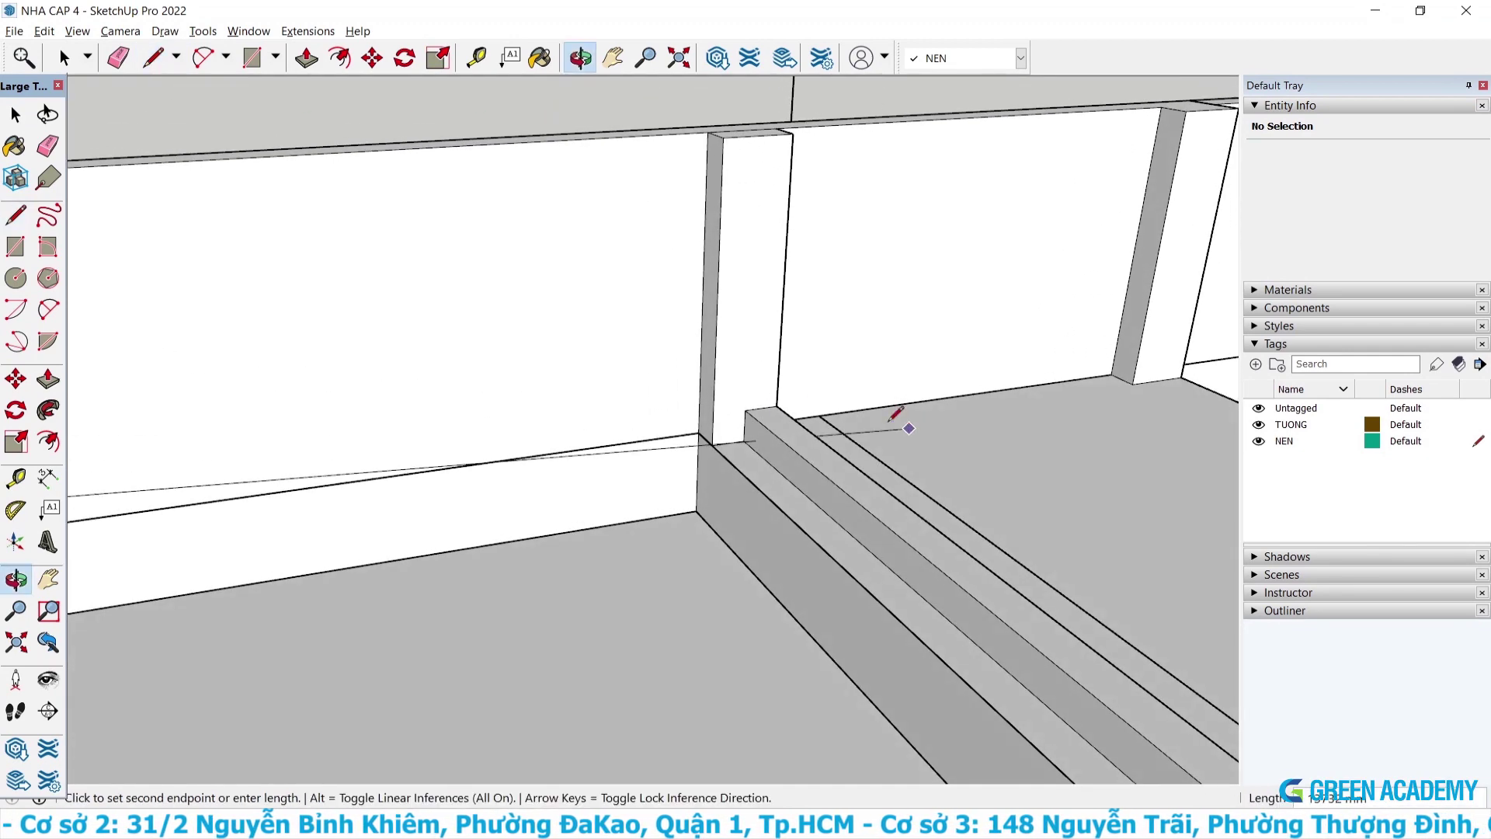
{"action": "scroll", "coordinate": [732, 383], "scroll_direction": "up", "scroll_amount": 2}
{"action": "mouse_move", "coordinate": [815, 350]}
{"action": "middle_mouse_down"}
{"action": "mouse_move", "coordinate": [771, 385]}
{"action": "mouse_move", "coordinate": [515, 486]}
{"action": "middle_mouse_up"}
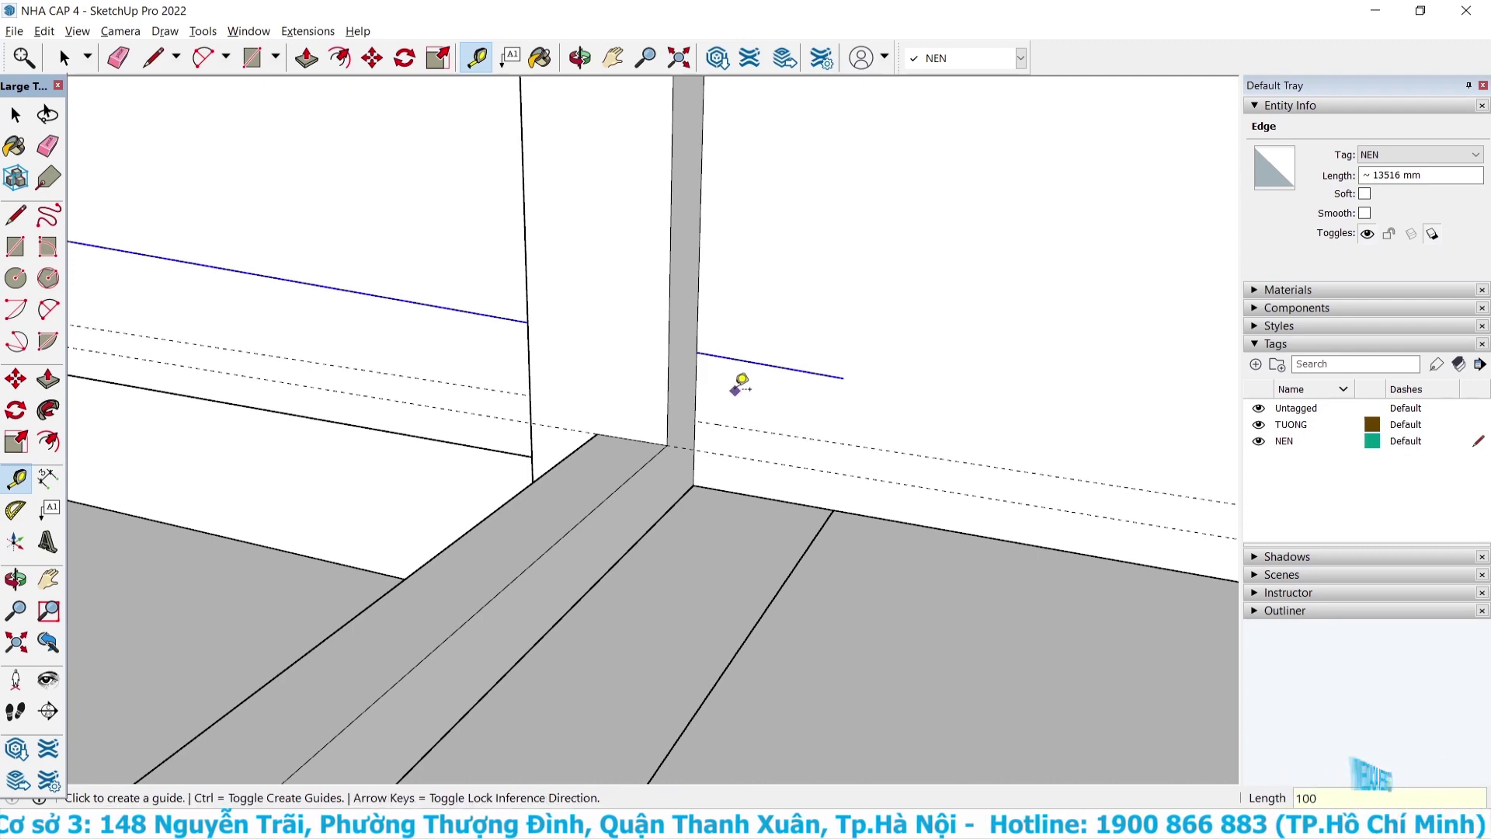
Orbit down to a low view of the wall beside the post and leave the Line tool.
{"action": "mouse_move", "coordinate": [741, 384]}
{"action": "middle_mouse_down"}
{"action": "mouse_move", "coordinate": [776, 412]}
{"action": "mouse_move", "coordinate": [692, 393]}
{"action": "mouse_move", "coordinate": [698, 412]}
{"action": "mouse_move", "coordinate": [811, 421]}
{"action": "middle_mouse_up"}
{"action": "key", "text": "l"}
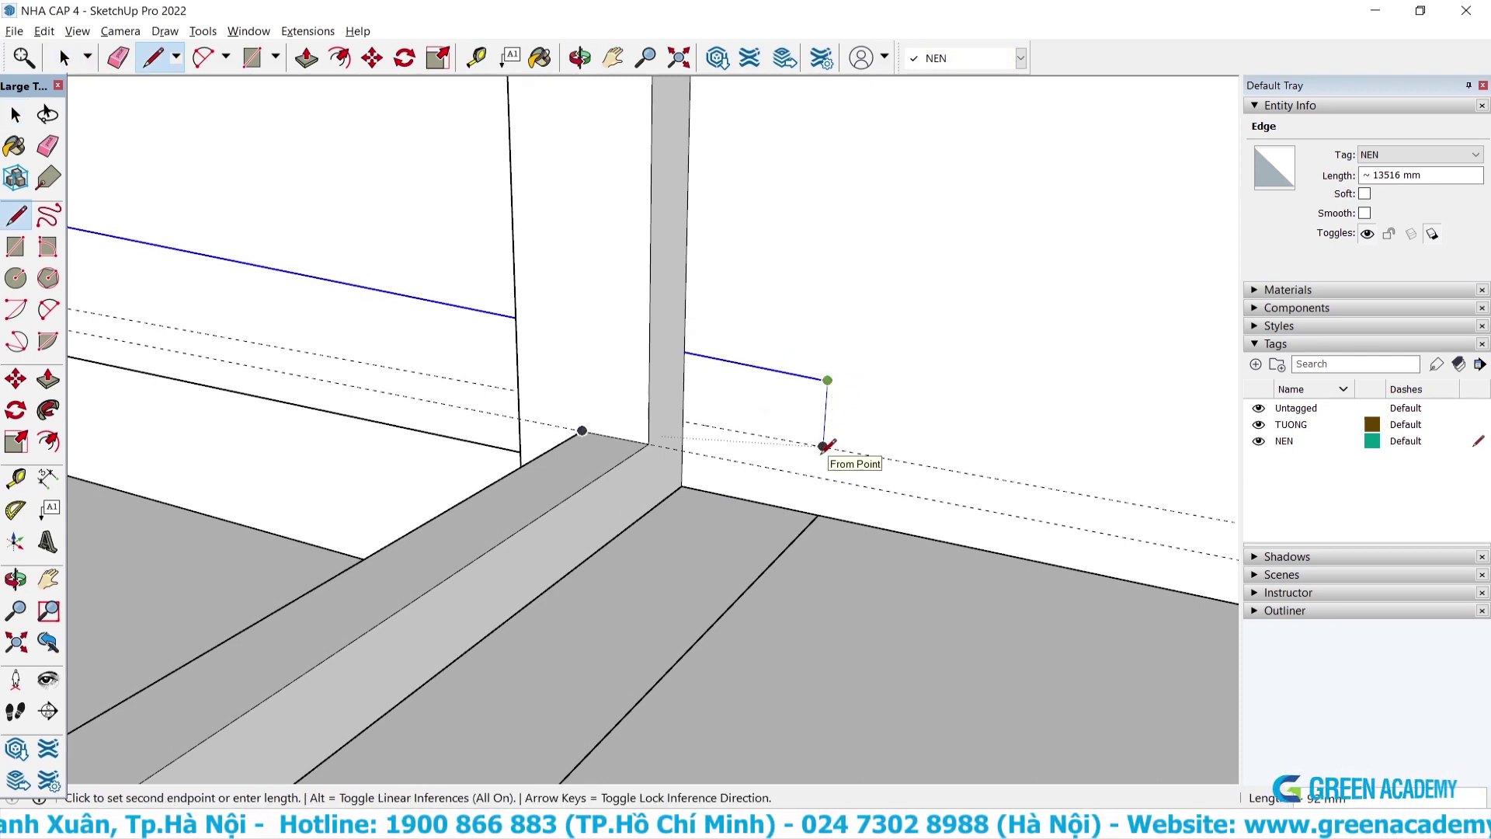
{"action": "scroll", "coordinate": [736, 385], "scroll_direction": "down", "scroll_amount": 5}
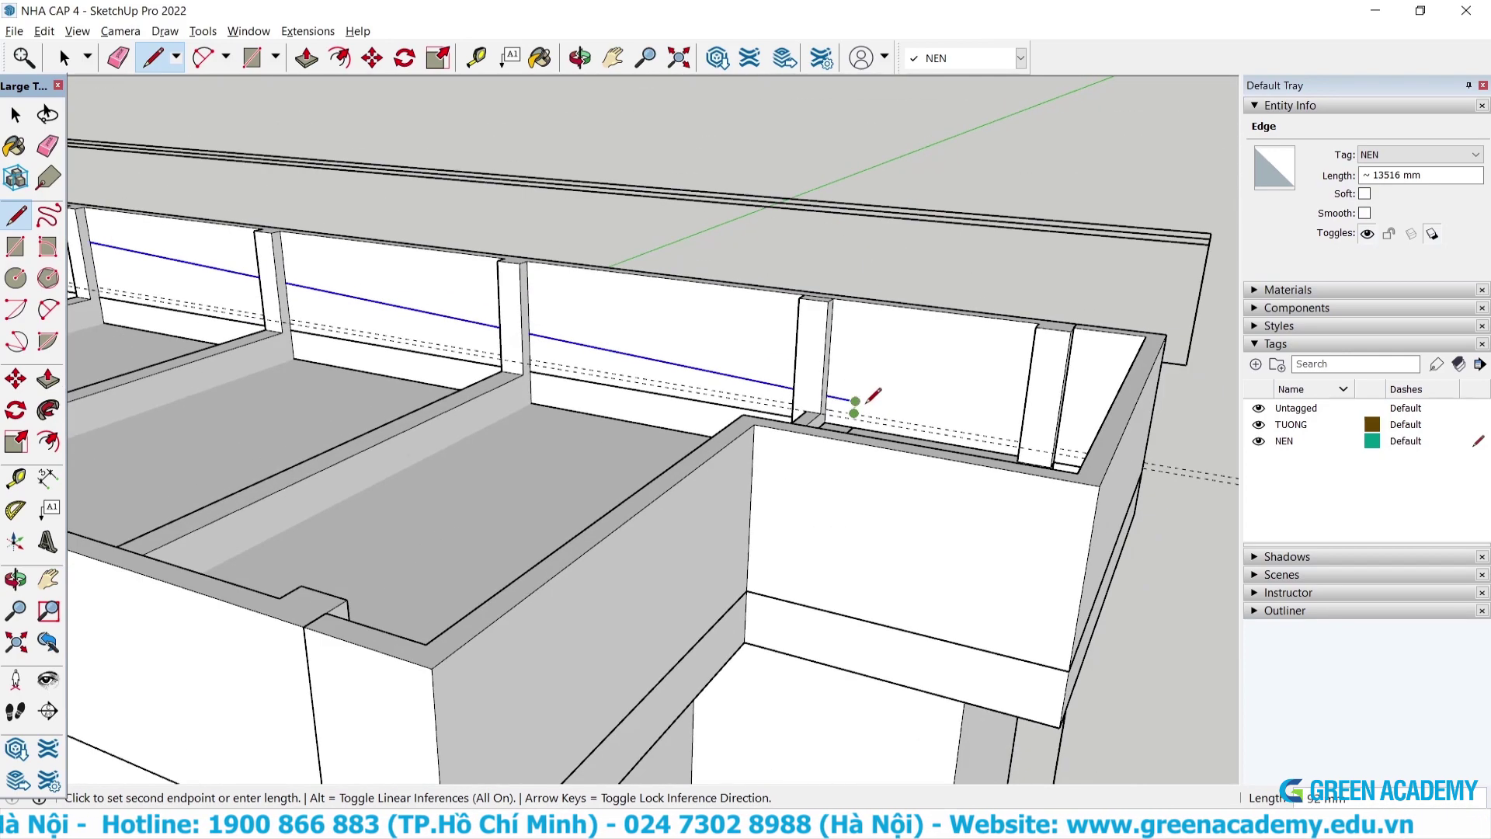
{"action": "scroll", "coordinate": [225, 299], "scroll_direction": "down", "scroll_amount": 3}
{"action": "scroll", "coordinate": [377, 264], "scroll_direction": "down", "scroll_amount": 3}
{"action": "scroll", "coordinate": [684, 314], "scroll_direction": "down", "scroll_amount": 3}
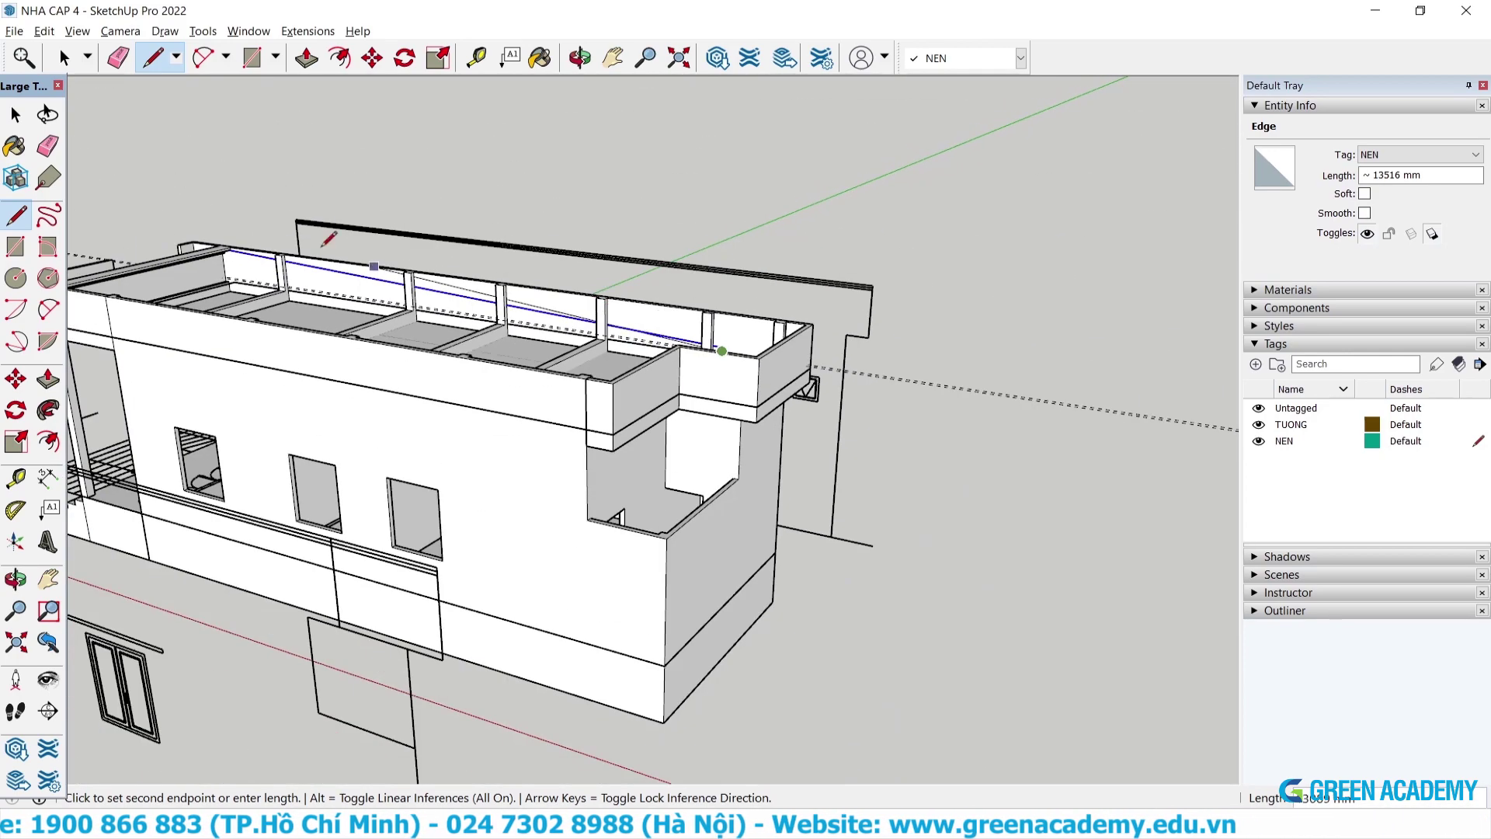
{"action": "scroll", "coordinate": [183, 194], "scroll_direction": "up", "scroll_amount": 3}
{"action": "scroll", "coordinate": [233, 287], "scroll_direction": "up", "scroll_amount": 3}
{"action": "mouse_move", "coordinate": [233, 288]}
{"action": "middle_mouse_down"}
{"action": "mouse_move", "coordinate": [249, 284]}
{"action": "mouse_move", "coordinate": [276, 173]}
{"action": "mouse_move", "coordinate": [273, 316]}
{"action": "mouse_move", "coordinate": [276, 283]}
{"action": "middle_mouse_up"}
{"action": "scroll", "coordinate": [268, 235], "scroll_direction": "up", "scroll_amount": 3}
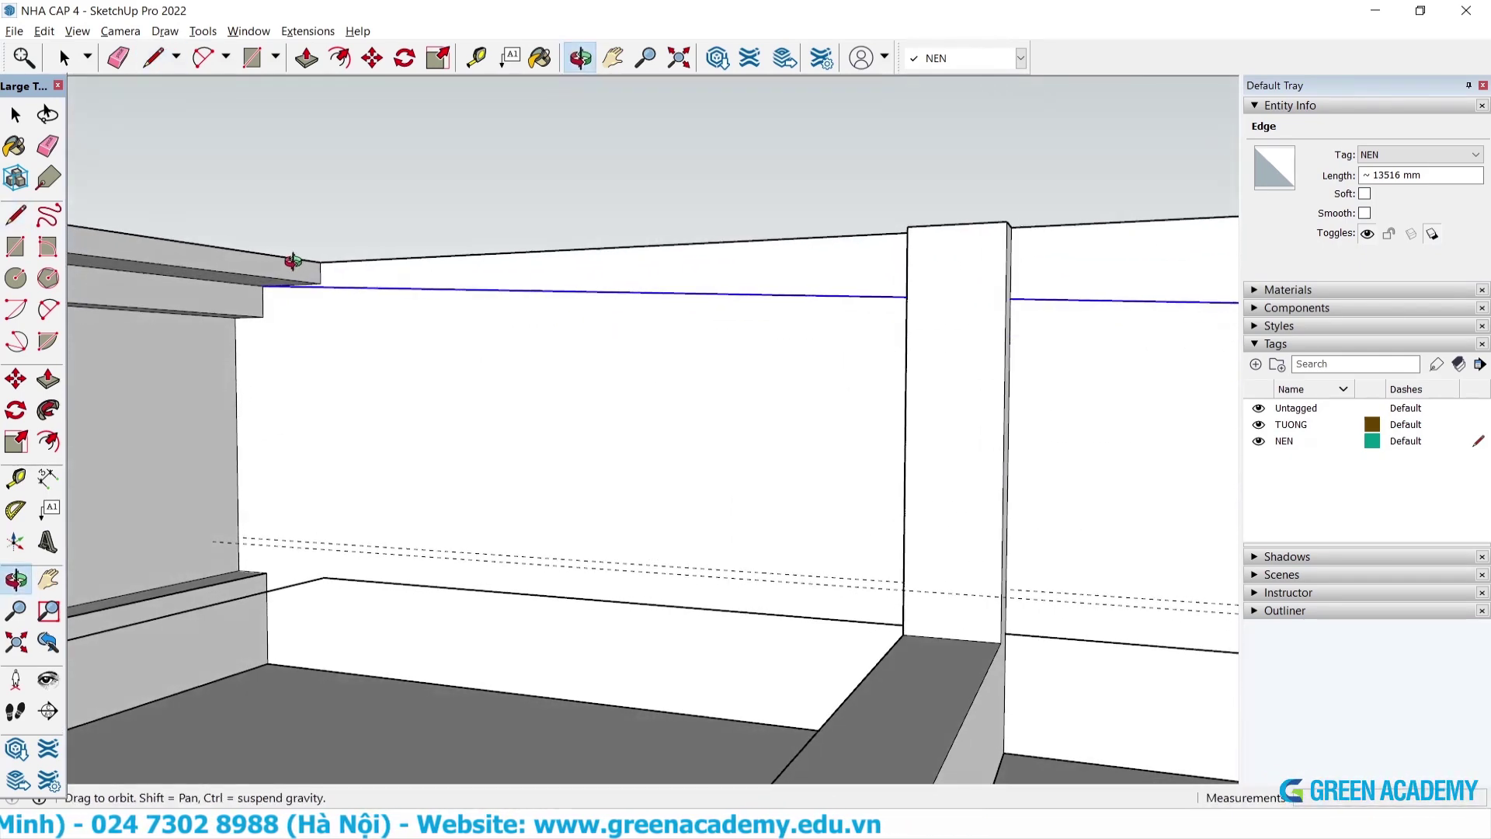
{"action": "key", "text": "space"}
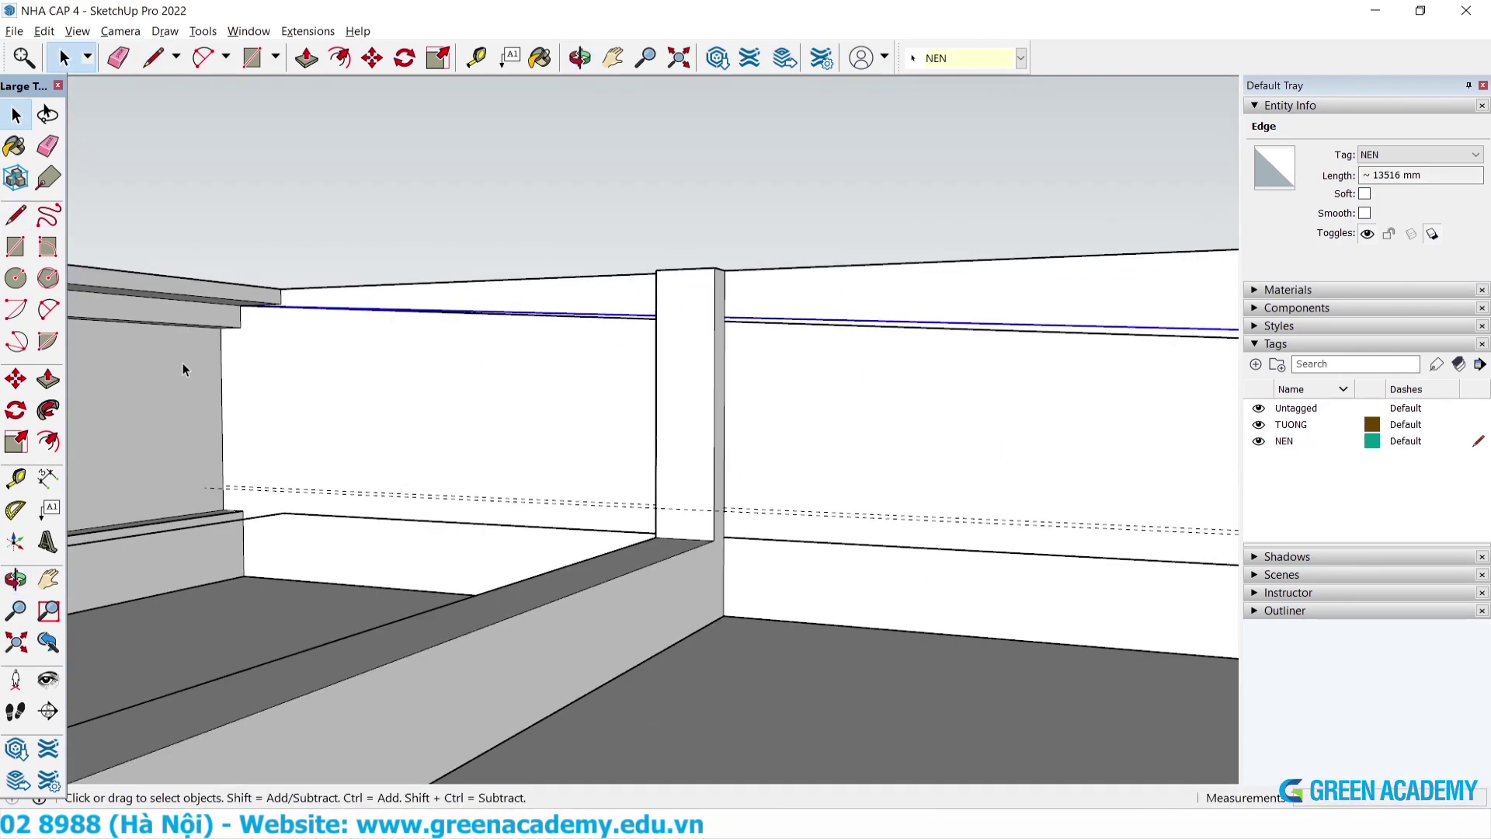
Delete the two stray edges and the short leftover edge beside the post.
{"action": "scroll", "coordinate": [183, 362], "scroll_direction": "up", "scroll_amount": 3}
{"action": "scroll", "coordinate": [305, 476], "scroll_direction": "down", "scroll_amount": 3}
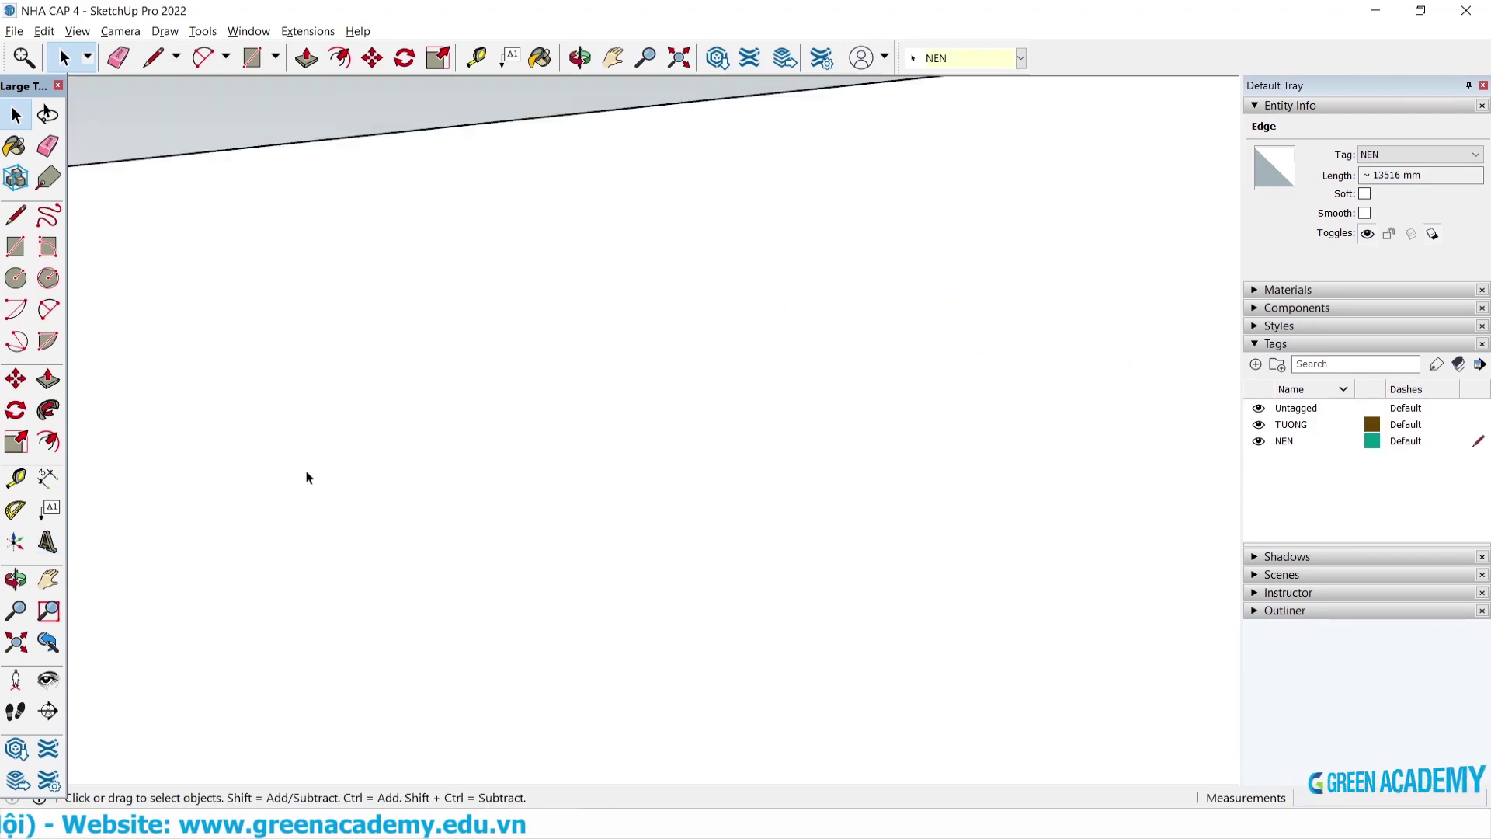
{"action": "scroll", "coordinate": [572, 286], "scroll_direction": "down", "scroll_amount": 3}
{"action": "middle_click_drag", "start_coordinate": [572, 285], "coordinate": [506, 489]}
{"action": "scroll", "coordinate": [174, 533], "scroll_direction": "down", "scroll_amount": 1}
{"action": "scroll", "coordinate": [174, 533], "scroll_direction": "down", "scroll_amount": 3}
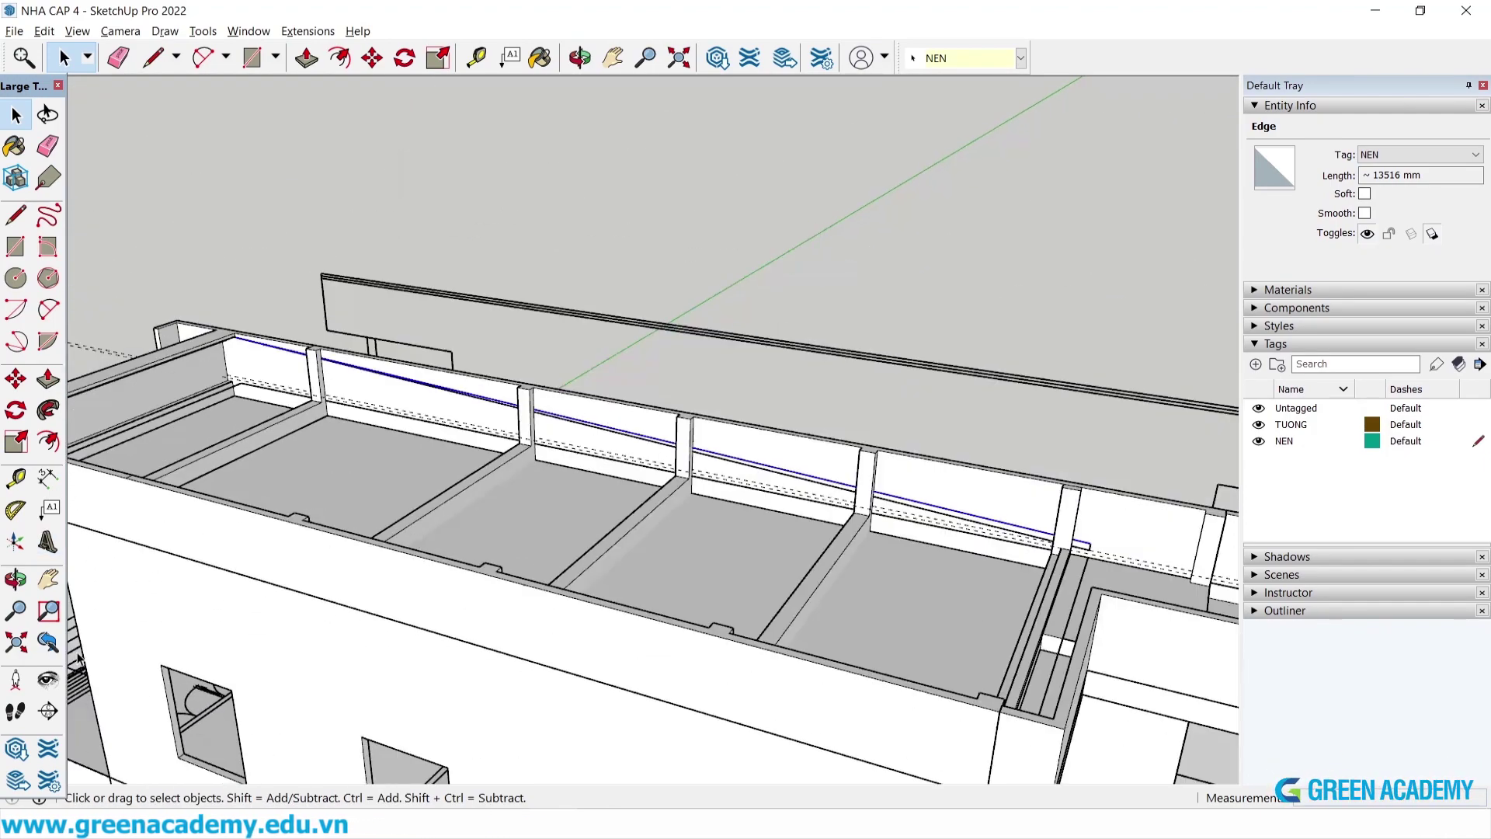
{"action": "scroll", "coordinate": [174, 533], "scroll_direction": "down", "scroll_amount": 1}
{"action": "scroll", "coordinate": [944, 521], "scroll_direction": "up", "scroll_amount": 3}
{"action": "scroll", "coordinate": [944, 522], "scroll_direction": "up", "scroll_amount": 2}
{"action": "scroll", "coordinate": [943, 521], "scroll_direction": "up", "scroll_amount": 3}
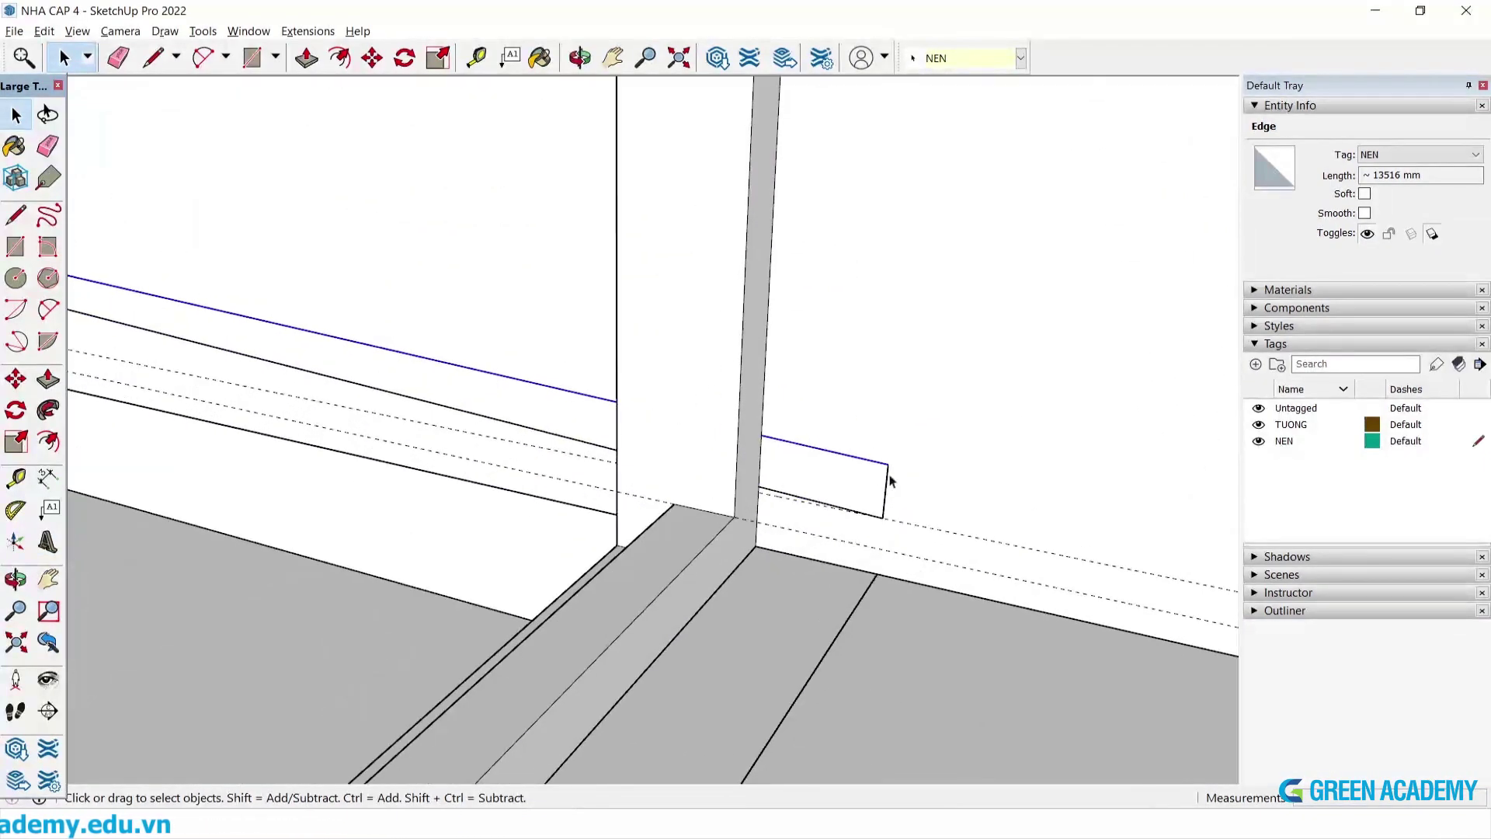
{"action": "scroll", "coordinate": [889, 486], "scroll_direction": "up", "scroll_amount": 2}
{"action": "scroll", "coordinate": [878, 516], "scroll_direction": "up", "scroll_amount": 1}
{"action": "mouse_move", "coordinate": [833, 537]}
{"action": "middle_mouse_down"}
{"action": "mouse_move", "coordinate": [862, 432]}
{"action": "mouse_move", "coordinate": [885, 422]}
{"action": "mouse_move", "coordinate": [856, 443]}
{"action": "middle_mouse_up"}
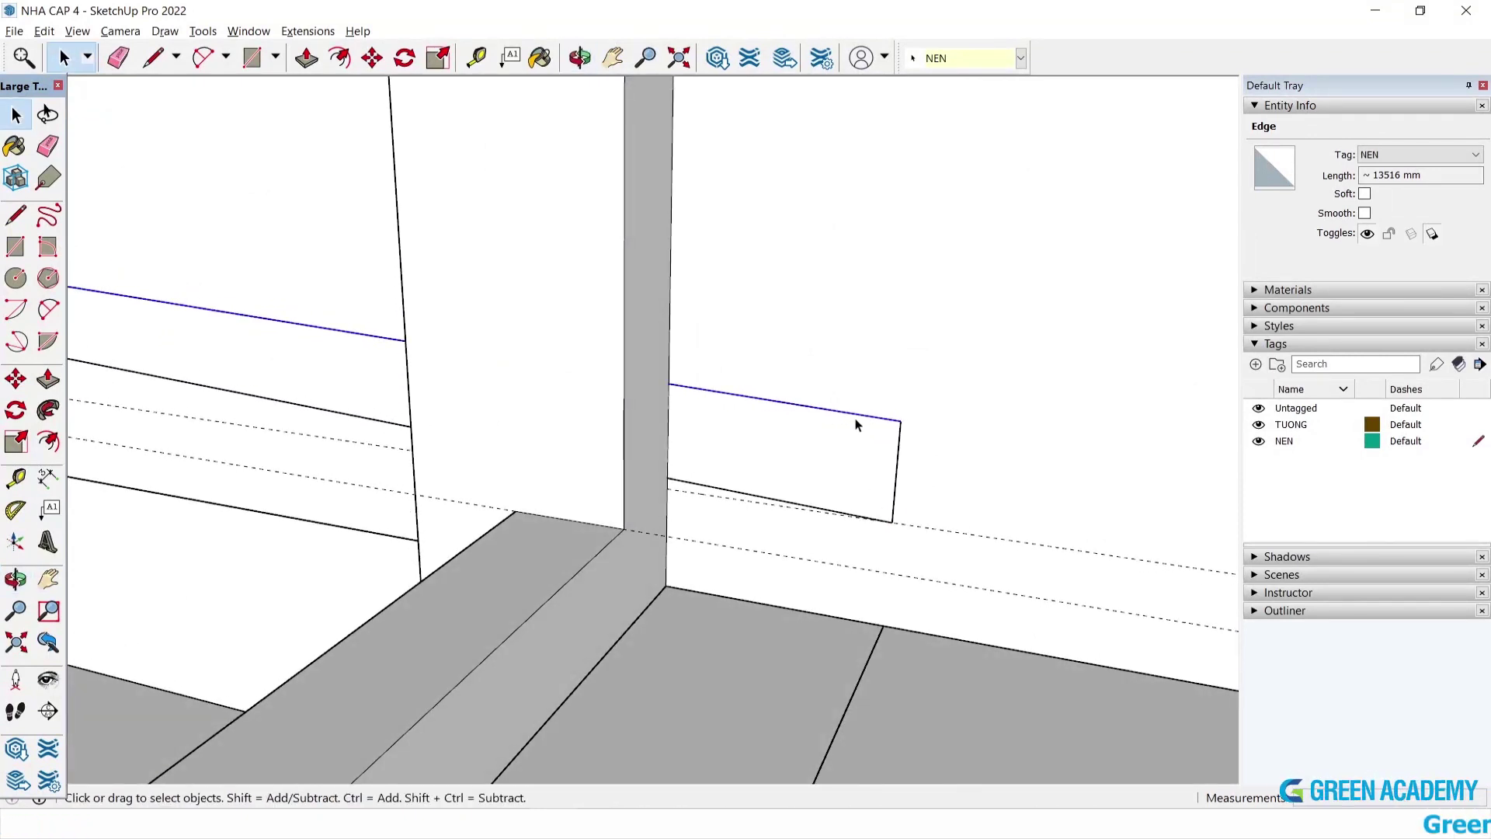
{"action": "key", "text": "Delete"}
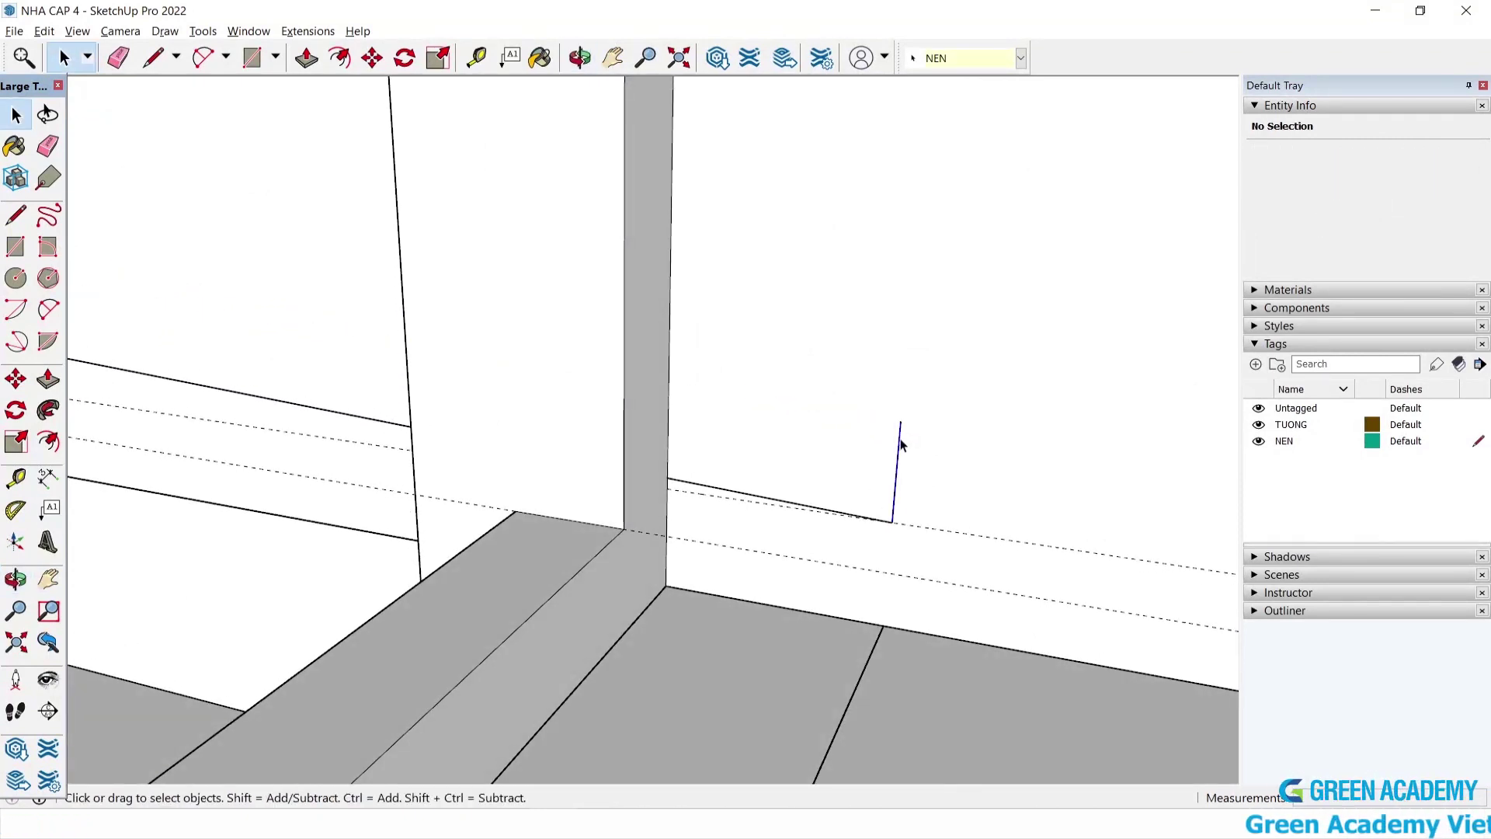
{"action": "left_click", "coordinate": [900, 443]}
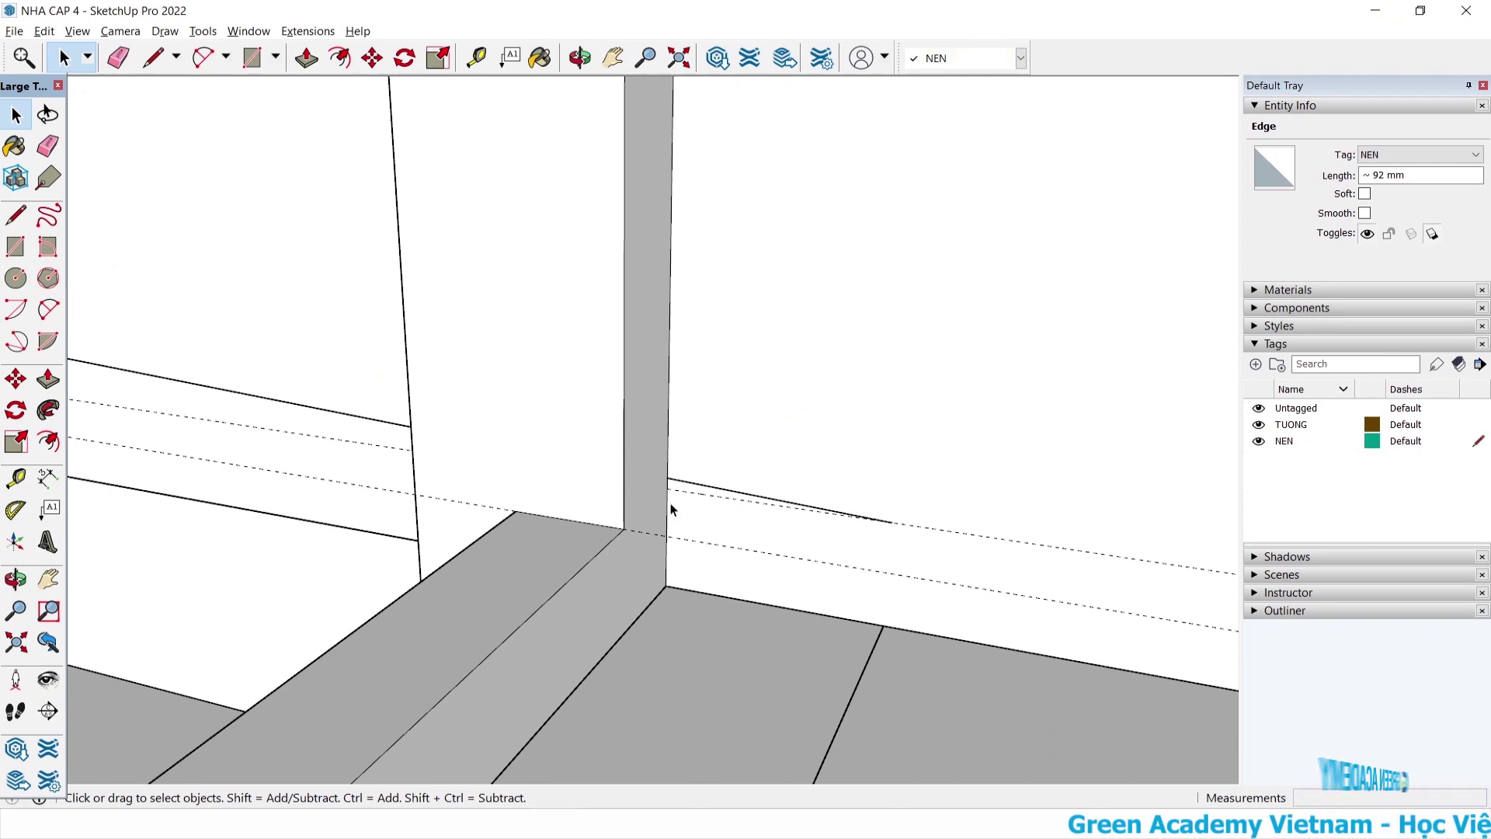
{"action": "key", "text": "Delete"}
Zoom out to a steep overhead view of the whole roof.
{"action": "mouse_move", "coordinate": [568, 536]}
{"action": "middle_mouse_down"}
{"action": "mouse_move", "coordinate": [792, 486]}
{"action": "mouse_move", "coordinate": [892, 517]}
{"action": "middle_mouse_up"}
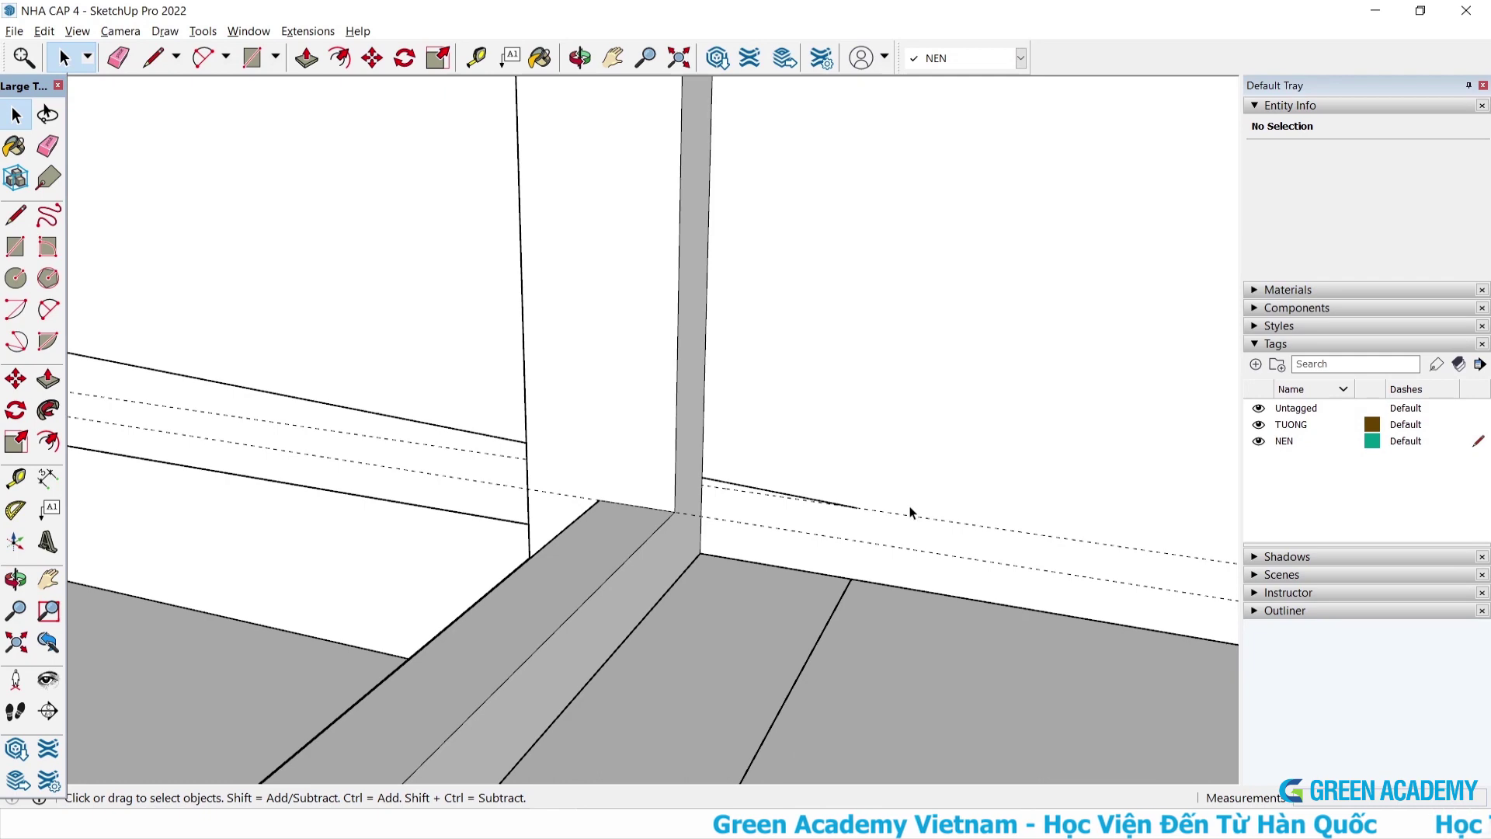
{"action": "scroll", "coordinate": [910, 512], "scroll_direction": "down", "scroll_amount": 3}
{"action": "scroll", "coordinate": [912, 509], "scroll_direction": "down", "scroll_amount": 3}
{"action": "scroll", "coordinate": [913, 505], "scroll_direction": "down", "scroll_amount": 1}
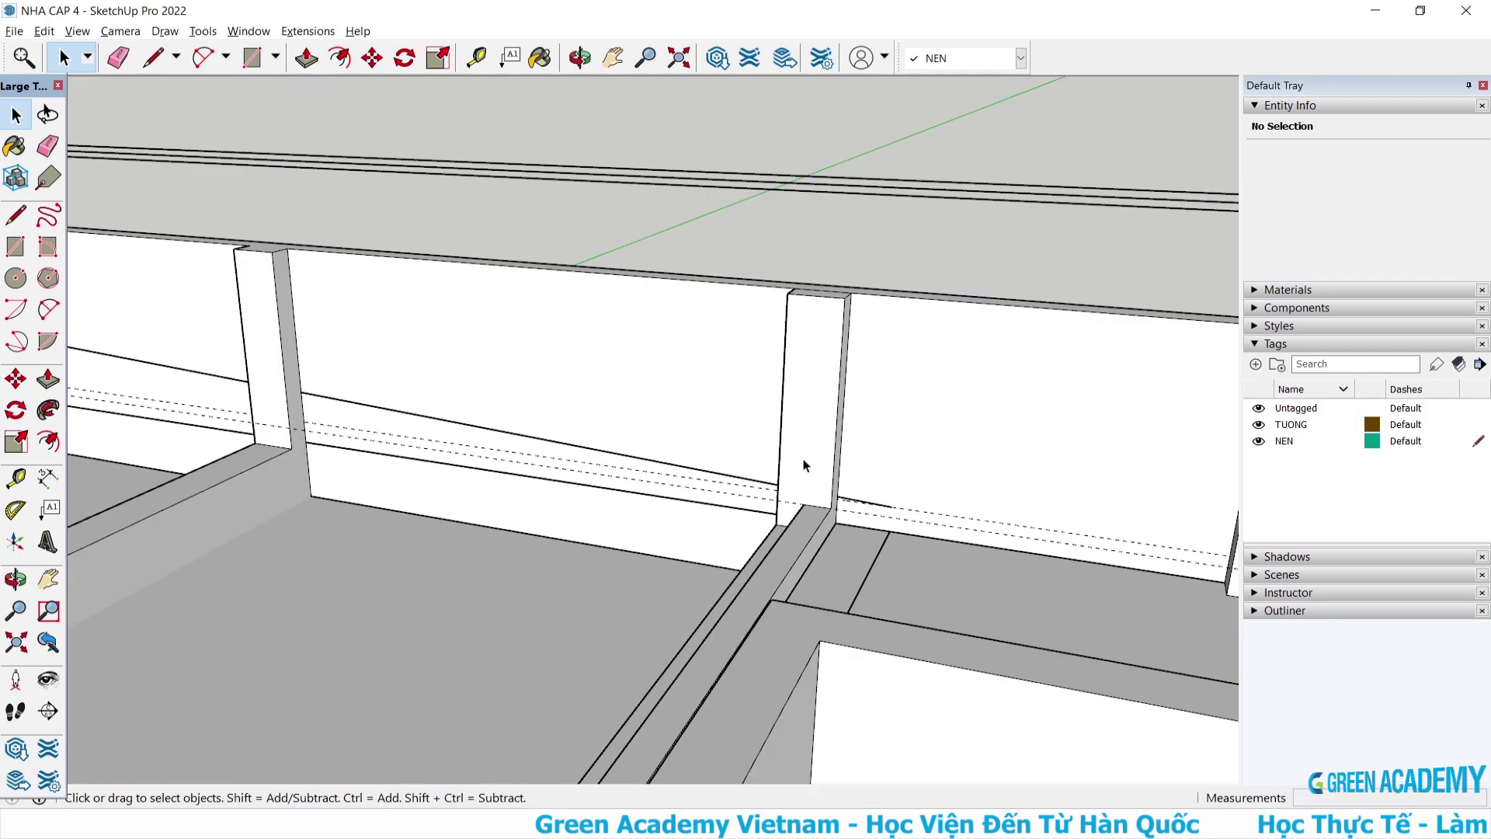
{"action": "scroll", "coordinate": [479, 480], "scroll_direction": "down", "scroll_amount": 3}
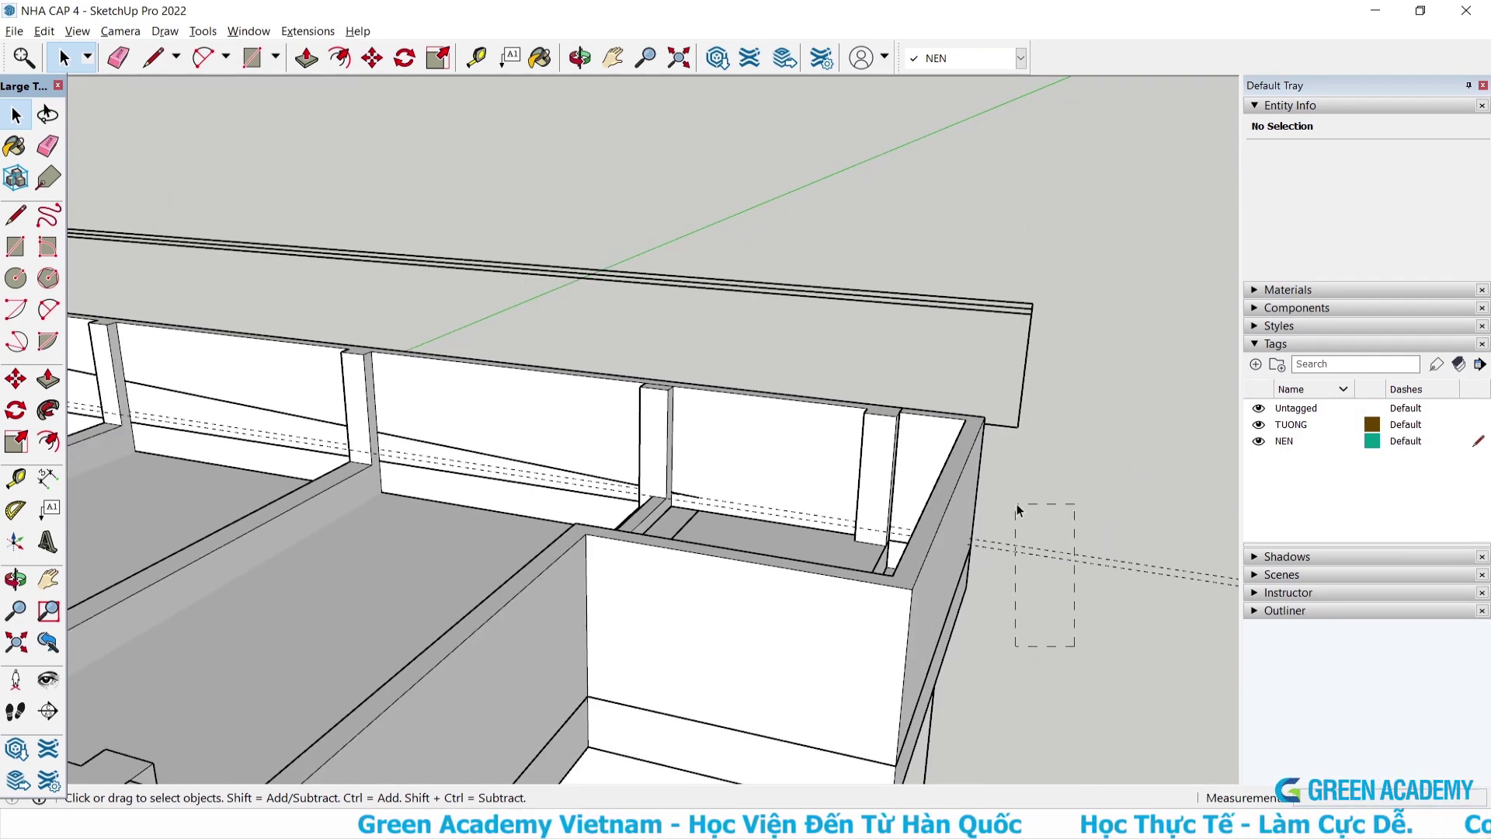
{"action": "middle_click_drag", "start_coordinate": [1148, 469], "coordinate": [916, 375]}
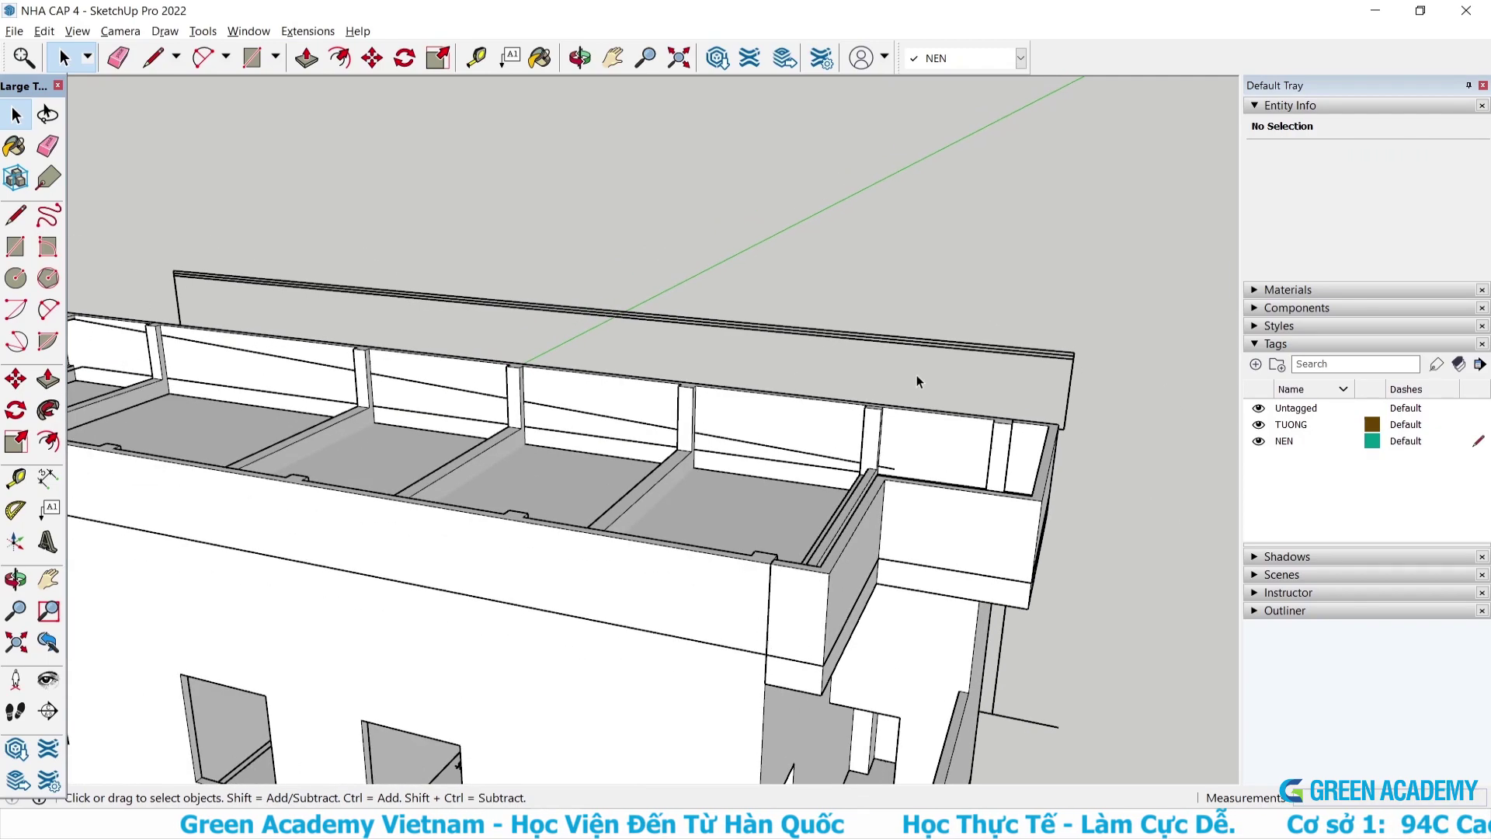
{"action": "scroll", "coordinate": [513, 344], "scroll_direction": "down", "scroll_amount": 3}
{"action": "mouse_move", "coordinate": [579, 406]}
{"action": "middle_mouse_down"}
{"action": "mouse_move", "coordinate": [359, 456]}
{"action": "mouse_move", "coordinate": [382, 271]}
{"action": "mouse_move", "coordinate": [808, 386]}
{"action": "middle_mouse_up"}
Measure the distance across the roof between the parapets with Tape Measure.
{"action": "scroll", "coordinate": [382, 271], "scroll_direction": "up", "scroll_amount": 3}
{"action": "scroll", "coordinate": [382, 271], "scroll_direction": "down", "scroll_amount": 3}
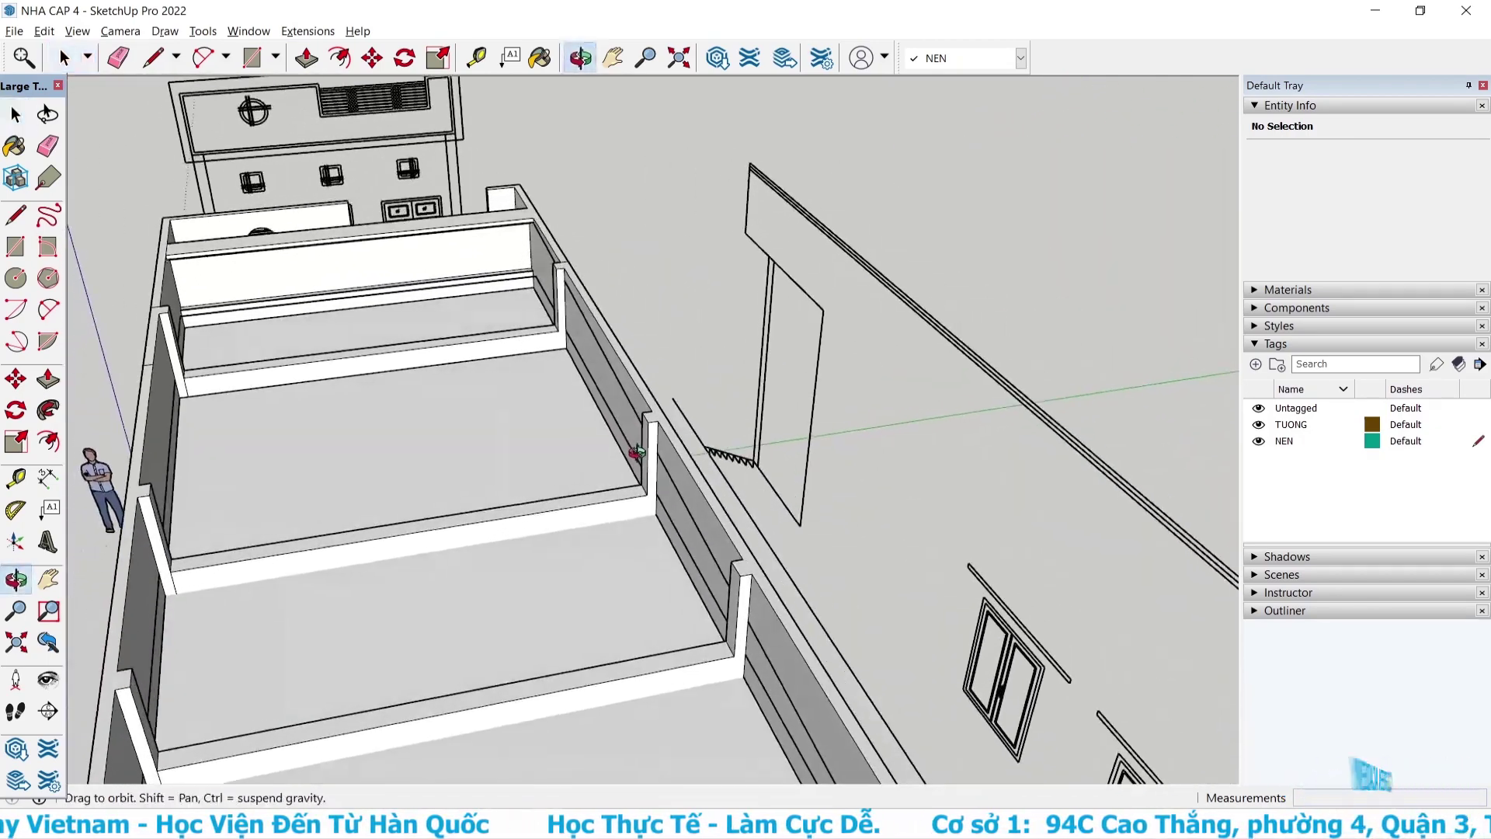
{"action": "scroll", "coordinate": [807, 385], "scroll_direction": "up", "scroll_amount": 2}
{"action": "scroll", "coordinate": [808, 386], "scroll_direction": "down", "scroll_amount": 3}
{"action": "middle_click_drag", "start_coordinate": [607, 383], "coordinate": [556, 417]}
{"action": "key", "text": "t"}
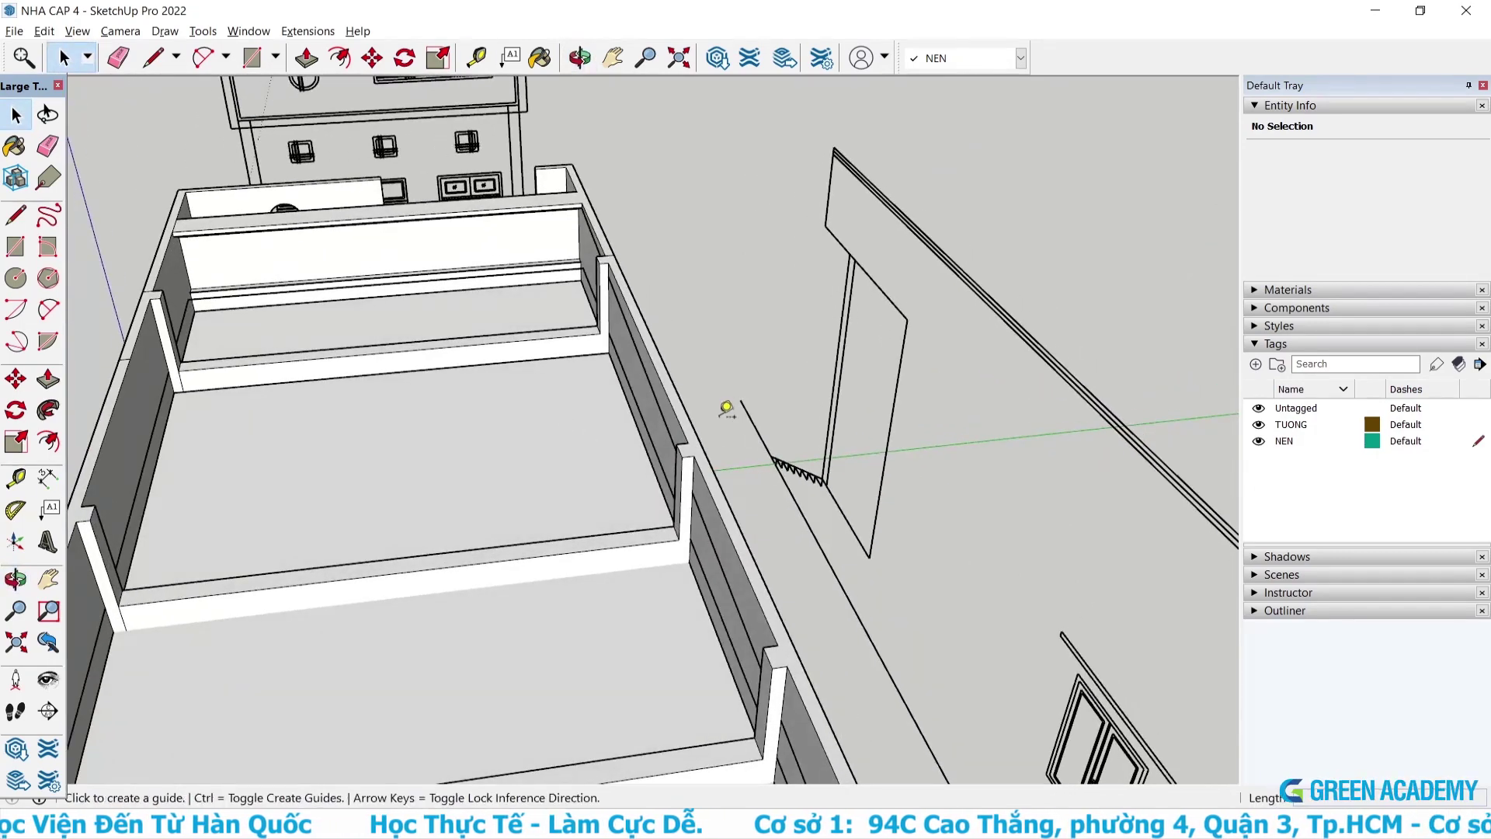
{"action": "scroll", "coordinate": [696, 432], "scroll_direction": "up", "scroll_amount": 1}
{"action": "scroll", "coordinate": [697, 433], "scroll_direction": "up", "scroll_amount": 1}
{"action": "scroll", "coordinate": [718, 448], "scroll_direction": "down", "scroll_amount": 3}
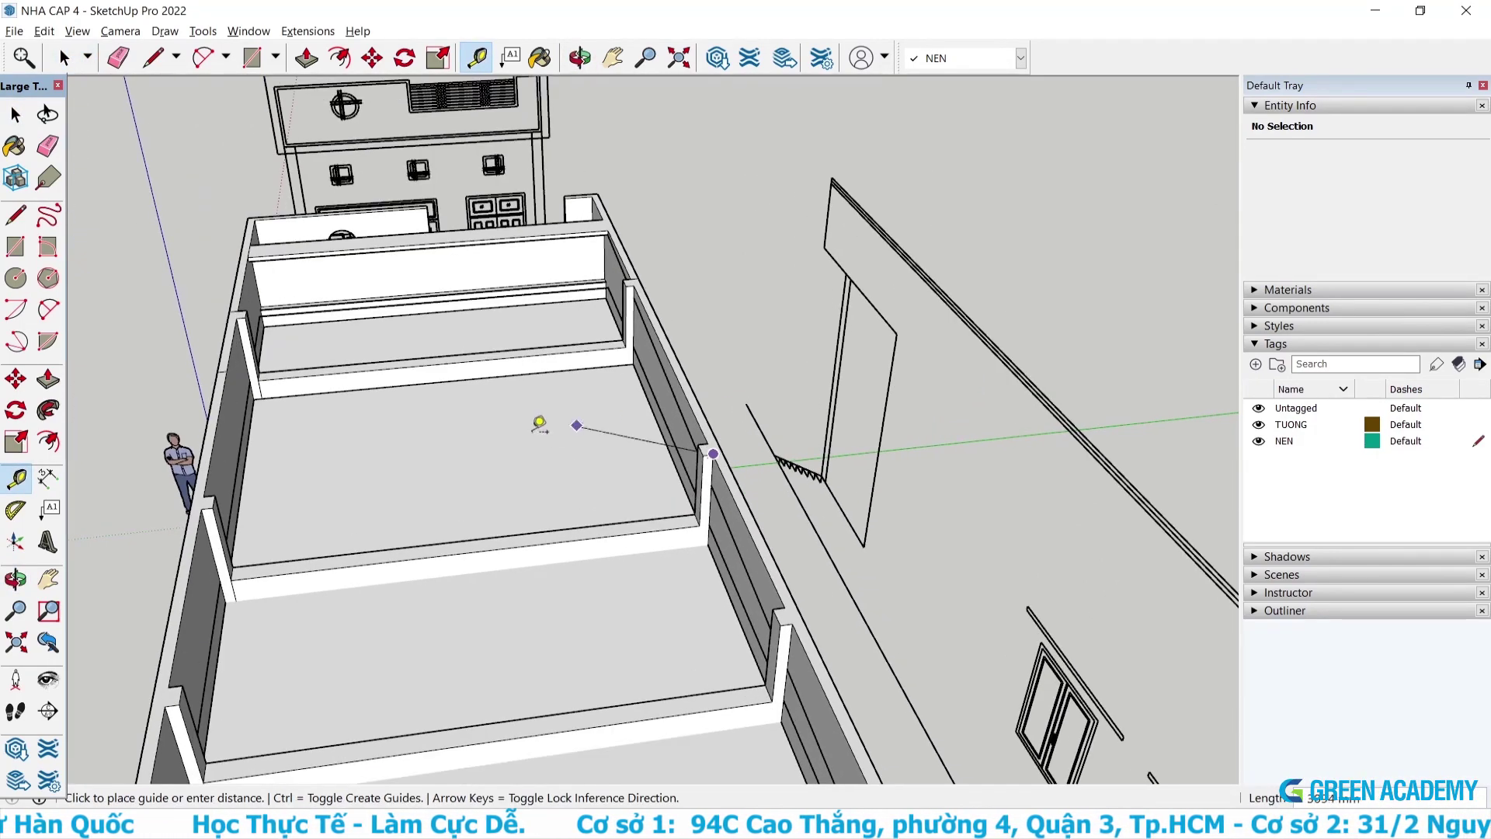
{"action": "scroll", "coordinate": [234, 504], "scroll_direction": "up", "scroll_amount": 2}
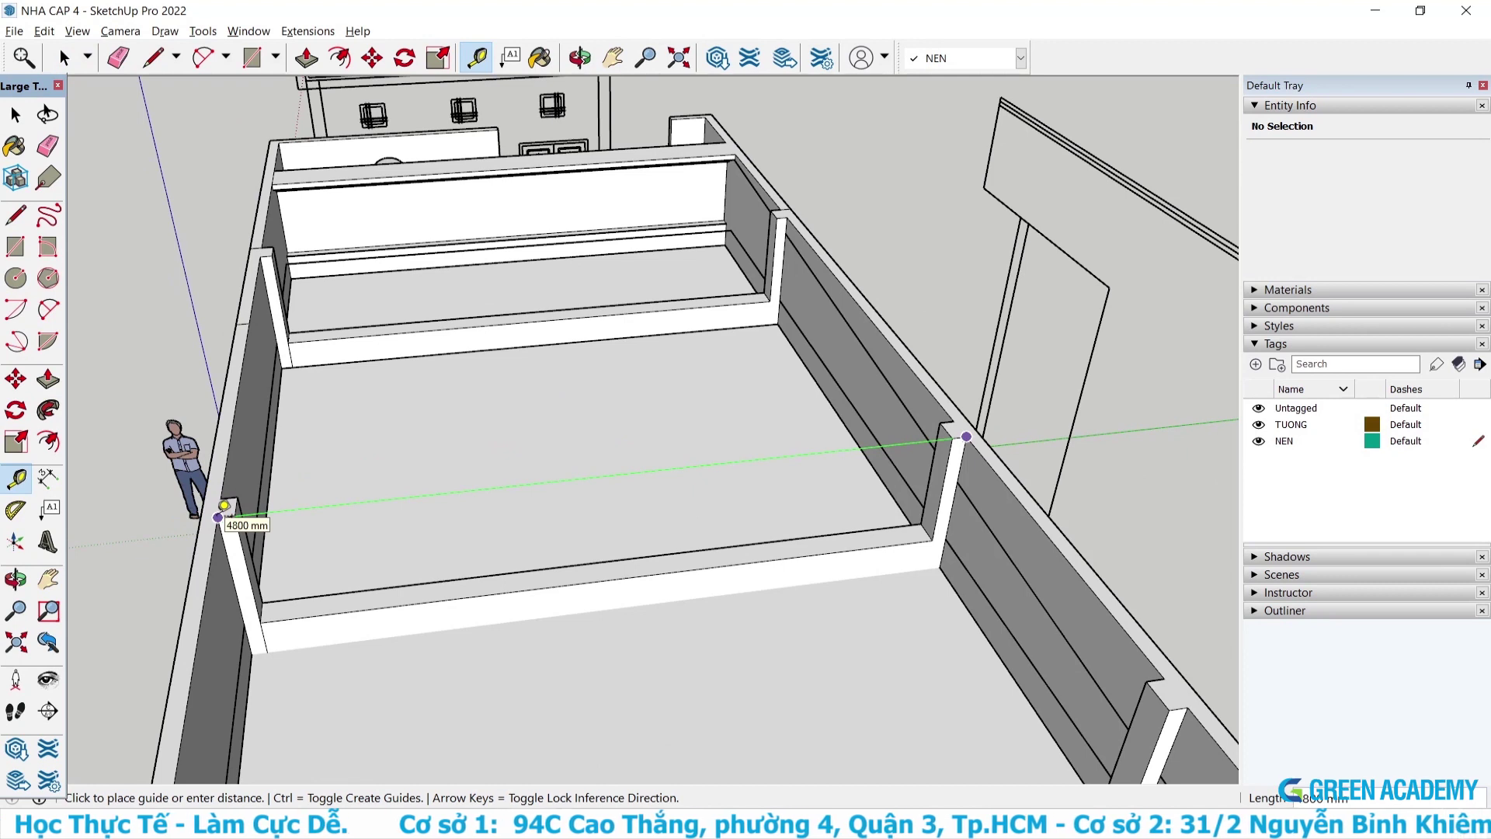
{"action": "key", "text": "space"}
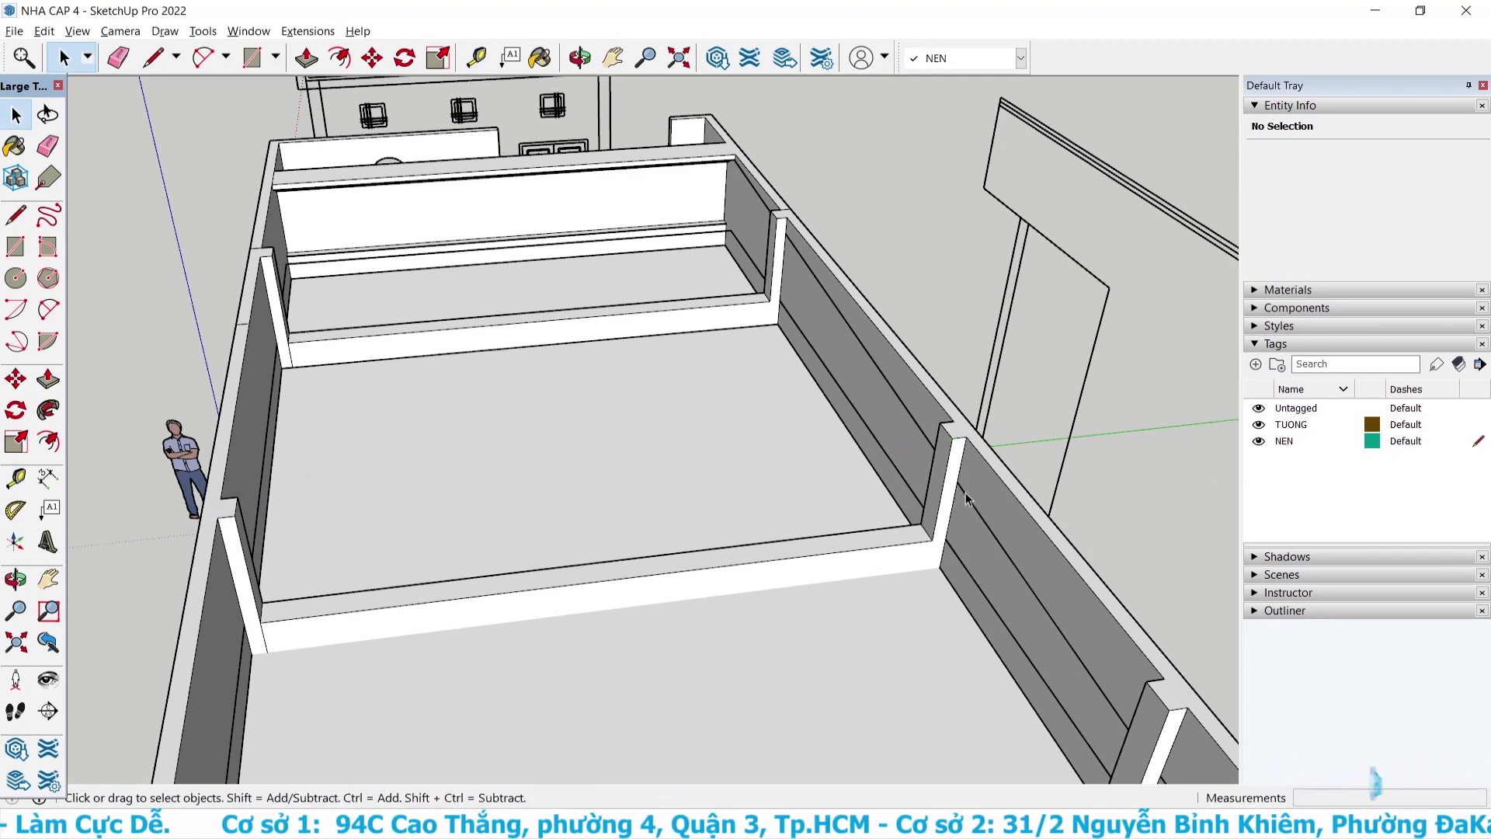
Copy the right parapet's long edge 4800 mm across to the left parapet wall.
{"action": "left_click", "coordinate": [960, 503]}
{"action": "key", "text": "m"}
{"action": "key", "text": "ctrl"}
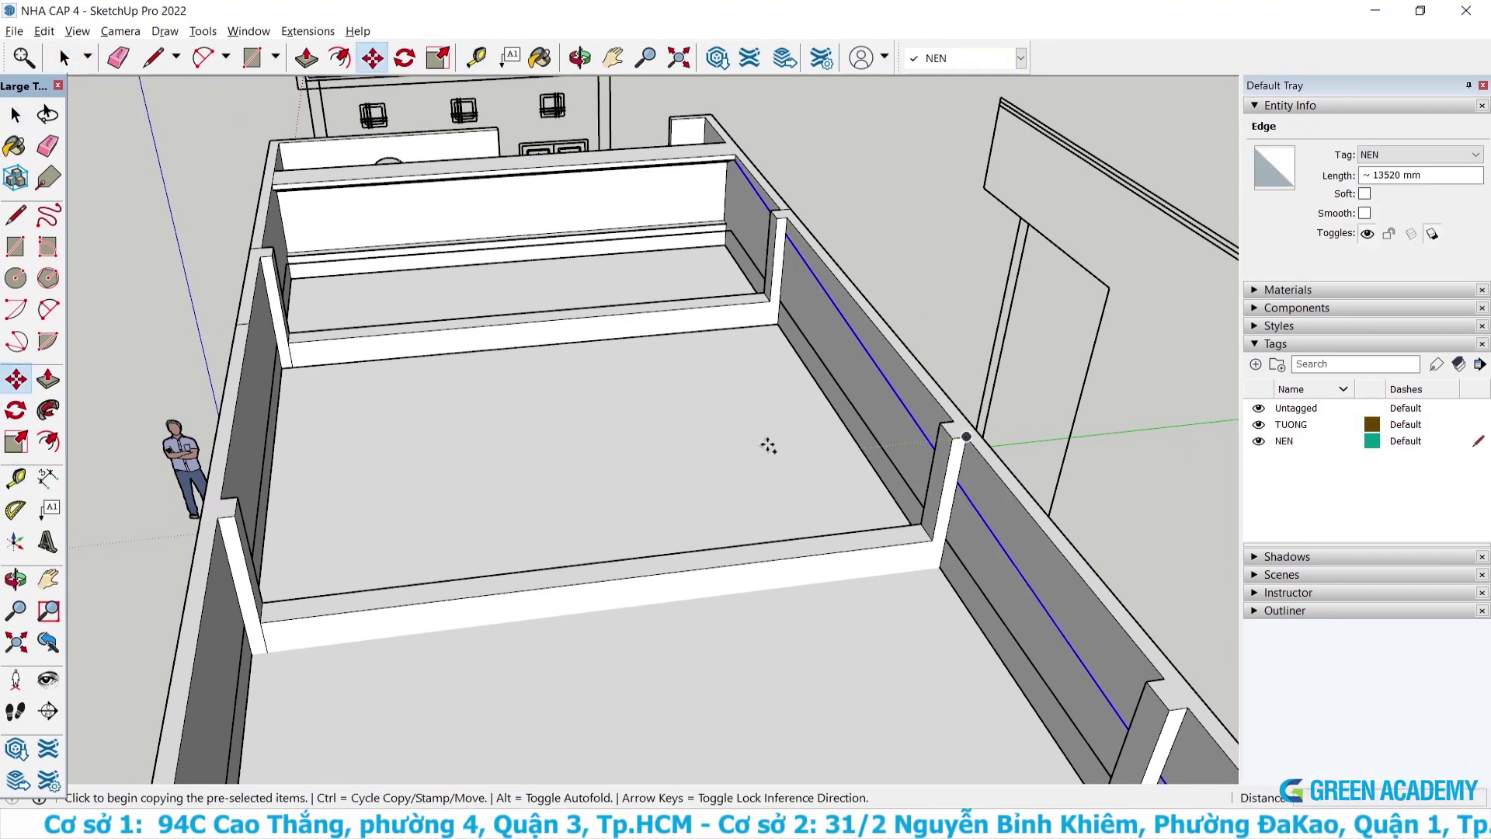
{"action": "left_click", "coordinate": [765, 457]}
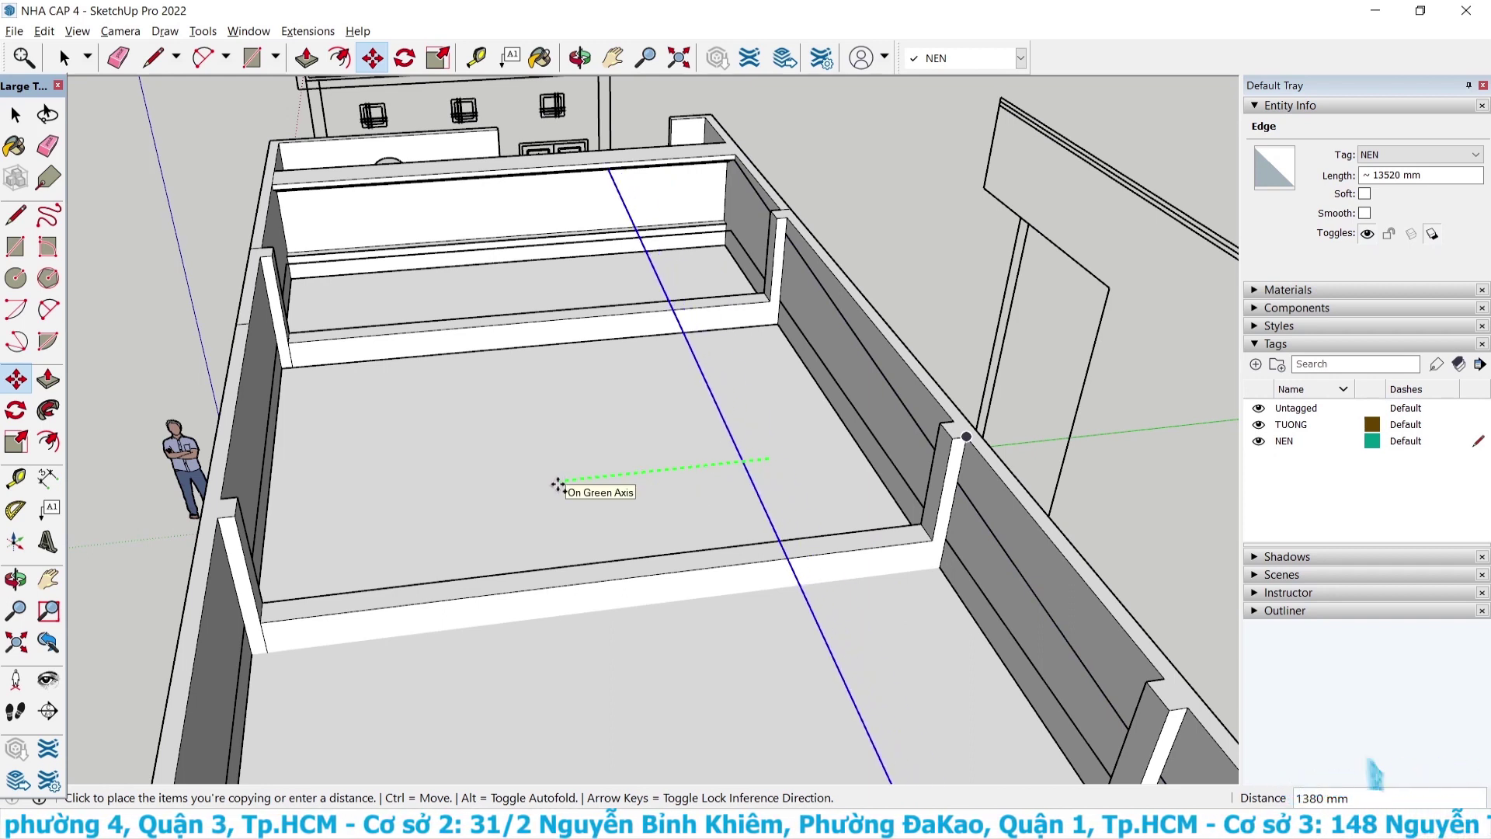
{"action": "type", "text": "4"}
{"action": "key", "text": "Return"}
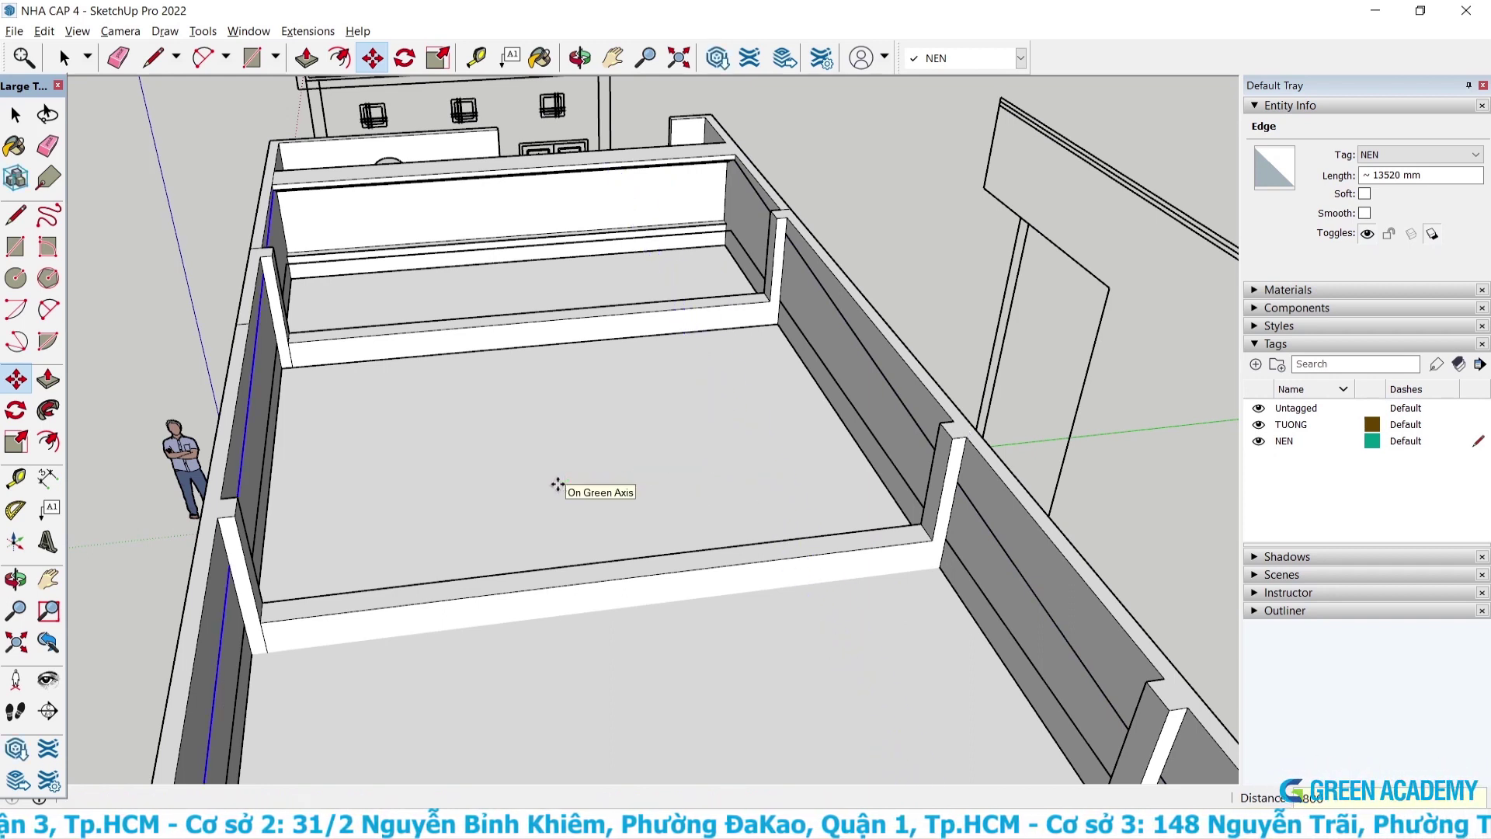
{"action": "key", "text": "space"}
{"action": "mouse_move", "coordinate": [553, 465]}
{"action": "middle_mouse_down"}
{"action": "mouse_move", "coordinate": [442, 41]}
{"action": "mouse_move", "coordinate": [426, 165]}
{"action": "mouse_move", "coordinate": [412, 124]}
{"action": "middle_mouse_up"}
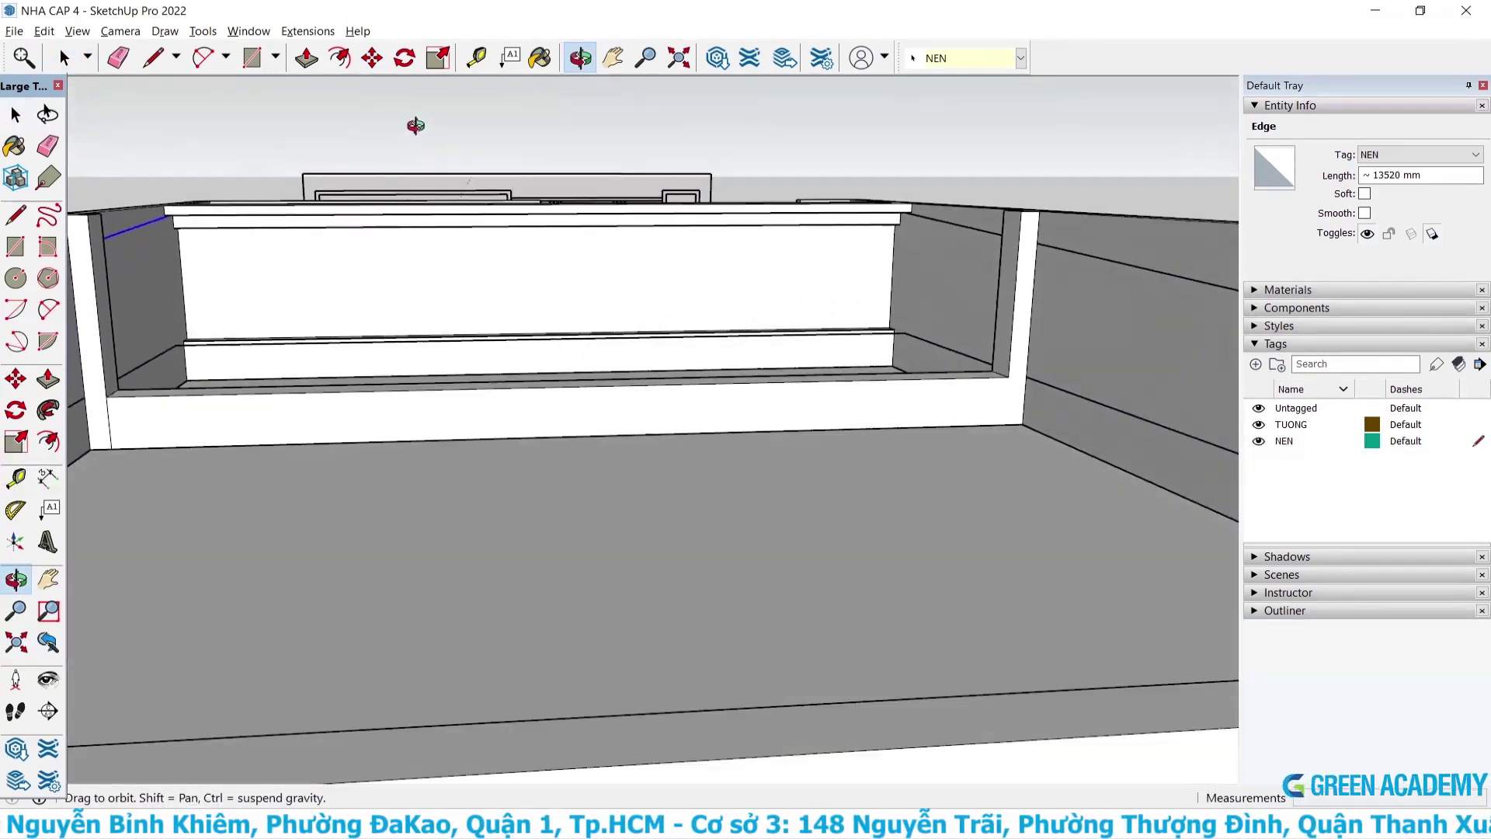
Orbit around the parapet corners and fit the whole house in view.
{"action": "scroll", "coordinate": [466, 194], "scroll_direction": "up", "scroll_amount": 3}
{"action": "scroll", "coordinate": [572, 272], "scroll_direction": "up", "scroll_amount": 3}
{"action": "mouse_move", "coordinate": [572, 273]}
{"action": "middle_mouse_down"}
{"action": "mouse_move", "coordinate": [482, 303]}
{"action": "mouse_move", "coordinate": [289, 270]}
{"action": "middle_mouse_up"}
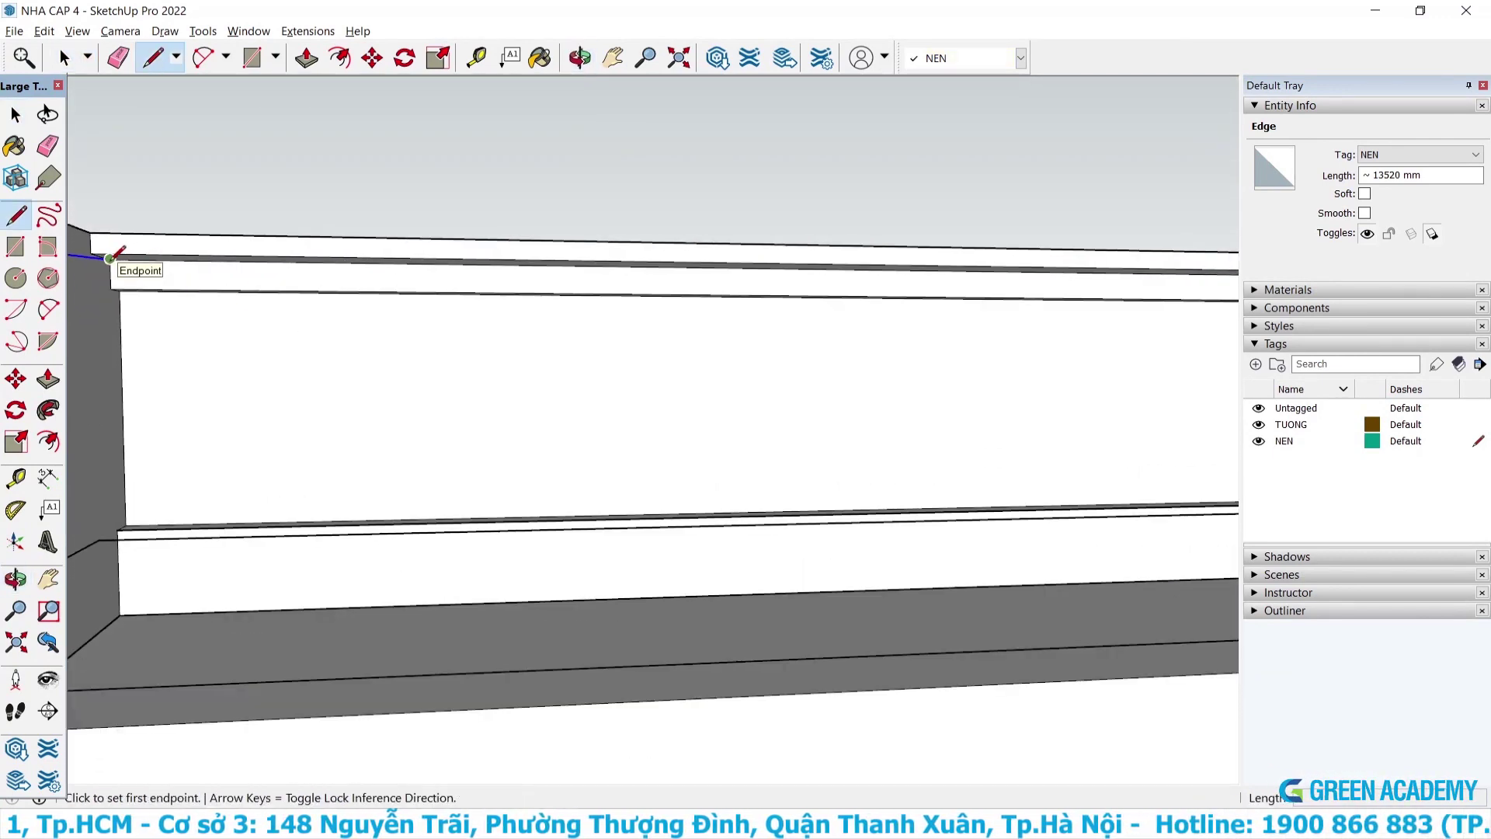
{"action": "scroll", "coordinate": [323, 324], "scroll_direction": "down", "scroll_amount": 1}
{"action": "mouse_move", "coordinate": [1202, 333]}
{"action": "middle_mouse_down"}
{"action": "mouse_move", "coordinate": [1179, 322]}
{"action": "mouse_move", "coordinate": [1165, 257]}
{"action": "middle_mouse_up"}
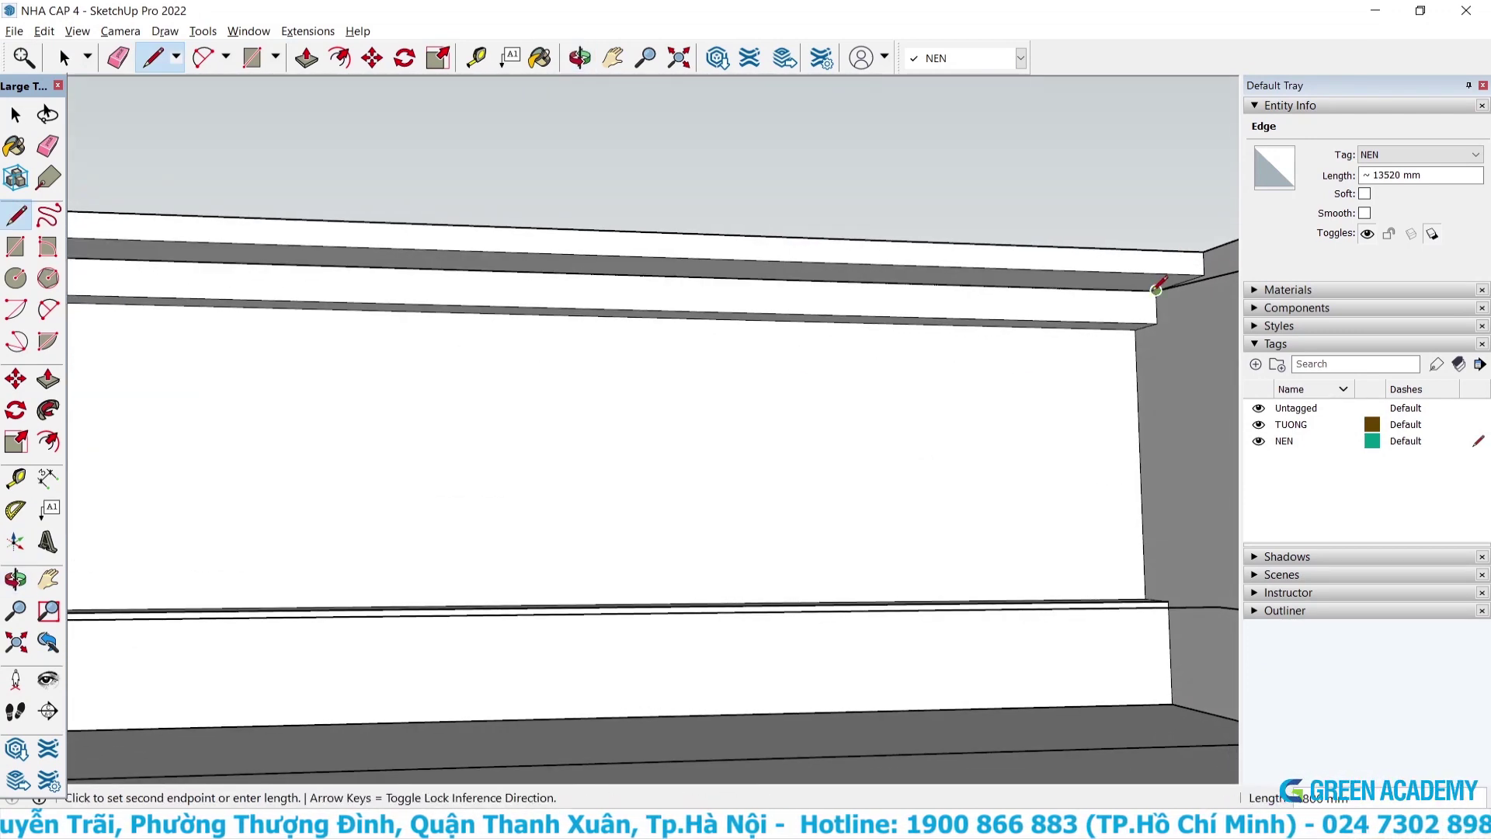
{"action": "key", "text": "space"}
{"action": "scroll", "coordinate": [666, 415], "scroll_direction": "up", "scroll_amount": 3}
{"action": "scroll", "coordinate": [302, 466], "scroll_direction": "up", "scroll_amount": 2}
{"action": "scroll", "coordinate": [445, 412], "scroll_direction": "up", "scroll_amount": 2}
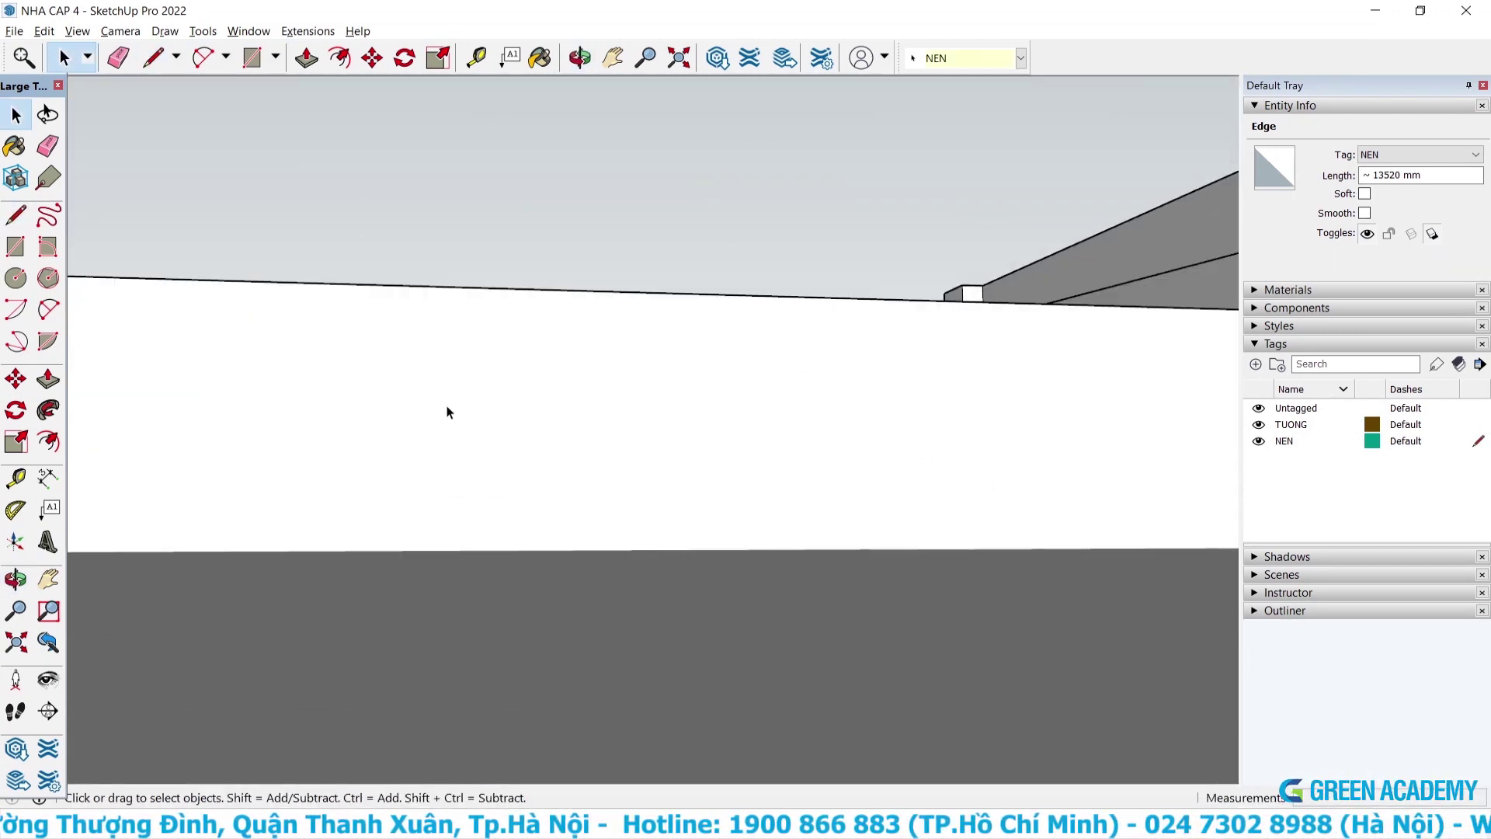
{"action": "scroll", "coordinate": [530, 353], "scroll_direction": "up", "scroll_amount": 2}
{"action": "scroll", "coordinate": [529, 354], "scroll_direction": "up", "scroll_amount": 1}
{"action": "middle_click_drag", "start_coordinate": [522, 336], "coordinate": [616, 579]}
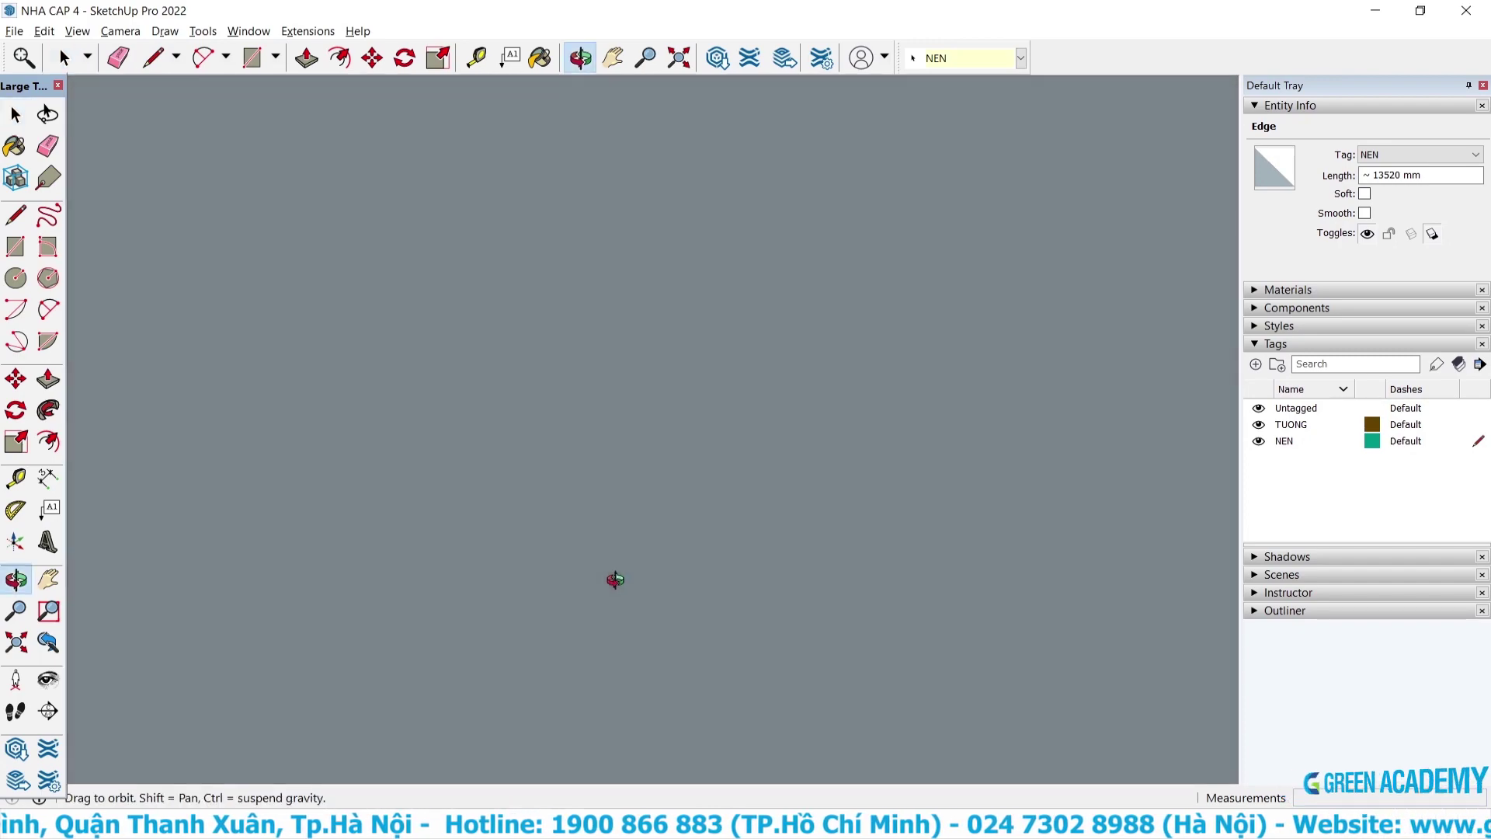
{"action": "left_click", "coordinate": [15, 641]}
Draw a line to the opposite parapet corner, closing the roof floor face.
{"action": "scroll", "coordinate": [543, 412], "scroll_direction": "up", "scroll_amount": 2}
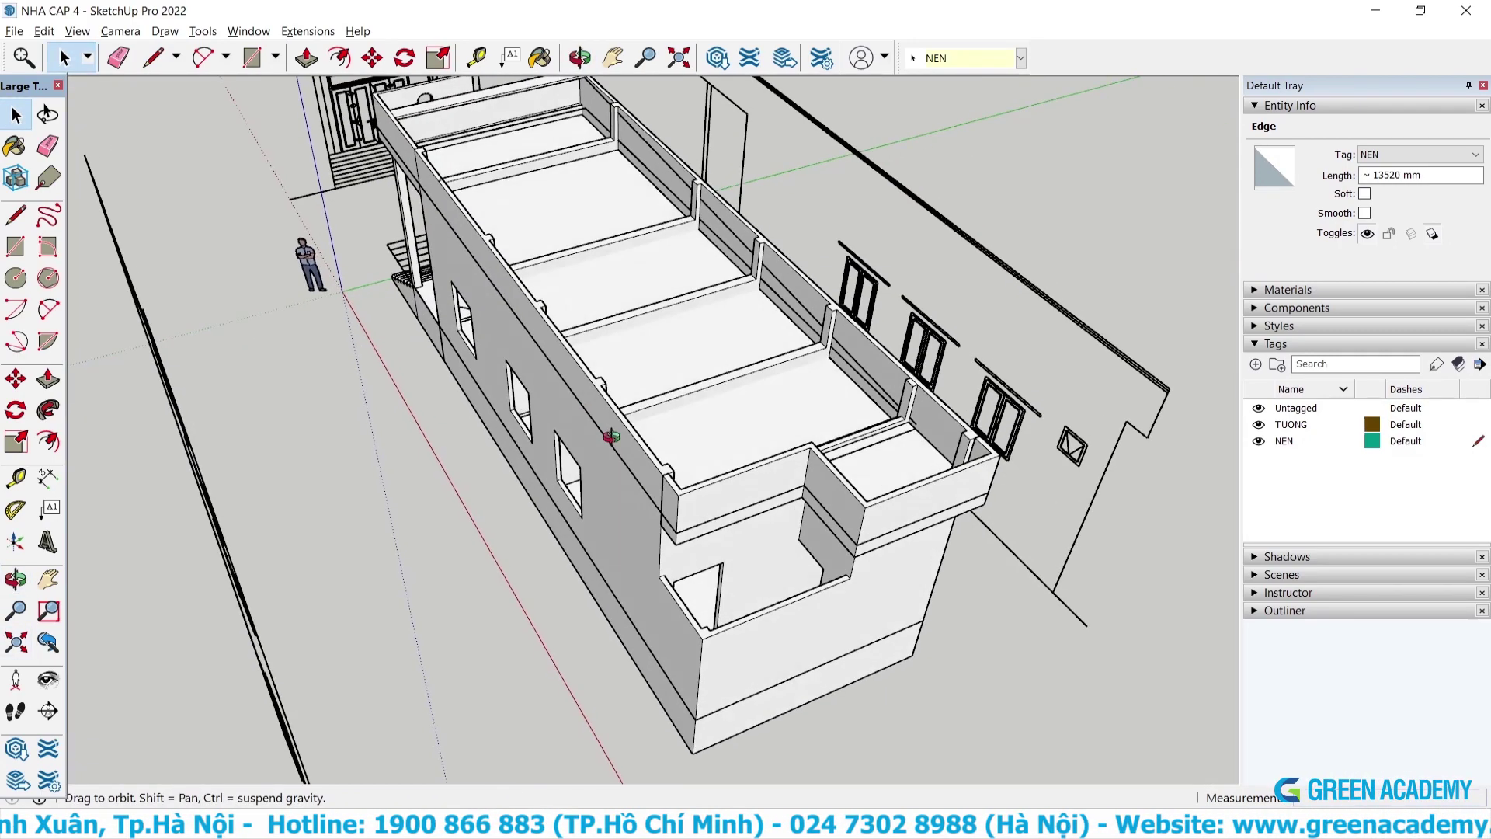
{"action": "scroll", "coordinate": [854, 443], "scroll_direction": "up", "scroll_amount": 2}
{"action": "scroll", "coordinate": [1050, 450], "scroll_direction": "up", "scroll_amount": 2}
{"action": "scroll", "coordinate": [913, 318], "scroll_direction": "up", "scroll_amount": 2}
{"action": "scroll", "coordinate": [968, 403], "scroll_direction": "up", "scroll_amount": 2}
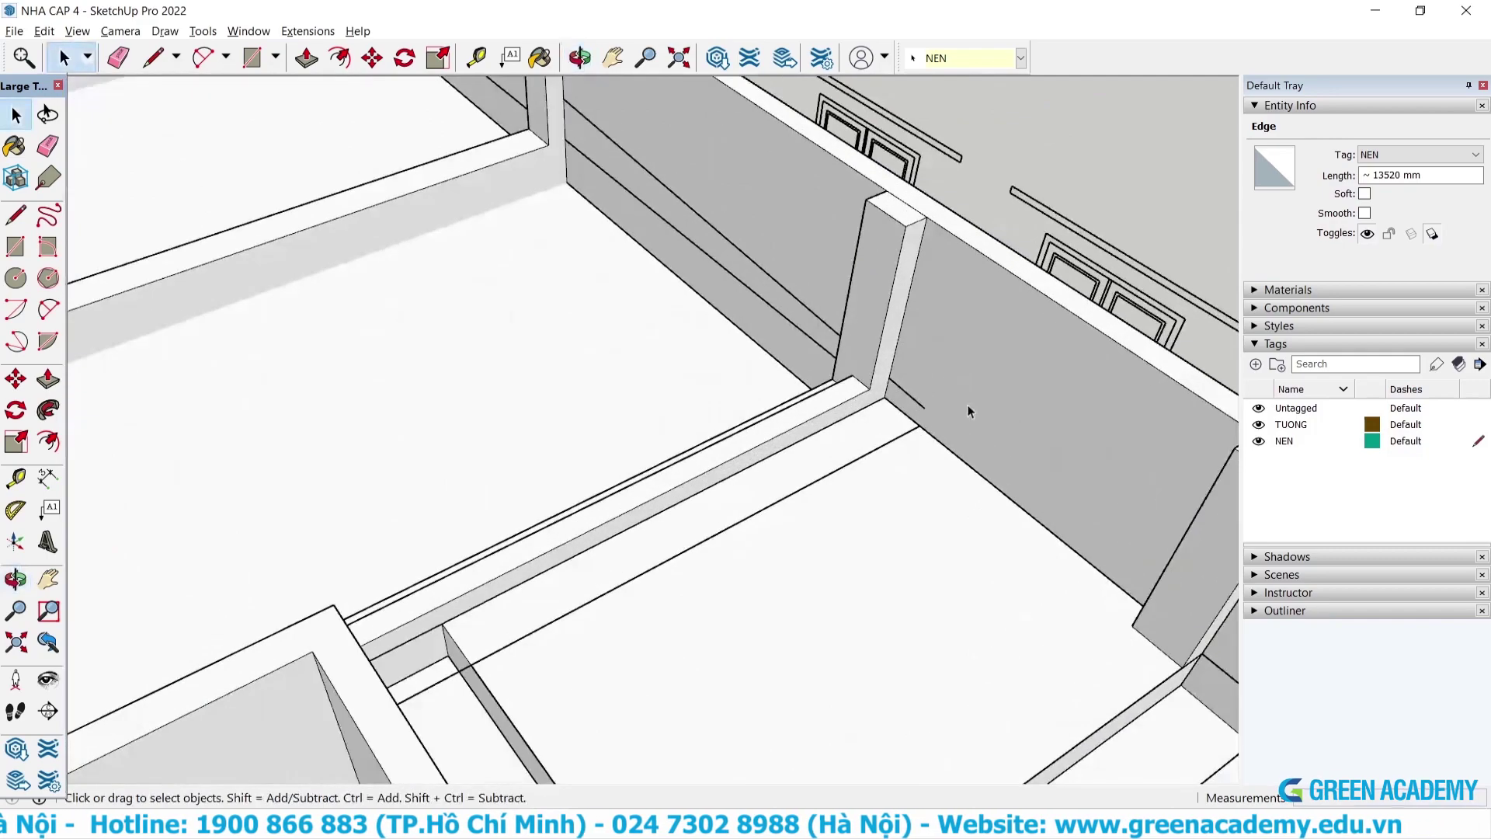
{"action": "scroll", "coordinate": [949, 430], "scroll_direction": "up", "scroll_amount": 1}
{"action": "key", "text": "l"}
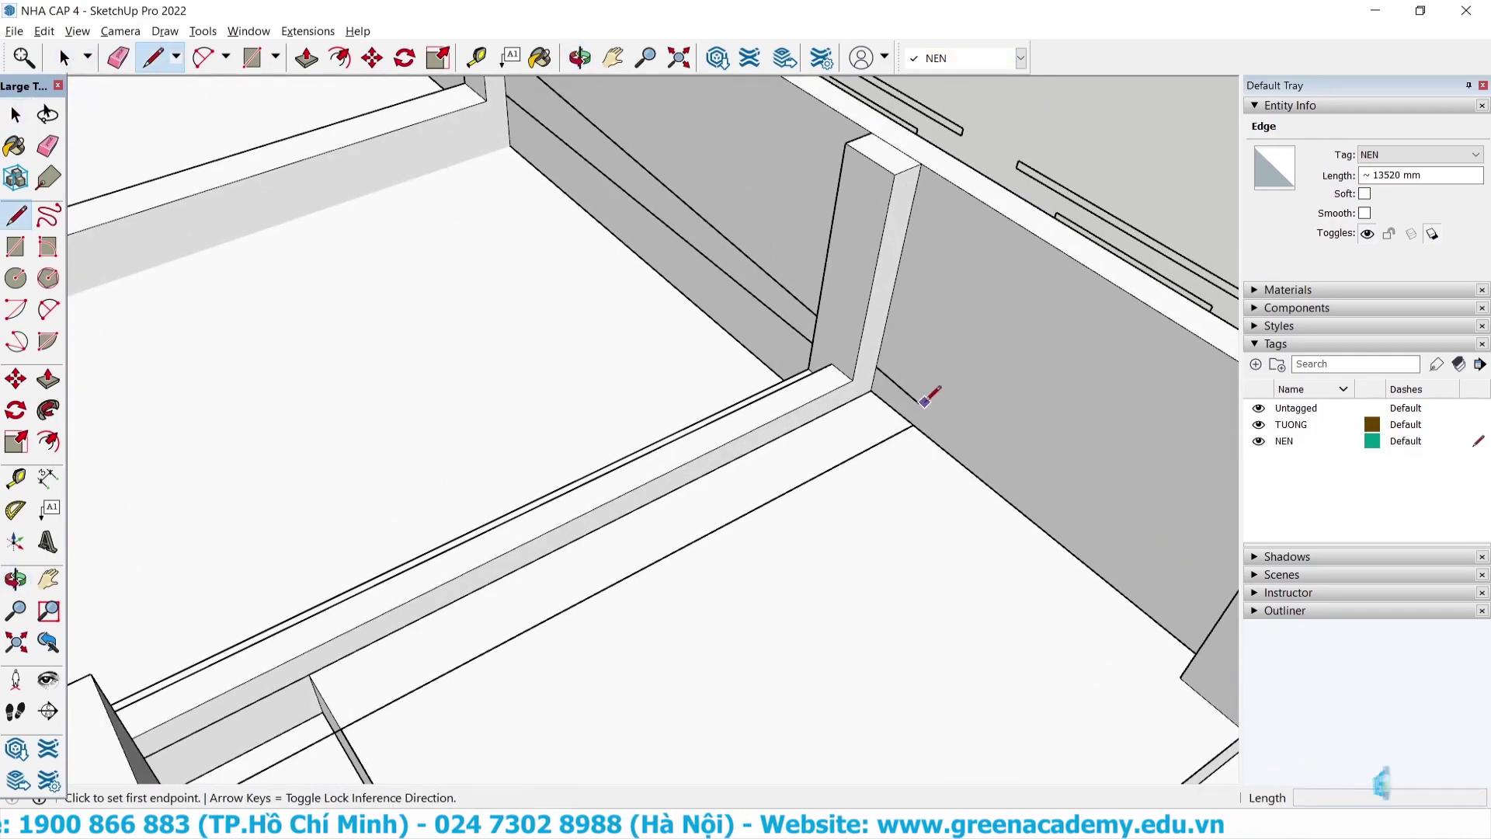
{"action": "scroll", "coordinate": [987, 314], "scroll_direction": "down", "scroll_amount": 5}
{"action": "middle_click_drag", "start_coordinate": [987, 314], "coordinate": [225, 402]}
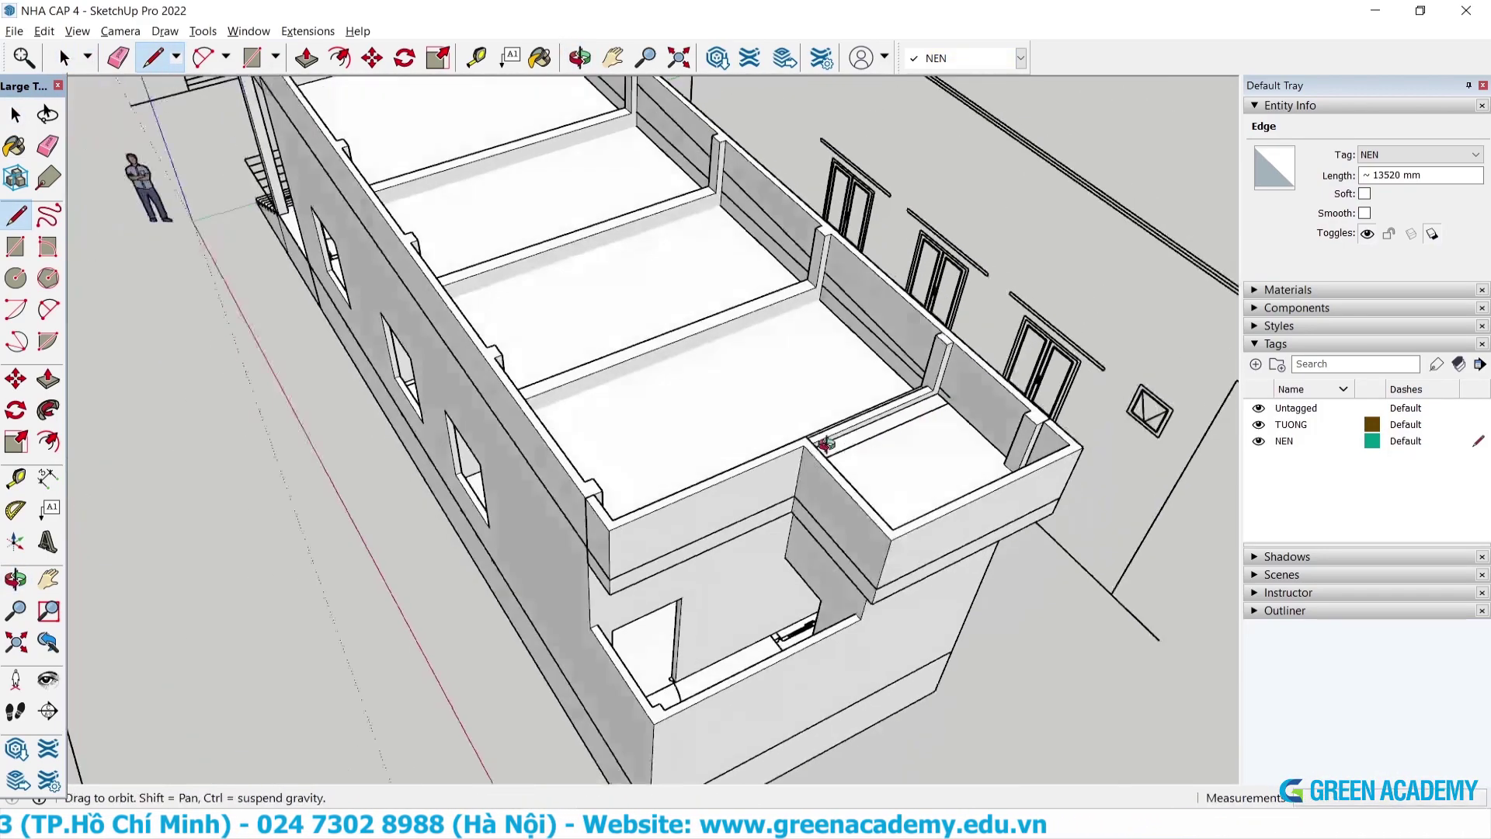
{"action": "scroll", "coordinate": [221, 408], "scroll_direction": "up", "scroll_amount": 2}
{"action": "scroll", "coordinate": [233, 373], "scroll_direction": "up", "scroll_amount": 2}
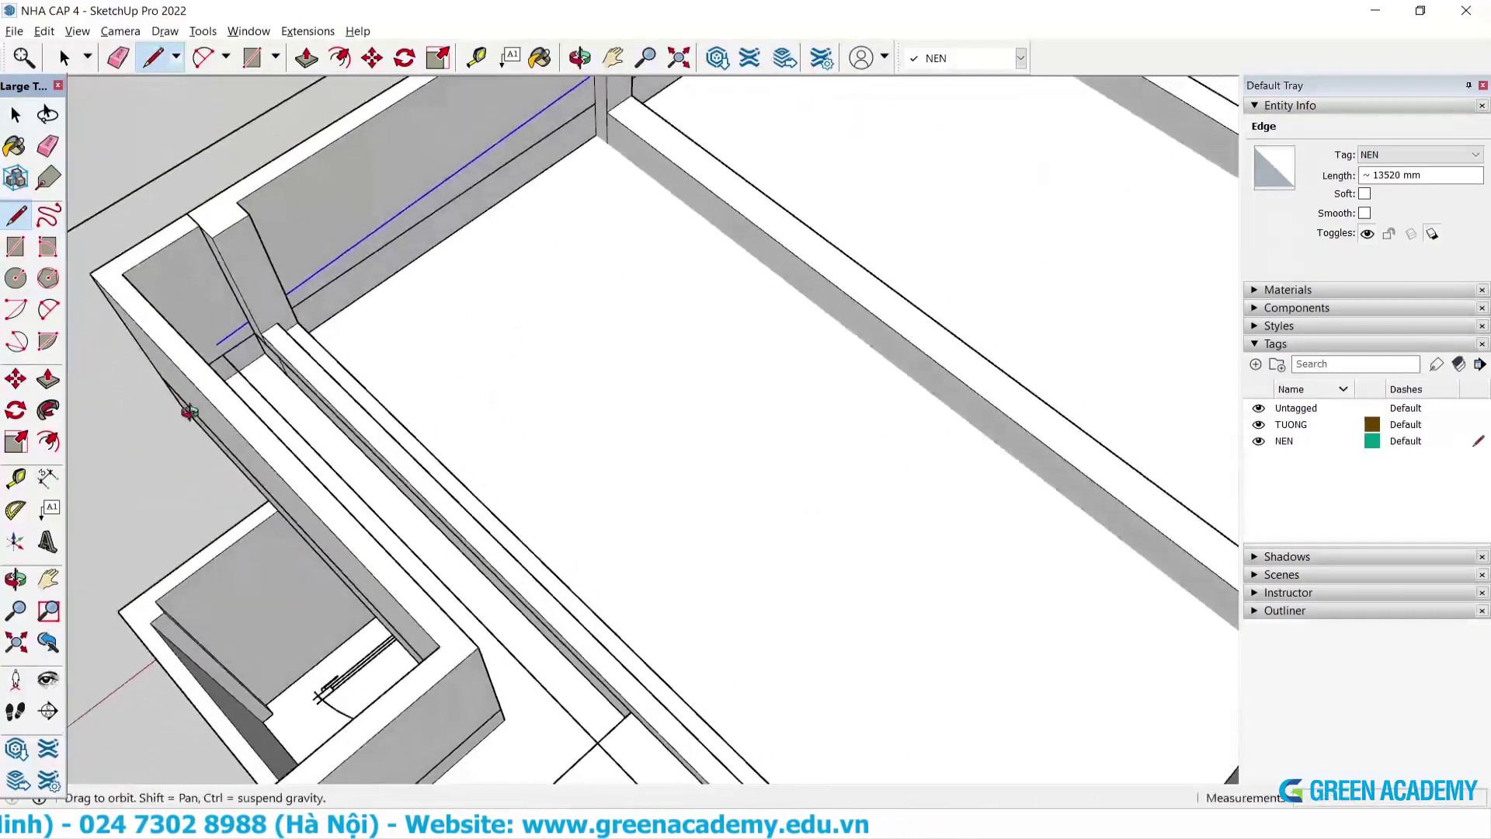
{"action": "scroll", "coordinate": [249, 327], "scroll_direction": "up", "scroll_amount": 1}
{"action": "scroll", "coordinate": [268, 291], "scroll_direction": "up", "scroll_amount": 1}
{"action": "left_click", "coordinate": [236, 329]}
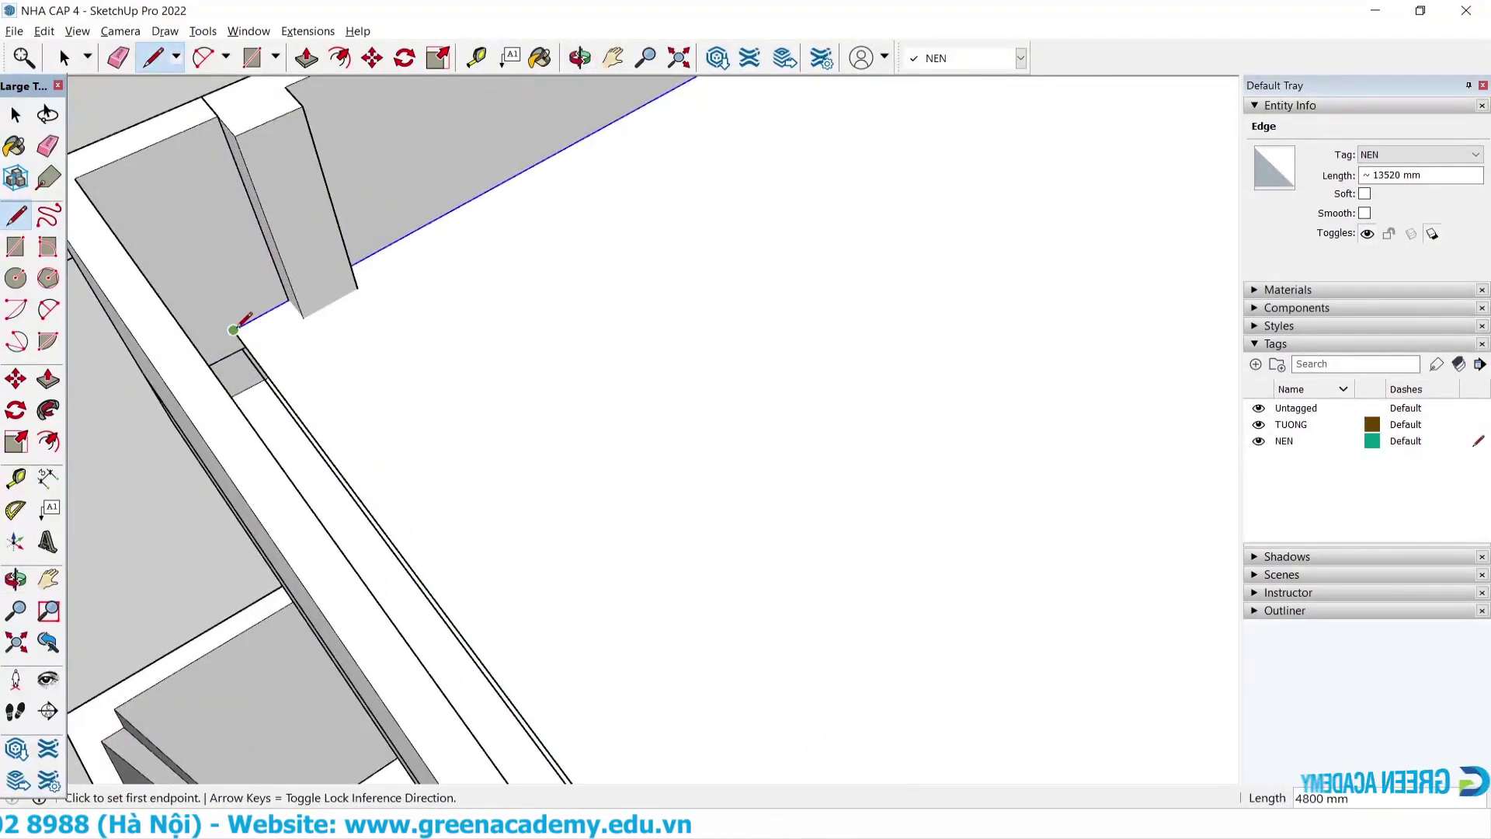
Select the new roof floor face to confirm its 64.9 m² area.
{"action": "key", "text": "space"}
{"action": "left_click", "coordinate": [375, 391]}
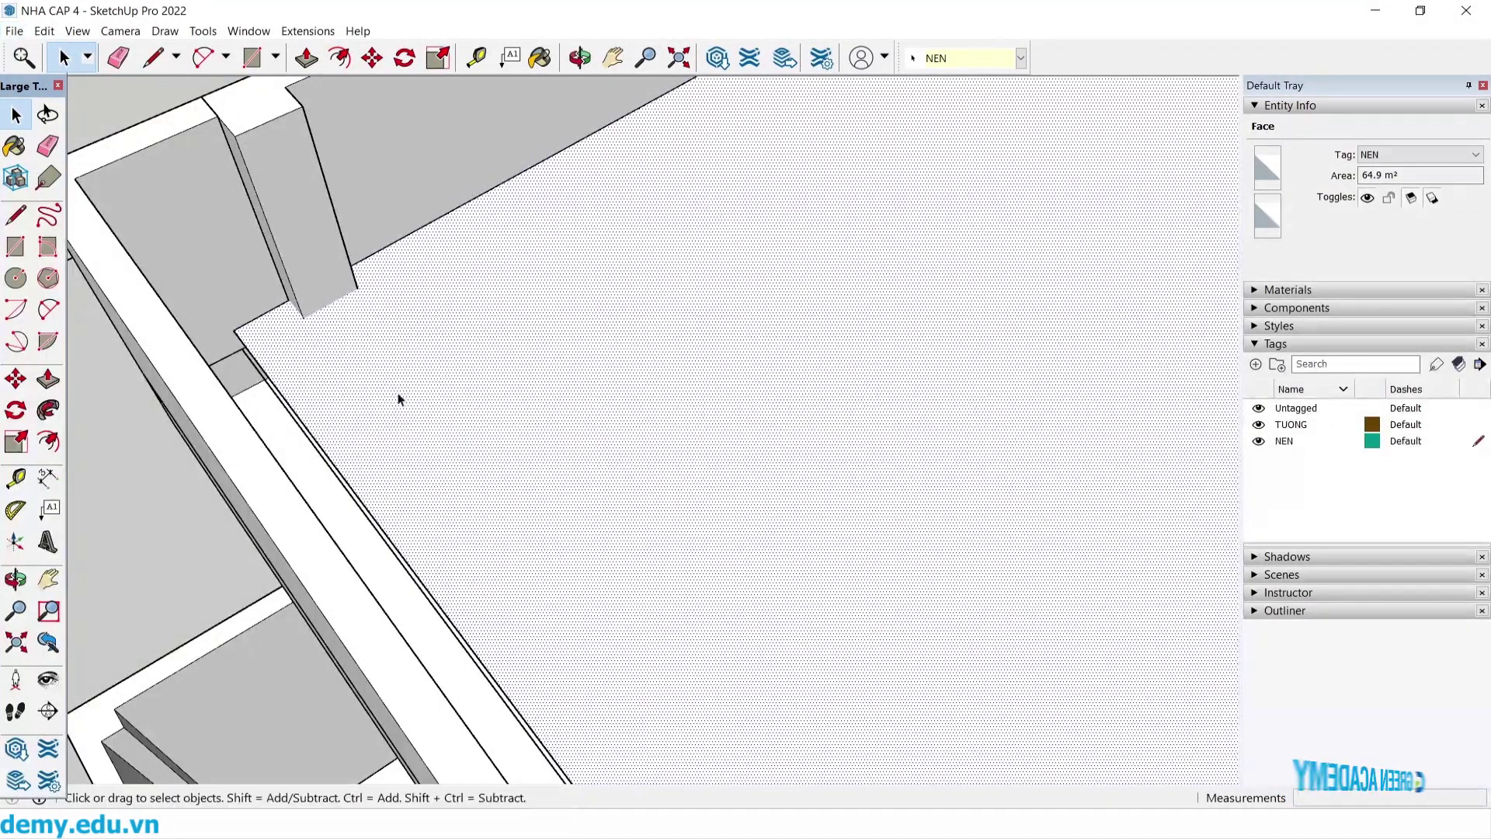
{"action": "scroll", "coordinate": [404, 396], "scroll_direction": "down", "scroll_amount": 1}
{"action": "scroll", "coordinate": [372, 408], "scroll_direction": "down", "scroll_amount": 2}
{"action": "scroll", "coordinate": [353, 389], "scroll_direction": "down", "scroll_amount": 2}
{"action": "scroll", "coordinate": [383, 403], "scroll_direction": "down", "scroll_amount": 3}
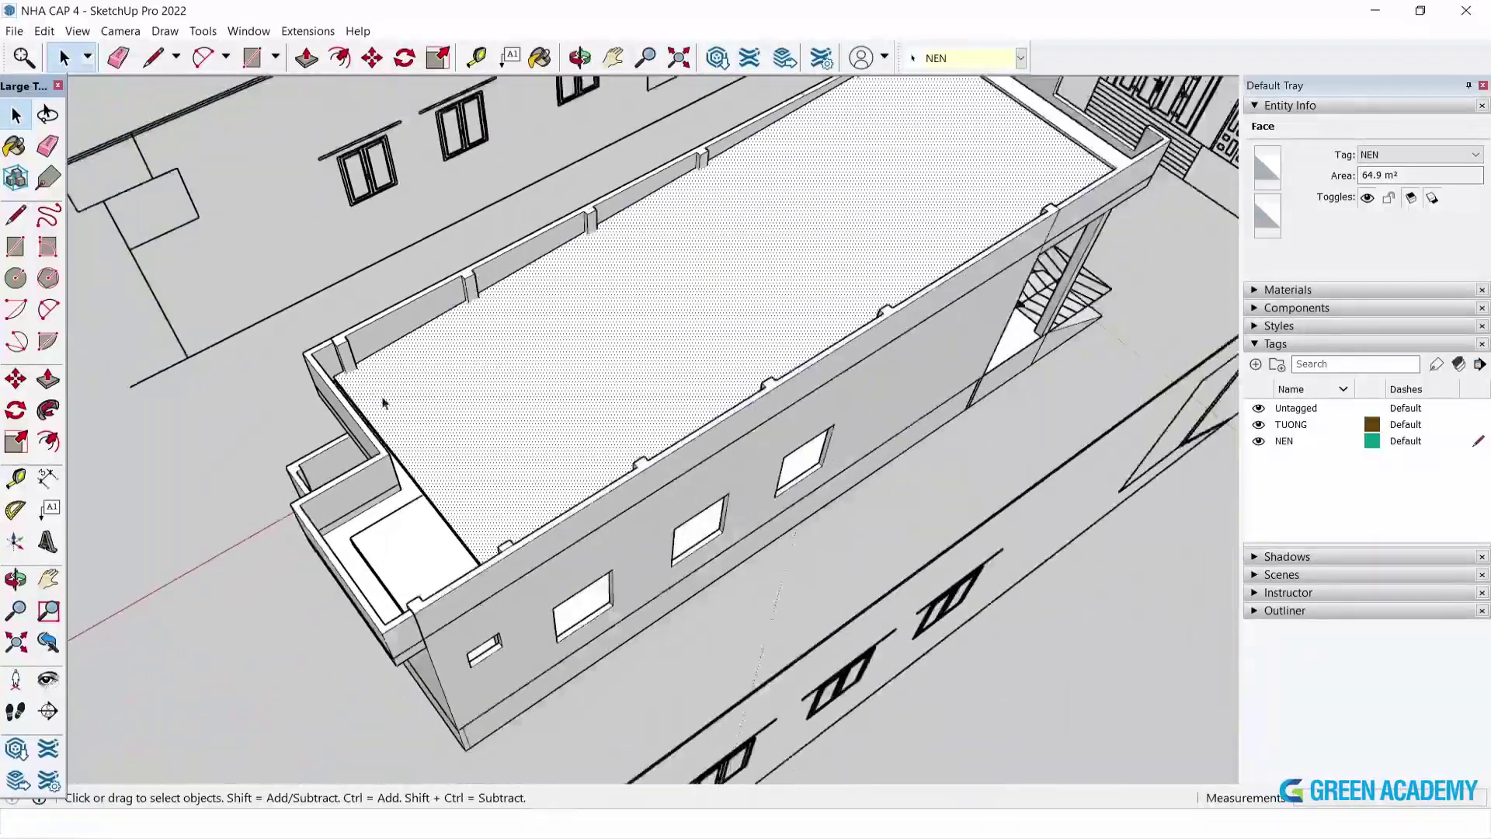
{"action": "scroll", "coordinate": [383, 402], "scroll_direction": "down", "scroll_amount": 2}
{"action": "mouse_move", "coordinate": [525, 393]}
{"action": "middle_mouse_down"}
{"action": "mouse_move", "coordinate": [469, 329]}
{"action": "mouse_move", "coordinate": [226, 330]}
{"action": "middle_mouse_up"}
{"action": "scroll", "coordinate": [226, 329], "scroll_direction": "up", "scroll_amount": 3}
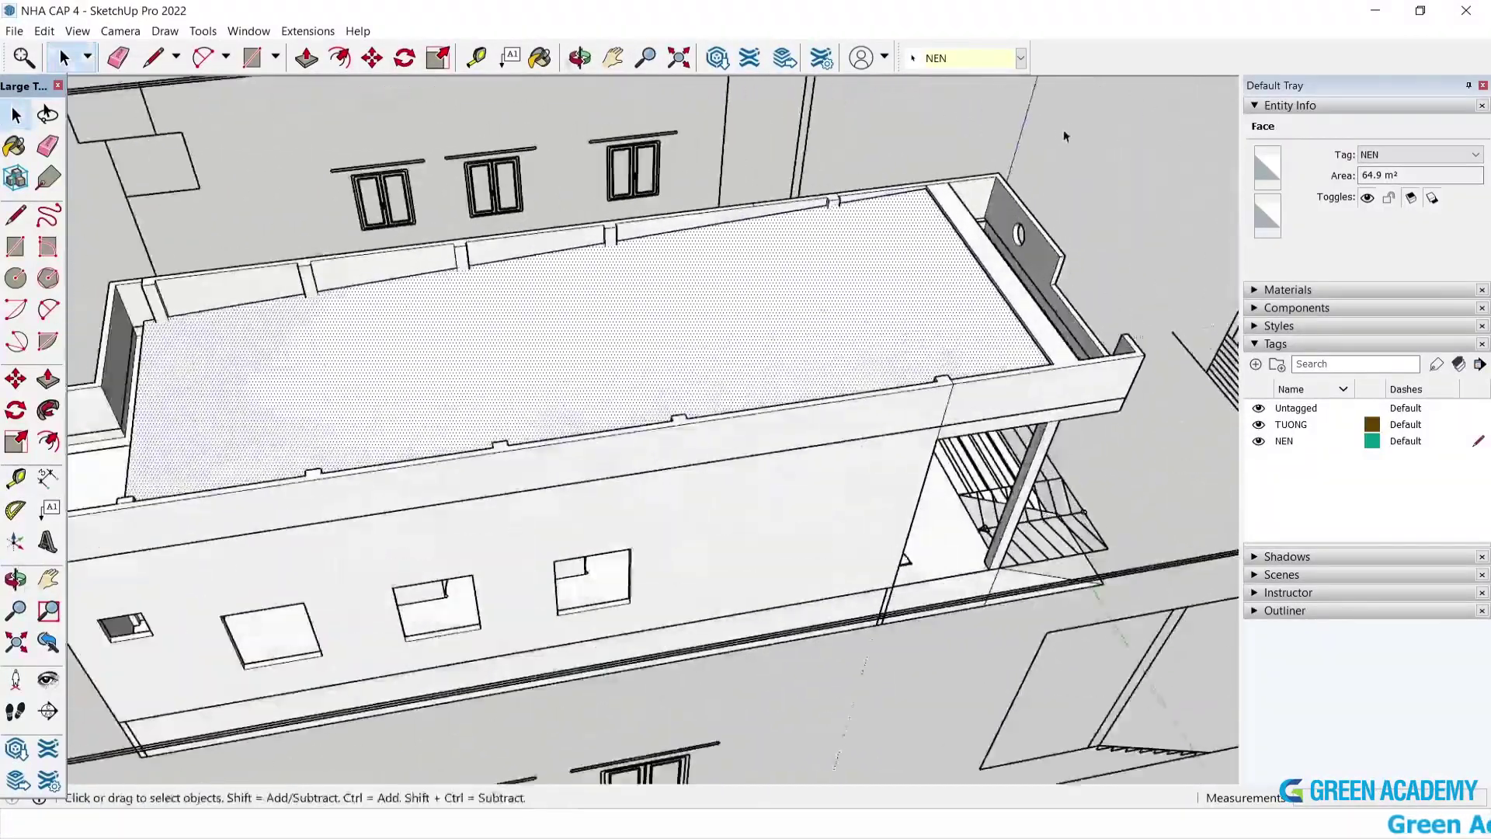
{"action": "scroll", "coordinate": [854, 233], "scroll_direction": "up", "scroll_amount": 3}
{"action": "scroll", "coordinate": [776, 271], "scroll_direction": "up", "scroll_amount": 2}
{"action": "scroll", "coordinate": [752, 295], "scroll_direction": "down", "scroll_amount": 1}
{"action": "scroll", "coordinate": [752, 295], "scroll_direction": "down", "scroll_amount": 1}
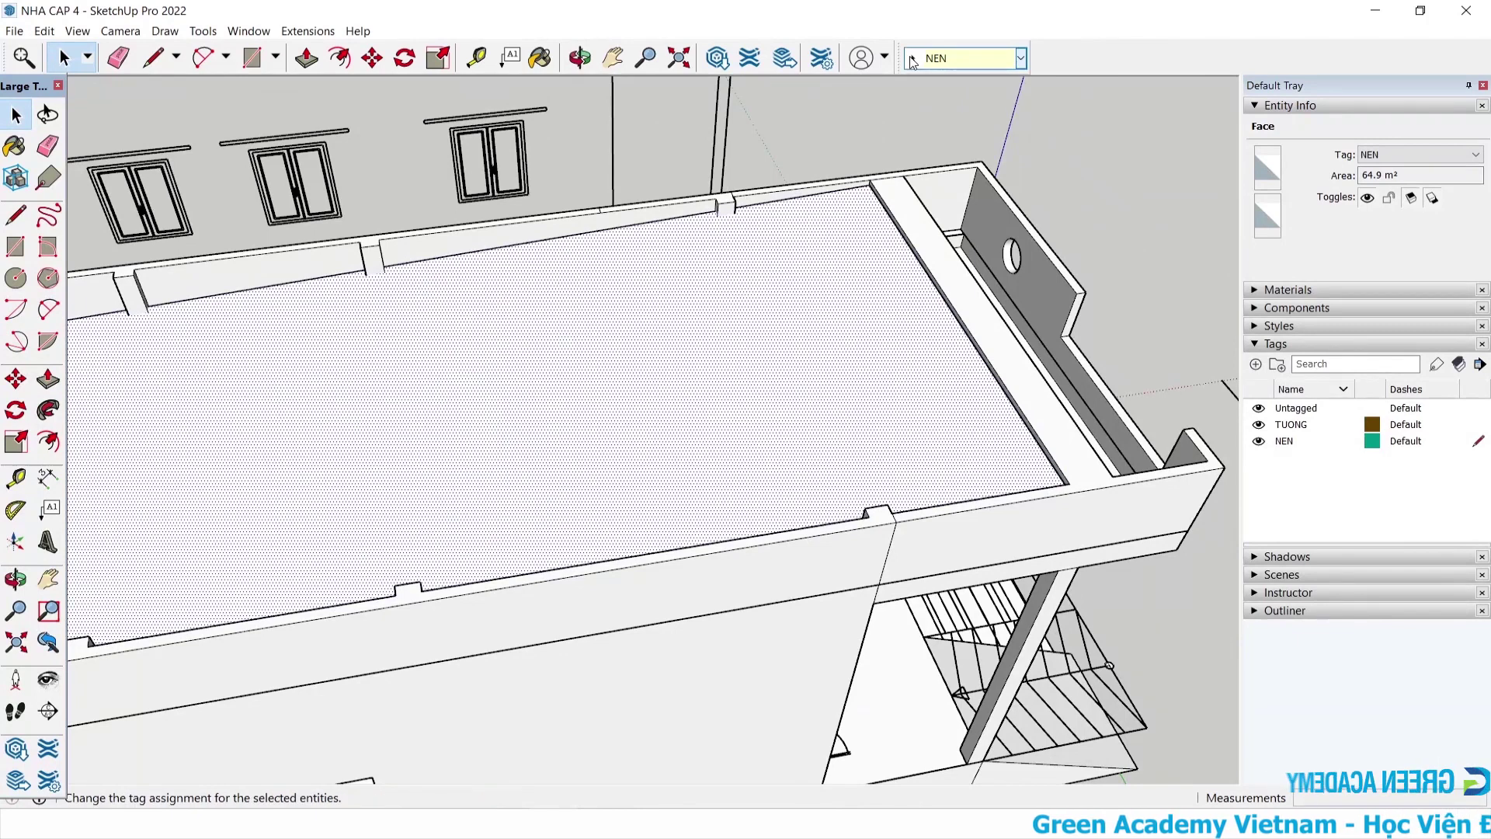
Install 1001bit_pro-v2.1 from the PLUGINS SKP folder and dock its toolbar.
{"action": "left_click", "coordinate": [302, 35]}
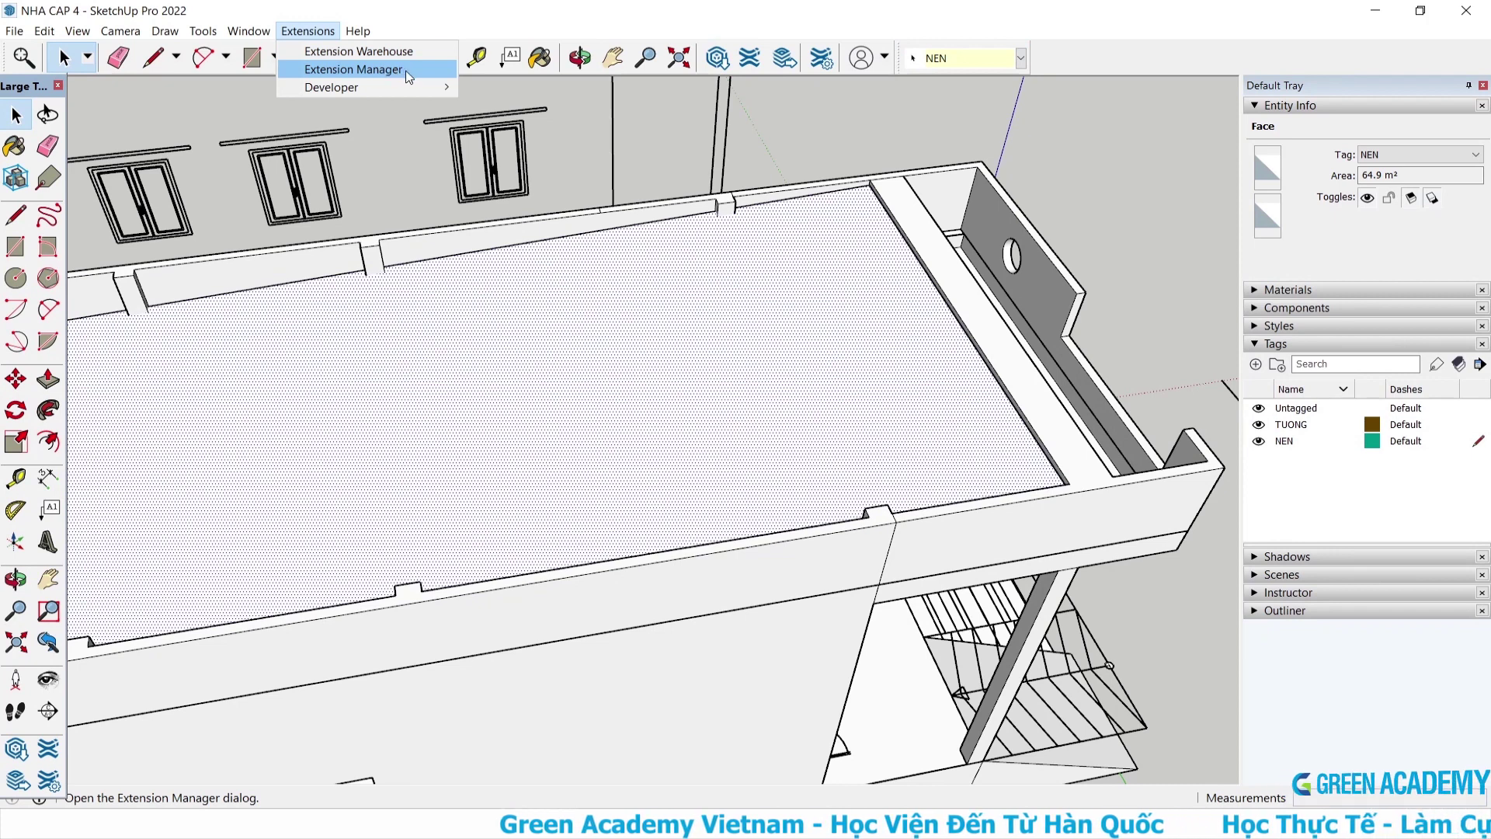
{"action": "left_click", "coordinate": [408, 76]}
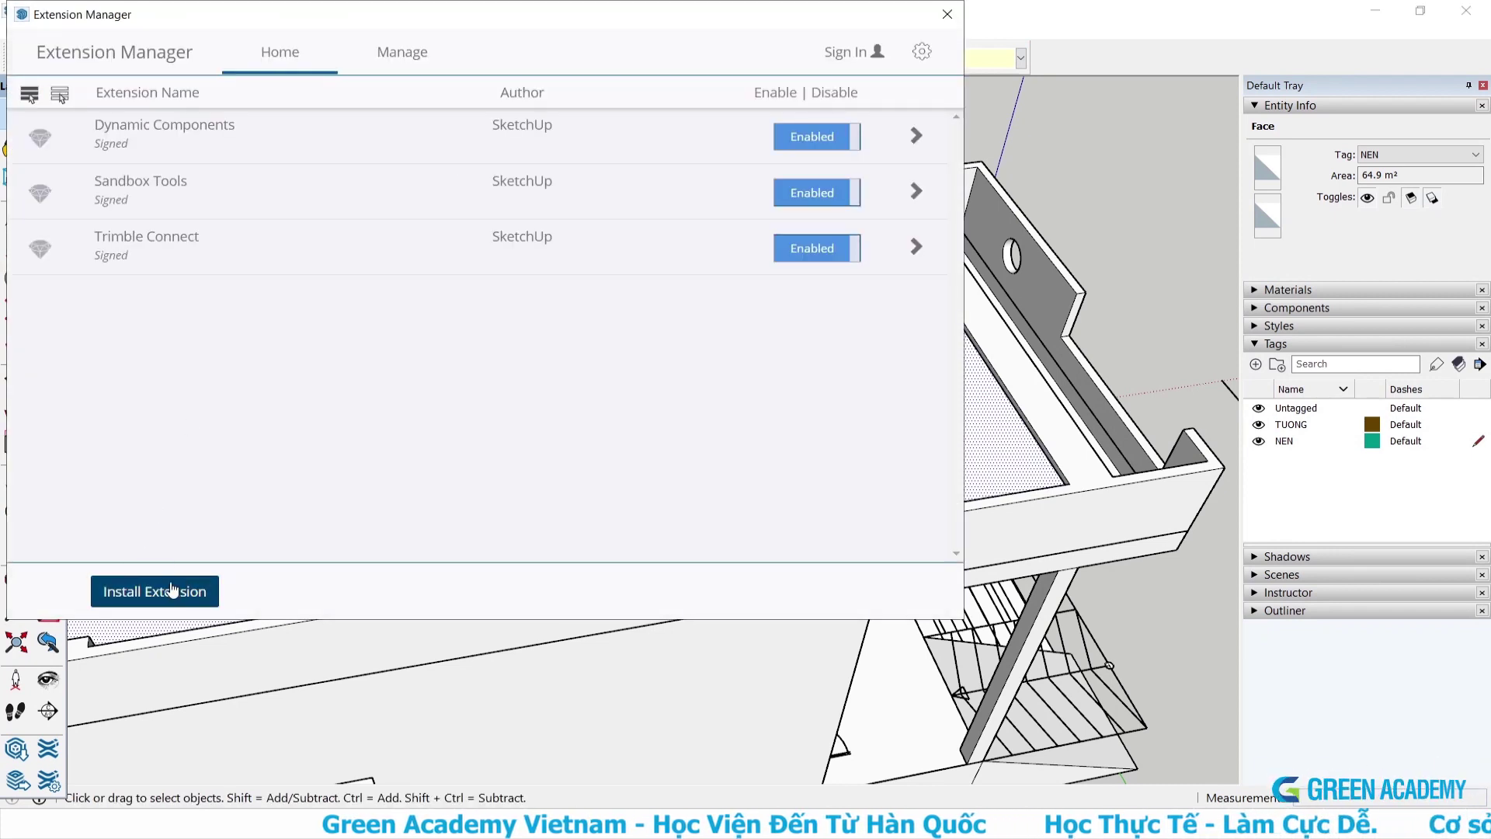
{"action": "left_click", "coordinate": [174, 593]}
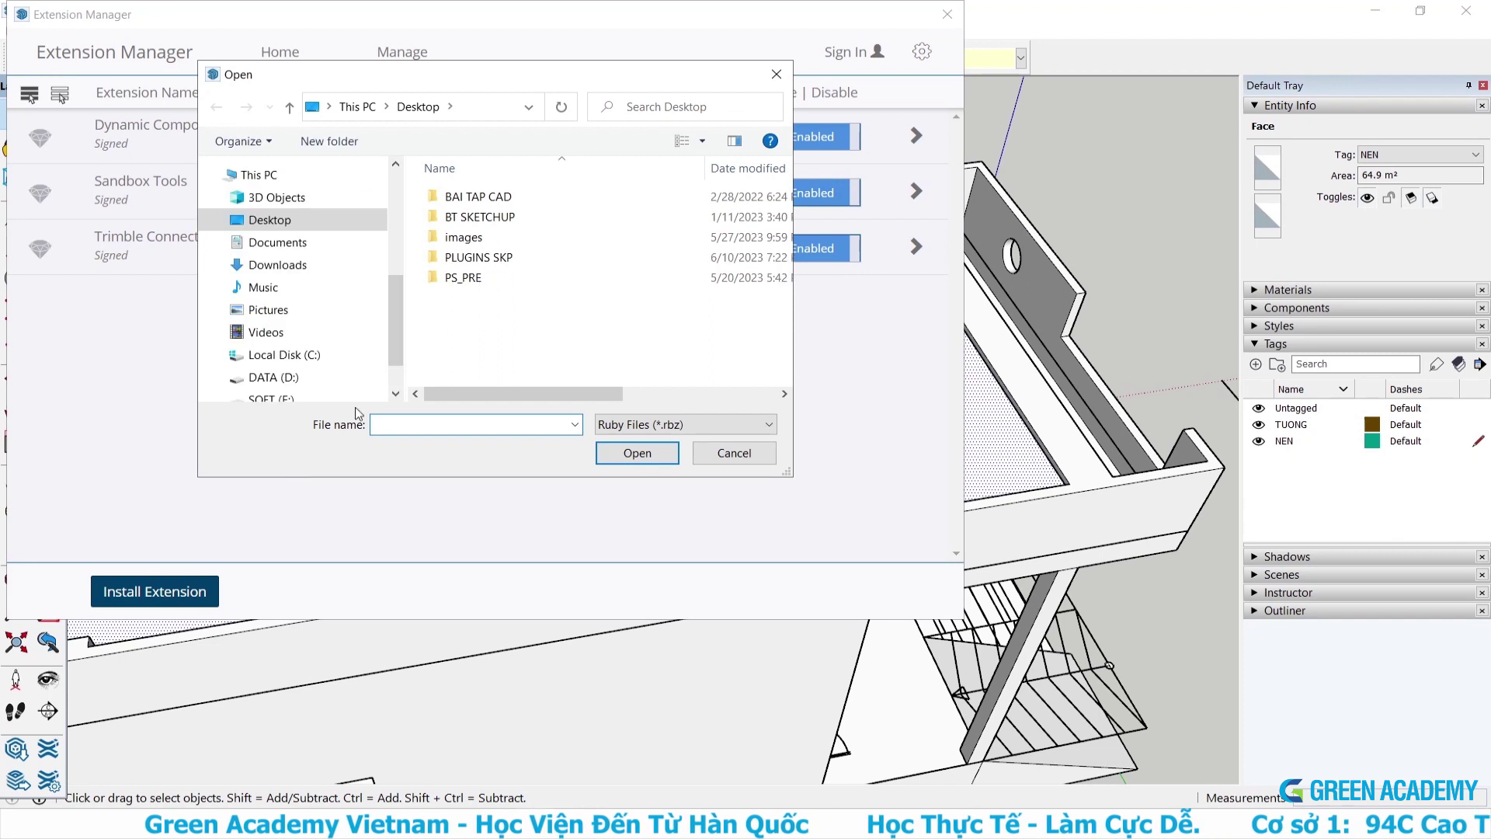
{"action": "double_click", "coordinate": [500, 258]}
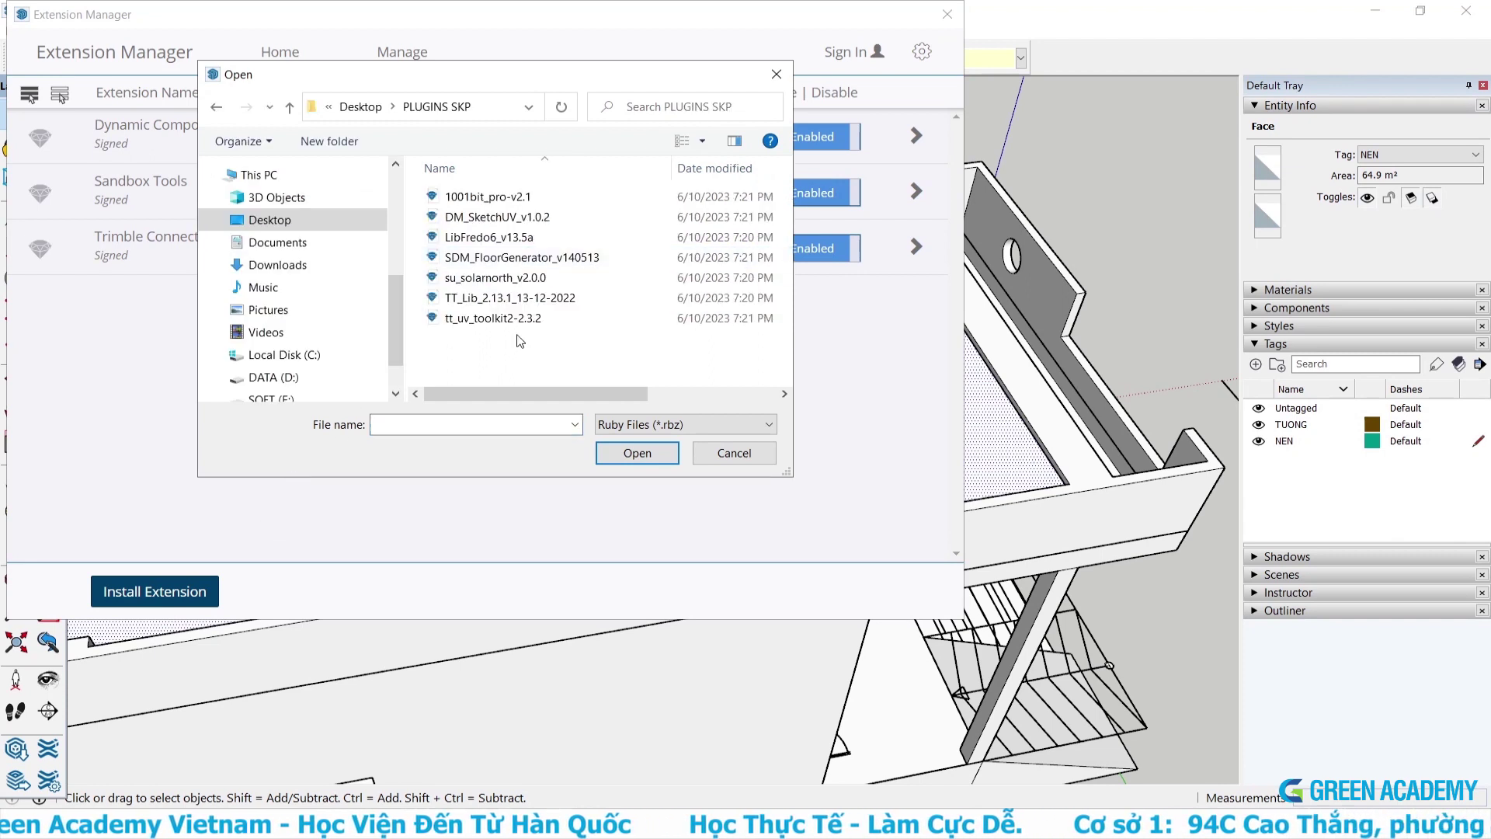
{"action": "left_click", "coordinate": [509, 199]}
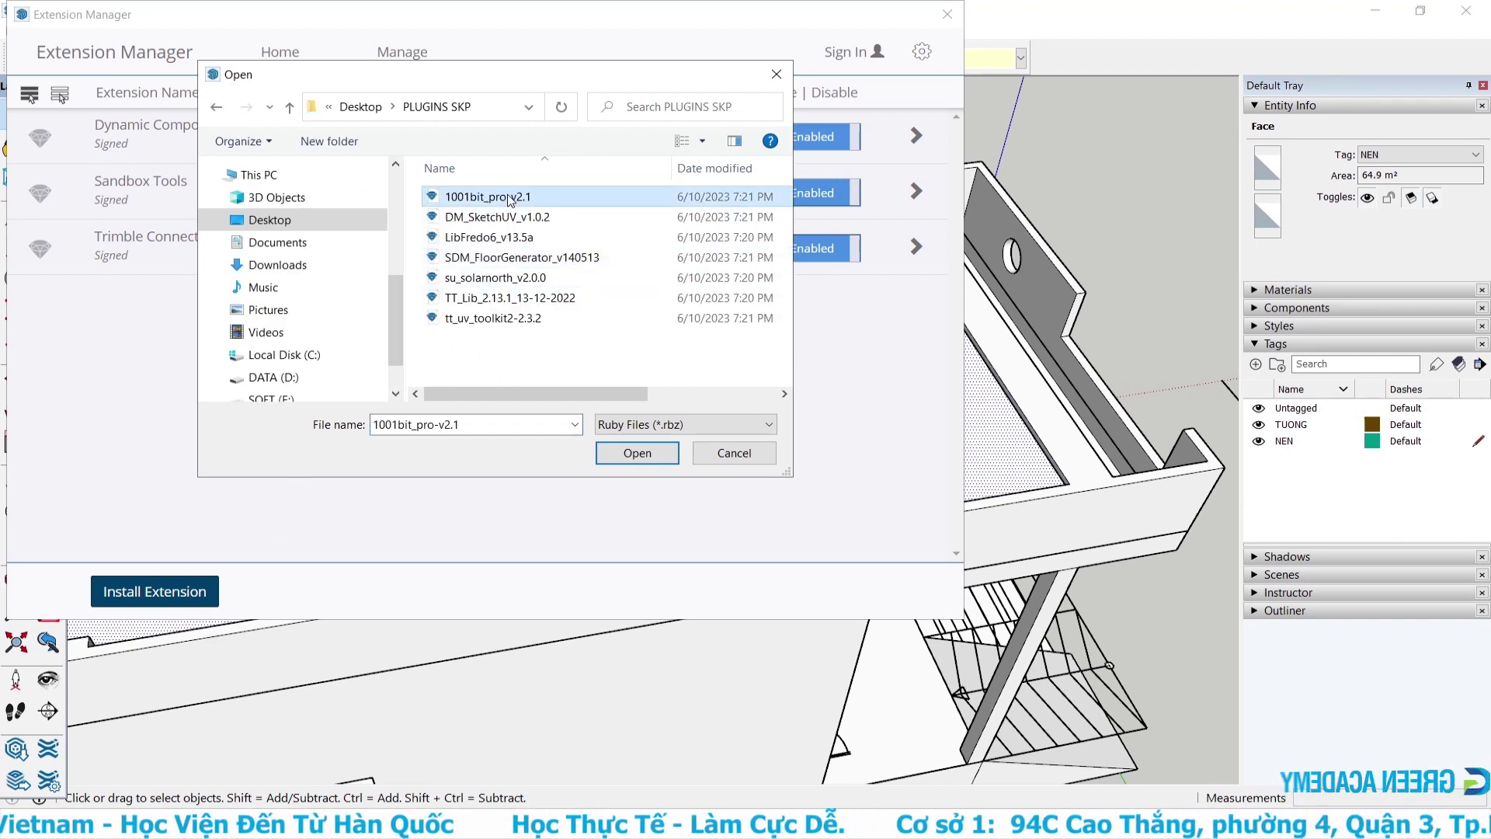
{"action": "left_click", "coordinate": [638, 454]}
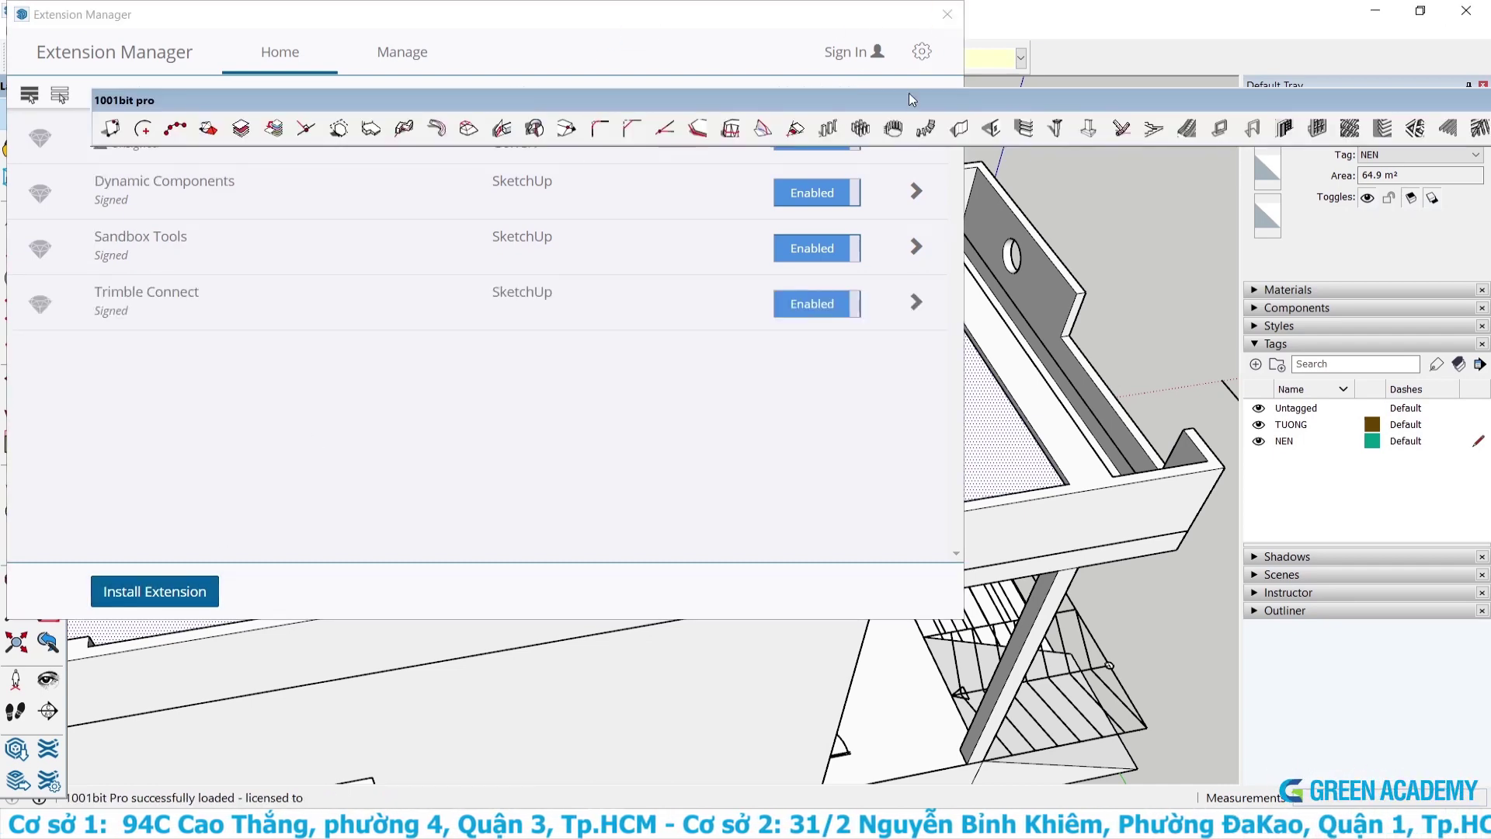
{"action": "left_click", "coordinate": [947, 24]}
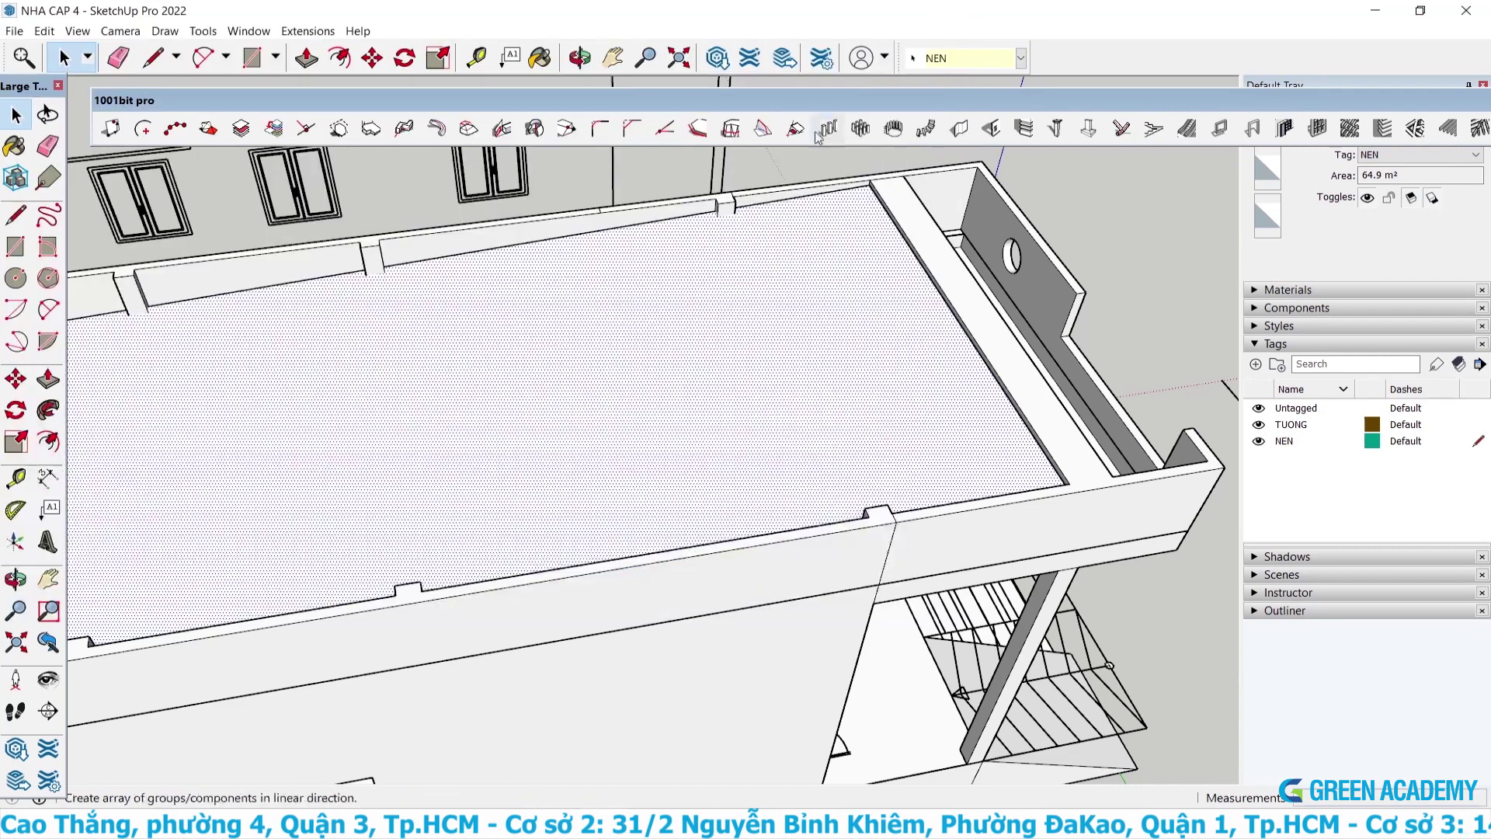
{"action": "mouse_move", "coordinate": [833, 100]}
{"action": "left_mouse_down"}
{"action": "mouse_move", "coordinate": [757, 58]}
{"action": "mouse_move", "coordinate": [688, 79]}
{"action": "left_mouse_up"}
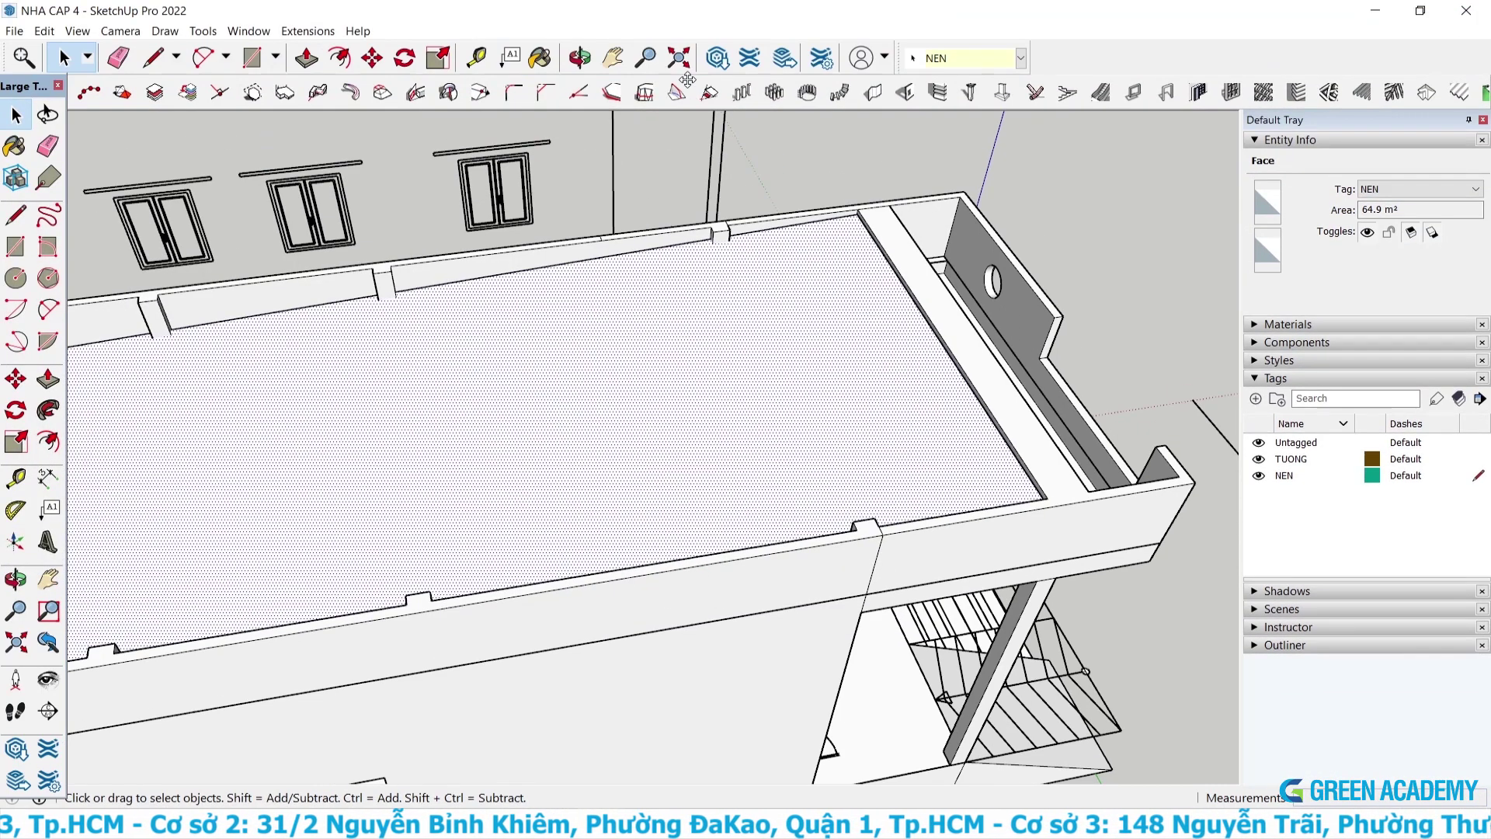
Start the 1001bit metal deck tool with 50 mm ribs at 150 mm spacing.
{"action": "left_click_drag", "start_coordinate": [32, 91], "coordinate": [29, 120]}
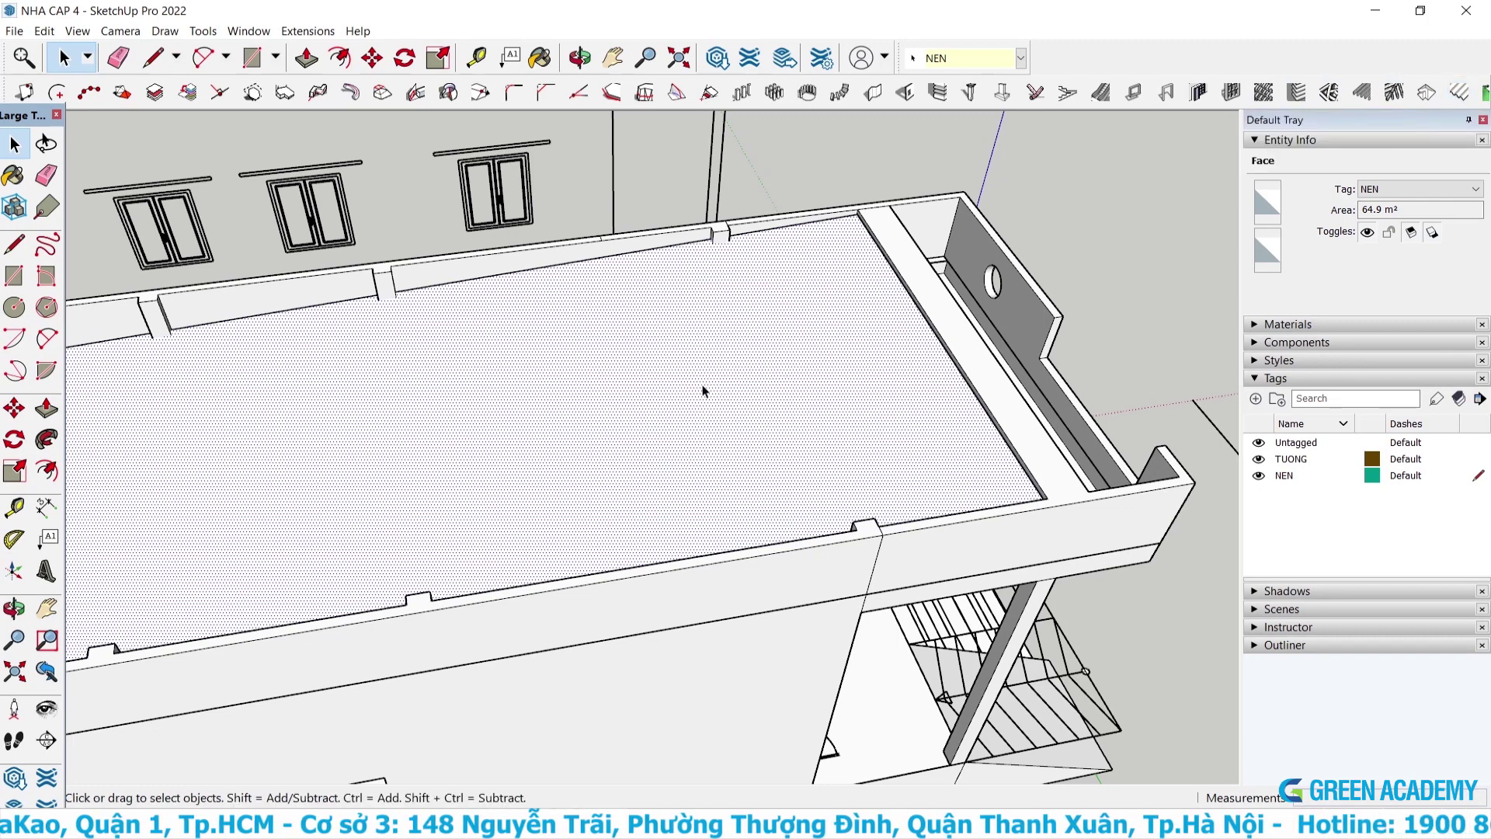
{"action": "left_click", "coordinate": [1394, 91]}
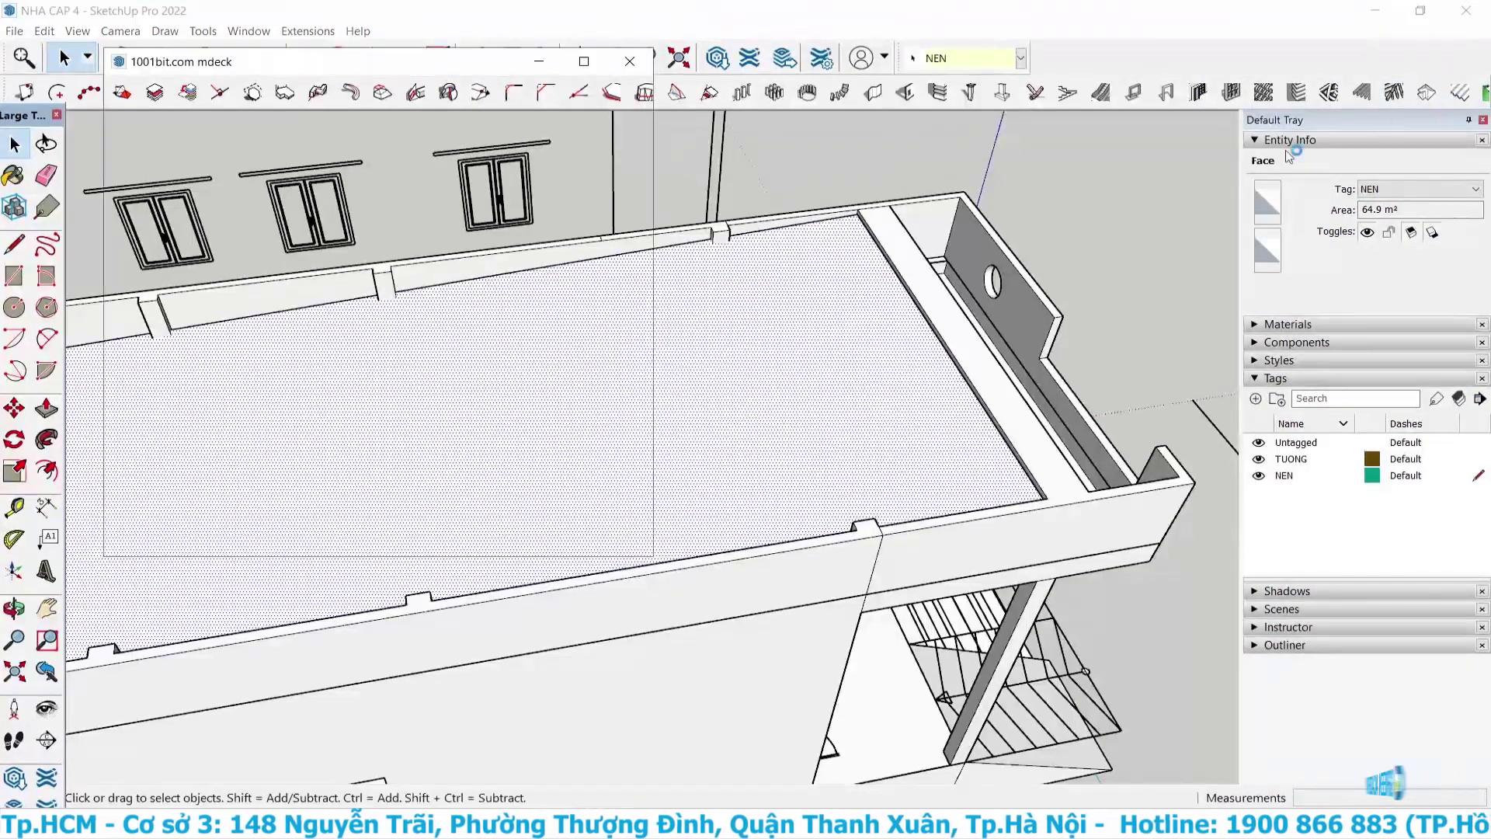
{"action": "left_click_drag", "start_coordinate": [434, 68], "coordinate": [1157, 185]}
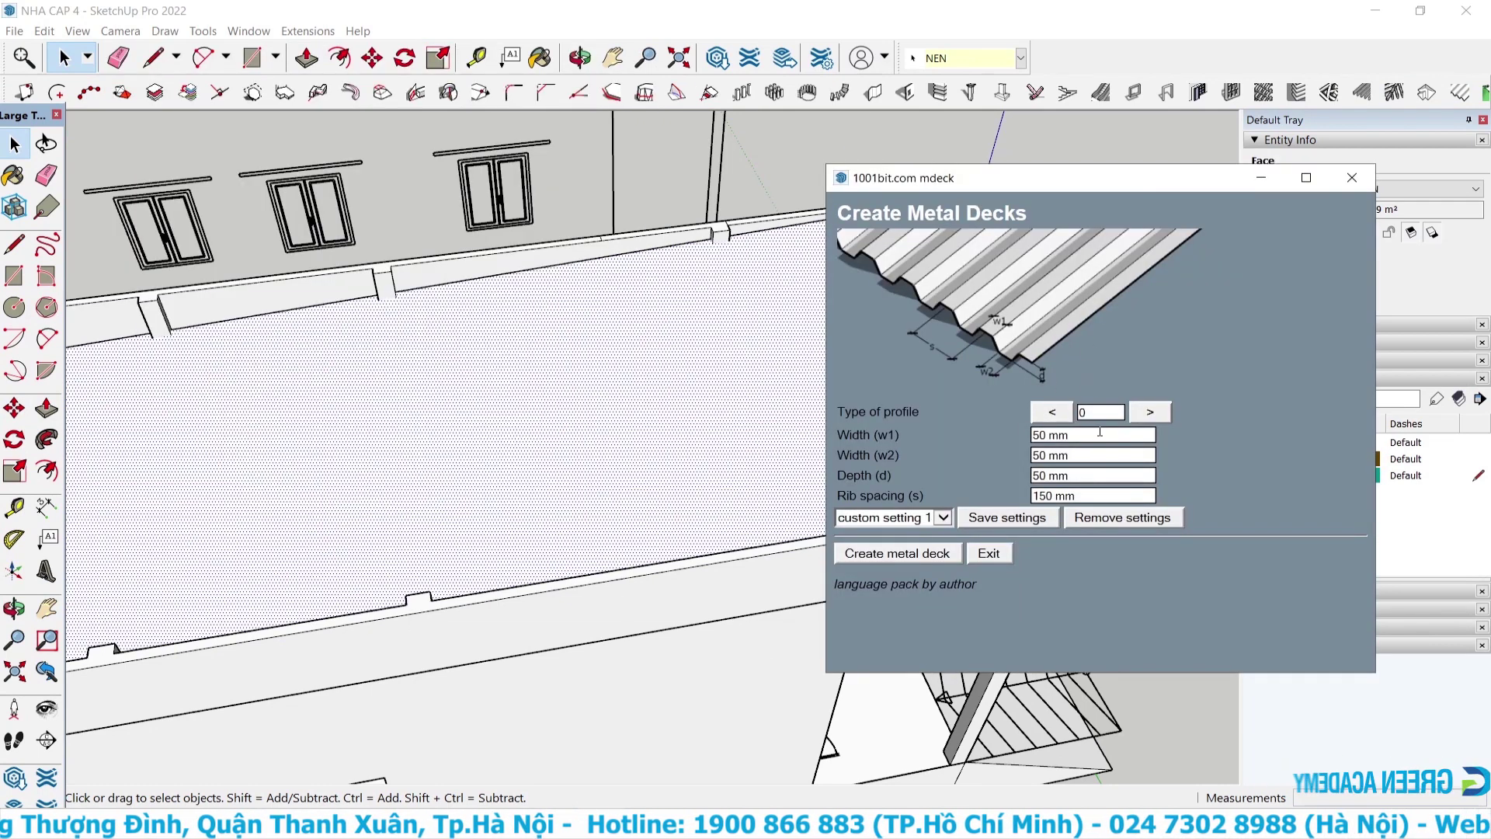
{"action": "left_click", "coordinate": [903, 556]}
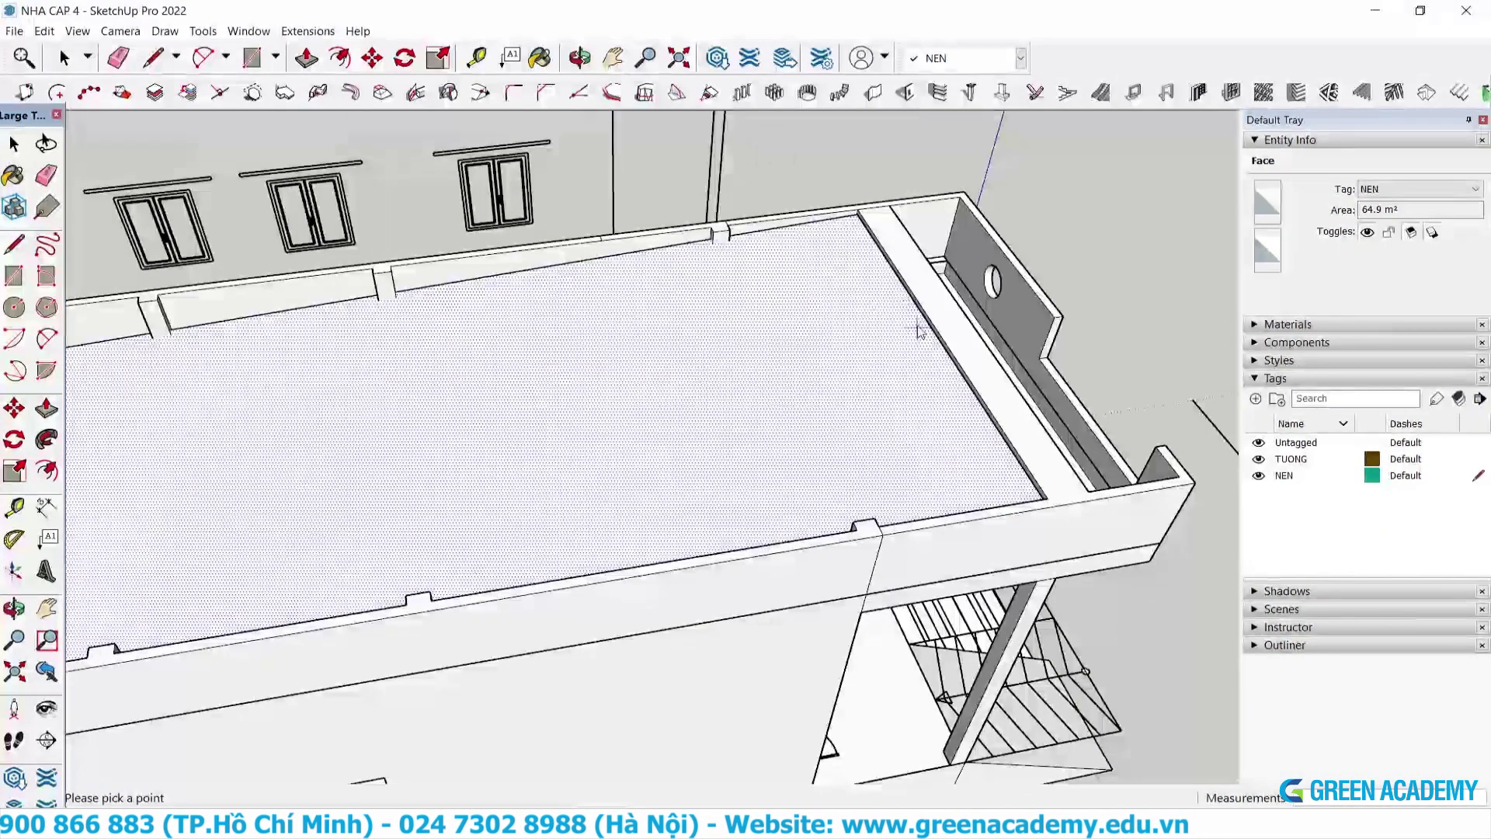
Pick the roof slab corners inside the parapets and set the rib direction along the edge.
{"action": "scroll", "coordinate": [885, 233], "scroll_direction": "up", "scroll_amount": 1}
{"action": "scroll", "coordinate": [885, 233], "scroll_direction": "up", "scroll_amount": 2}
{"action": "scroll", "coordinate": [893, 232], "scroll_direction": "up", "scroll_amount": 2}
{"action": "scroll", "coordinate": [901, 233], "scroll_direction": "down", "scroll_amount": 2}
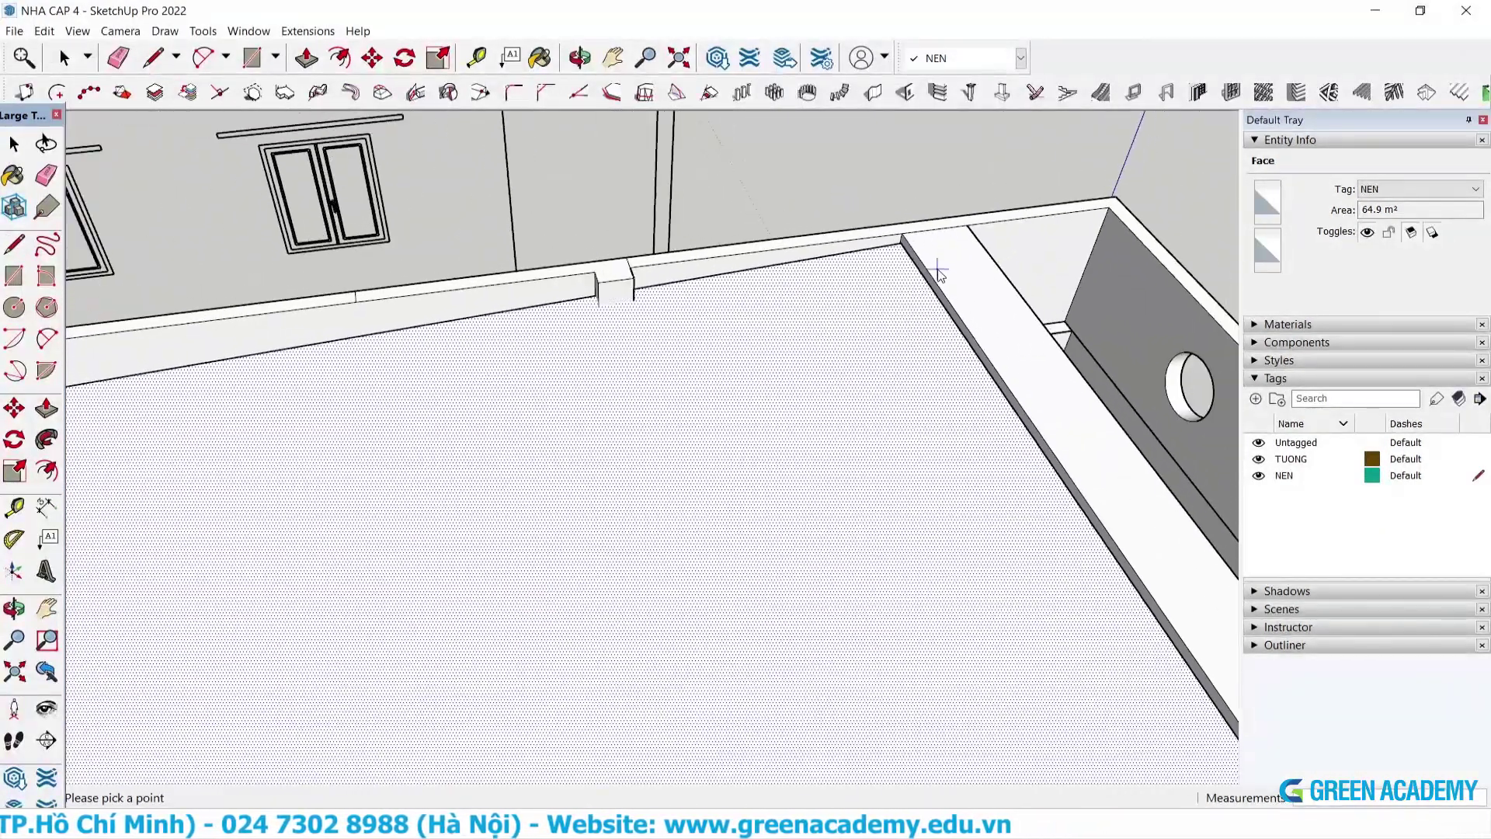
{"action": "scroll", "coordinate": [947, 264], "scroll_direction": "down", "scroll_amount": 2}
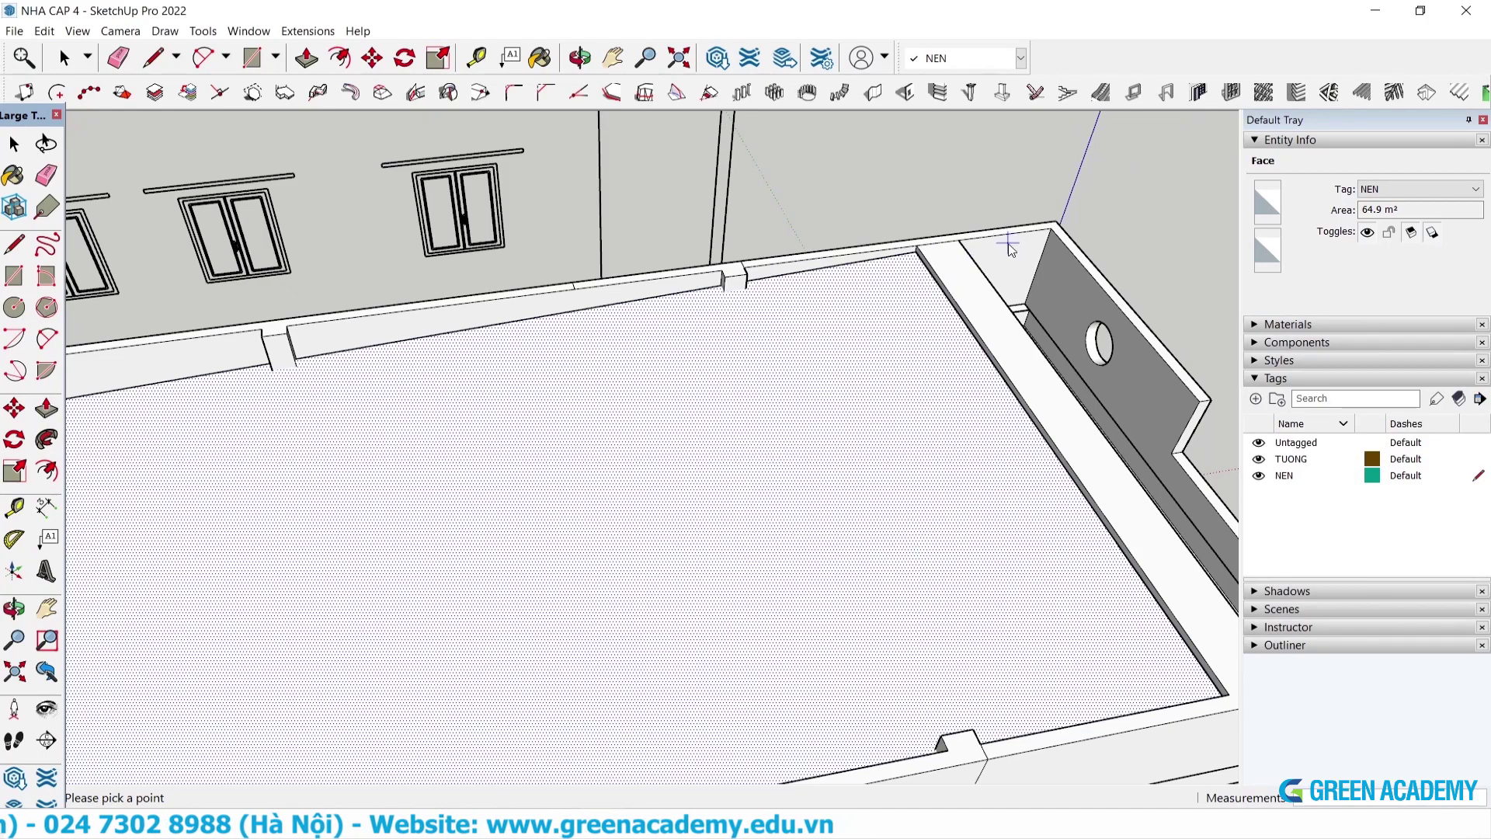
{"action": "scroll", "coordinate": [941, 253], "scroll_direction": "up", "scroll_amount": 1}
{"action": "scroll", "coordinate": [941, 252], "scroll_direction": "up", "scroll_amount": 2}
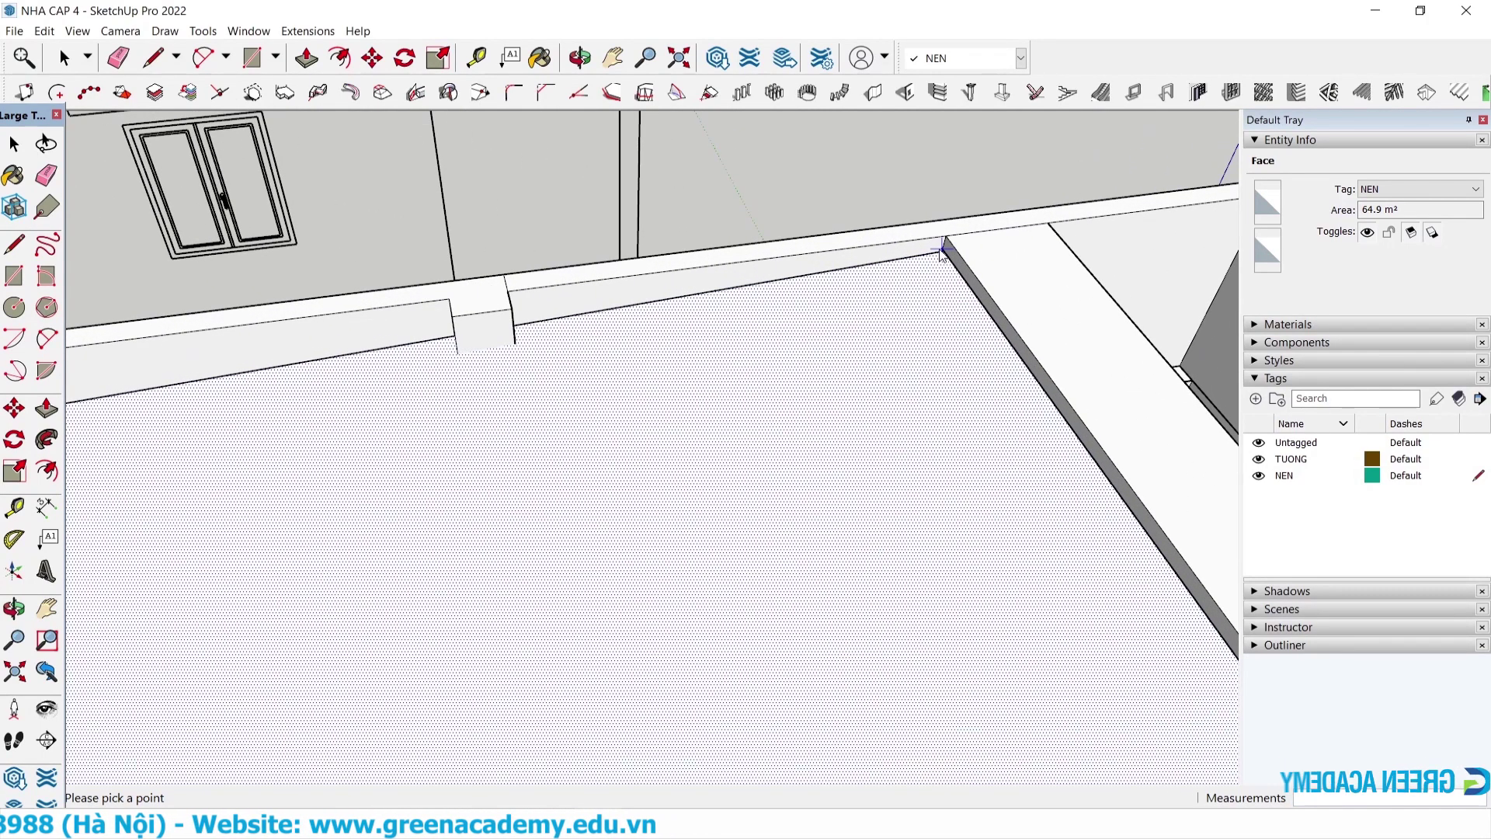
{"action": "scroll", "coordinate": [931, 264], "scroll_direction": "down", "scroll_amount": 1}
{"action": "scroll", "coordinate": [936, 284], "scroll_direction": "down", "scroll_amount": 1}
{"action": "scroll", "coordinate": [1032, 294], "scroll_direction": "down", "scroll_amount": 2}
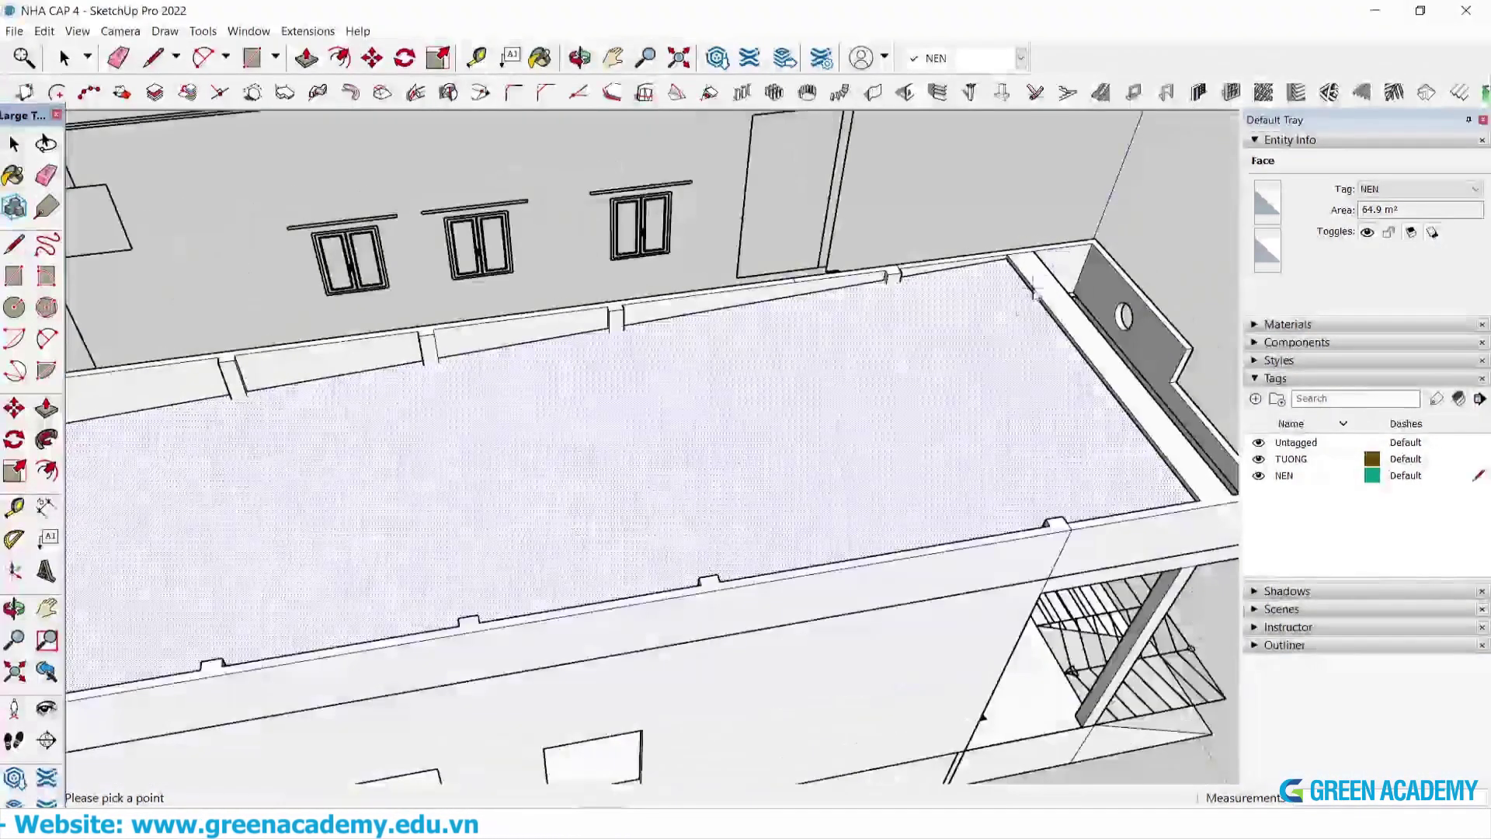
{"action": "scroll", "coordinate": [1001, 326], "scroll_direction": "down", "scroll_amount": 3}
{"action": "scroll", "coordinate": [435, 396], "scroll_direction": "up", "scroll_amount": 2}
{"action": "scroll", "coordinate": [436, 396], "scroll_direction": "up", "scroll_amount": 2}
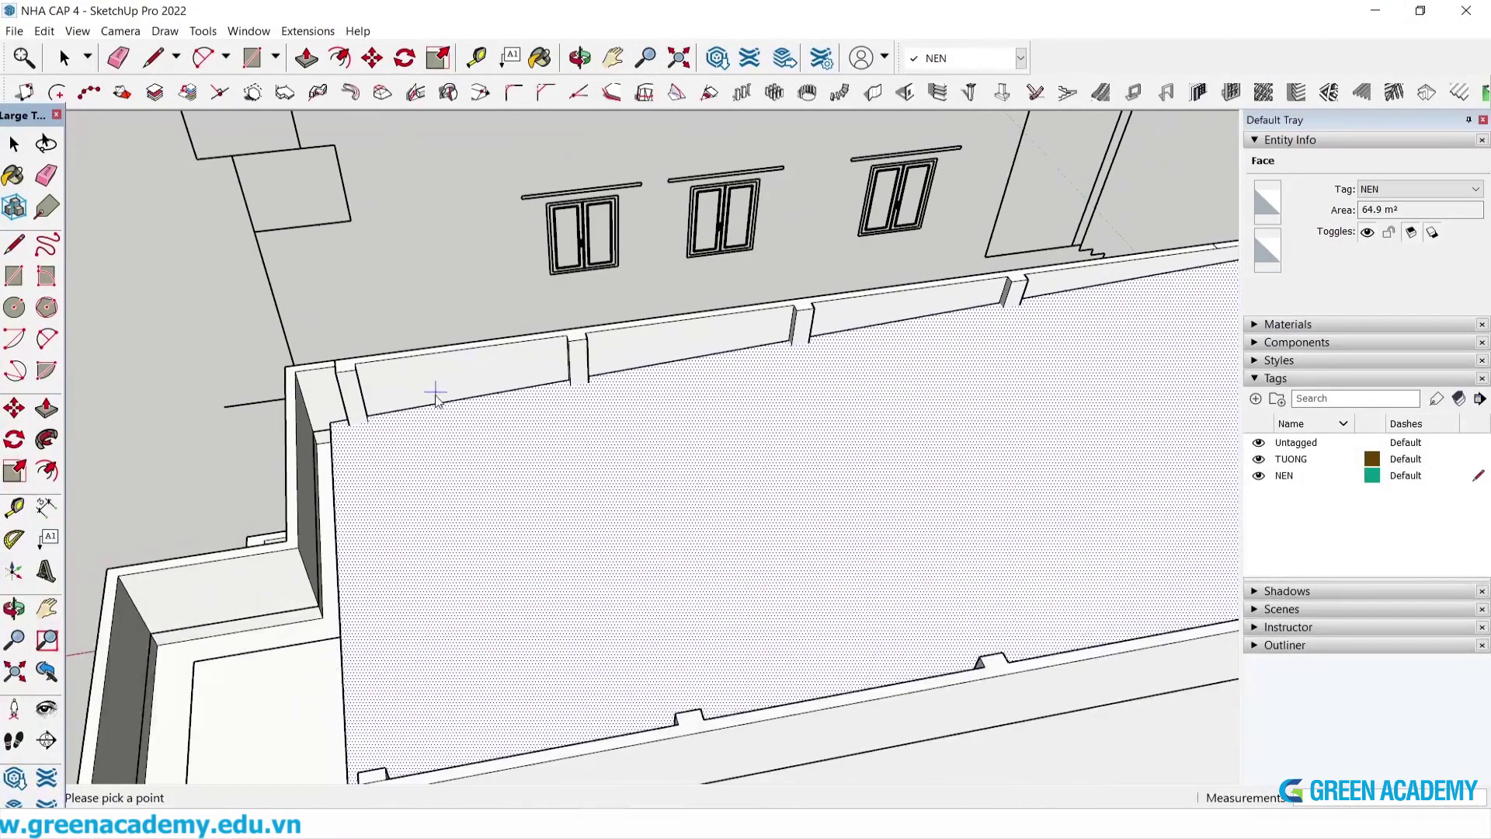
{"action": "scroll", "coordinate": [365, 412], "scroll_direction": "up", "scroll_amount": 2}
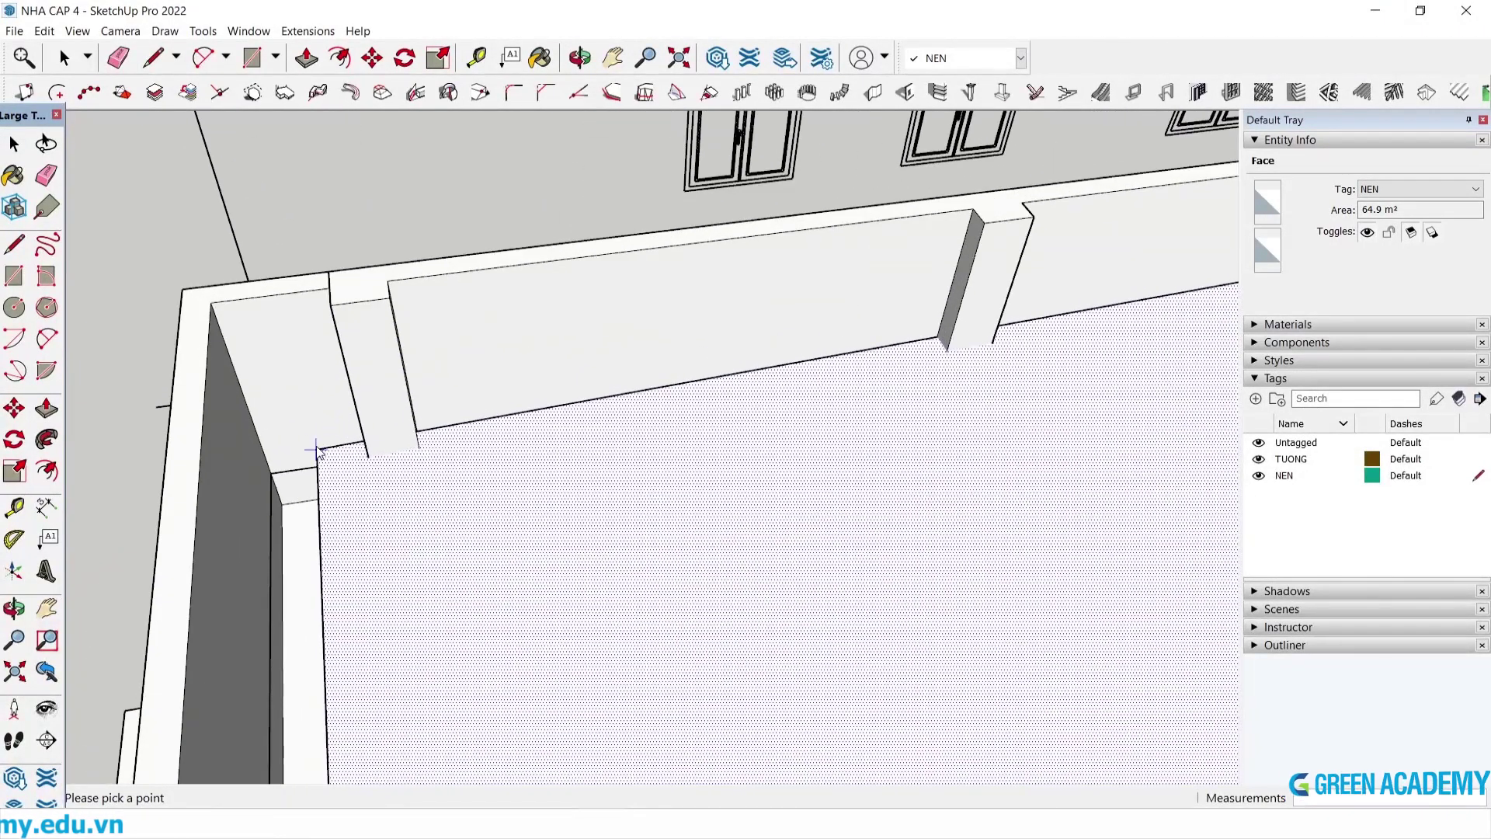
{"action": "scroll", "coordinate": [590, 361], "scroll_direction": "down", "scroll_amount": 5}
{"action": "middle_click_drag", "start_coordinate": [591, 361], "coordinate": [918, 318]}
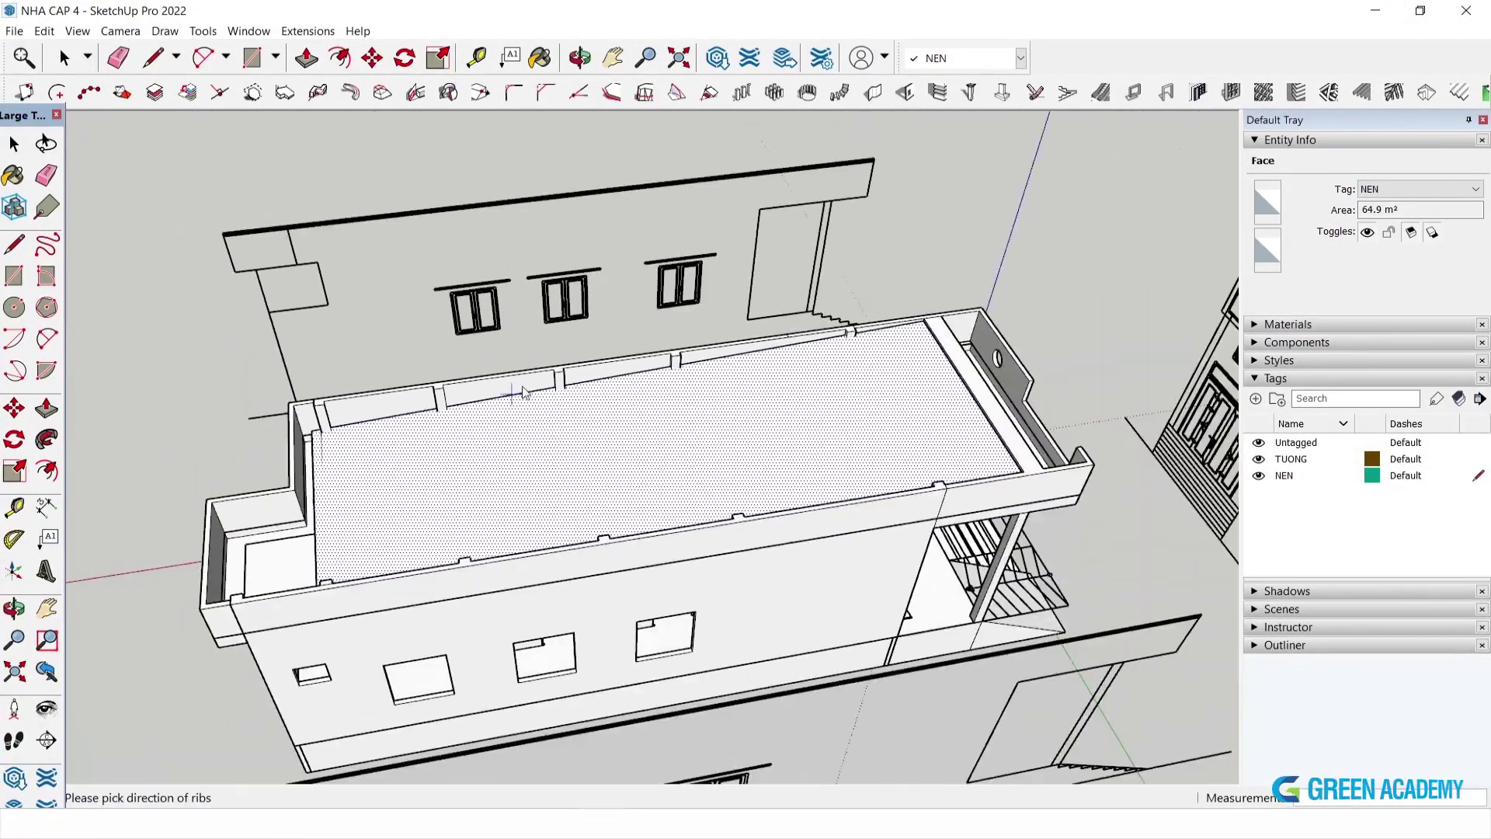
{"action": "scroll", "coordinate": [918, 319], "scroll_direction": "up", "scroll_amount": 3}
{"action": "scroll", "coordinate": [918, 318], "scroll_direction": "up", "scroll_amount": 2}
{"action": "scroll", "coordinate": [965, 322], "scroll_direction": "up", "scroll_amount": 2}
{"action": "scroll", "coordinate": [1015, 365], "scroll_direction": "up", "scroll_amount": 2}
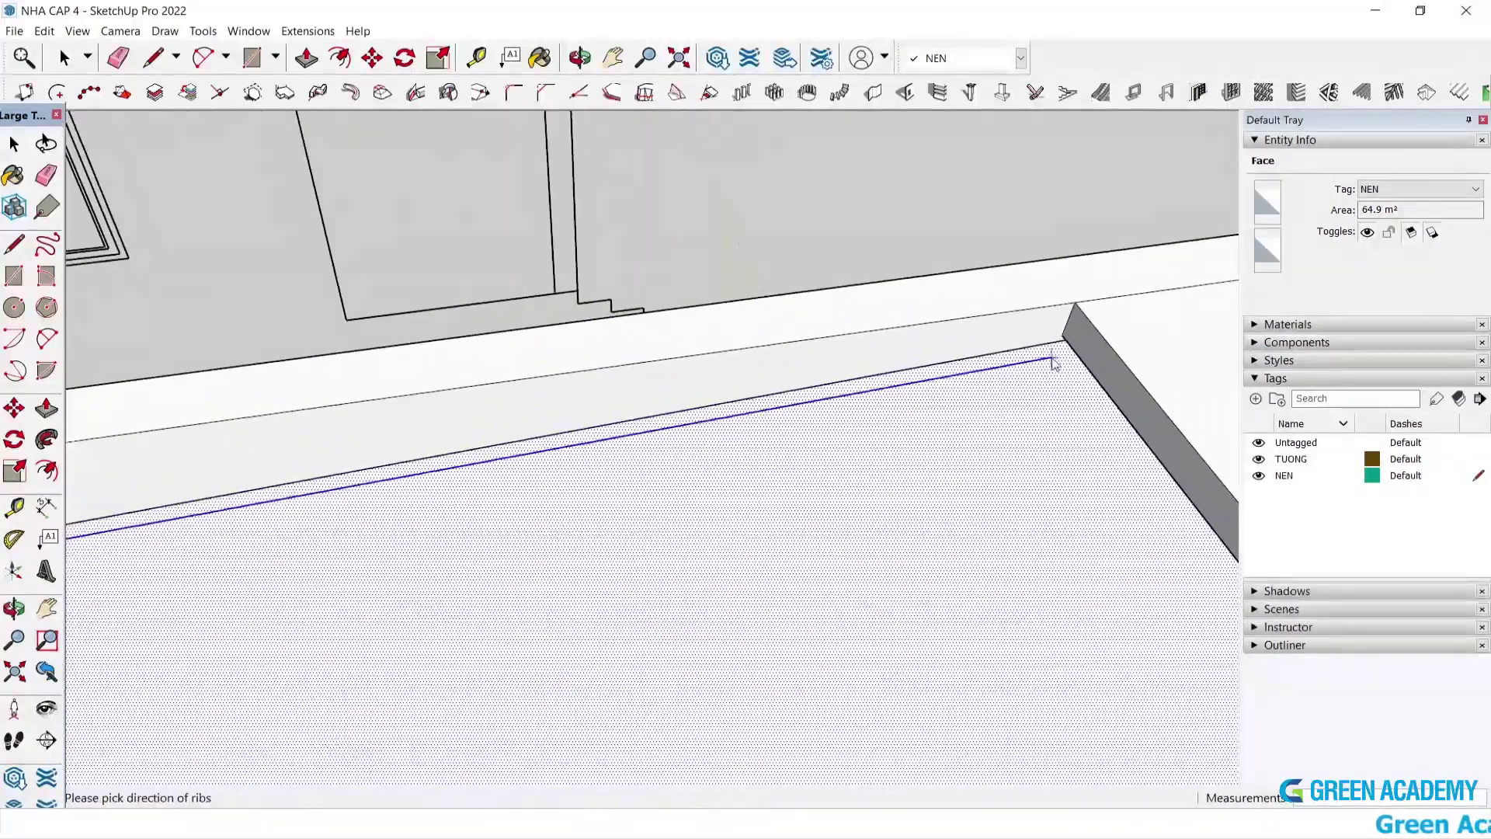
{"action": "scroll", "coordinate": [1058, 349], "scroll_direction": "up", "scroll_amount": 2}
{"action": "mouse_move", "coordinate": [1072, 362]}
{"action": "middle_mouse_down"}
{"action": "mouse_move", "coordinate": [1098, 299]}
{"action": "mouse_move", "coordinate": [1106, 93]}
{"action": "mouse_move", "coordinate": [1165, 49]}
{"action": "mouse_move", "coordinate": [1102, 101]}
{"action": "middle_mouse_up"}
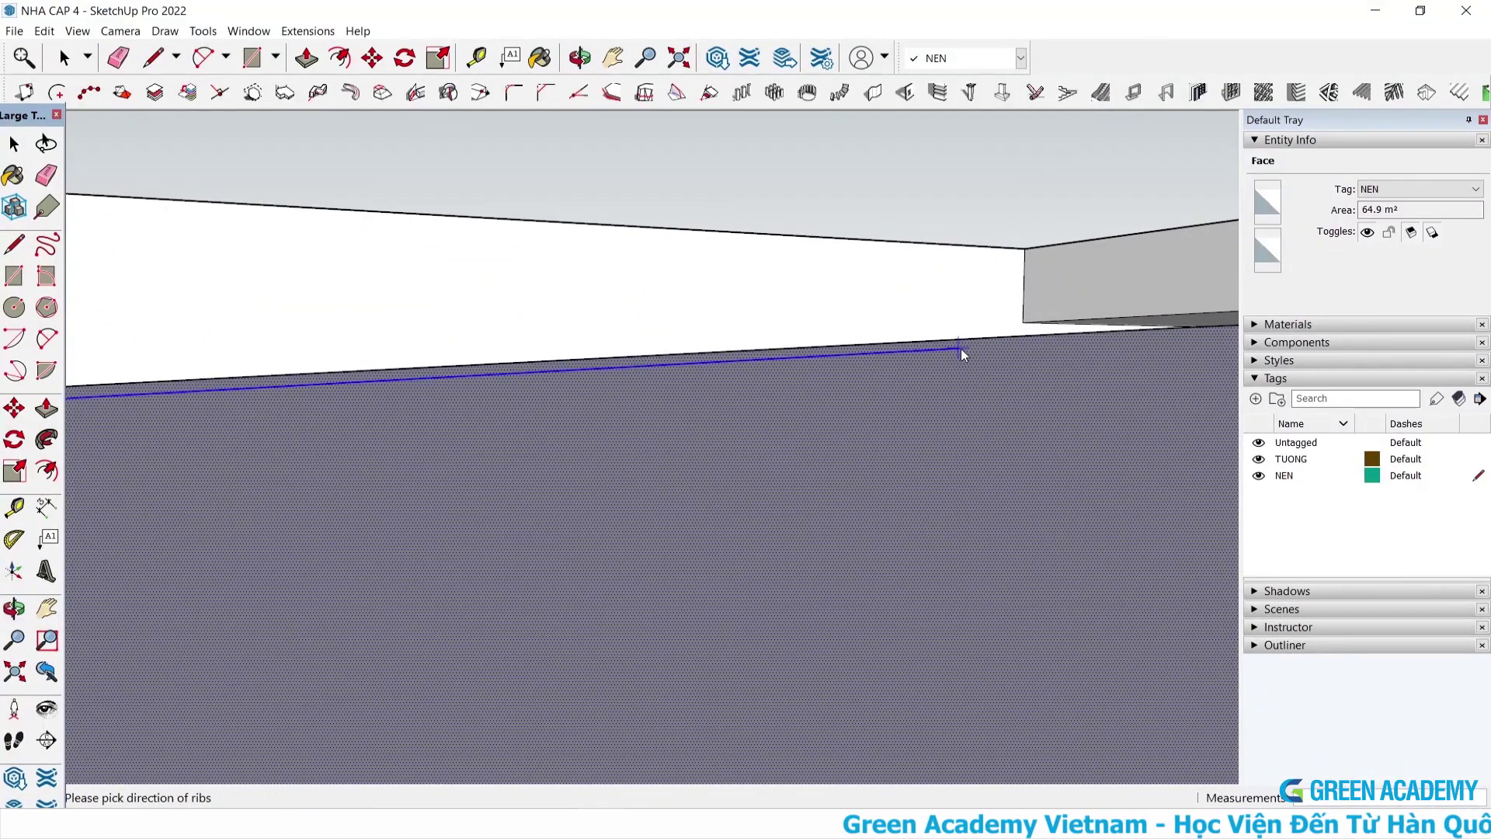
{"action": "mouse_move", "coordinate": [961, 349]}
{"action": "middle_mouse_down"}
{"action": "mouse_move", "coordinate": [1008, 377]}
{"action": "mouse_move", "coordinate": [1098, 326]}
{"action": "middle_mouse_up"}
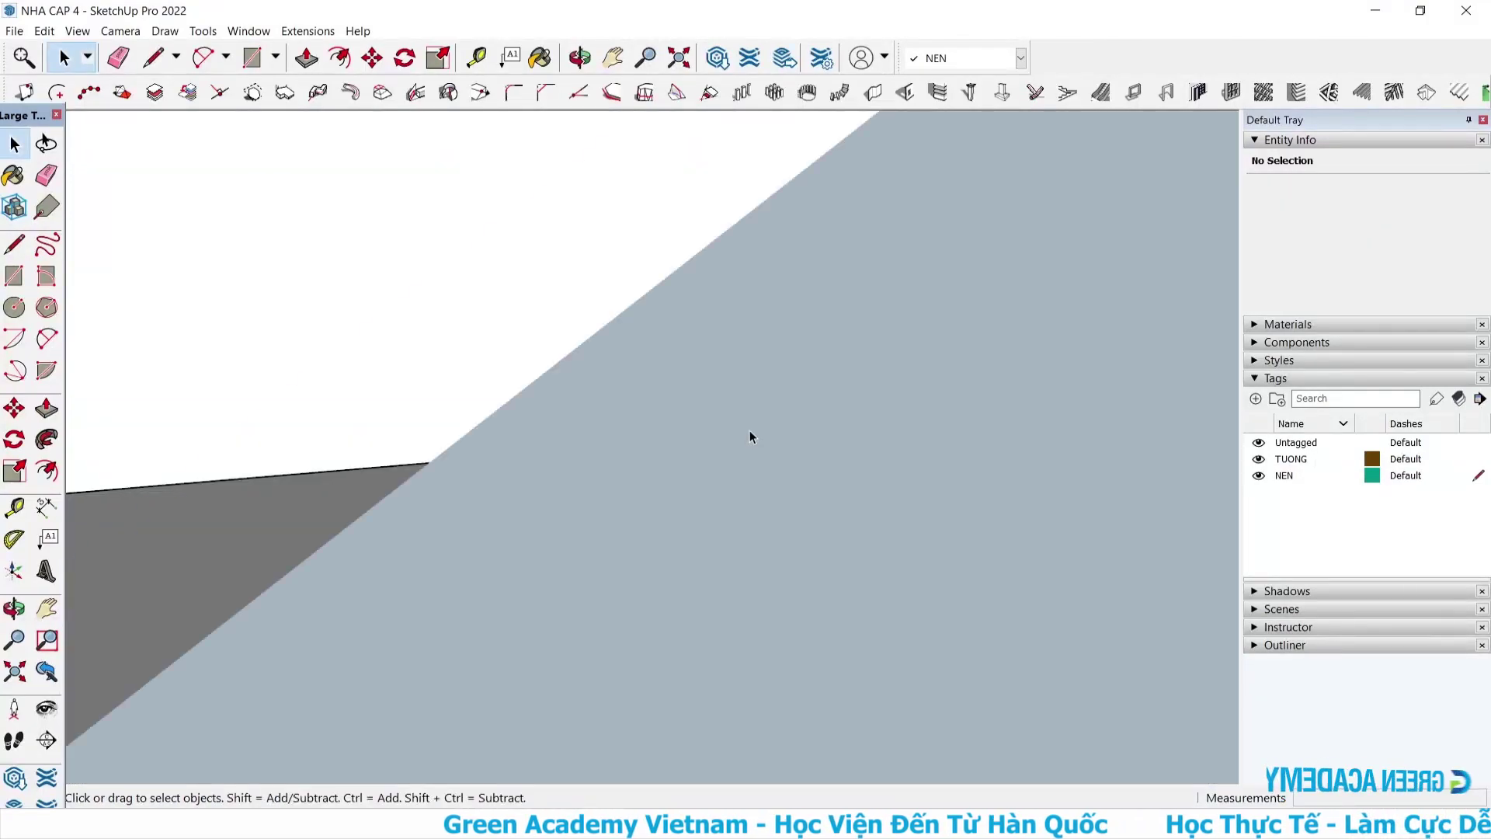
{"action": "scroll", "coordinate": [745, 427], "scroll_direction": "up", "scroll_amount": 2}
{"action": "scroll", "coordinate": [682, 454], "scroll_direction": "up", "scroll_amount": 2}
{"action": "scroll", "coordinate": [673, 444], "scroll_direction": "up", "scroll_amount": 2}
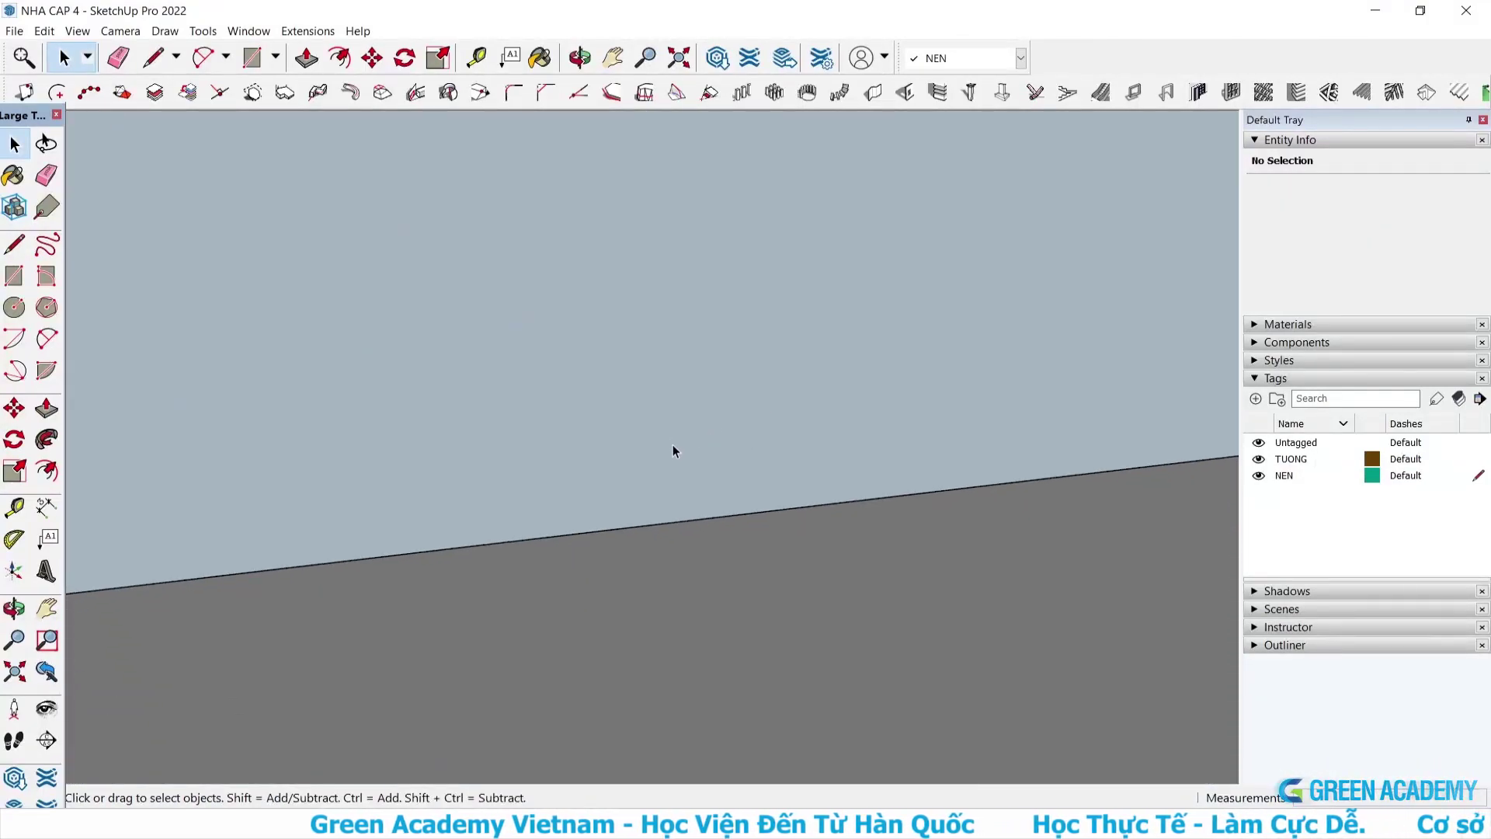
{"action": "scroll", "coordinate": [699, 441], "scroll_direction": "up", "scroll_amount": 2}
{"action": "scroll", "coordinate": [549, 500], "scroll_direction": "up", "scroll_amount": 2}
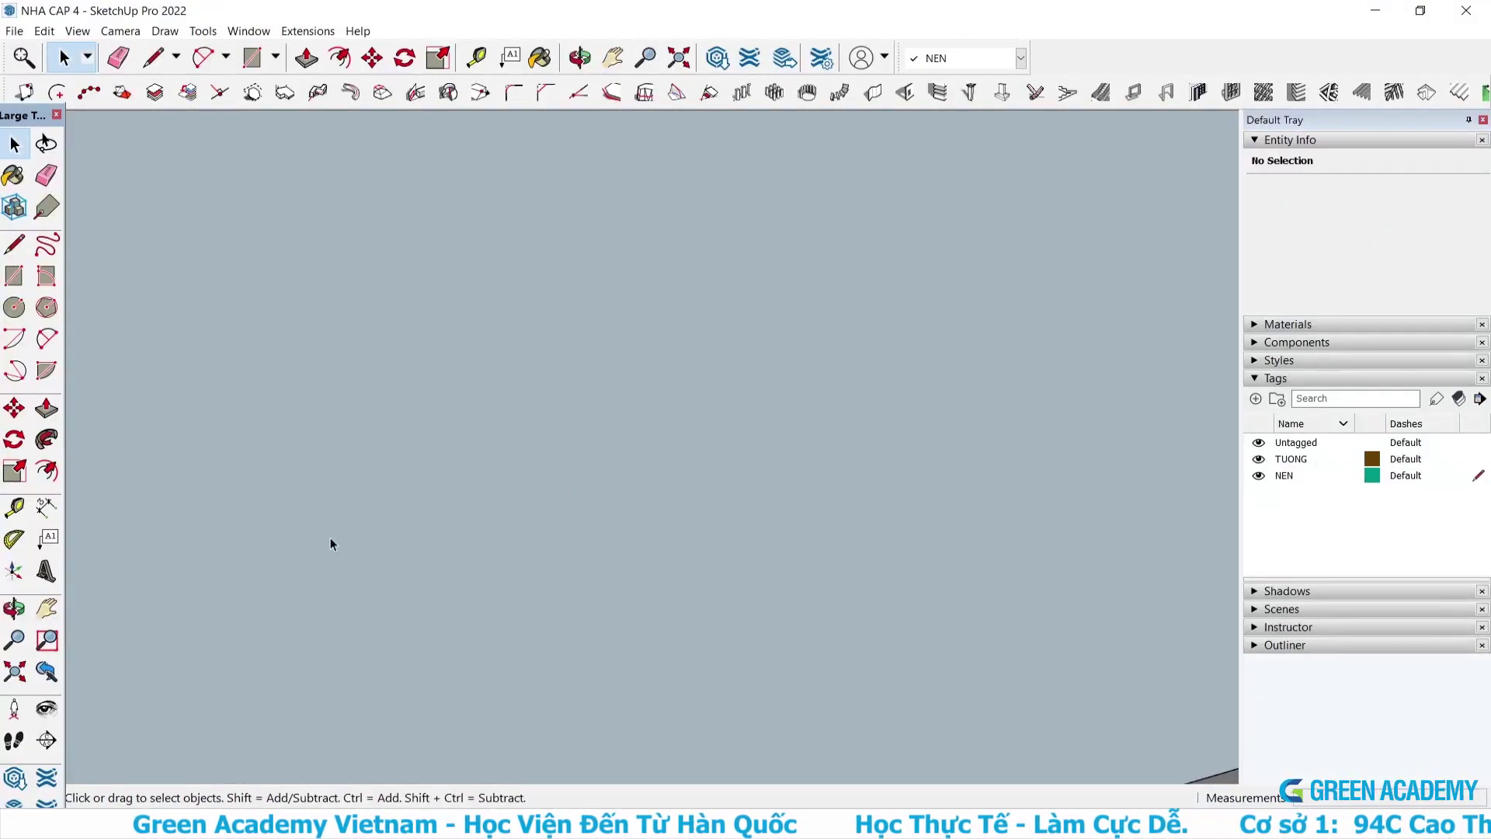
Zoom to the whole model and orbit down onto the new roof deck.
{"action": "left_click", "coordinate": [28, 674]}
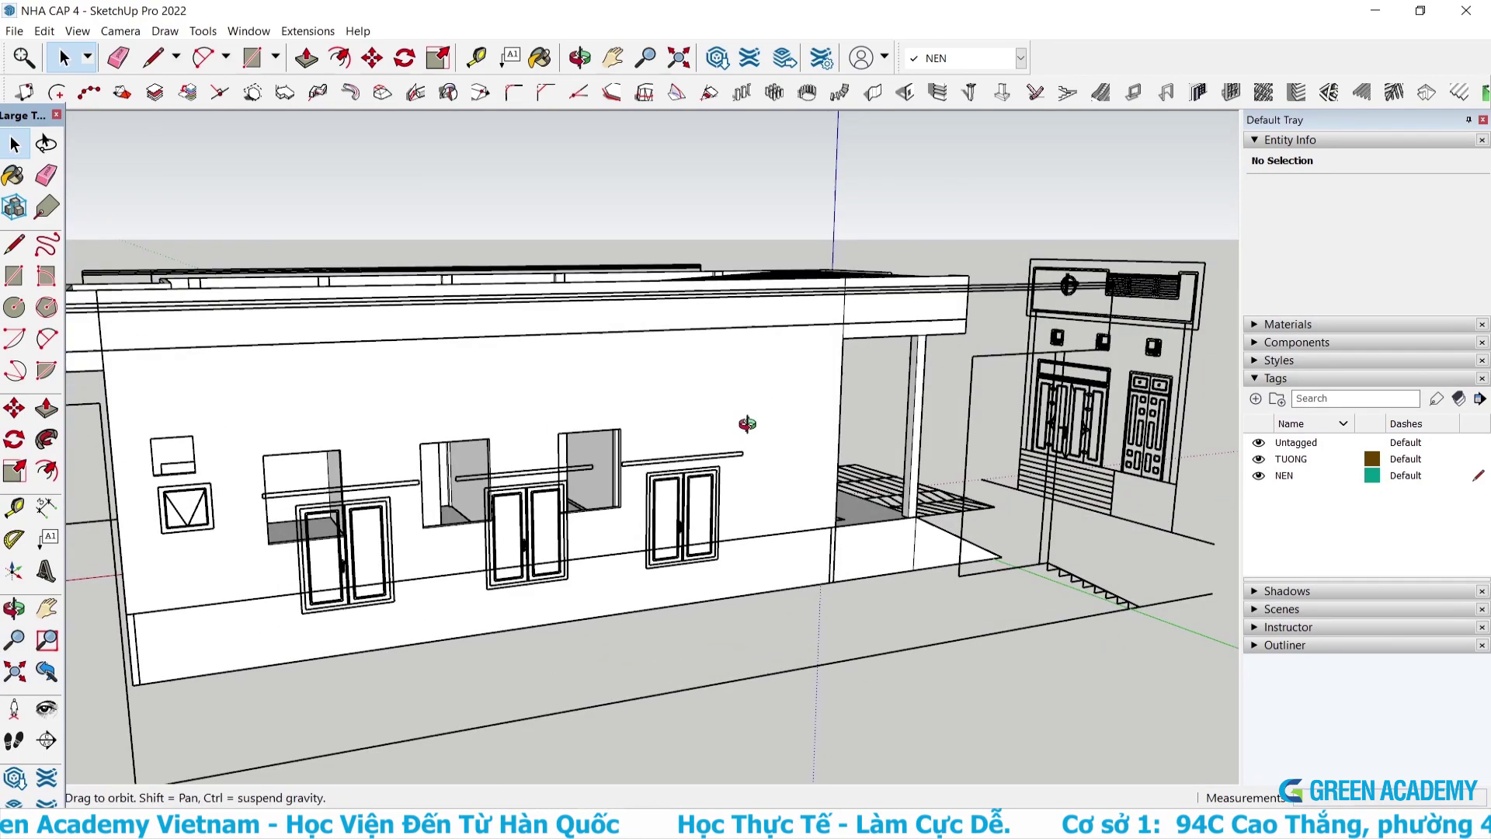
{"action": "middle_click_drag", "start_coordinate": [733, 468], "coordinate": [745, 544]}
{"action": "scroll", "coordinate": [893, 450], "scroll_direction": "up", "scroll_amount": 4}
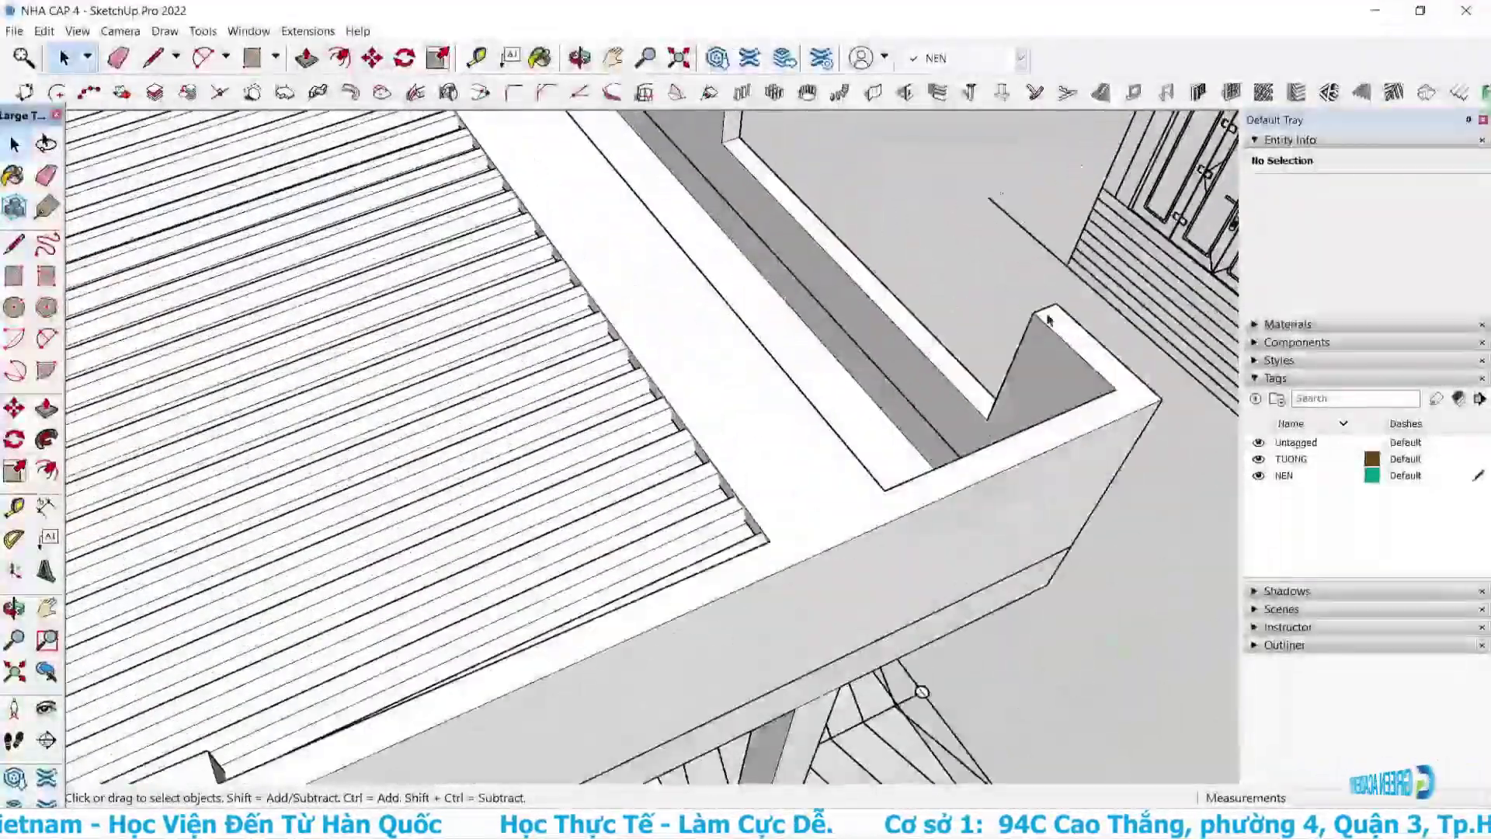
{"action": "scroll", "coordinate": [920, 332], "scroll_direction": "down", "scroll_amount": 6}
{"action": "middle_click_drag", "start_coordinate": [920, 365], "coordinate": [920, 331]}
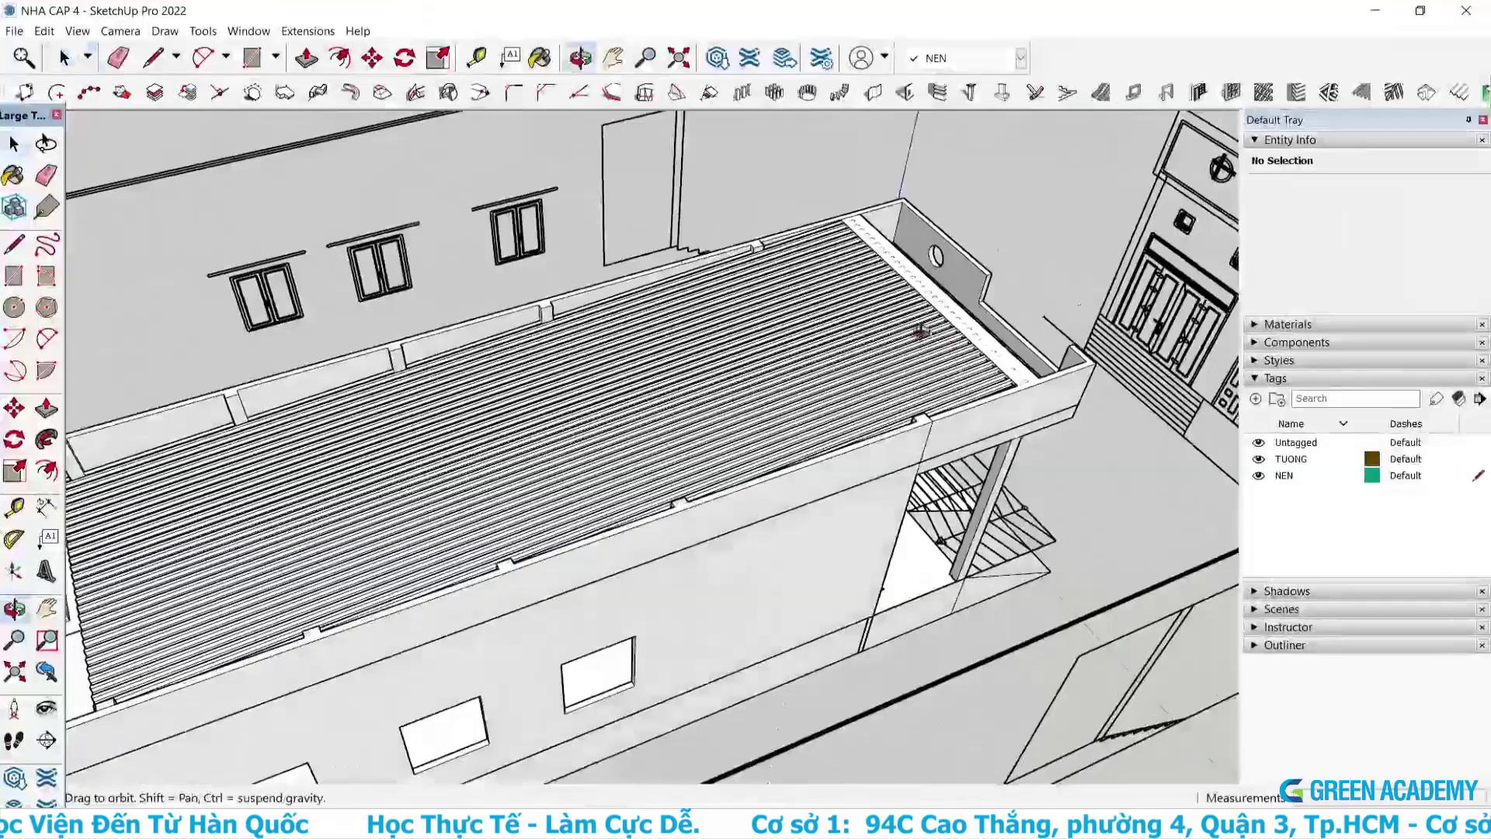
{"action": "scroll", "coordinate": [920, 332], "scroll_direction": "down", "scroll_amount": 3}
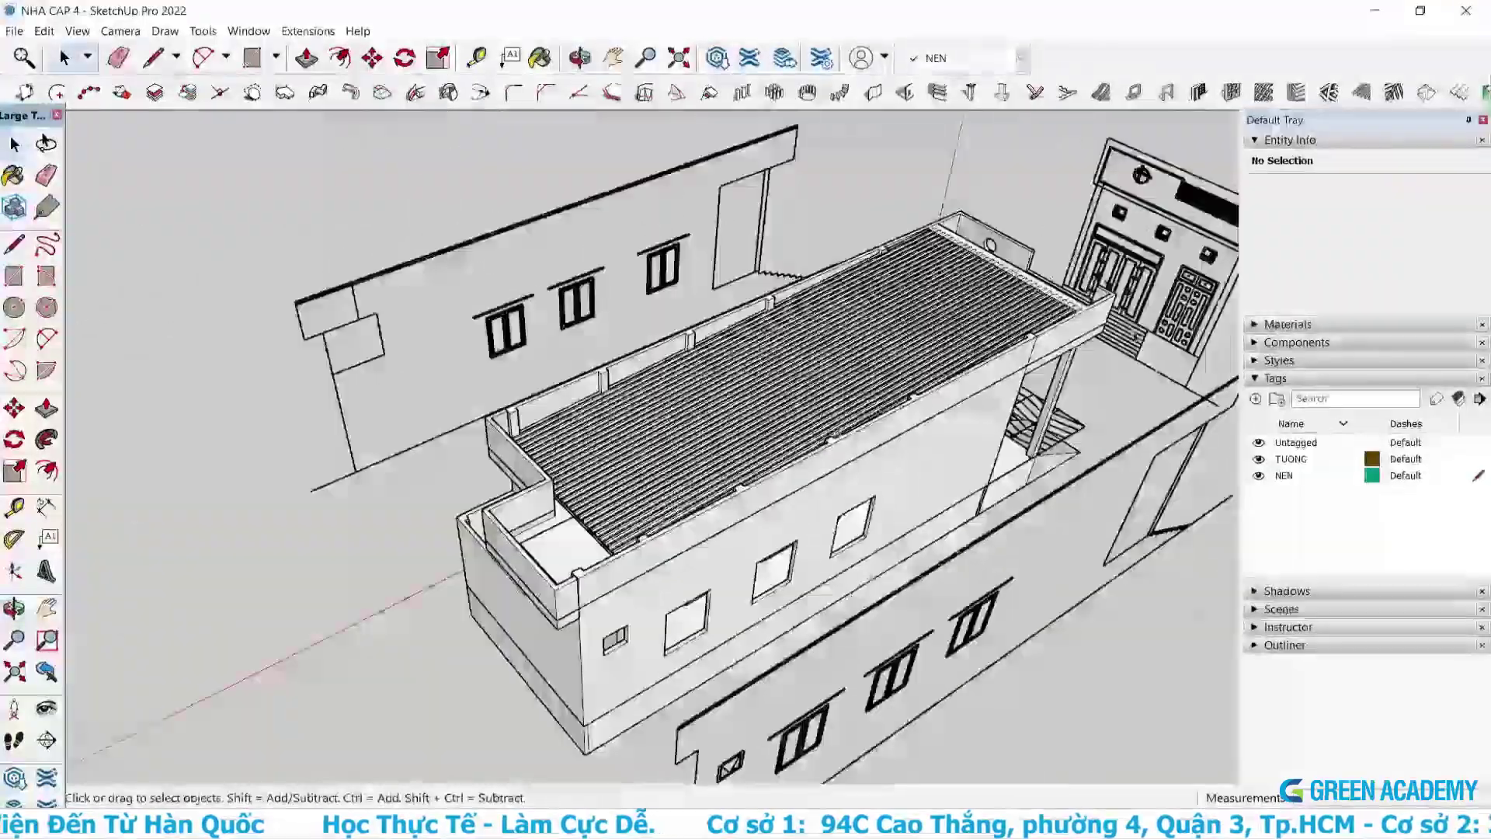
{"action": "scroll", "coordinate": [688, 532], "scroll_direction": "up", "scroll_amount": 2}
{"action": "scroll", "coordinate": [688, 532], "scroll_direction": "up", "scroll_amount": 2}
{"action": "scroll", "coordinate": [688, 532], "scroll_direction": "up", "scroll_amount": 2}
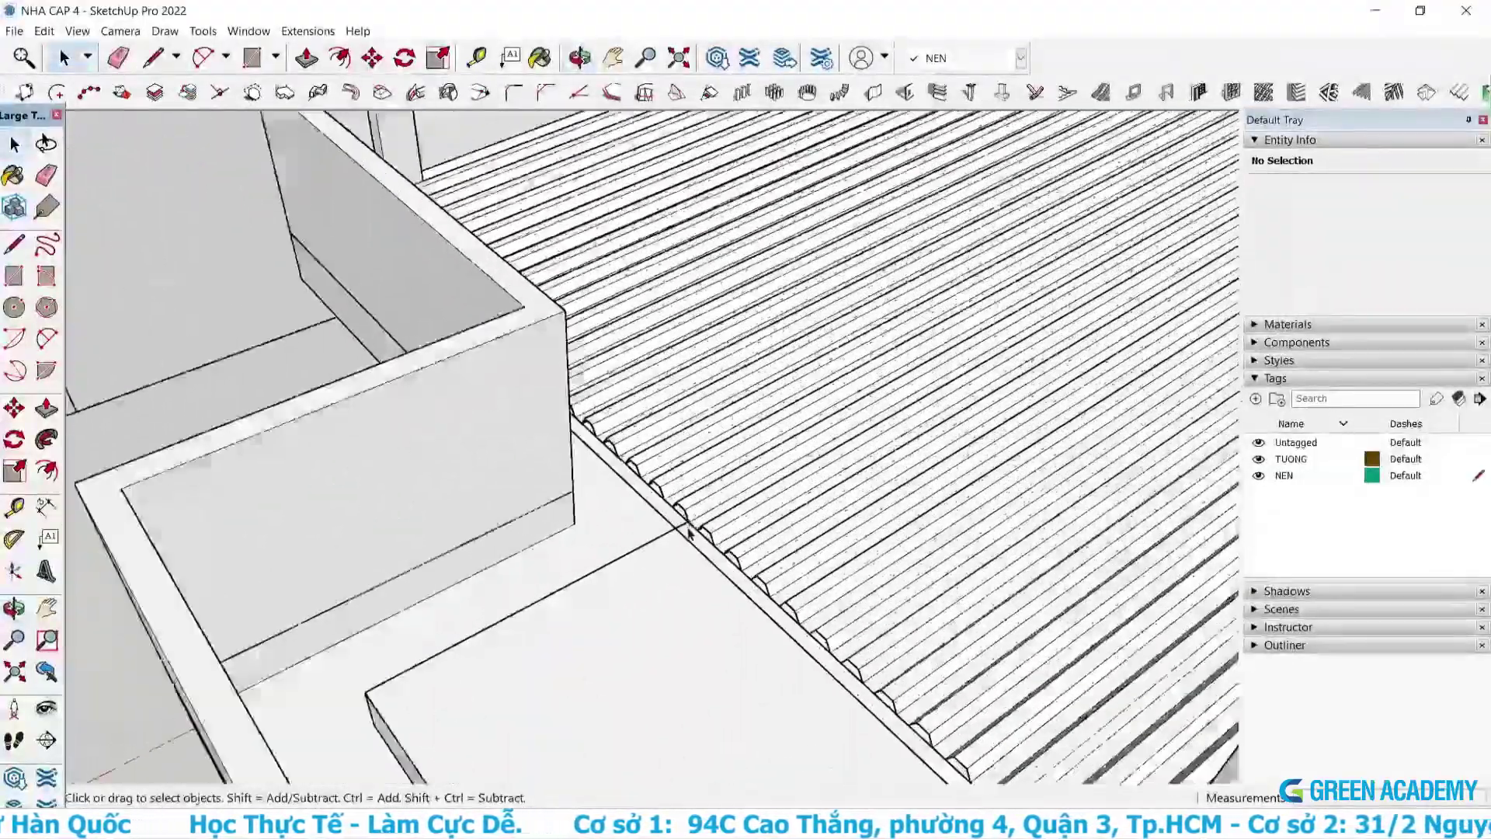
{"action": "mouse_move", "coordinate": [688, 533]}
{"action": "middle_mouse_down"}
{"action": "mouse_move", "coordinate": [682, 443]}
{"action": "mouse_move", "coordinate": [715, 453]}
{"action": "mouse_move", "coordinate": [527, 484]}
{"action": "mouse_move", "coordinate": [676, 556]}
{"action": "mouse_move", "coordinate": [526, 543]}
{"action": "mouse_move", "coordinate": [579, 582]}
{"action": "mouse_move", "coordinate": [618, 562]}
{"action": "mouse_move", "coordinate": [492, 523]}
{"action": "mouse_move", "coordinate": [575, 516]}
{"action": "mouse_move", "coordinate": [672, 433]}
{"action": "middle_mouse_up"}
Inspect the deck group around the building, then window-select the house and back wall.
{"action": "left_click", "coordinate": [578, 553]}
{"action": "mouse_move", "coordinate": [577, 552]}
{"action": "middle_mouse_down"}
{"action": "mouse_move", "coordinate": [866, 536]}
{"action": "mouse_move", "coordinate": [632, 540]}
{"action": "mouse_move", "coordinate": [698, 494]}
{"action": "mouse_move", "coordinate": [748, 360]}
{"action": "mouse_move", "coordinate": [749, 276]}
{"action": "mouse_move", "coordinate": [649, 359]}
{"action": "mouse_move", "coordinate": [568, 482]}
{"action": "middle_mouse_up"}
{"action": "scroll", "coordinate": [569, 481], "scroll_direction": "down", "scroll_amount": 2}
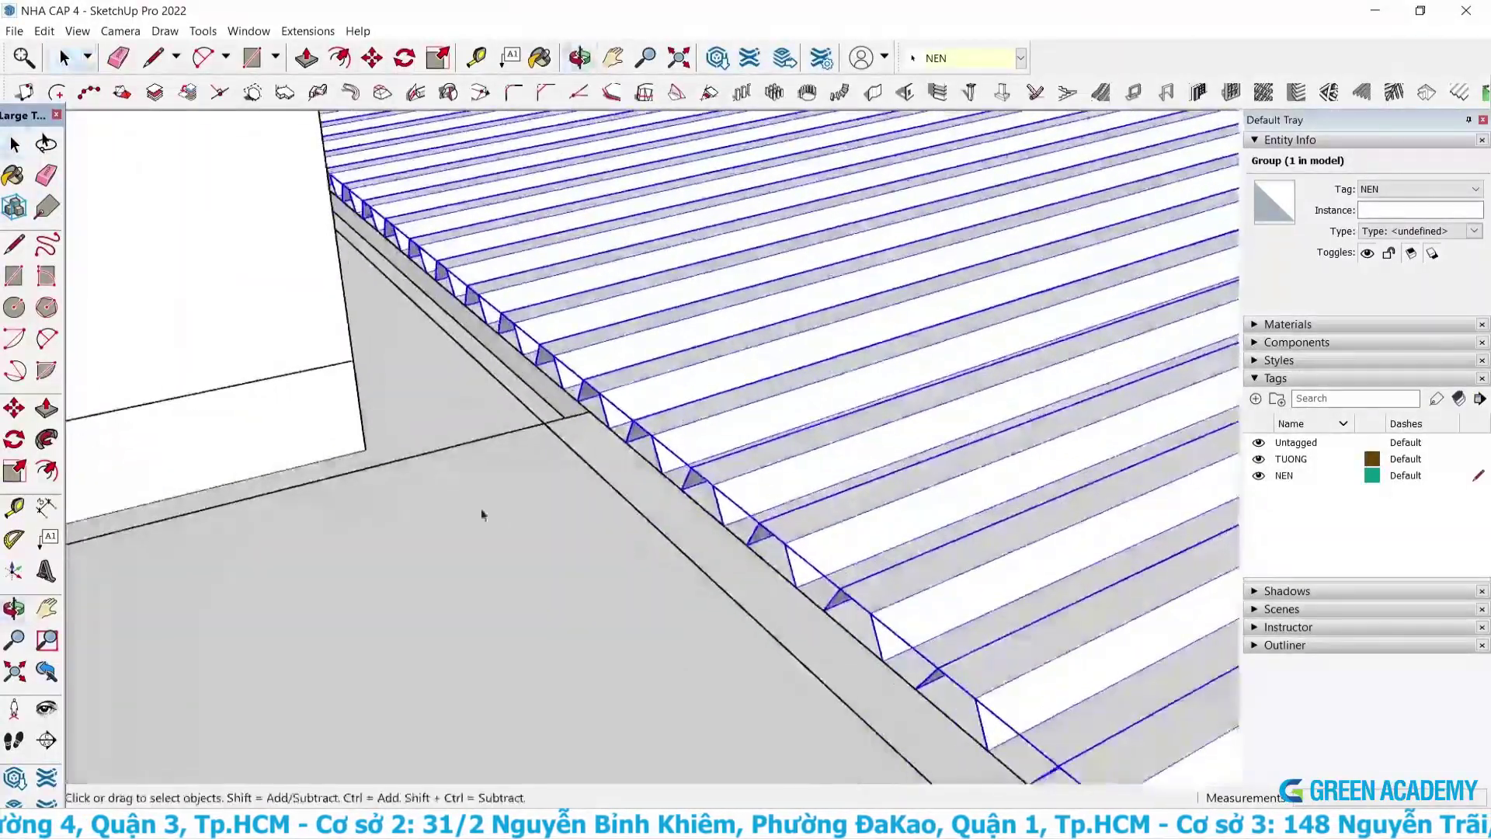
{"action": "scroll", "coordinate": [590, 489], "scroll_direction": "down", "scroll_amount": 2}
{"action": "scroll", "coordinate": [660, 496], "scroll_direction": "down", "scroll_amount": 2}
{"action": "middle_click_drag", "start_coordinate": [687, 501], "coordinate": [664, 497]}
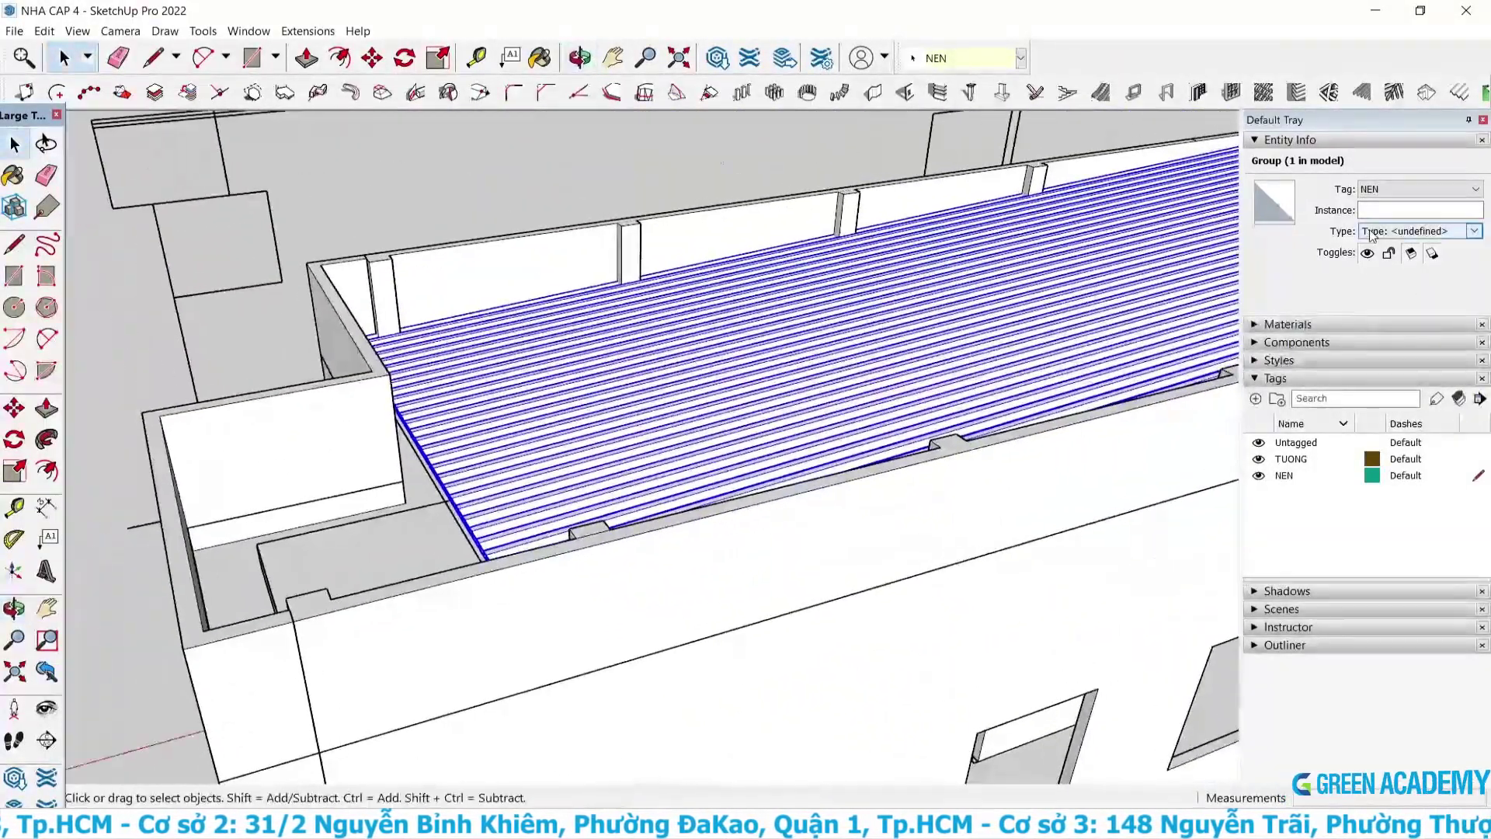
{"action": "scroll", "coordinate": [461, 518], "scroll_direction": "down", "scroll_amount": 3}
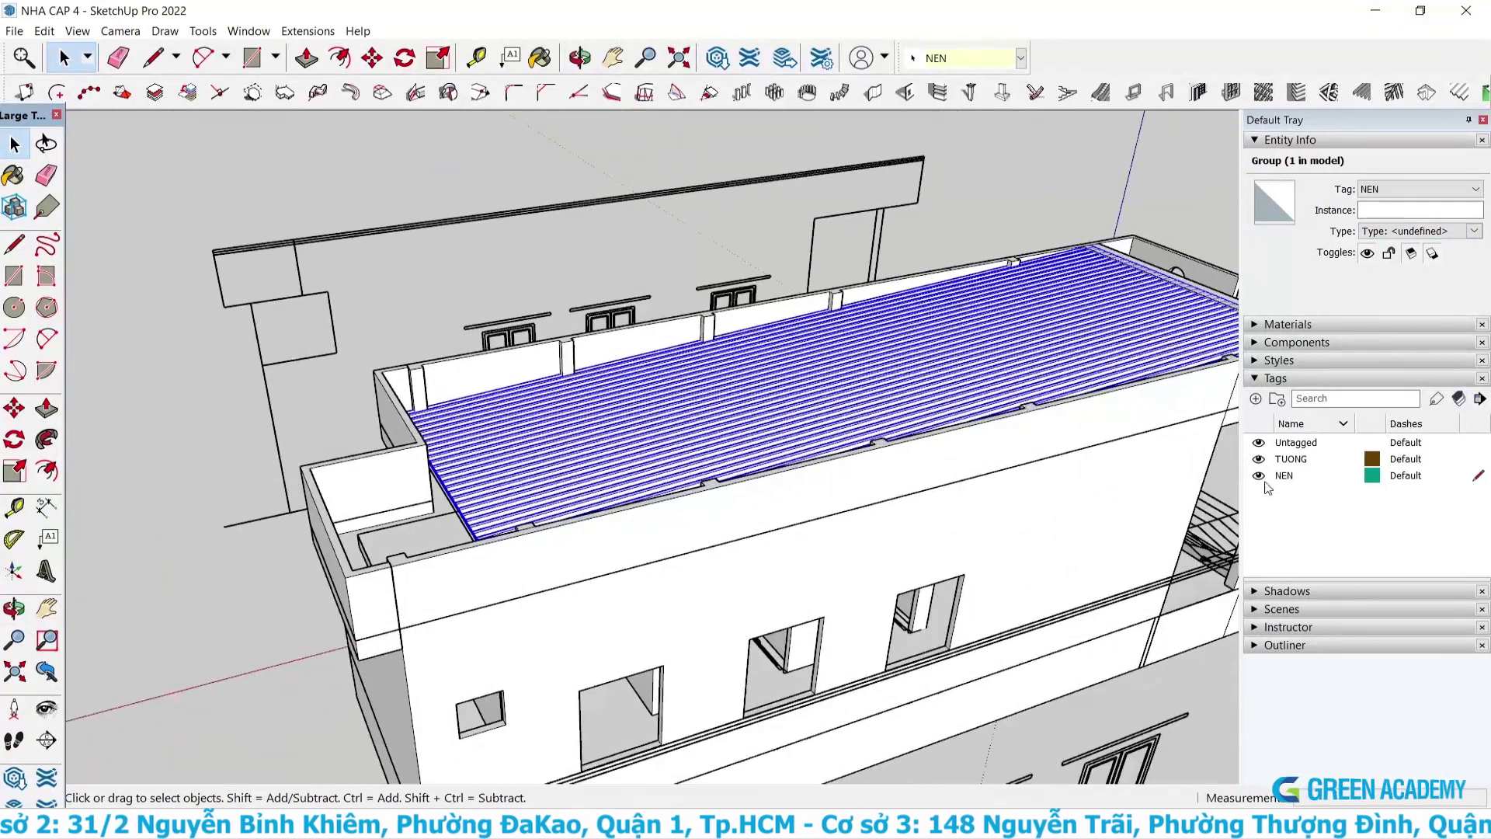
{"action": "scroll", "coordinate": [764, 511], "scroll_direction": "down", "scroll_amount": 3}
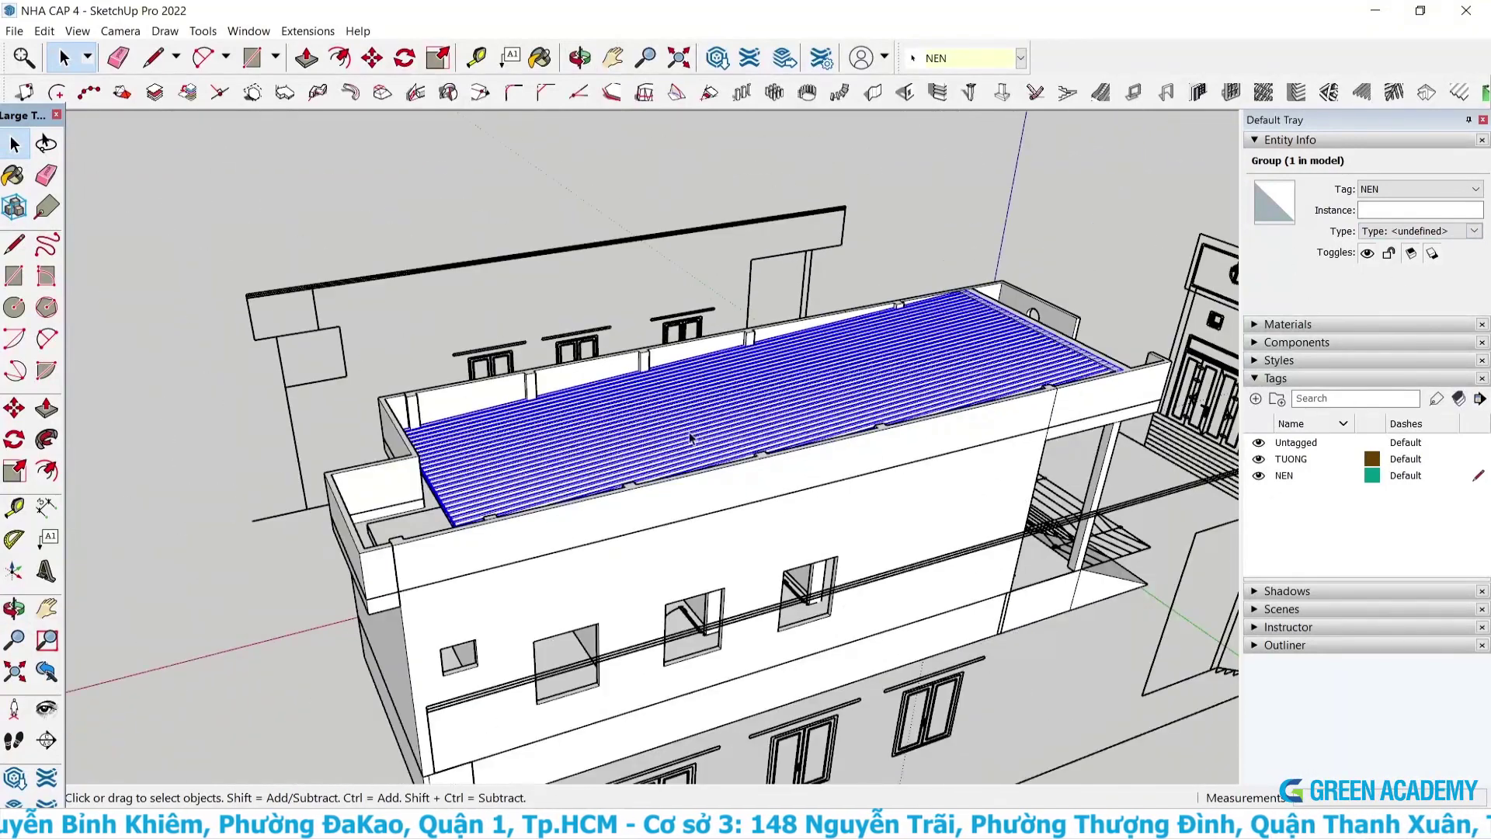
{"action": "mouse_move", "coordinate": [765, 510]}
{"action": "middle_mouse_down"}
{"action": "mouse_move", "coordinate": [849, 503]}
{"action": "mouse_move", "coordinate": [794, 519]}
{"action": "middle_mouse_up"}
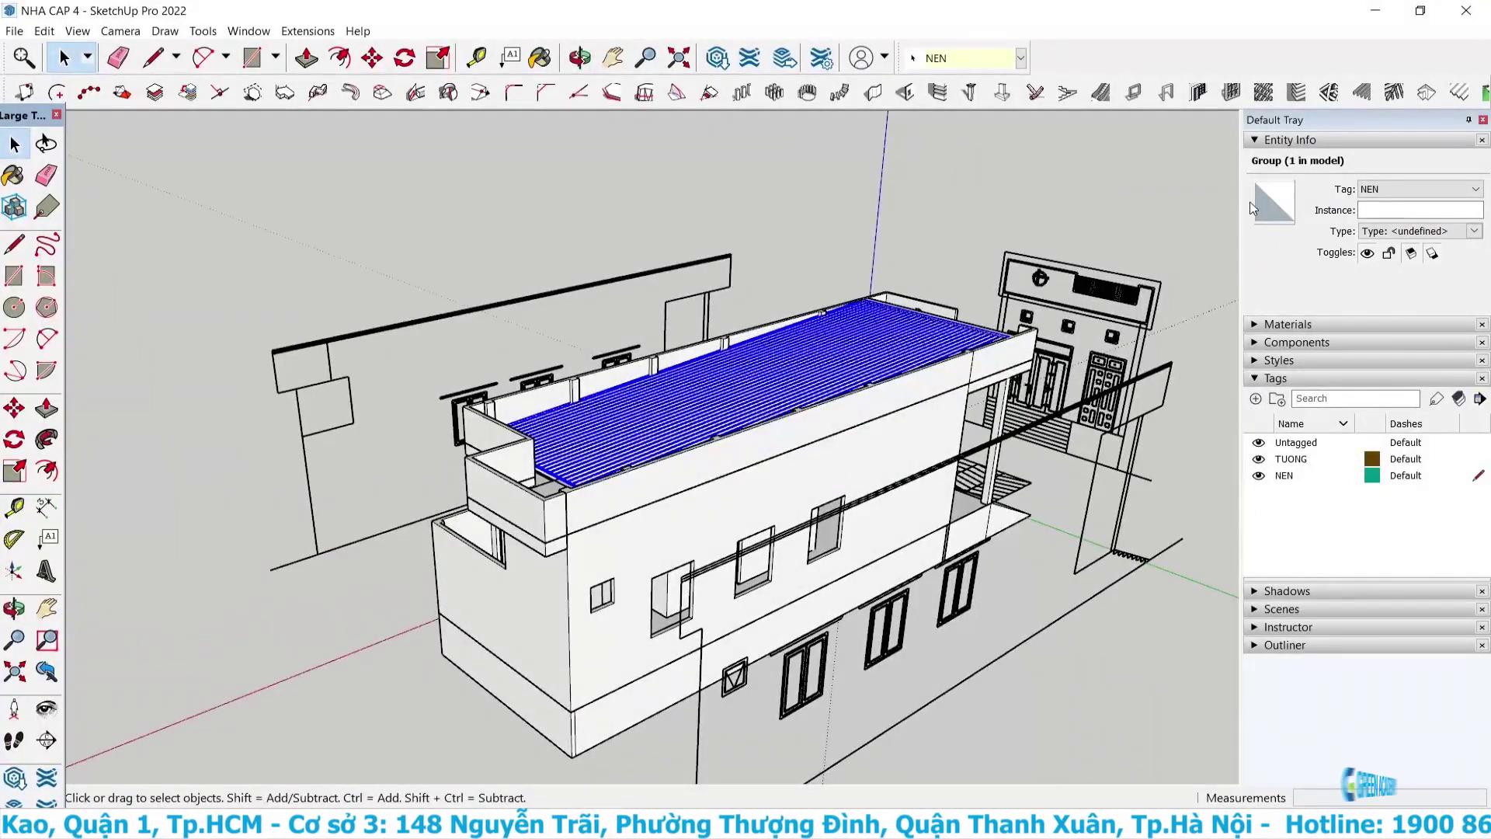
{"action": "mouse_move", "coordinate": [777, 544]}
{"action": "middle_mouse_down"}
{"action": "mouse_move", "coordinate": [1144, 604]}
{"action": "mouse_move", "coordinate": [1108, 612]}
{"action": "mouse_move", "coordinate": [932, 559]}
{"action": "middle_mouse_up"}
{"action": "scroll", "coordinate": [819, 527], "scroll_direction": "up", "scroll_amount": 1}
{"action": "scroll", "coordinate": [819, 526], "scroll_direction": "up", "scroll_amount": 3}
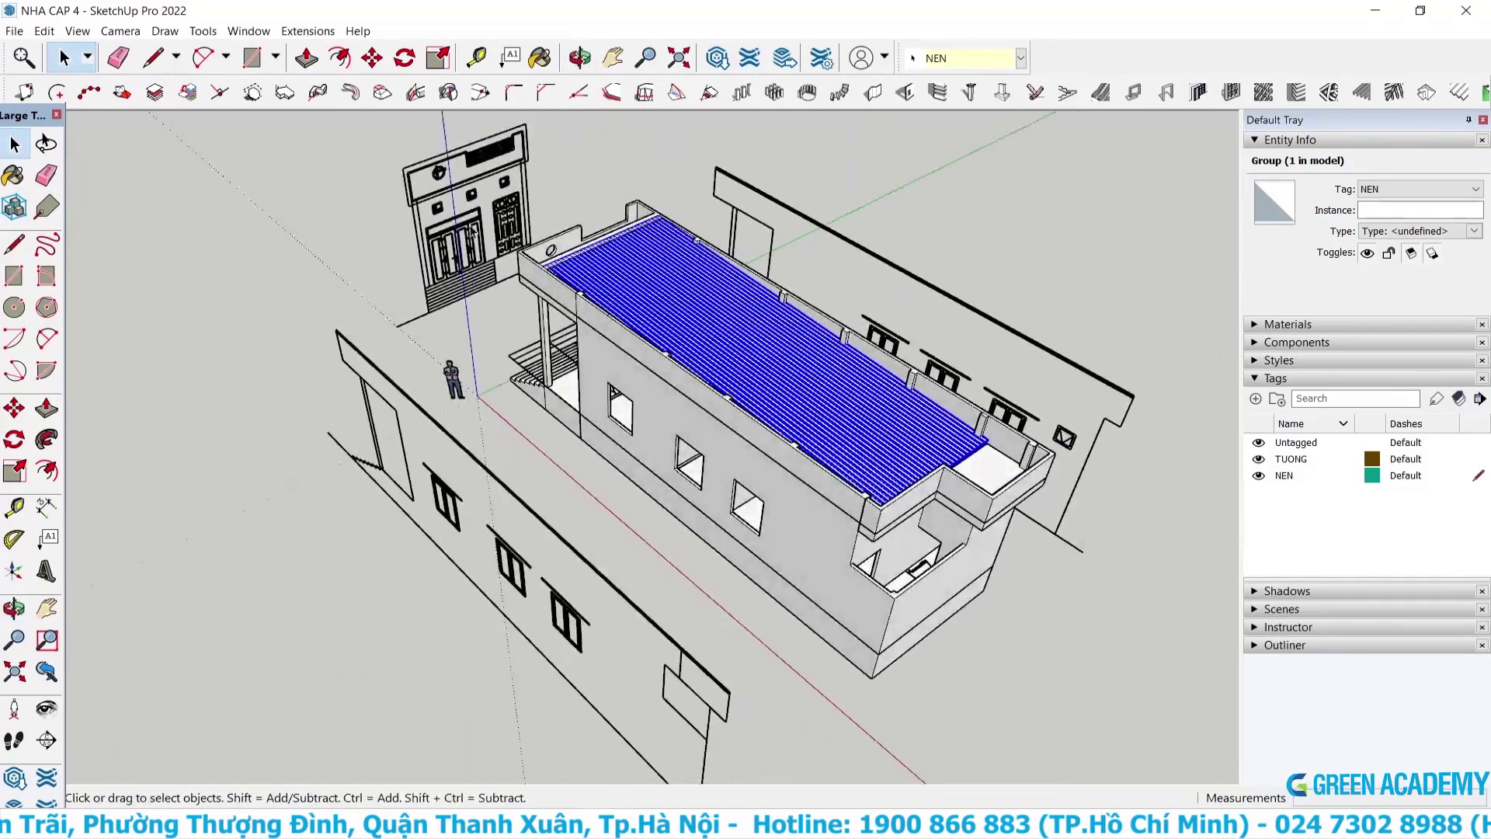
{"action": "scroll", "coordinate": [426, 395], "scroll_direction": "down", "scroll_amount": 2}
{"action": "left_click_drag", "start_coordinate": [840, 664], "coordinate": [906, 648]}
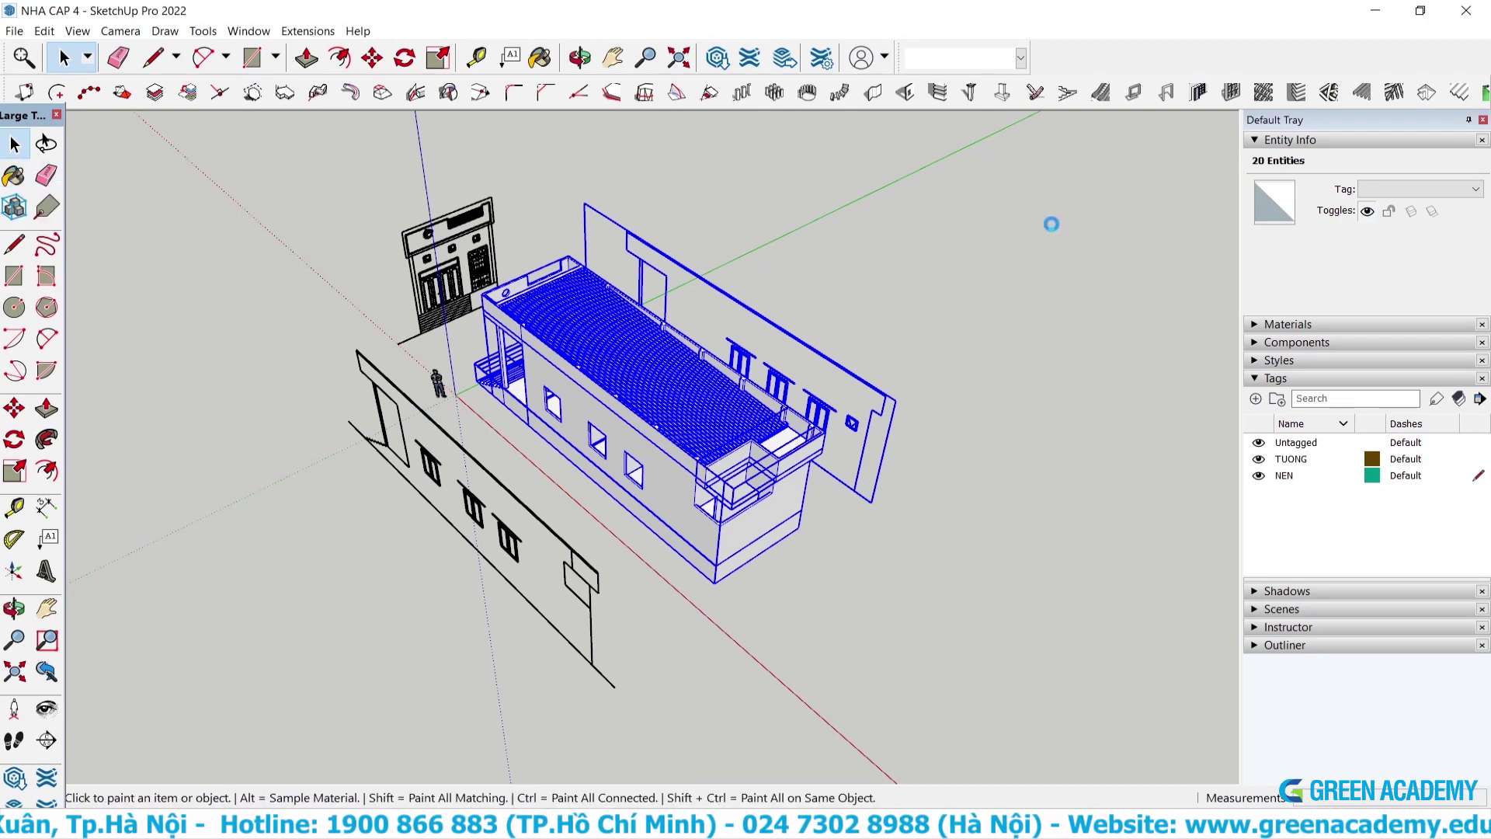
Paint the selected house with the light grey Color M01 material.
{"action": "key", "text": "b"}
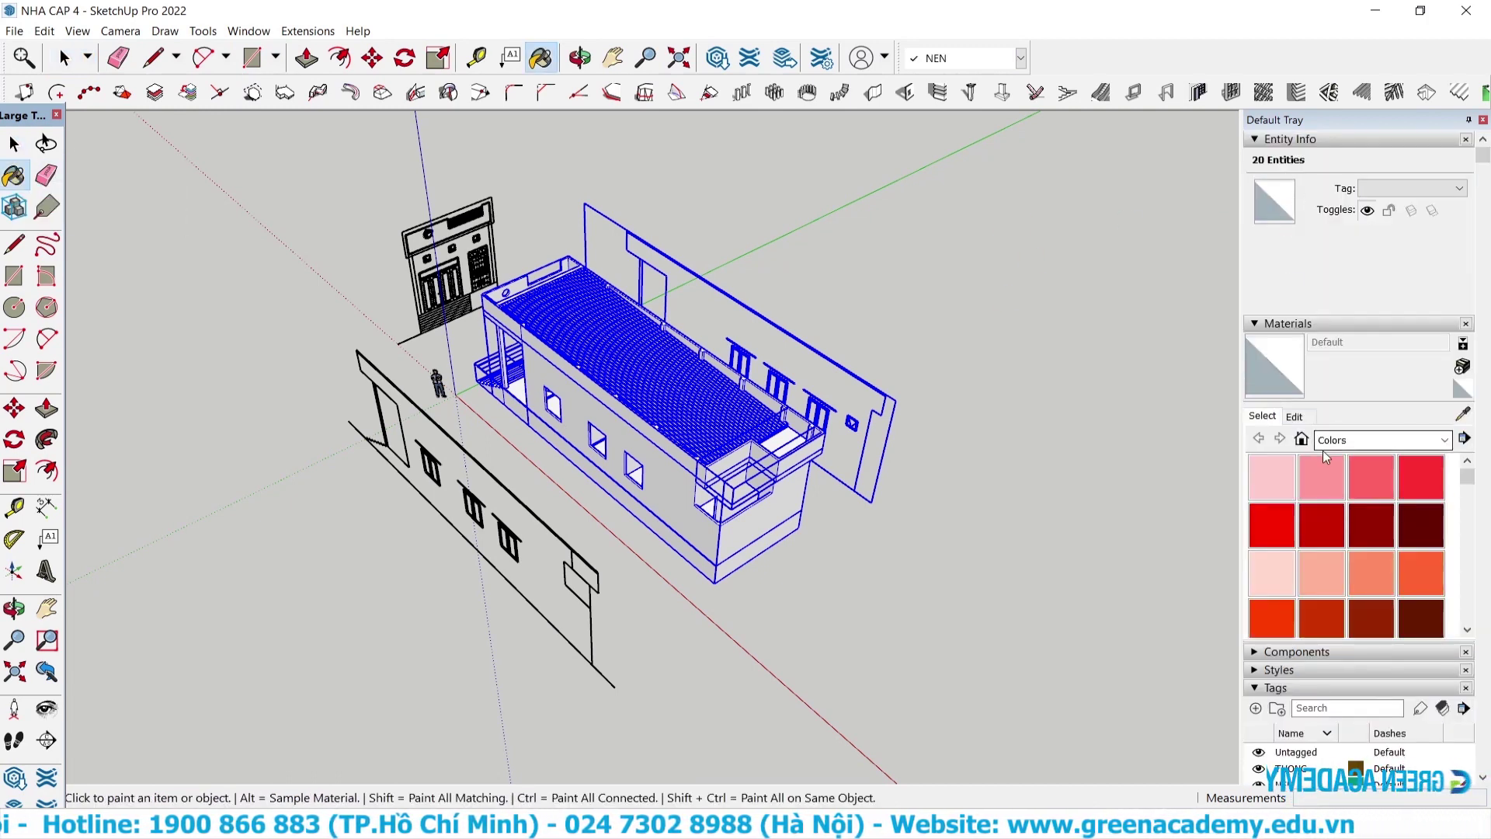
{"action": "left_click_drag", "start_coordinate": [1466, 489], "coordinate": [1444, 609]}
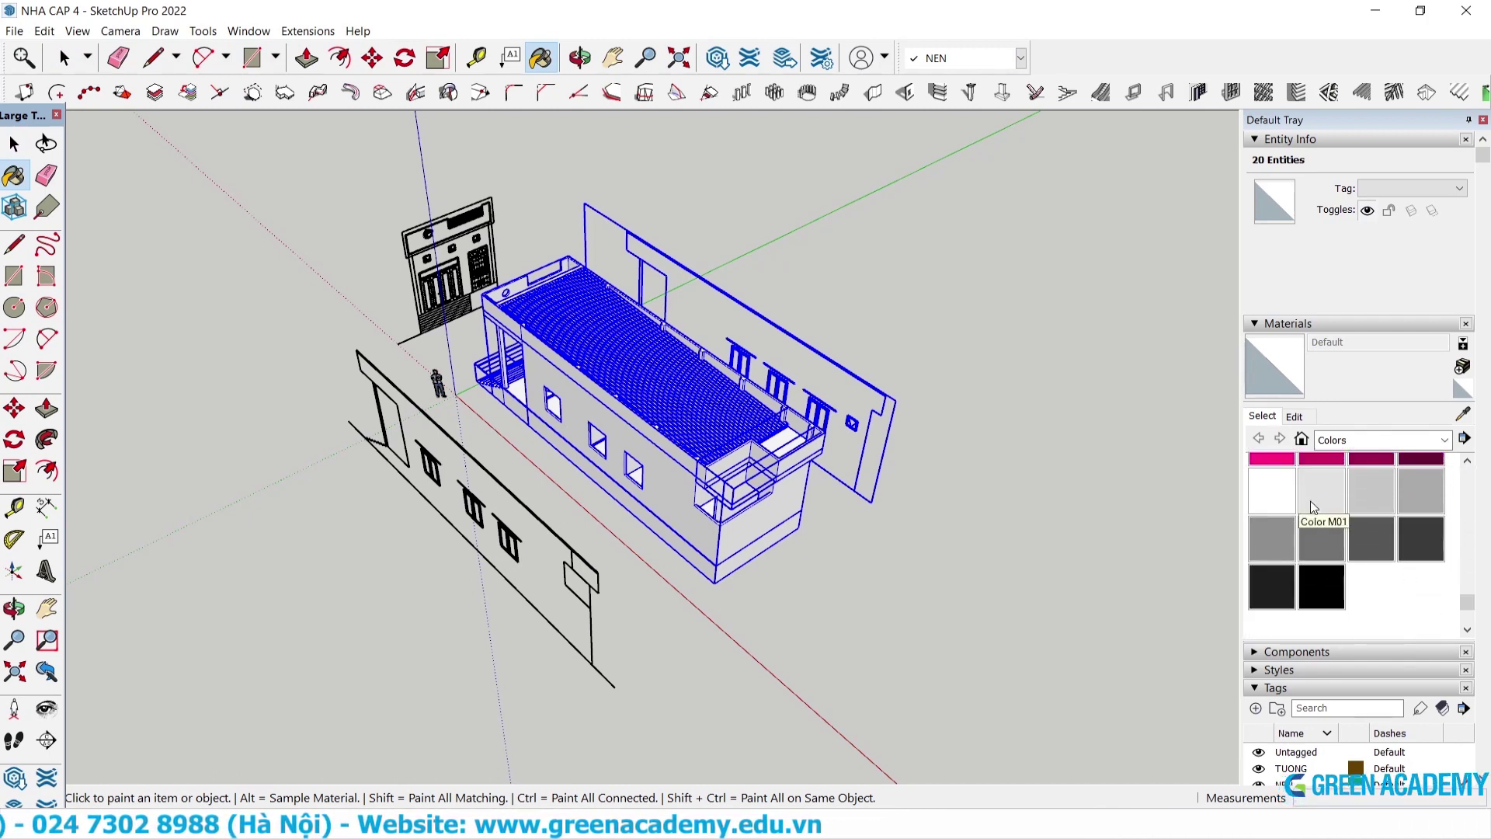
{"action": "left_click", "coordinate": [683, 473]}
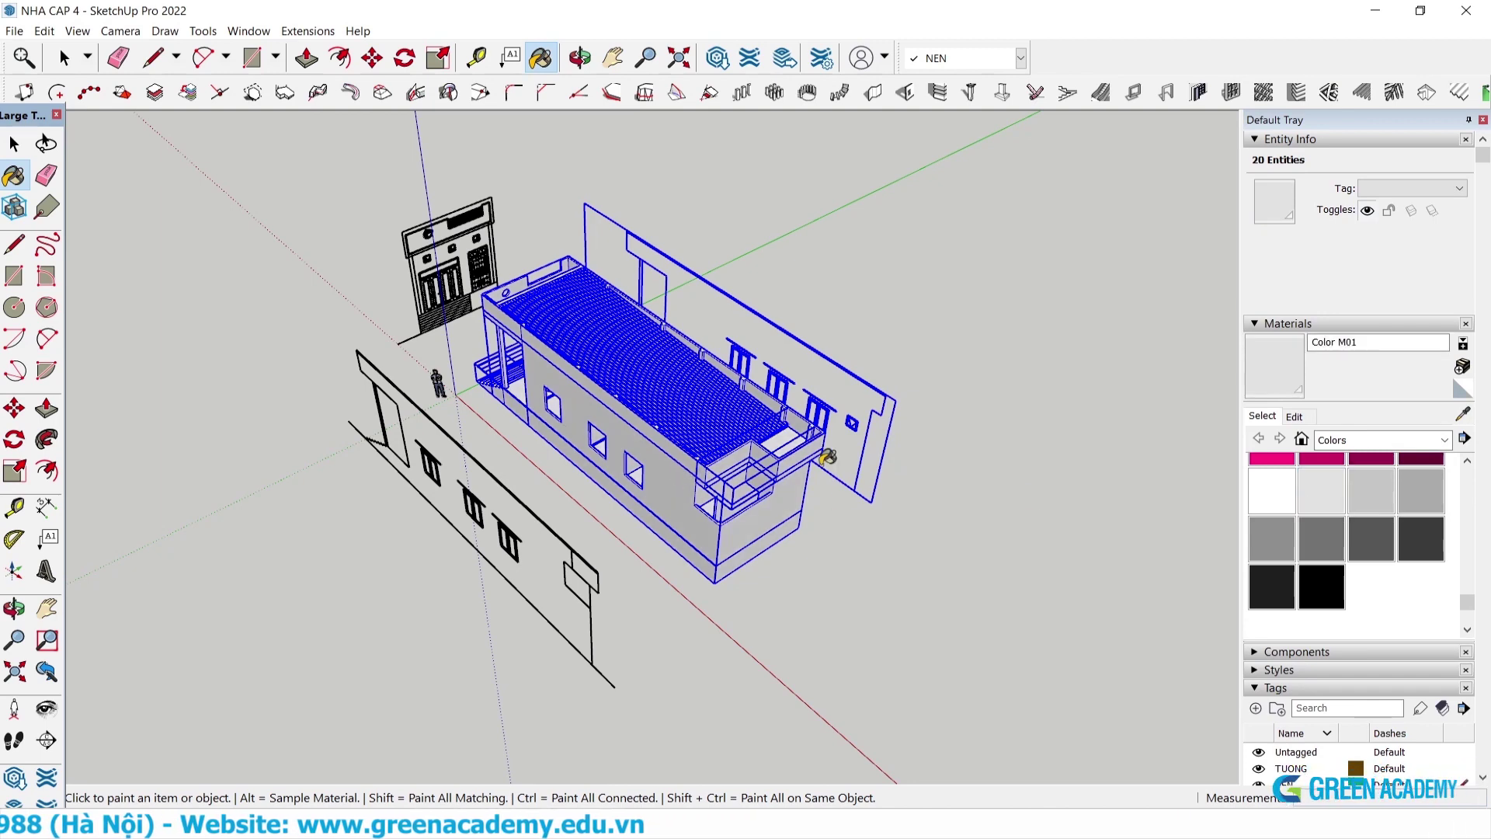
{"action": "scroll", "coordinate": [827, 457], "scroll_direction": "up", "scroll_amount": 3}
{"action": "scroll", "coordinate": [712, 419], "scroll_direction": "up", "scroll_amount": 3}
{"action": "key", "text": "space"}
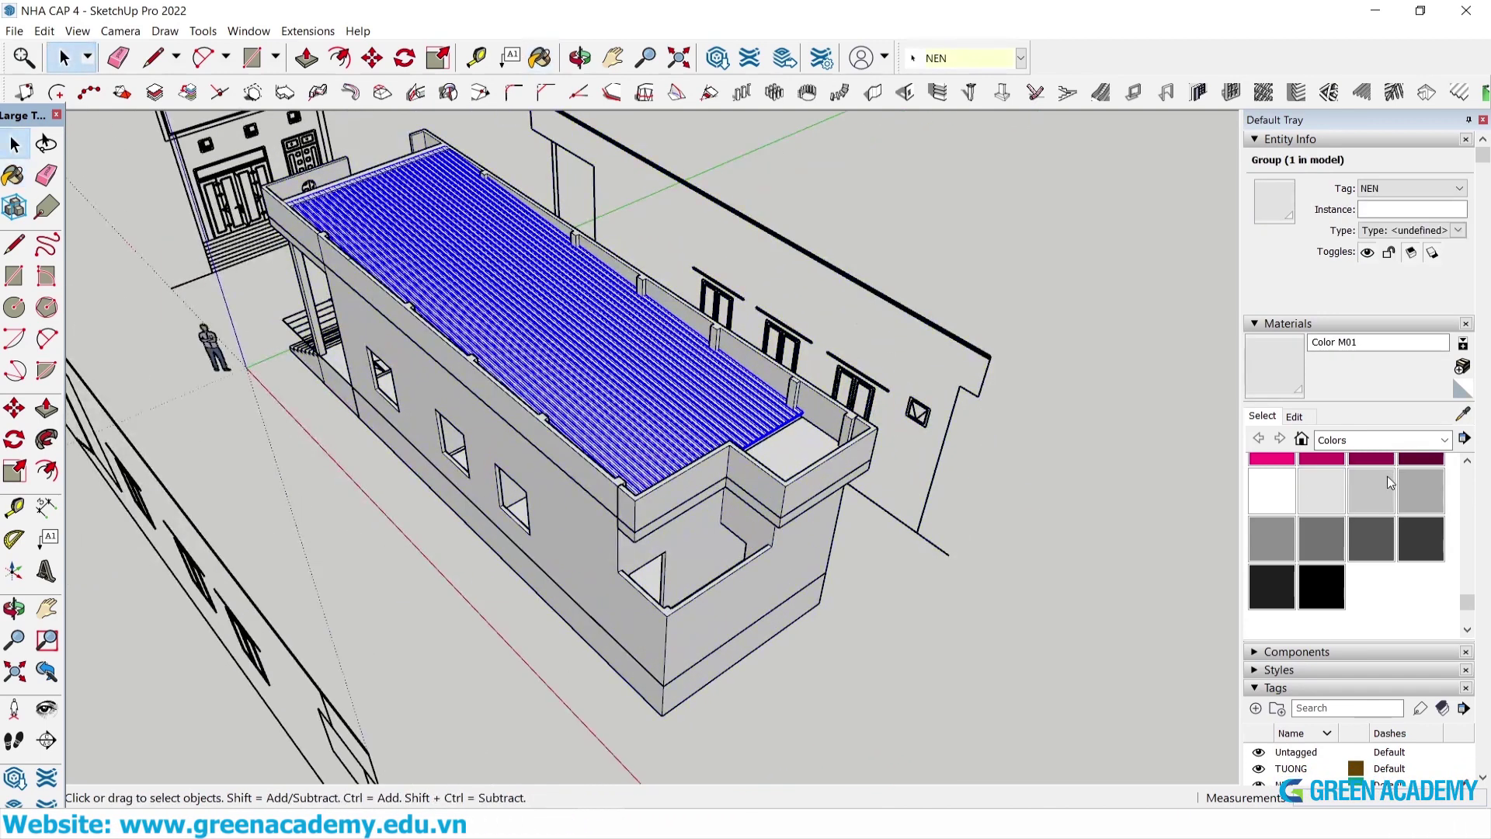
Paint the corrugated roof deck with the light cyan Color H01 material.
{"action": "scroll", "coordinate": [1410, 547], "scroll_direction": "up", "scroll_amount": 3}
{"action": "scroll", "coordinate": [1416, 557], "scroll_direction": "up", "scroll_amount": 3}
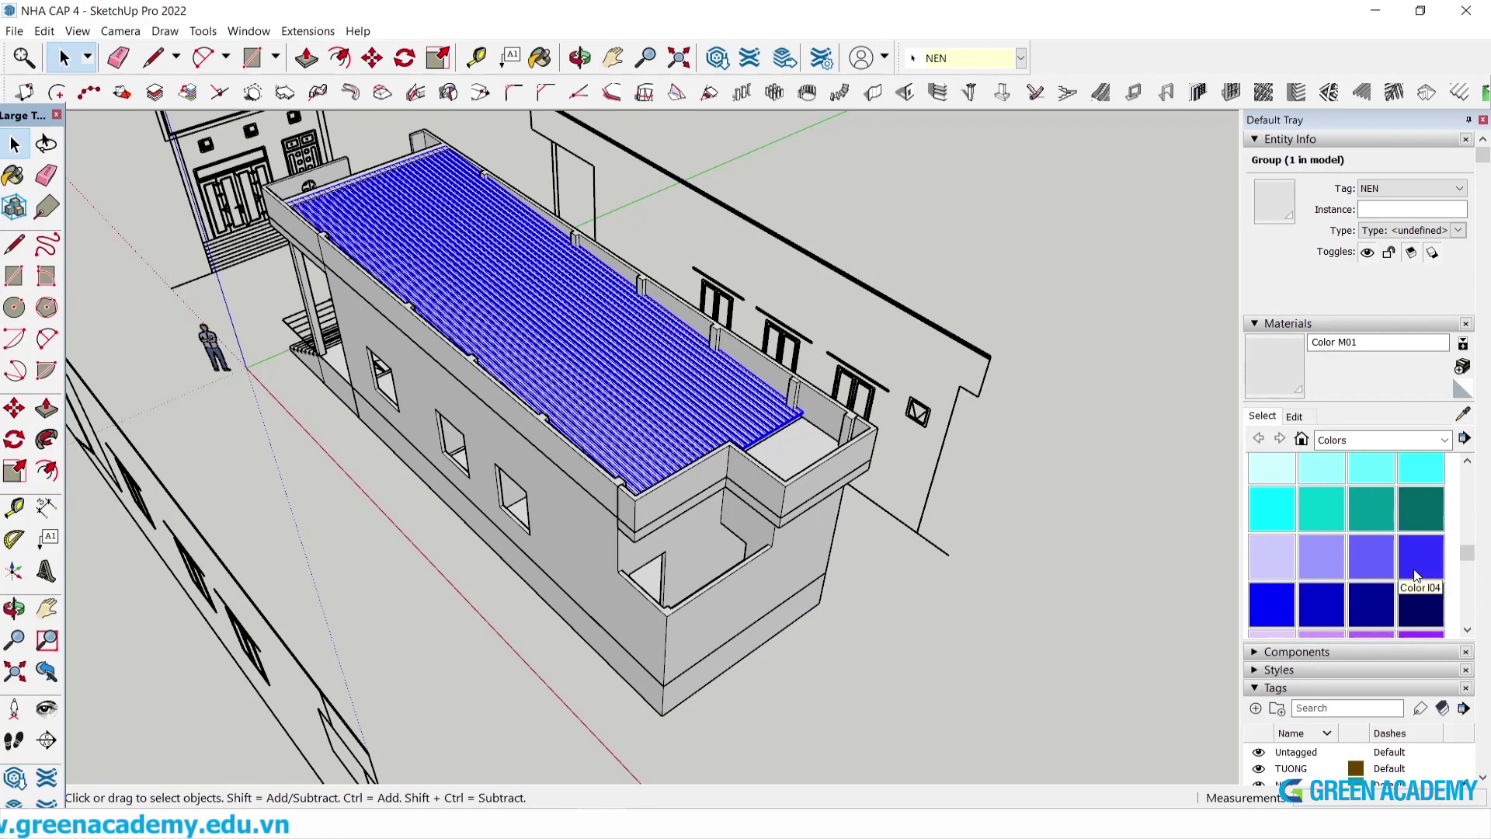
{"action": "scroll", "coordinate": [1419, 583], "scroll_direction": "up", "scroll_amount": 2}
{"action": "scroll", "coordinate": [1397, 593], "scroll_direction": "up", "scroll_amount": 2}
{"action": "scroll", "coordinate": [1402, 584], "scroll_direction": "up", "scroll_amount": 1}
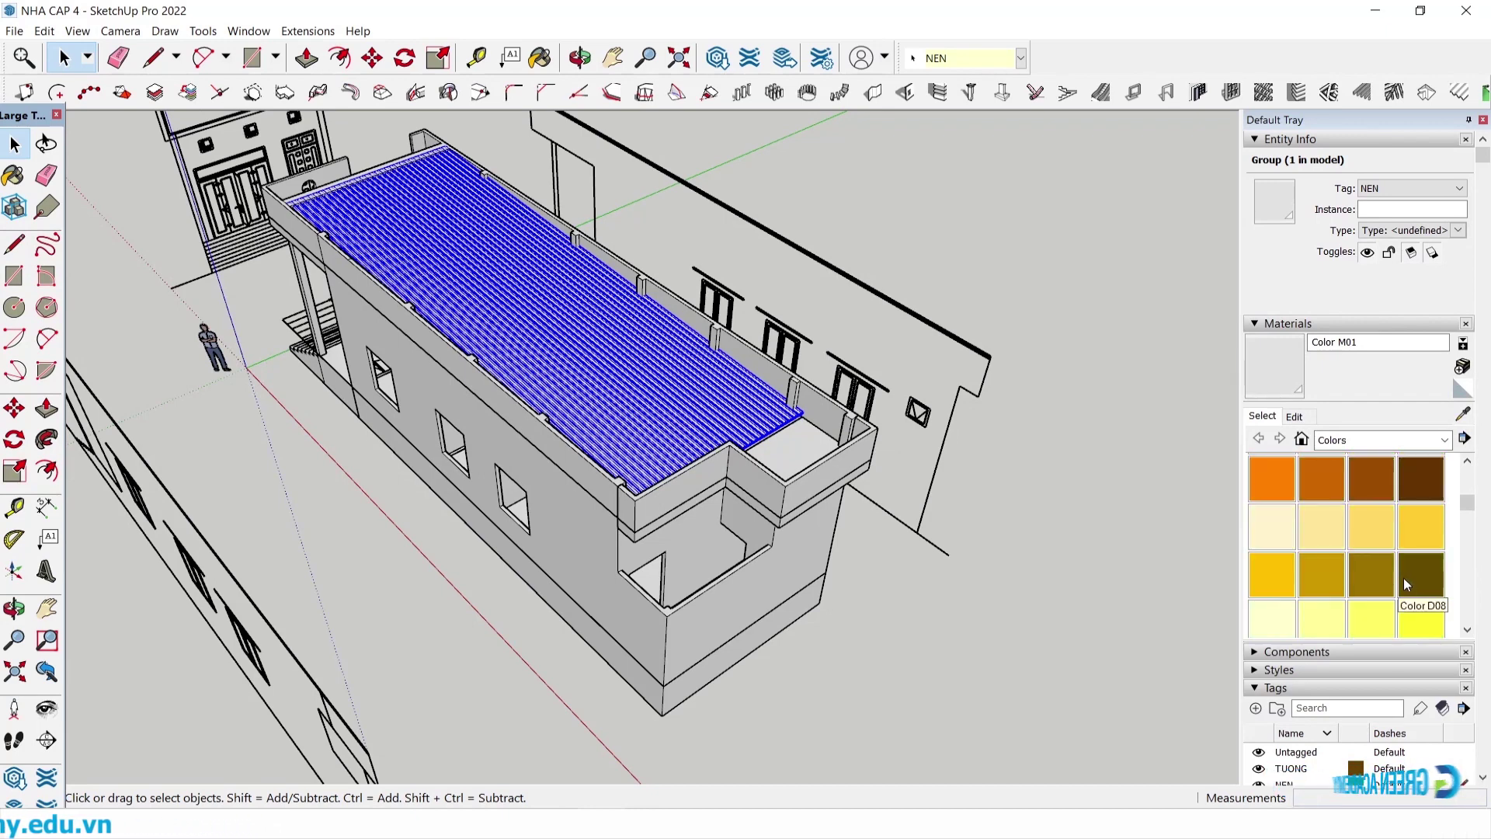
{"action": "scroll", "coordinate": [1407, 572], "scroll_direction": "down", "scroll_amount": 3}
{"action": "scroll", "coordinate": [1414, 564], "scroll_direction": "down", "scroll_amount": 3}
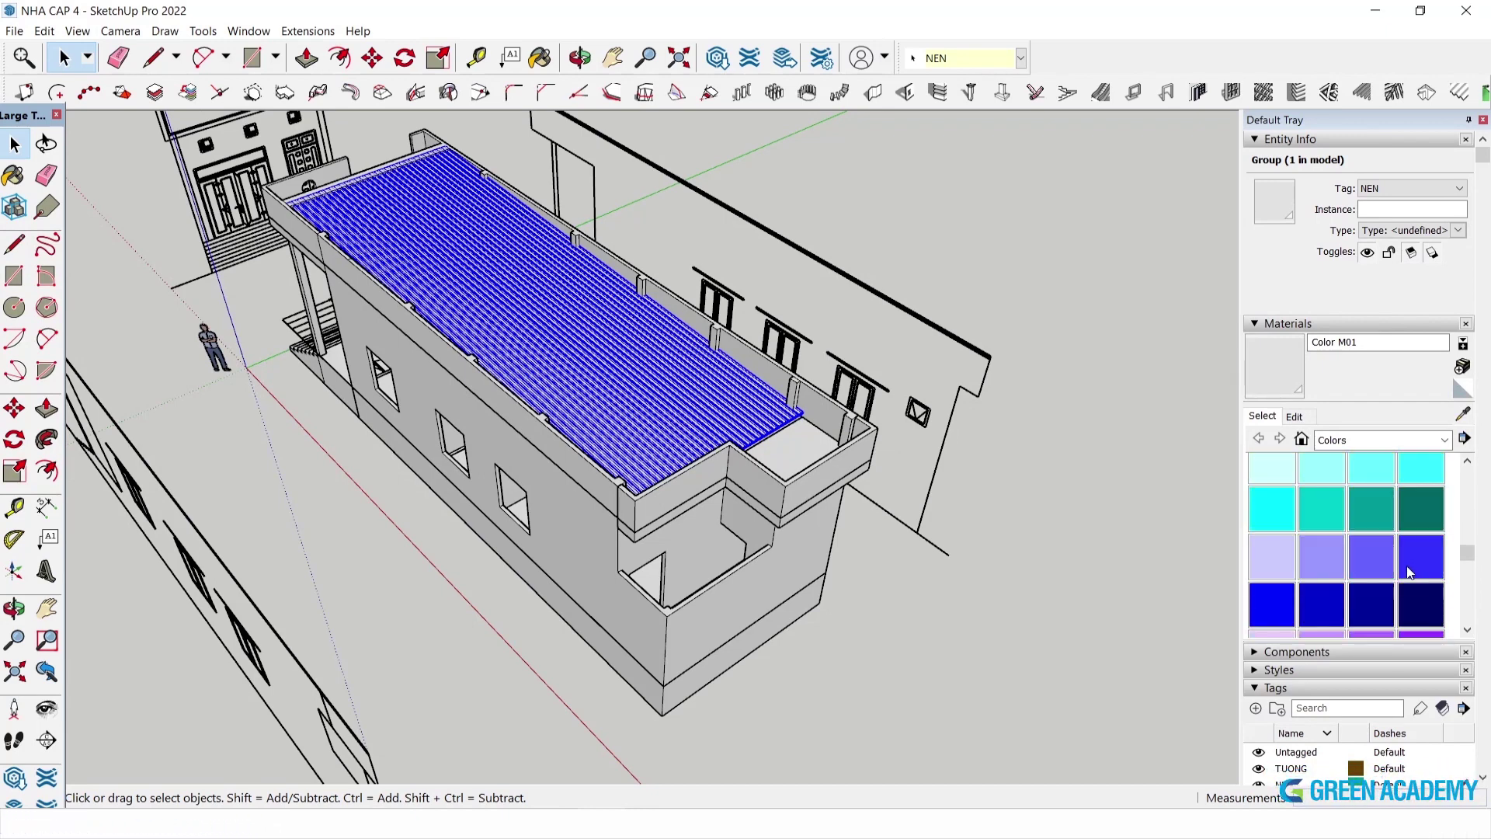
{"action": "scroll", "coordinate": [1372, 556], "scroll_direction": "down", "scroll_amount": 2}
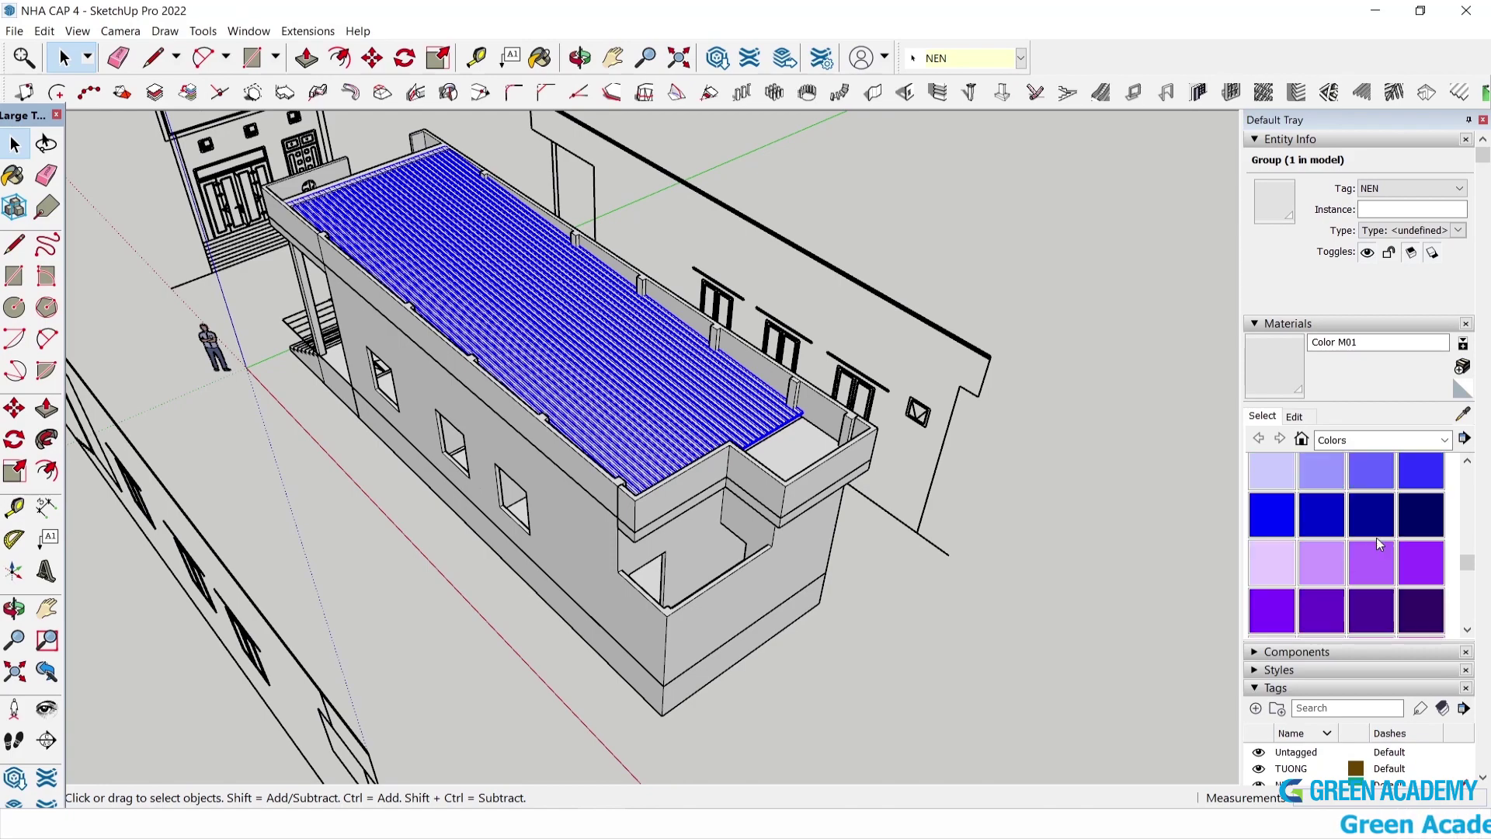
{"action": "scroll", "coordinate": [1368, 538], "scroll_direction": "up", "scroll_amount": 3}
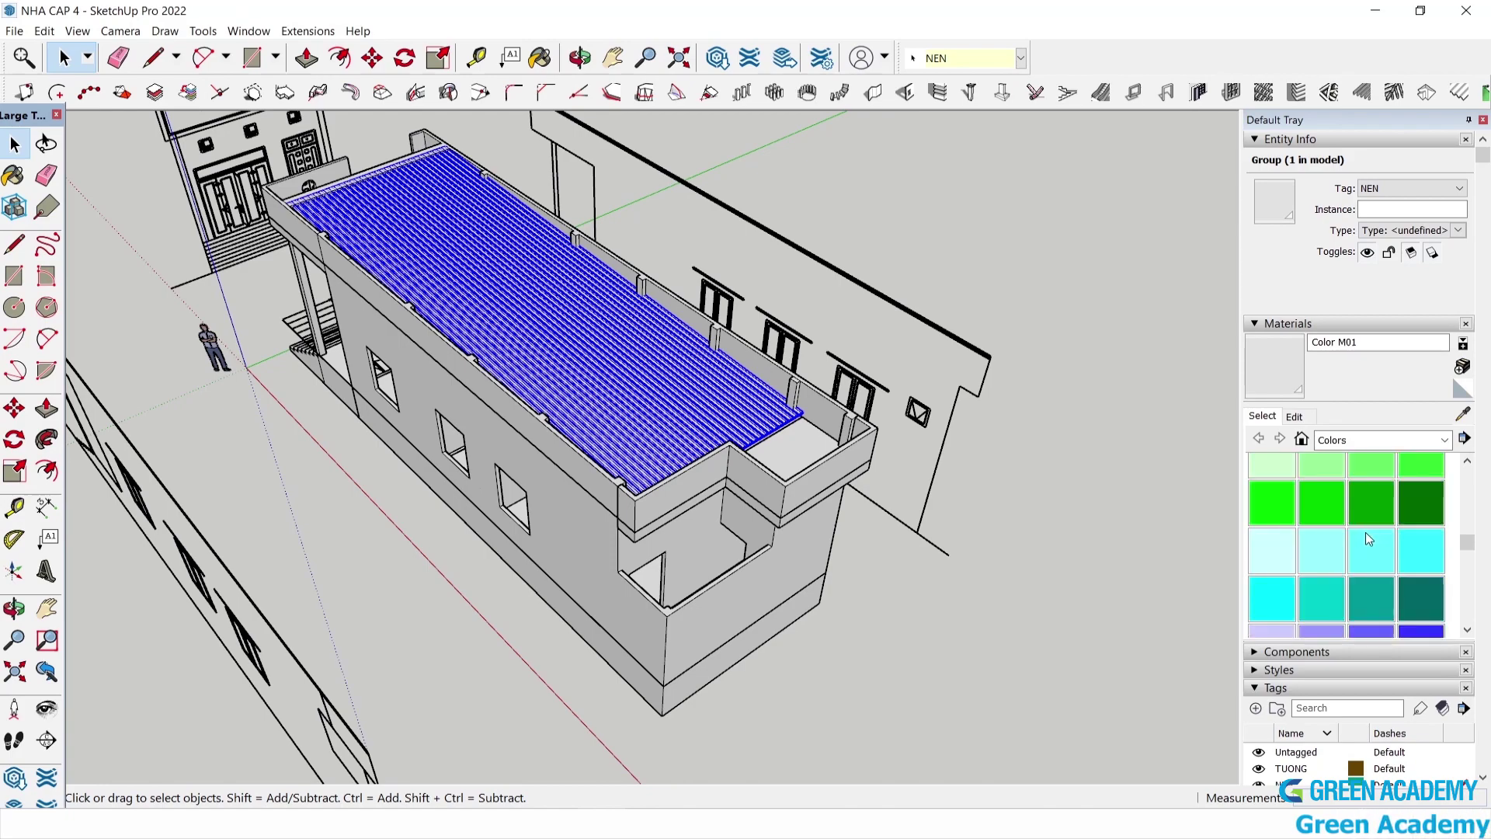
{"action": "left_click", "coordinate": [703, 381]}
{"action": "scroll", "coordinate": [725, 432], "scroll_direction": "up", "scroll_amount": 2}
{"action": "scroll", "coordinate": [789, 423], "scroll_direction": "up", "scroll_amount": 3}
{"action": "scroll", "coordinate": [792, 423], "scroll_direction": "up", "scroll_amount": 3}
{"action": "key", "text": "space"}
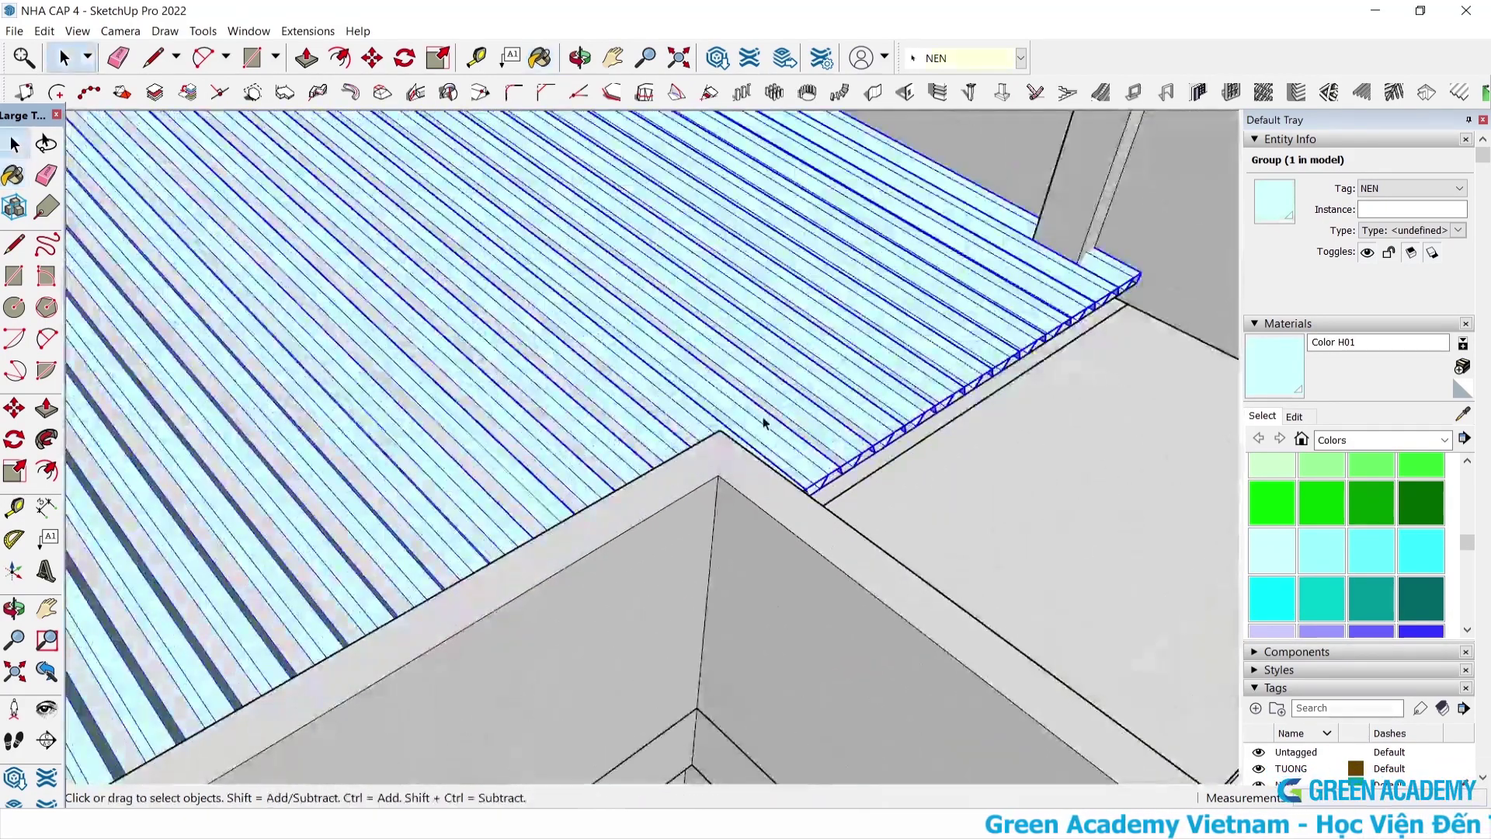
{"action": "scroll", "coordinate": [763, 421], "scroll_direction": "down", "scroll_amount": 5}
{"action": "scroll", "coordinate": [647, 346], "scroll_direction": "up", "scroll_amount": 1}
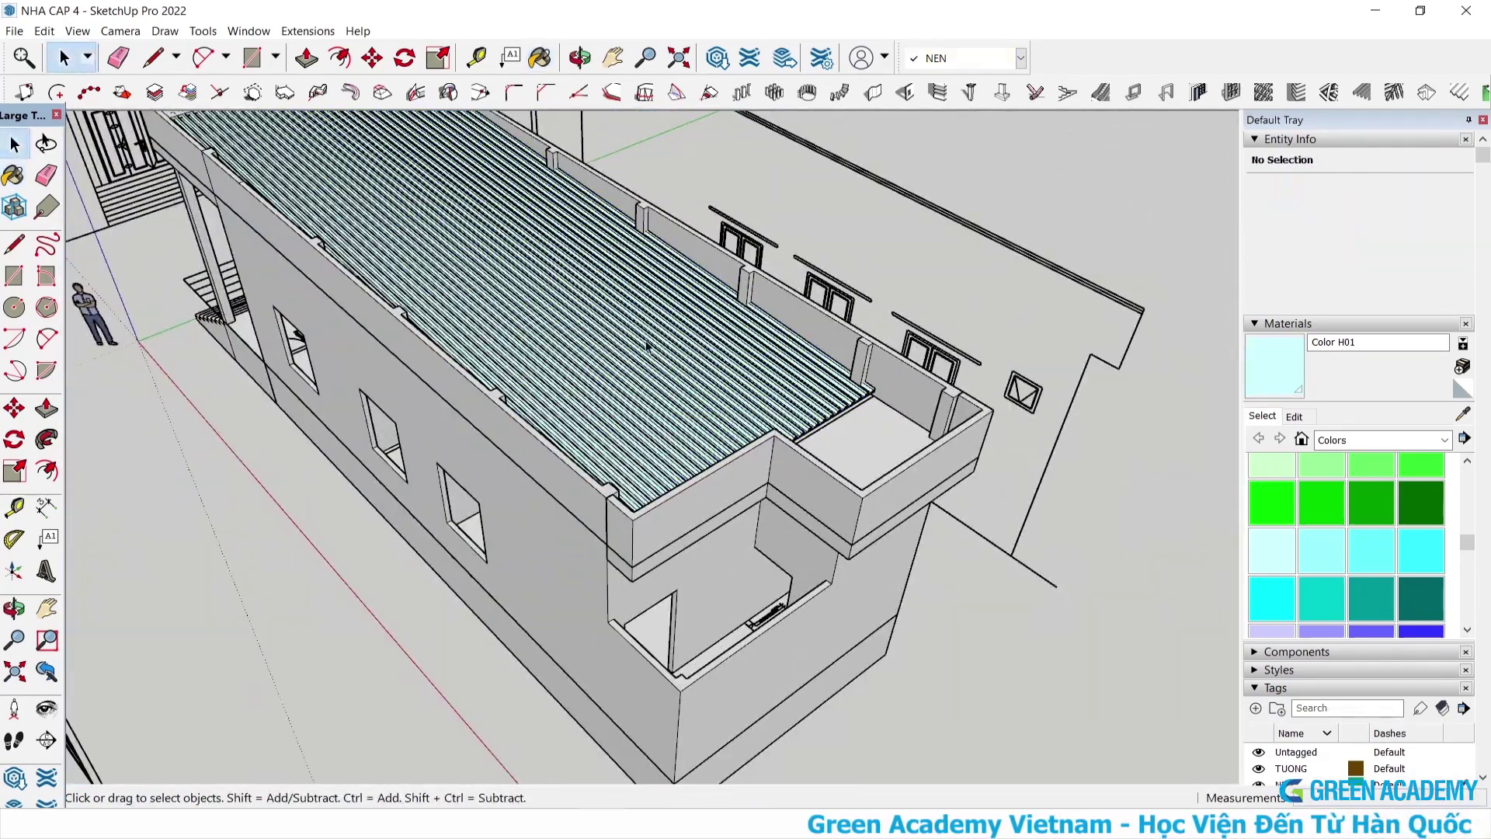
{"action": "middle_click_drag", "start_coordinate": [705, 306], "coordinate": [660, 780]}
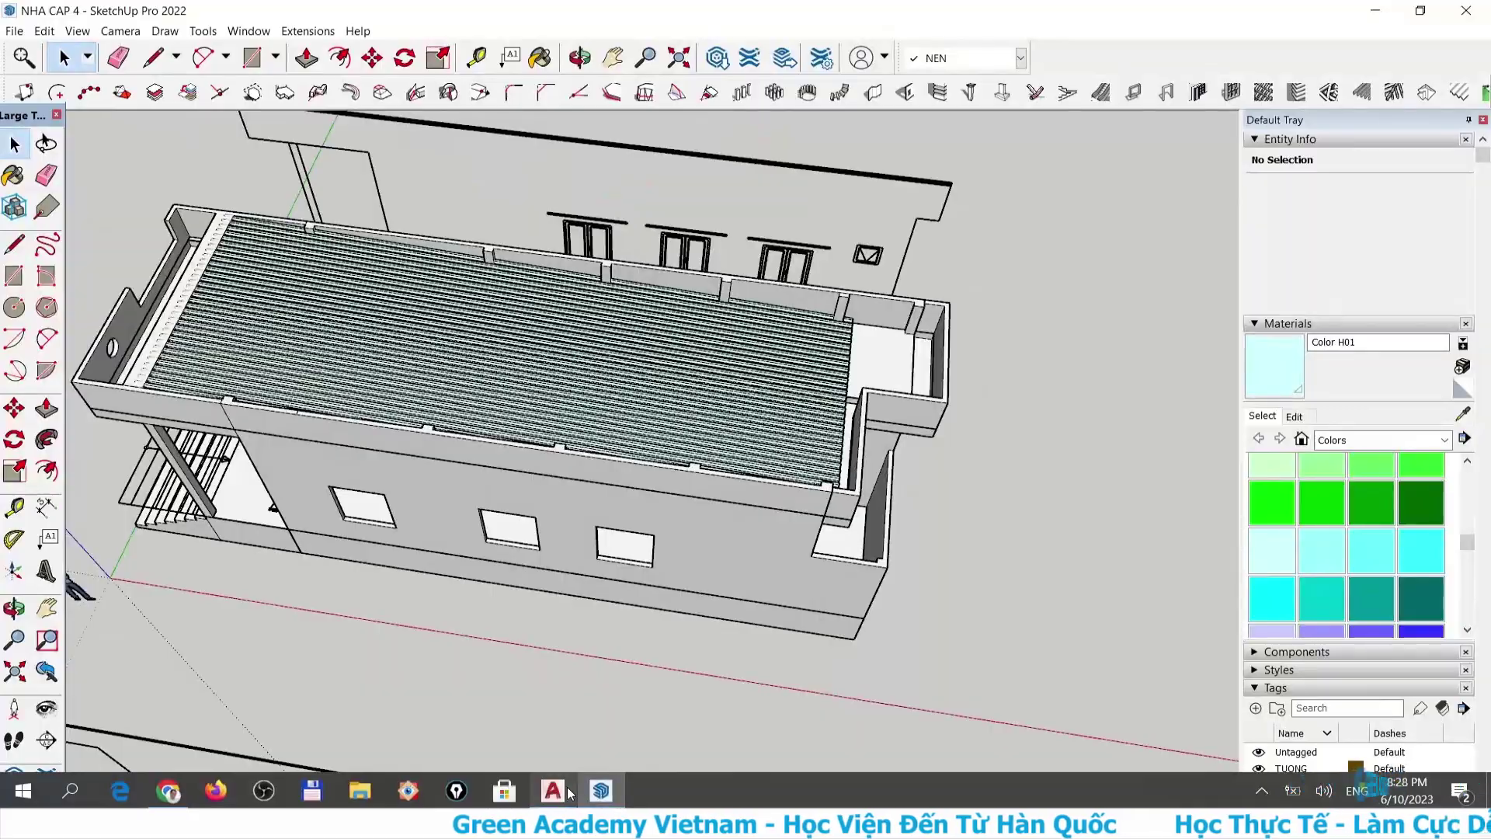
In AutoCAD, measure the purlin block with DIST: 40 wide, 80 tall.
{"action": "left_click", "coordinate": [553, 791]}
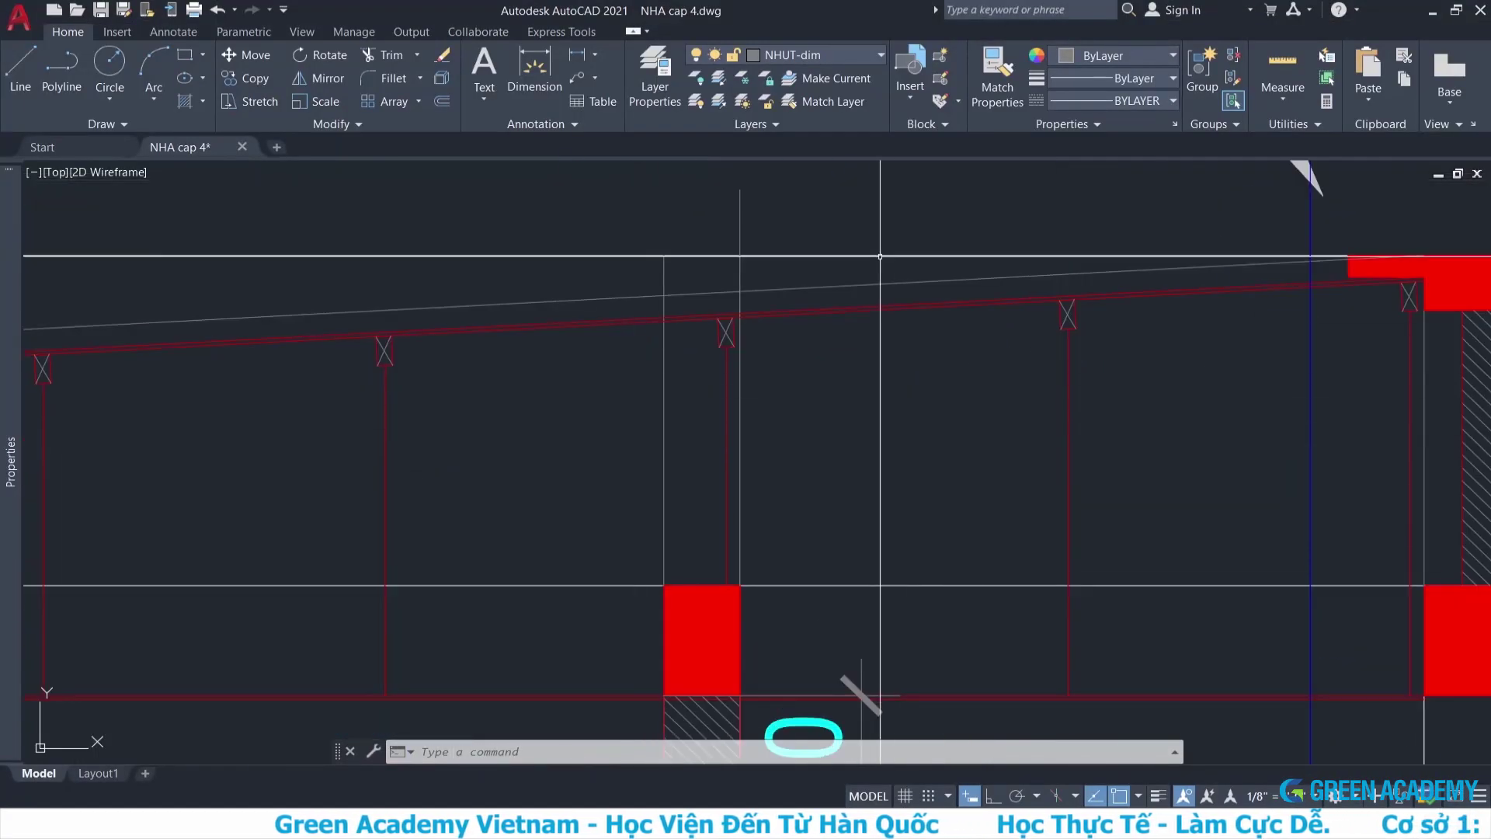
{"action": "scroll", "coordinate": [1460, 249], "scroll_direction": "up", "scroll_amount": 4}
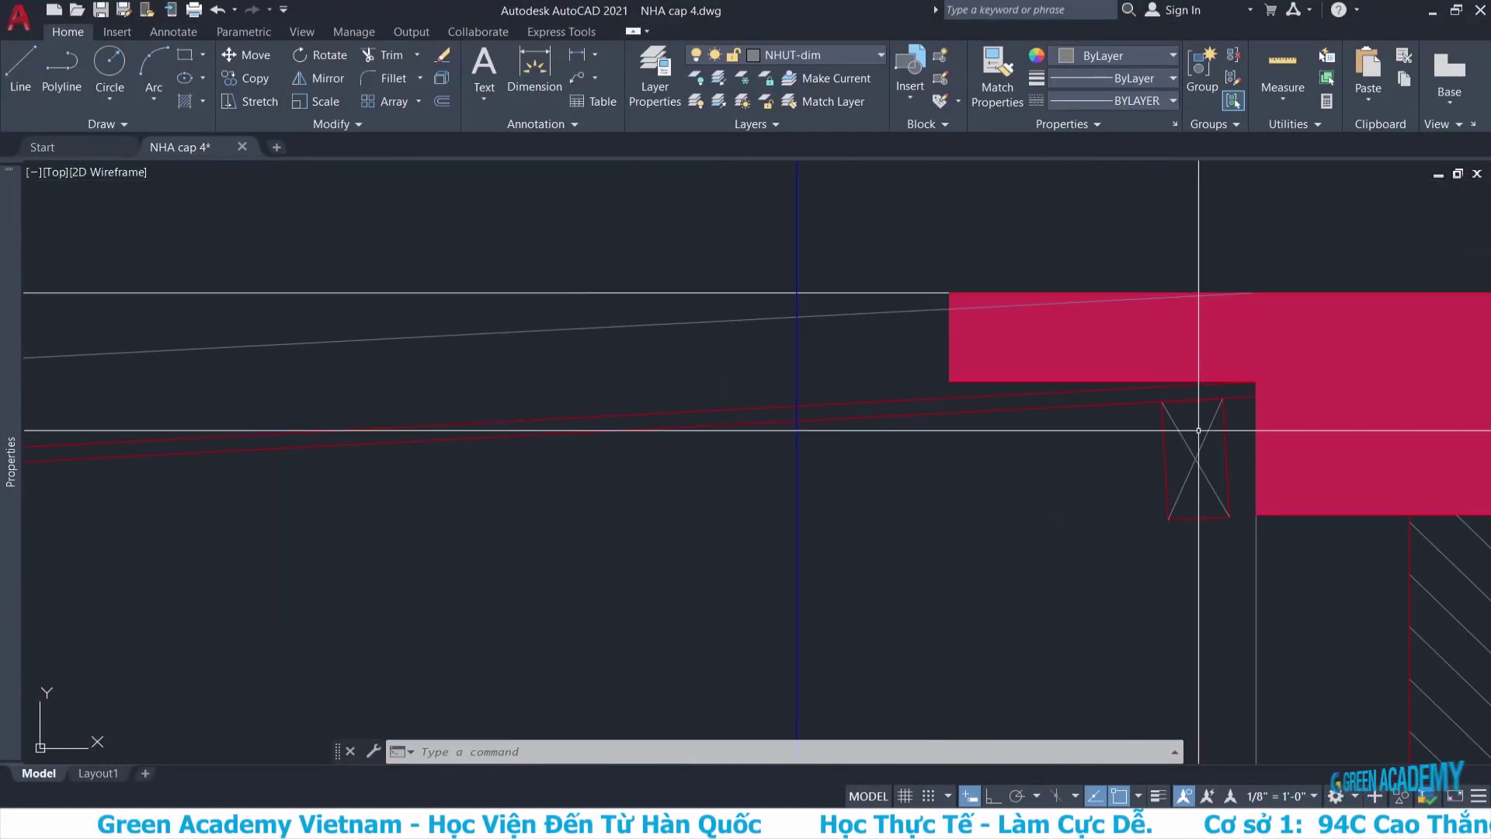
{"action": "type", "text": "di"}
{"action": "key", "text": "Return"}
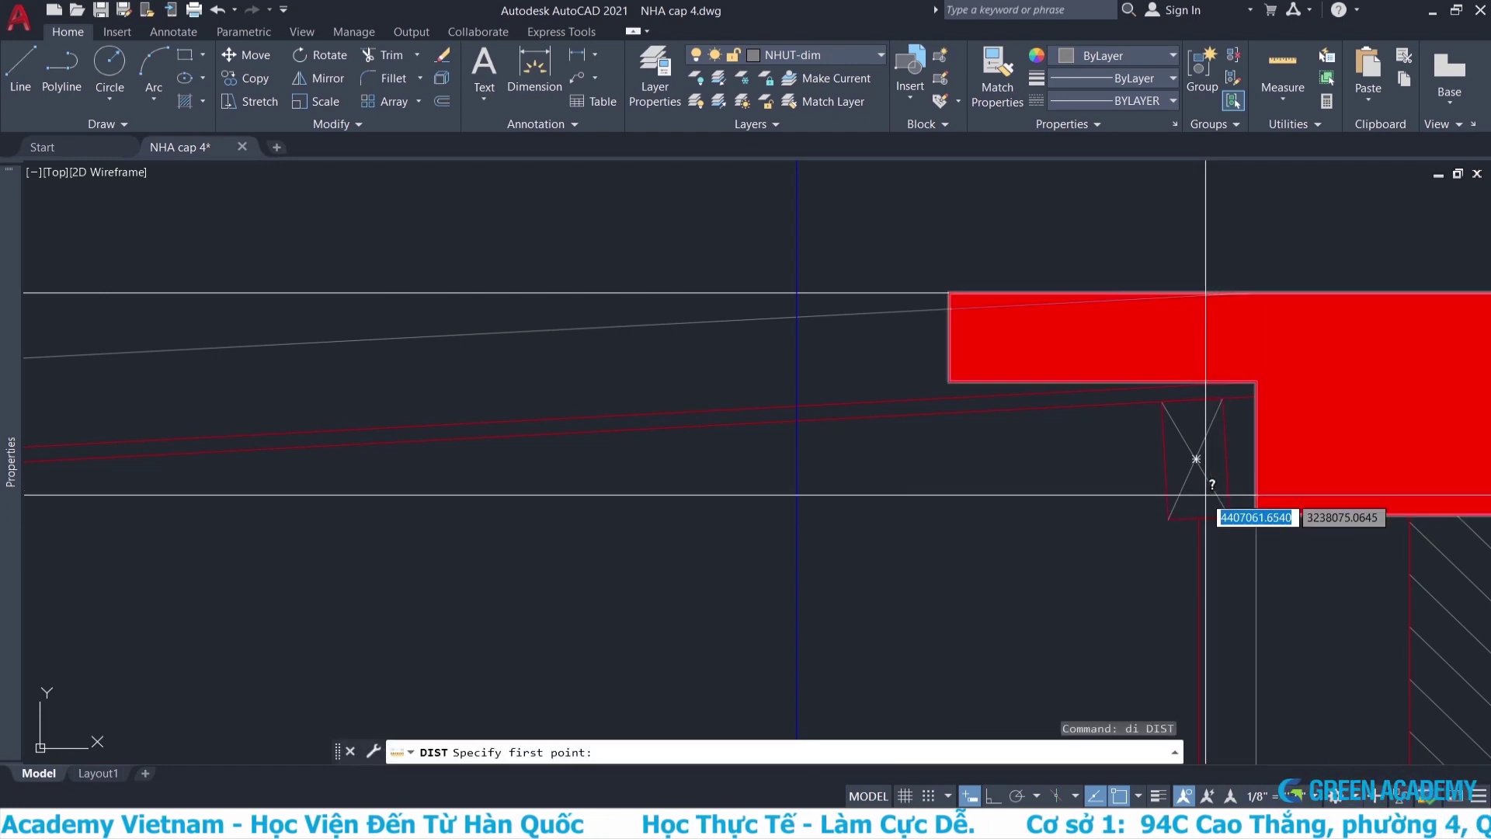
{"action": "left_click", "coordinate": [1168, 518]}
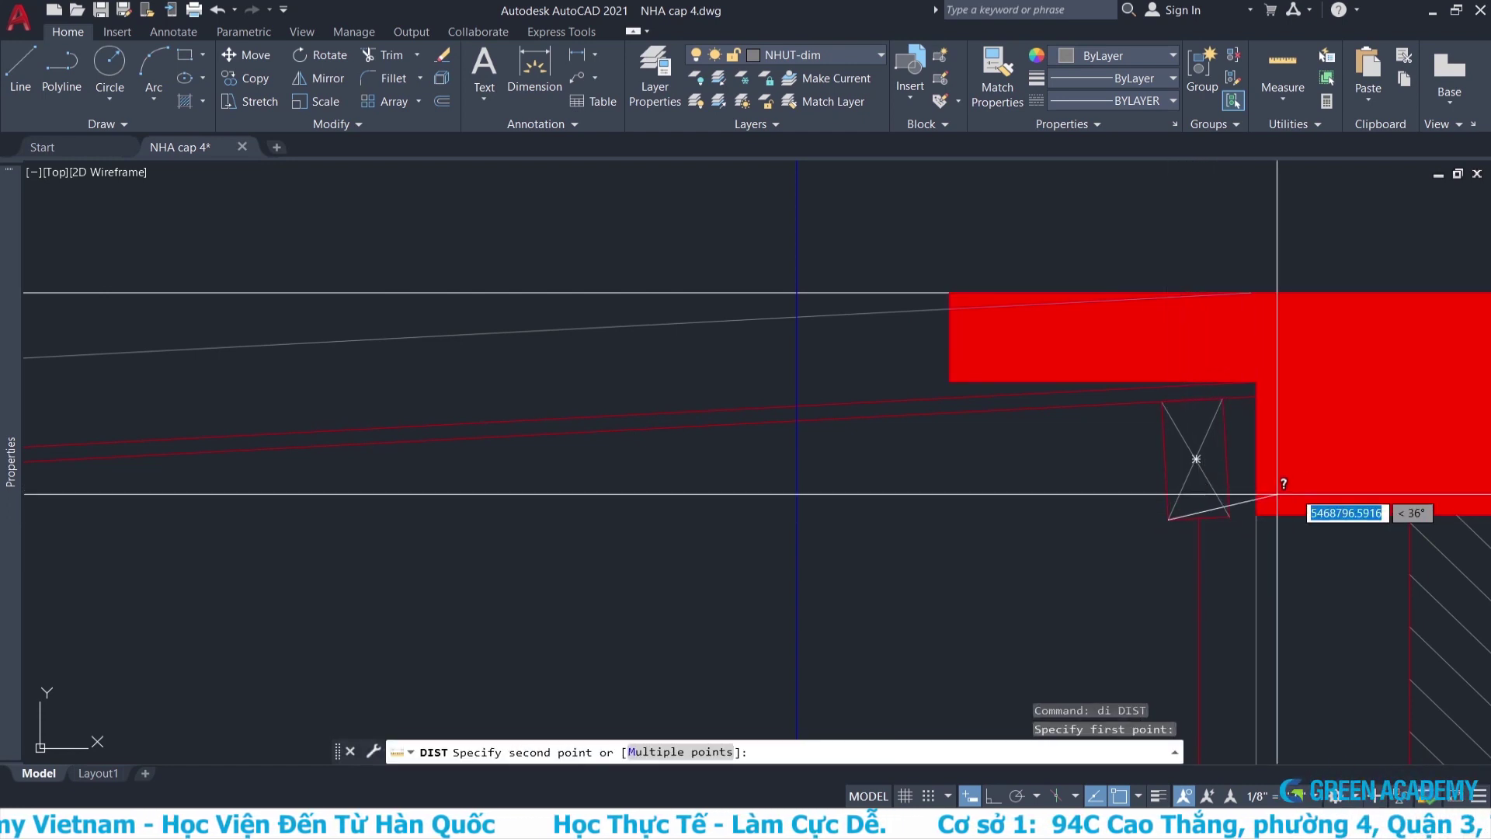
{"action": "left_click", "coordinate": [1231, 514]}
{"action": "key", "text": "Return"}
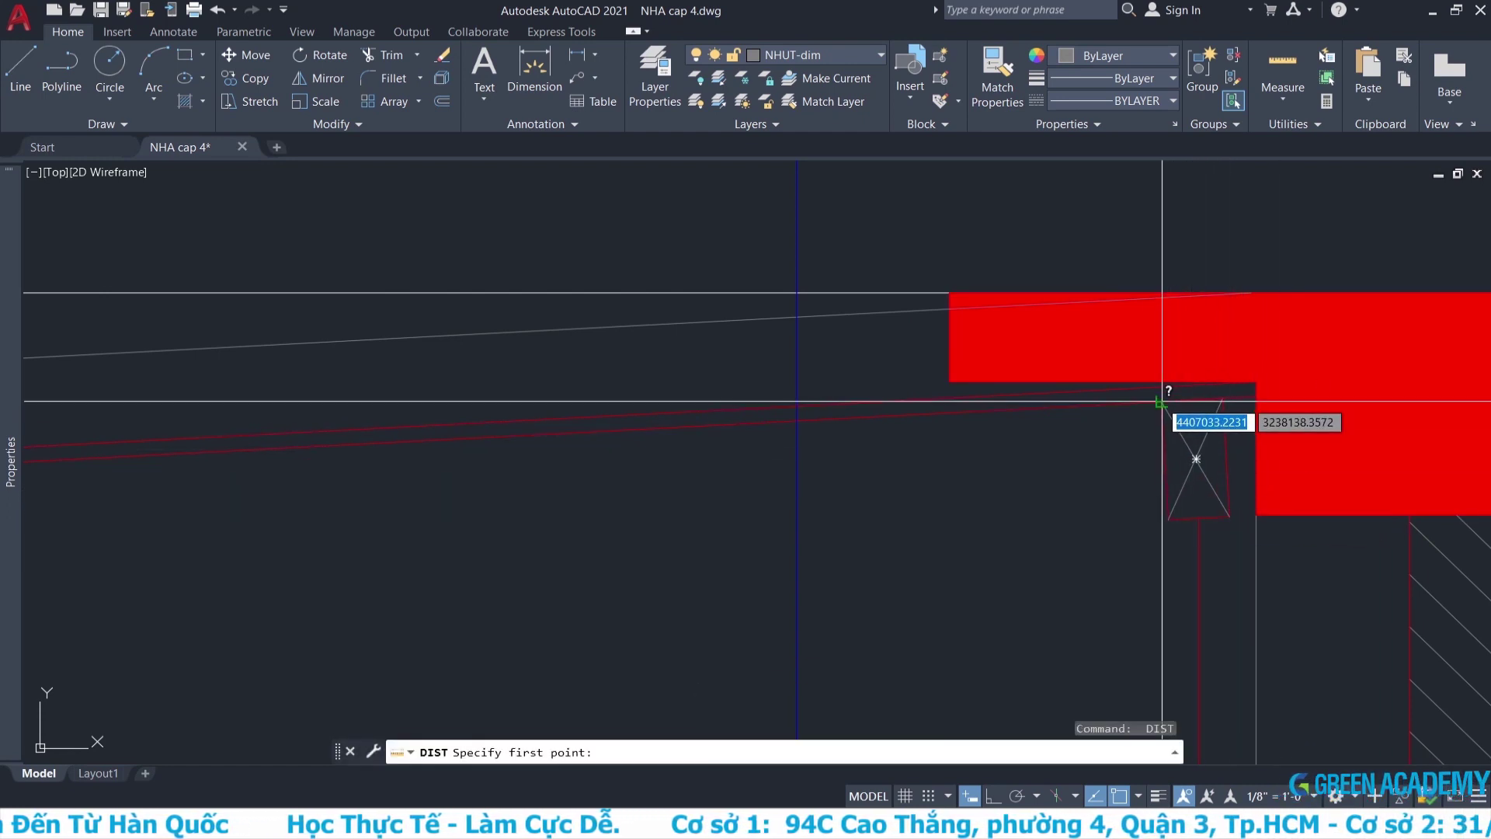
{"action": "left_click", "coordinate": [1162, 402]}
{"action": "left_click", "coordinate": [1168, 517]}
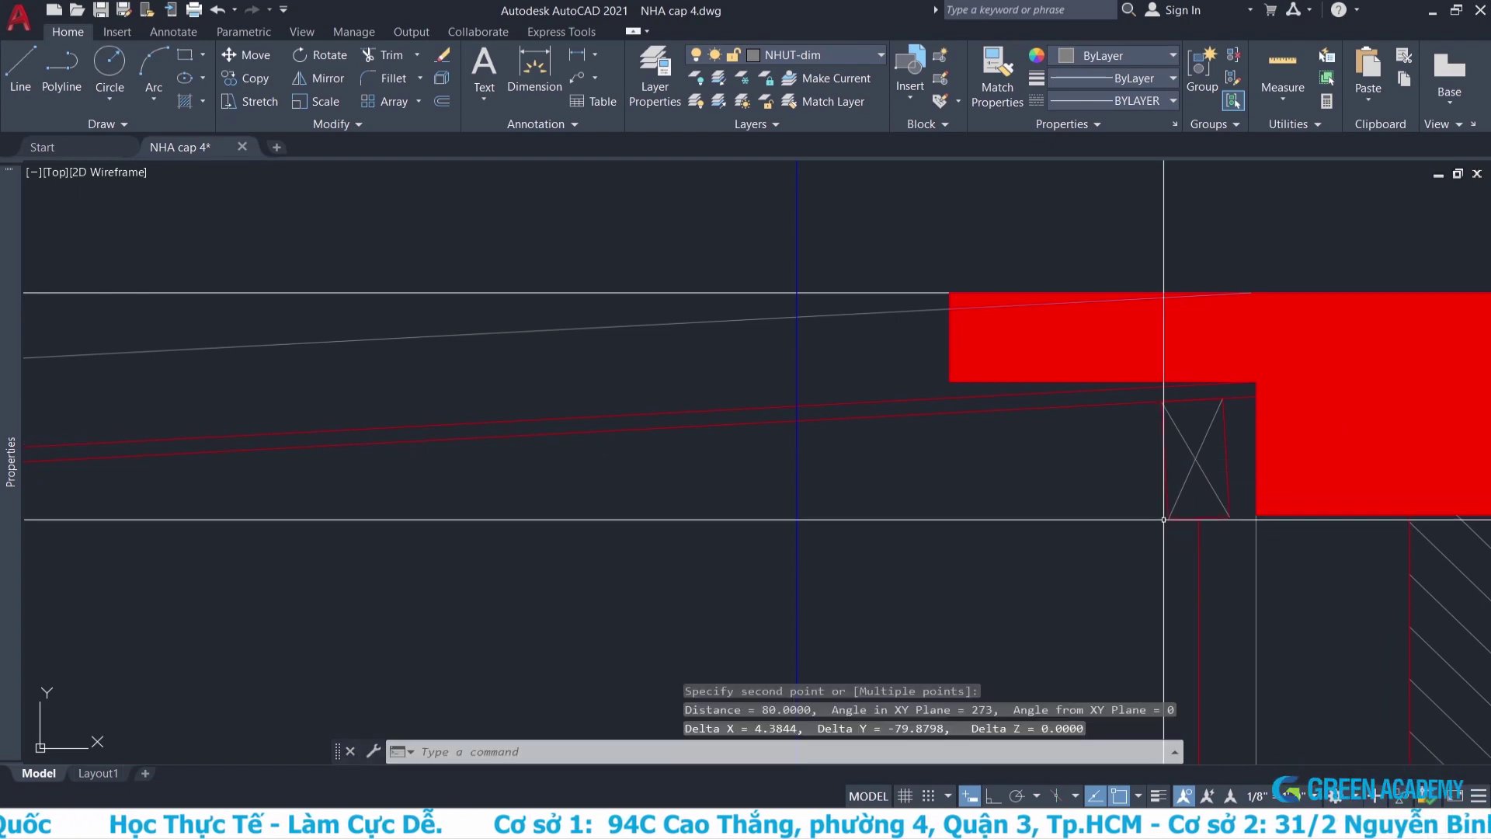
{"action": "key", "text": "Escape"}
Measure the 900 spacing between two purlin joints and review the roof end detail.
{"action": "scroll", "coordinate": [862, 423], "scroll_direction": "down", "scroll_amount": 5}
{"action": "scroll", "coordinate": [920, 360], "scroll_direction": "down", "scroll_amount": 5}
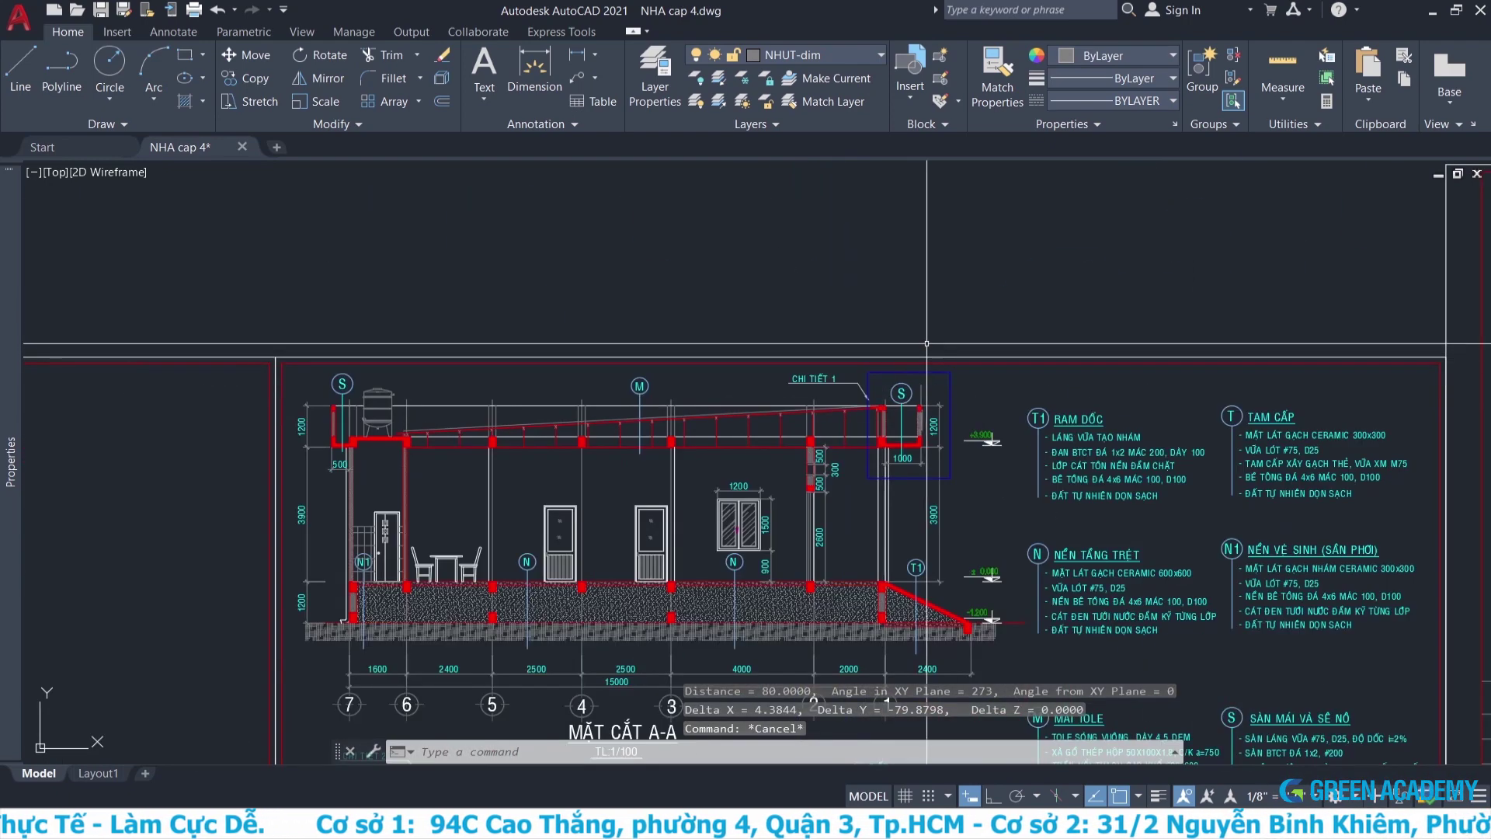
{"action": "scroll", "coordinate": [854, 412], "scroll_direction": "up", "scroll_amount": 7}
{"action": "scroll", "coordinate": [1004, 298], "scroll_direction": "up", "scroll_amount": 3}
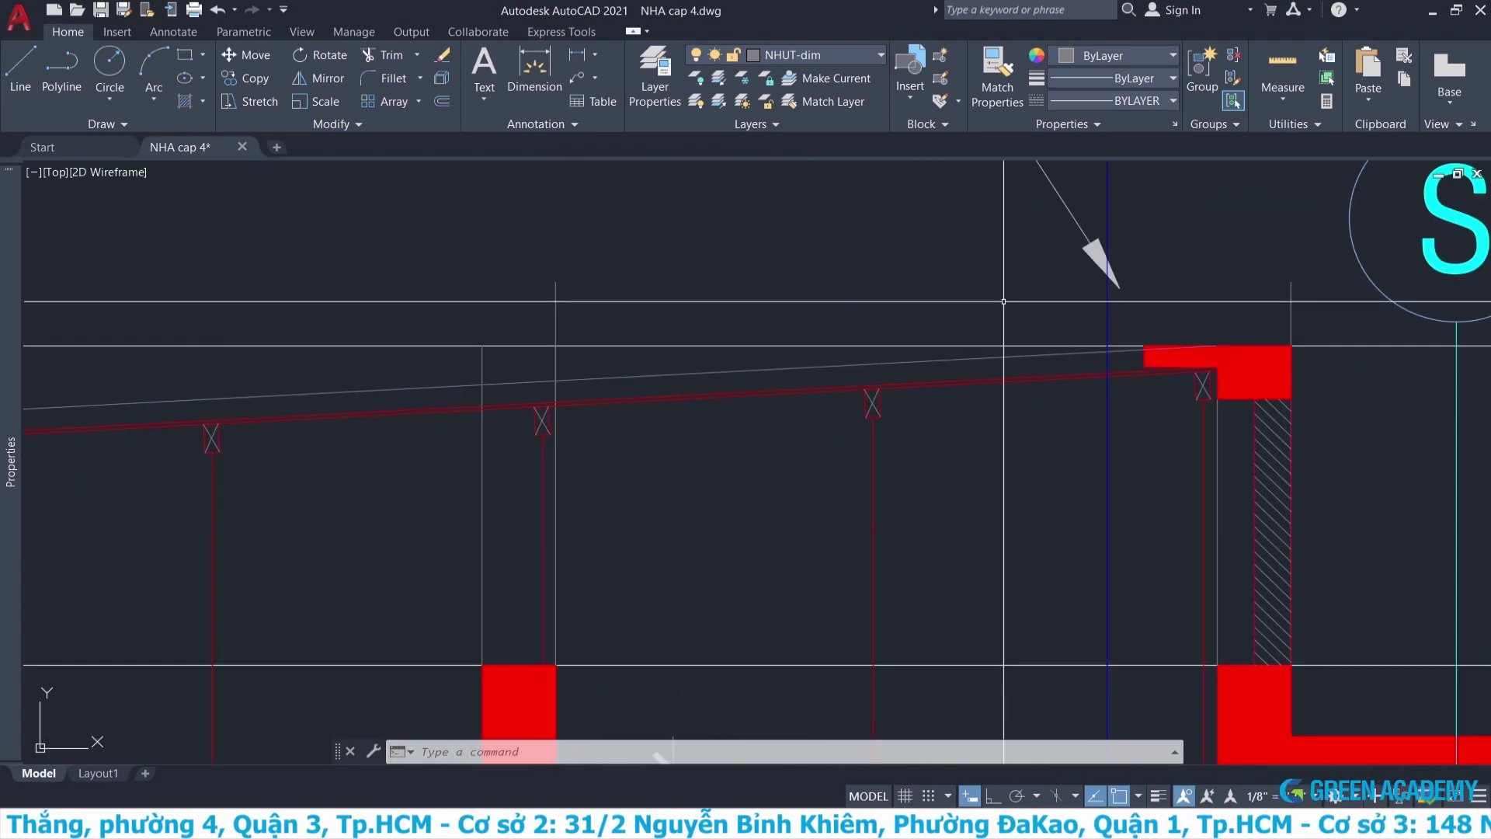
{"action": "type", "text": "di"}
{"action": "key", "text": "Return"}
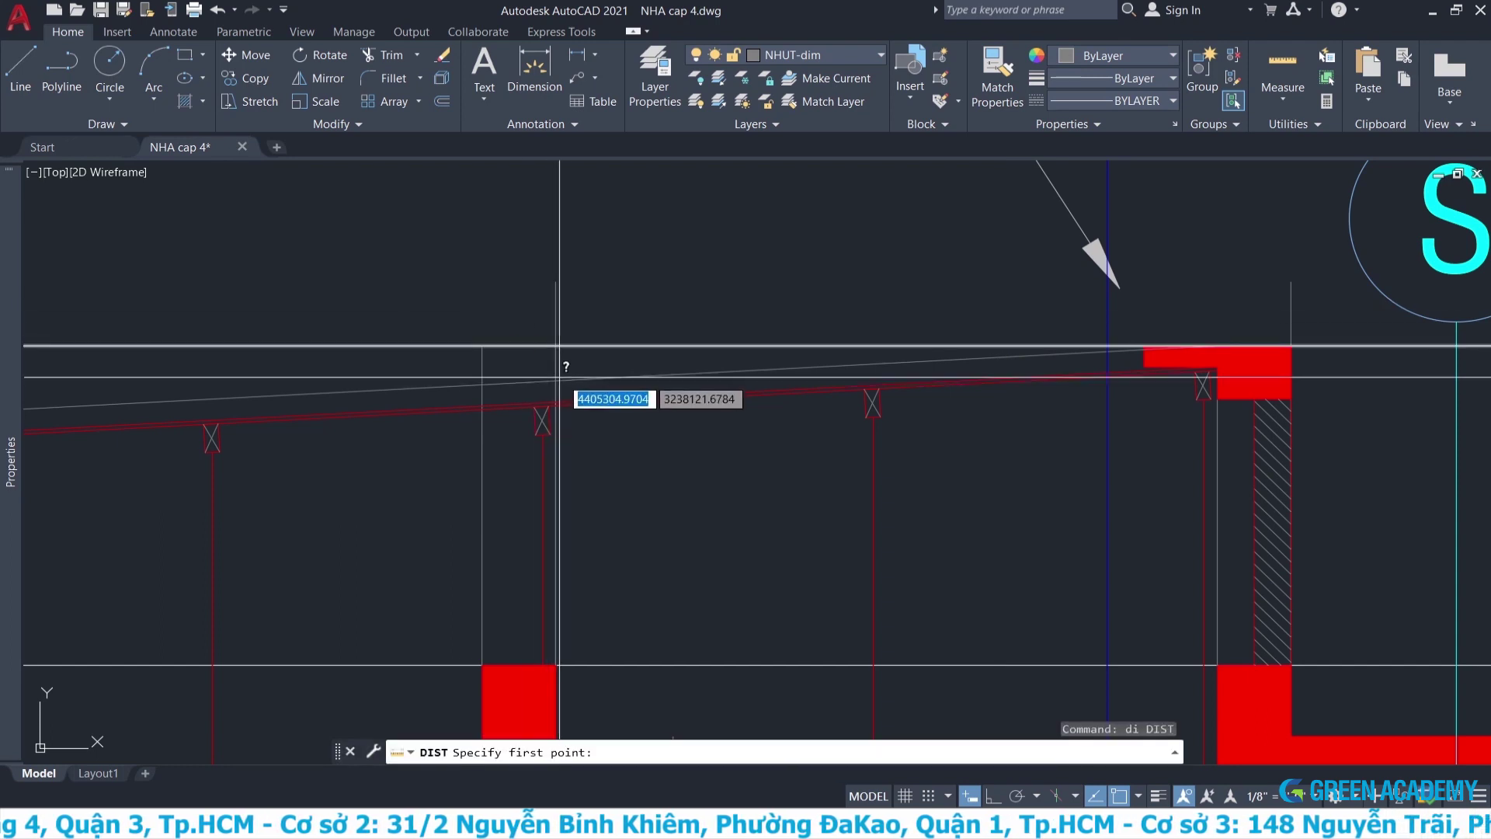
{"action": "scroll", "coordinate": [571, 376], "scroll_direction": "up", "scroll_amount": 4}
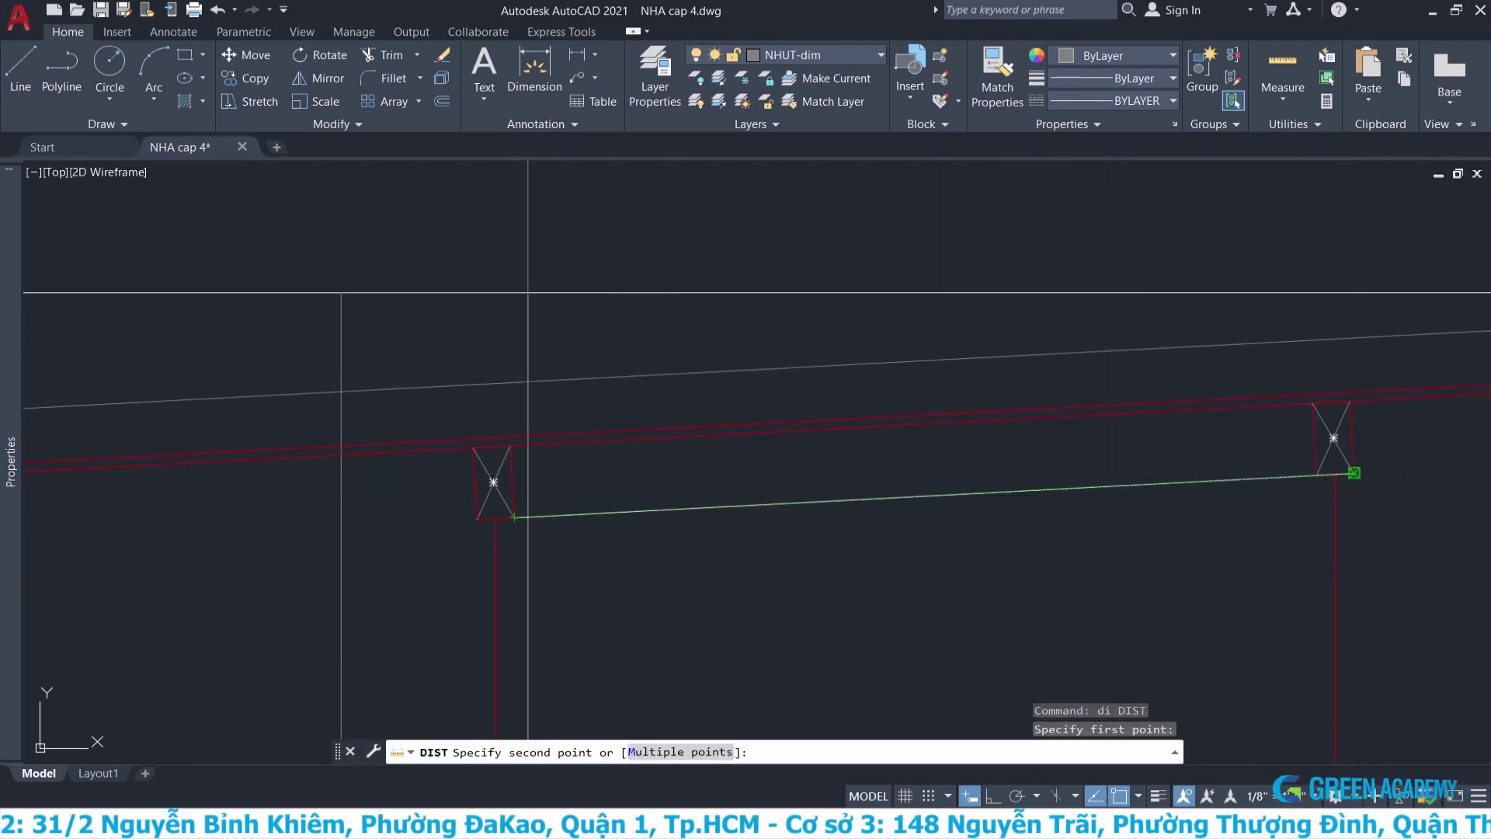
{"action": "left_click", "coordinate": [1354, 473]}
{"action": "key", "text": "Escape"}
{"action": "scroll", "coordinate": [603, 283], "scroll_direction": "down", "scroll_amount": 3}
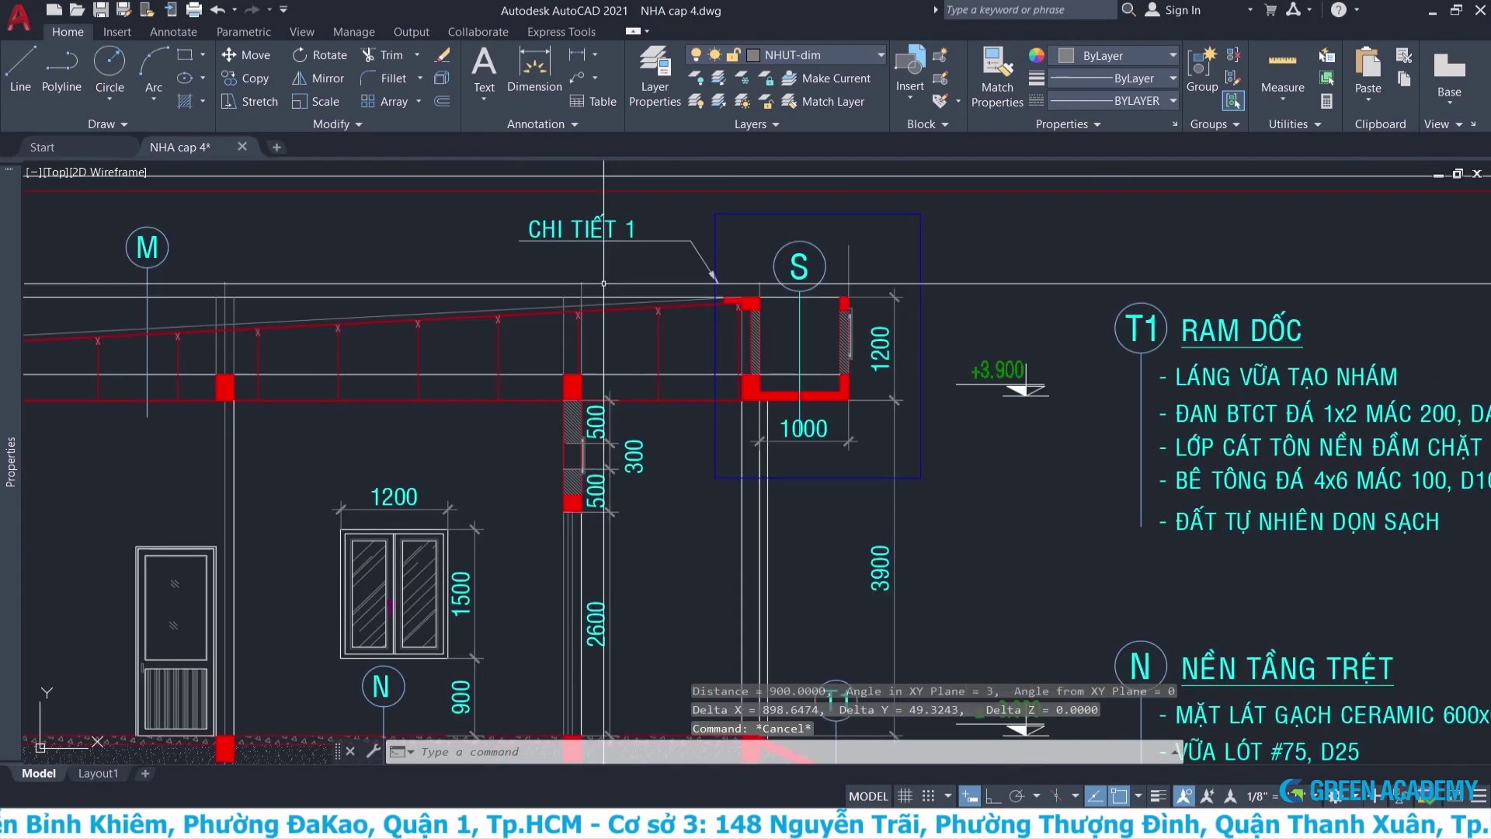
{"action": "mouse_move", "coordinate": [410, 392]}
{"action": "middle_mouse_down"}
{"action": "mouse_move", "coordinate": [734, 417]}
{"action": "mouse_move", "coordinate": [629, 446]}
{"action": "middle_mouse_up"}
{"action": "scroll", "coordinate": [931, 353], "scroll_direction": "up", "scroll_amount": 4}
{"action": "scroll", "coordinate": [910, 294], "scroll_direction": "up", "scroll_amount": 2}
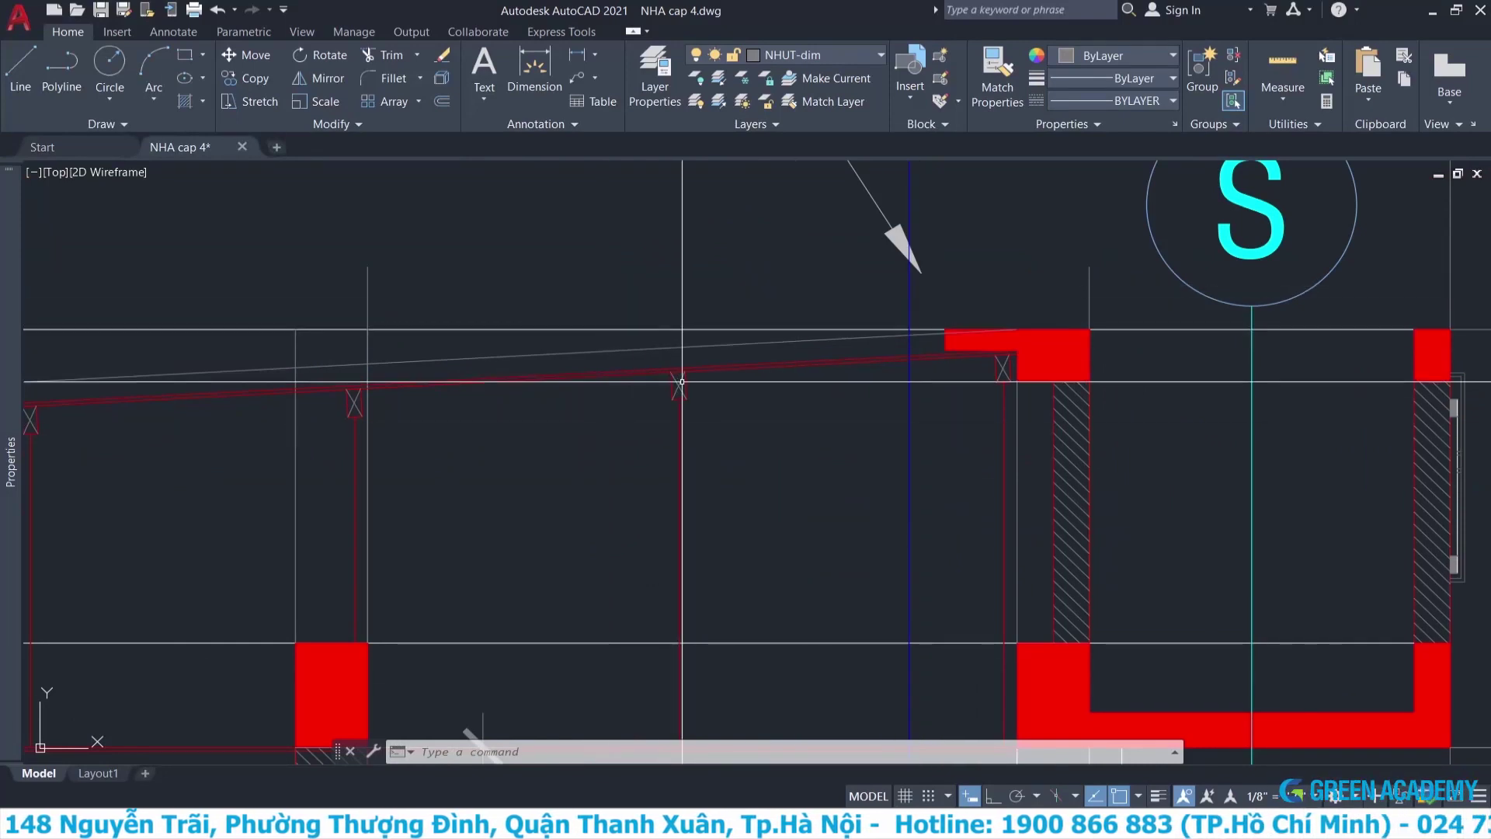
{"action": "scroll", "coordinate": [682, 369], "scroll_direction": "up", "scroll_amount": 6}
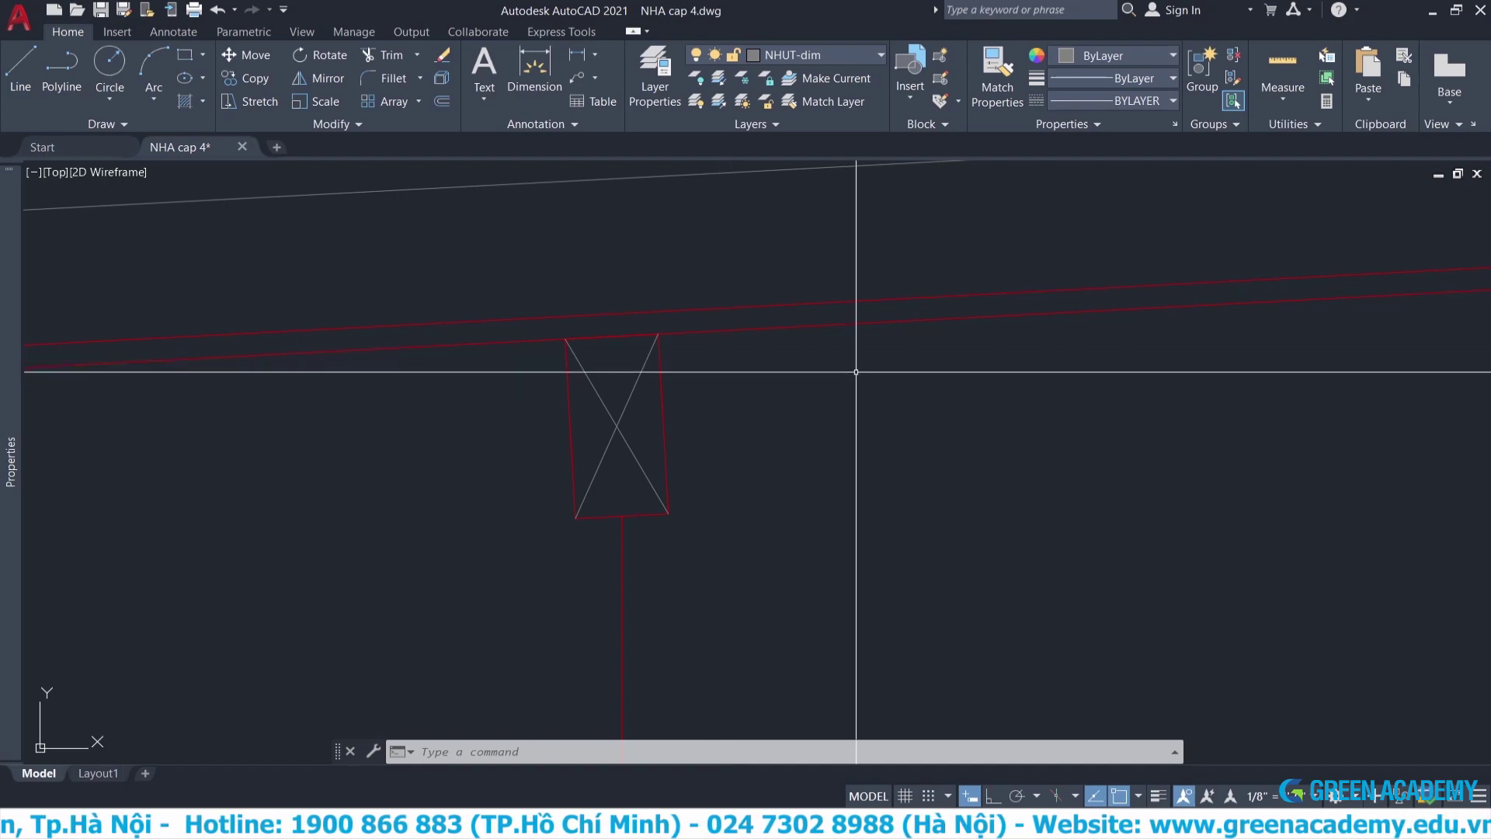
{"action": "scroll", "coordinate": [825, 361], "scroll_direction": "down", "scroll_amount": 3}
{"action": "scroll", "coordinate": [822, 368], "scroll_direction": "down", "scroll_amount": 4}
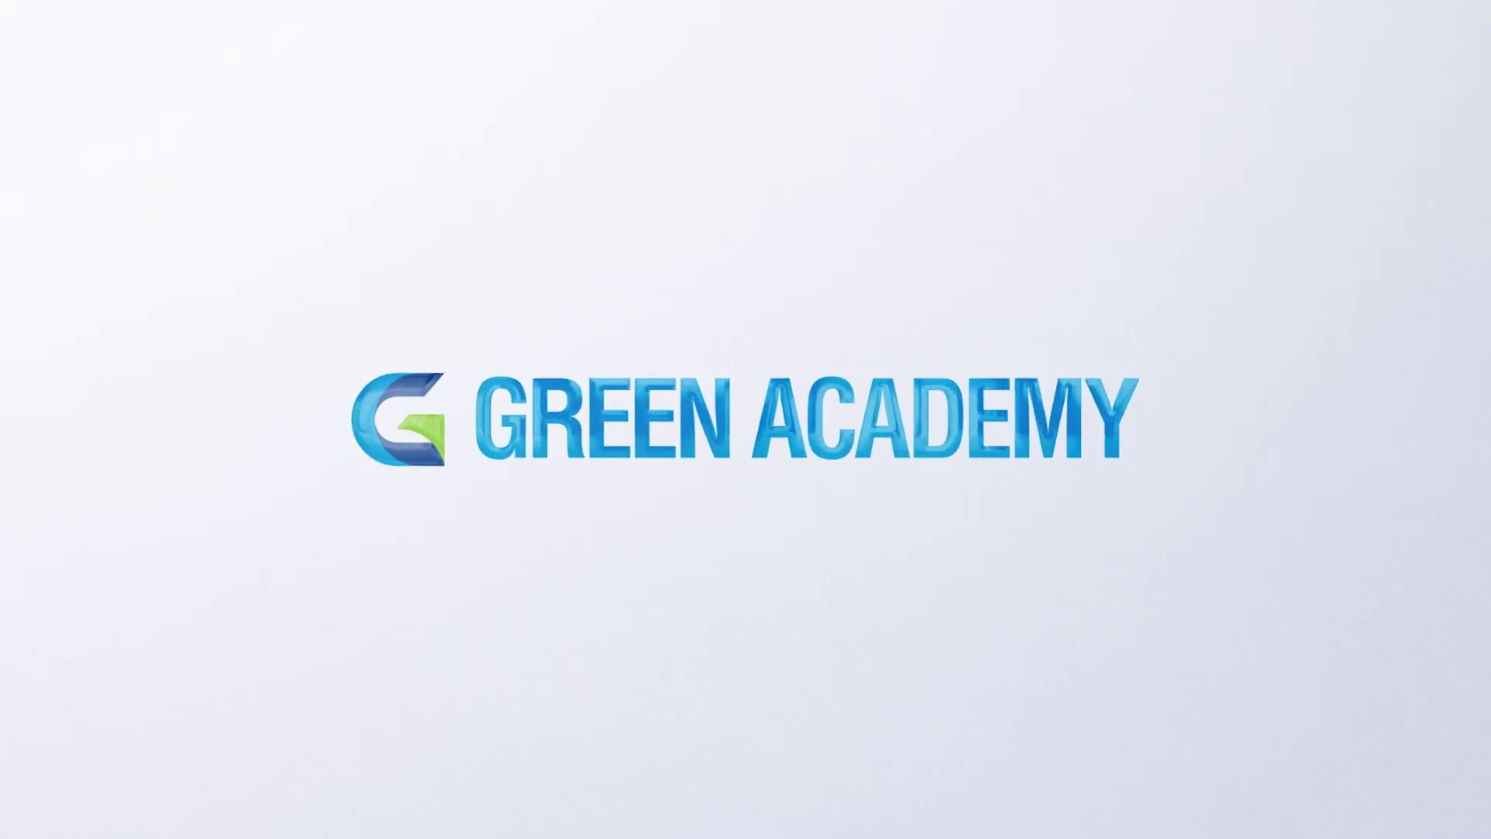